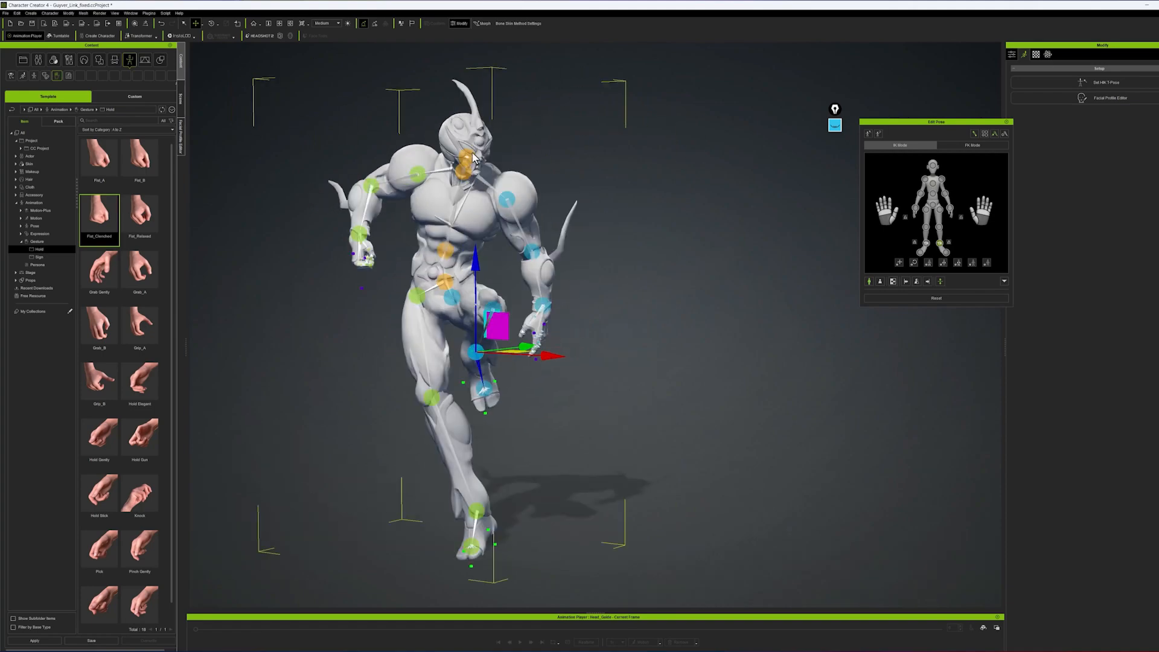
- Adjust the rotation of the character's head and upper-body joints for the raised-knee pose
click(459, 146)
click(211, 23)
right_drag(652, 139, 616, 134)
right_drag(772, 393, 628, 386)
scroll(628, 386, up, 3)
click(421, 228)
click(211, 23)
mouse_move(663, 242)
right_down()
mouse_move(633, 241)
mouse_move(682, 254)
right_up()
right_drag(701, 362, 755, 403)
- Undo the last pose change and move the raised left knee's IK control in its horizontal plane to reposition the leg
click(524, 435)
key(ctrl+z)
right_drag(531, 386, 543, 459)
click(195, 23)
drag(540, 438, 546, 447)
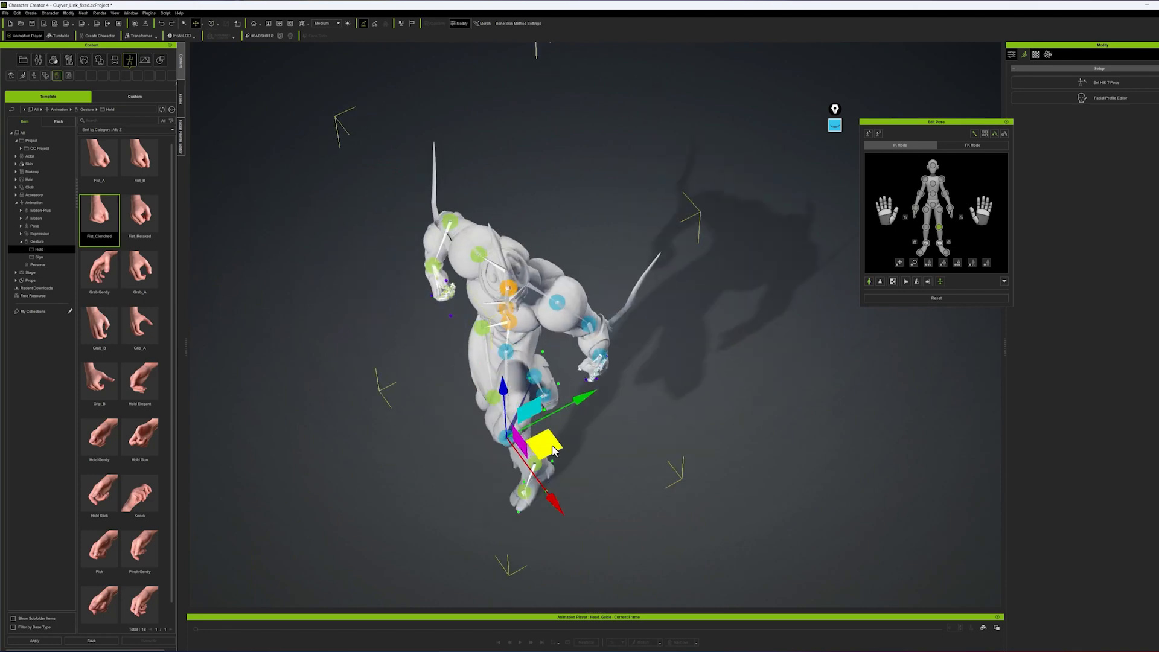
right_drag(676, 435, 634, 284)
- Select the right elbow and head IK controls to refine the arm and head pose
click(115, 13)
click(138, 70)
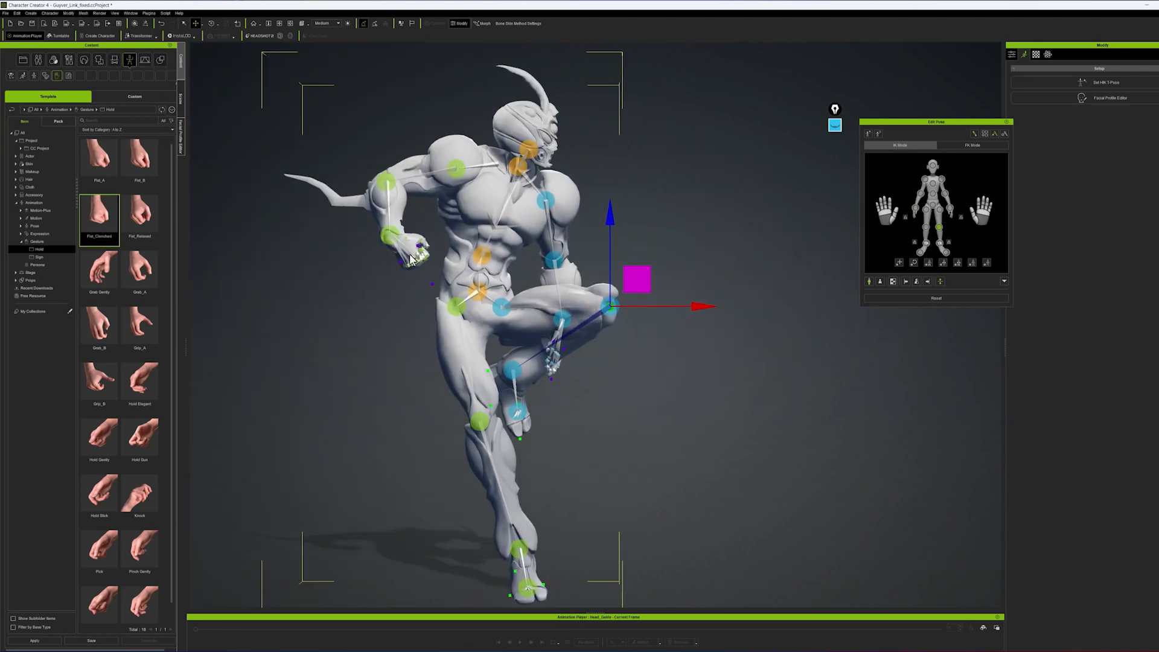
click(382, 176)
click(527, 145)
right_drag(833, 401, 785, 393)
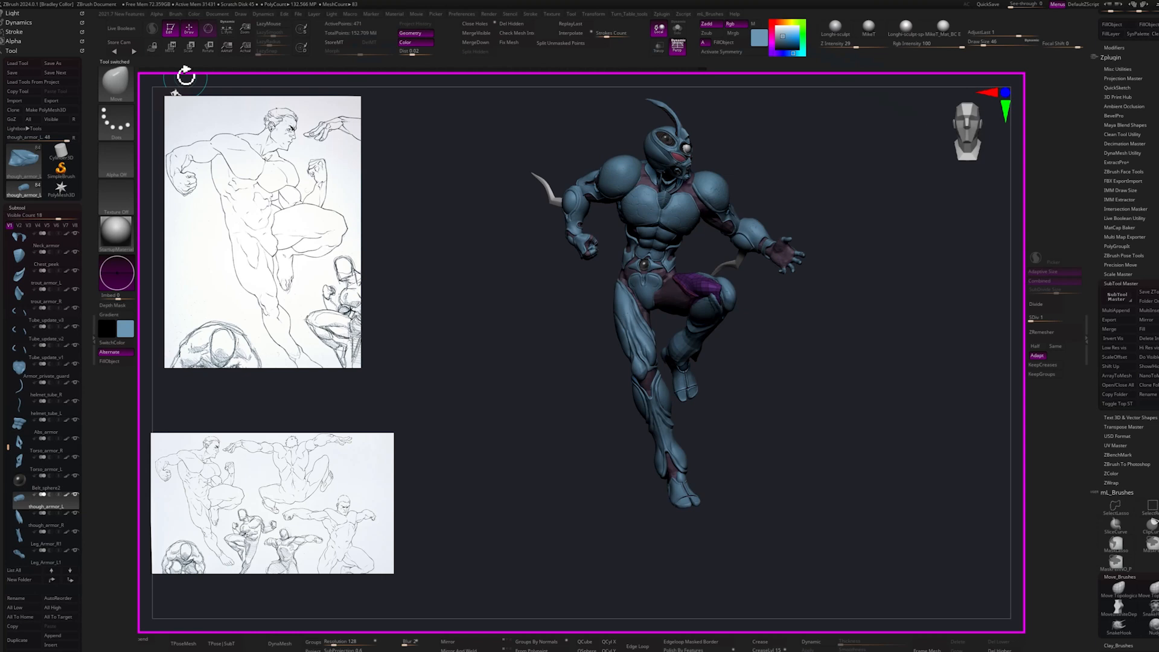
- Switch to ZBrush and create the low-resolution TPoseMesh from the character's subtools
drag(498, 437, 855, 337)
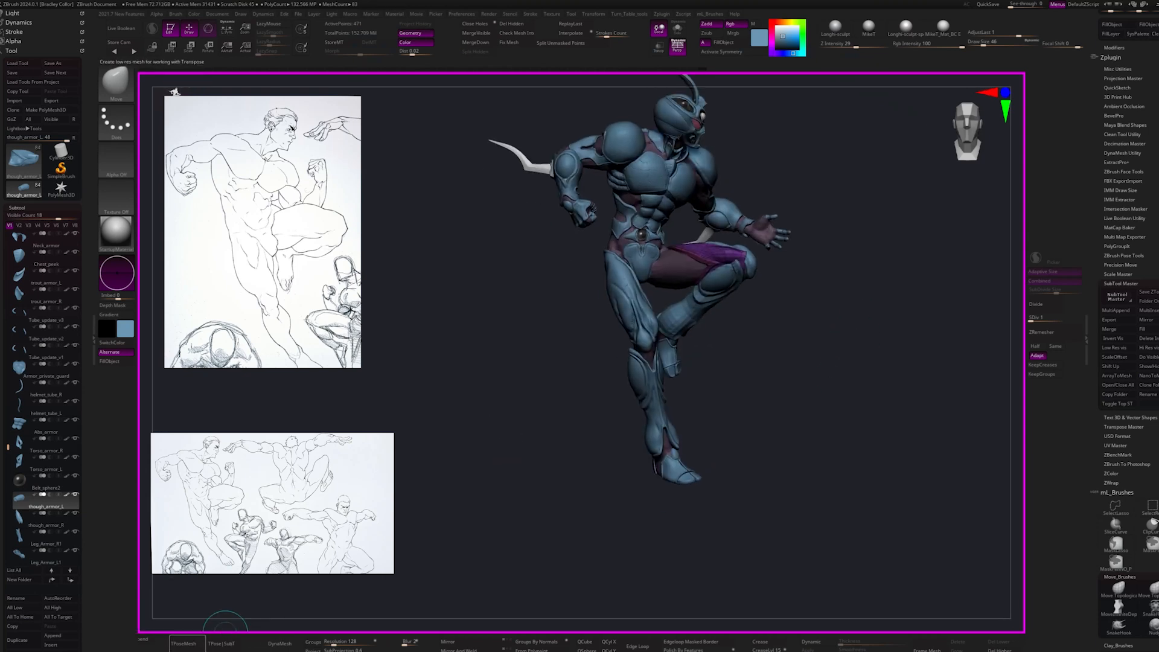
click(192, 641)
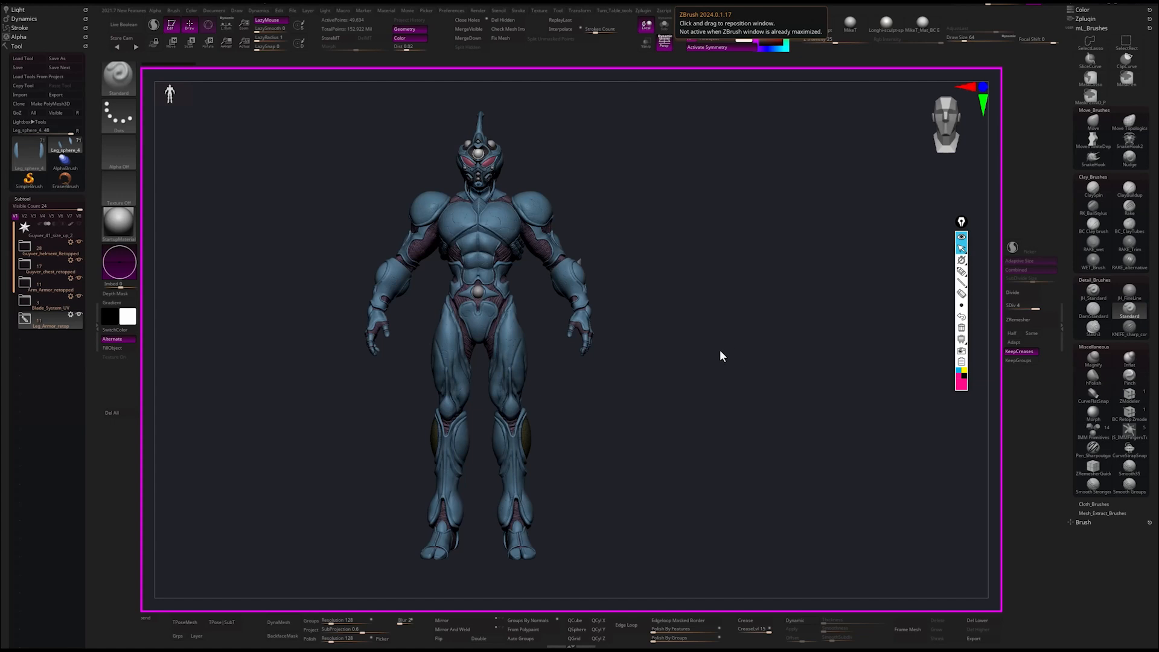
- Mark the Guyver helmet folder with a pink arrow and expand the Blade_System_UV and Leg_Armor_retop folders in the subtool list
drag(727, 333, 797, 382)
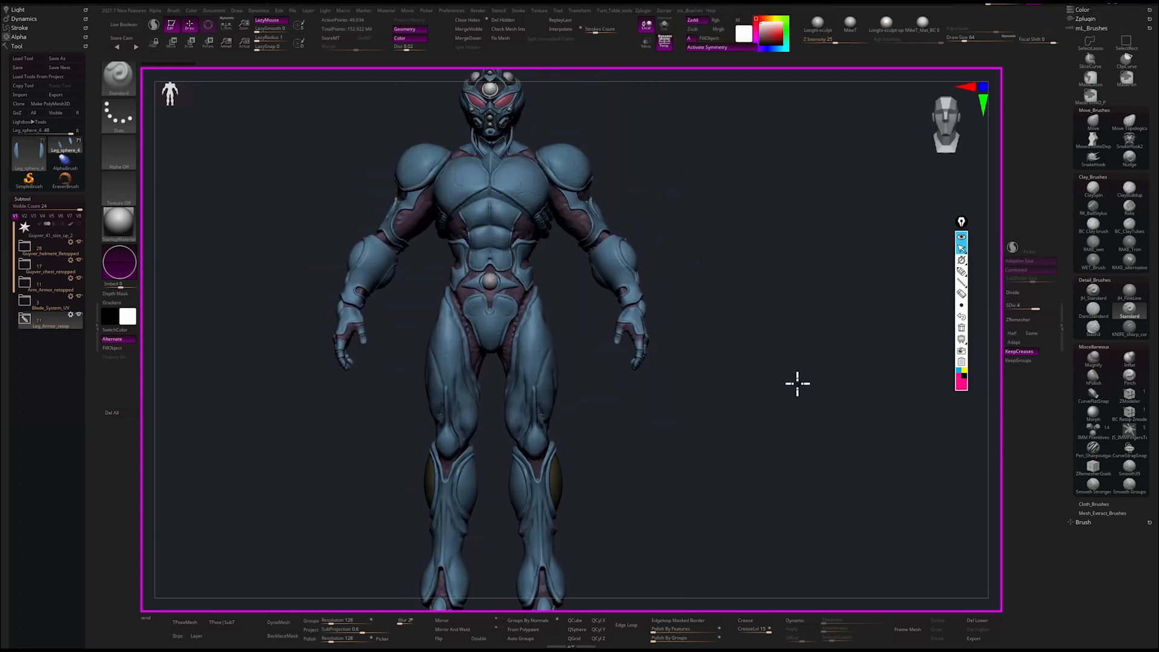
click(961, 271)
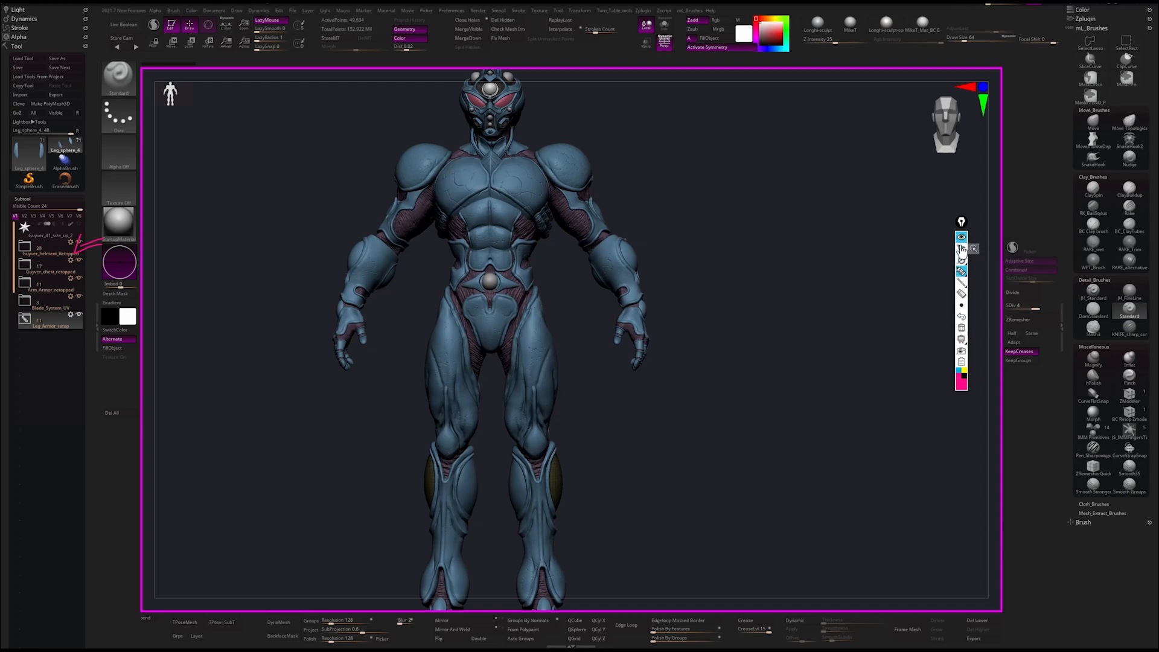
click(25, 300)
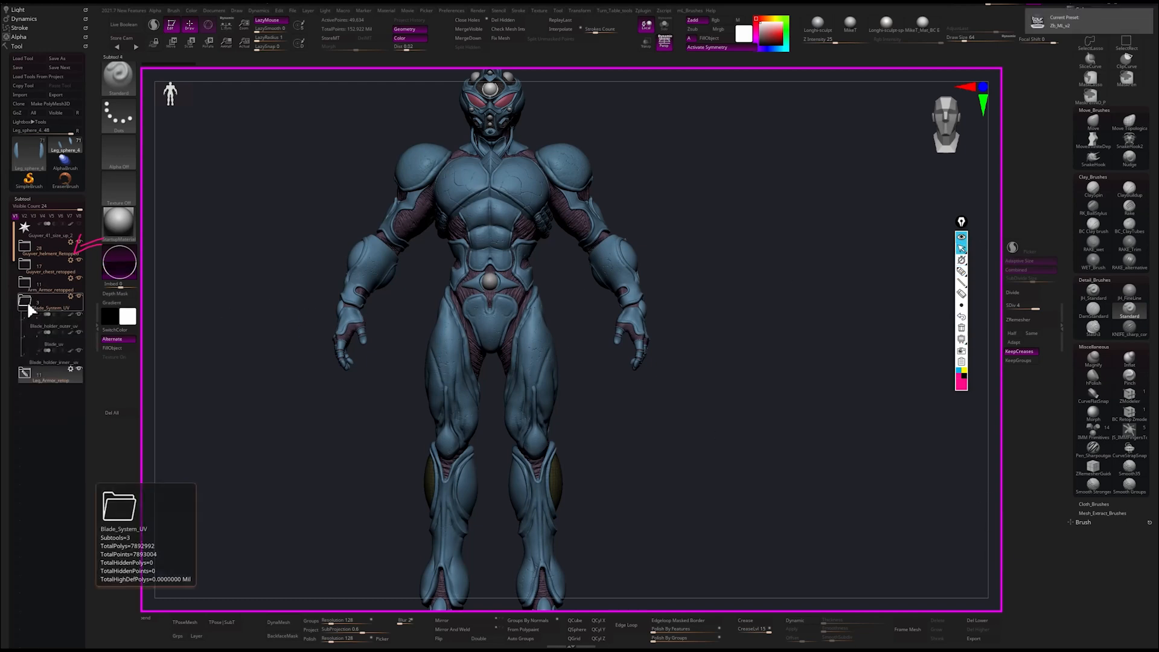
click(23, 373)
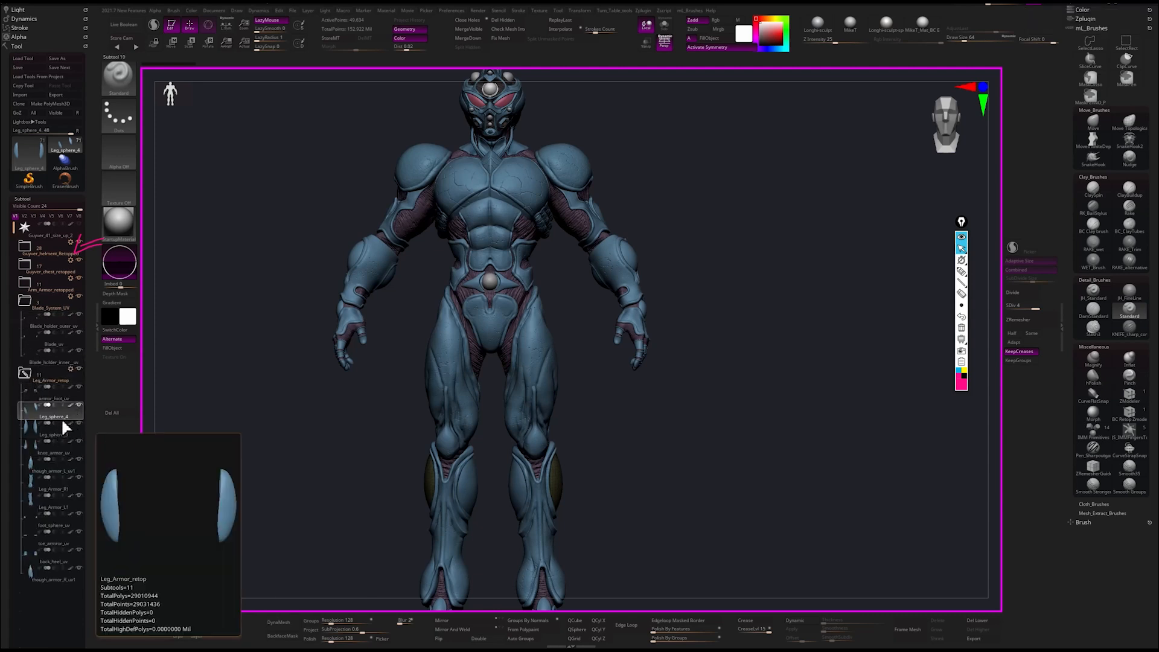
- Write the naming examples _Foot2 and Foot_2 as pink annotations beside the character
mouse_move(30, 451)
click(961, 271)
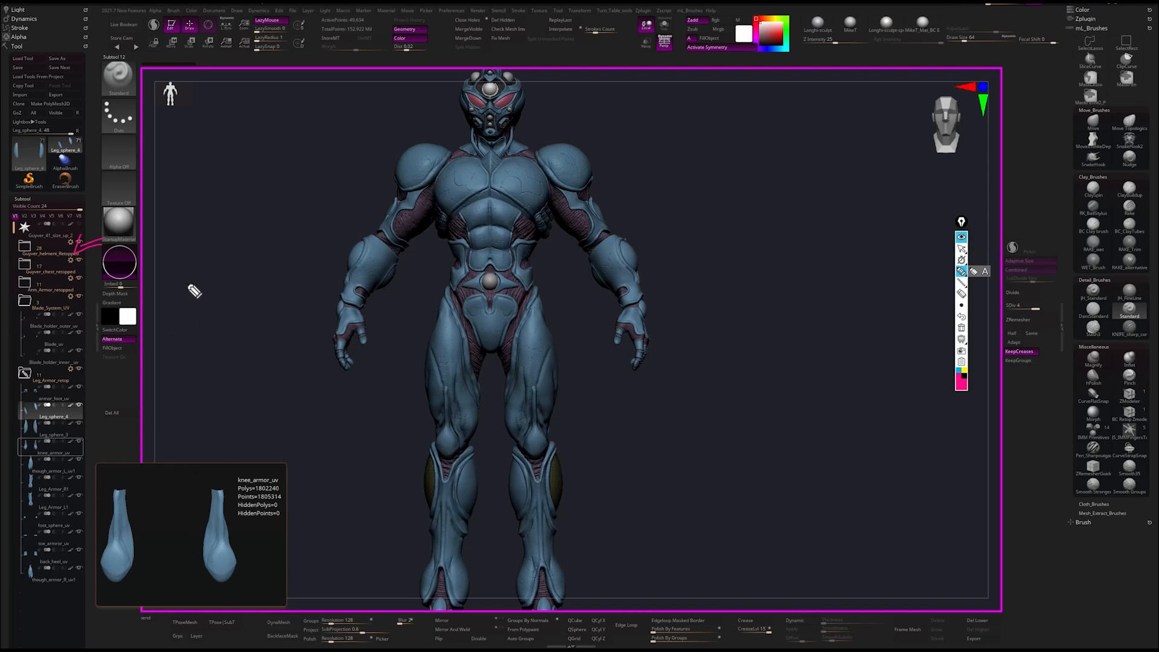
drag(198, 297, 227, 292)
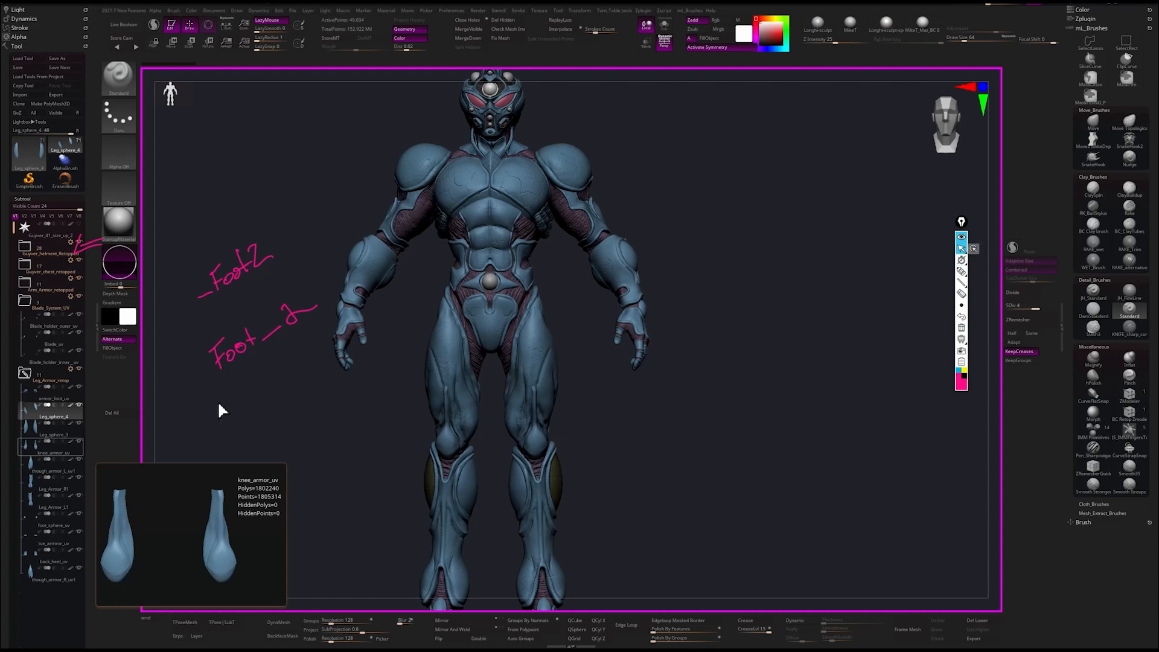
drag(743, 468, 760, 461)
click(960, 272)
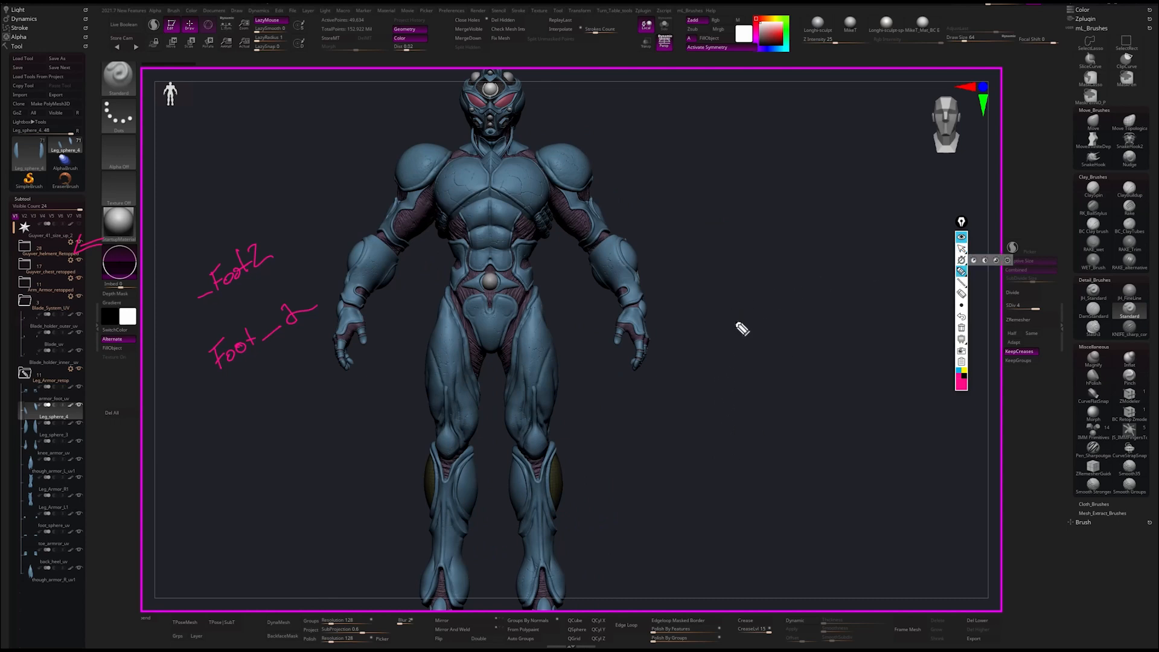
click(961, 248)
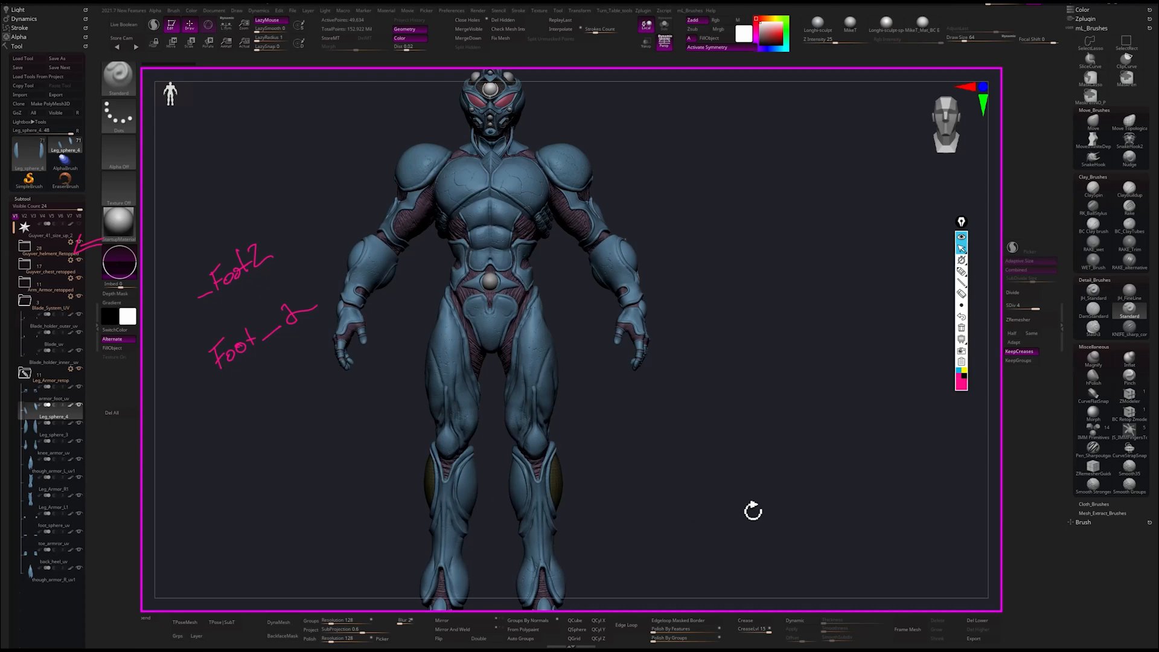
- Inspect the character from the back and front, and make the knee_armor_uv subtool active
drag(817, 432, 385, 392)
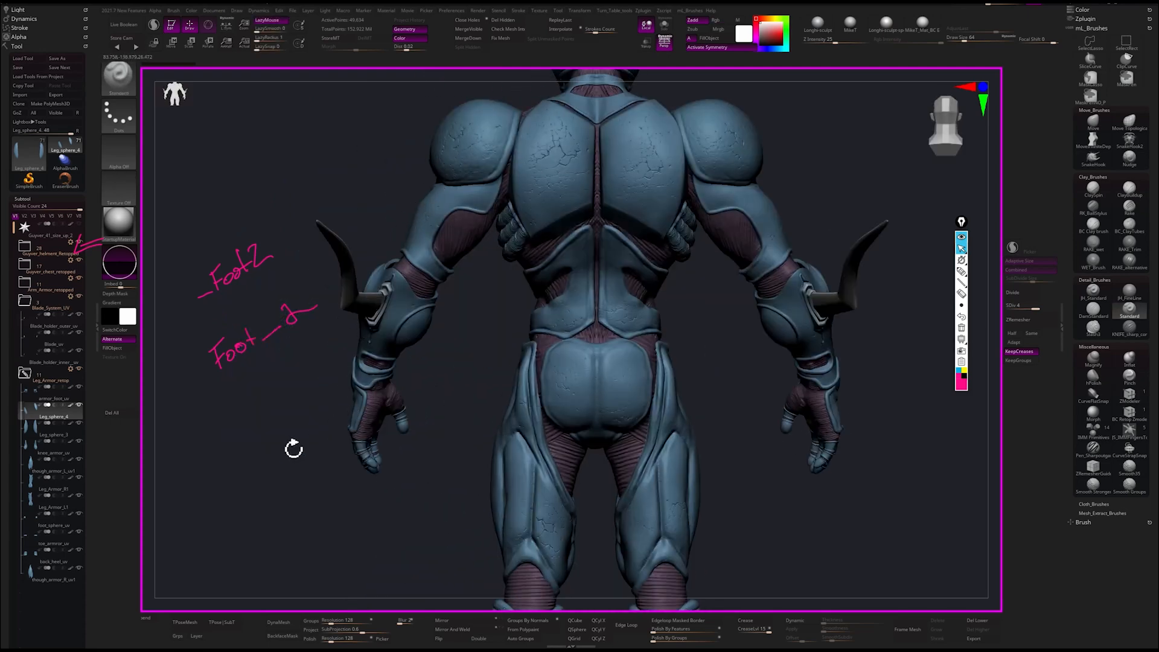
drag(294, 449, 619, 406)
alt+drag(781, 520, 833, 442)
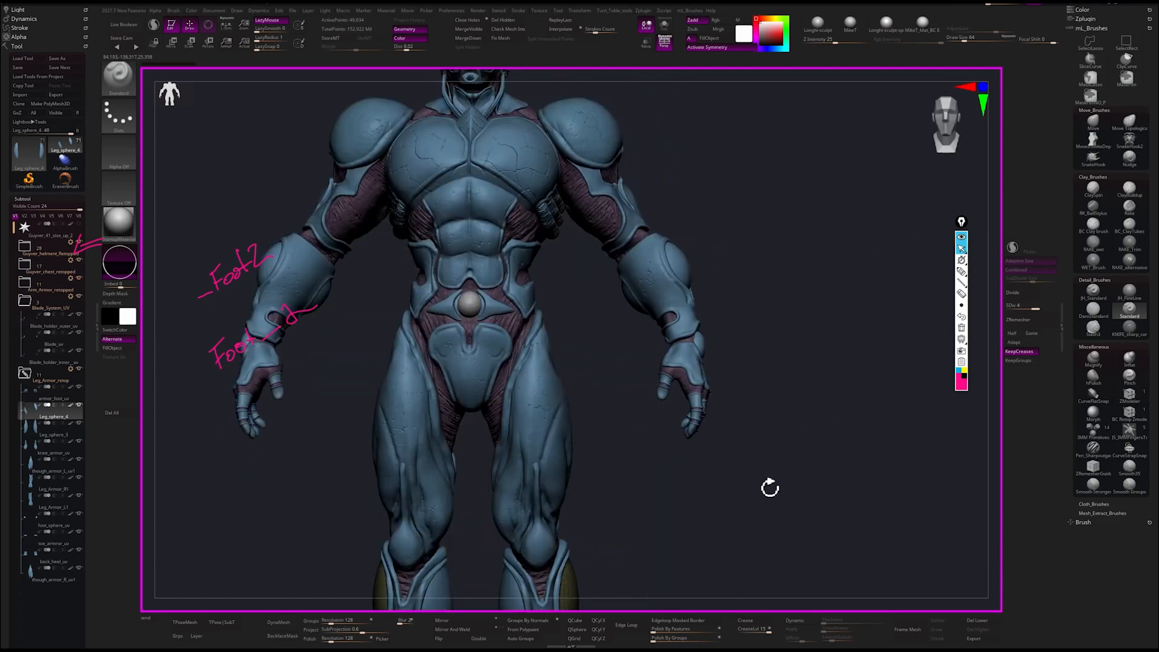
alt+drag(769, 488, 800, 374)
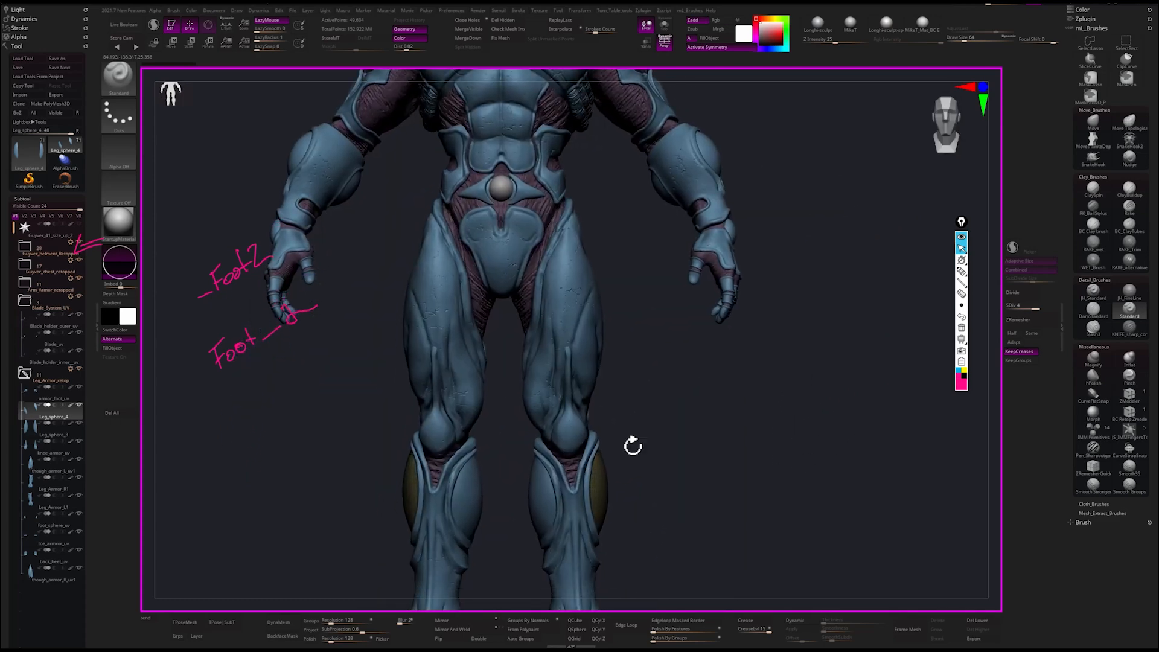
alt+click(574, 432)
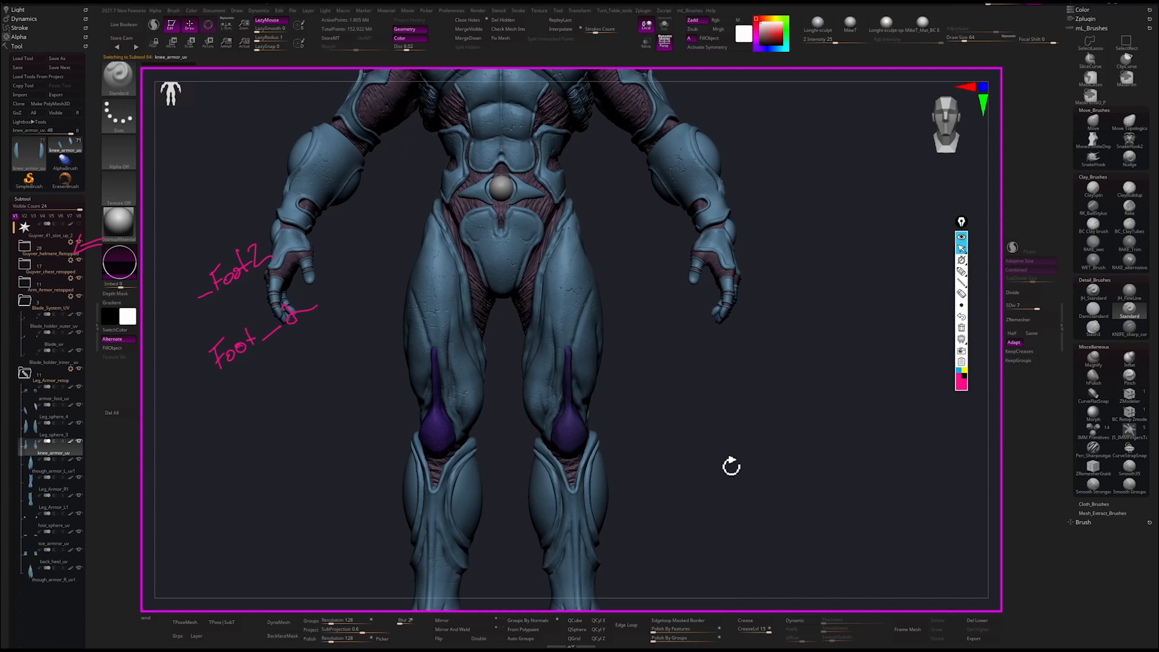
mouse_move(955, 303)
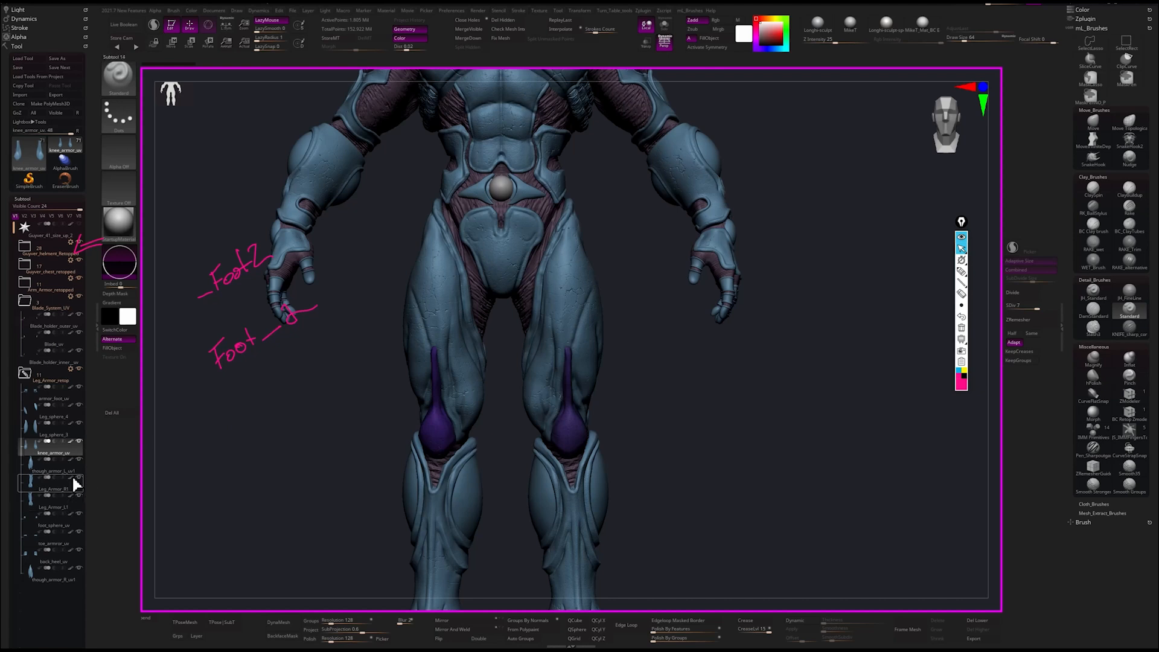
- Make the Upper_armor_L_uv1 subtool active and examine the upper-arm armor from the front and side
alt+drag(724, 360, 732, 411)
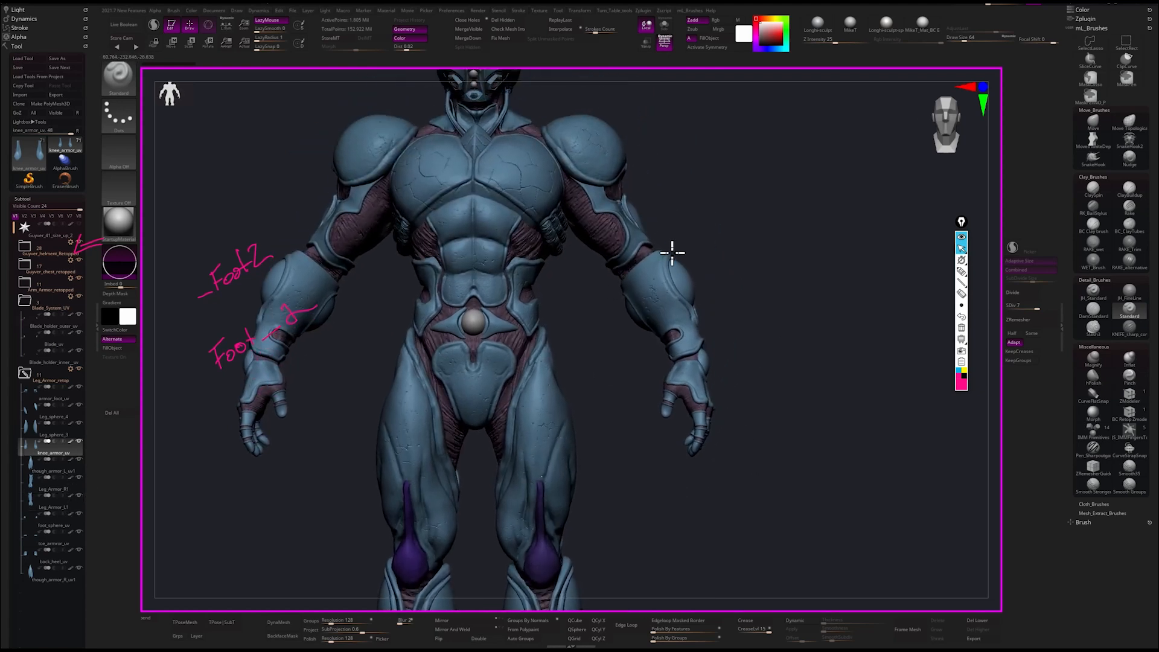
alt+click(634, 236)
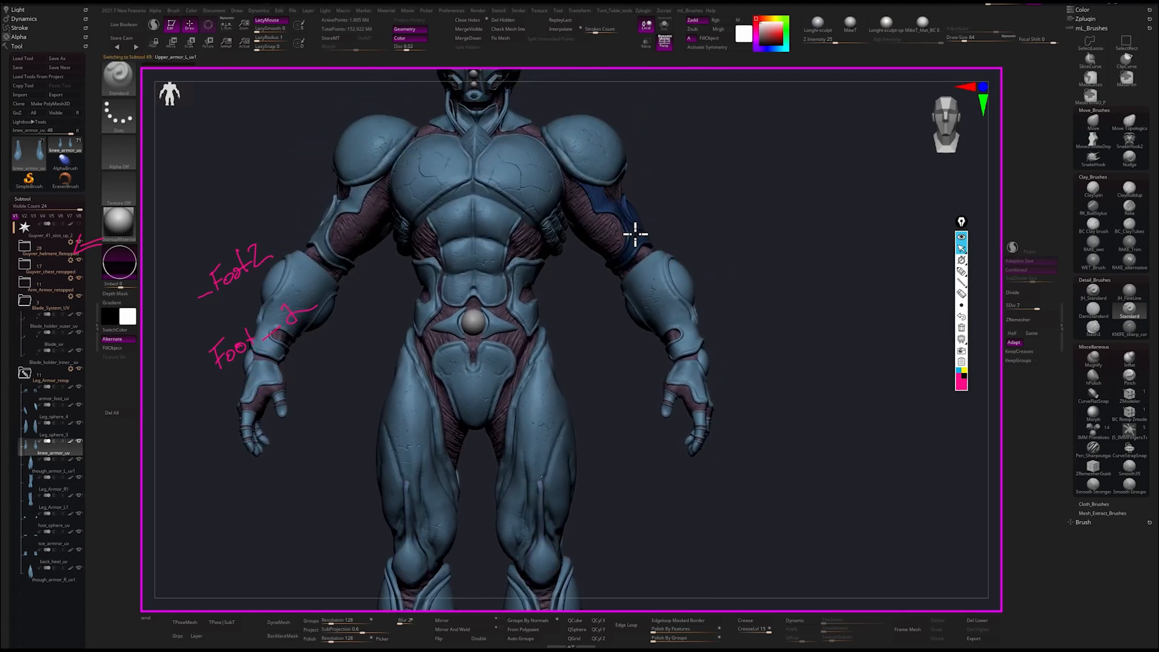
drag(840, 262, 812, 266)
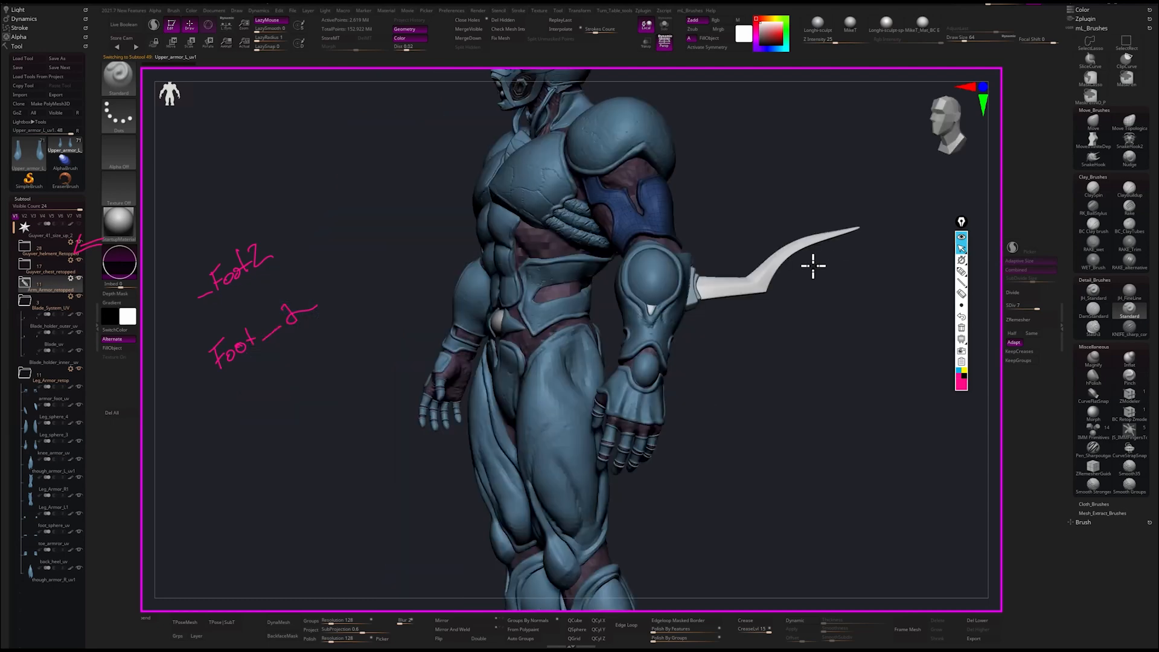
shift+drag(722, 202, 737, 202)
shift+drag(748, 254, 789, 241)
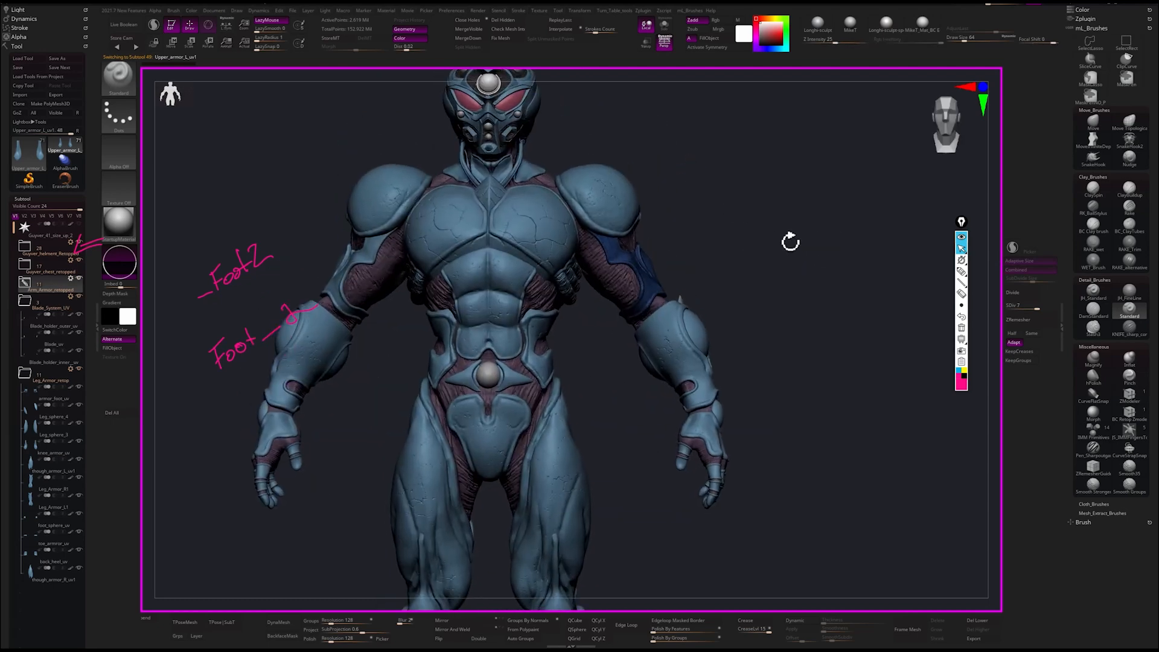
shift+drag(822, 344, 794, 342)
alt+drag(847, 405, 819, 414)
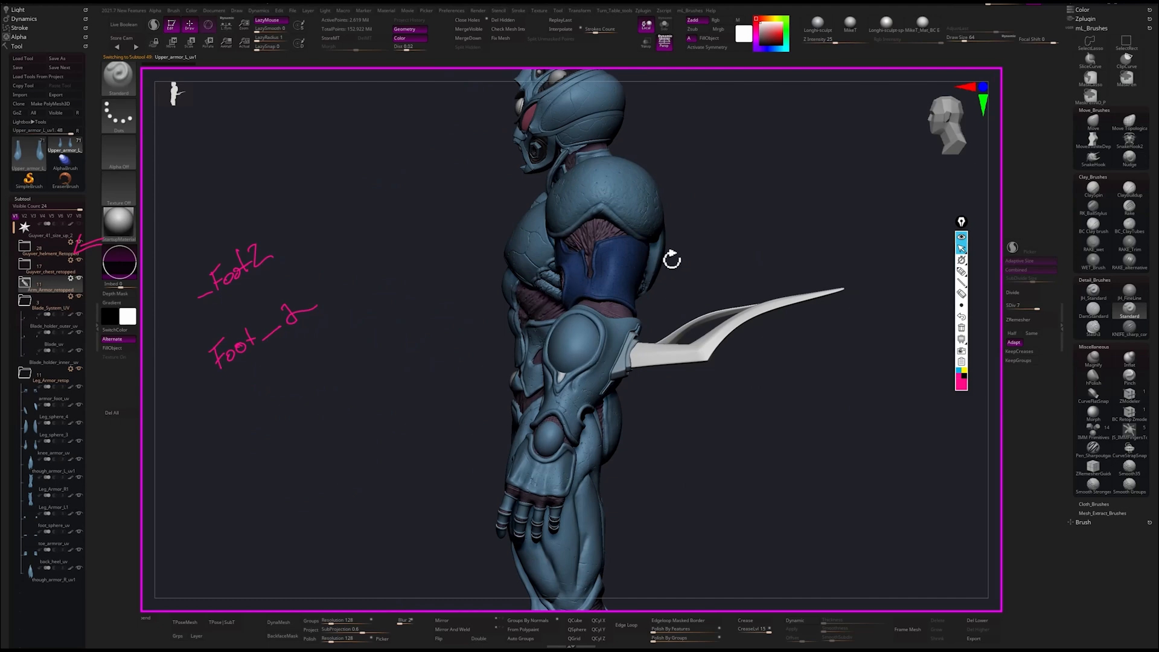
mouse_move(744, 233)
mouse_down()
mouse_move(773, 235)
mouse_move(769, 292)
mouse_move(811, 292)
mouse_move(799, 298)
mouse_move(781, 297)
mouse_move(819, 282)
mouse_move(804, 305)
mouse_up()
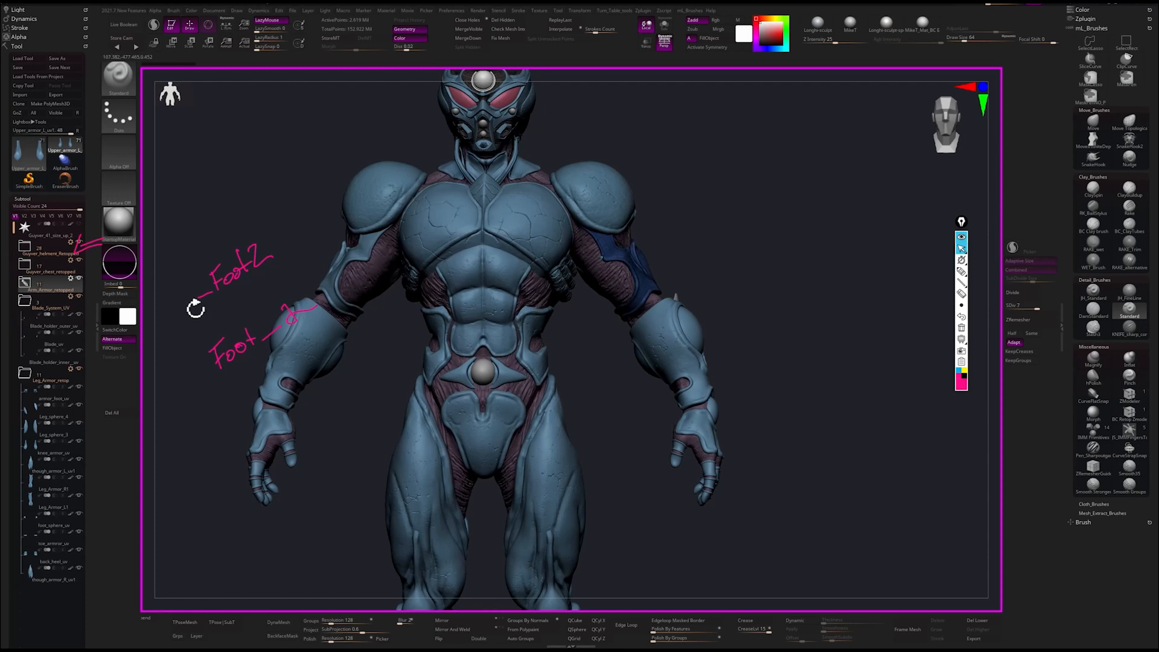
- Compare the upper-arm armor on both arms by activating each piece, leaving Upper_armor_L_uv1 active
alt+click(360, 247)
alt+click(648, 278)
alt+drag(808, 351, 746, 364)
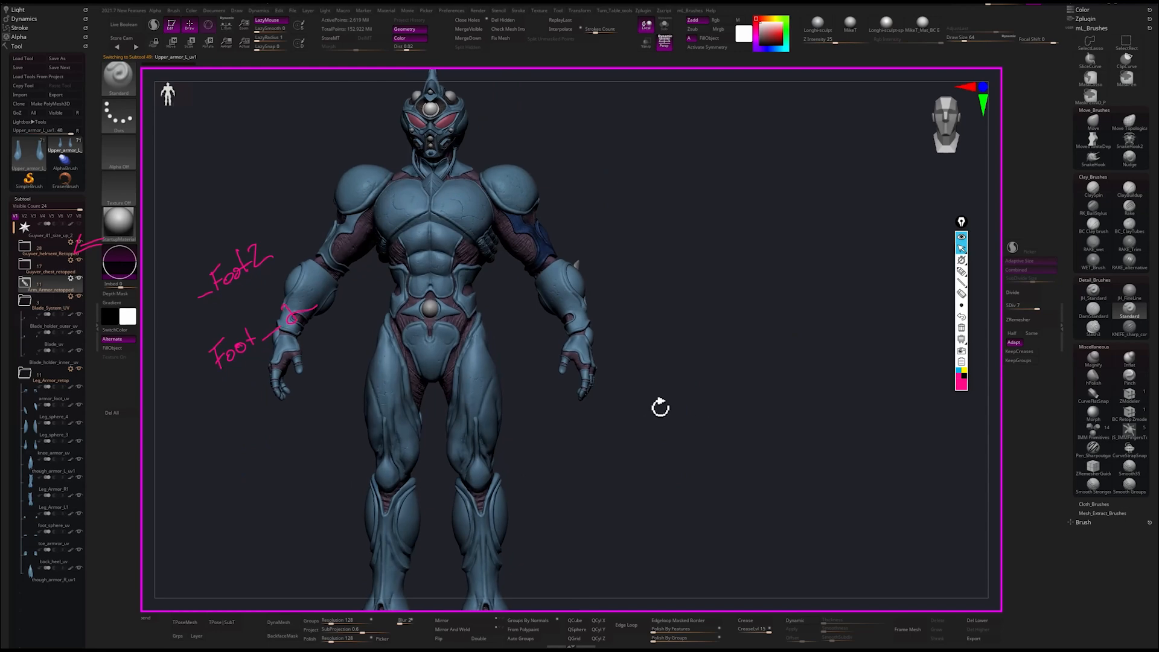
mouse_move(659, 406)
mouse_down()
mouse_move(696, 401)
mouse_move(688, 417)
mouse_move(714, 419)
mouse_move(763, 400)
mouse_move(704, 401)
mouse_move(707, 432)
mouse_up()
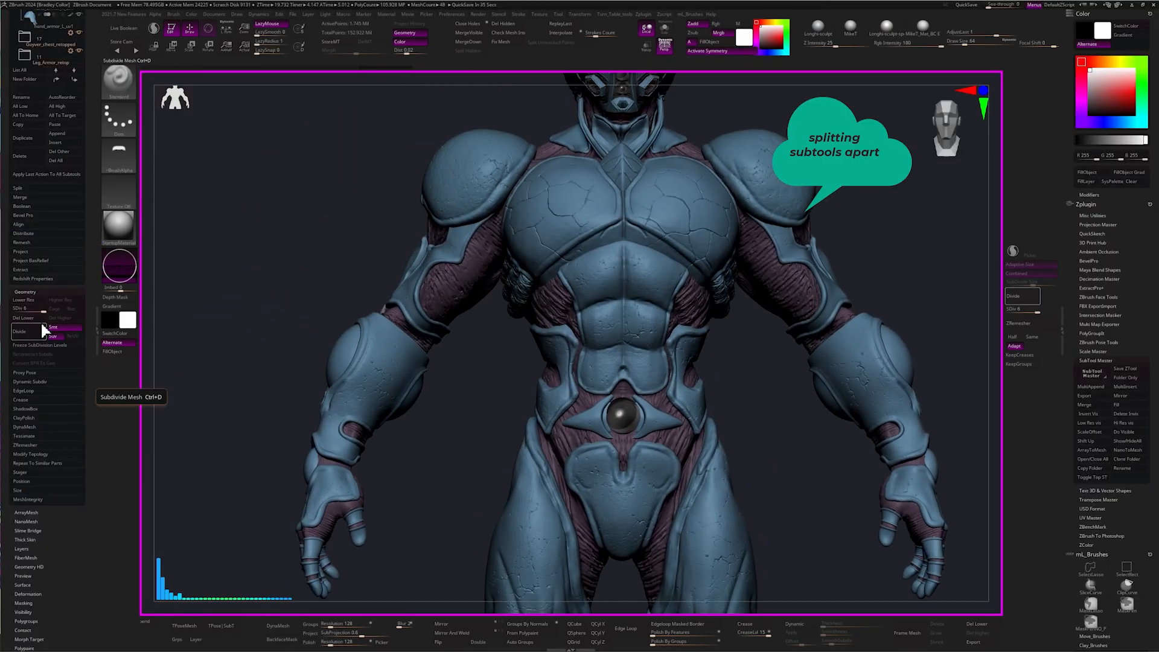
- Freeze the subdivision levels of the forearm armor spheres and split the two spheres into separate subtools
click(39, 344)
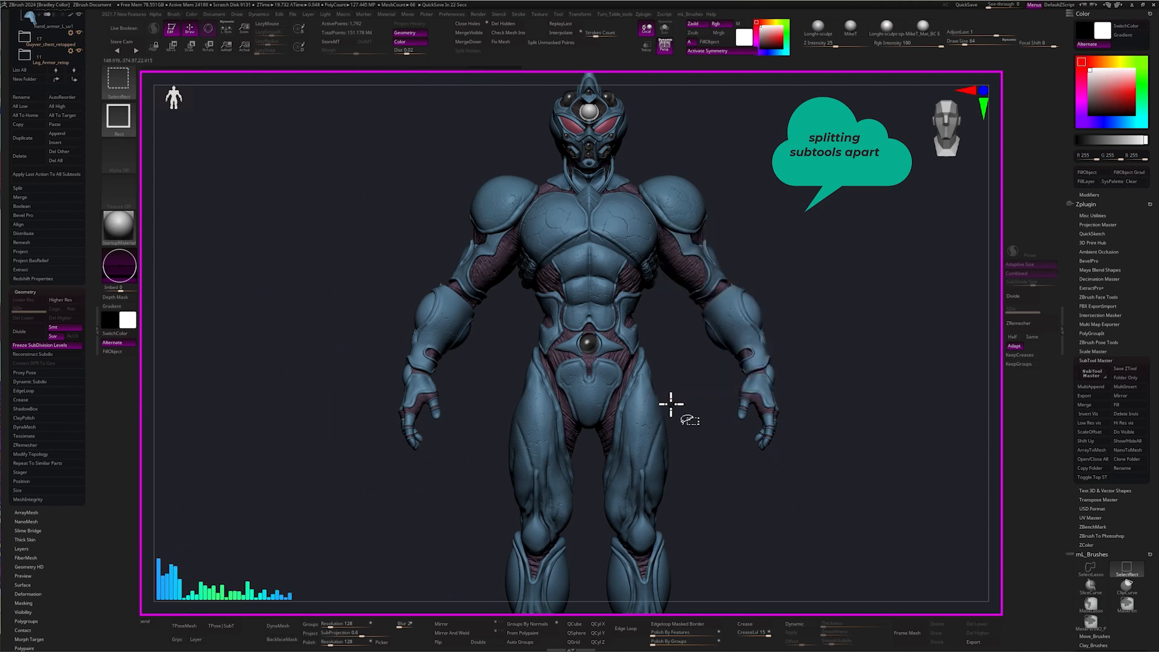
ctrl+shift+click(426, 310)
ctrl+alt+shift+drag(823, 328, 952, 260)
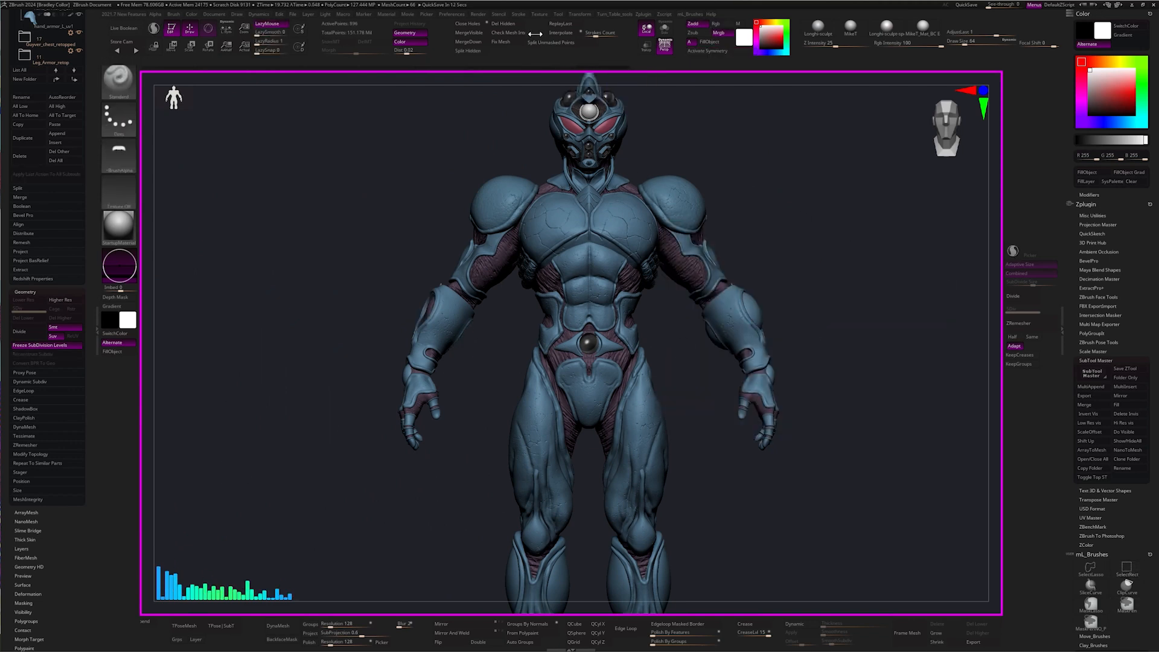
click(532, 45)
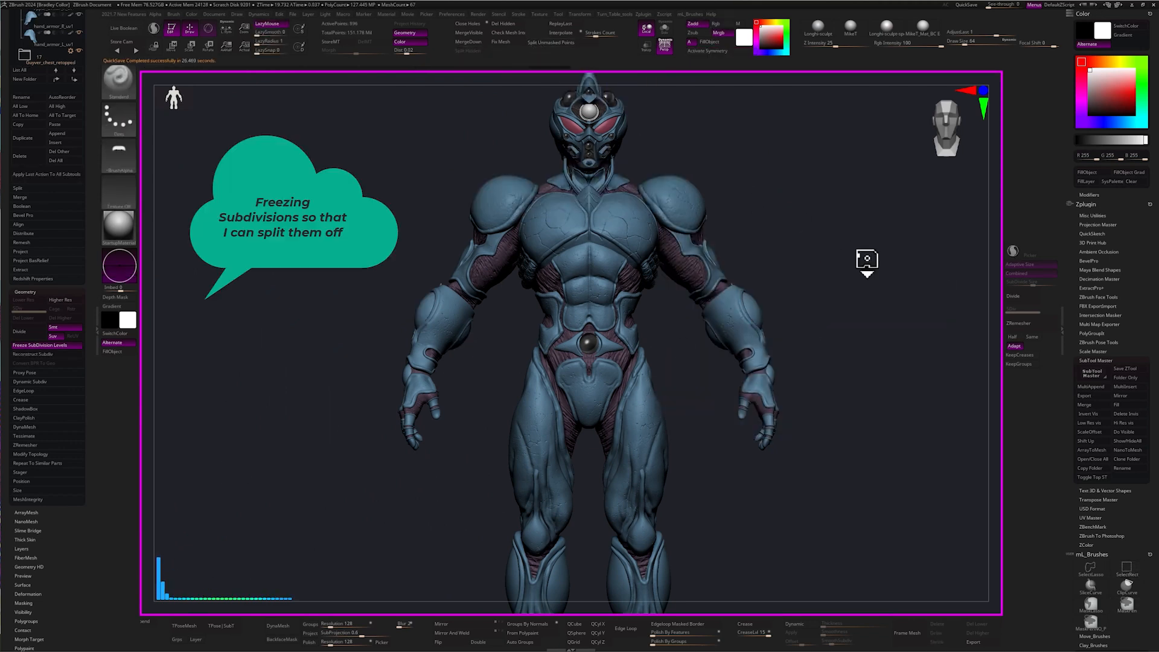
- Restore the split armor sphere's subdivision levels and rename its subtool Armor_sphere_R
right_click(832, 259)
click(40, 345)
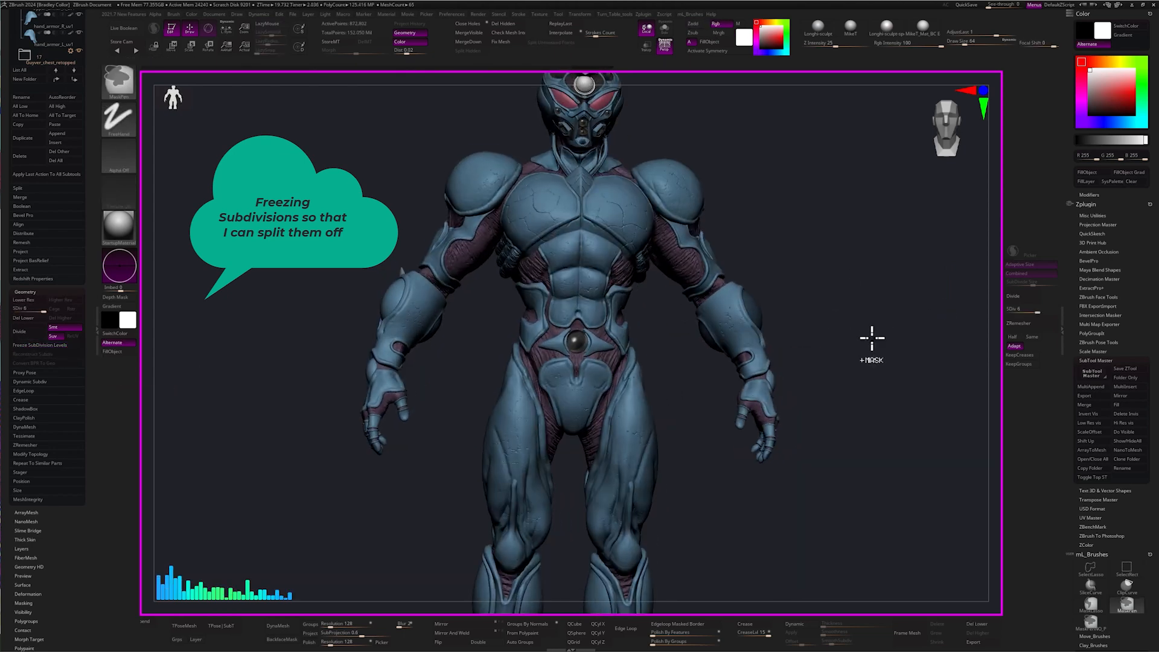
drag(92, 255, 93, 563)
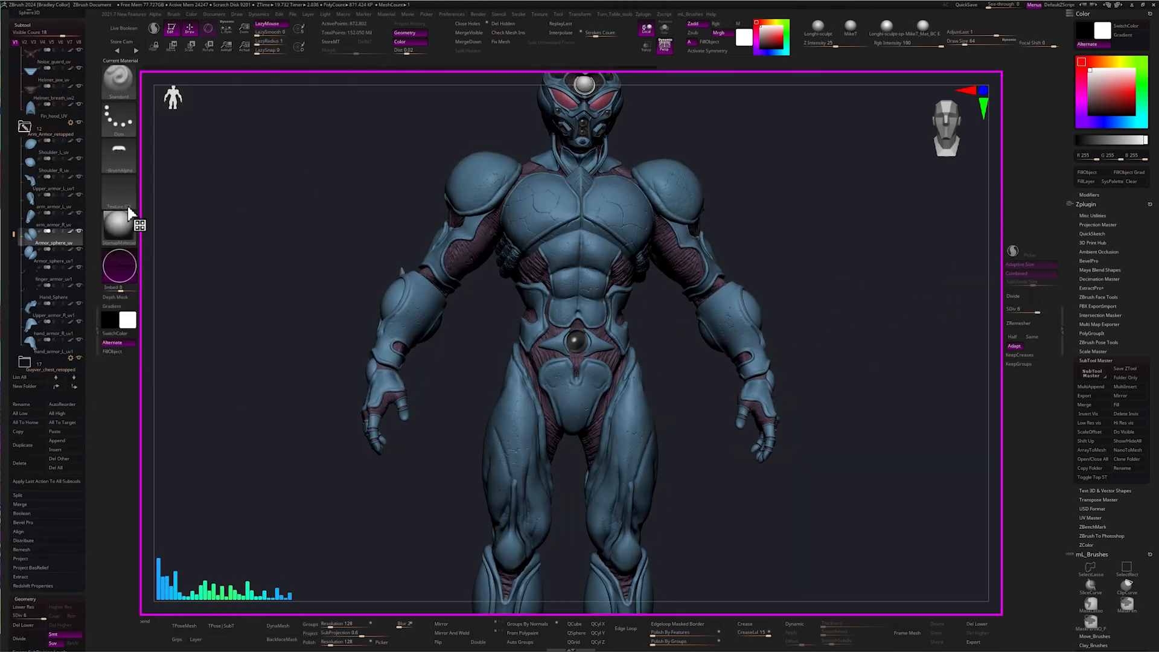
click(21, 404)
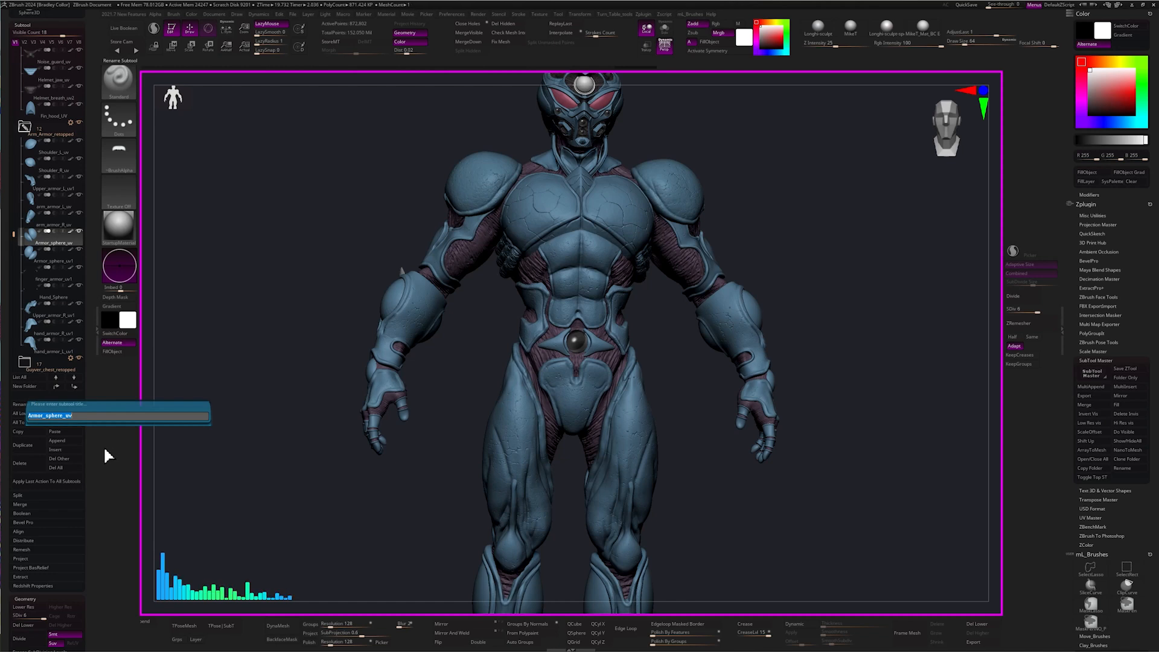
key(BackSpace)
key(BackSpace)
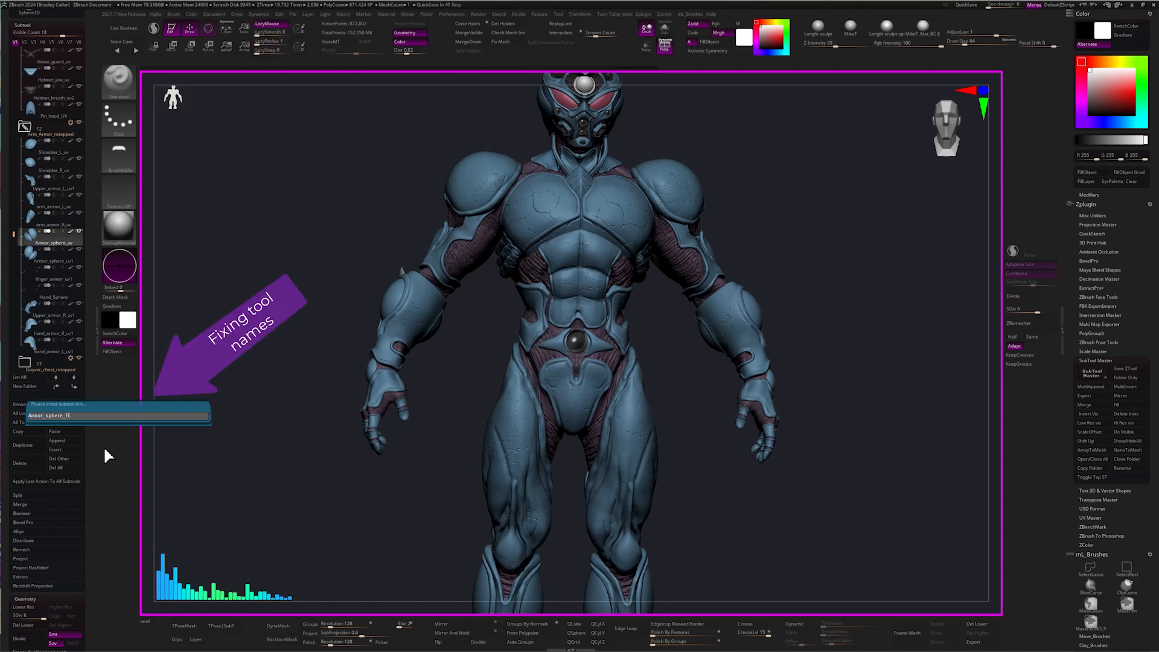
key(Return)
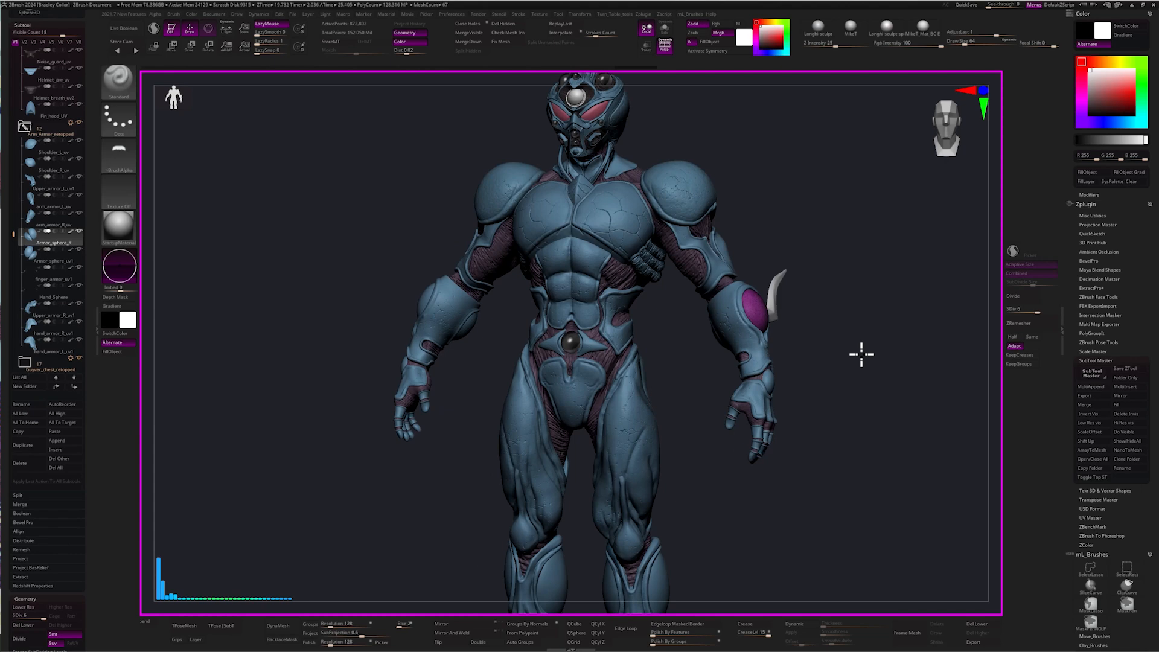
- Make the other forearm sphere active, restore its subdivision levels and rename its subtool Armor_sphere_L
drag(861, 354, 501, 484)
alt+click(433, 357)
drag(81, 631, 88, 451)
drag(511, 449, 487, 456)
drag(92, 293, 92, 337)
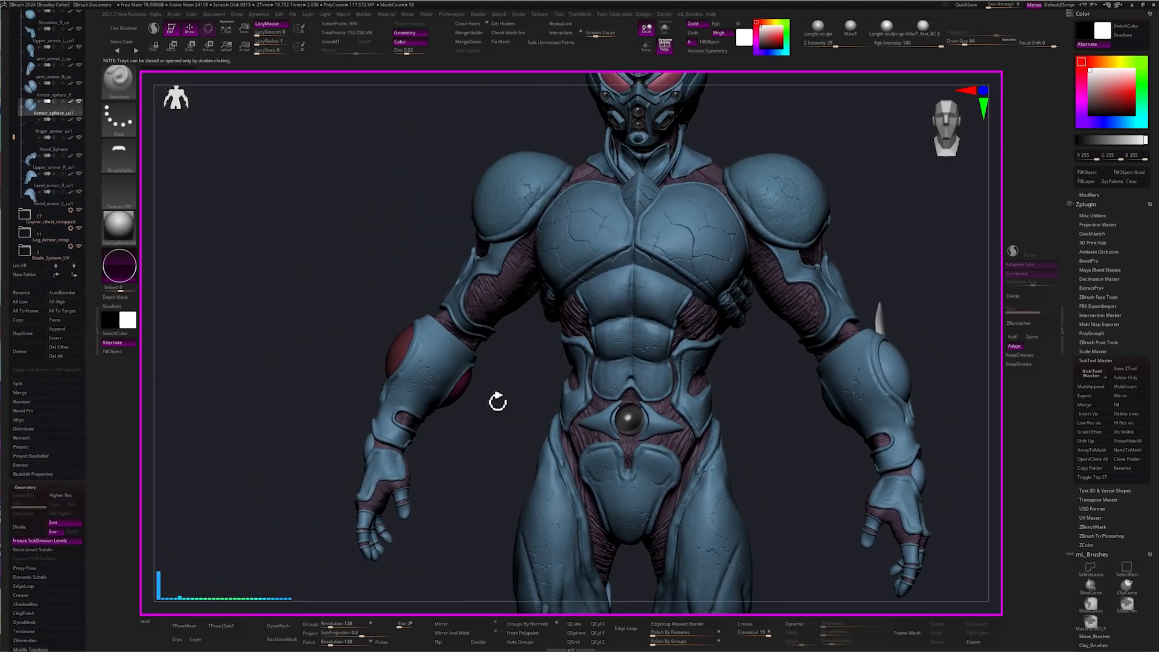
click(61, 542)
click(36, 293)
key(BackSpace)
key(BackSpace)
key(BackSpace)
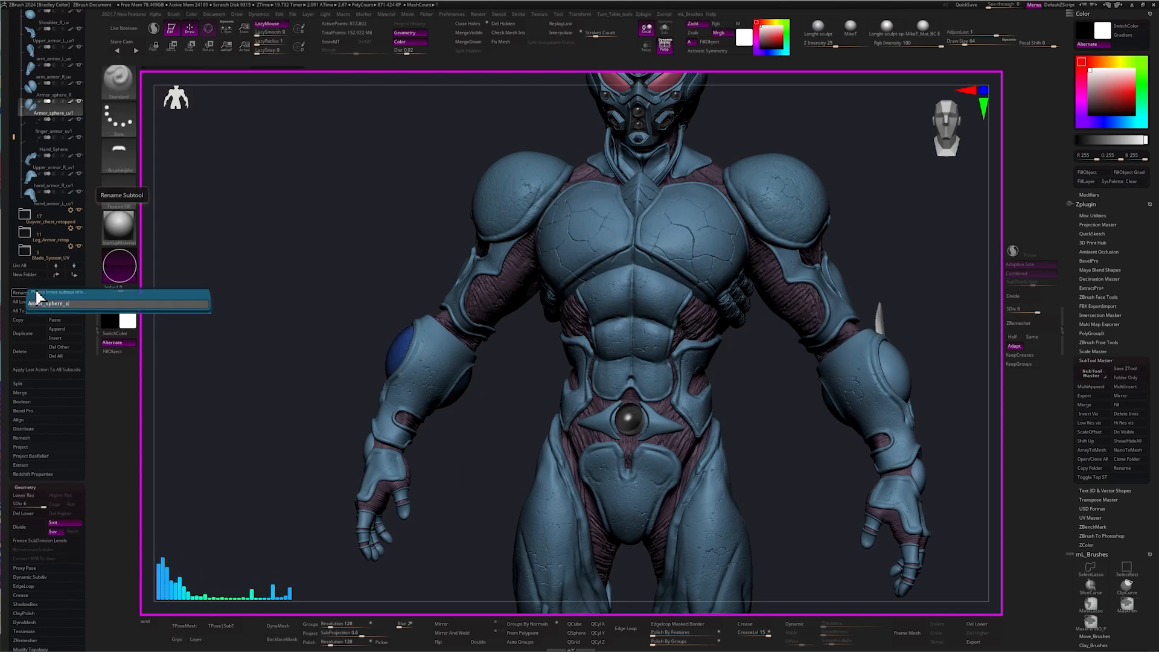
text(L)
key(Return)
- Freeze the subdivision levels of the Hand_Sphere subtool and split its two spheres into separate subtools
mouse_move(966, 281)
mouse_down()
mouse_move(914, 289)
mouse_move(882, 320)
mouse_up()
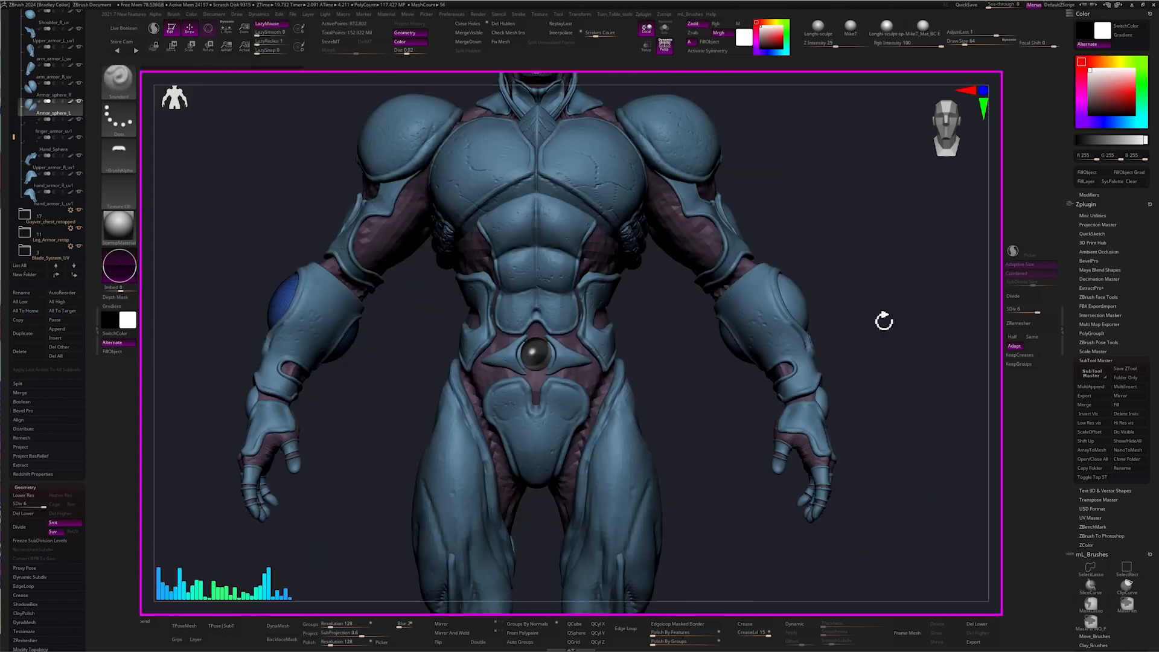
alt+click(825, 396)
mouse_move(890, 383)
shift+mouse_down()
mouse_move(952, 400)
mouse_move(887, 398)
shift+mouse_up()
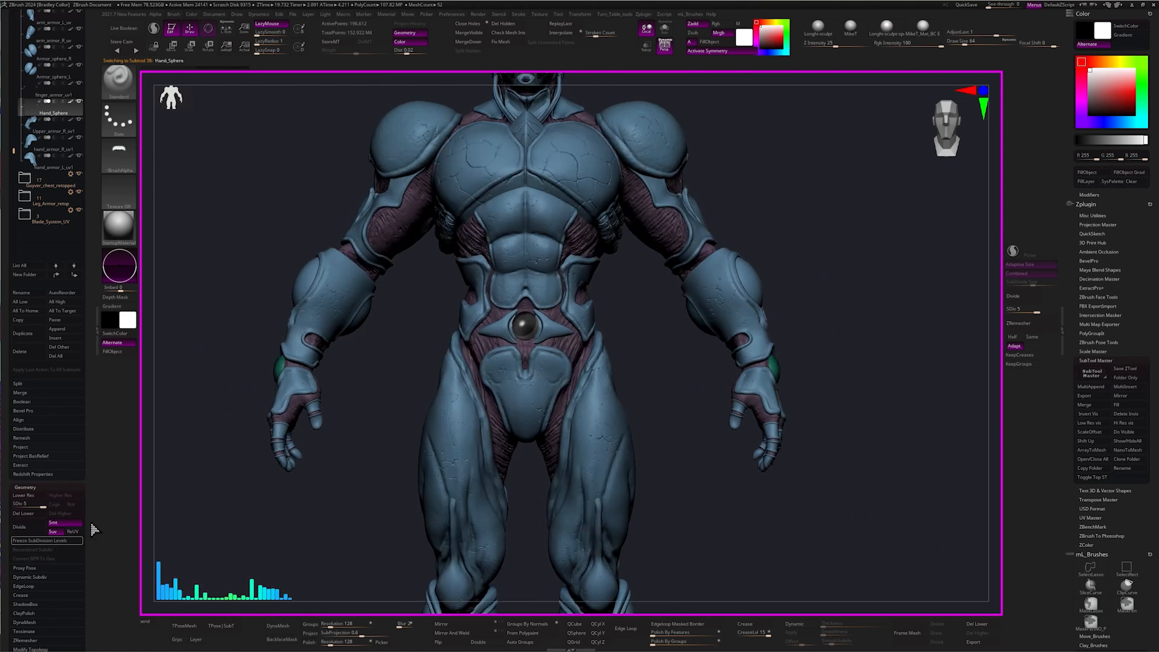
click(65, 541)
ctrl+shift+drag(894, 275, 749, 513)
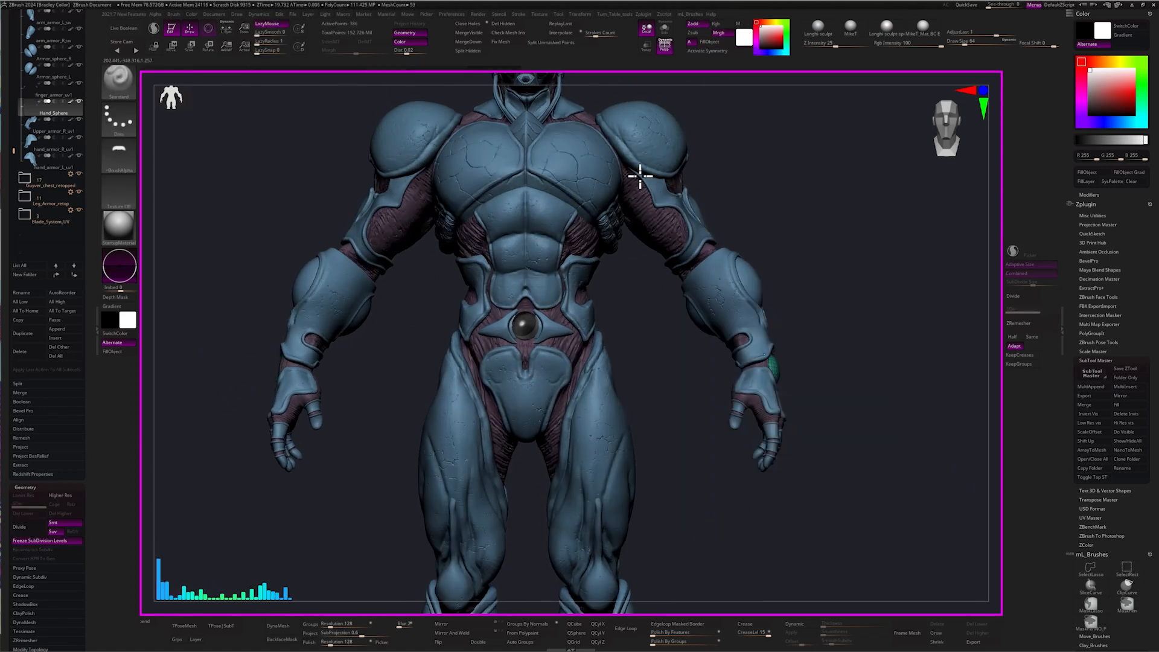
click(477, 50)
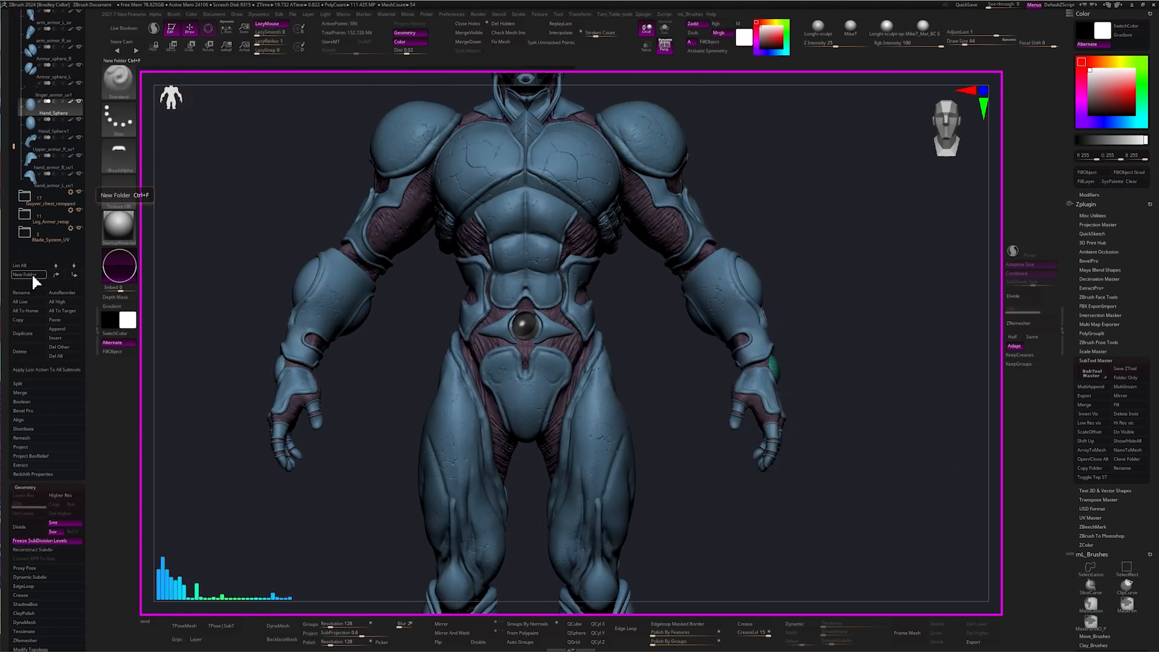
- Rename the active hand sphere subtool Hand_Sphere_R and restore its subdivision levels
click(23, 292)
text(_R)
key(Return)
click(55, 539)
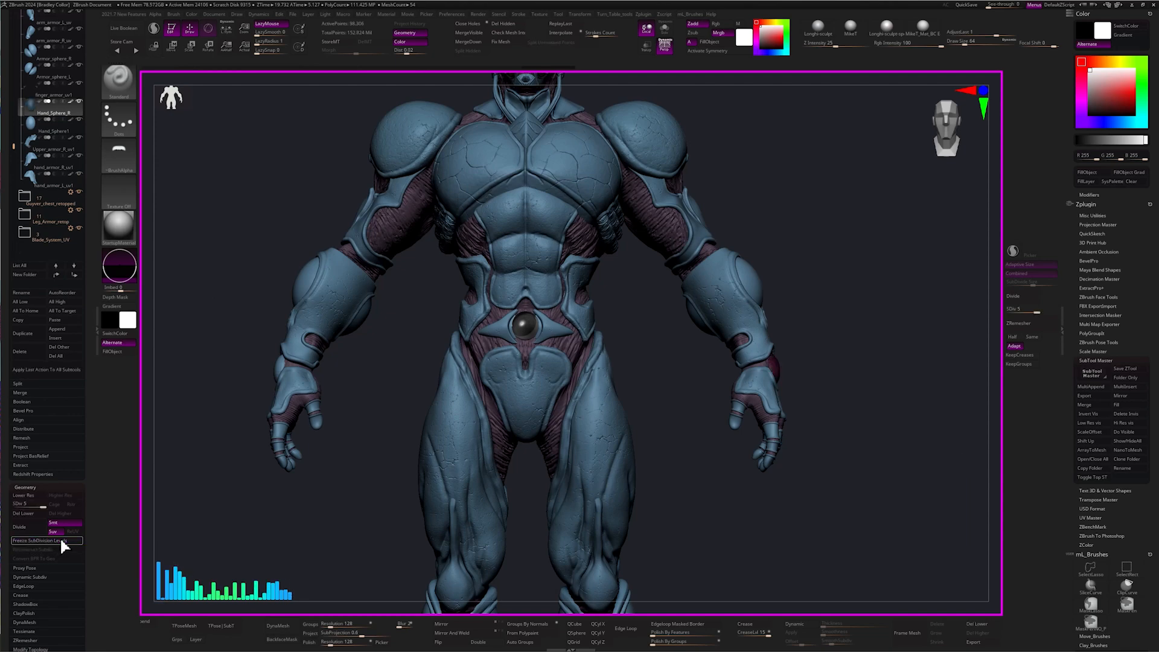
- Make the opposite hand sphere active, restore its subdivision levels and rename its subtool Hand_Sphere_L
drag(302, 531, 338, 553)
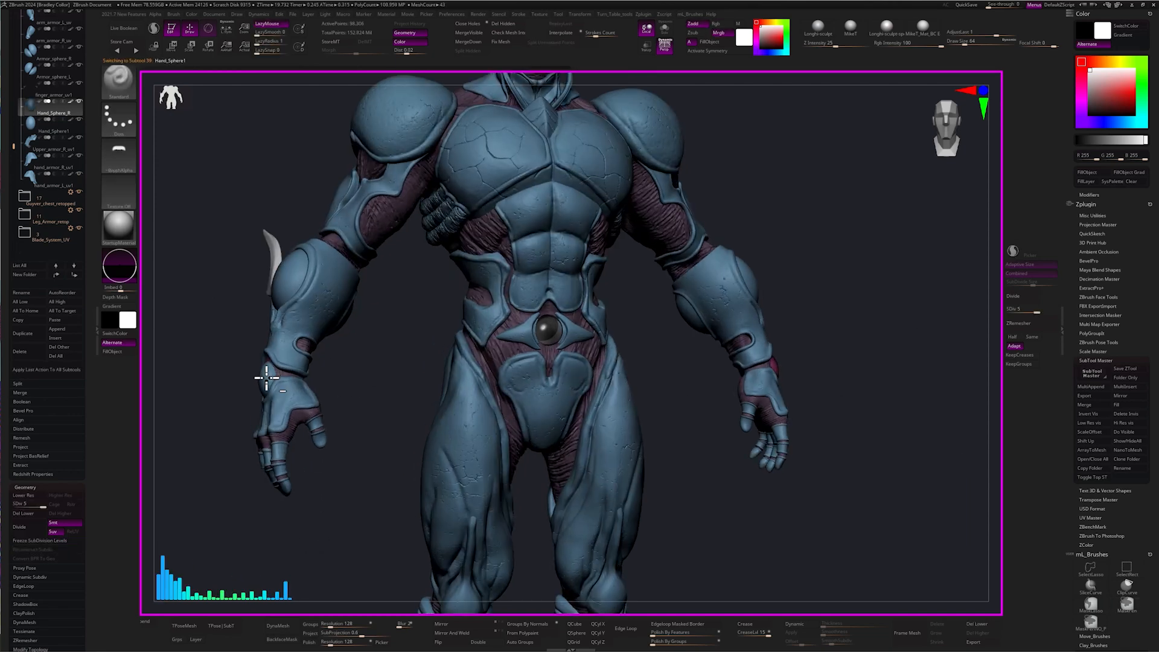
alt+click(267, 379)
click(61, 541)
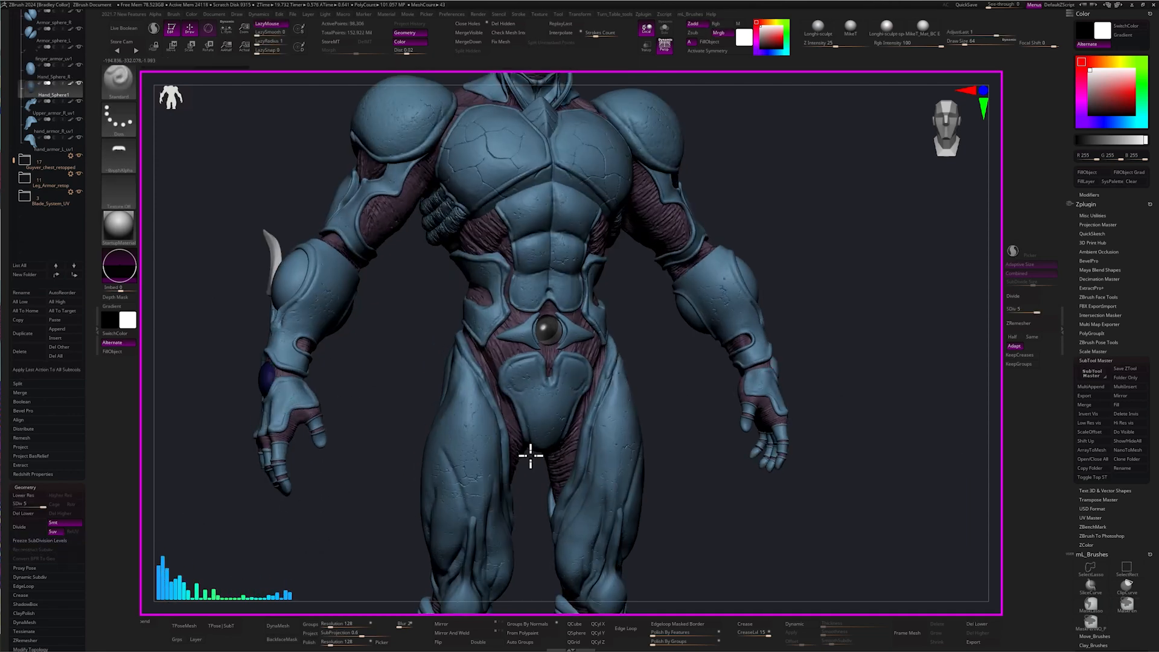
click(35, 293)
text(_L)
key(Return)
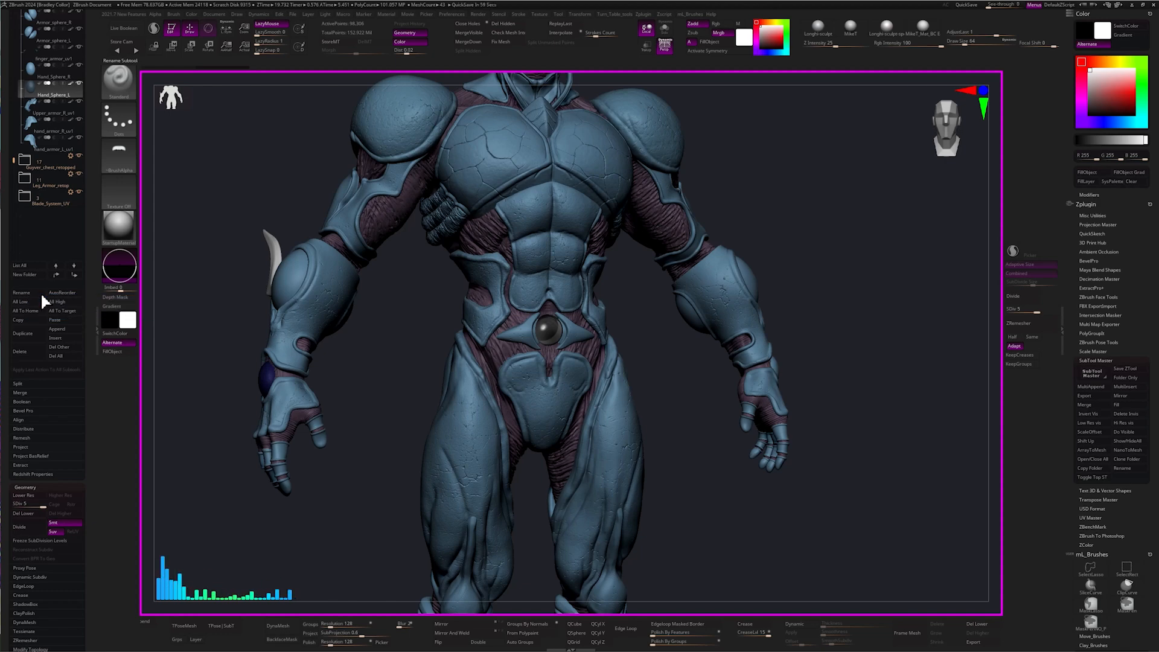
- Check the side torso armor, the waist pieces around the belt orb and the groin plate by activating them
drag(833, 307, 869, 362)
alt+click(589, 332)
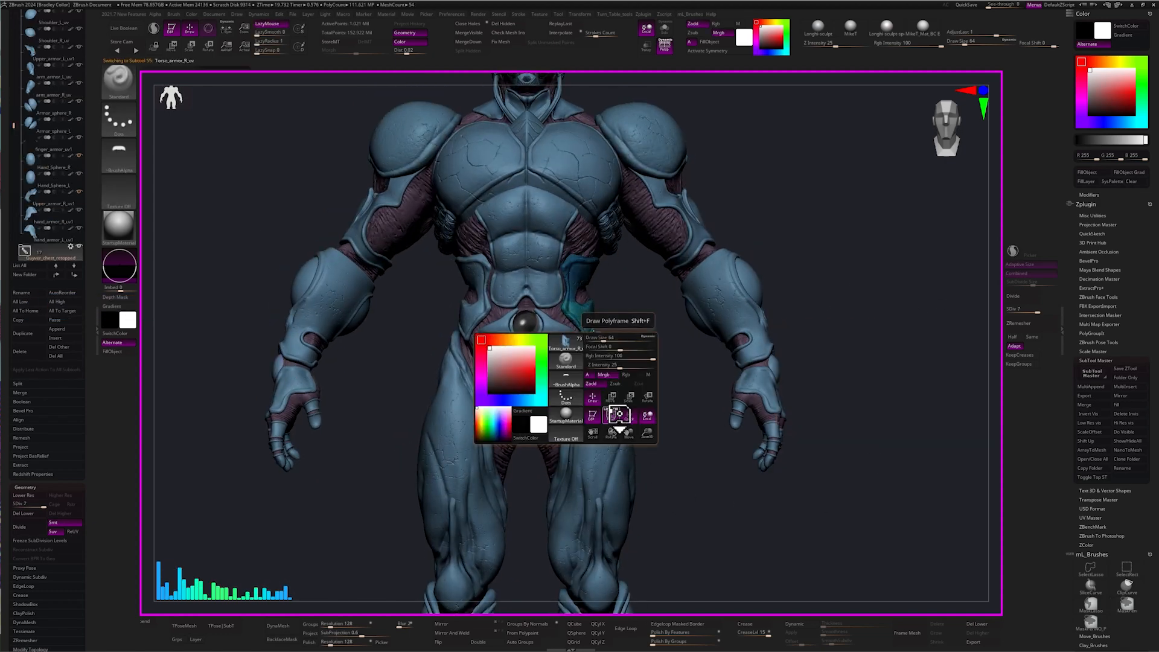
alt+click(479, 318)
ctrl+right_drag(699, 496, 439, 350)
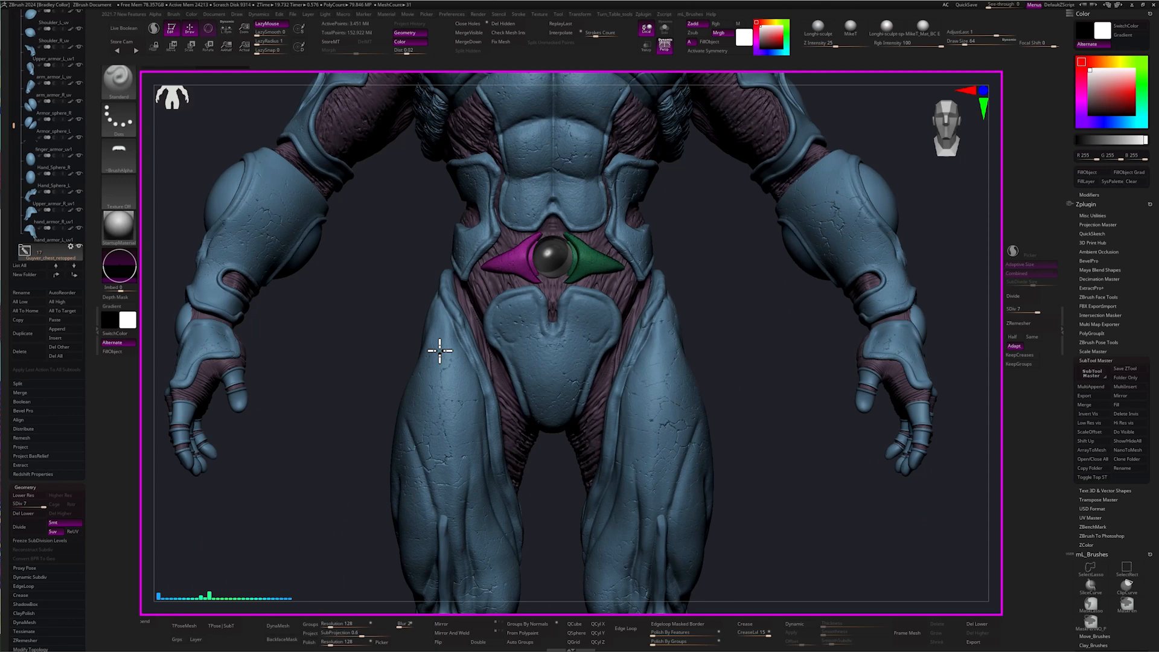
alt+click(561, 363)
- Check whether the hand and finger armor are separate subtools by activating each on one hand
ctrl+right_drag(721, 356, 744, 414)
drag(745, 414, 807, 316)
ctrl+right_drag(807, 315, 838, 370)
alt+drag(838, 370, 867, 477)
alt+click(738, 311)
alt+click(738, 338)
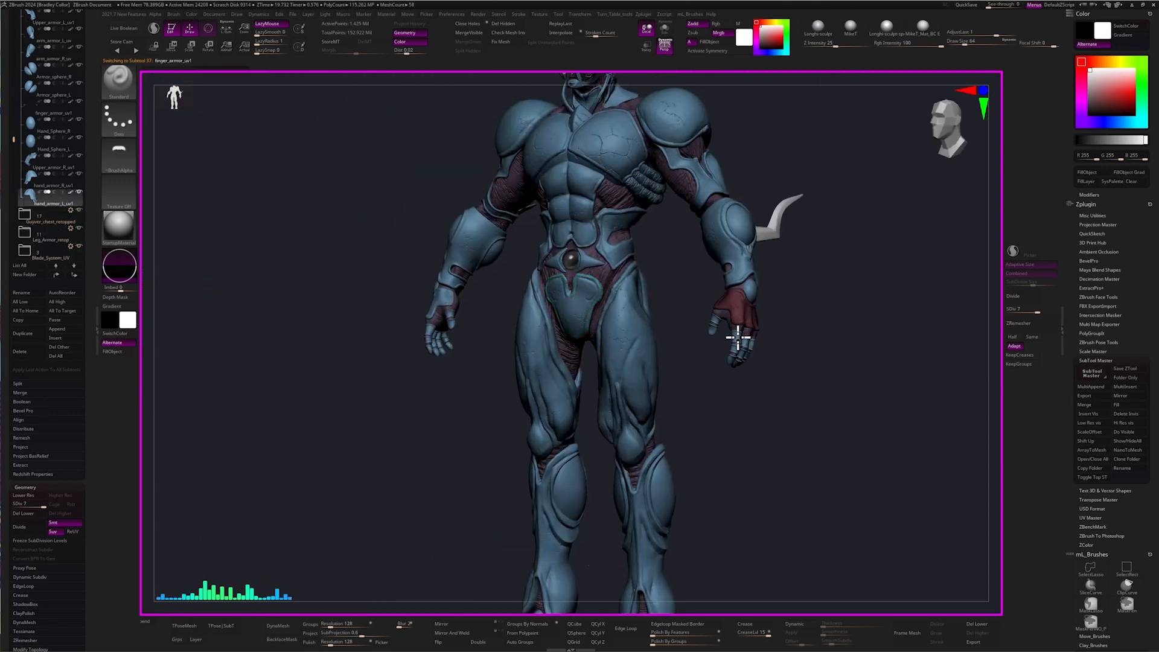
drag(791, 392, 821, 417)
ctrl+right_drag(798, 366, 779, 387)
- Make the knee armor subtool active and try to freeze its subdivision levels
alt+click(634, 406)
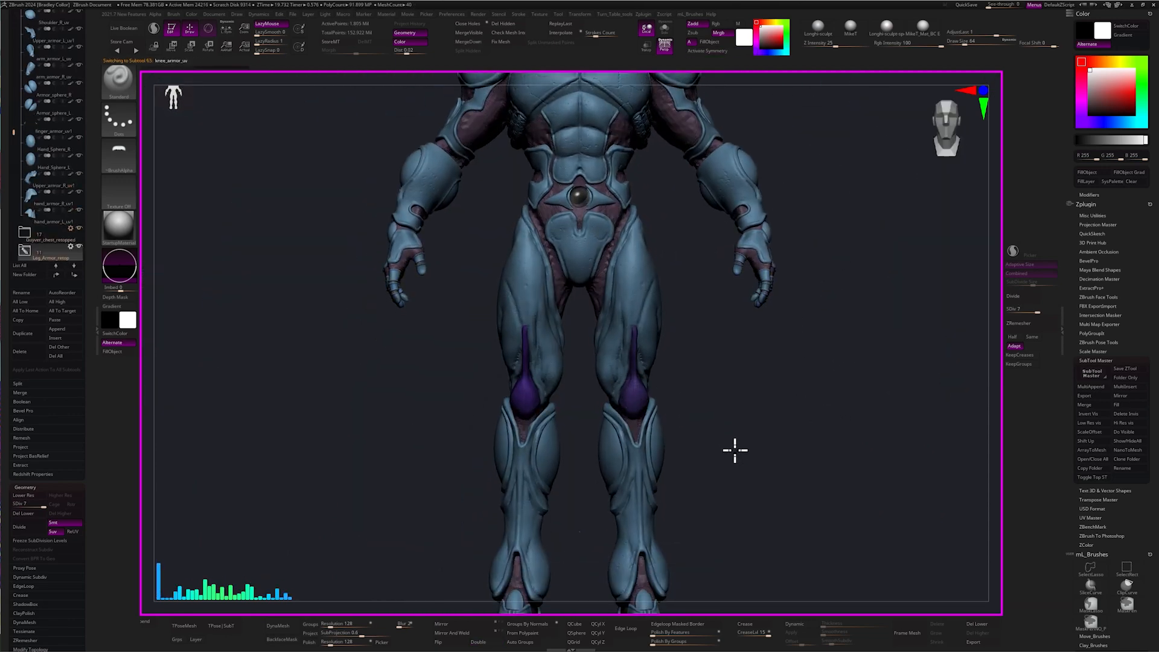
ctrl+right_drag(735, 450, 755, 483)
drag(85, 310, 88, 249)
ctrl+right_drag(759, 447, 761, 422)
drag(761, 422, 740, 432)
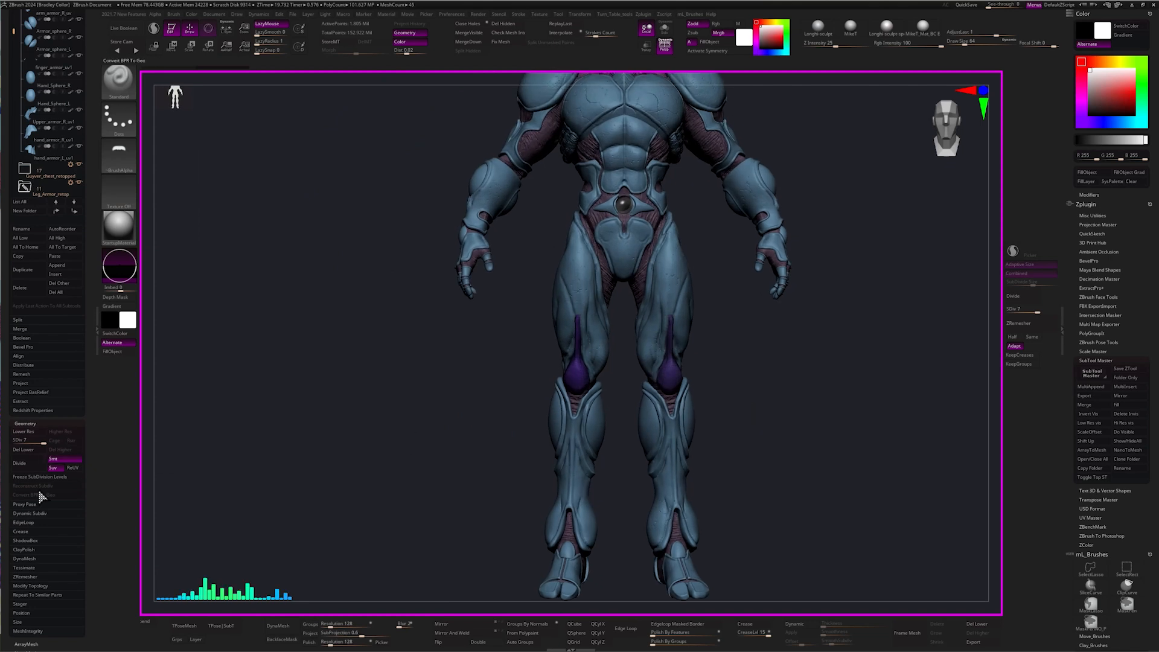
drag(316, 485, 347, 439)
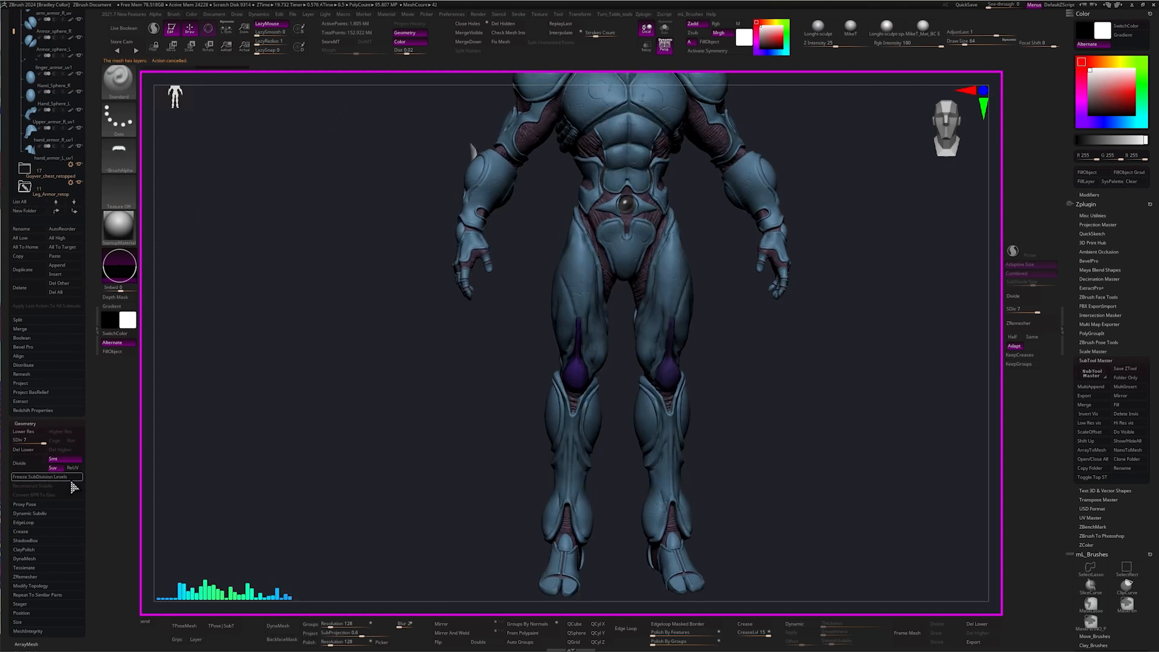
- Bake all of the knee armor's layers into its mesh
drag(90, 500, 90, 244)
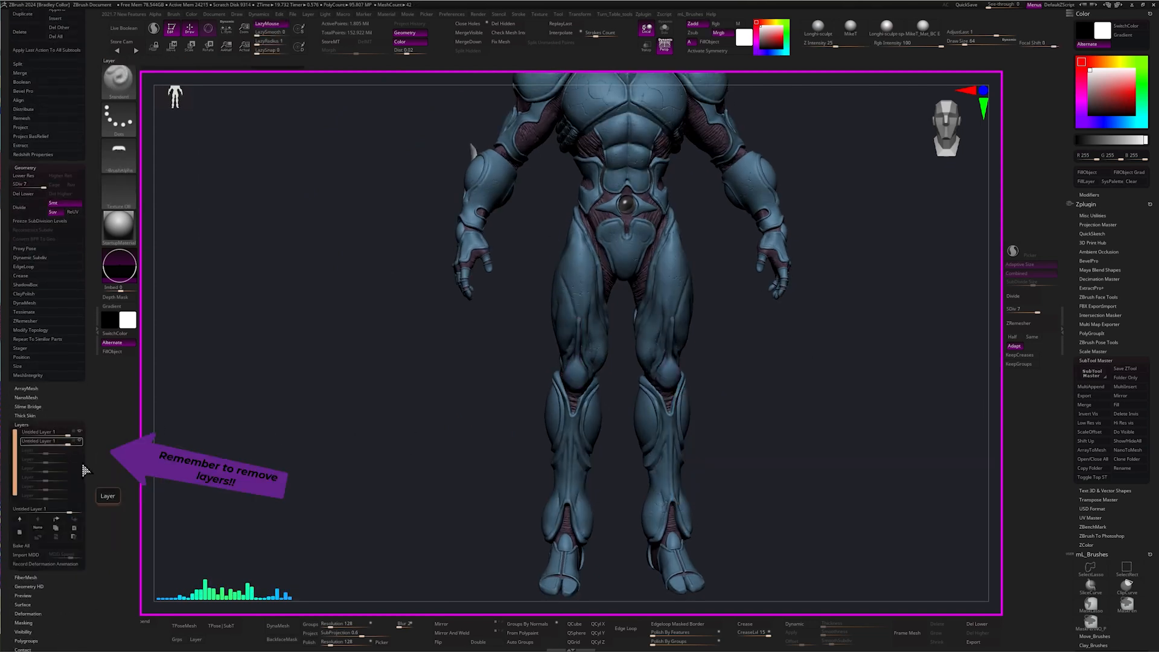
click(70, 544)
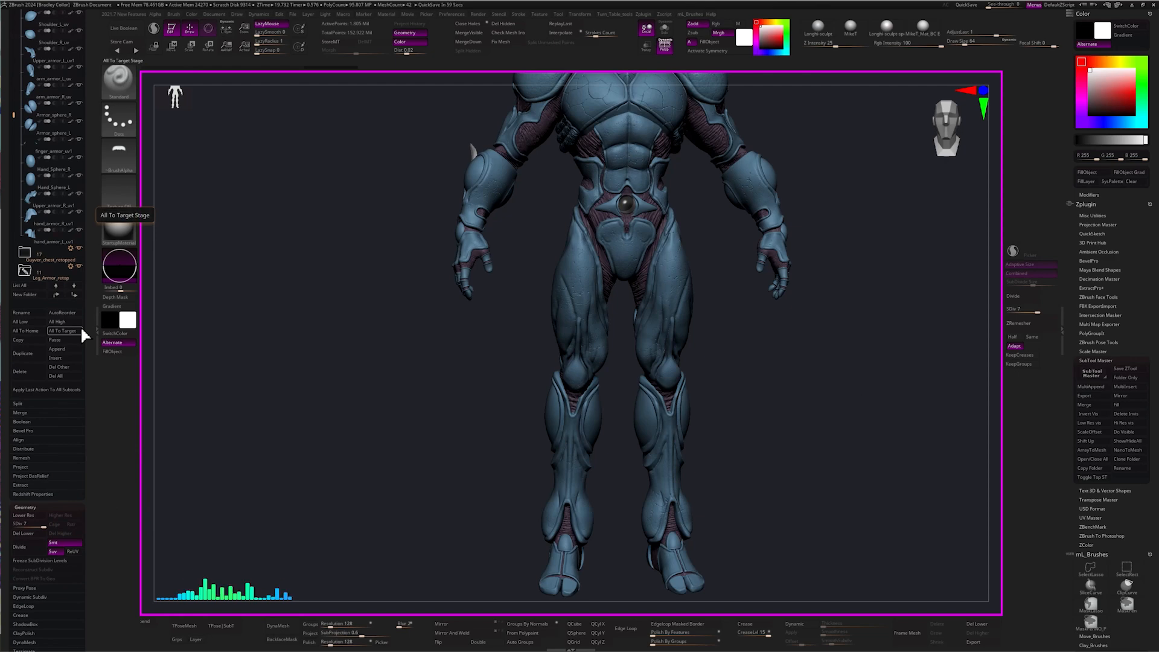
drag(91, 338, 21, 371)
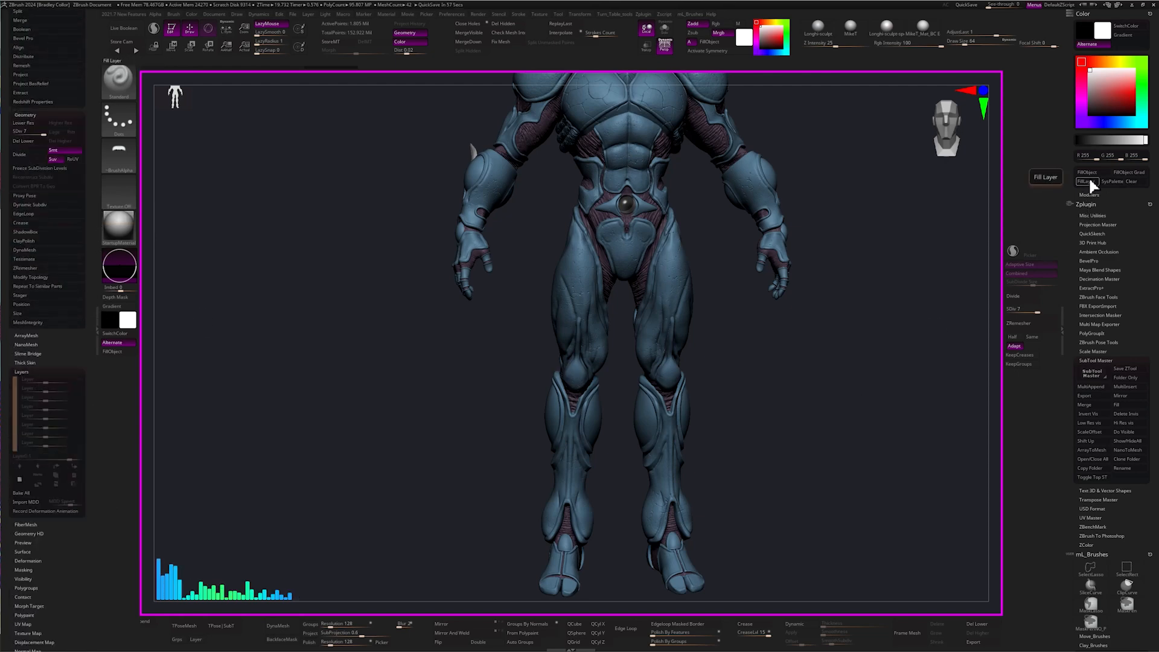
drag(88, 269, 88, 263)
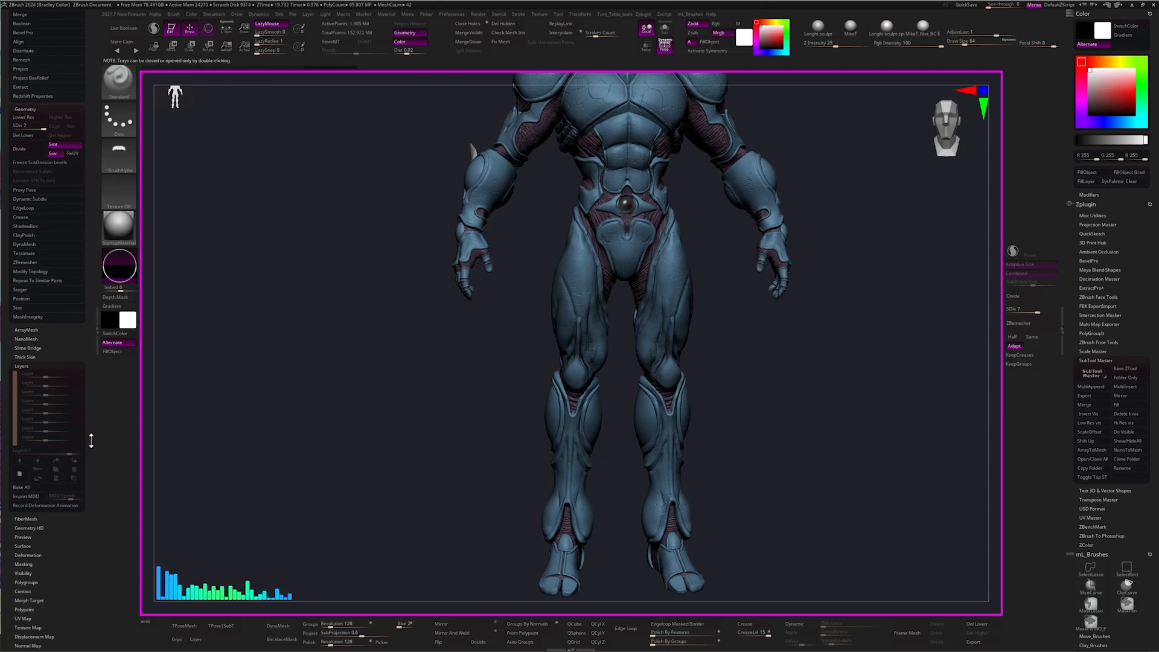
mouse_move(88, 212)
mouse_down()
mouse_move(88, 241)
mouse_move(89, 202)
mouse_move(88, 218)
mouse_up()
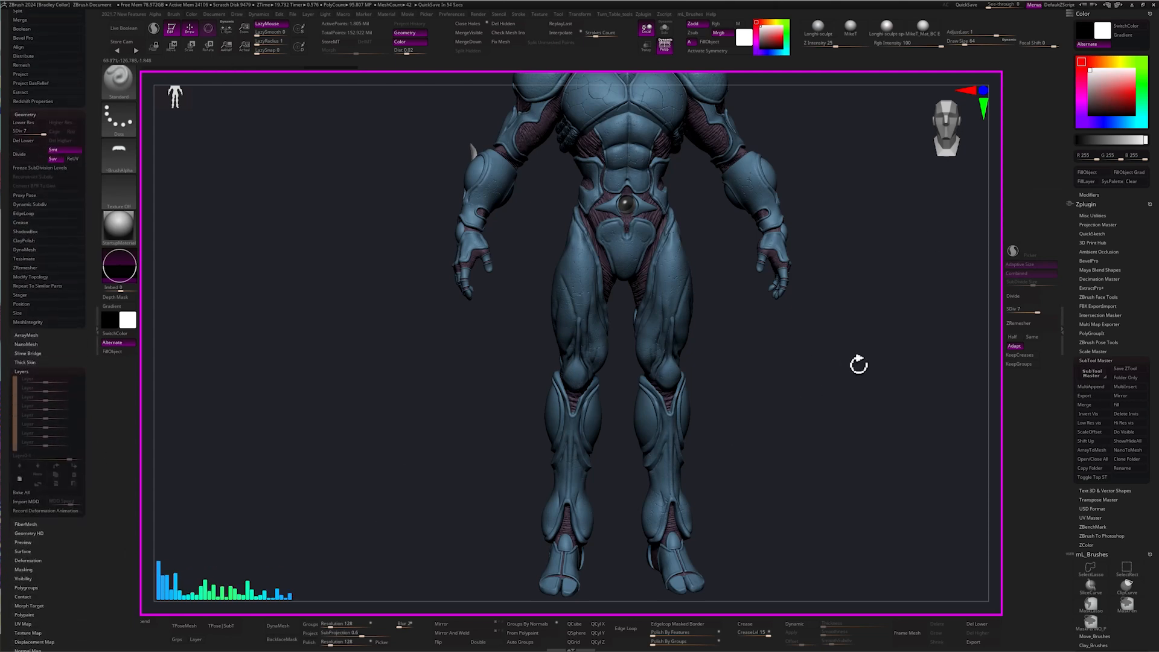
- Expand the Leg_Armor_retop folder in the subtool list with the lower body framed from the front
drag(818, 353, 832, 431)
right_click(833, 446)
mouse_move(88, 181)
mouse_down()
mouse_move(82, 374)
mouse_move(88, 196)
mouse_up()
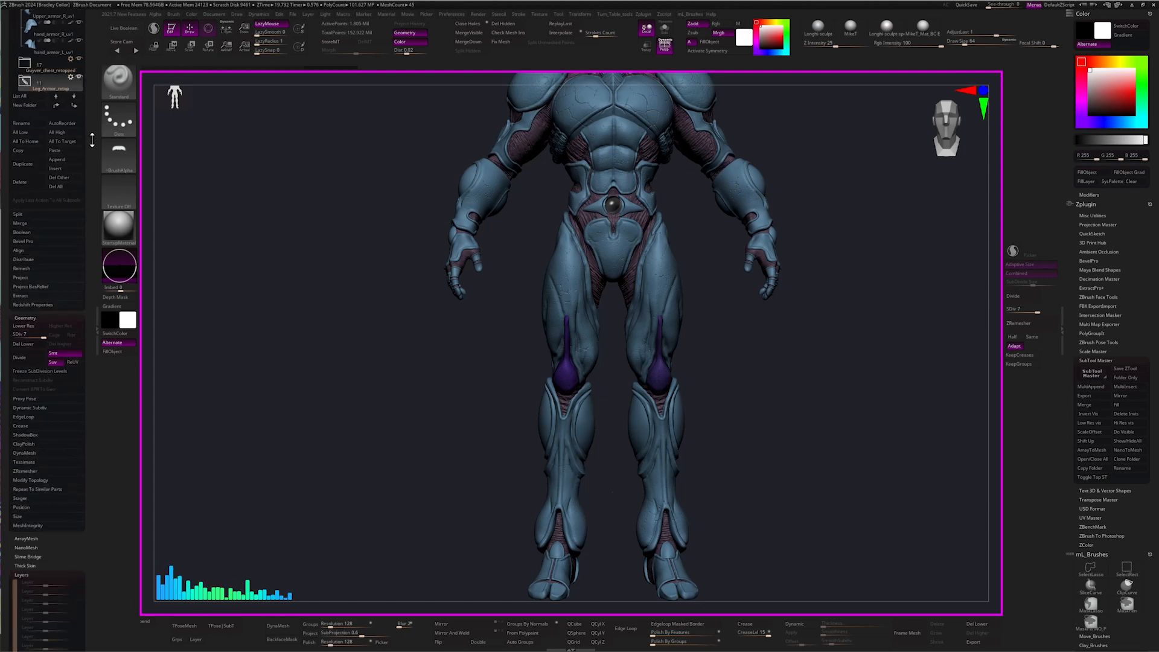
drag(92, 140, 92, 197)
click(25, 137)
alt+drag(802, 406, 743, 367)
right_click(743, 369)
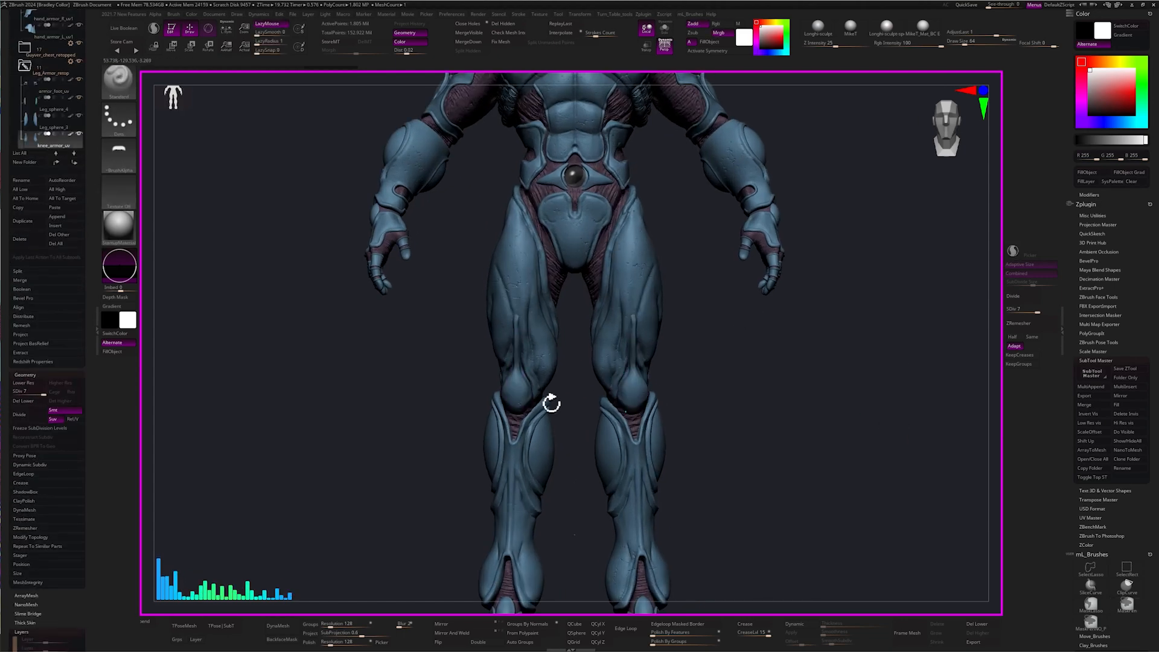
- Freeze the knee armor's subdivision levels and split the two knee pieces into separate subtools
ctrl+alt+shift+drag(587, 259, 702, 535)
ctrl+shift+click(815, 500)
ctrl+alt+shift+drag(398, 283, 556, 495)
ctrl+shift+click(841, 429)
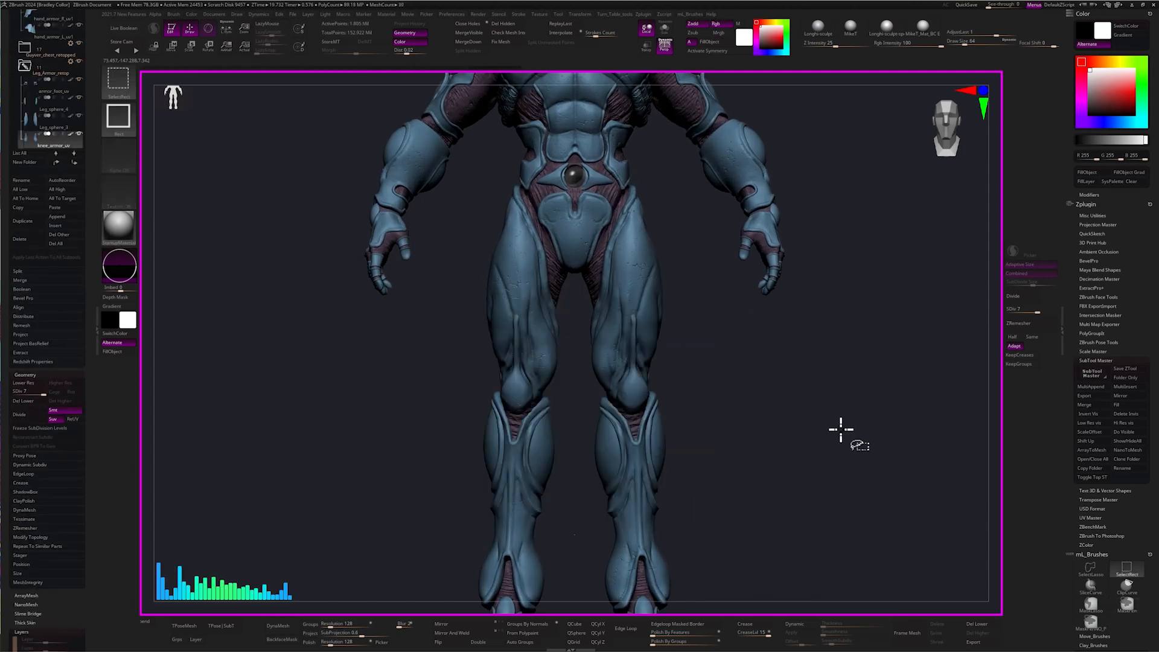
click(65, 427)
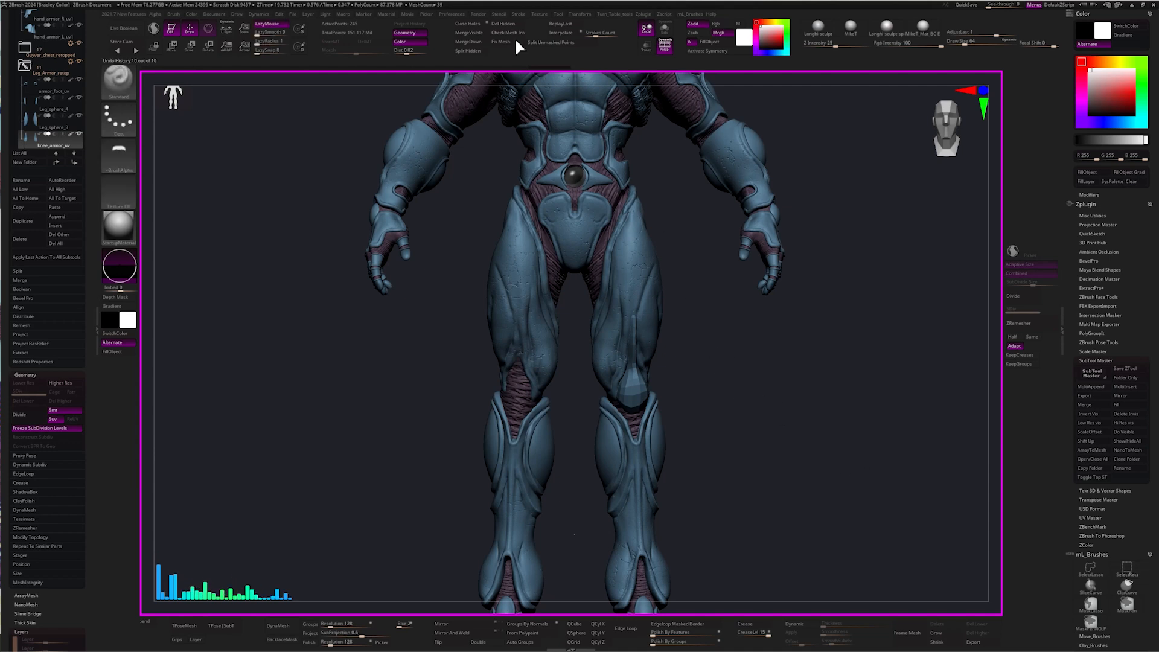
click(468, 50)
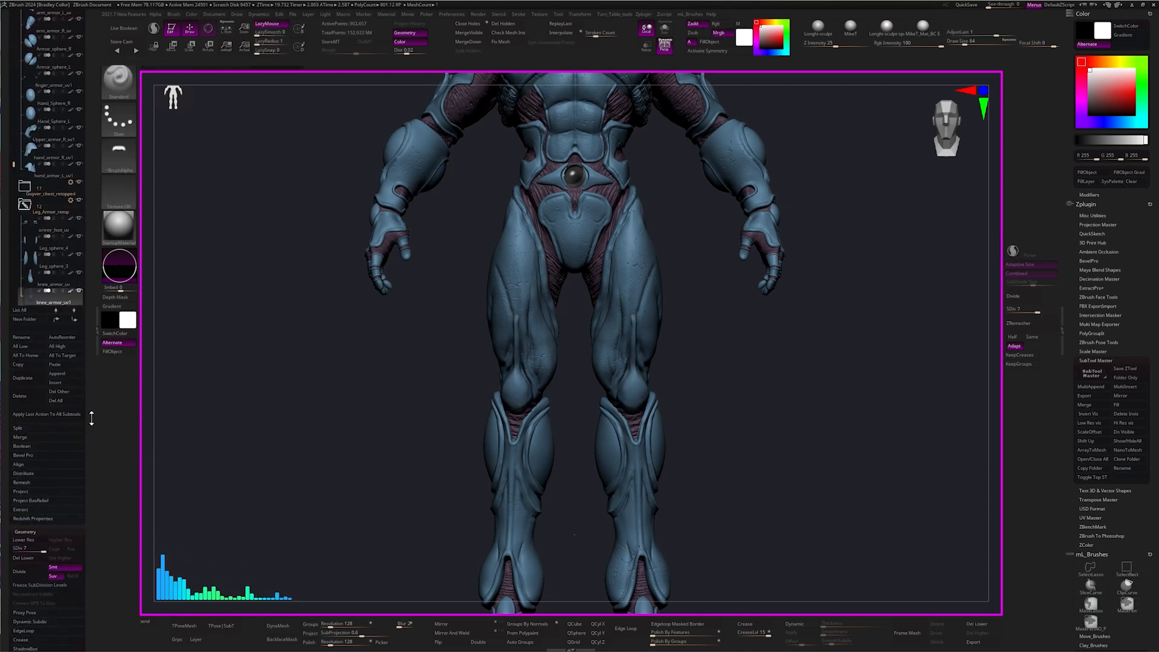
- Make the knee_armor_uv subtool active and rename it knee_armor_R
click(42, 343)
key(Escape)
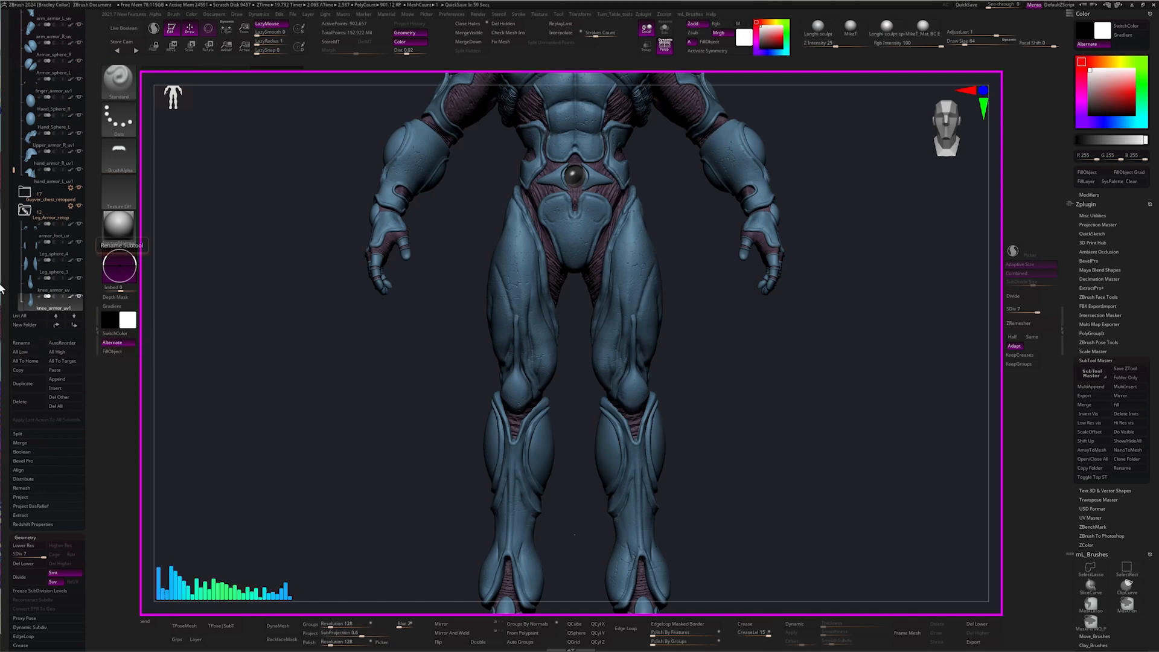
key(space)
click(302, 460)
click(61, 286)
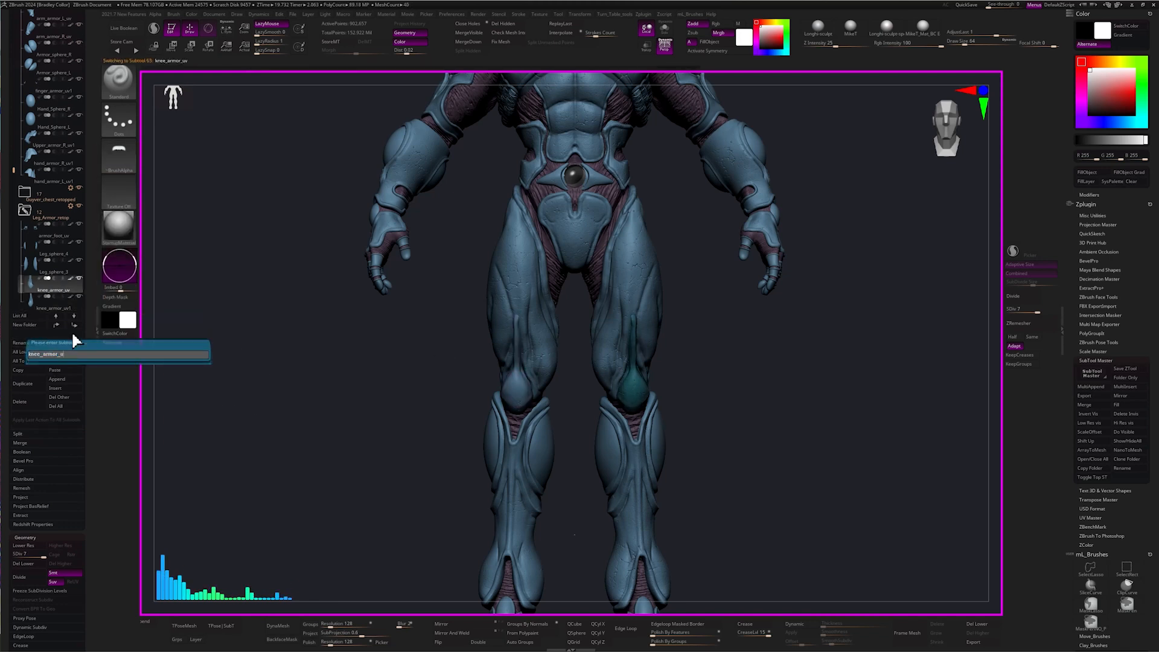
- Make the knee_armor_uv1 subtool active and rename it knee_armor_L
click(72, 305)
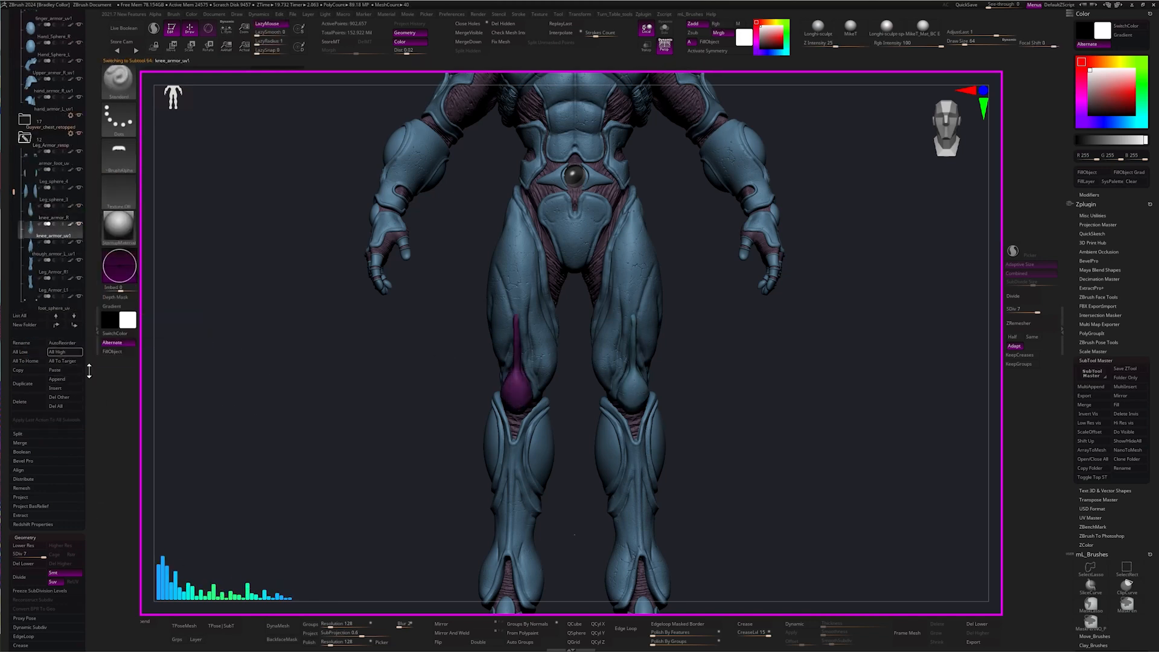
click(37, 343)
text(knee_armor_L)
key(Return)
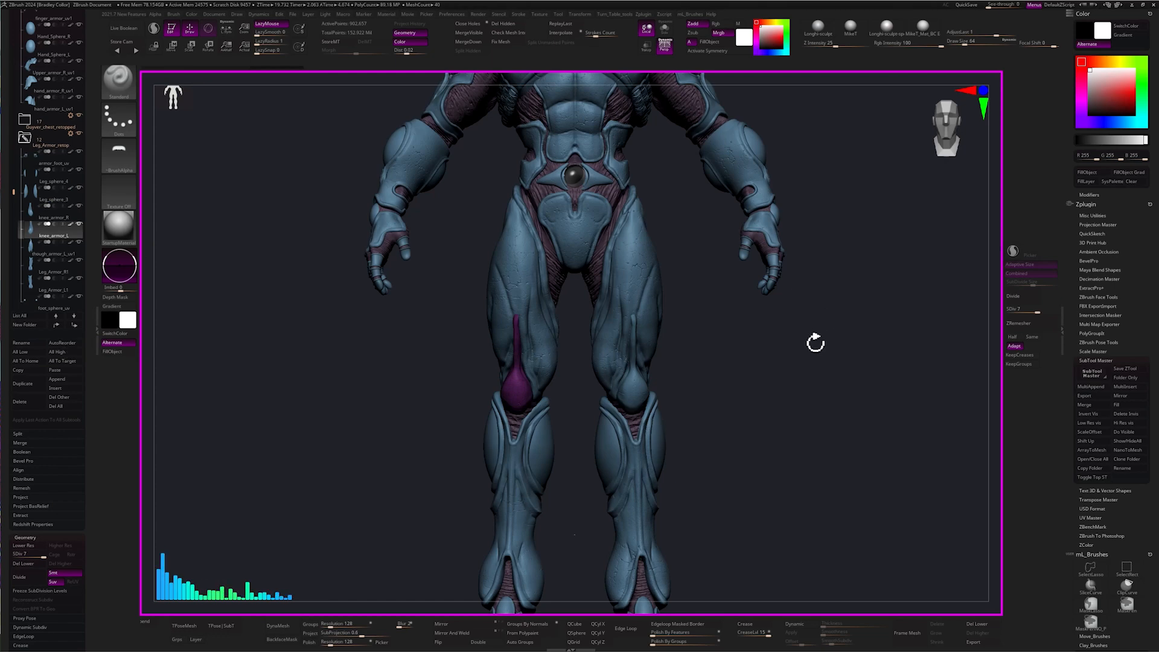
- Compare the inner and outer lower-leg spheres by activating each pair, leaving the inner pair active
drag(816, 342, 822, 418)
alt+click(628, 391)
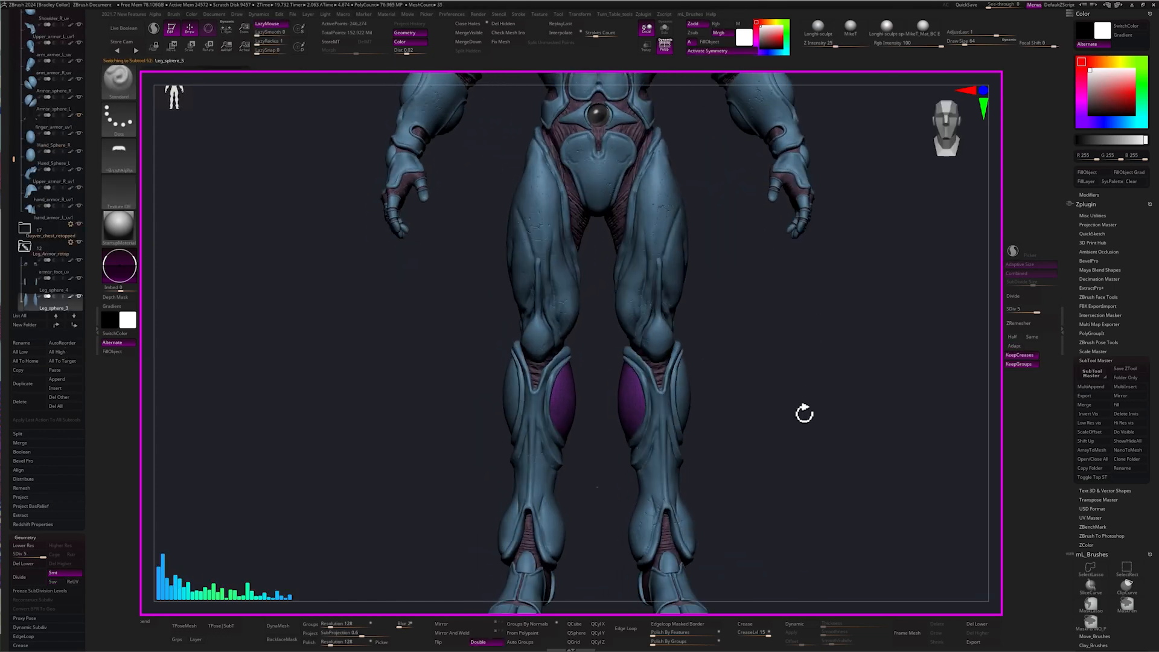
alt+click(688, 384)
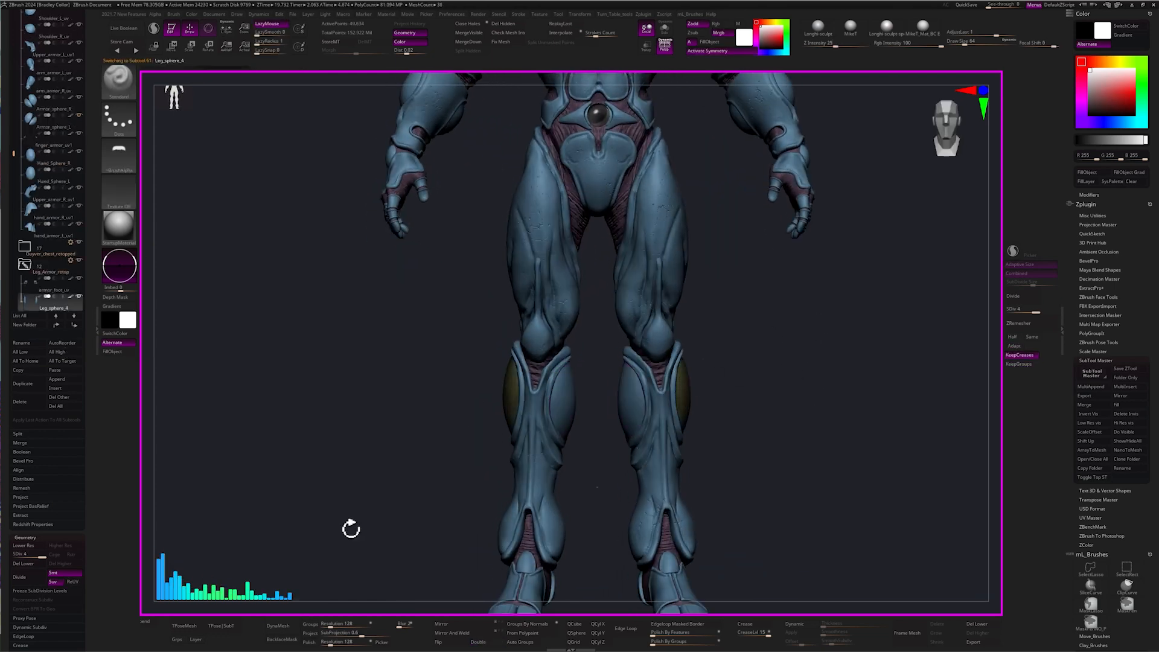
alt+click(632, 394)
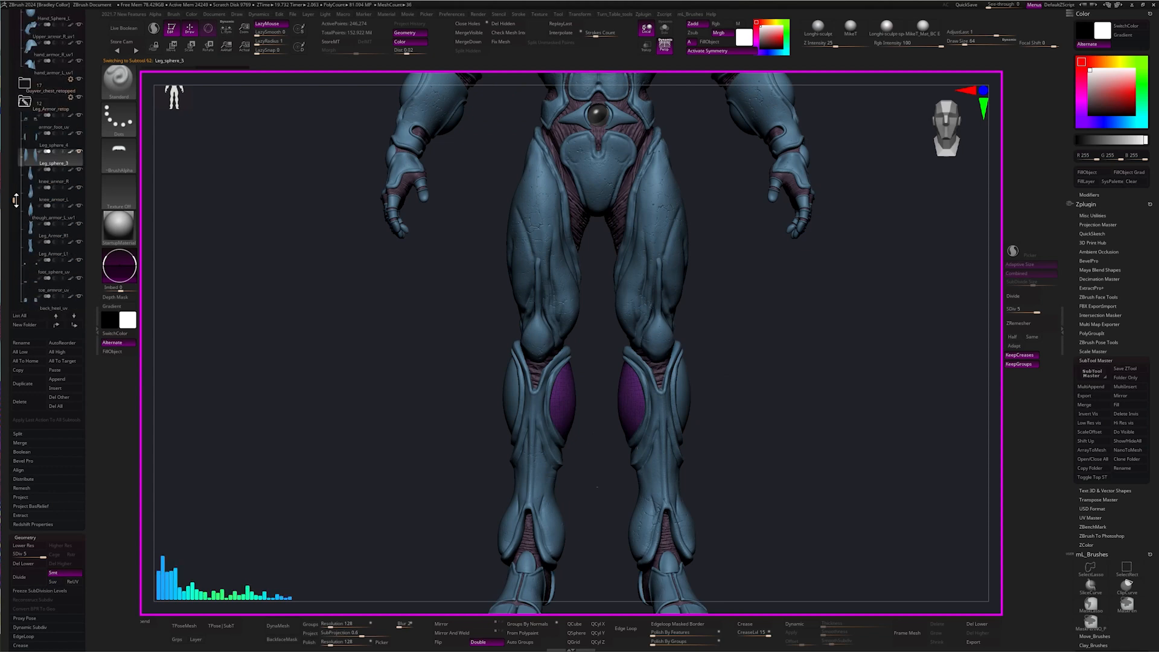
- Freeze the inner lower-leg spheres' subdivision levels, split the pair into separate subtools, and restore the levels
drag(90, 520, 90, 500)
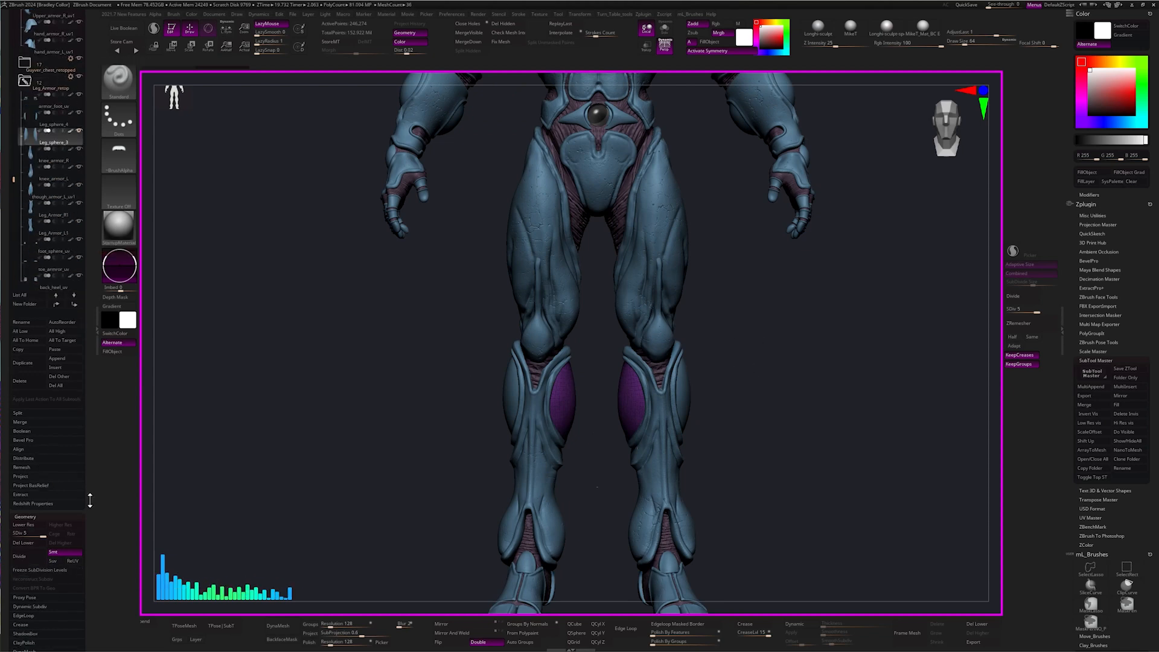
click(52, 571)
key(x)
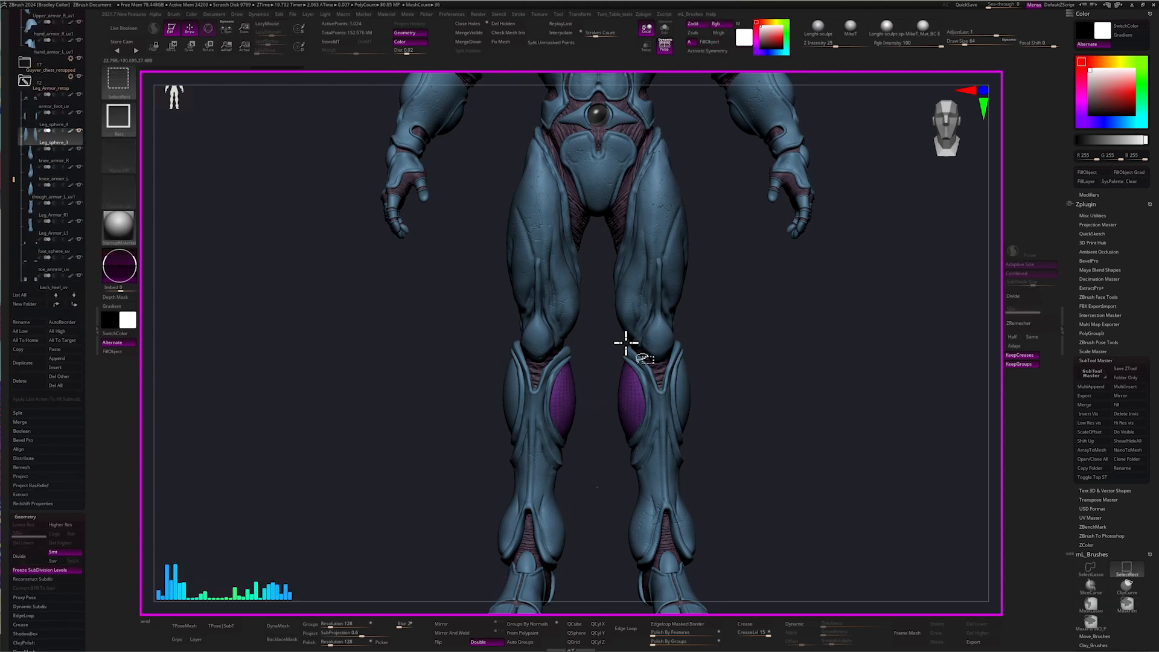
ctrl+shift+drag(789, 304, 595, 515)
click(471, 51)
click(40, 570)
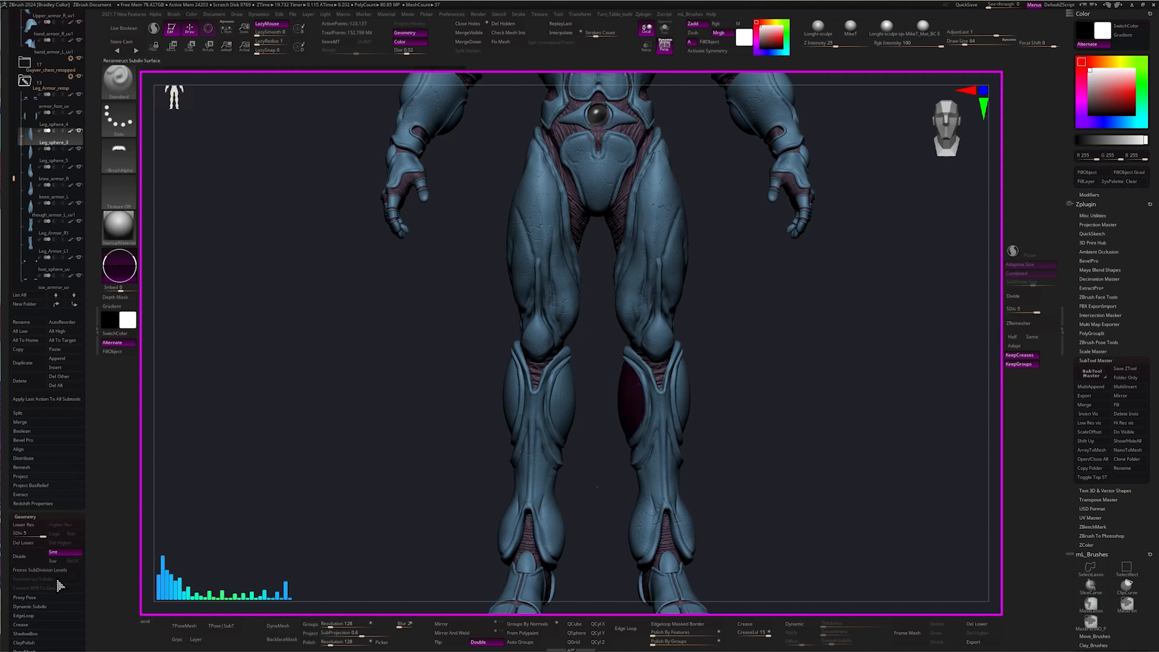
- Rename the active inner lower-leg sphere Leg_sphere_LL
click(43, 323)
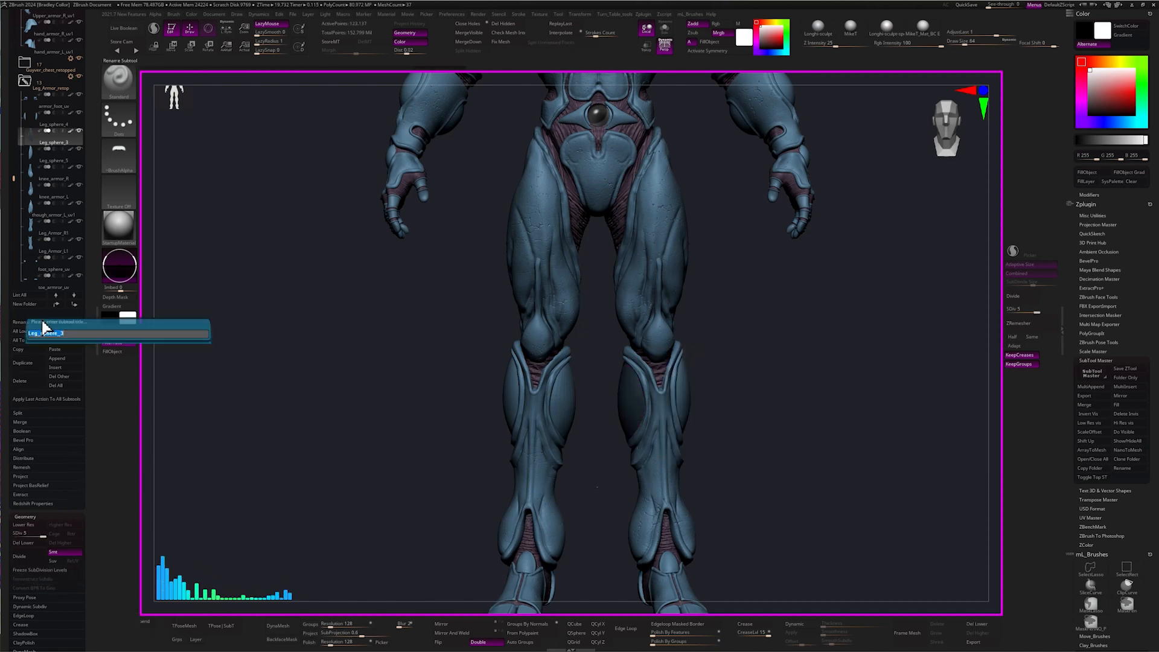
key(shift)
text(L)
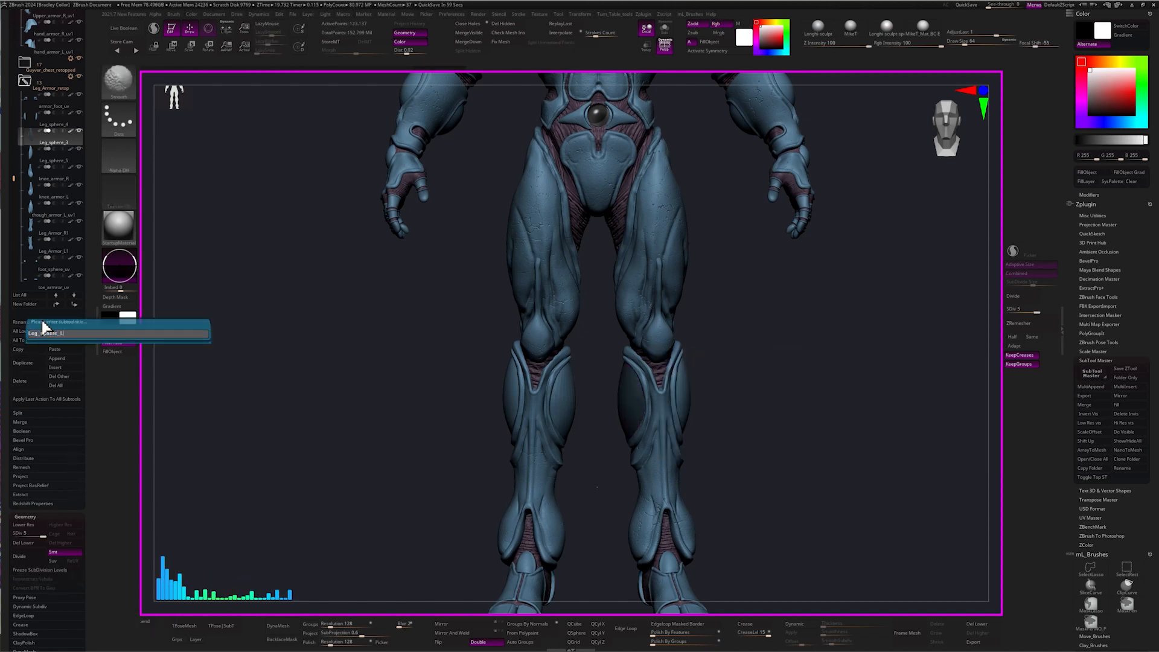
text(1)
key(Return)
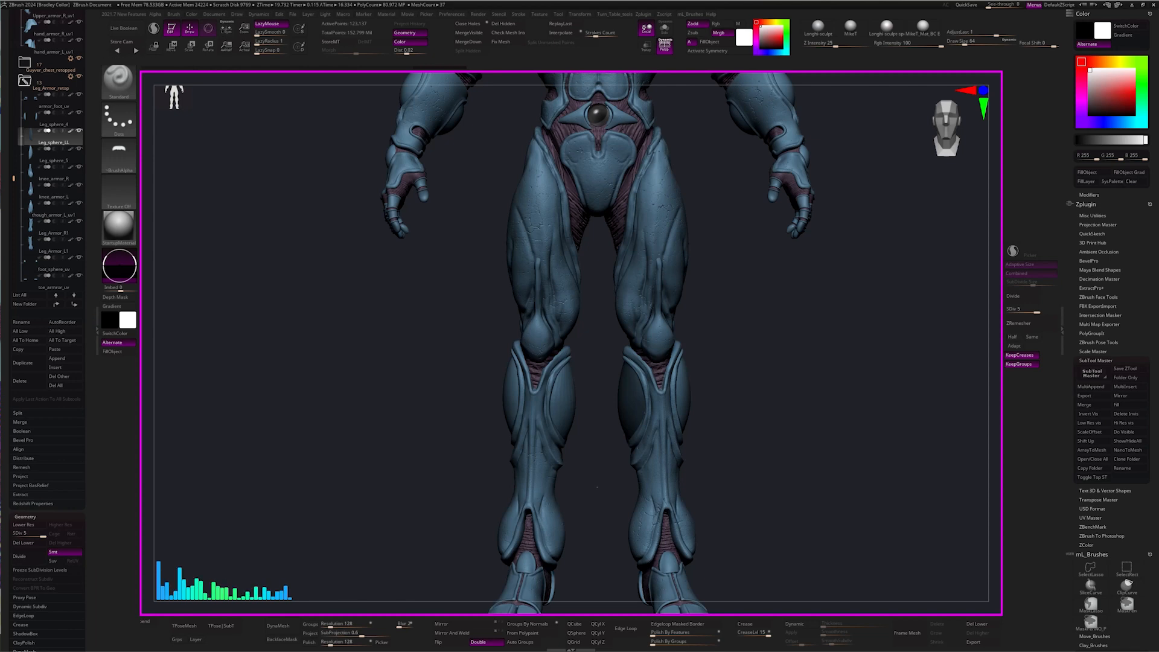
- Correct the active inner lower-leg sphere's name to Leg_sphere_RR
click(22, 323)
key(BackSpace)
key(BackSpace)
text(RR)
key(Return)
- Make the other inner lower-leg sphere, Leg_sphere_5, active and rename it Leg_sphere_LL
key(ctrl)
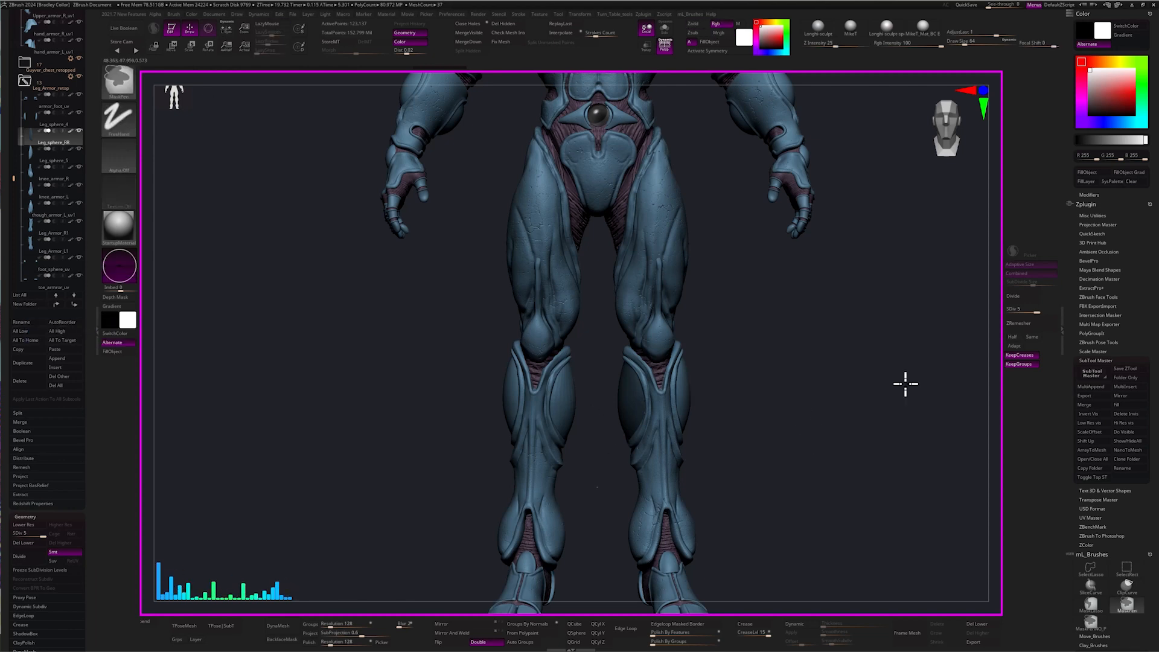
key(Down)
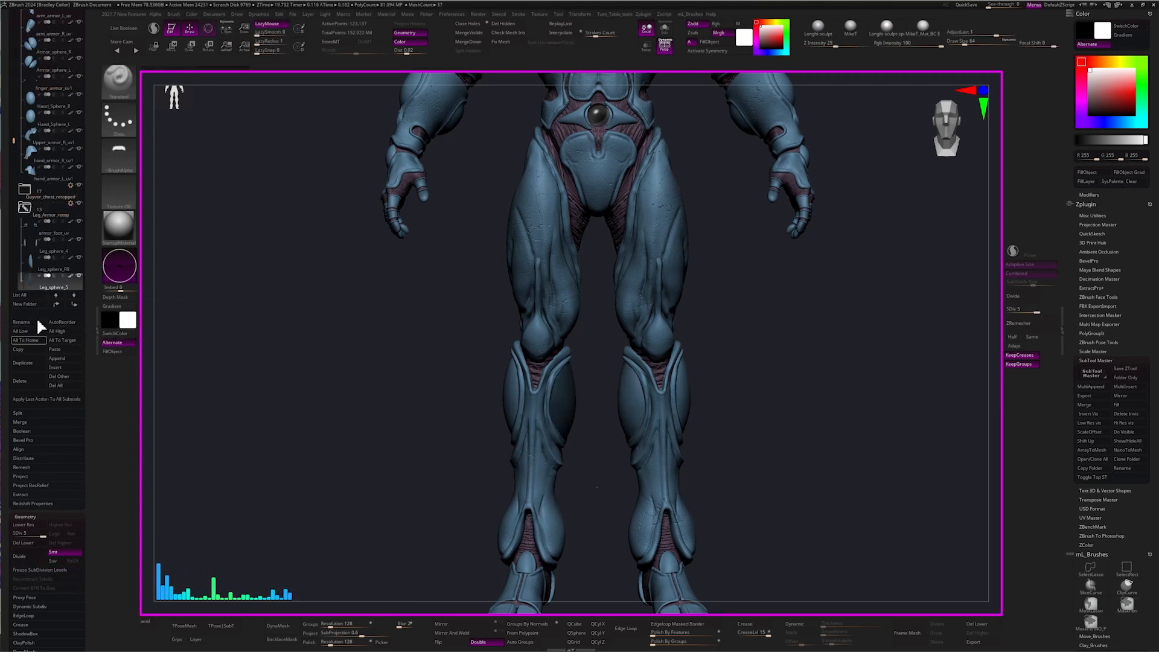
click(37, 324)
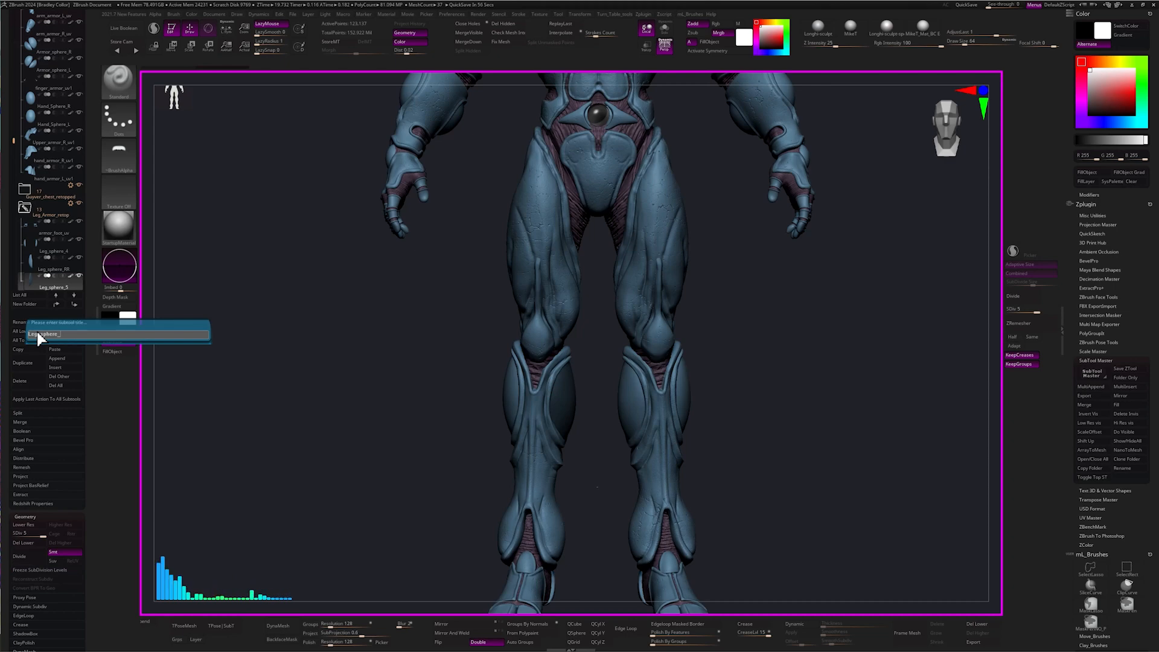
text(LL)
key(Return)
- Activate the outer lower-leg spheres, freeze their subdivision levels, and split the pair into separate subtools
alt+click(681, 386)
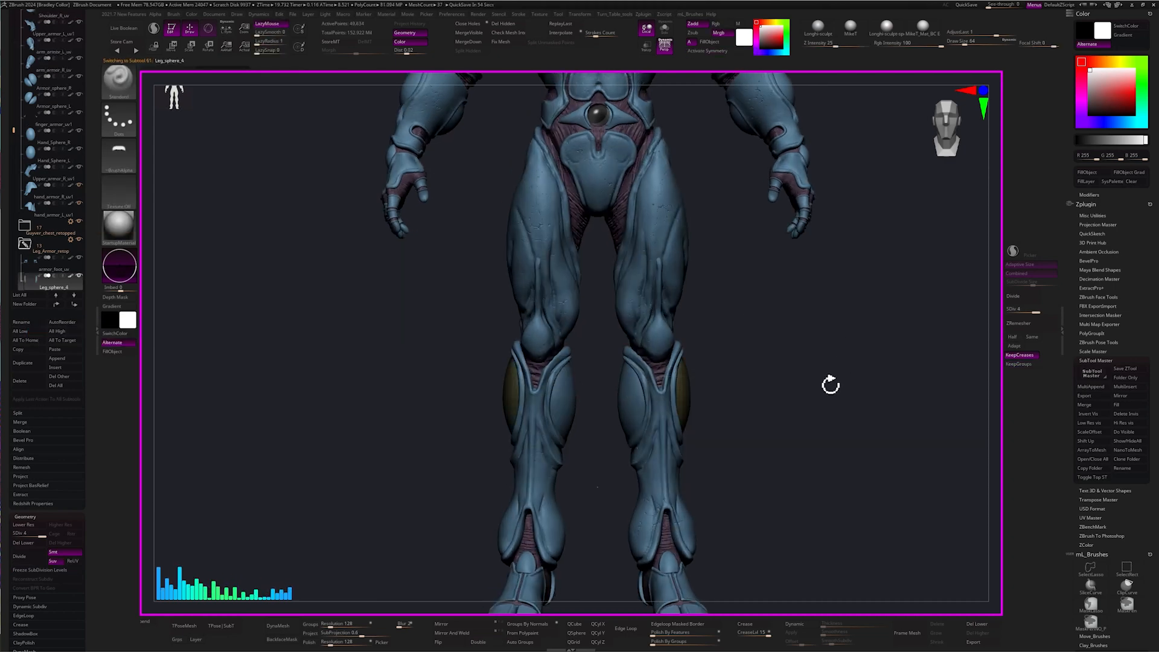
click(40, 569)
ctrl+shift+drag(788, 280, 604, 540)
ctrl+shift+click(509, 389)
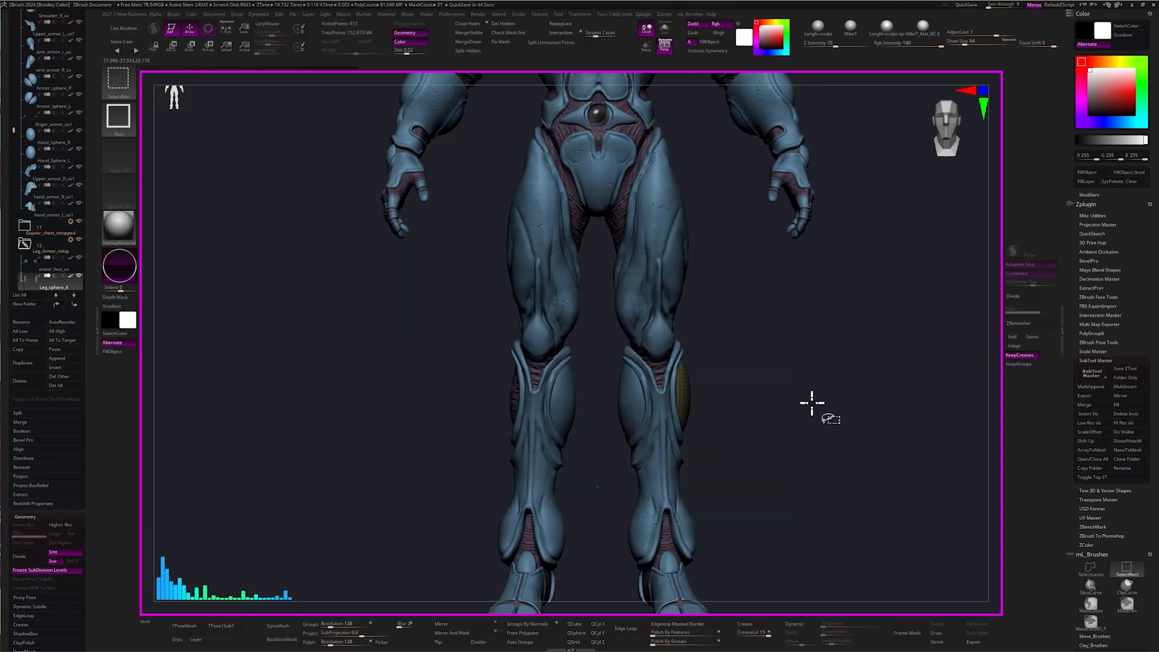
click(468, 50)
click(67, 570)
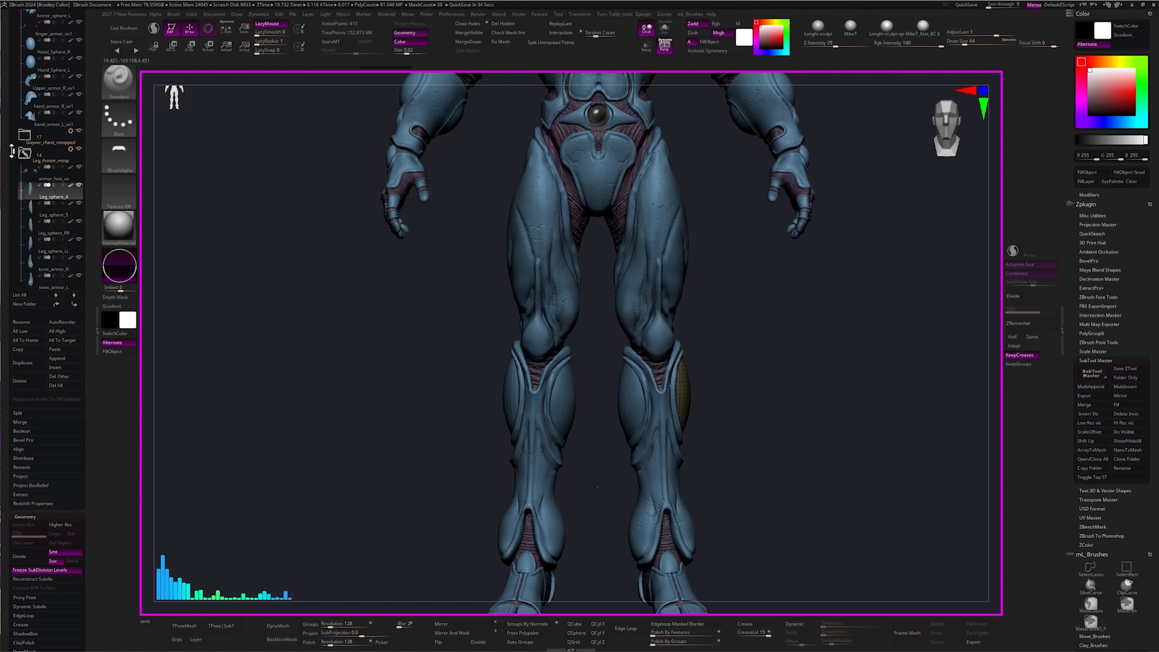
- Rename the two split outer lower-leg spheres Leg_sphere_R and Leg_sphere_L
drag(794, 425, 918, 392)
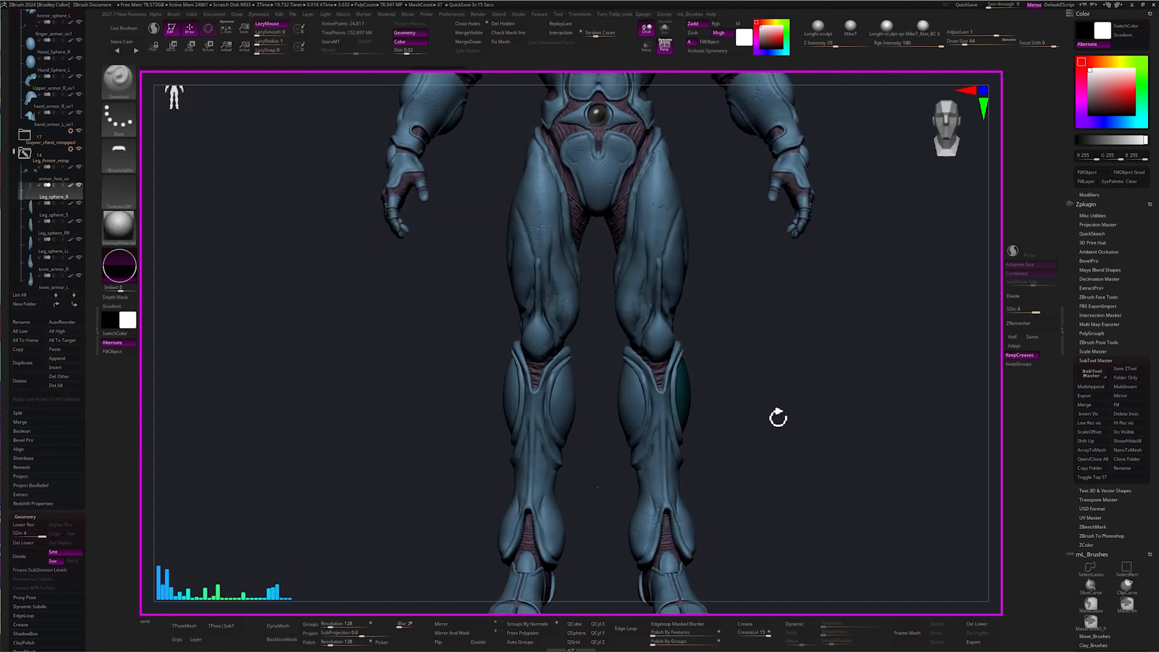
ctrl+drag(835, 414, 655, 524)
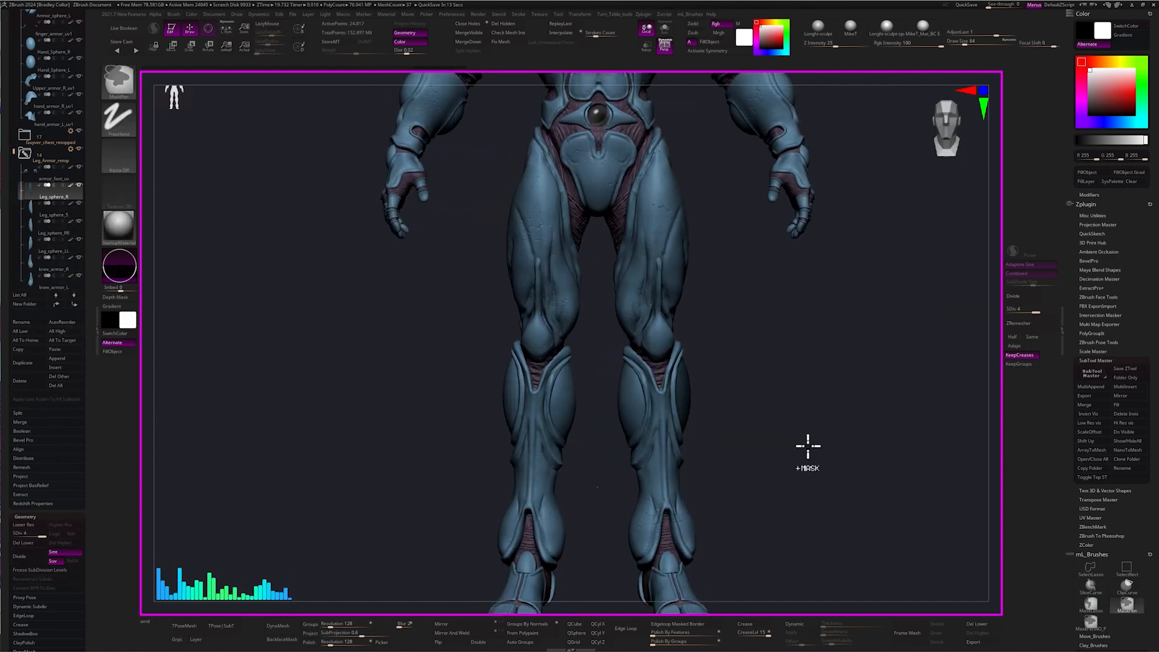
alt+click(513, 394)
click(44, 323)
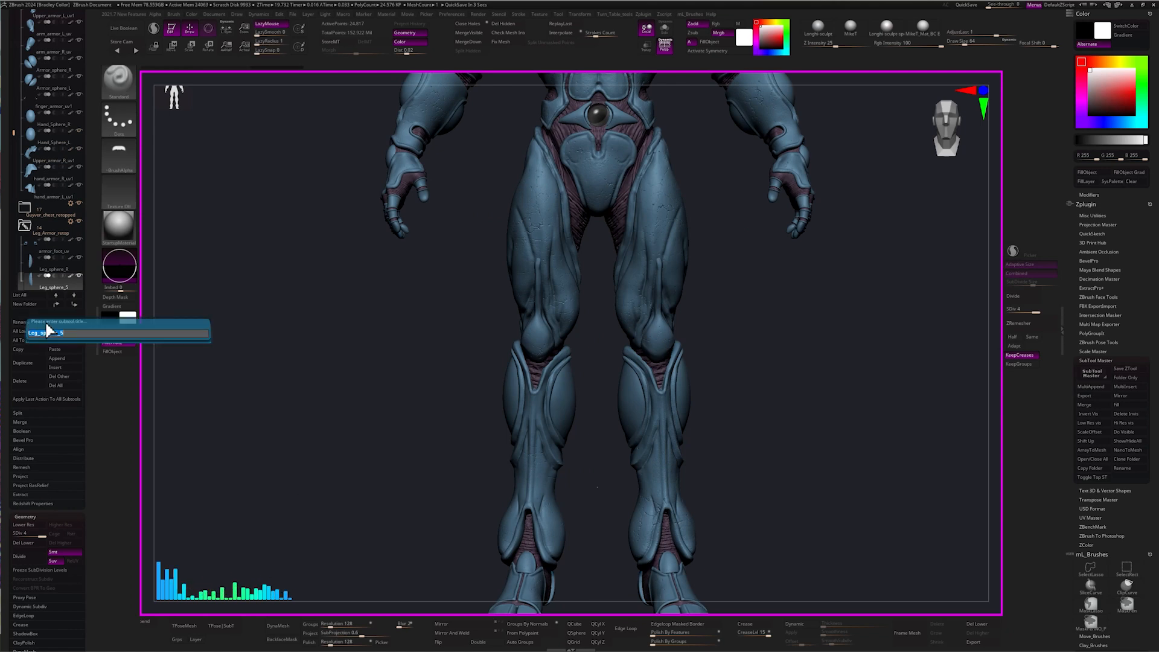
text(Leg_sphere_L)
key(Return)
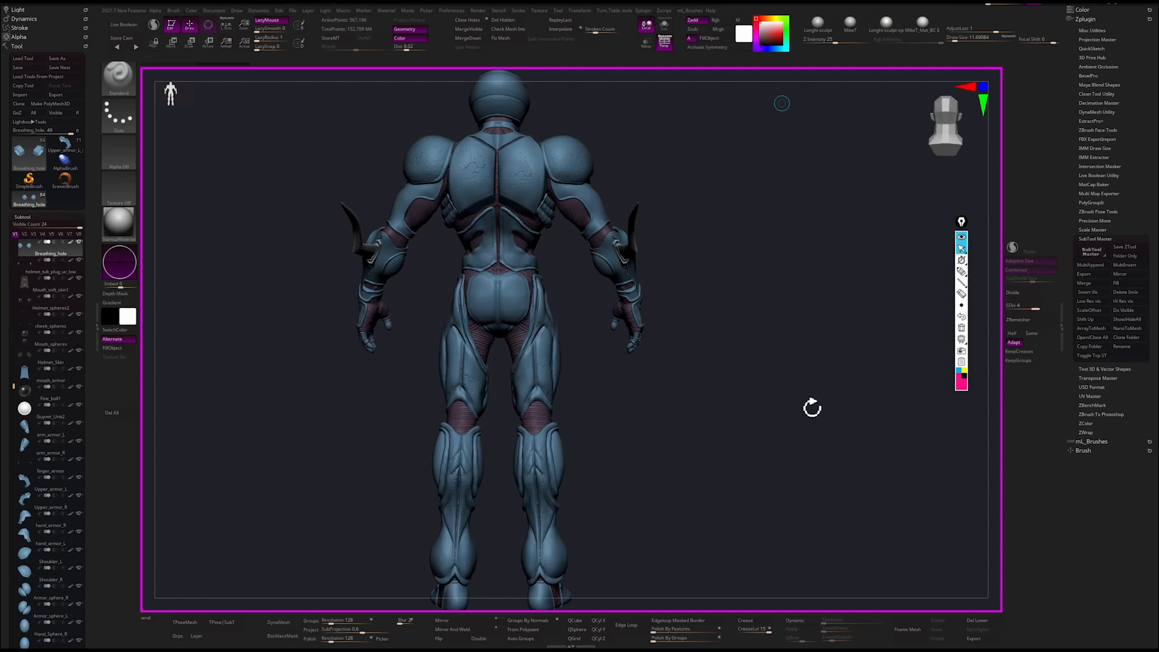
- Review the whole figure from the front and go through the full subtool list to check the names
drag(781, 419, 688, 403)
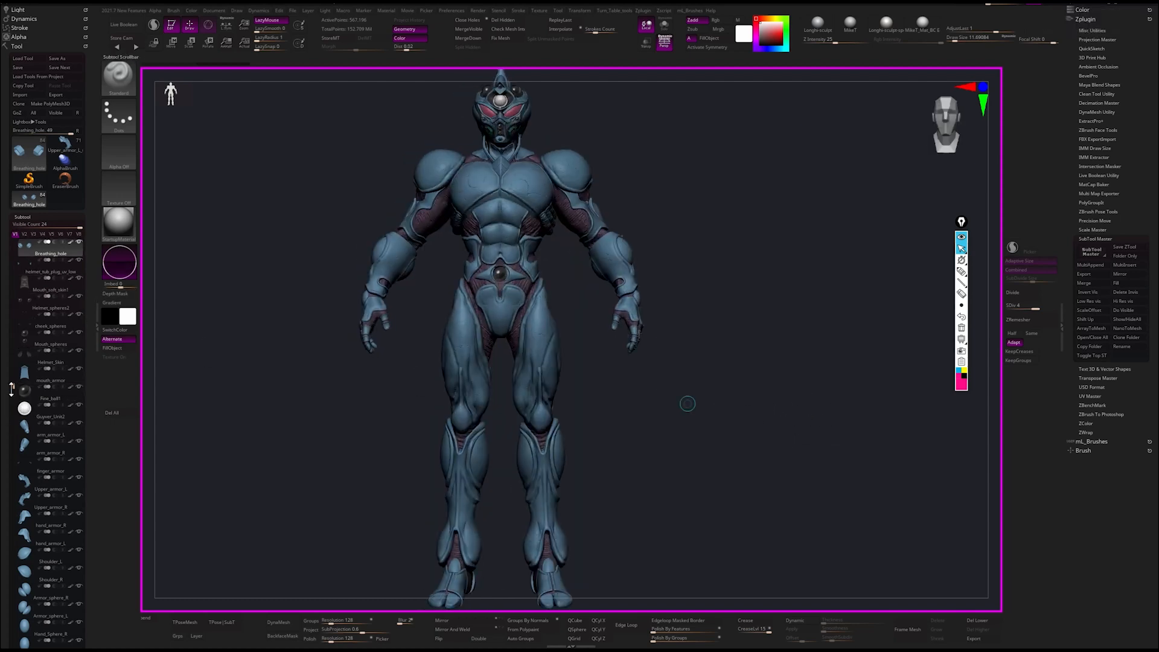
drag(12, 387, 2, 142)
drag(22, 232, 33, 464)
drag(782, 447, 775, 500)
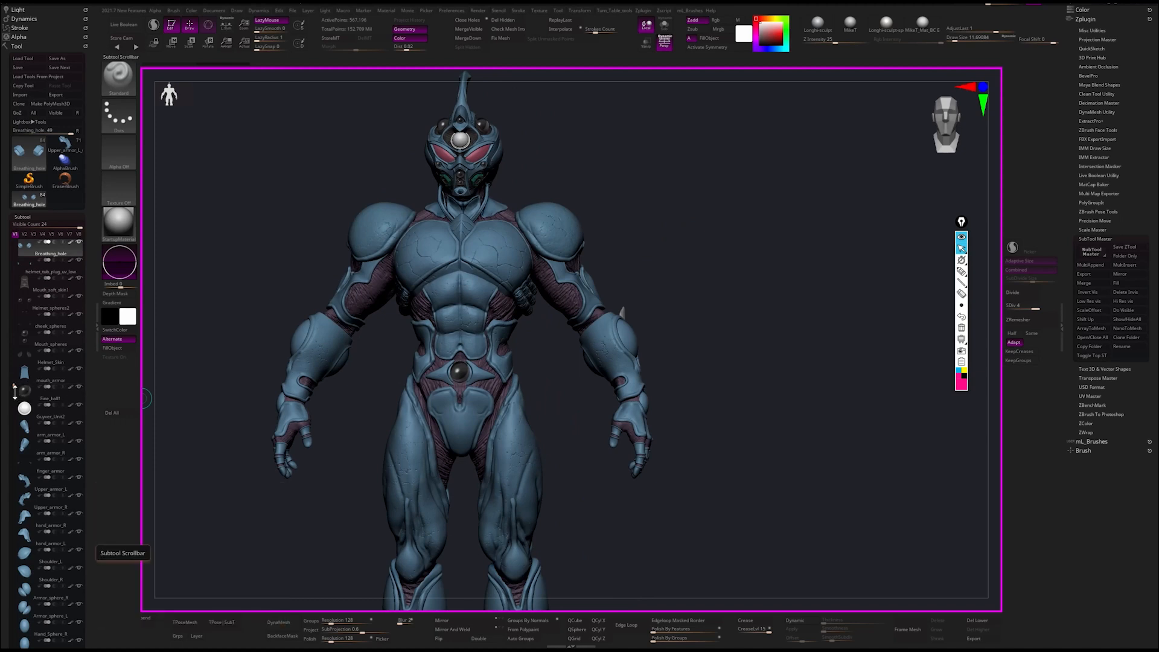
drag(14, 390, 7, 223)
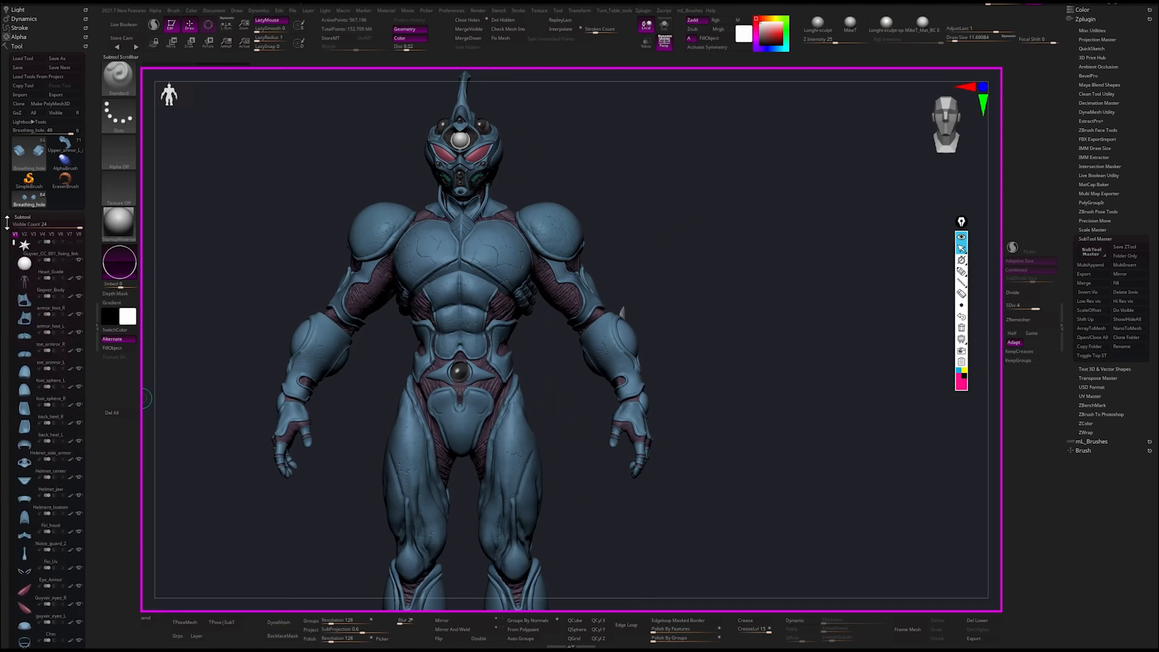
- Examine the helmet up close, including the breathing holes and small spheres, and view the upper body
alt+drag(788, 302, 812, 436)
mouse_move(827, 260)
mouse_down()
mouse_move(807, 264)
mouse_move(828, 259)
mouse_up()
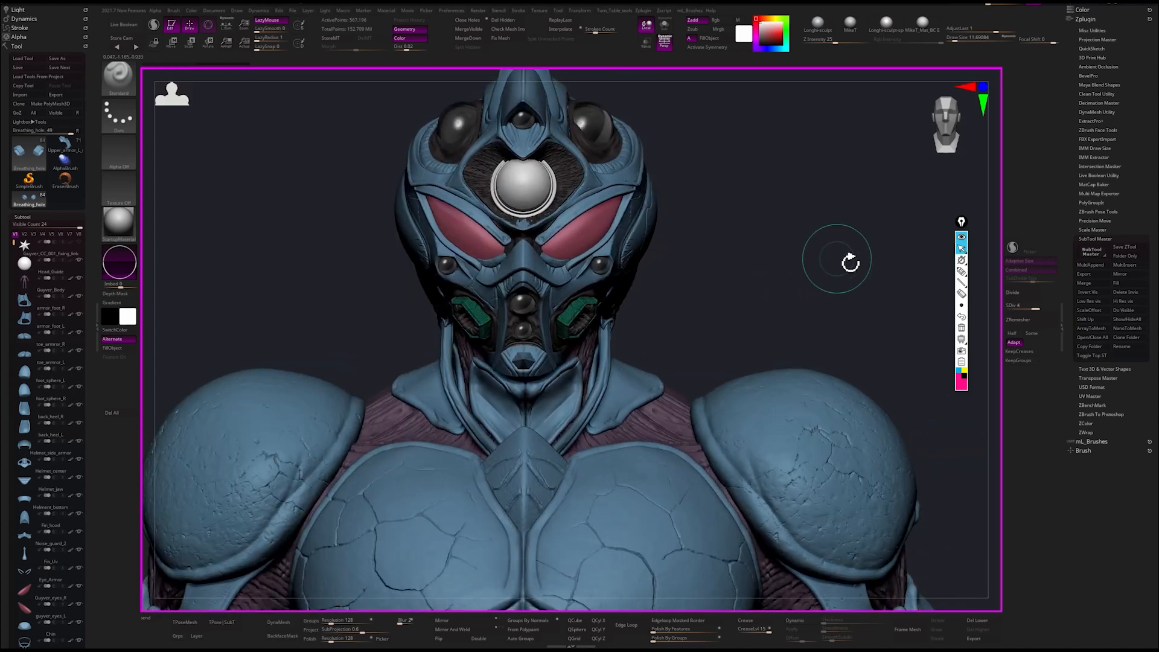
drag(852, 268, 803, 339)
click(666, 29)
click(670, 32)
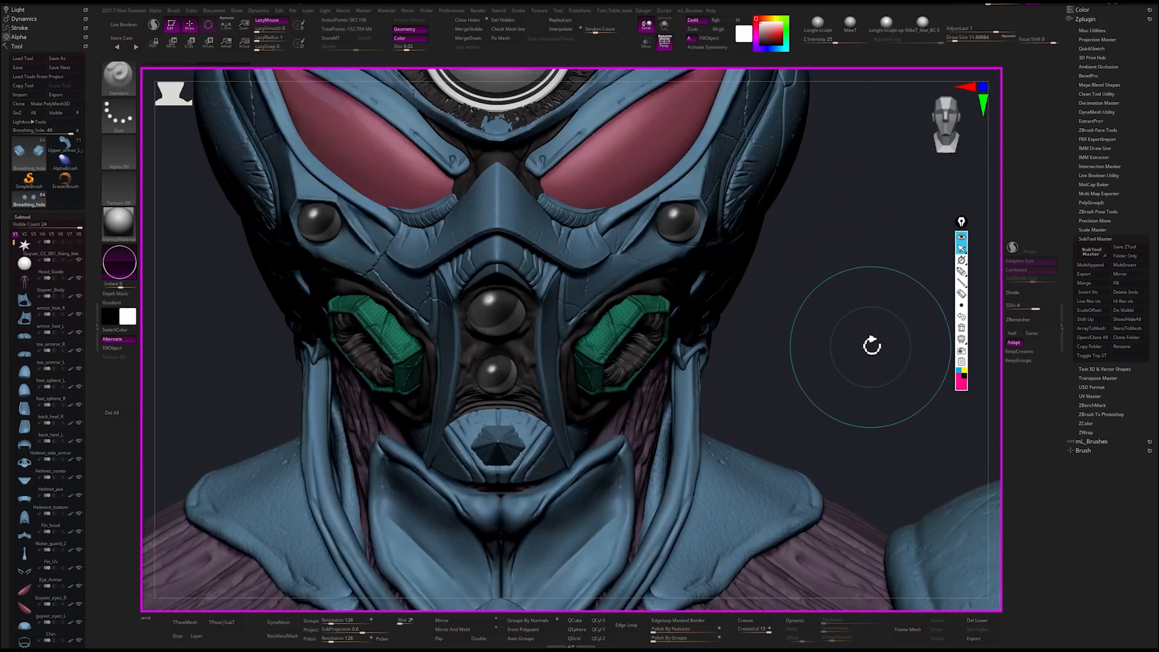
mouse_move(874, 341)
mouse_down()
mouse_move(805, 322)
mouse_move(812, 292)
mouse_move(789, 303)
mouse_move(879, 297)
mouse_move(459, 361)
mouse_up()
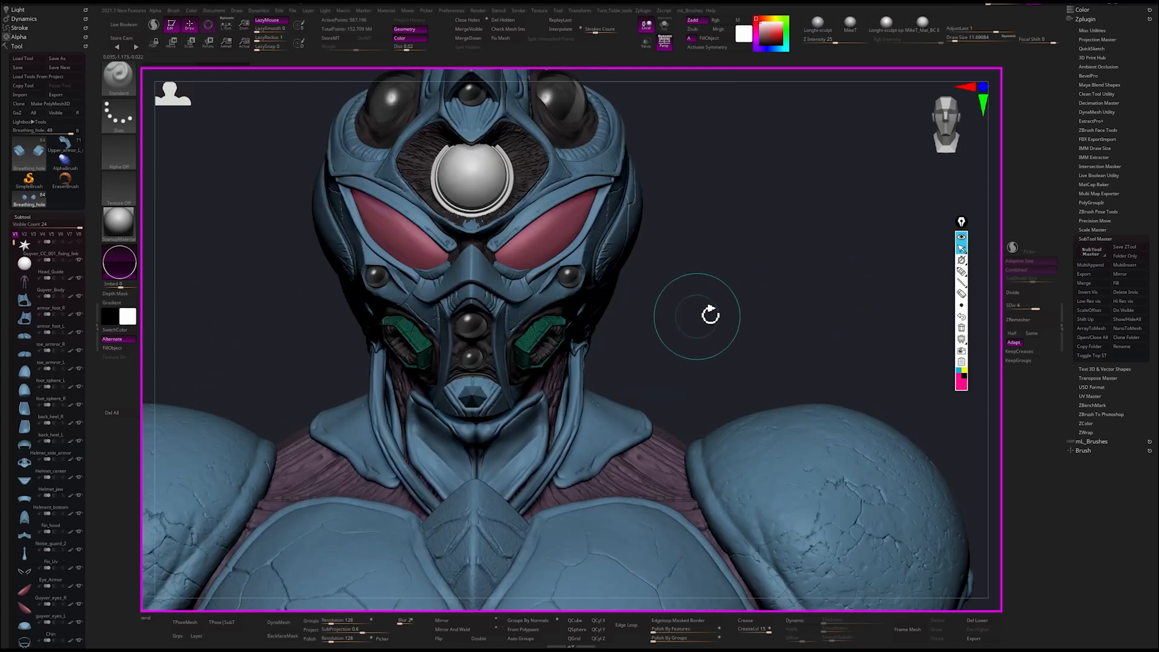
alt+drag(706, 312, 765, 266)
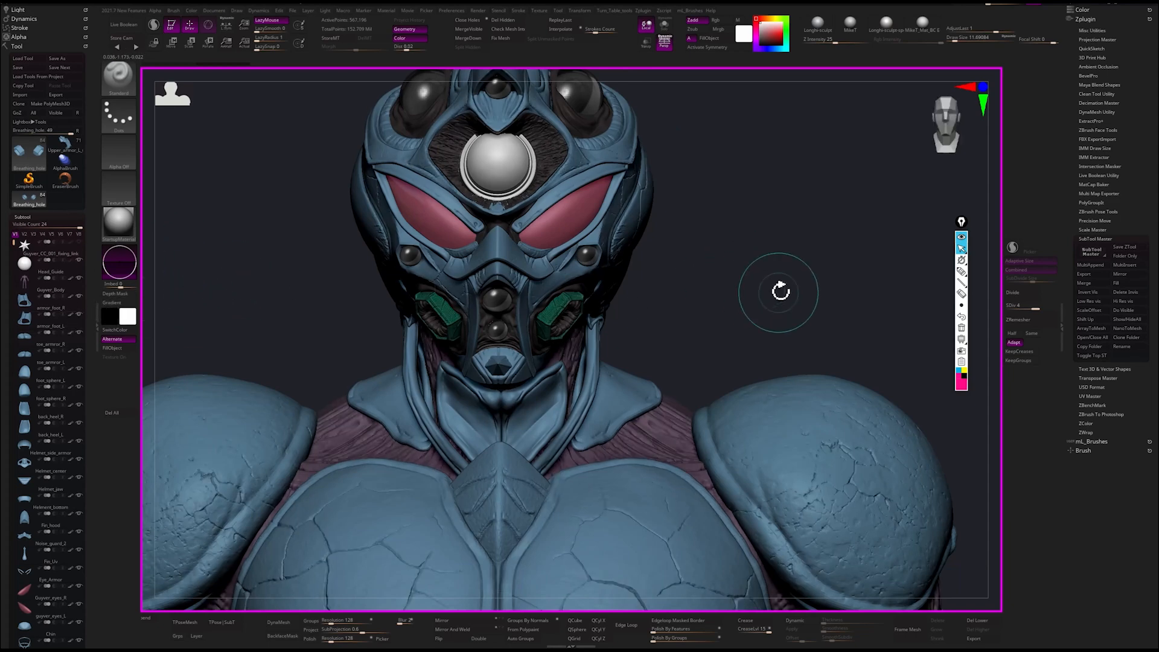
alt+drag(779, 287, 804, 209)
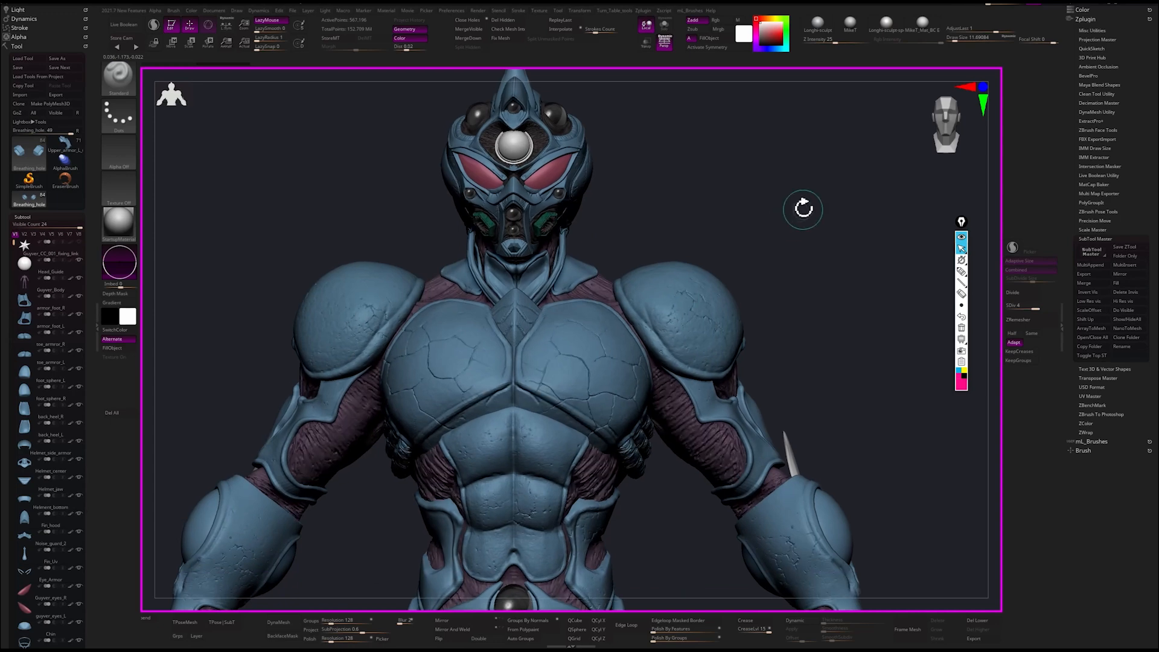
alt+drag(747, 176, 769, 234)
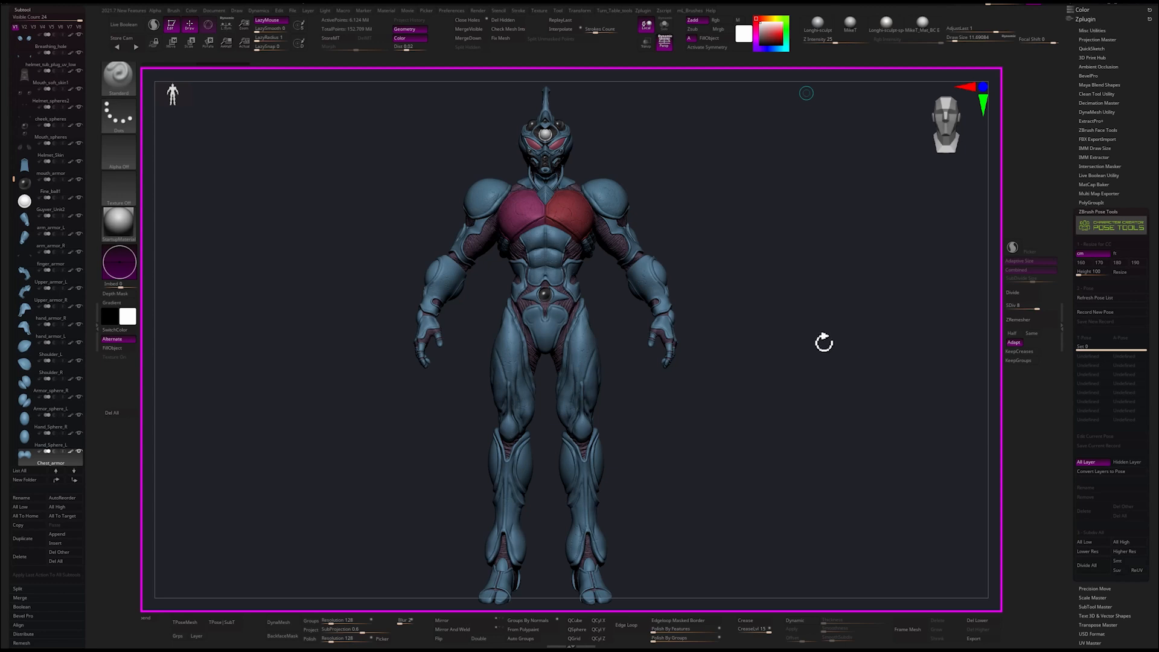
mouse_move(808, 349)
shift+mouse_down()
mouse_move(833, 345)
mouse_move(816, 345)
mouse_move(805, 369)
shift+mouse_up()
drag(795, 385, 814, 379)
mouse_move(853, 342)
mouse_down()
mouse_move(812, 342)
mouse_move(862, 342)
mouse_up()
drag(845, 390, 880, 440)
drag(784, 460, 831, 455)
- Switch all subtools to their lowest subdivision level with ZBrush Pose Tools
drag(1069, 523, 1067, 450)
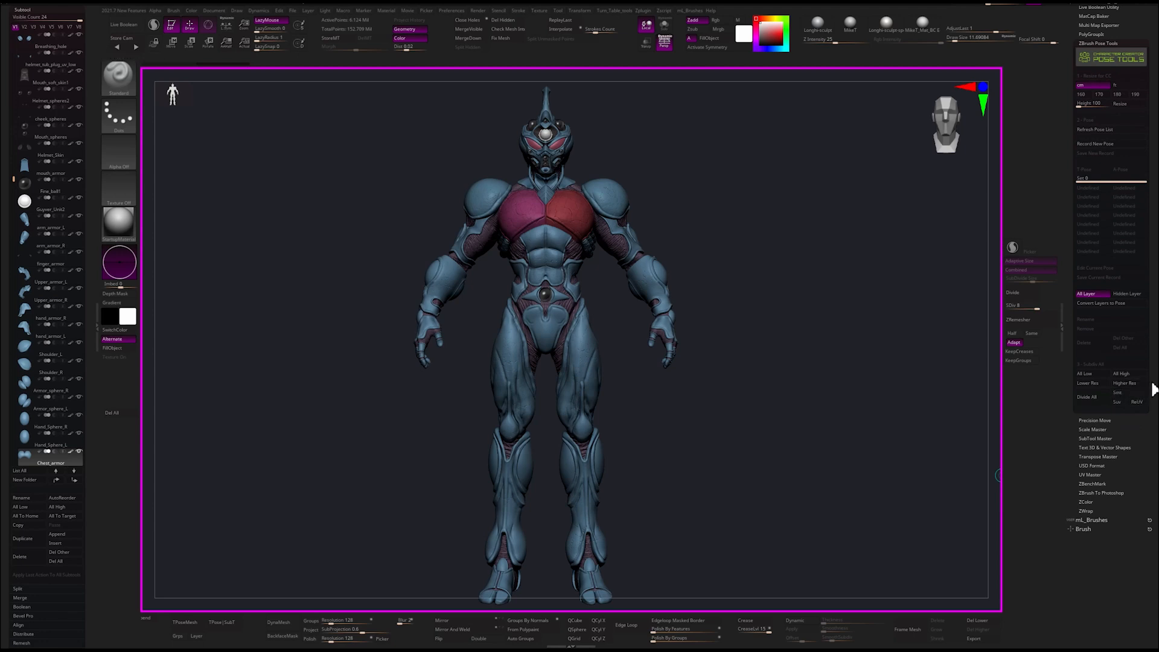
click(1092, 374)
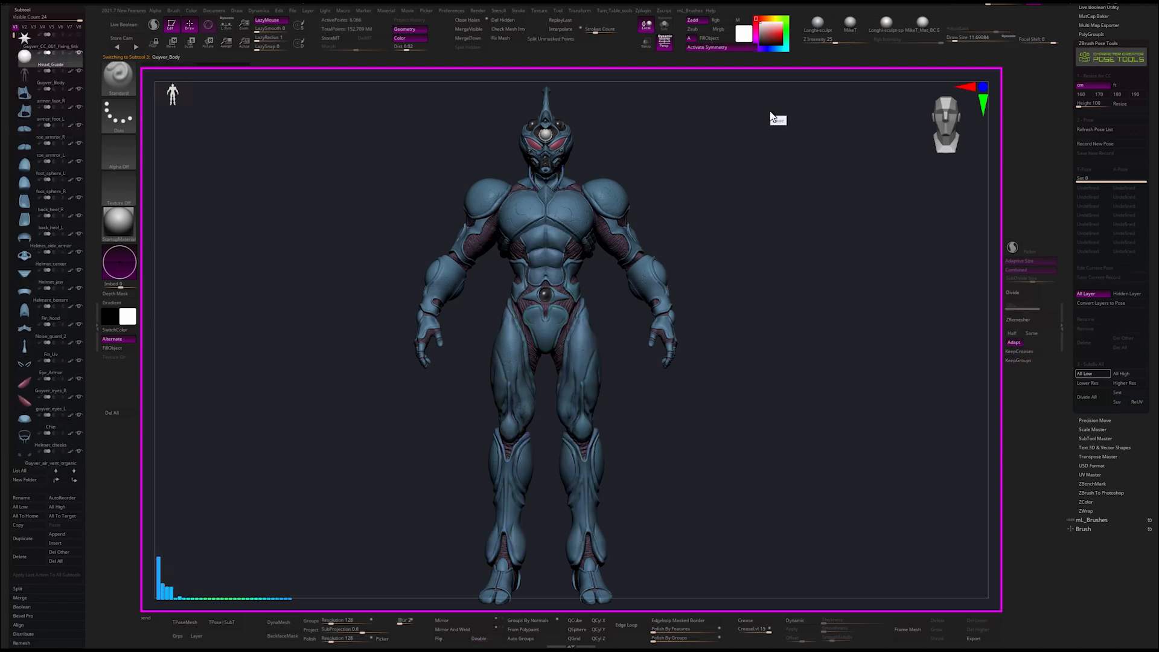
drag(852, 406, 992, 264)
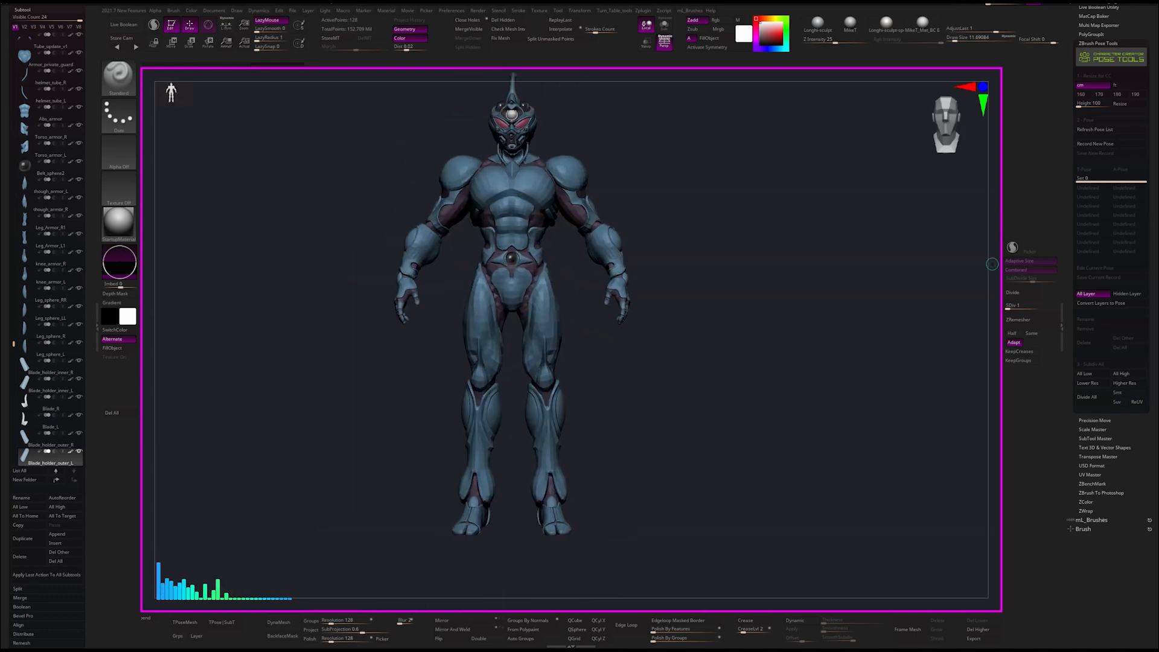
- Set the target height to 180 cm in ZBrush Pose Tools and resize the character
click(1119, 94)
click(1126, 103)
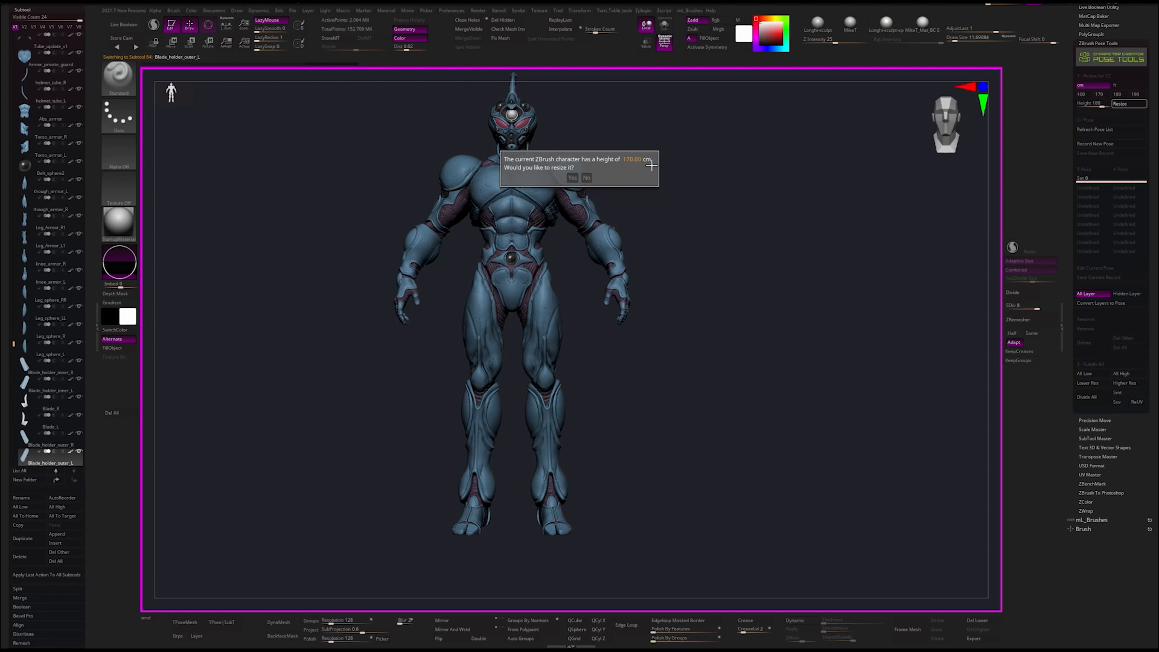
click(572, 179)
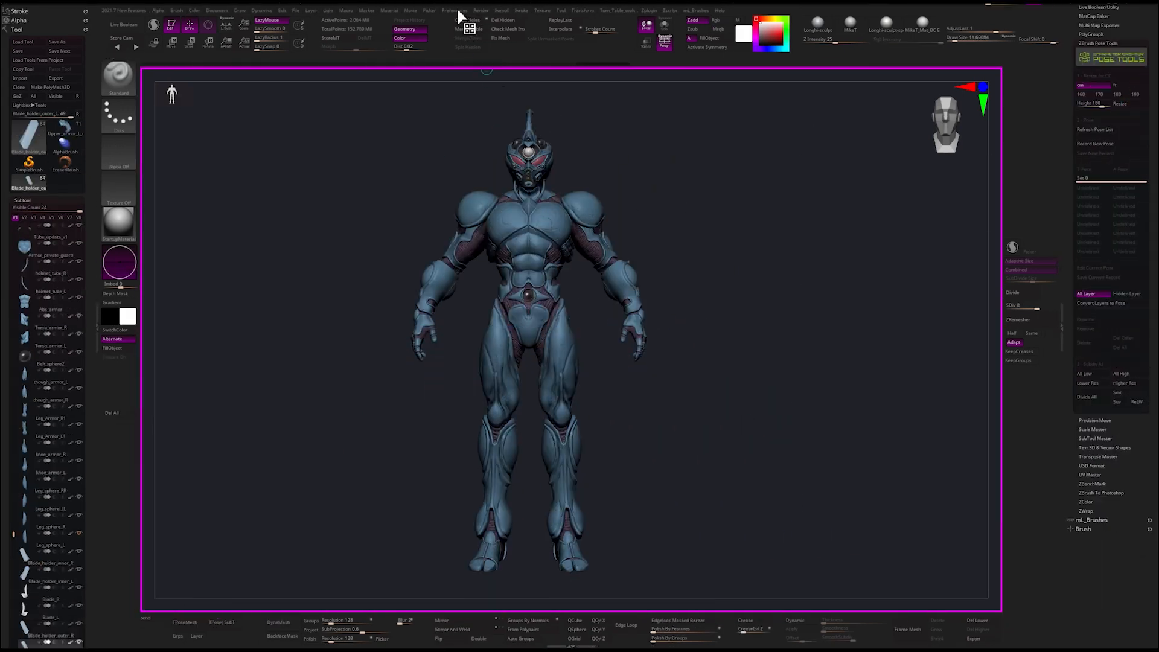
- Clear the GoZ cache files and accept the clearing of the exchange folder
click(458, 11)
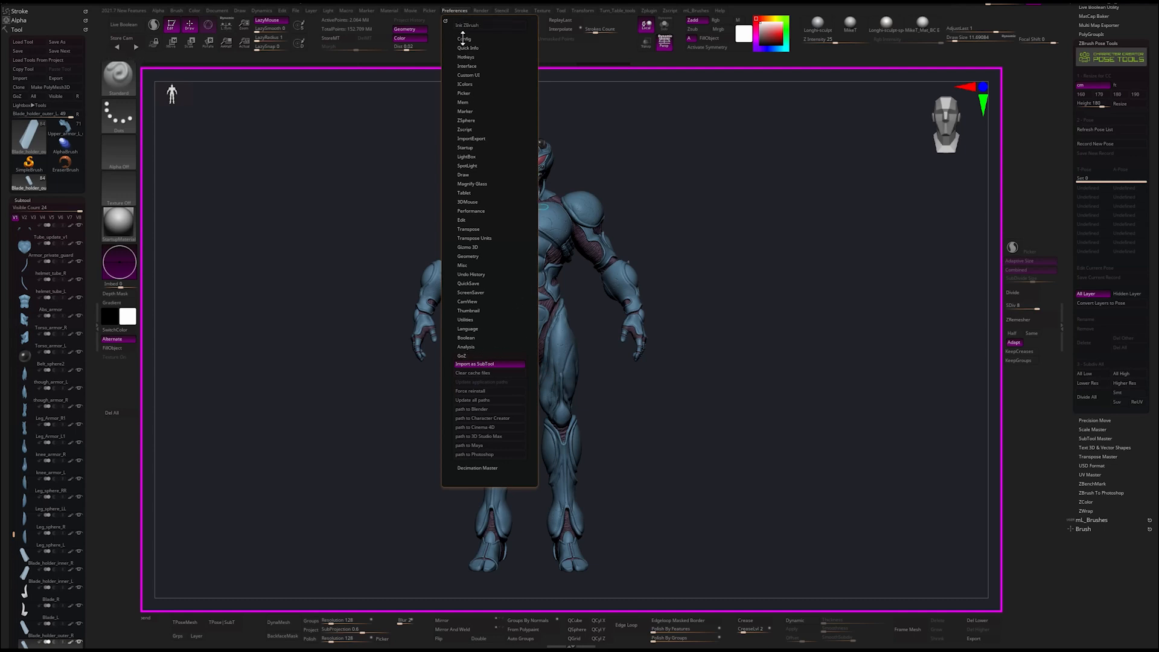
click(455, 11)
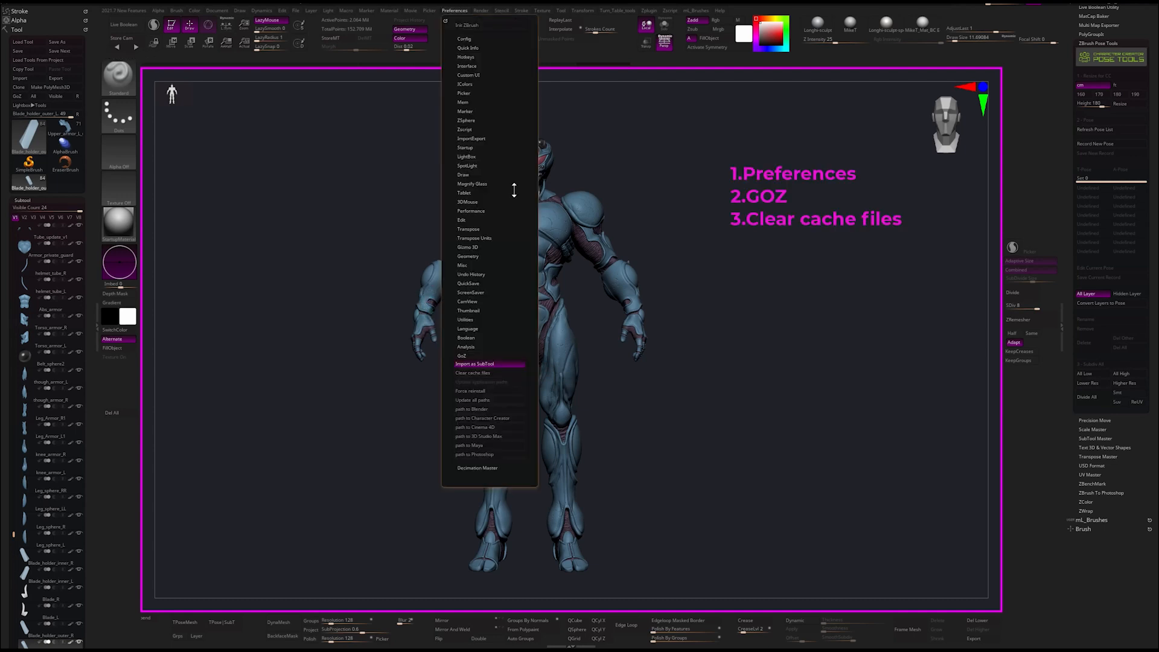
click(471, 373)
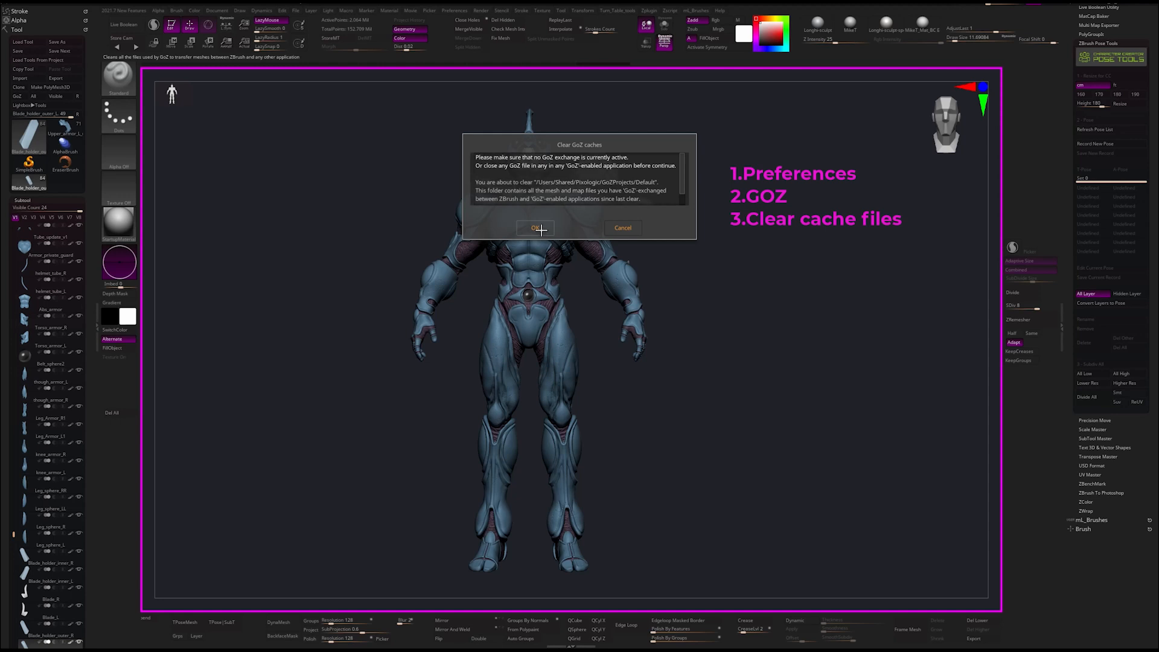
click(540, 228)
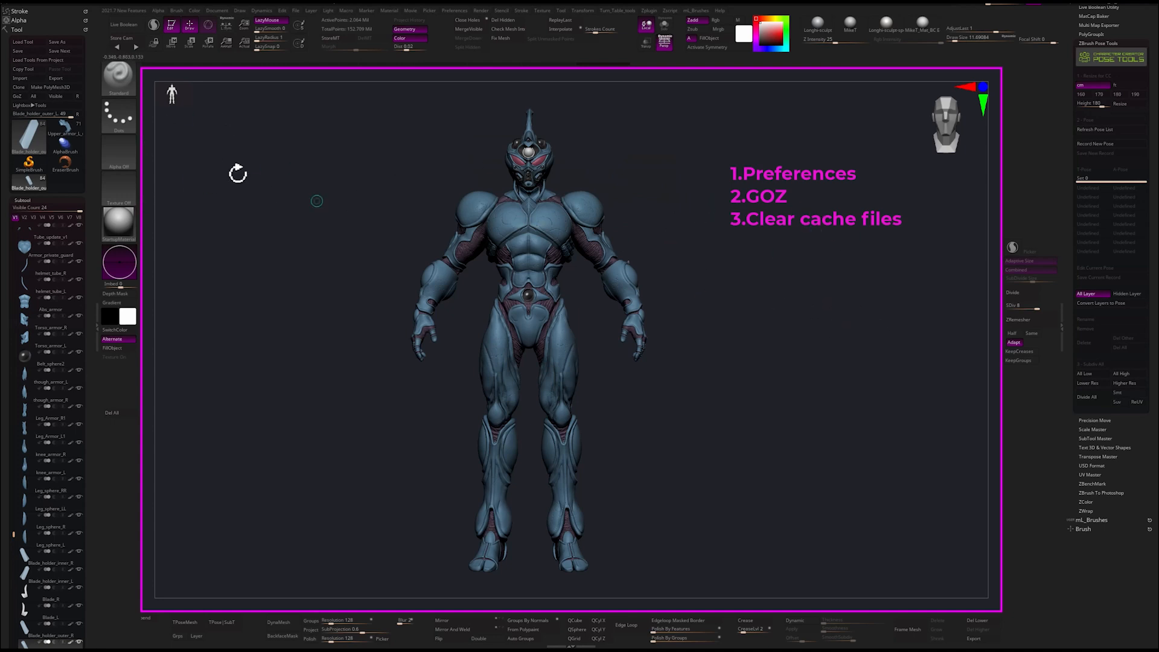
- Check the GoZ target application, keep Character Creator as current, and send the character to Character Creator 4
click(78, 96)
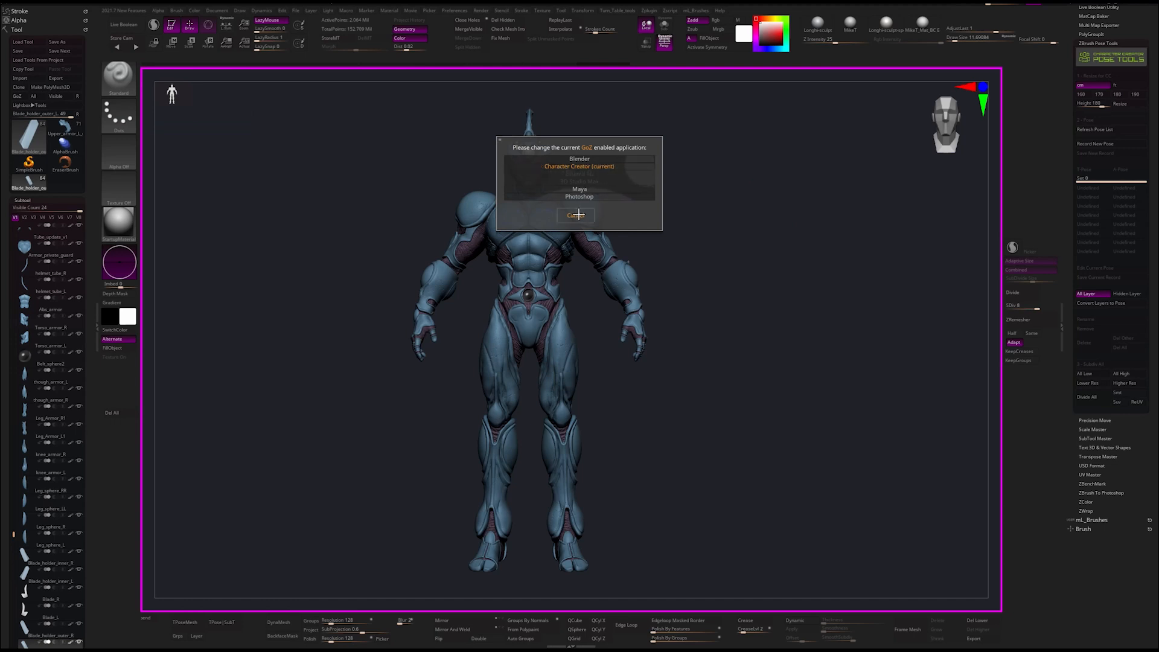
click(575, 214)
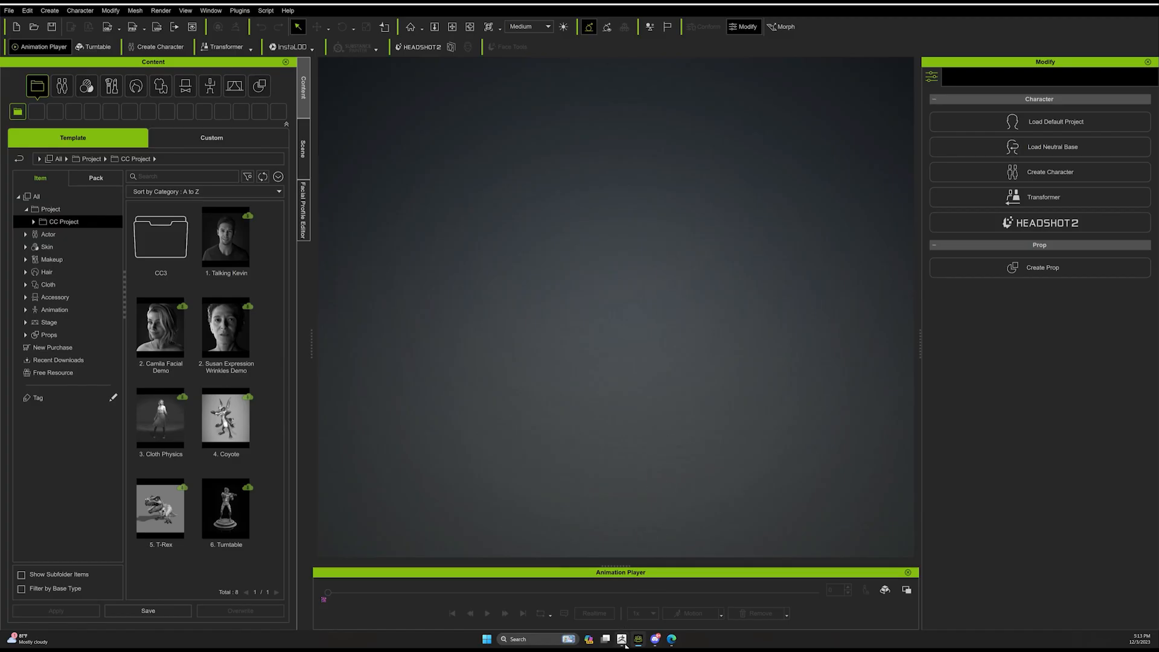
mouse_move(621, 642)
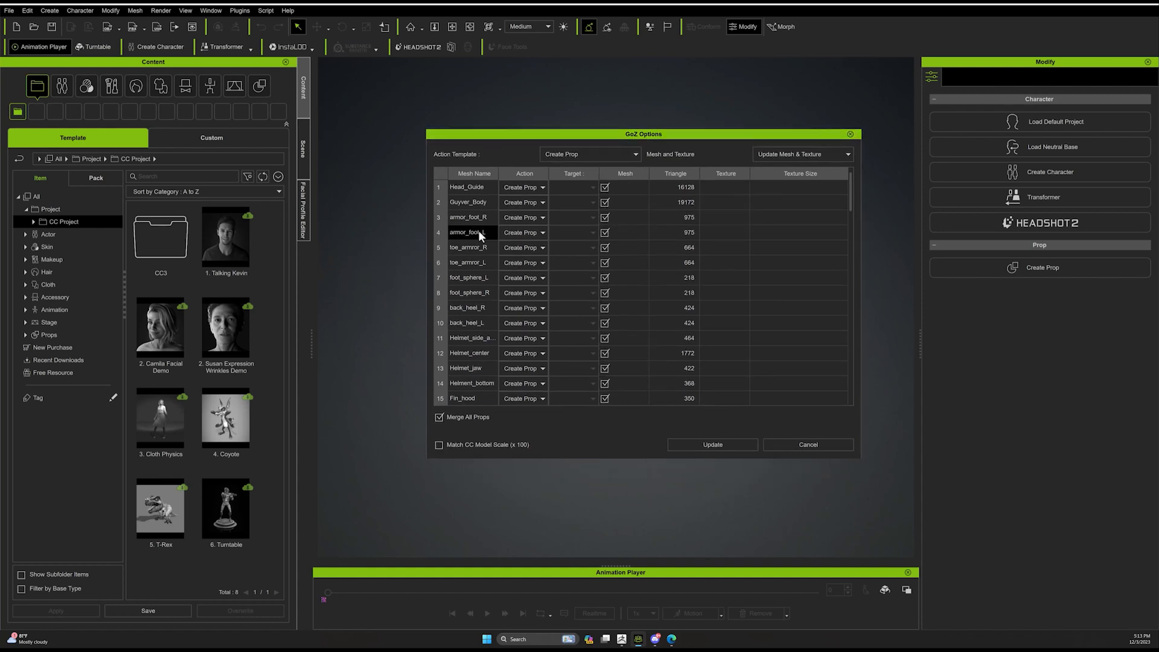
- Review the full mesh list in the GoZ options and import the meshes with Create Prop and Merge All Props
scroll(477, 271, down, 19)
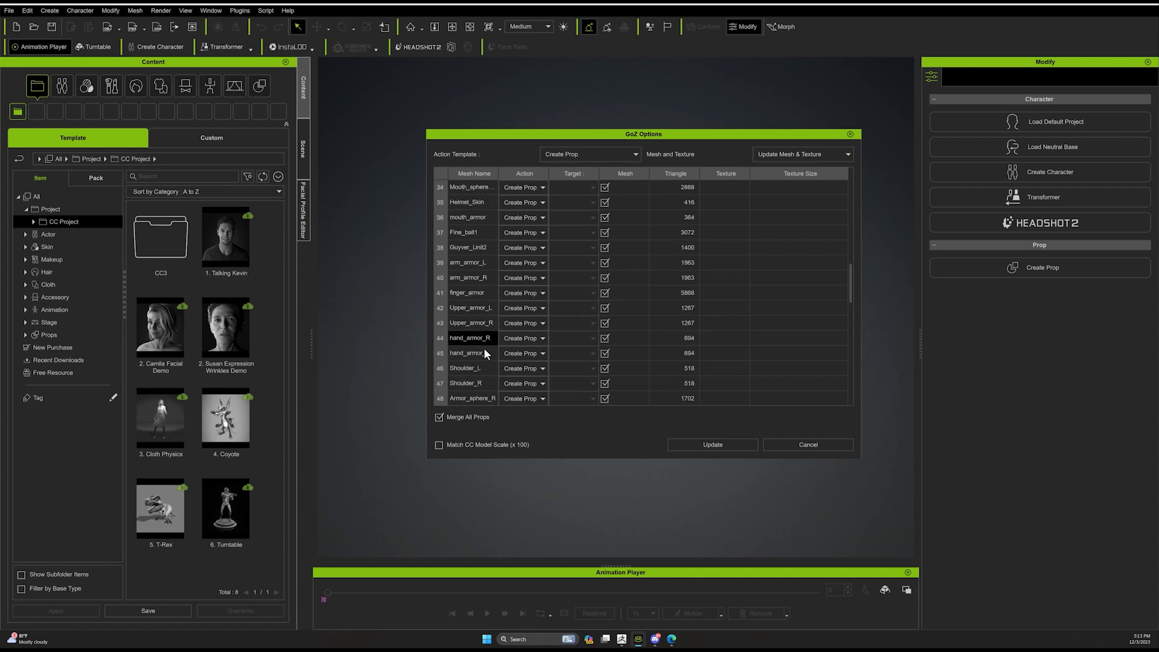
scroll(487, 371, down, 4)
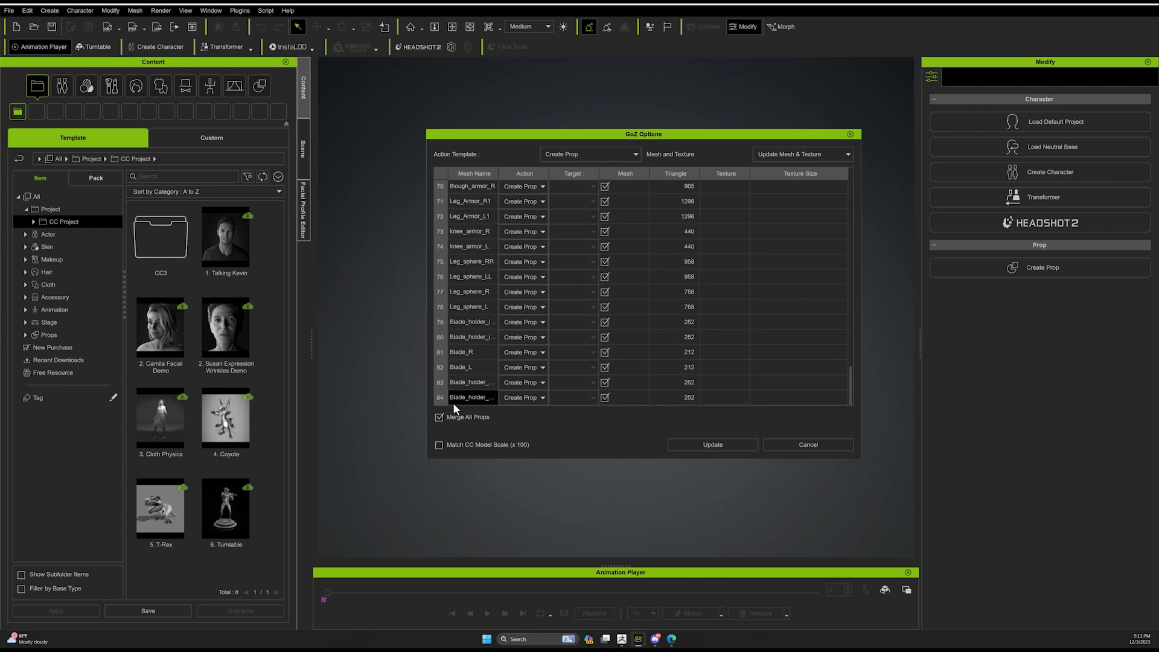
scroll(479, 326, up, 20)
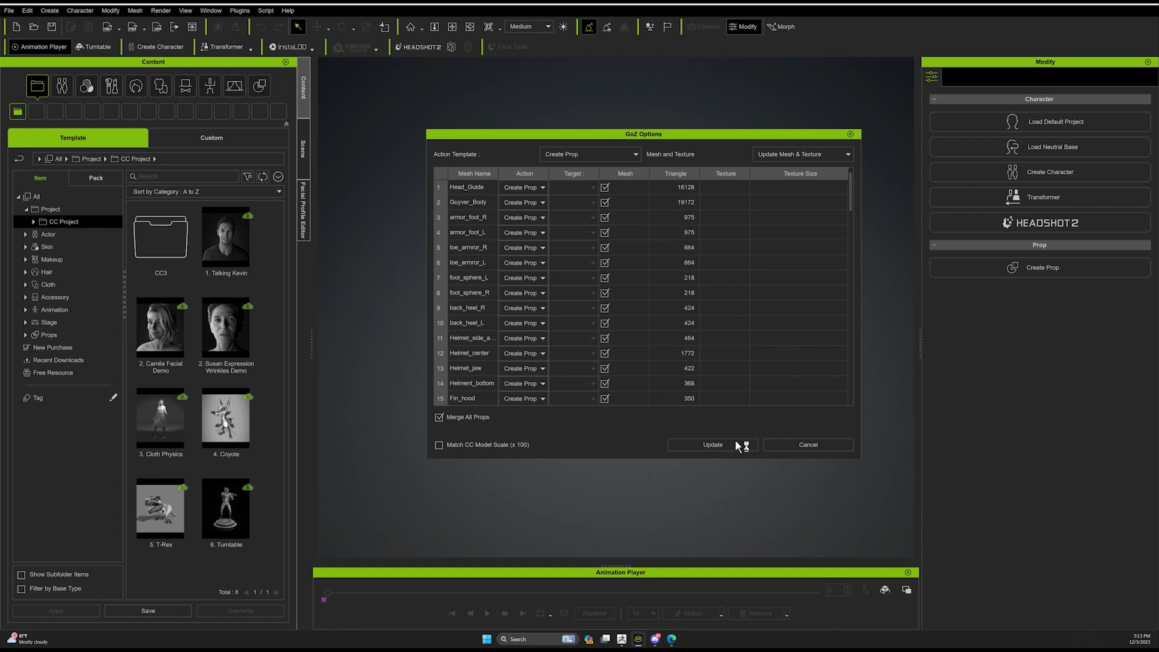
click(718, 447)
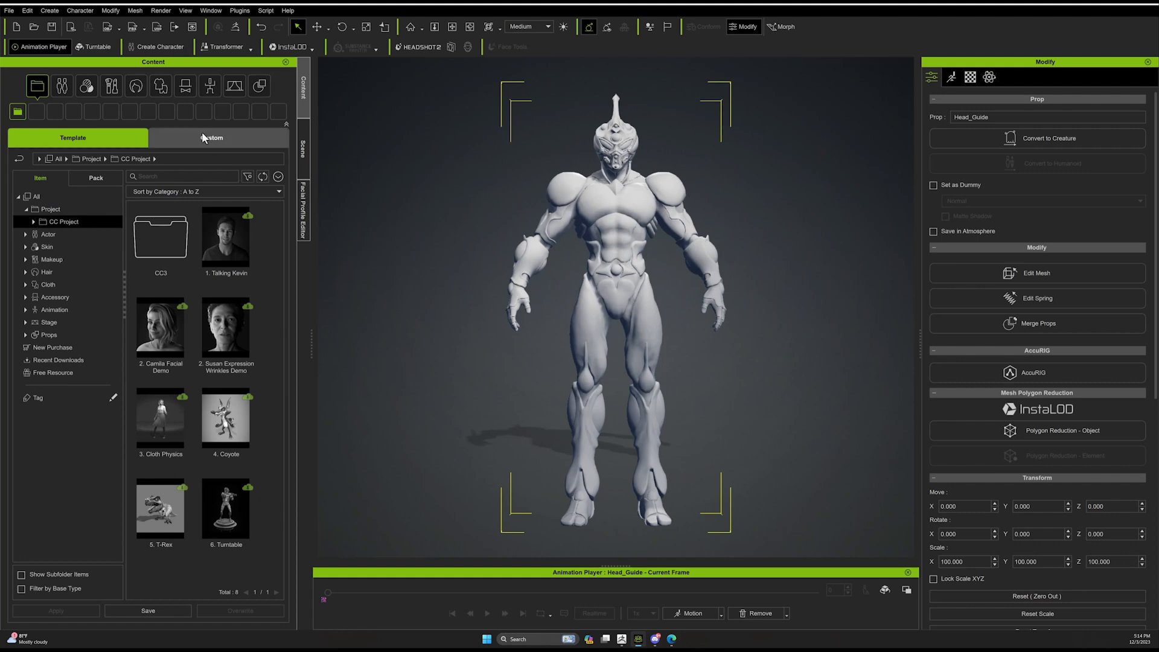
- Save the project as Guyver_pose_file_001 in the Guyver_pose folder
click(9, 10)
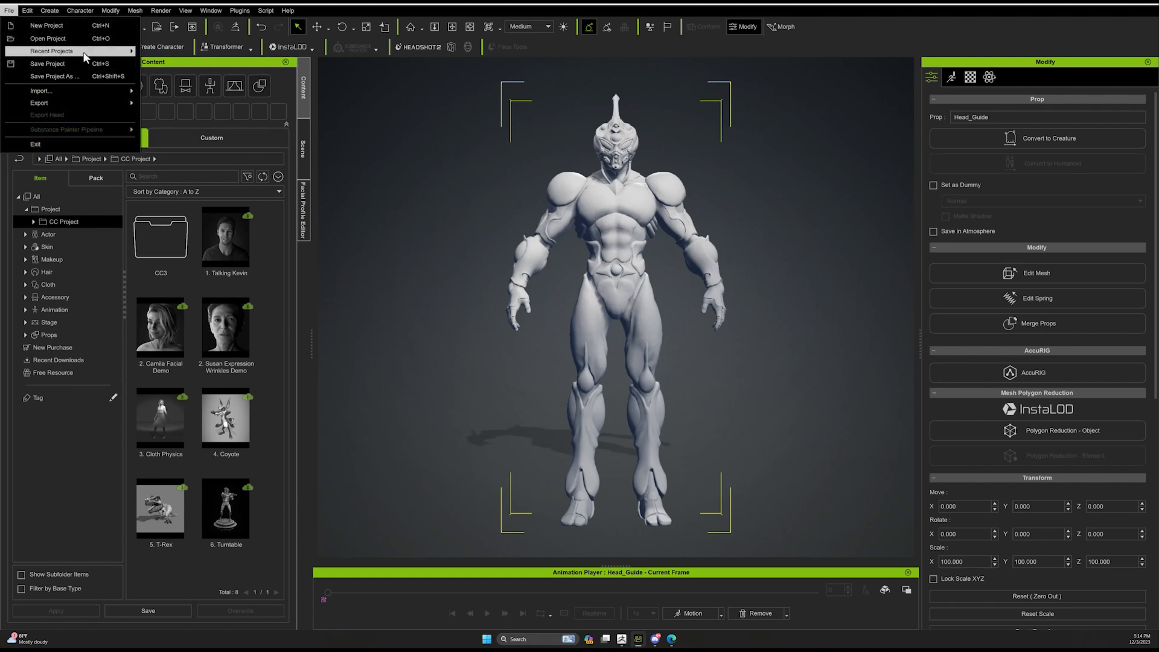
click(60, 76)
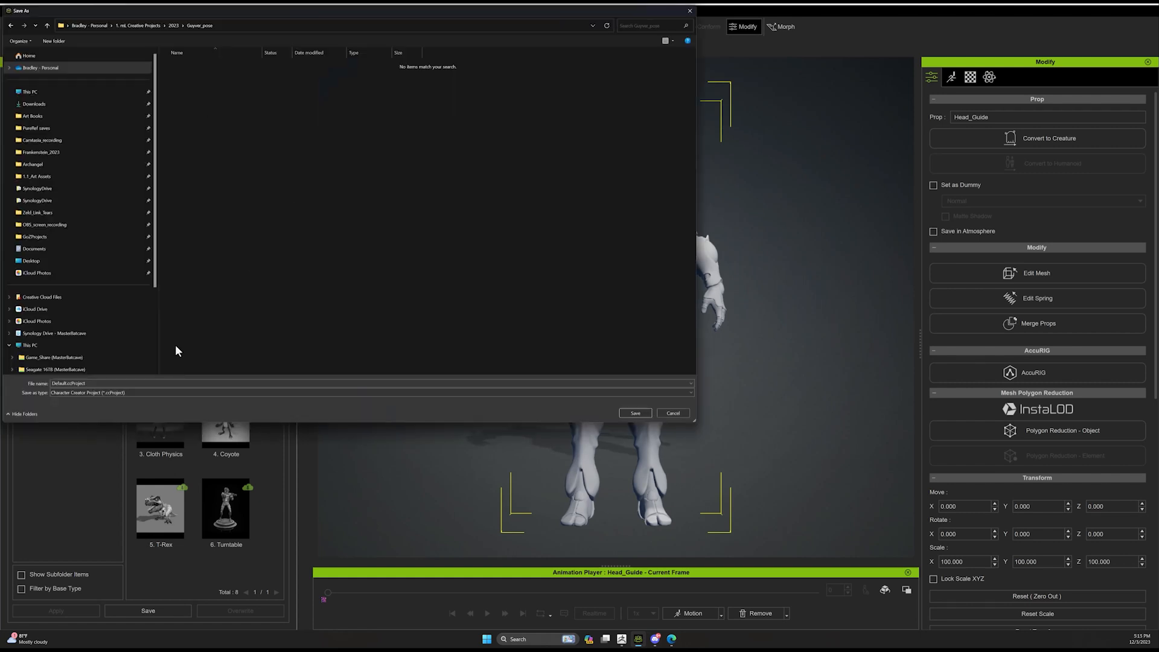
click(163, 384)
text(G)
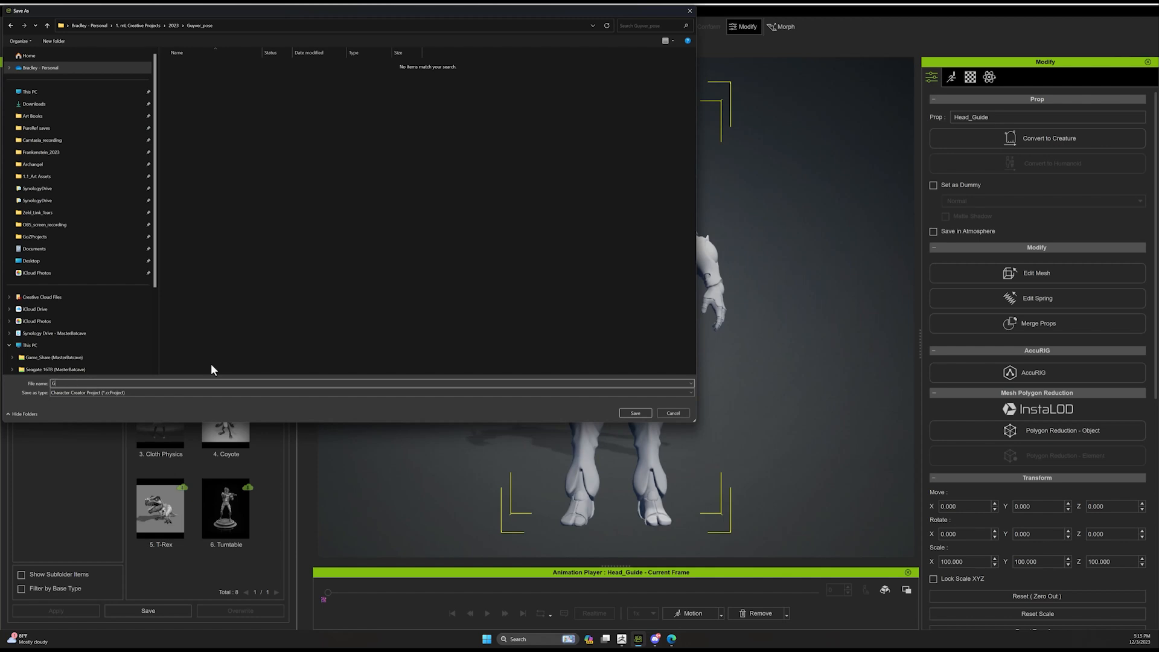
text(uyver)
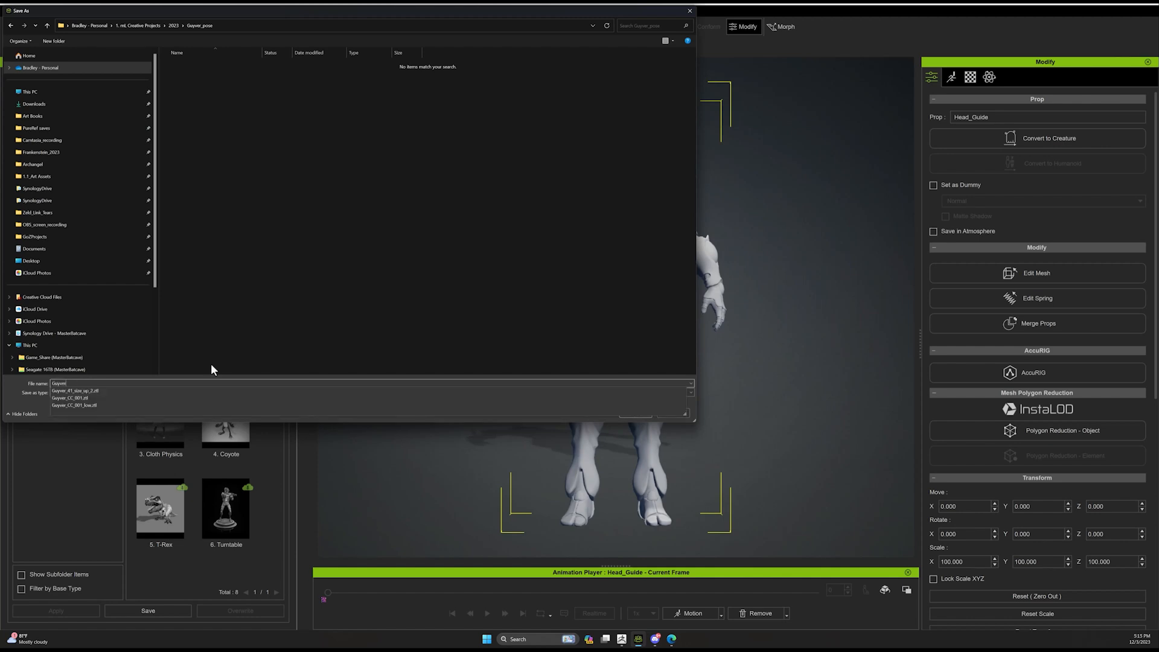
text(_pose_file_001)
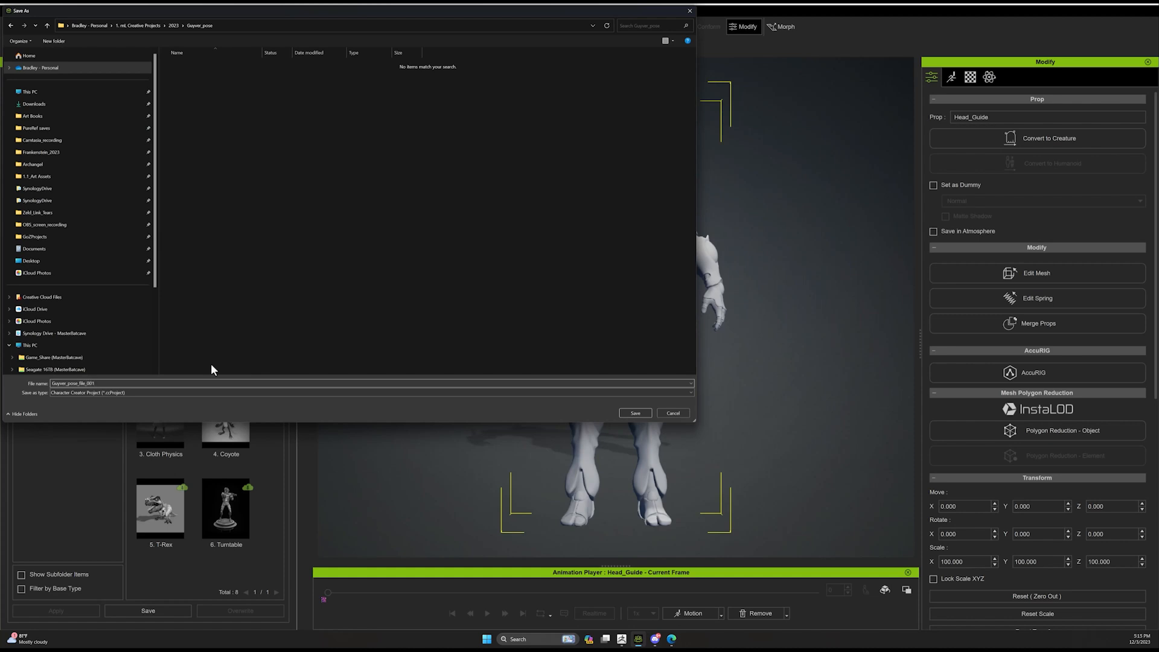
click(628, 414)
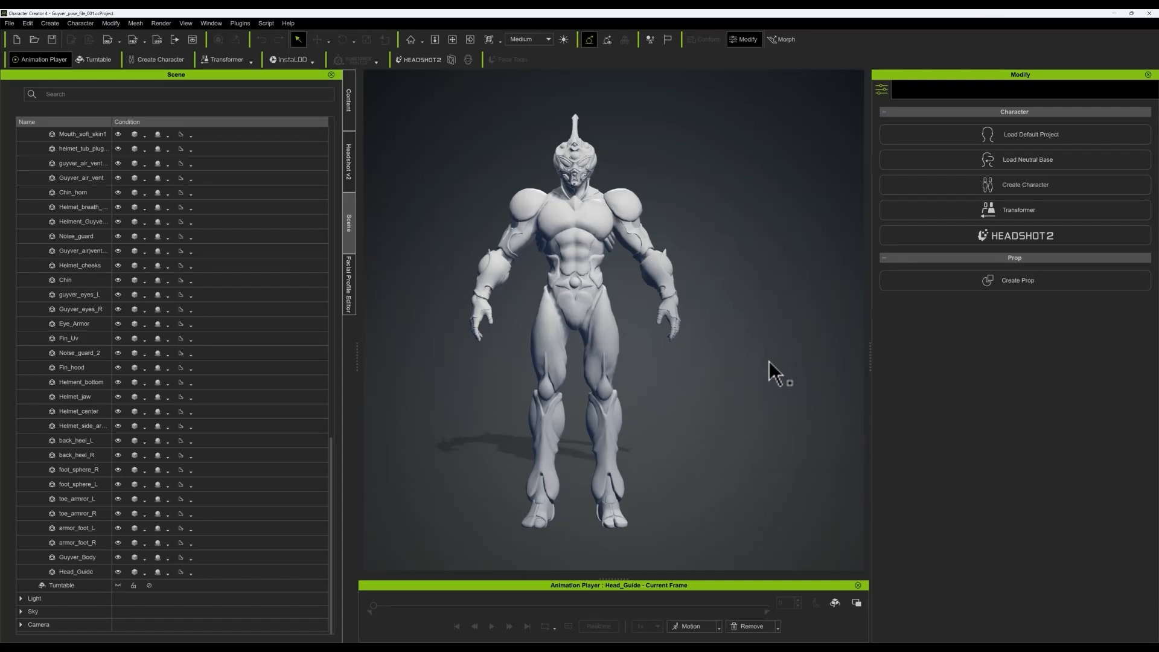
- Select all meshes of the Head_Guide prop in the scene list, from Blade_holder_outer_L through the Head_Guide mesh
scroll(694, 358, up, 5)
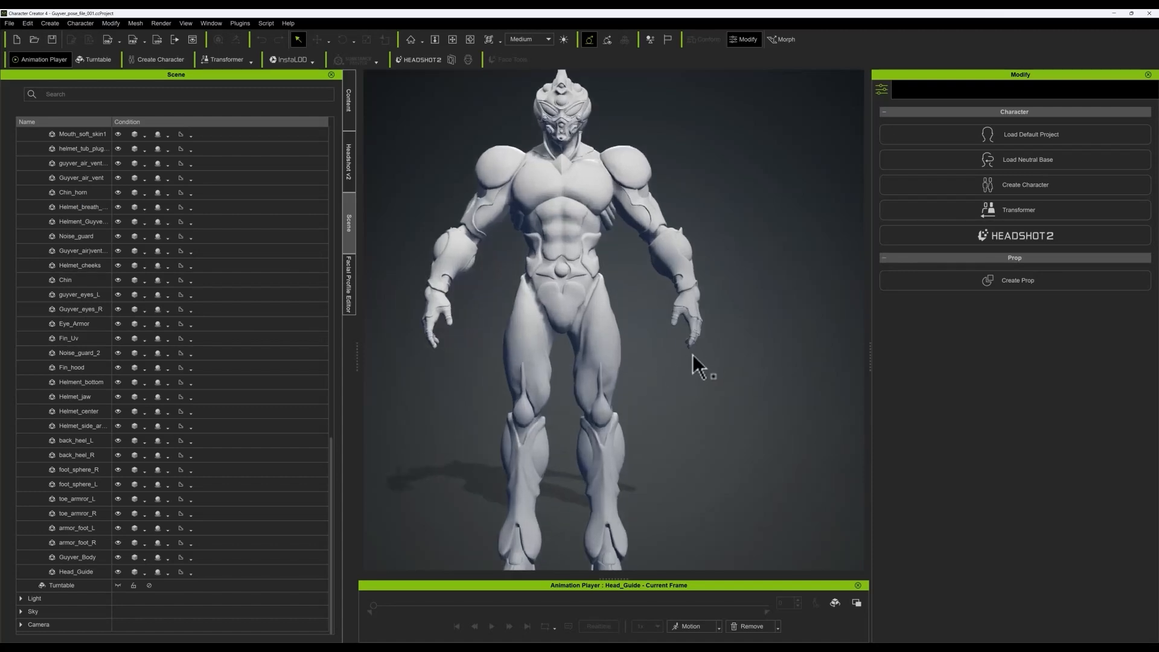
scroll(693, 355, down, 5)
scroll(227, 248, up, 10)
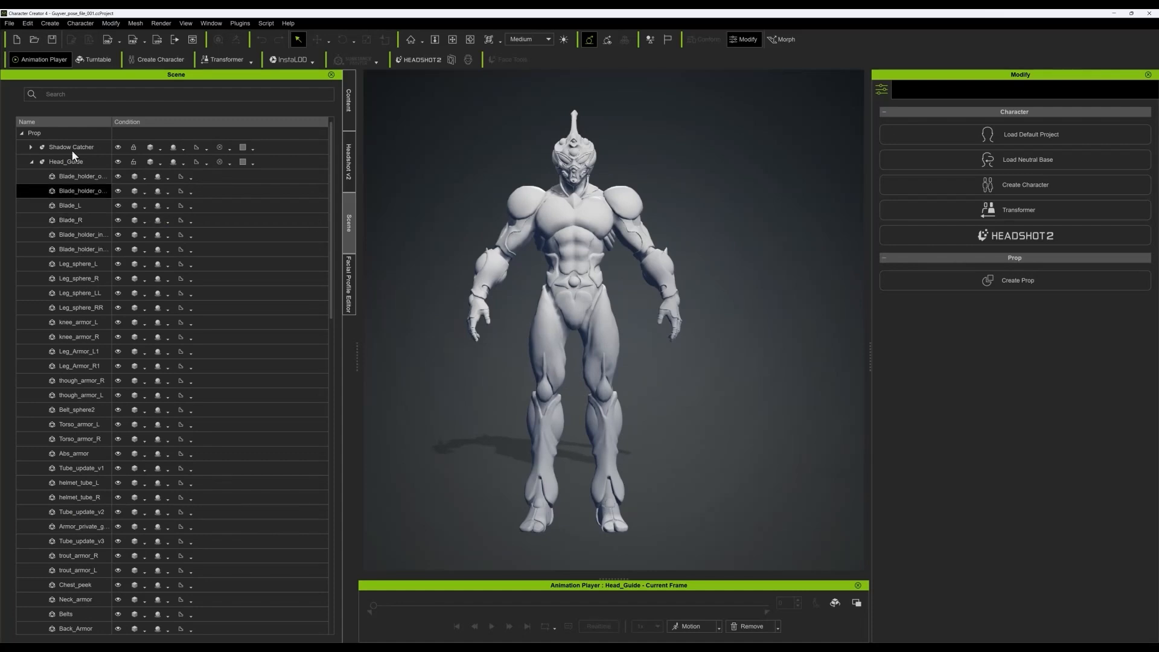
click(82, 164)
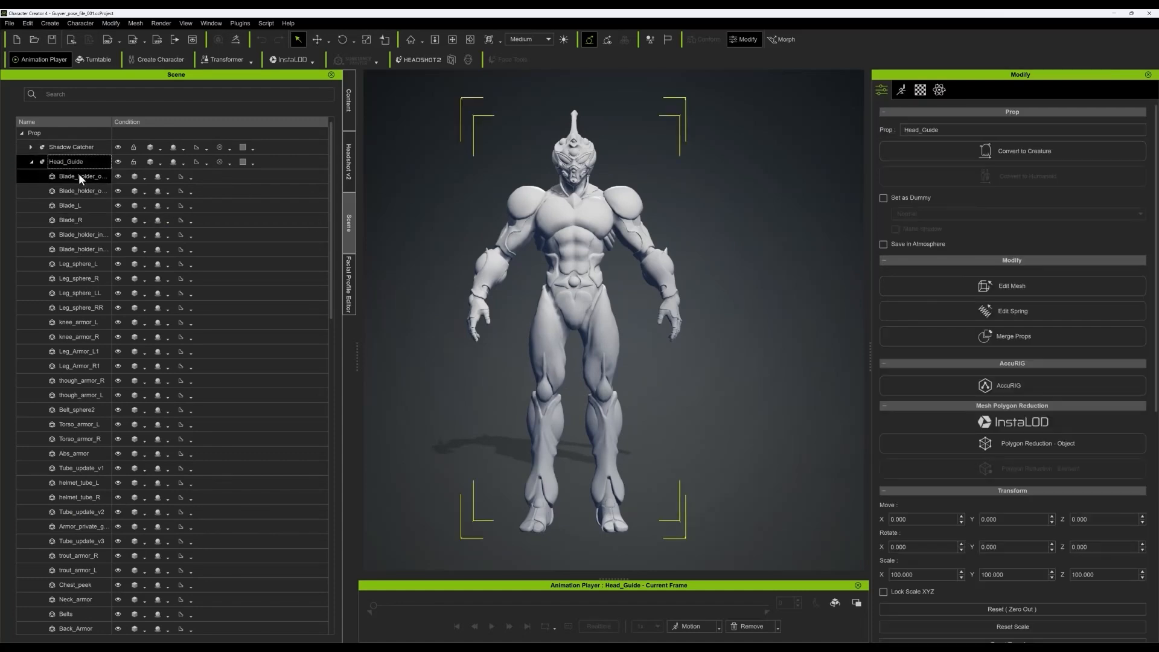
click(79, 175)
scroll(80, 221, down, 15)
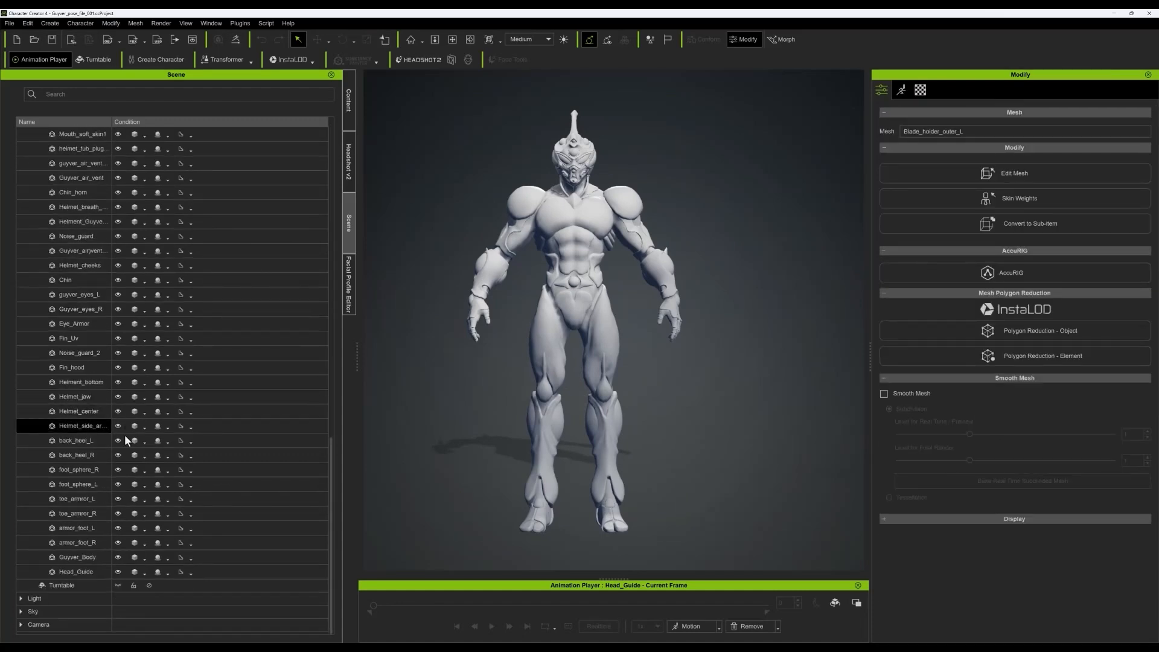
scroll(83, 571, down, 3)
click(83, 572)
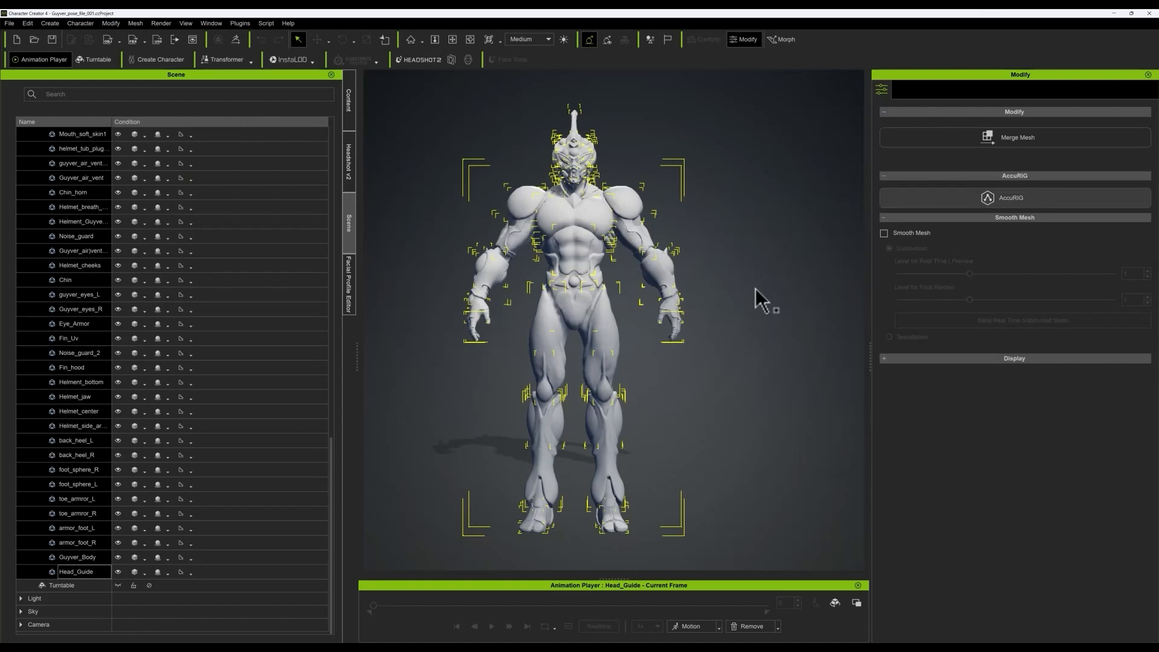
- Start AccuRIG from the Guyver air vent mesh and create the joint guides for all meshes with forced symmetry
scroll(717, 336, down, 2)
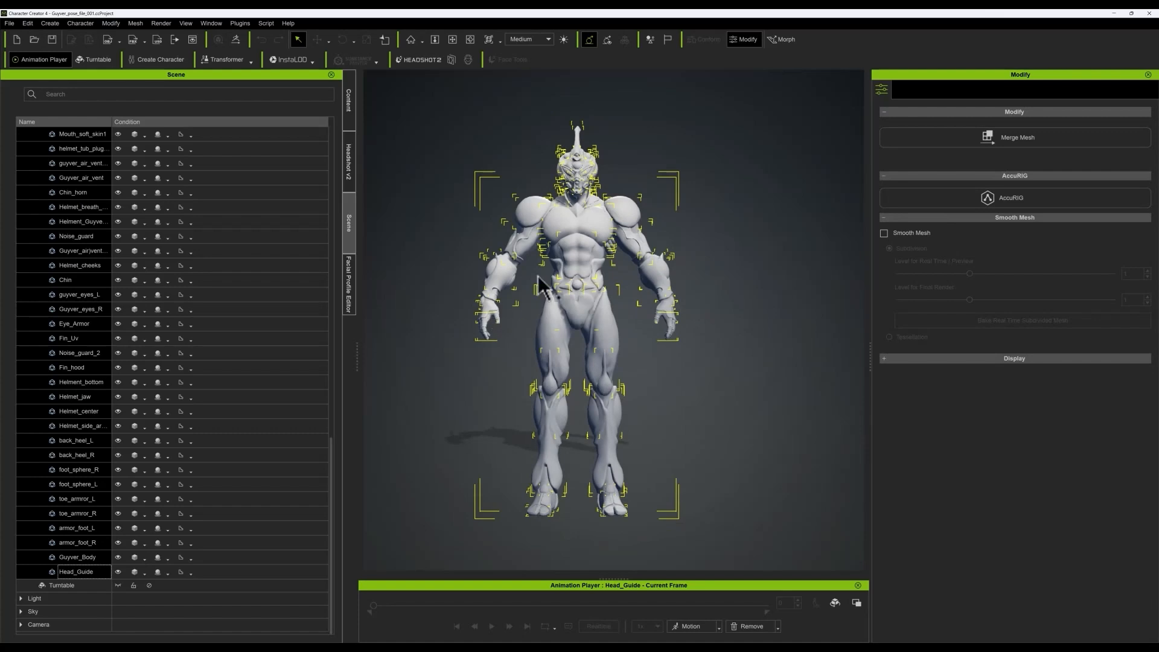
click(70, 252)
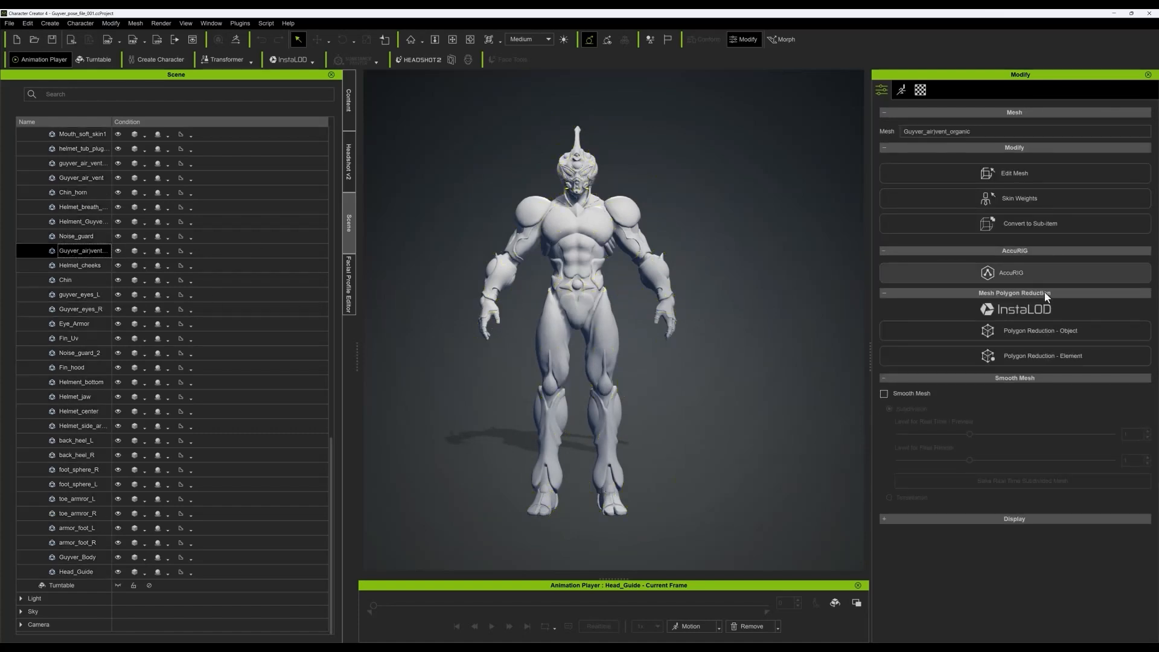
click(1016, 273)
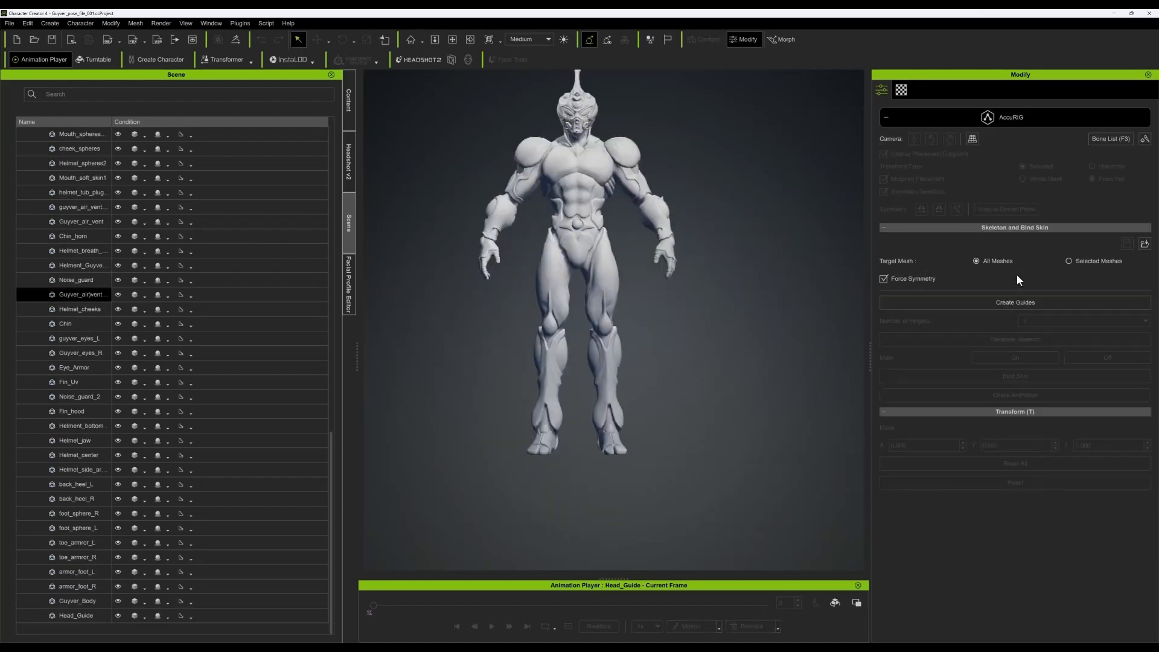
click(1005, 304)
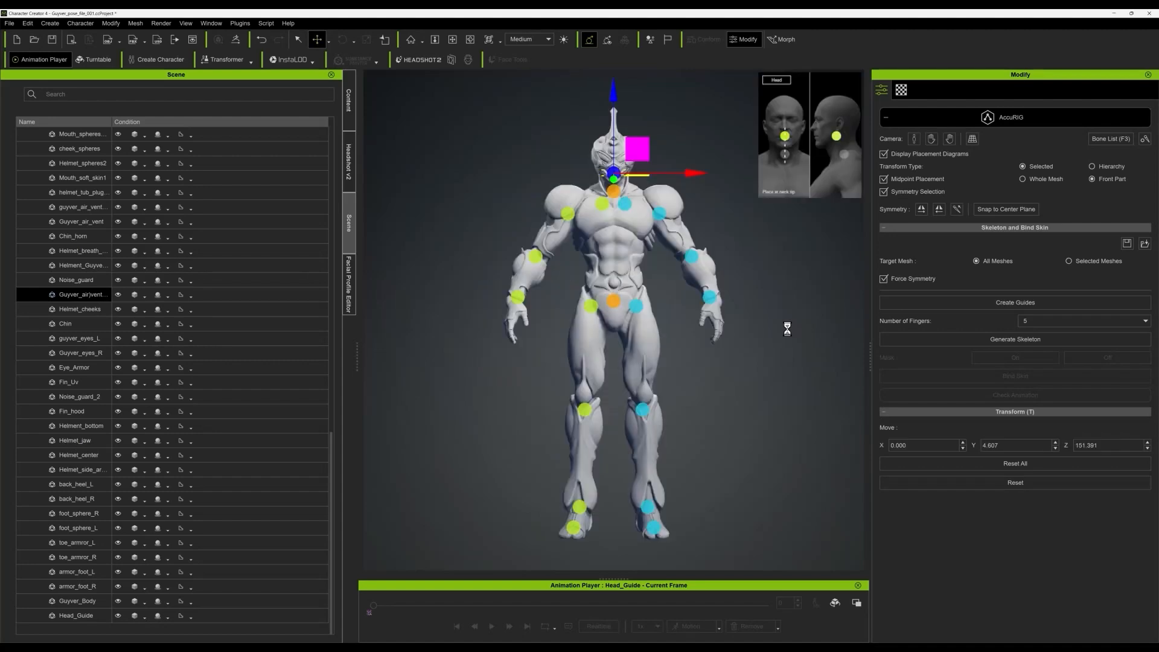
- Examine the joint guides from several angles and leave AccuRIG, accepting the deletion of the guides
scroll(788, 352, up, 3)
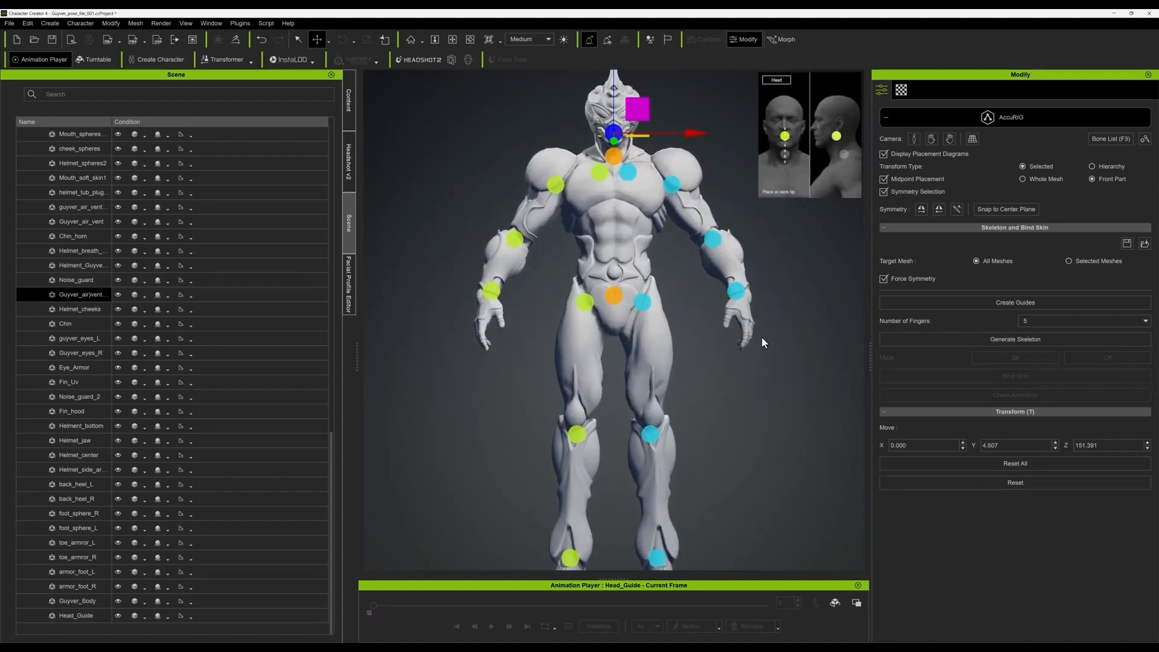
scroll(788, 387, down, 1)
middle_drag(792, 397, 773, 440)
alt+drag(777, 388, 1030, 433)
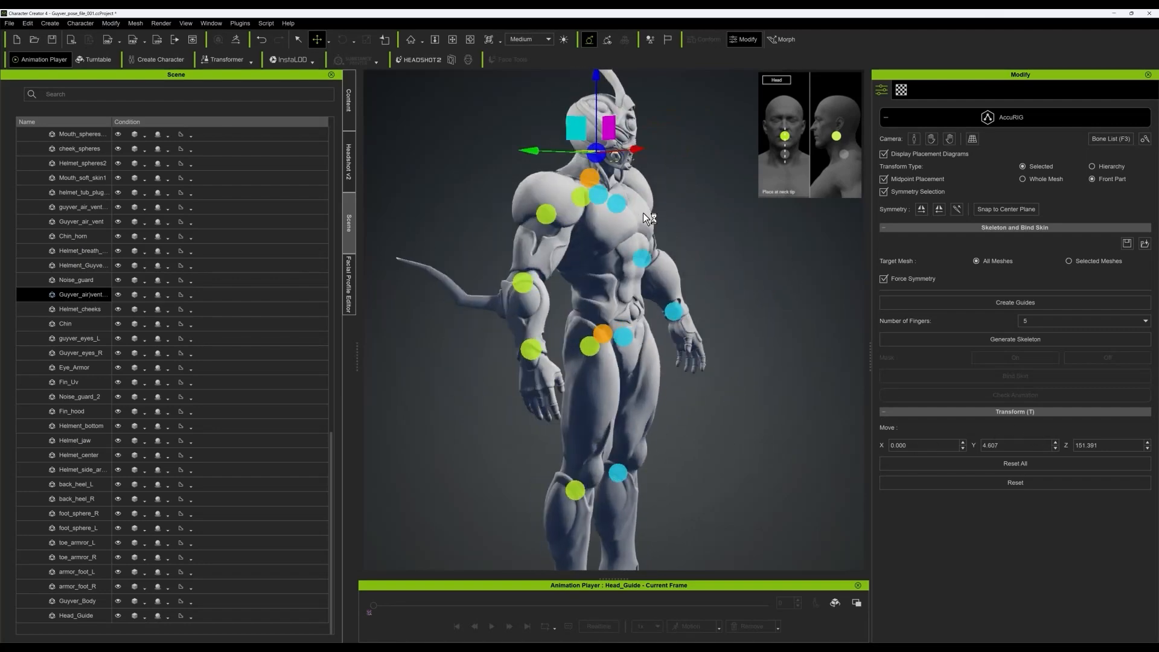
alt+drag(735, 374, 1022, 338)
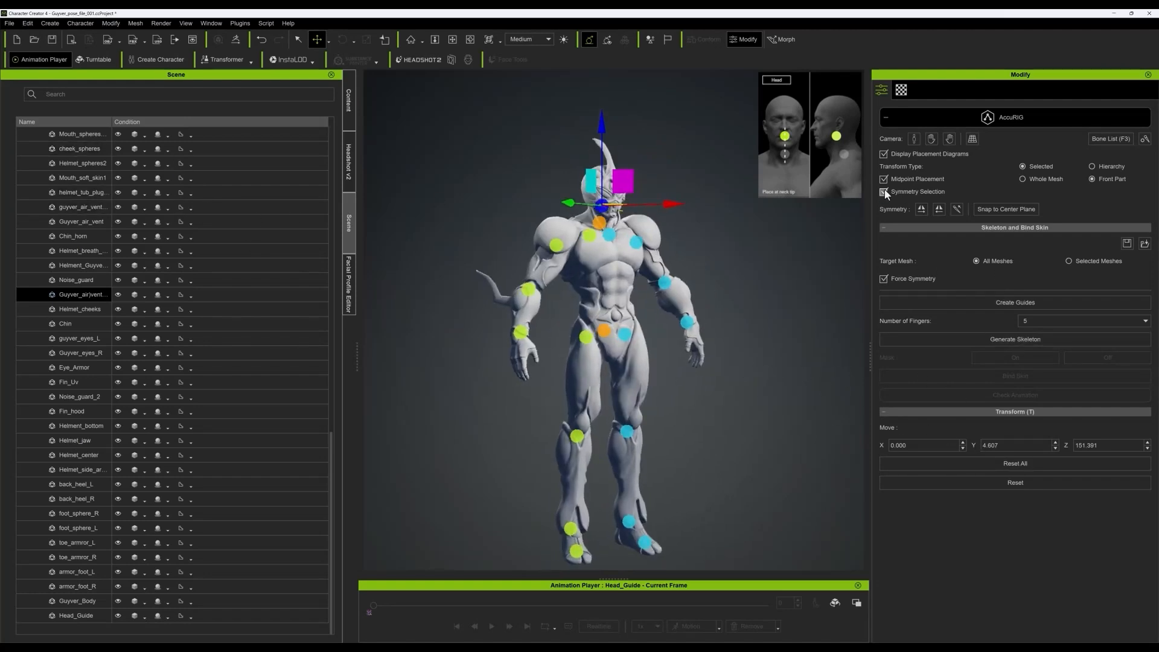
click(981, 121)
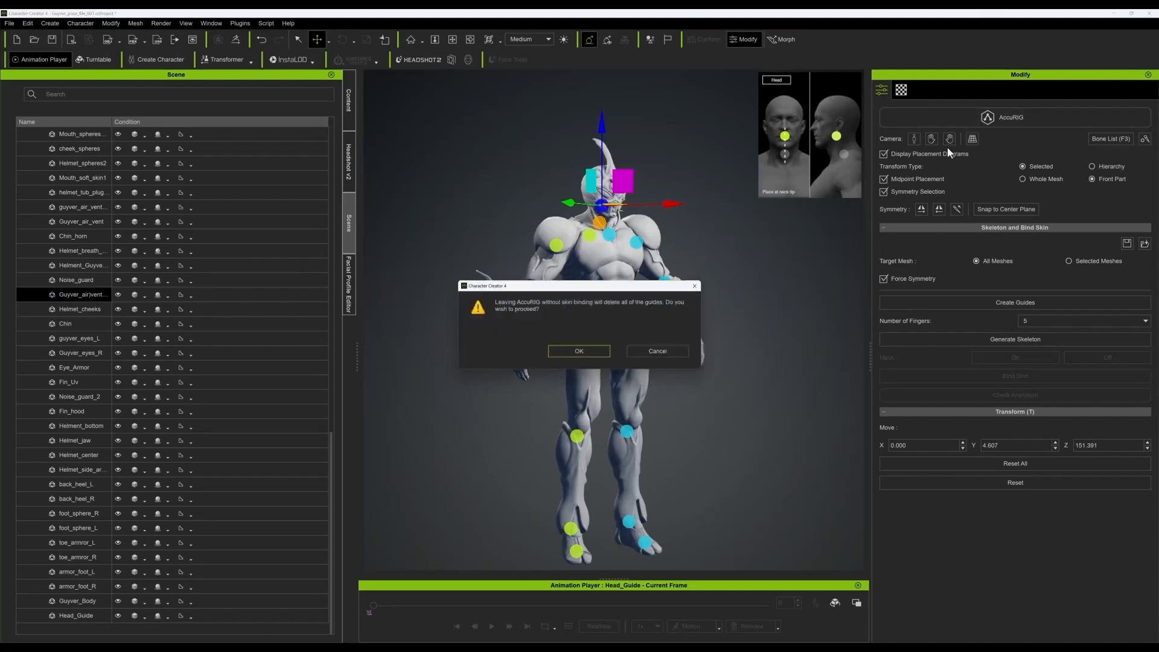
click(578, 352)
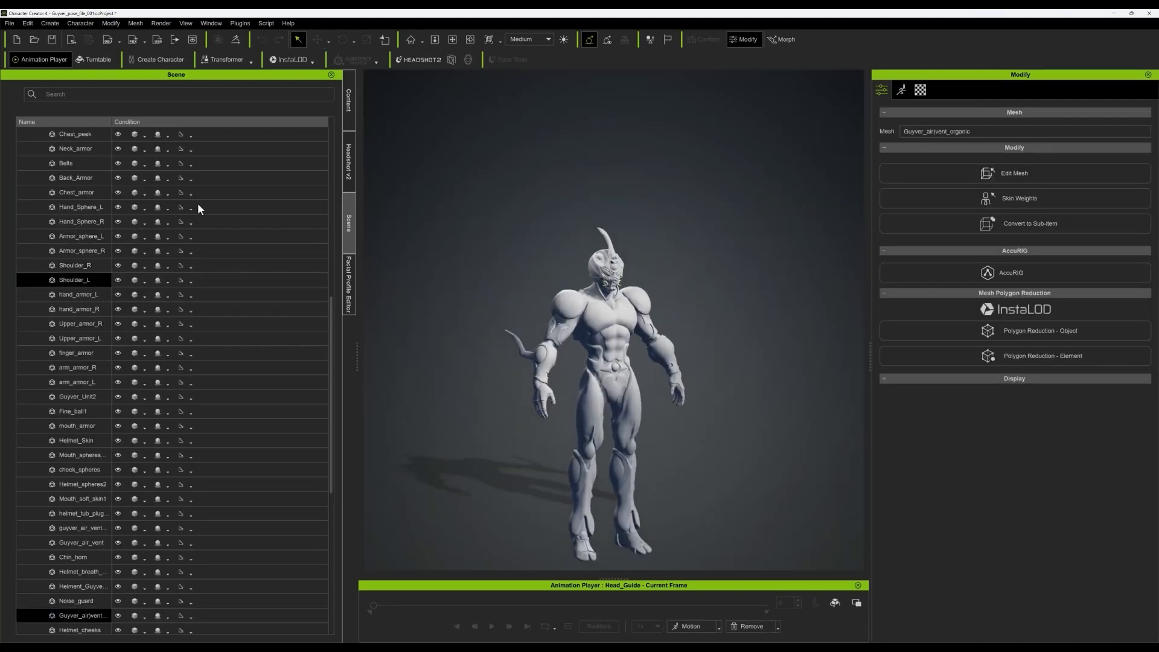
- Select the whole range of meshes from Blade_holder_outer_L down to Head_Guide and clear that selection
scroll(67, 164, up, 10)
click(67, 175)
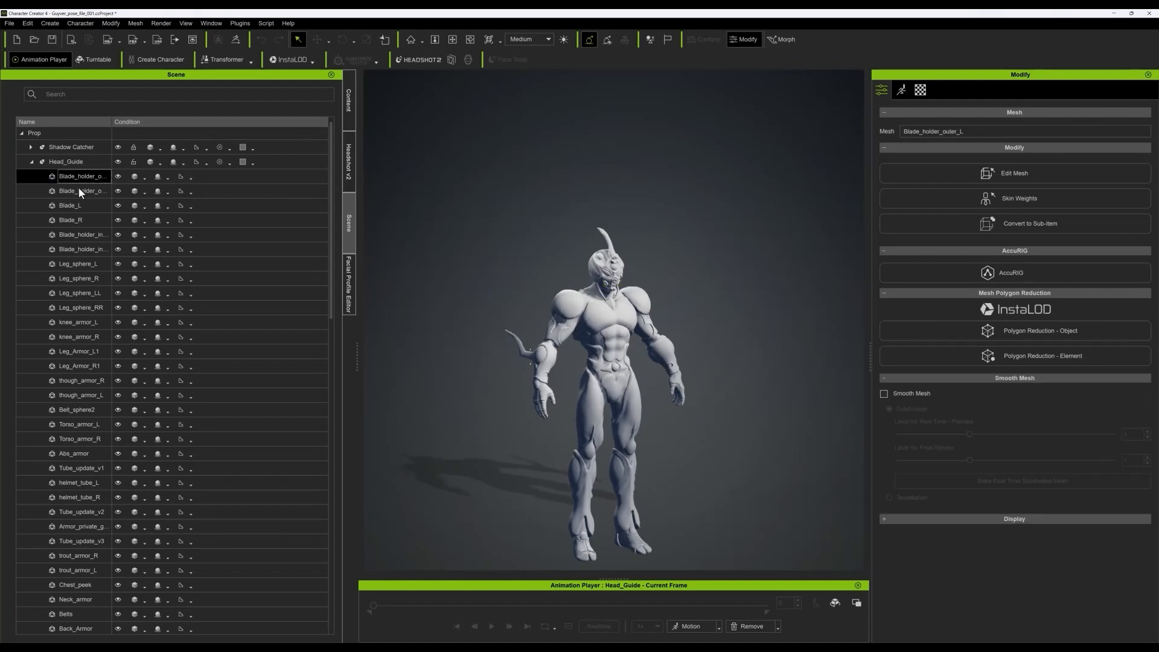
scroll(79, 272, down, 15)
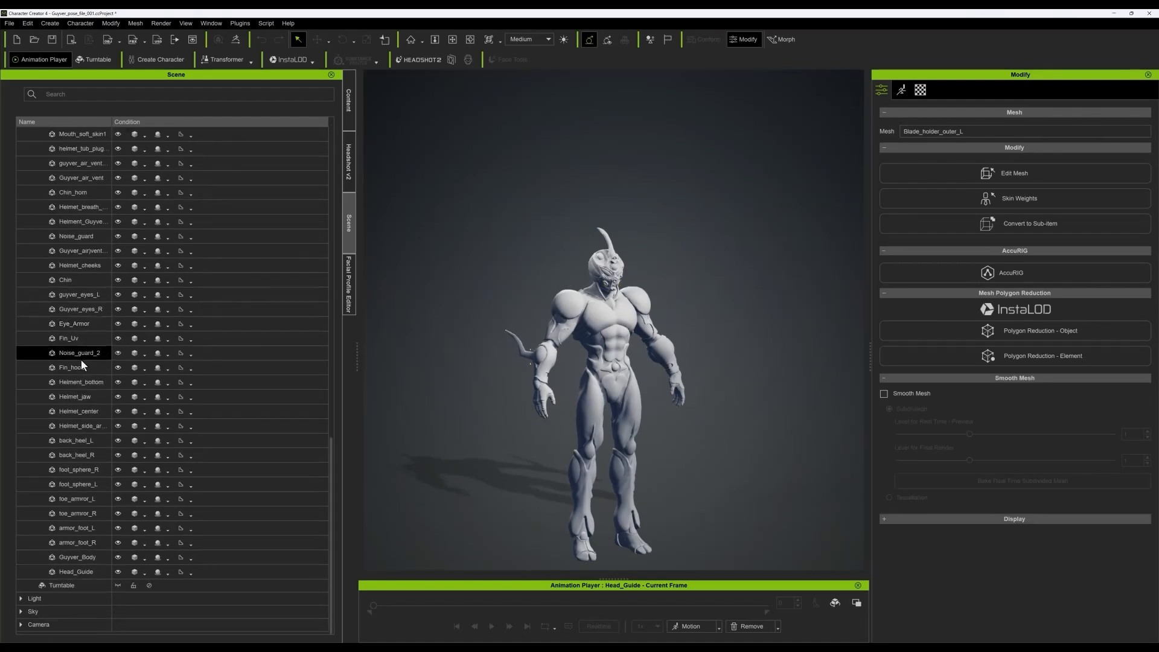
shift+click(82, 572)
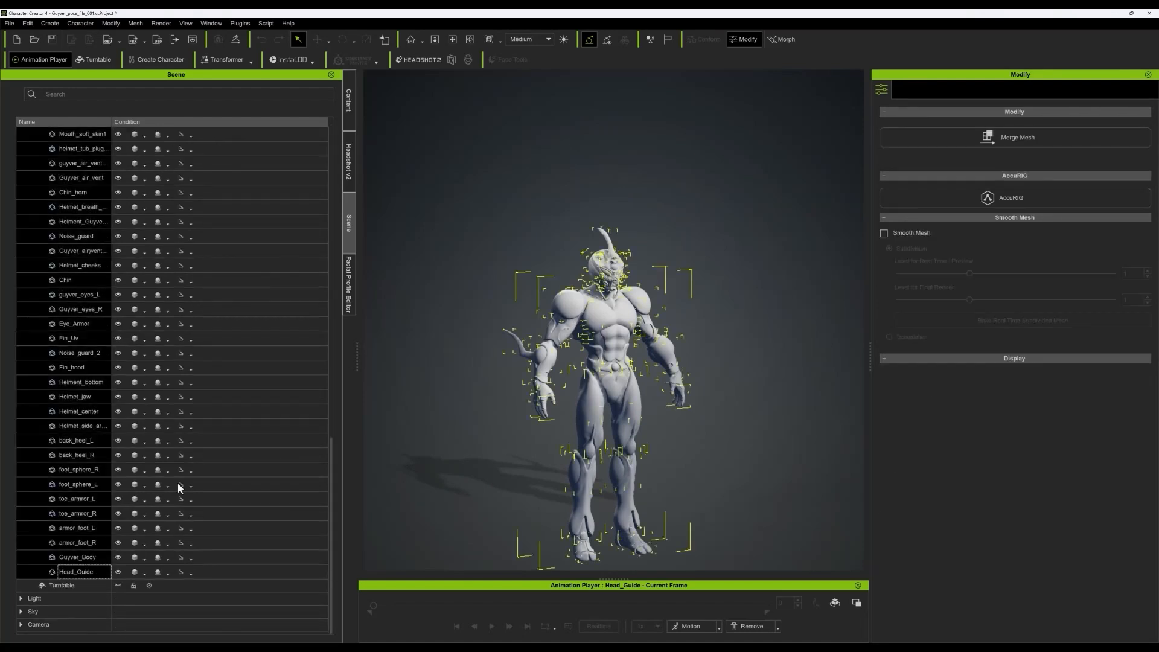
click(688, 418)
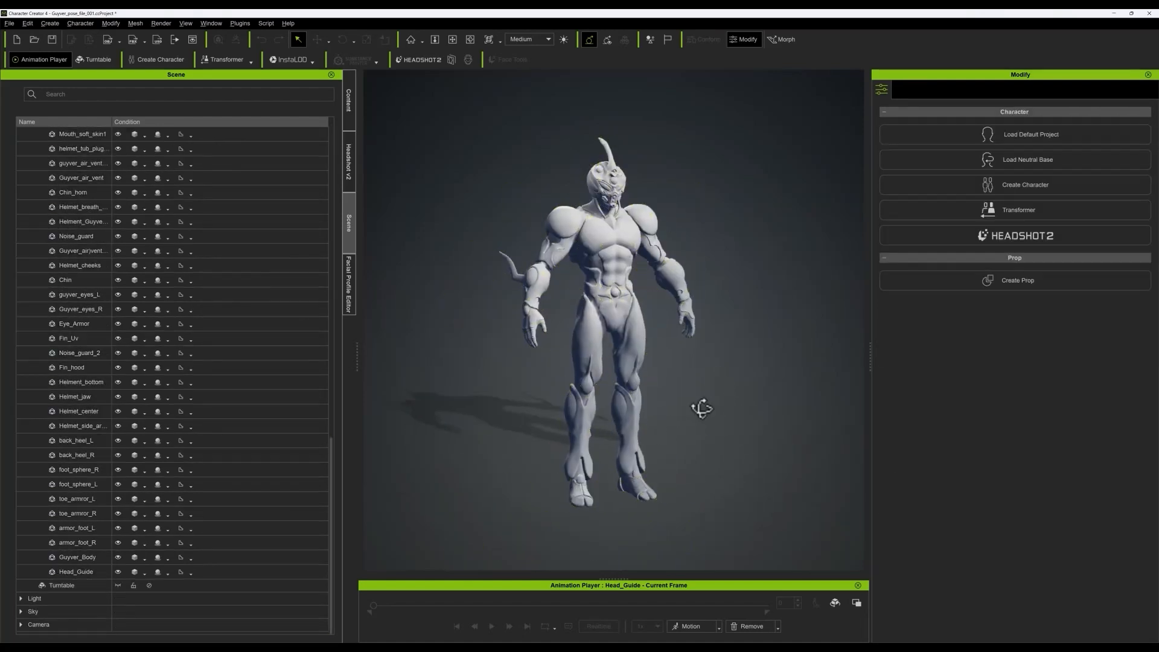
- Select every mesh from Head_Guide up to Blade_holder_outer_L and create symmetric AccuRIG joint guides for all meshes
click(72, 572)
scroll(74, 375, up, 10)
scroll(74, 375, up, 5)
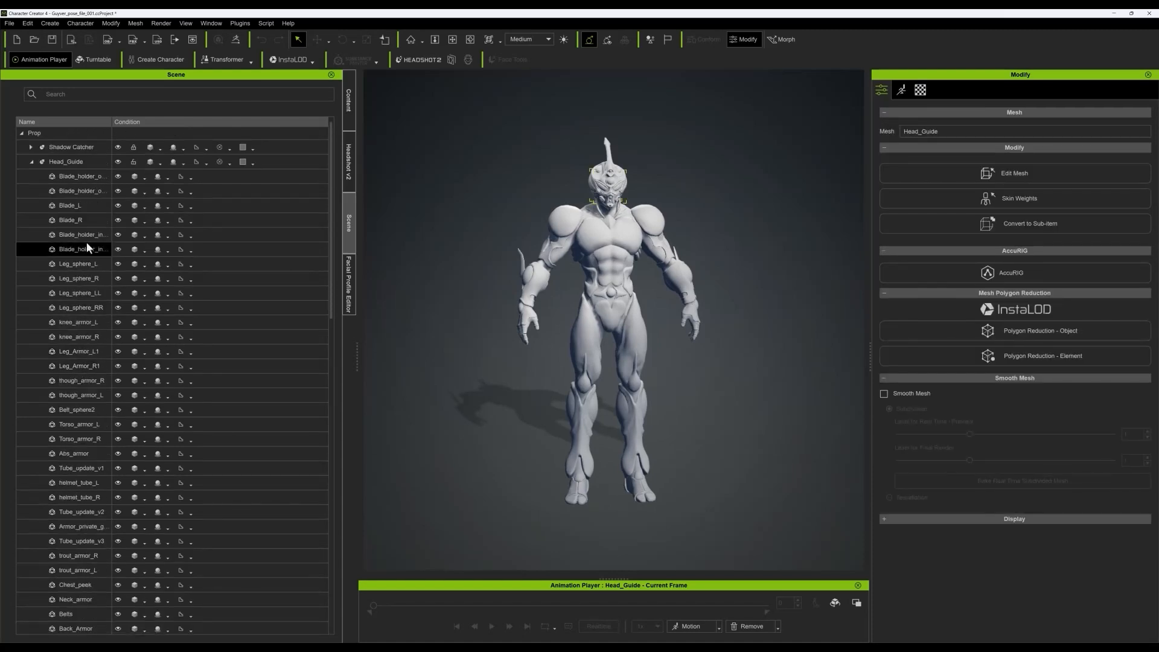
shift+click(93, 176)
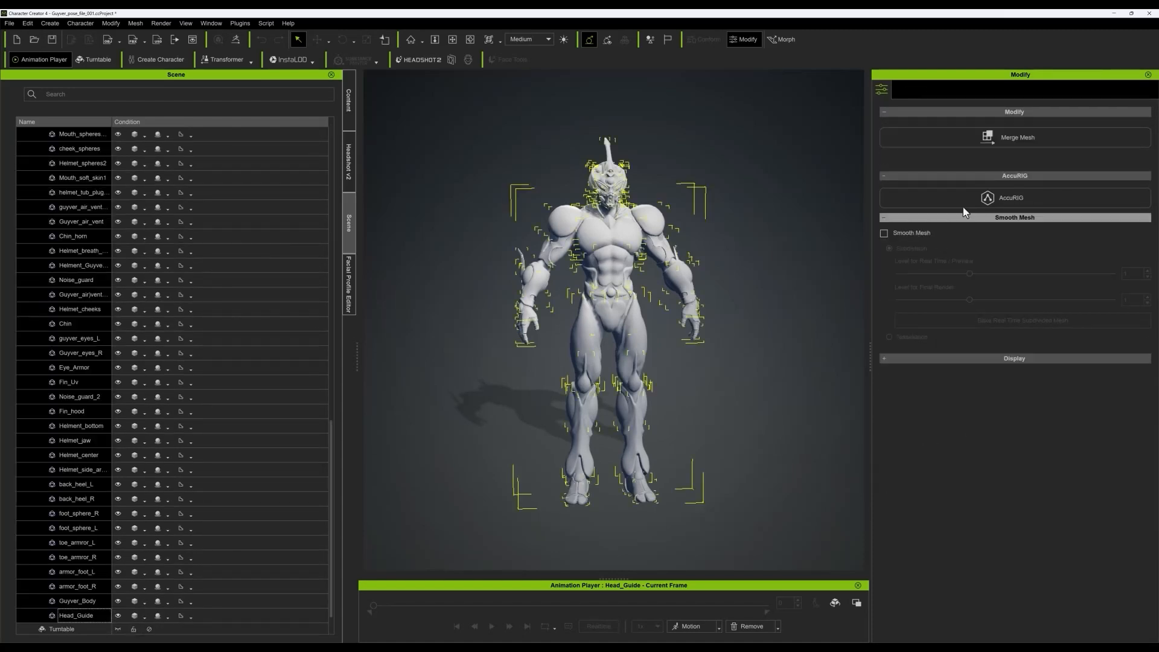
click(1016, 194)
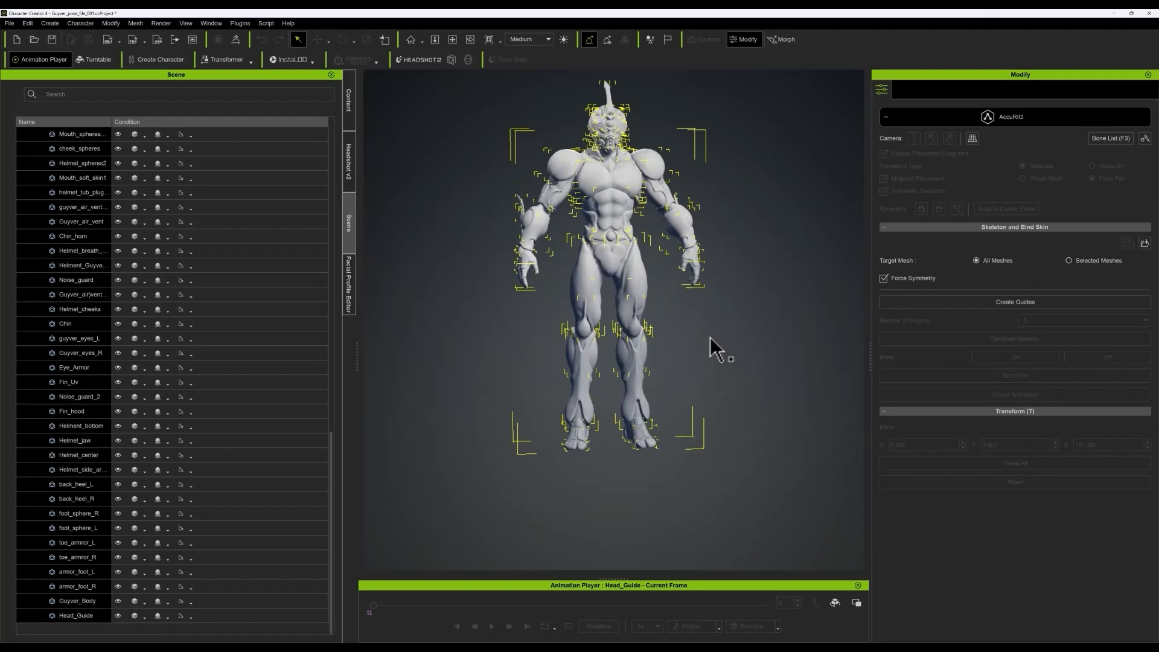
click(965, 303)
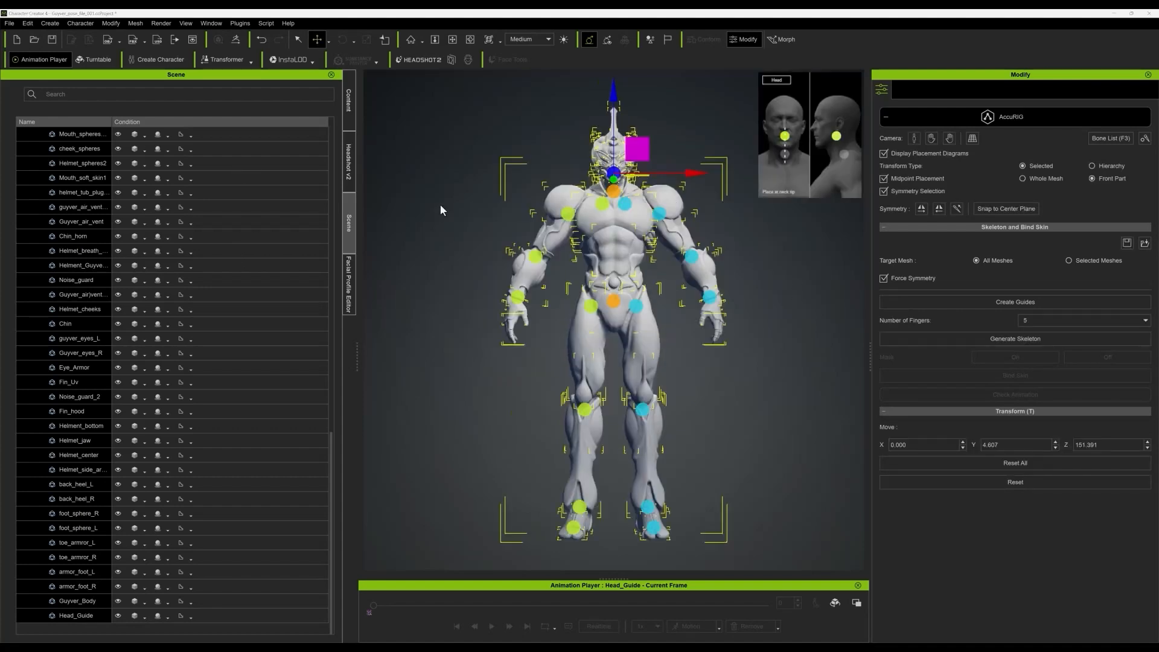
- Examine the placement of the AccuRIG joint guides across the whole body and down the character's left arm
scroll(716, 379, up, 1)
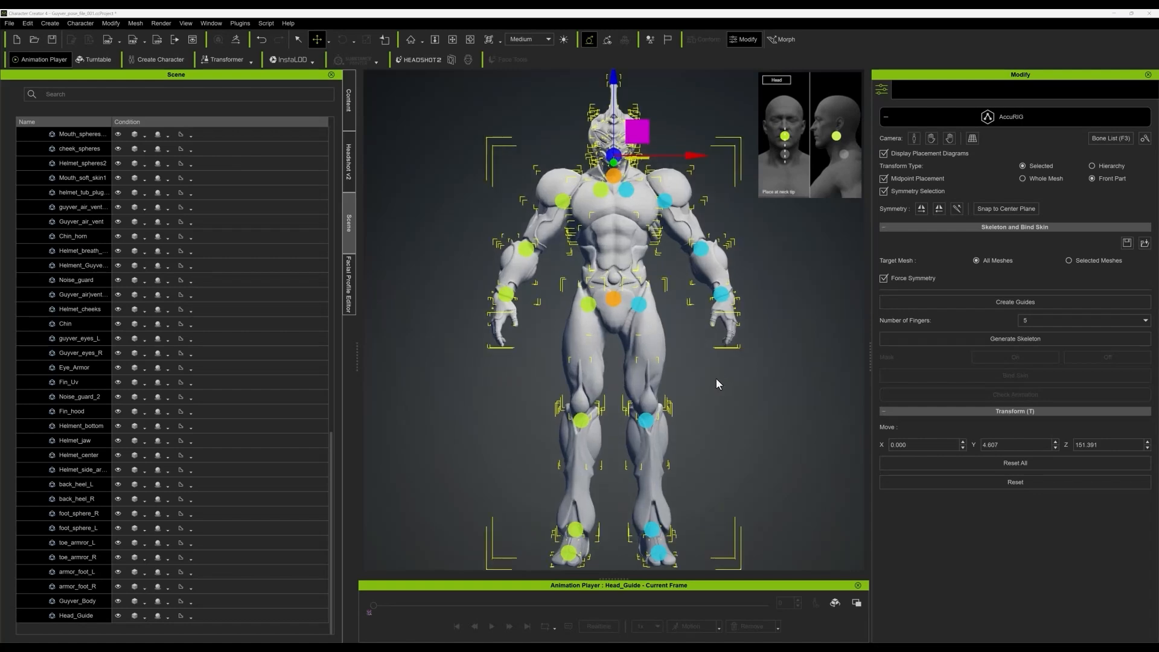
middle_drag(768, 424, 755, 405)
scroll(716, 388, up, 2)
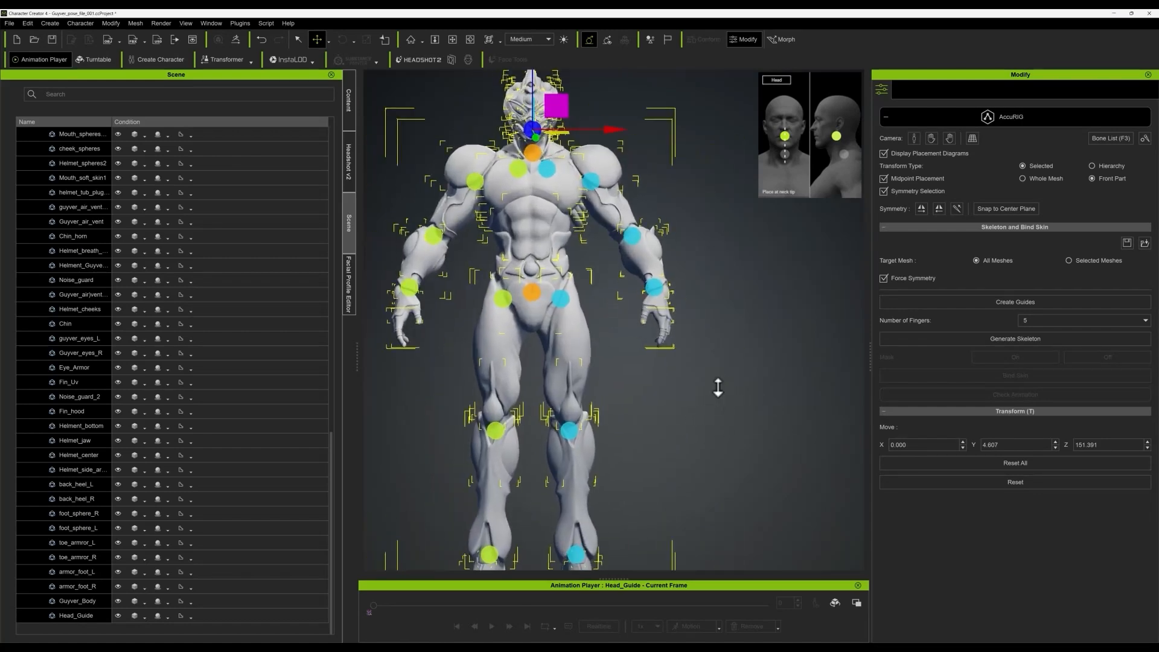
scroll(724, 364, down, 2)
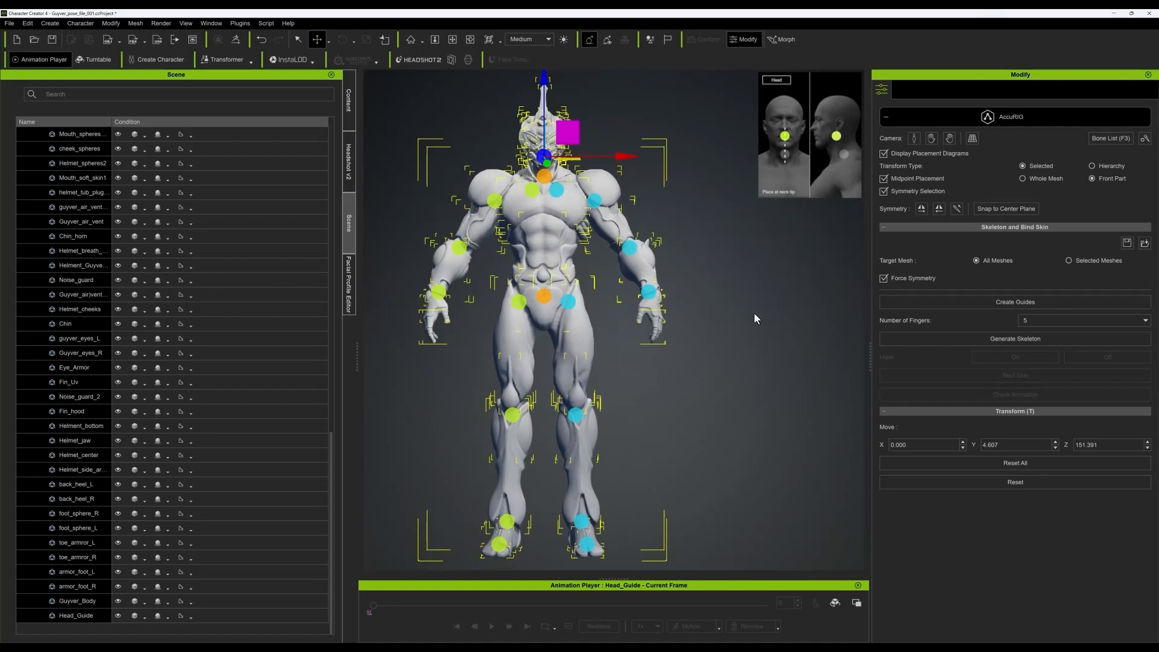
scroll(724, 285, up, 2)
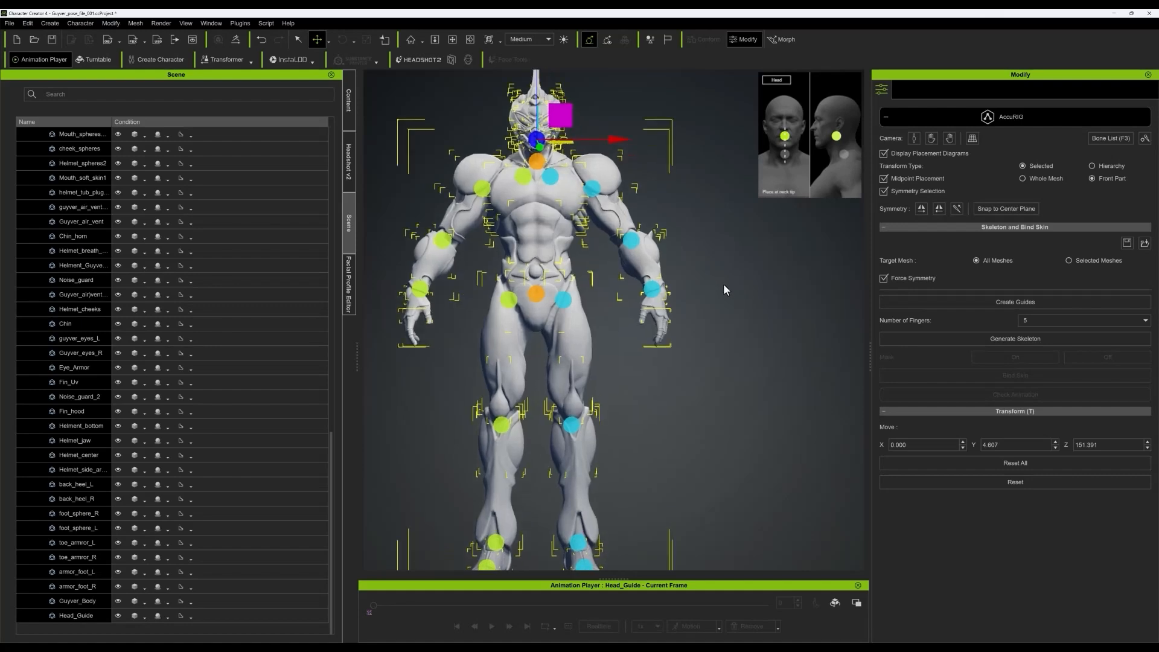
right_drag(756, 316, 562, 364)
scroll(622, 351, up, 2)
scroll(608, 301, up, 1)
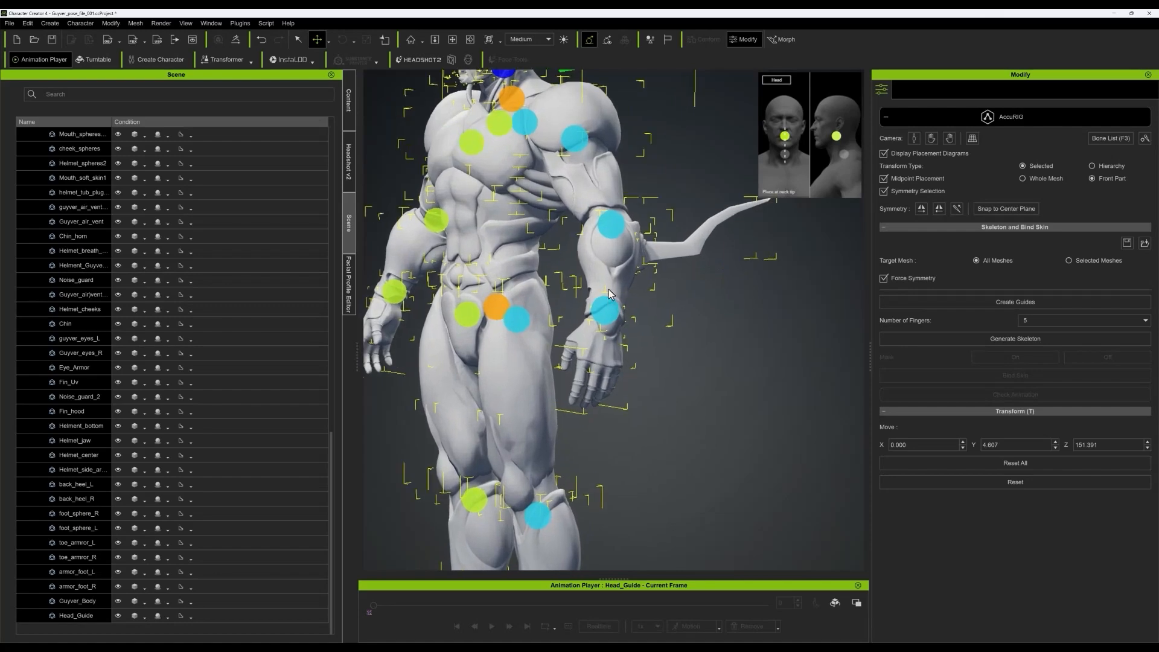
- Select the character's left wrist joint guide and examine its placement from several angles
click(609, 314)
right_drag(708, 349, 841, 396)
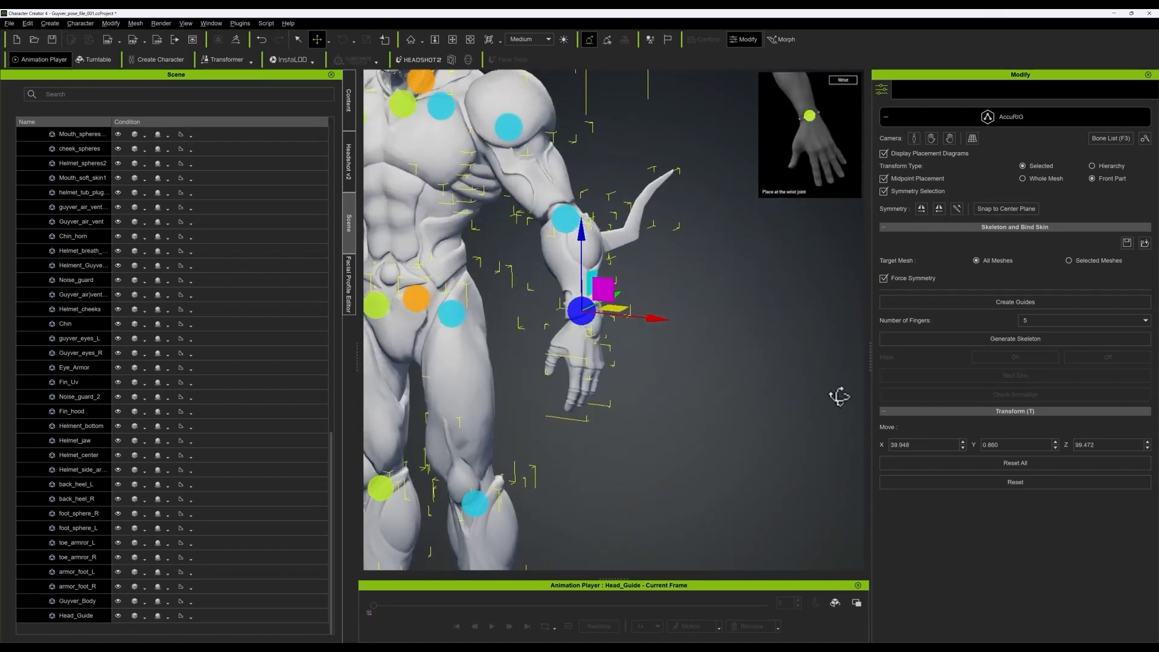
scroll(762, 367, up, 4)
right_drag(708, 359, 638, 400)
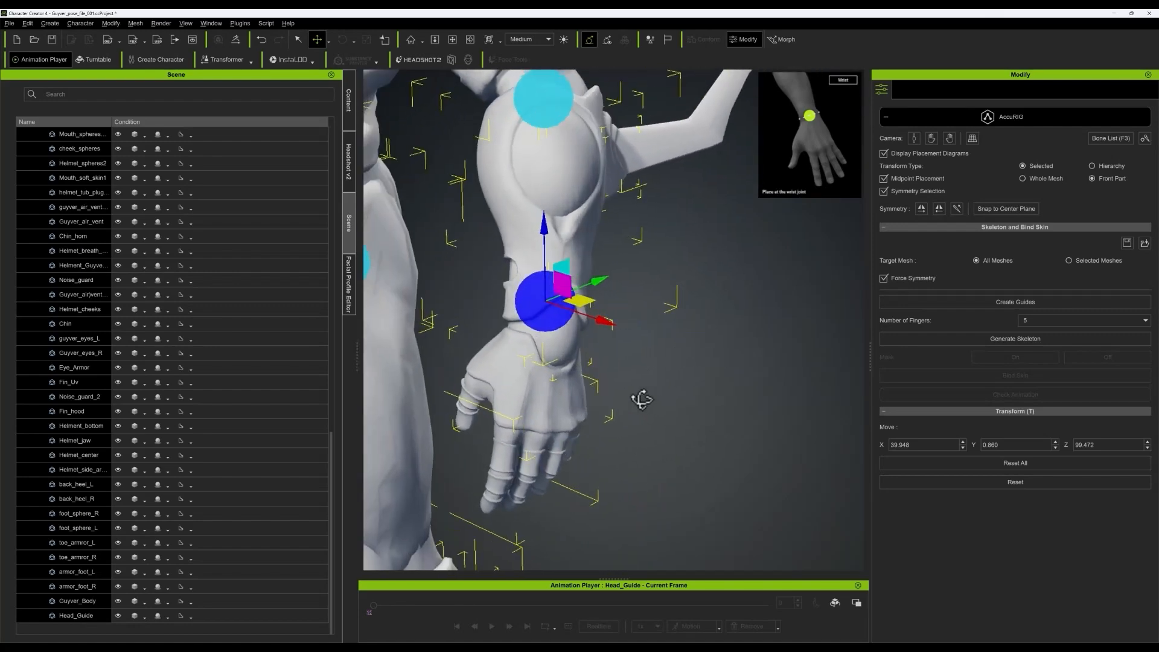
scroll(658, 353, down, 5)
right_drag(724, 335, 469, 215)
scroll(585, 220, up, 3)
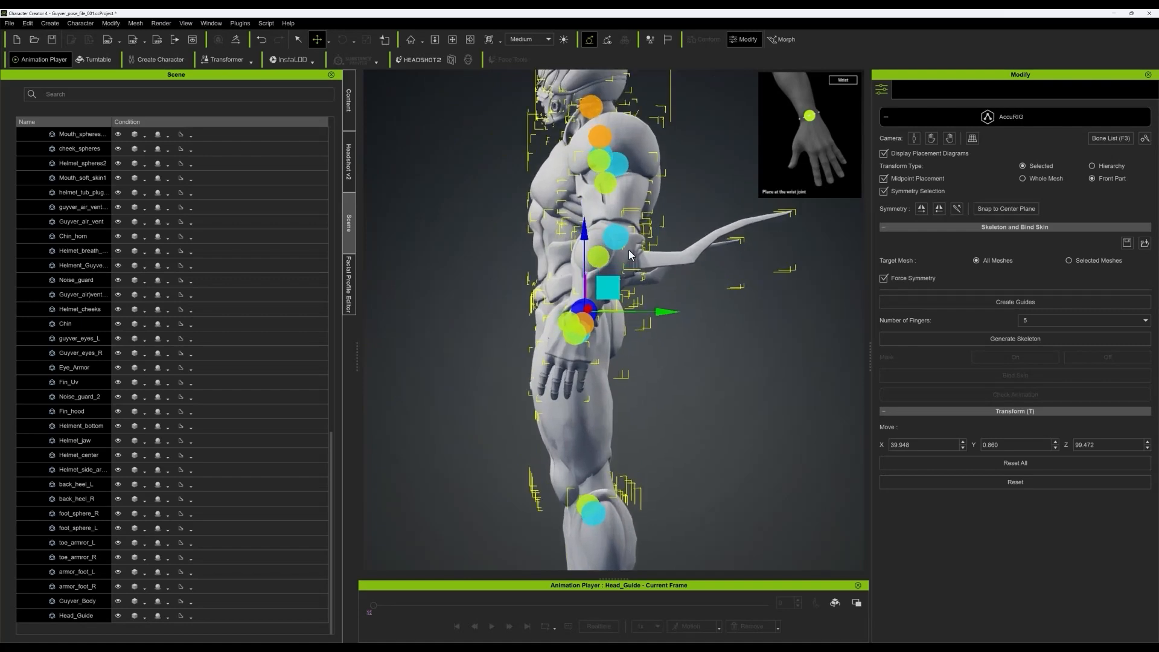
- Select the whole Head_Guide character and frame it in a straight side camera view
click(81, 339)
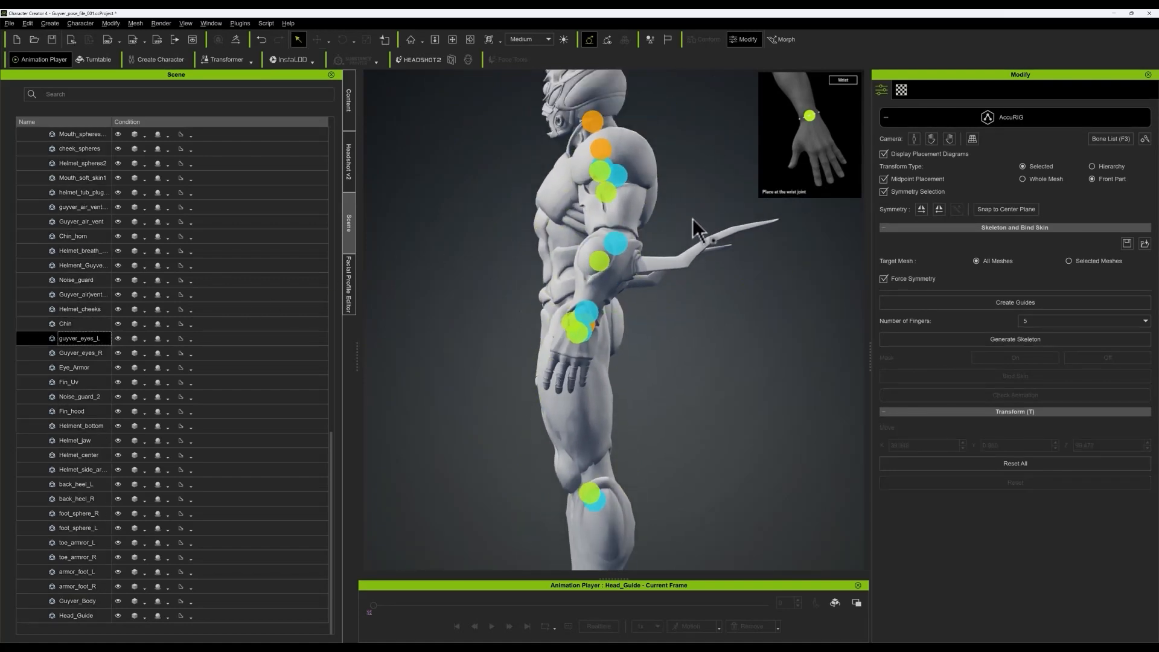
scroll(690, 199, down, 3)
mouse_move(681, 218)
right_down()
mouse_move(629, 232)
mouse_move(680, 220)
right_up()
click(603, 152)
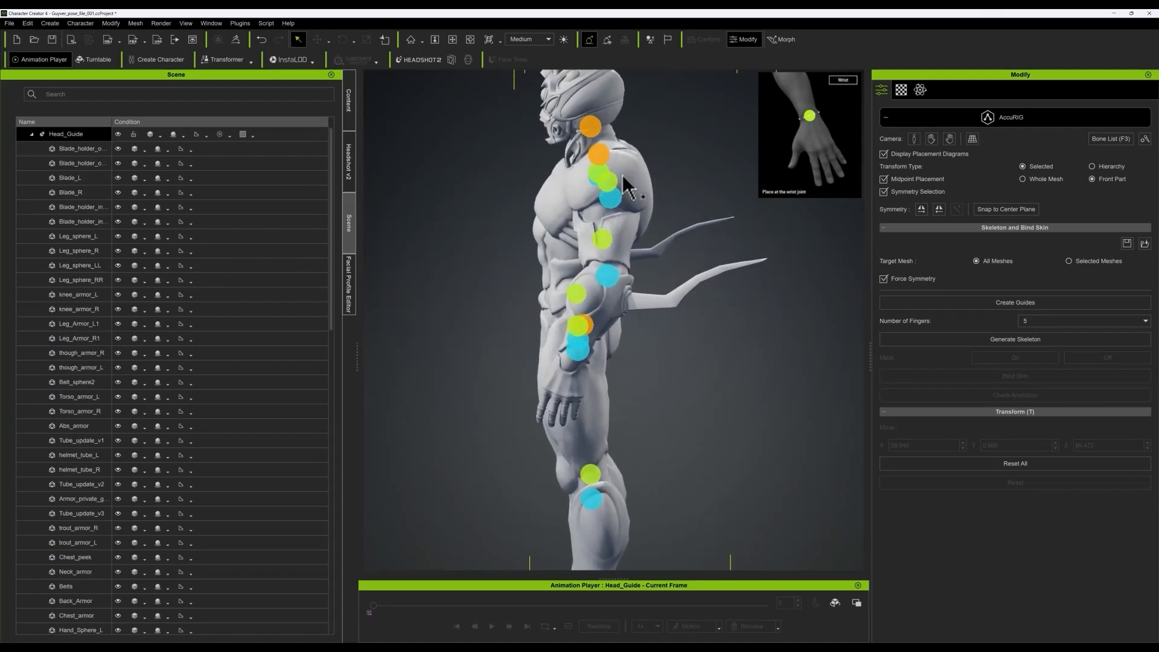
click(212, 24)
mouse_move(188, 24)
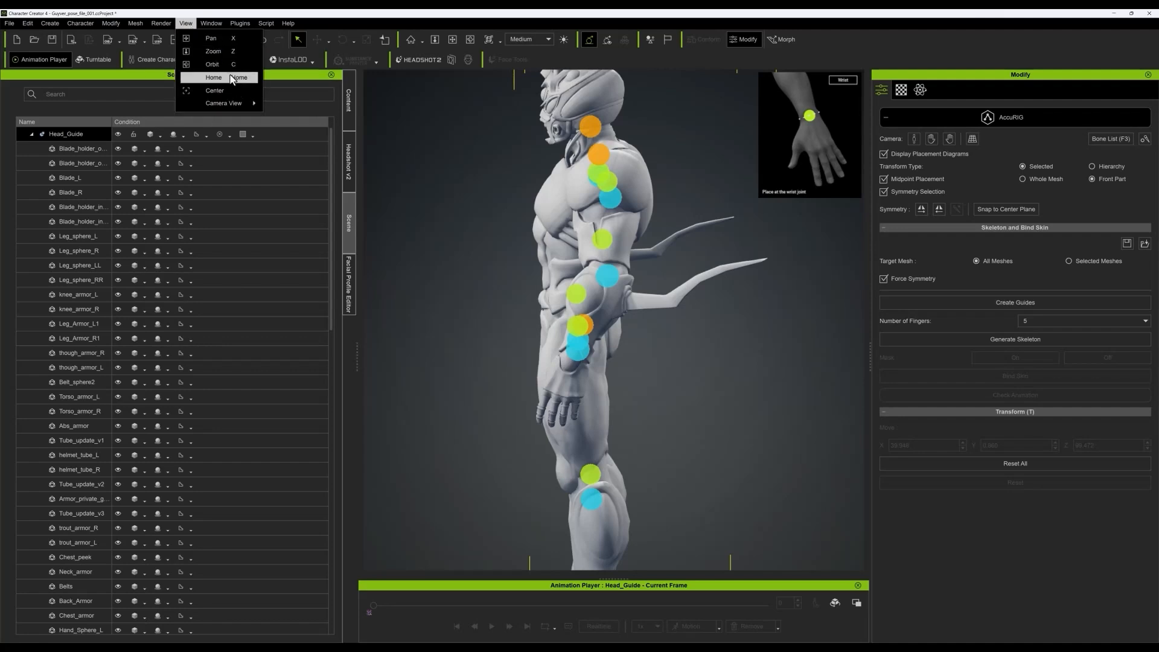
mouse_move(240, 107)
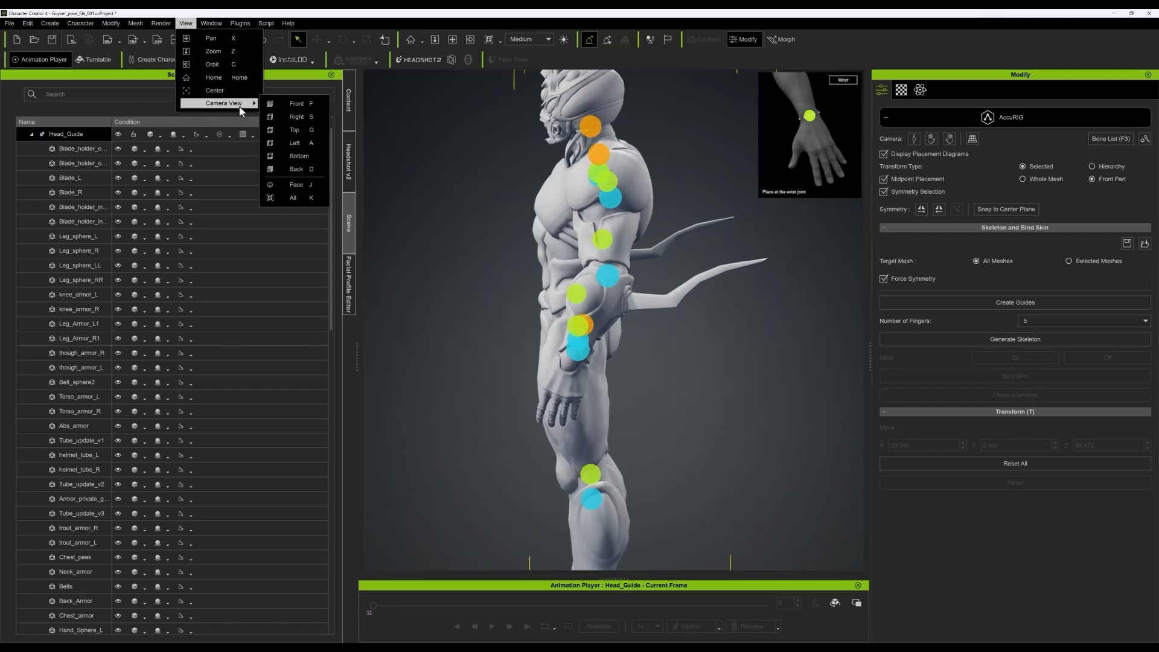
click(313, 105)
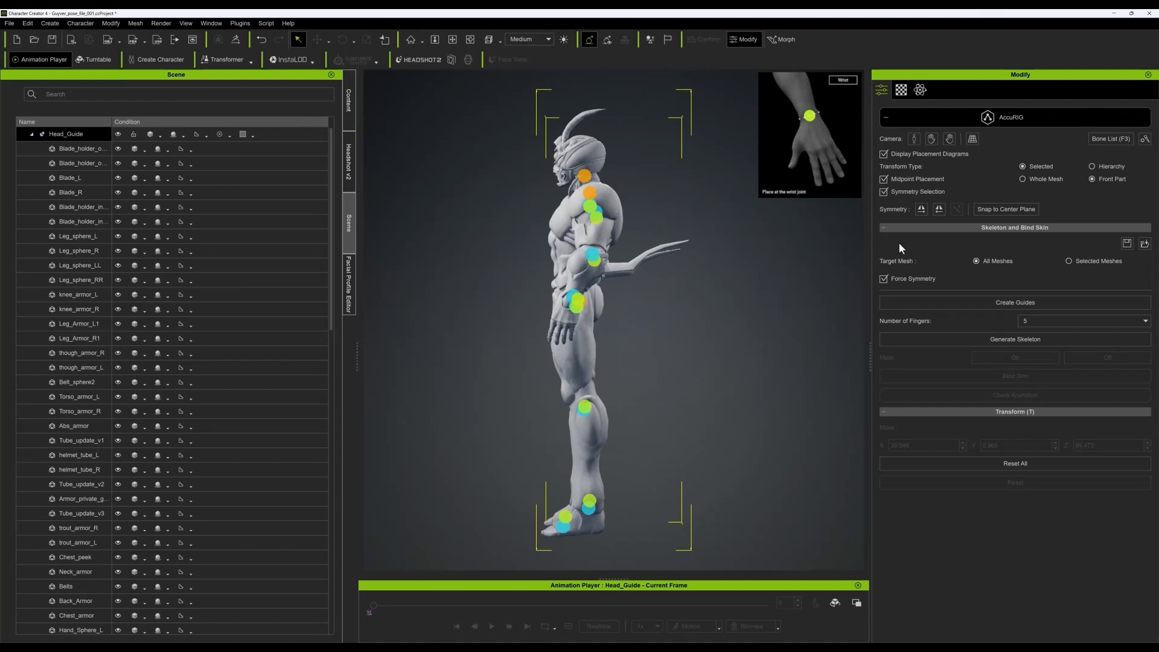
- Reposition the head joint guide in the side view, ending at about Y 7.6 and Z 150.6
scroll(624, 229, up, 5)
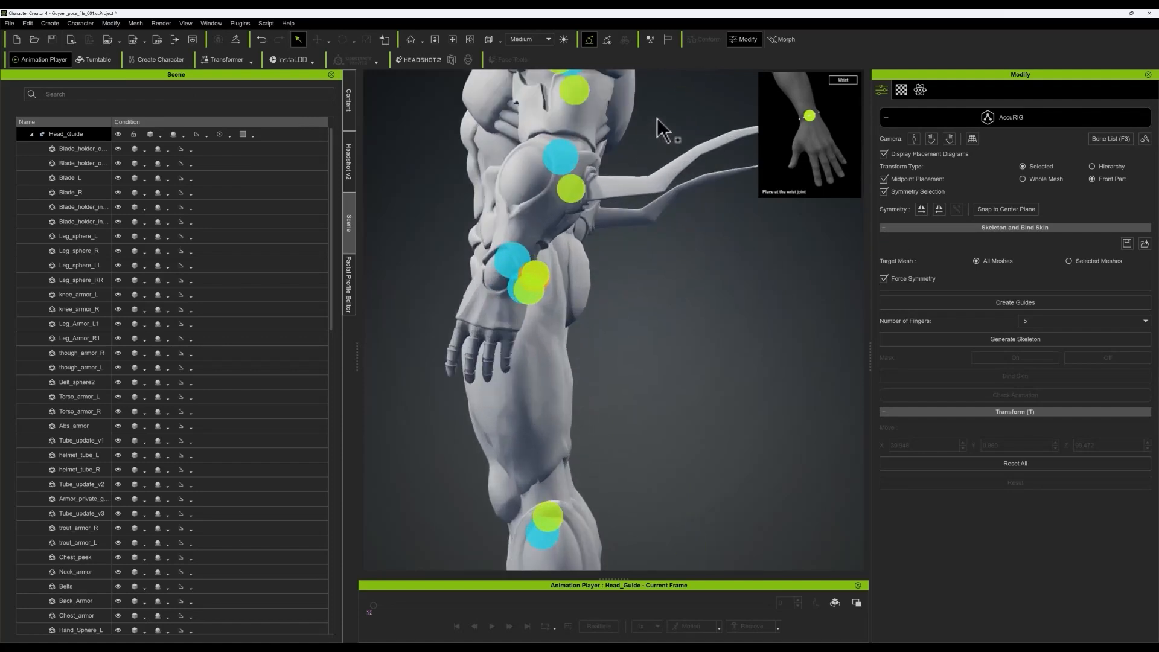
middle_drag(660, 111, 687, 309)
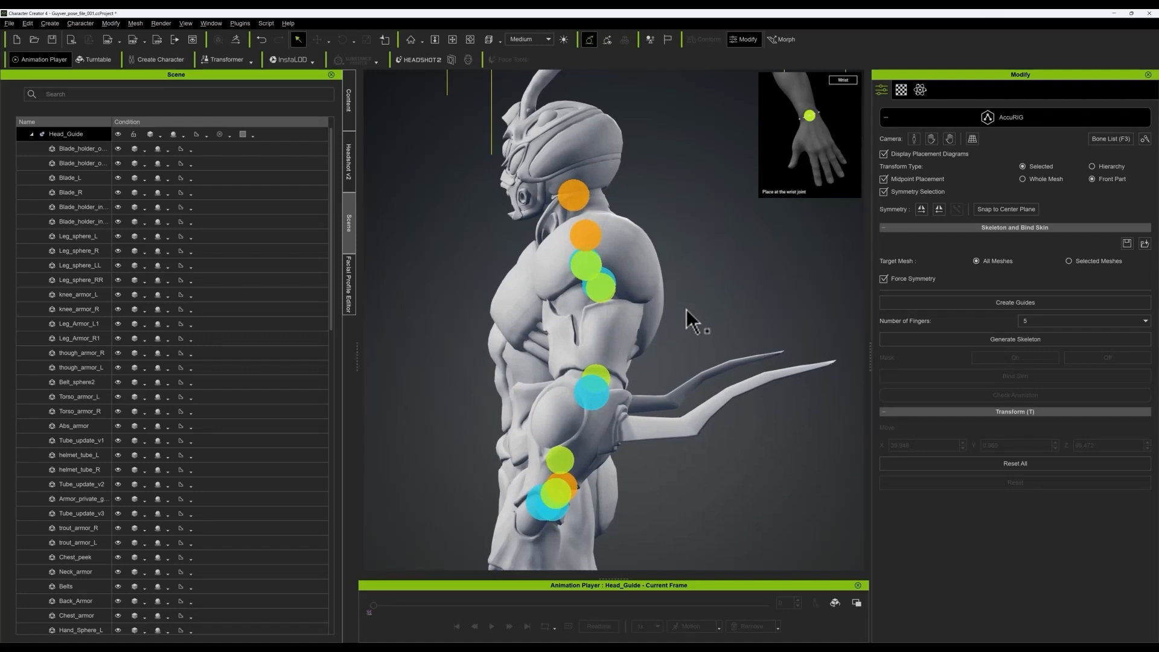
click(581, 201)
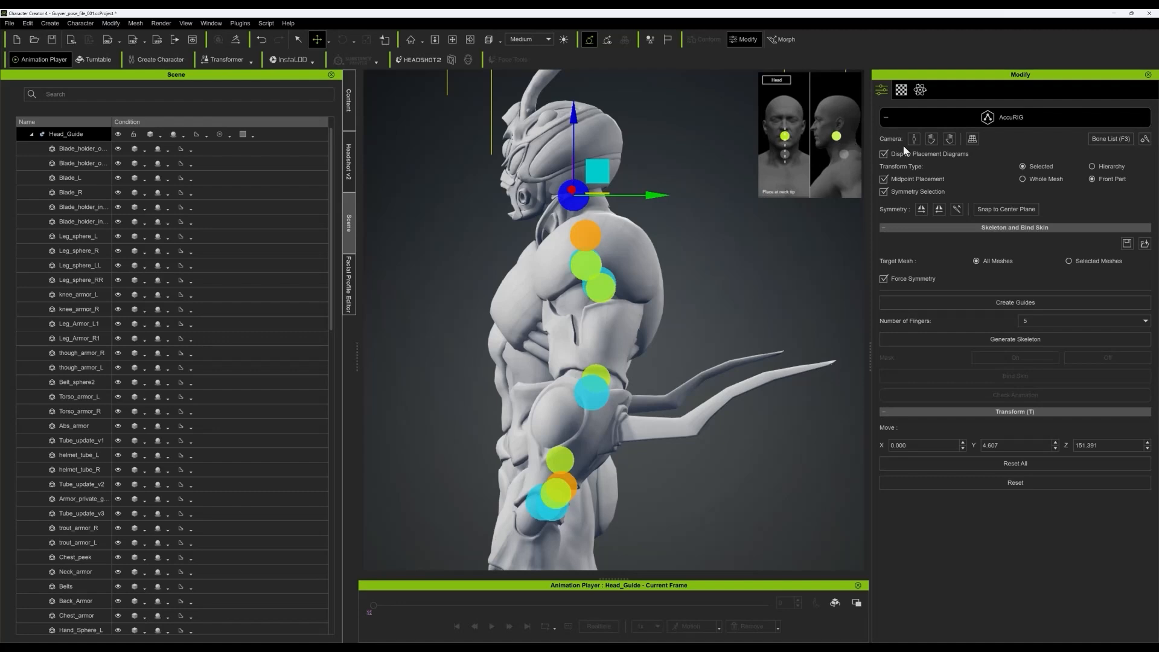
drag(572, 113, 579, 109)
drag(660, 192, 655, 189)
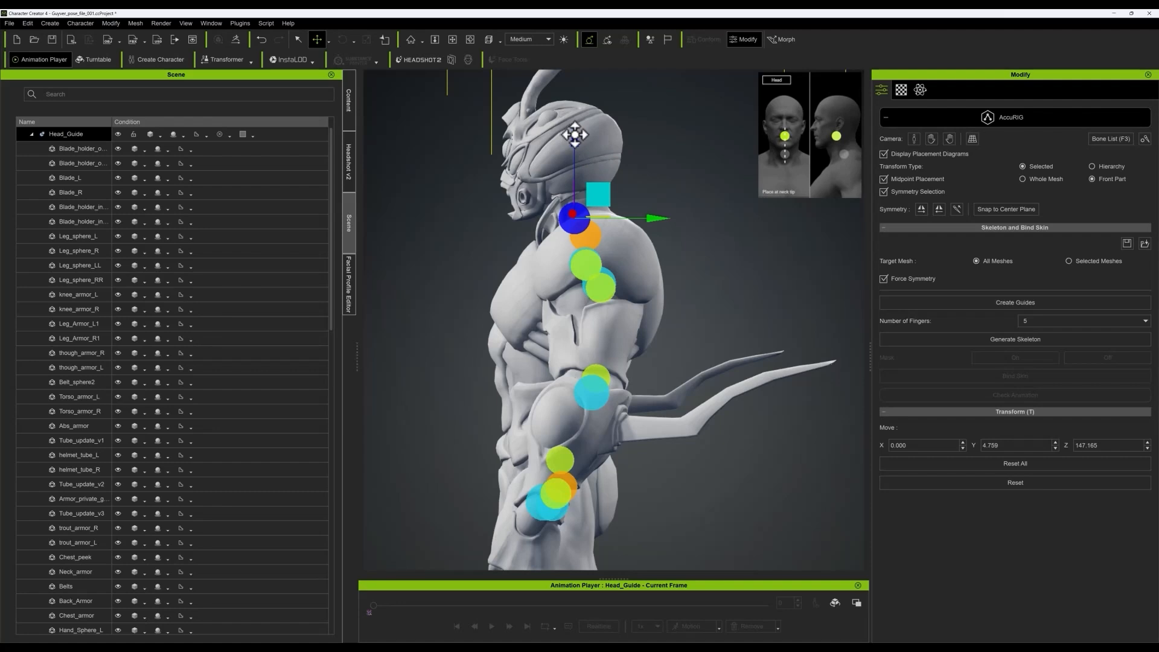
drag(575, 132, 570, 117)
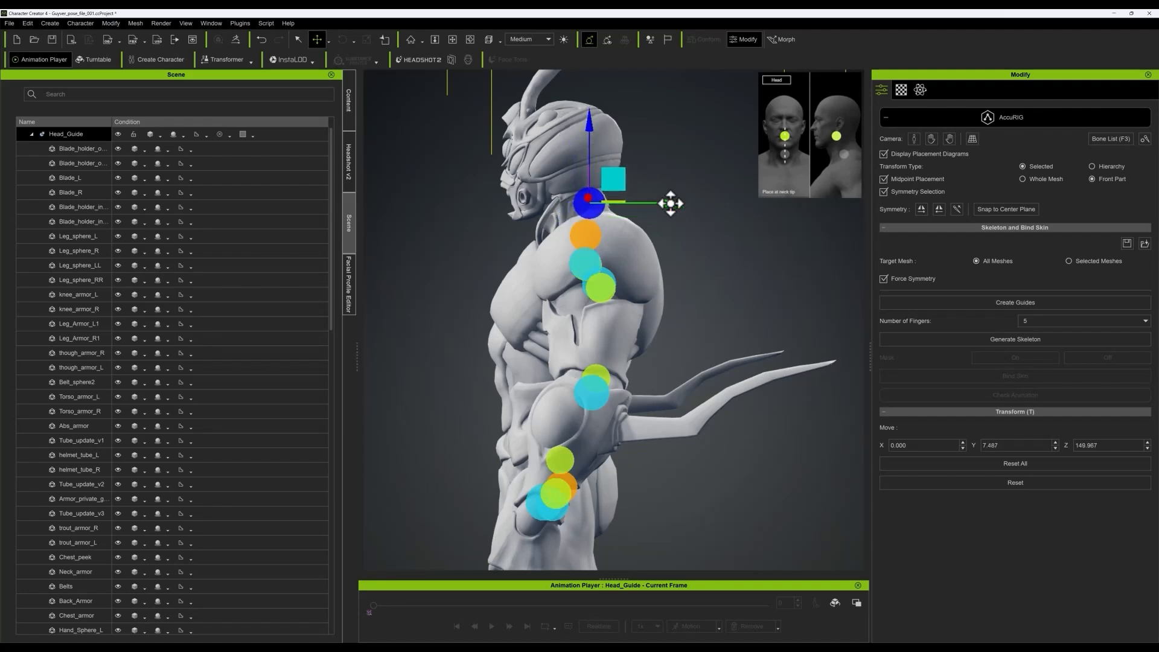
mouse_move(675, 199)
mouse_down()
mouse_move(658, 208)
mouse_move(678, 193)
mouse_move(655, 196)
mouse_up()
drag(579, 173, 571, 118)
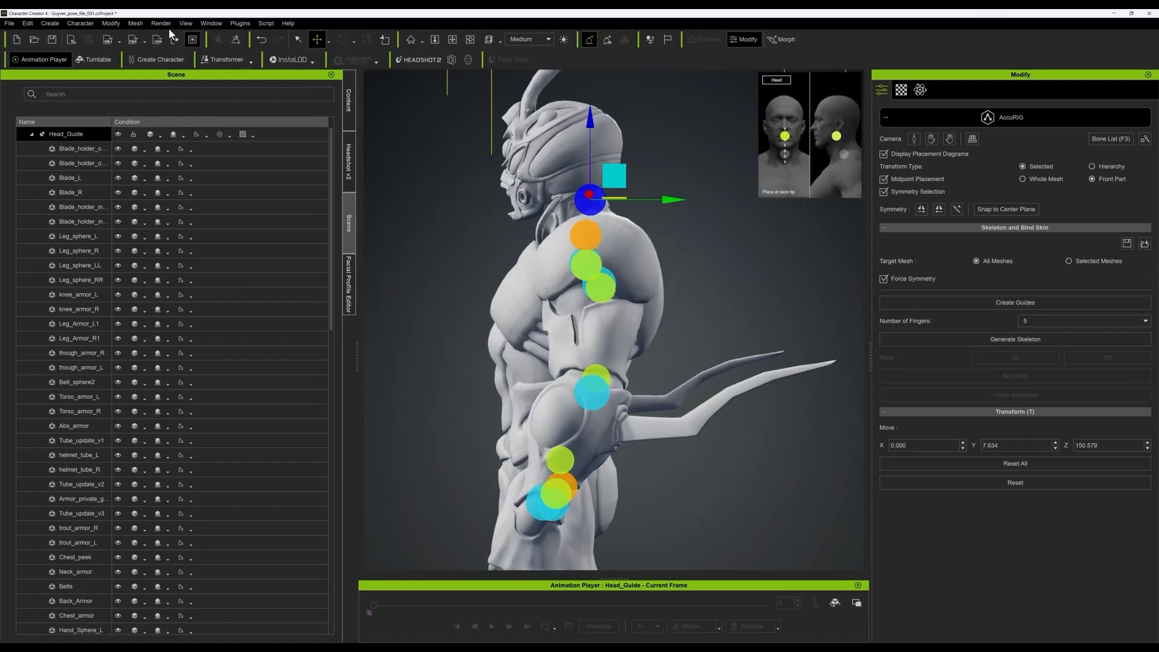
- In the front camera view, raise the head joint guide to about Z 151.1 and lower the neck guide to about Z 142.7
click(184, 24)
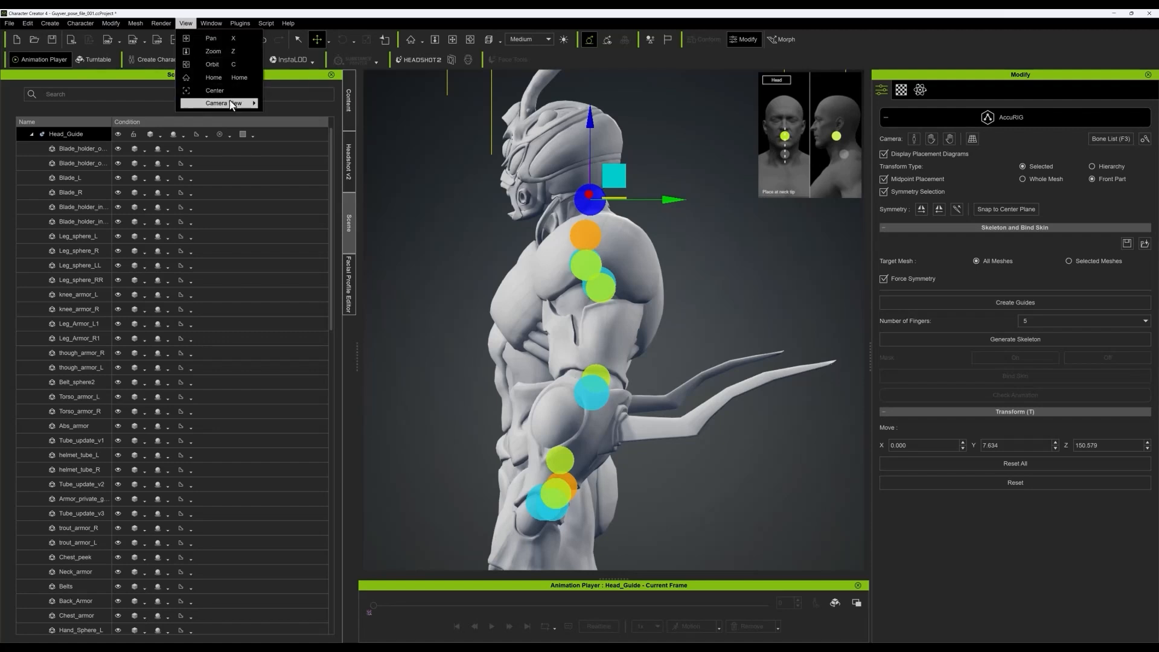
mouse_move(229, 103)
click(296, 104)
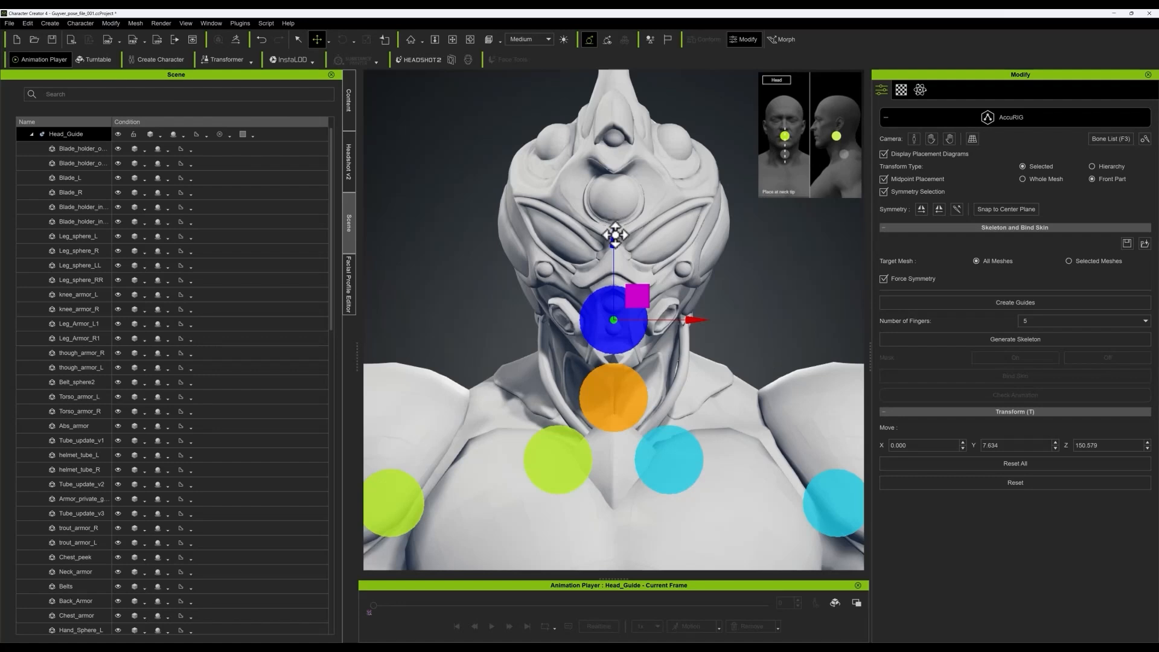
drag(614, 236, 614, 216)
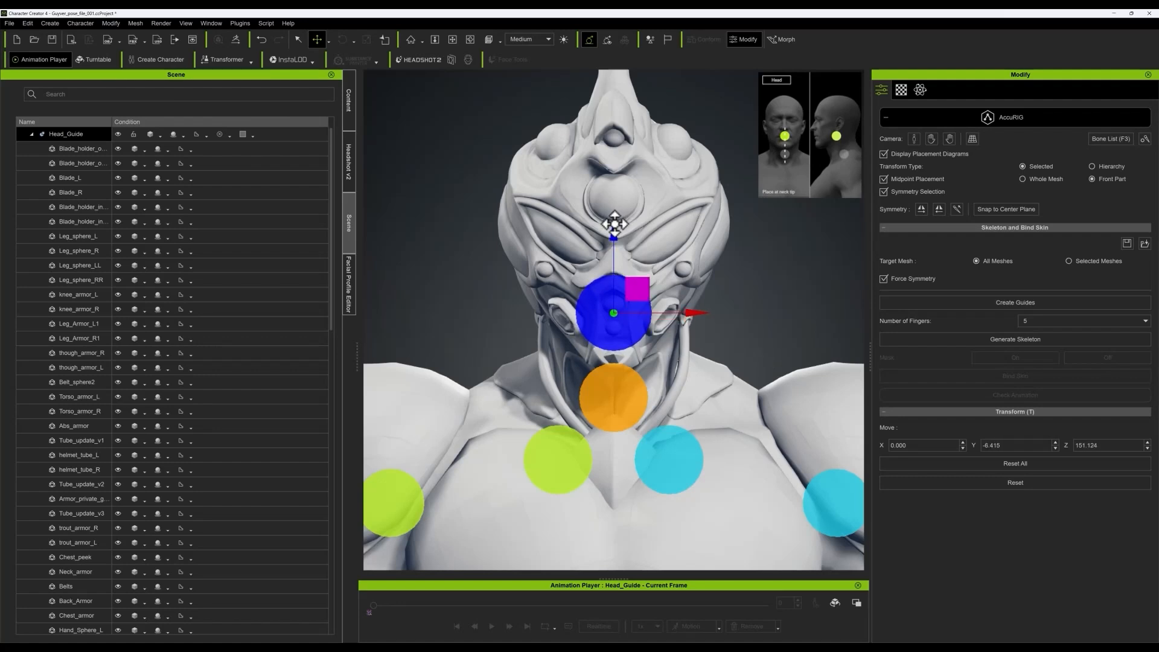
click(635, 394)
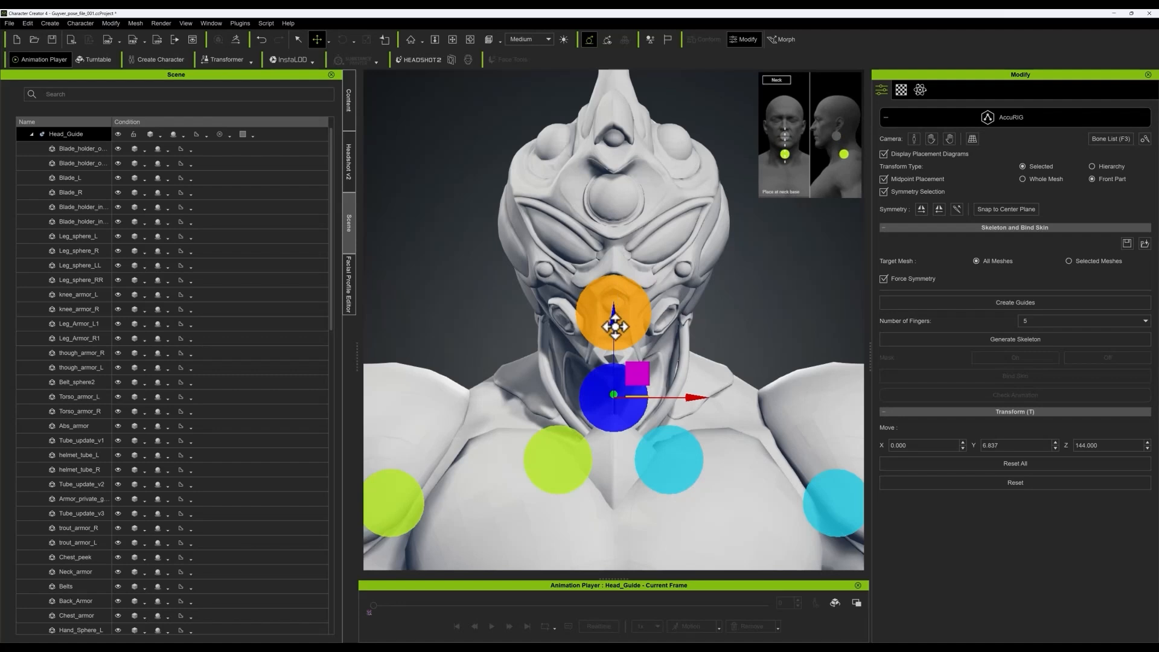
drag(611, 316, 613, 331)
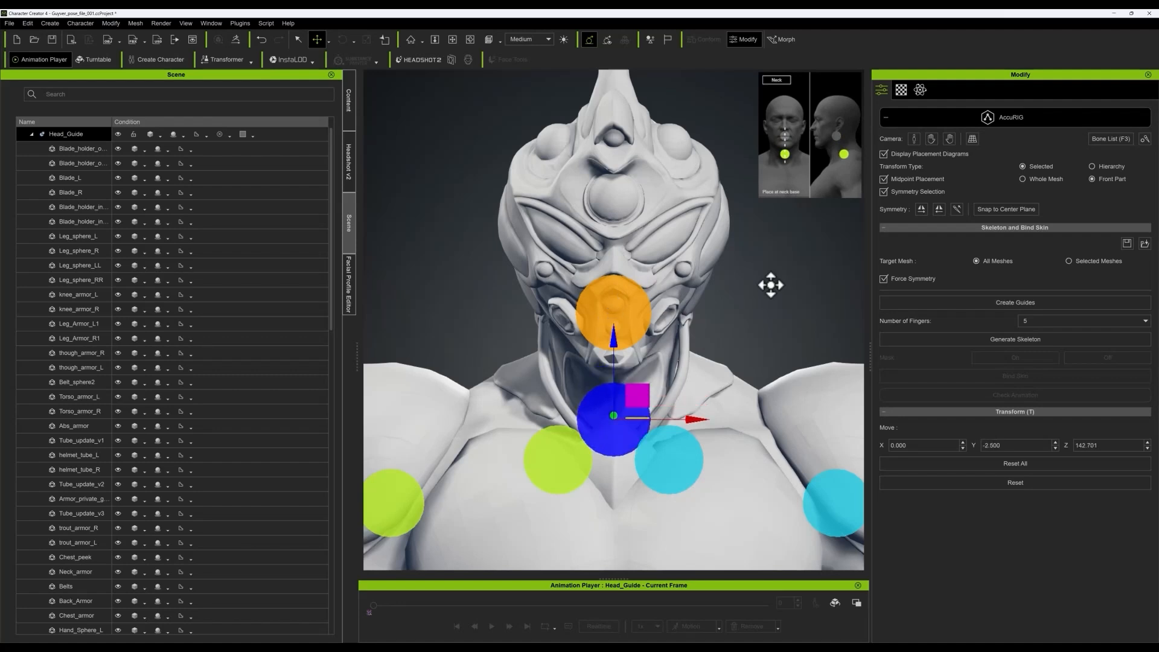
- Move the left clavicle guide outward to about X 5.2 and the left shoulder guide inward to about X 17.6, keeping symmetry
click(677, 454)
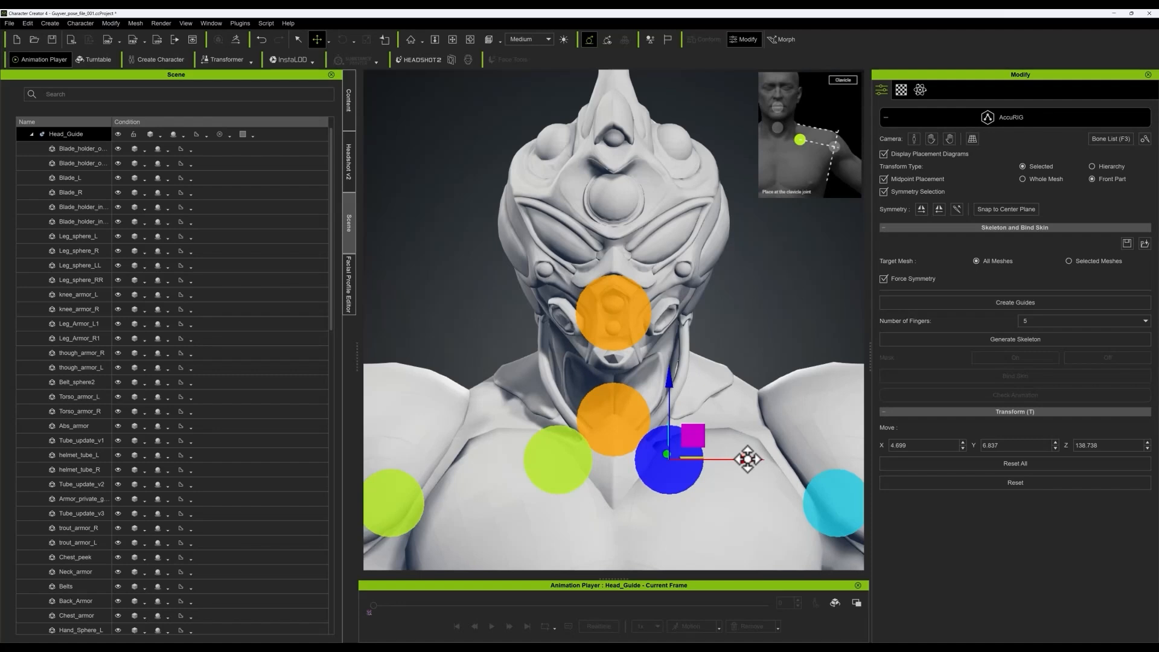
drag(748, 459, 754, 459)
scroll(805, 347, down, 2)
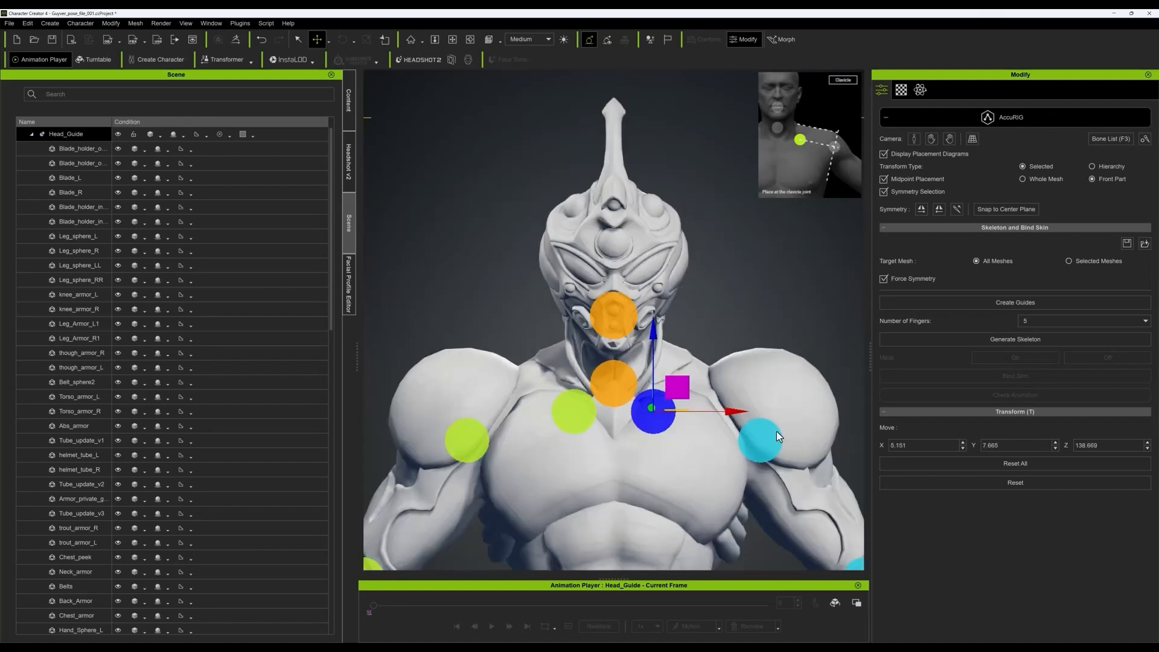
click(760, 446)
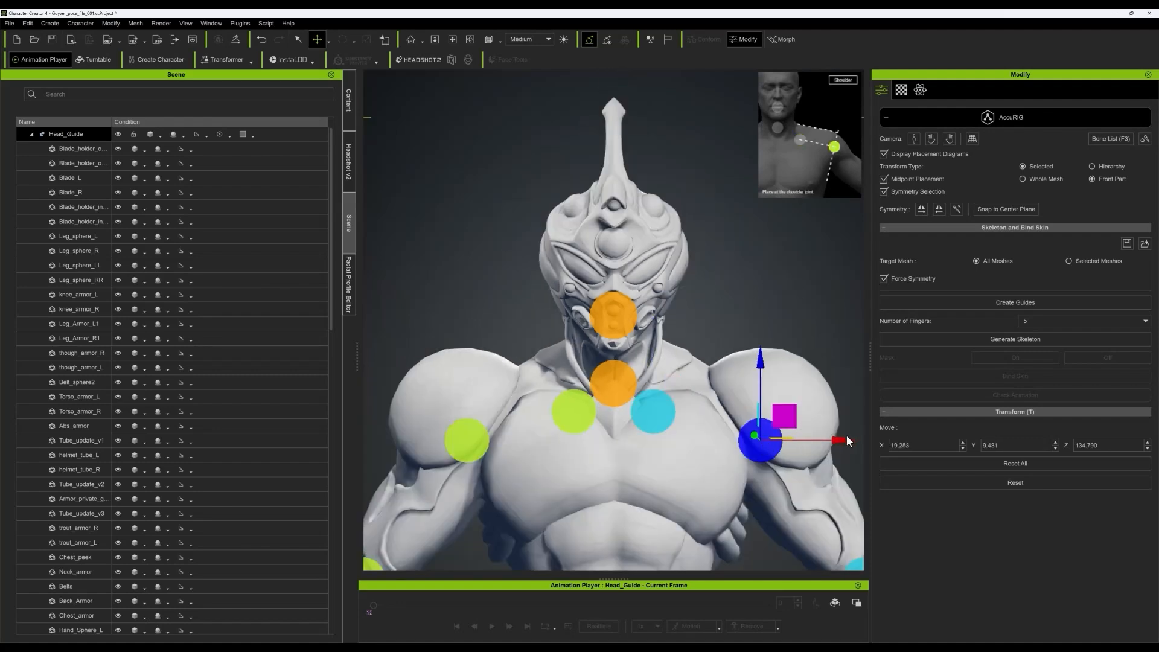
drag(846, 441, 833, 441)
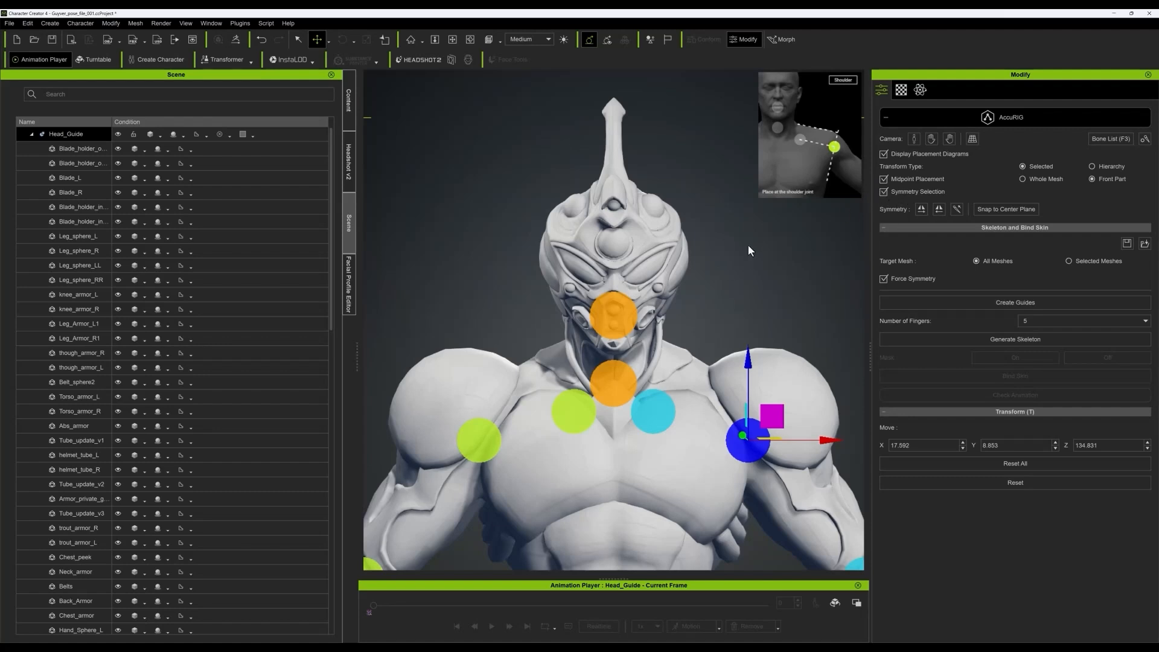
- Move the character's left elbow guide inward and slightly down to about X 30.9, Z 116.2, keeping symmetry
scroll(748, 244, down, 5)
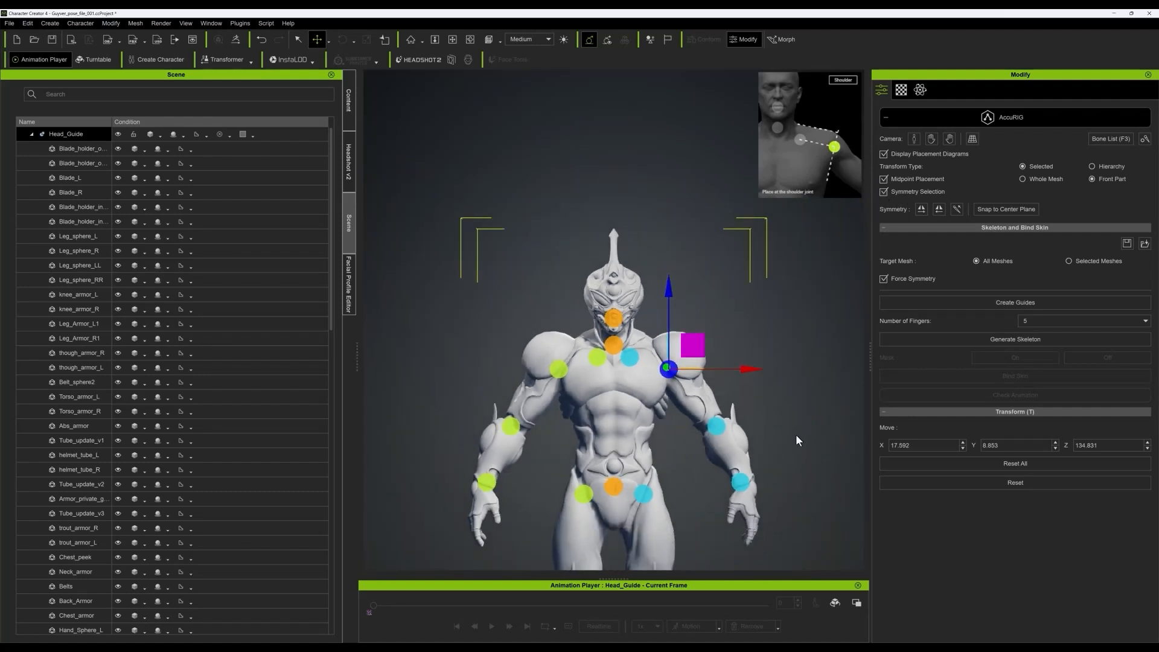
middle_drag(796, 433, 760, 338)
scroll(760, 335, up, 4)
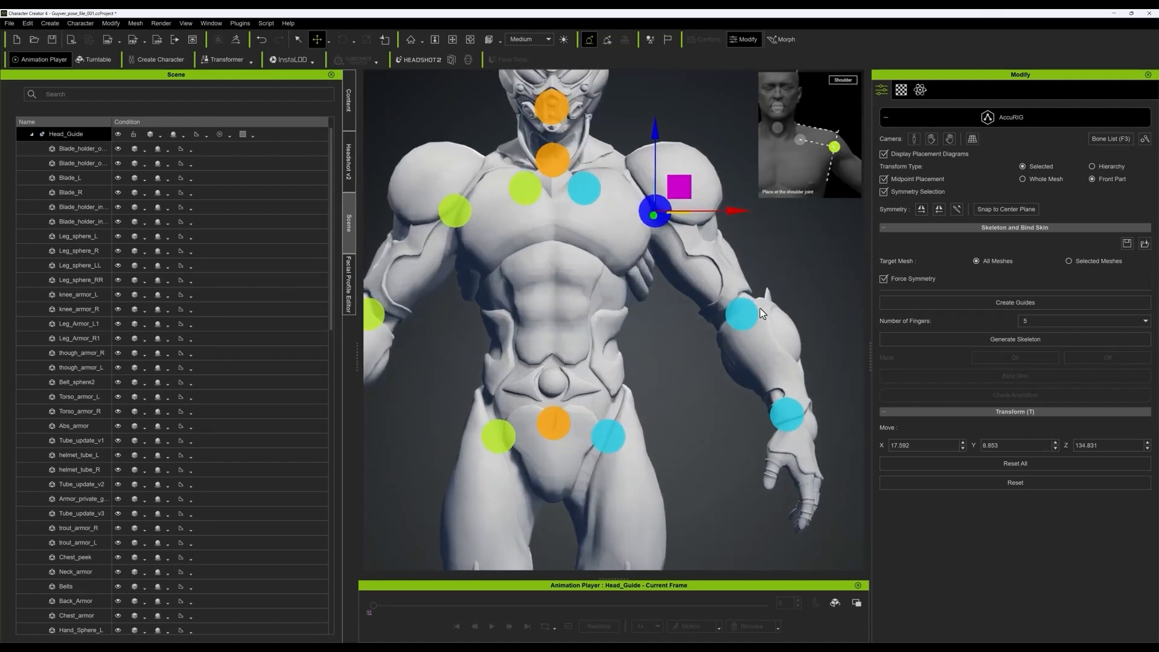
click(738, 316)
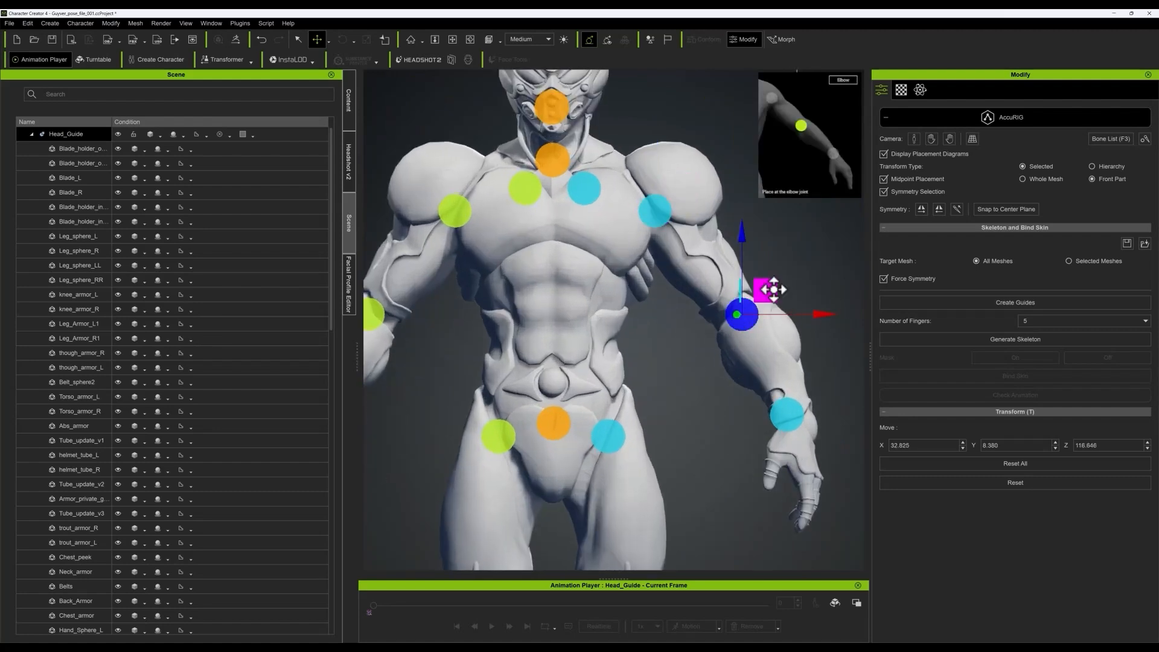
drag(764, 289, 757, 292)
- Raise the left knee guide and move it slightly outward to about X 13.2, Z 58.4, keeping symmetry
scroll(685, 384, down, 2)
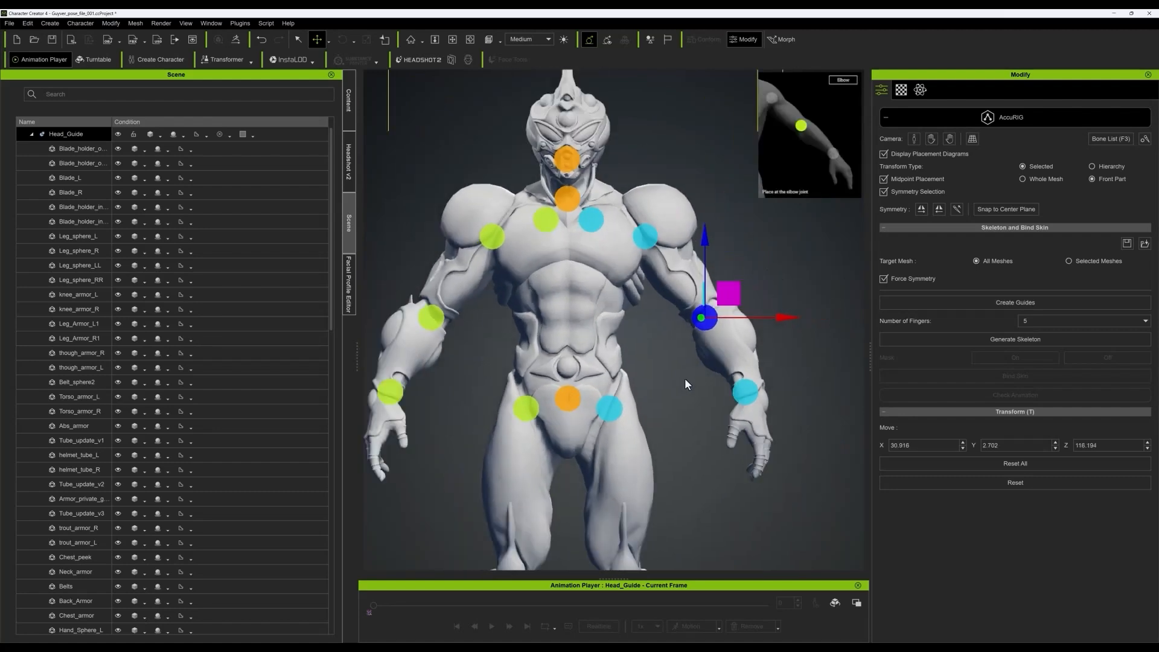
scroll(589, 417, down, 1)
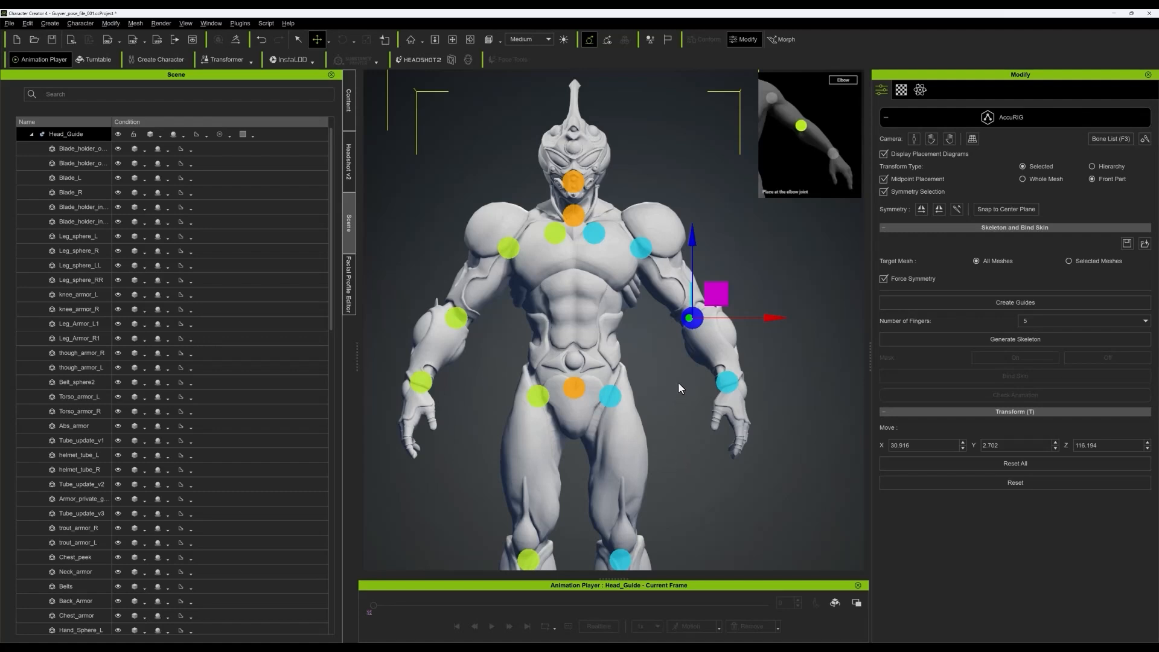
middle_drag(674, 437, 674, 279)
scroll(671, 308, up, 1)
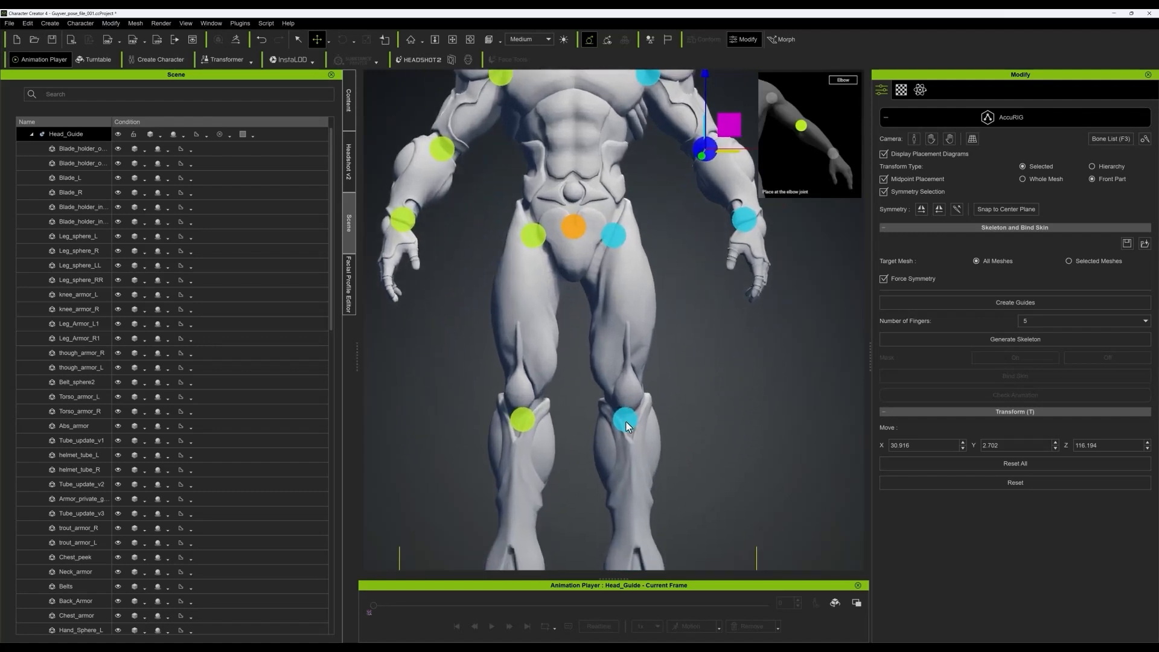
click(628, 419)
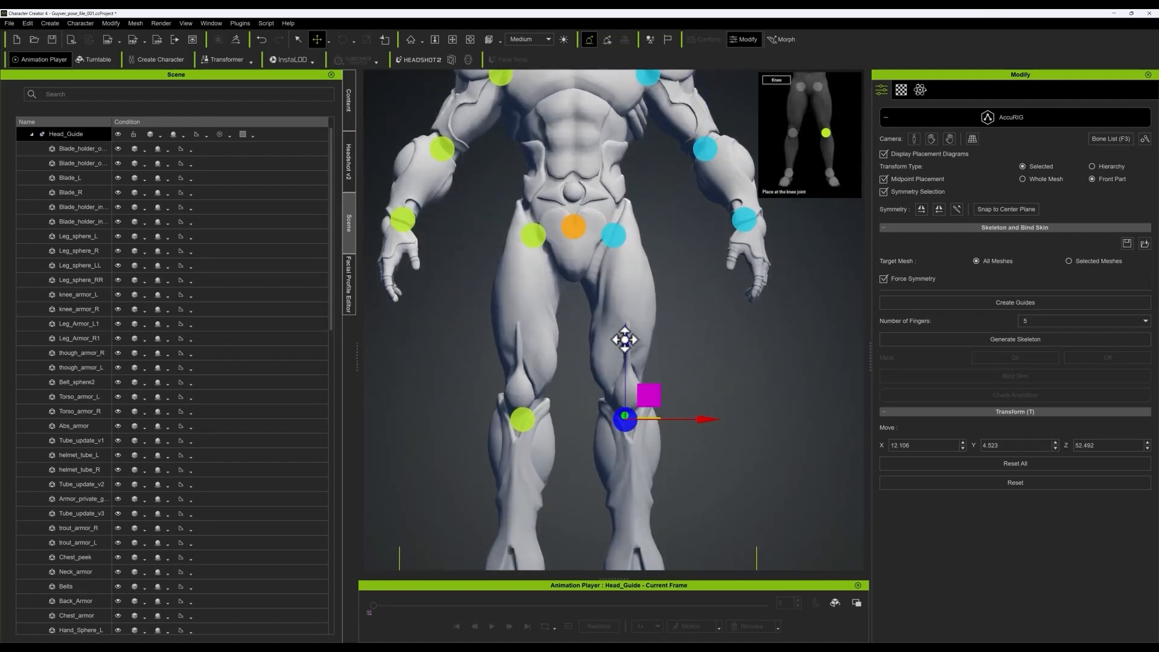
drag(624, 339, 623, 313)
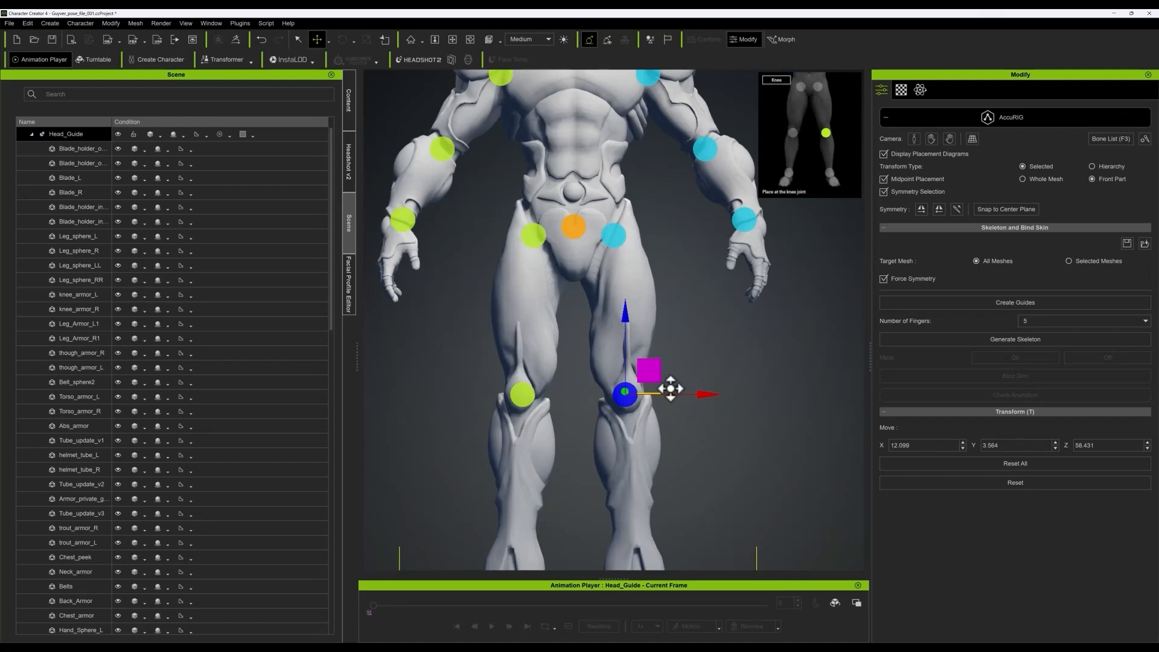
drag(711, 395, 714, 393)
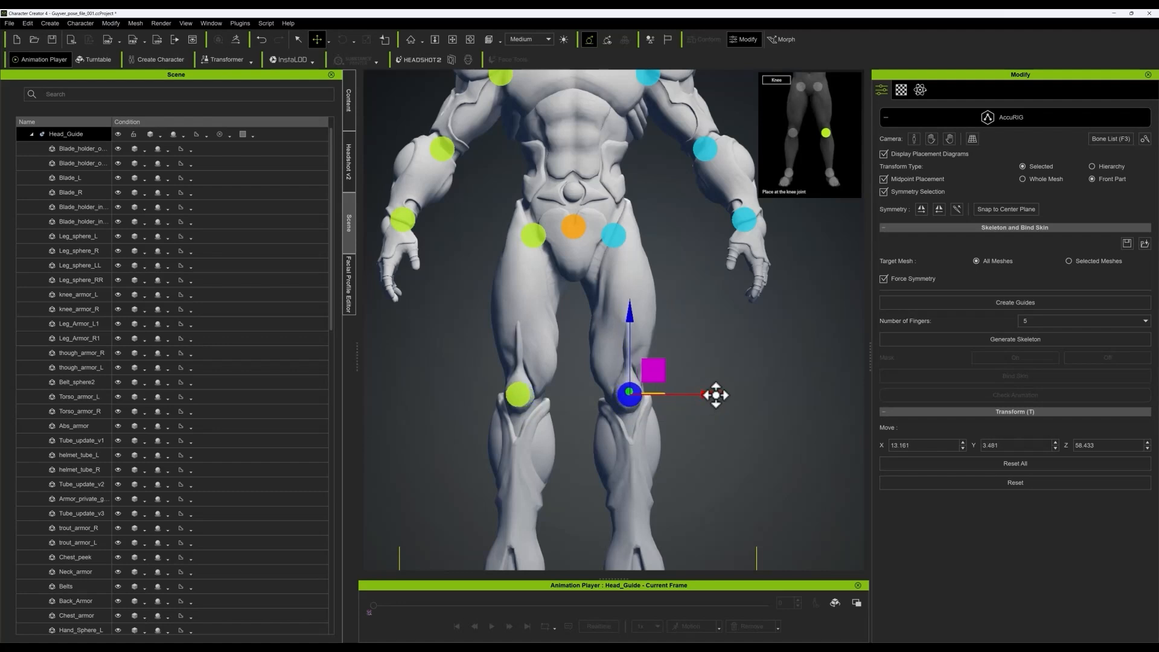
- Move the left ankle guide outward to about X 15.6, keeping symmetry
scroll(714, 392, down, 3)
click(630, 498)
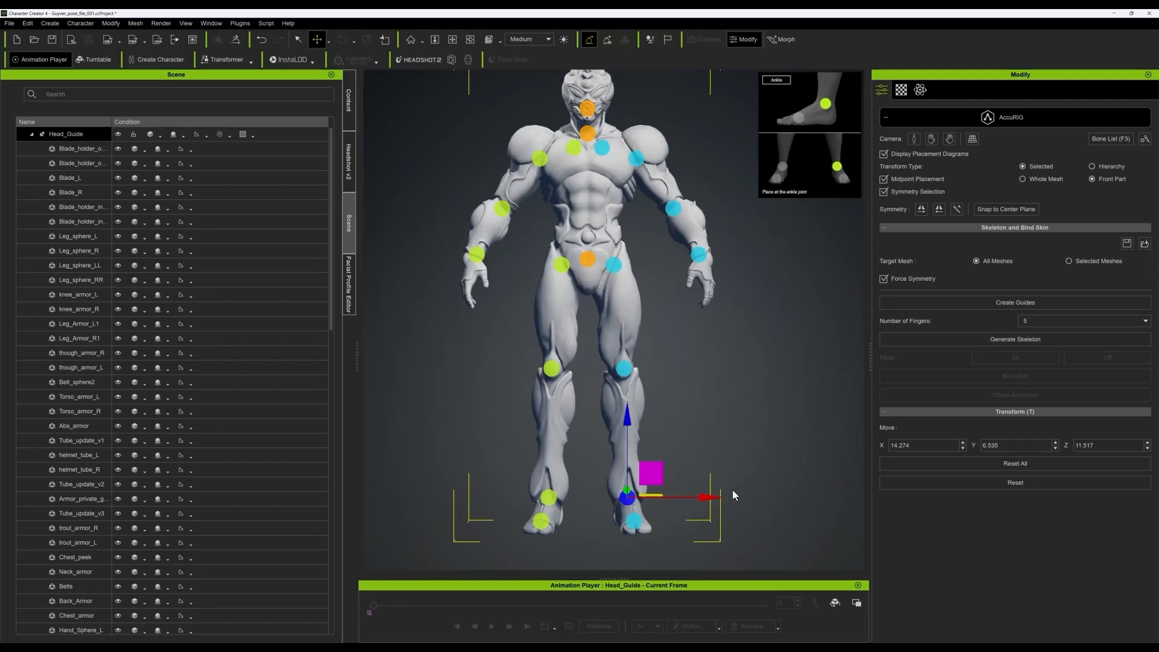
drag(707, 498, 712, 498)
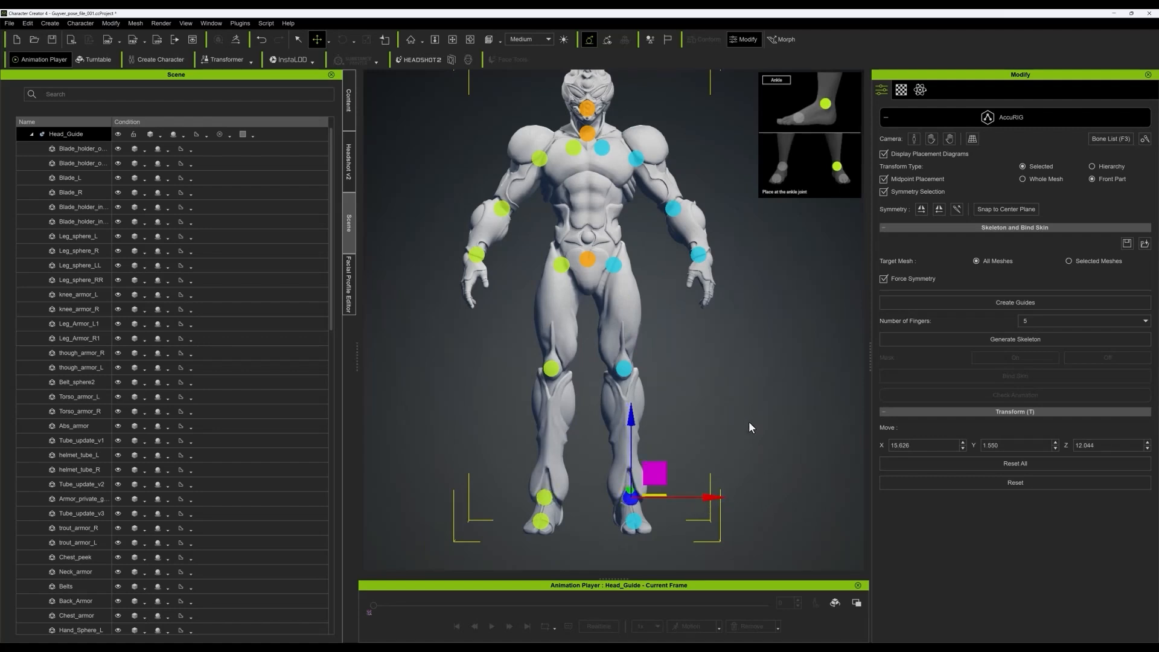
- Shift the left ankle guide back to about Y 8.7 in the side view, then outward to about X 14.5 in the front view
click(186, 24)
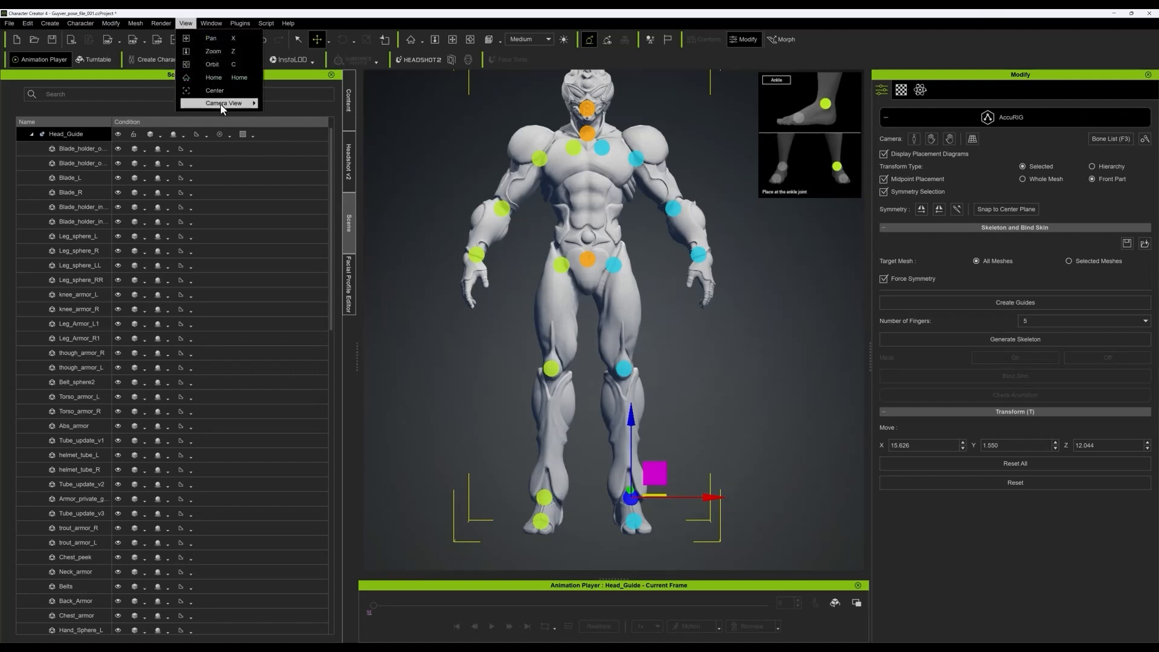
mouse_move(219, 104)
click(296, 116)
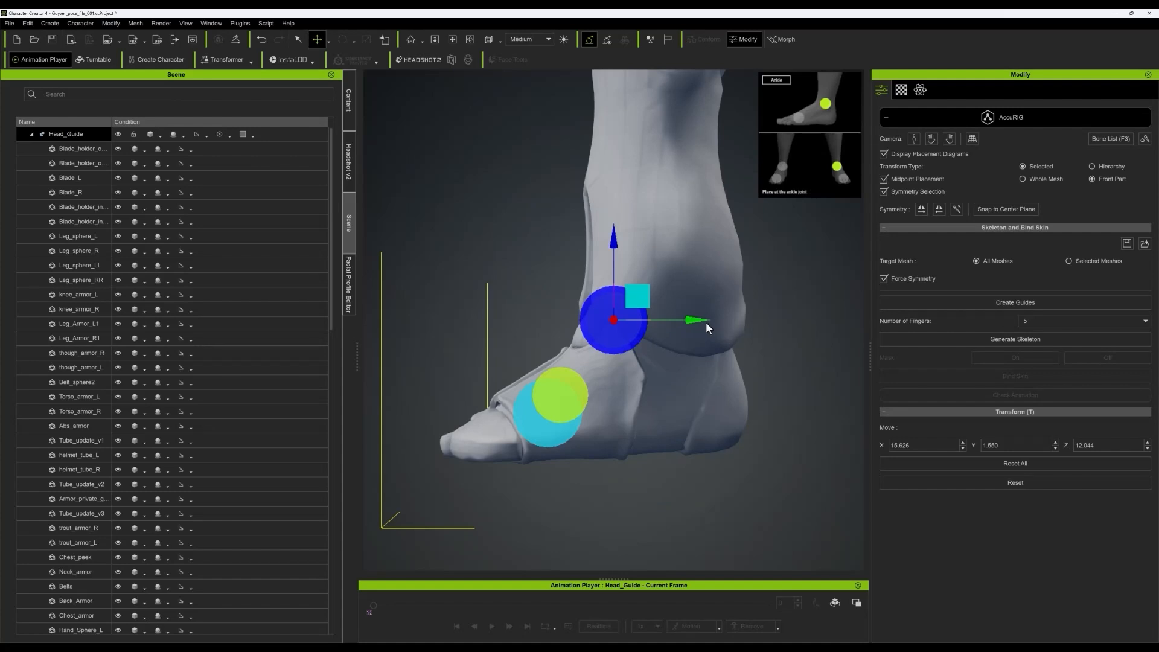
drag(699, 320, 779, 334)
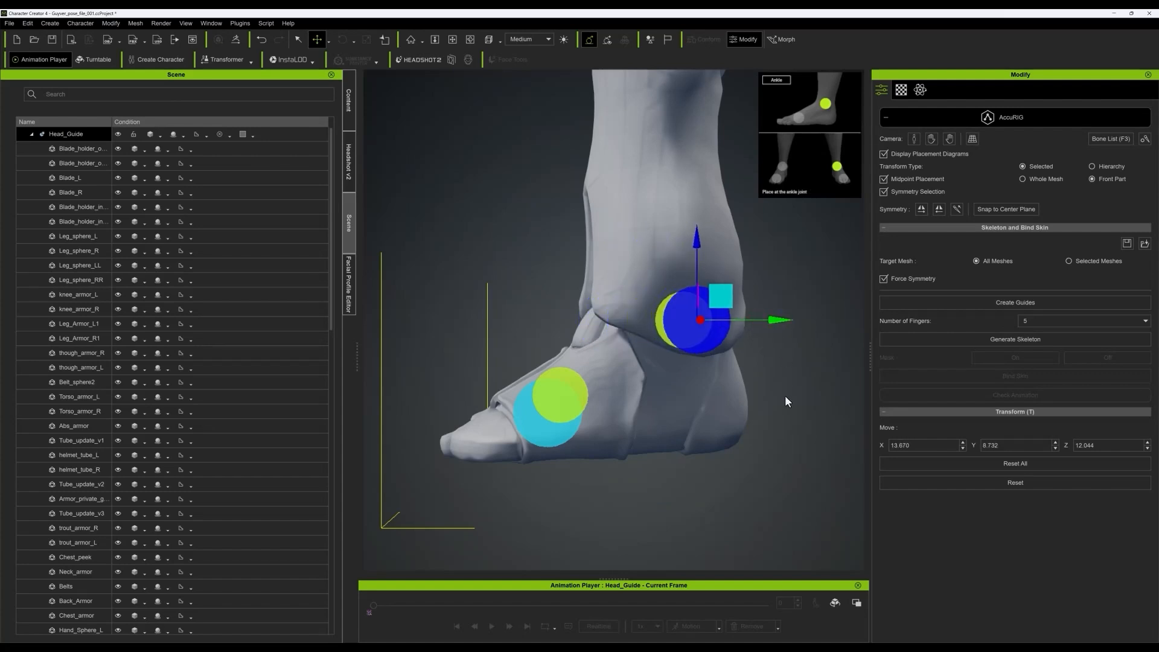
scroll(691, 430, down, 3)
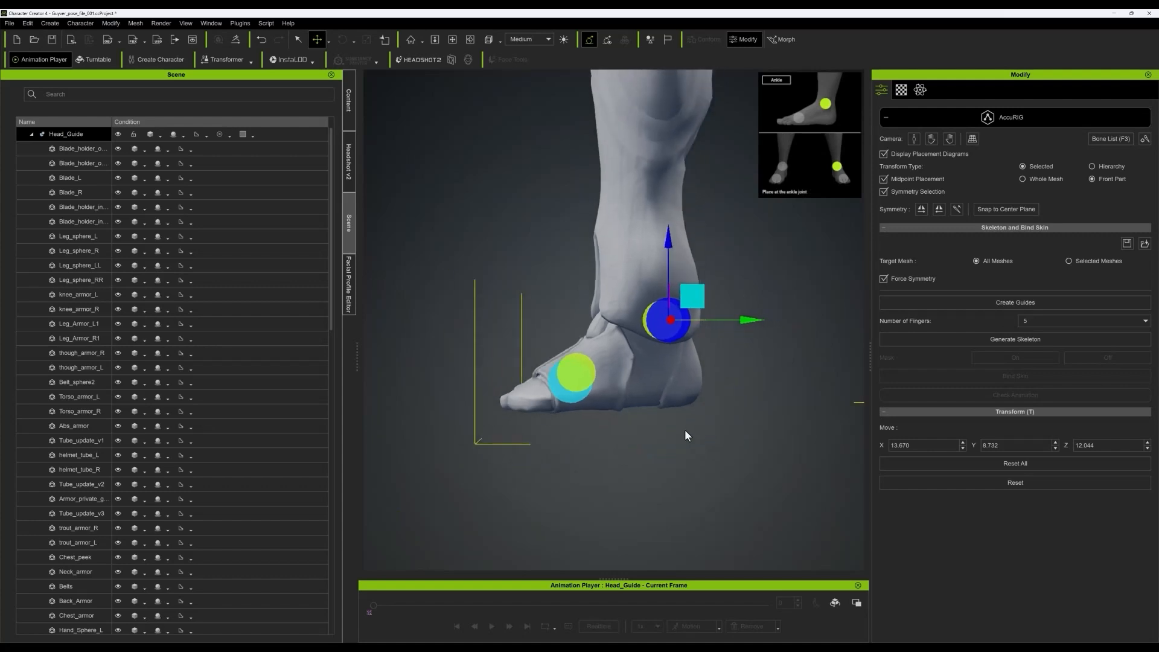
key(f)
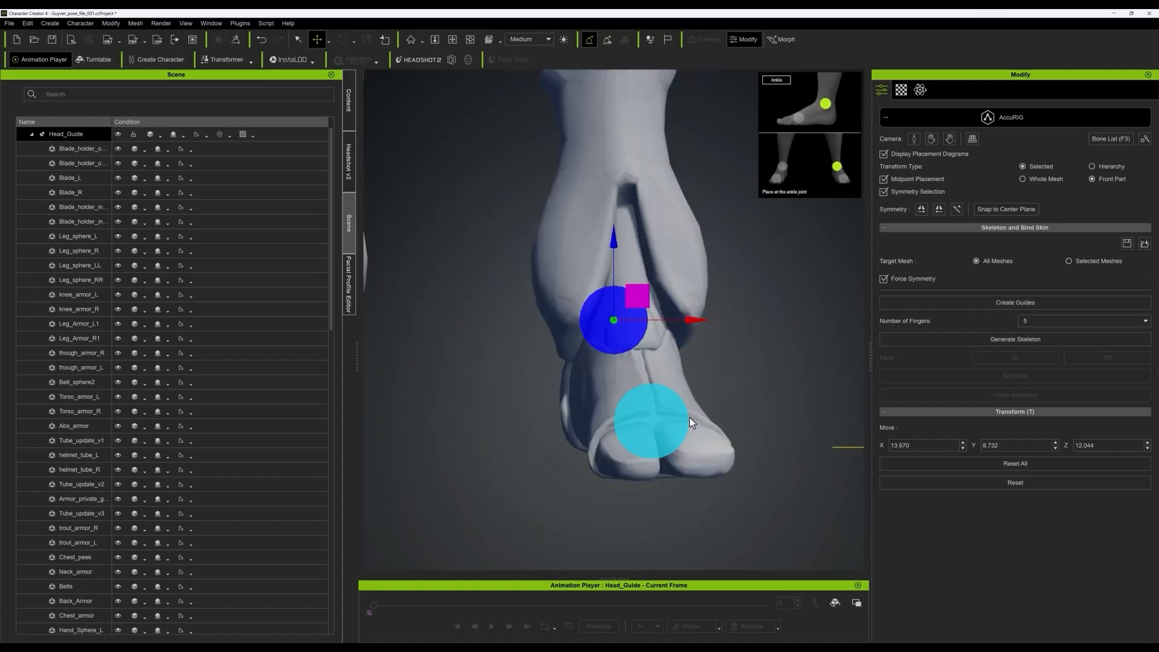
drag(696, 320, 712, 320)
- Lower the left toe base guide in the side view to about Z 3.2, keeping symmetry
click(662, 416)
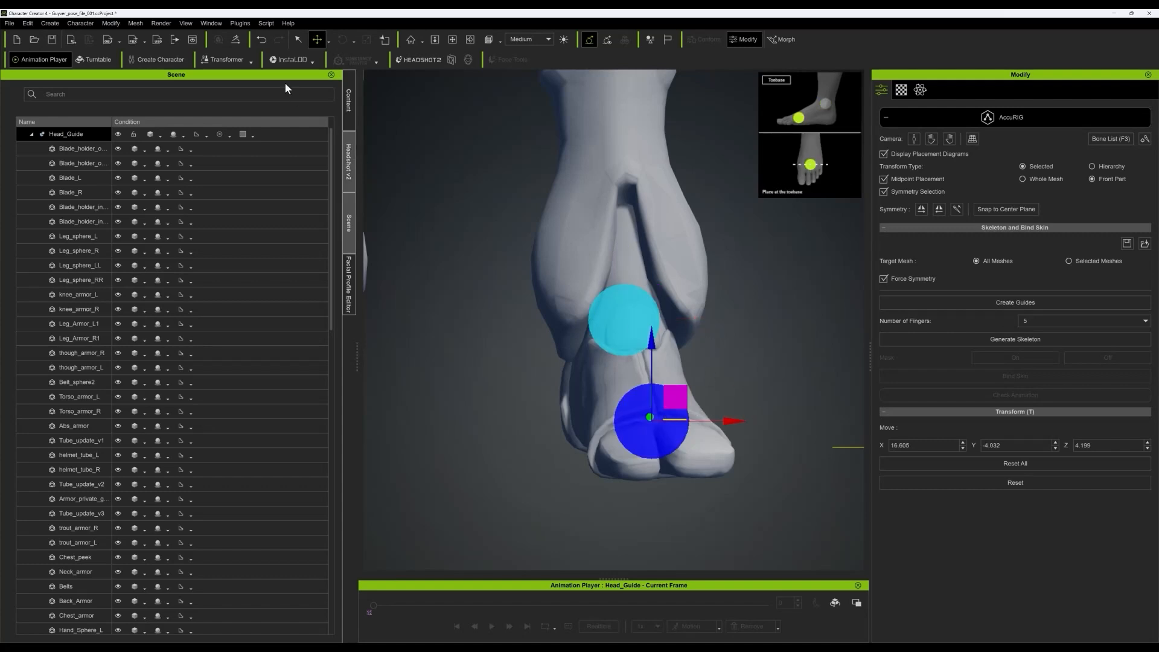
key(s)
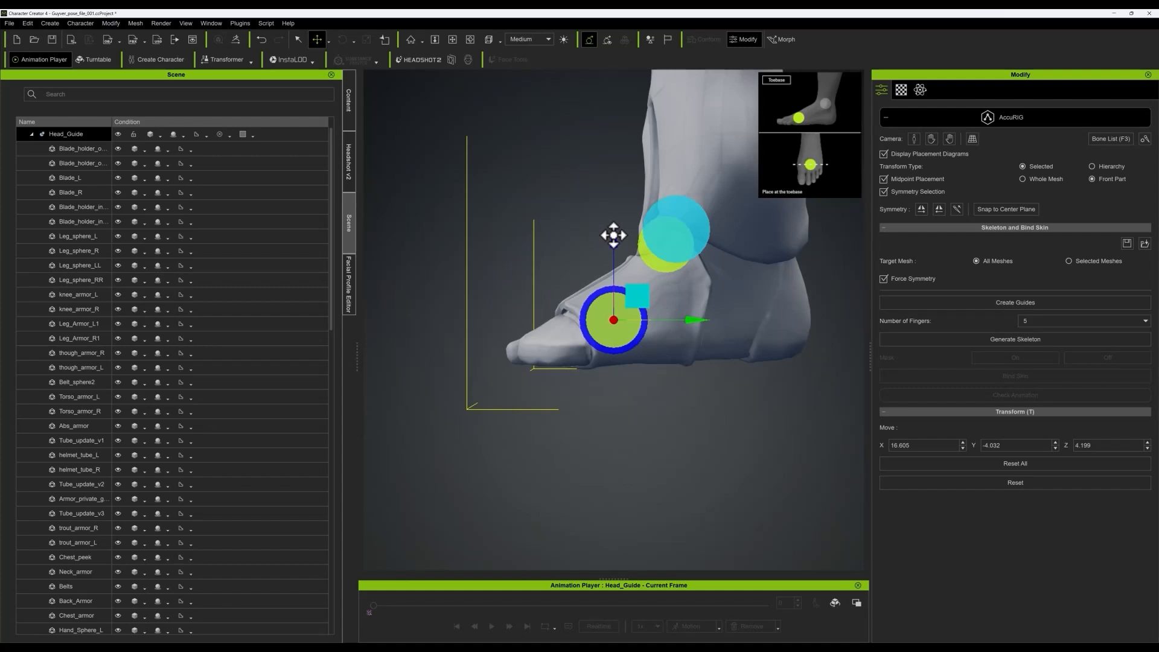
drag(613, 235, 611, 247)
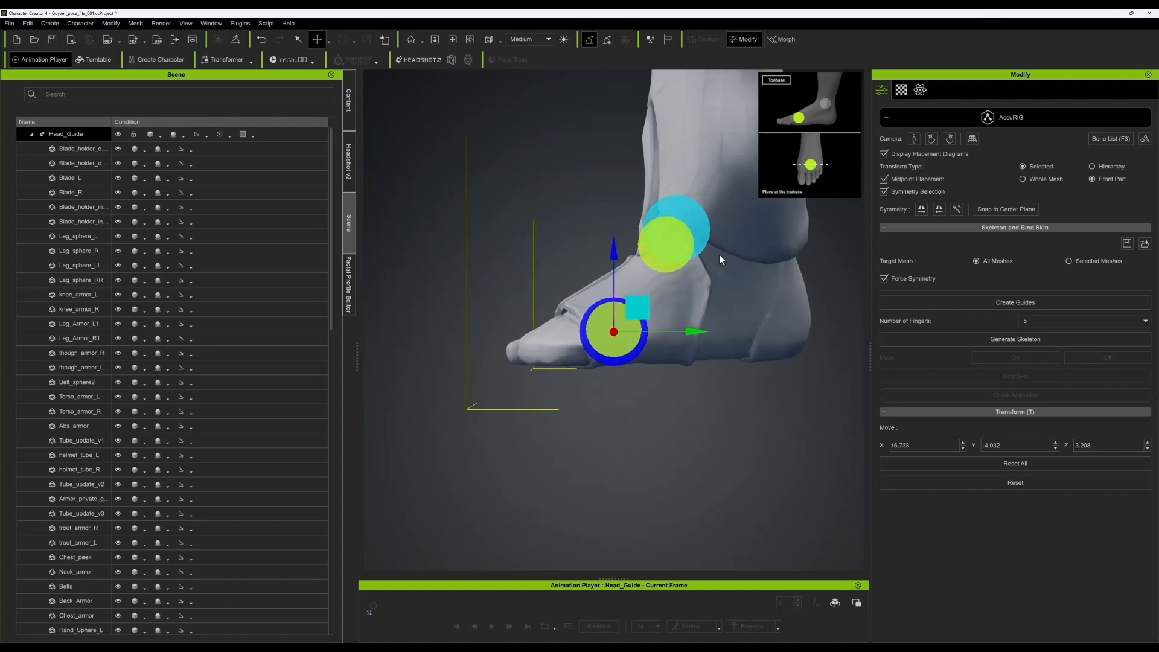
key(f)
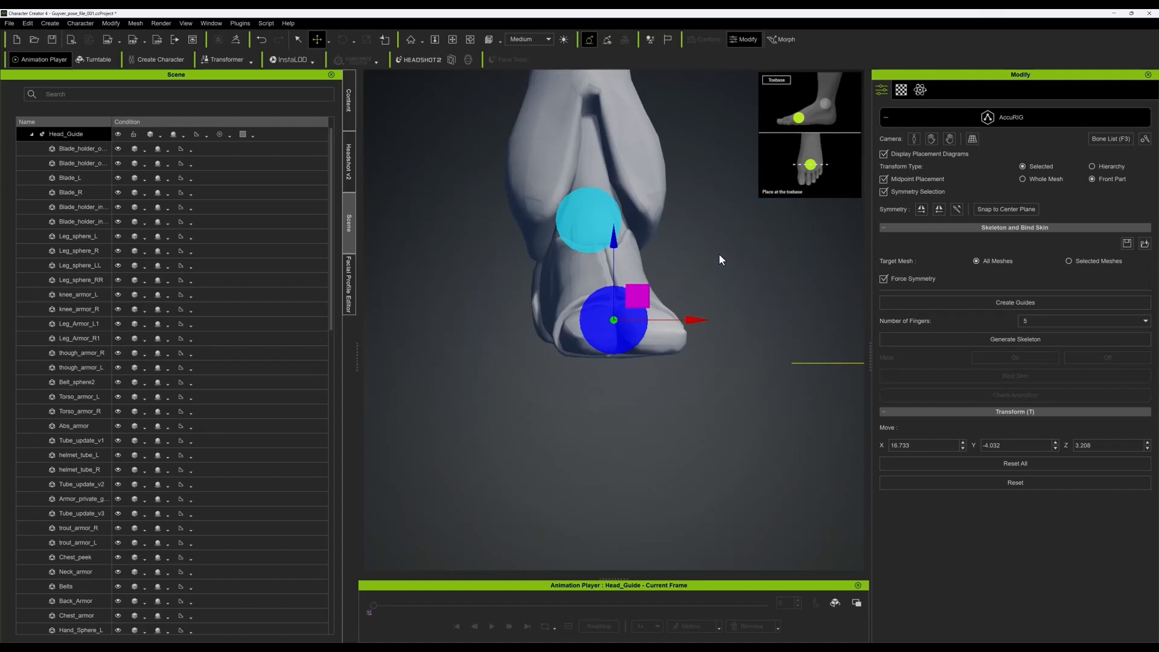
- Move the left ankle guide back in the side view to about Y 7.3, then lower it from the front to about Z 10.3
click(603, 216)
key(l)
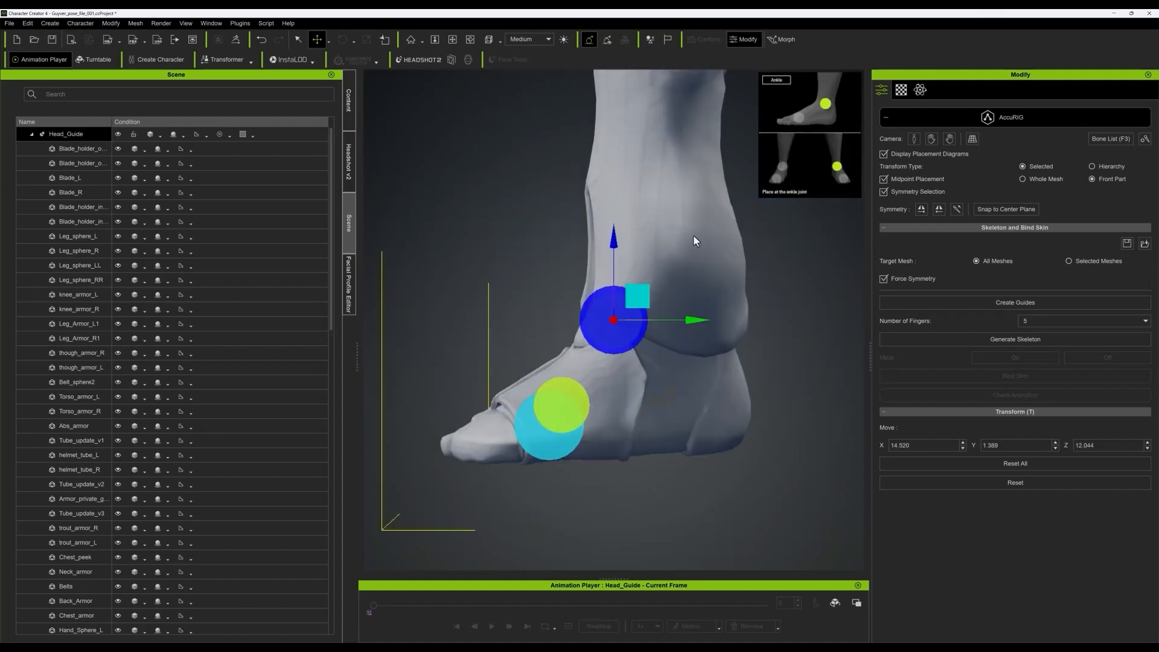
drag(699, 319, 766, 320)
scroll(730, 362, down, 5)
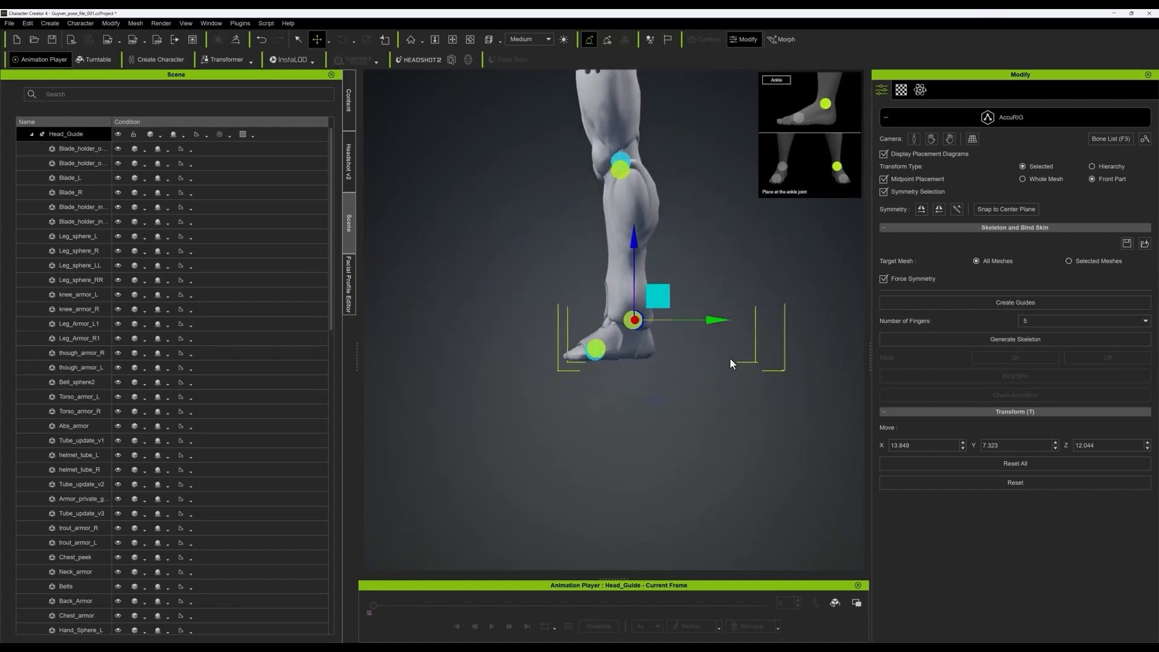
middle_drag(605, 422, 678, 429)
right_drag(677, 429, 839, 431)
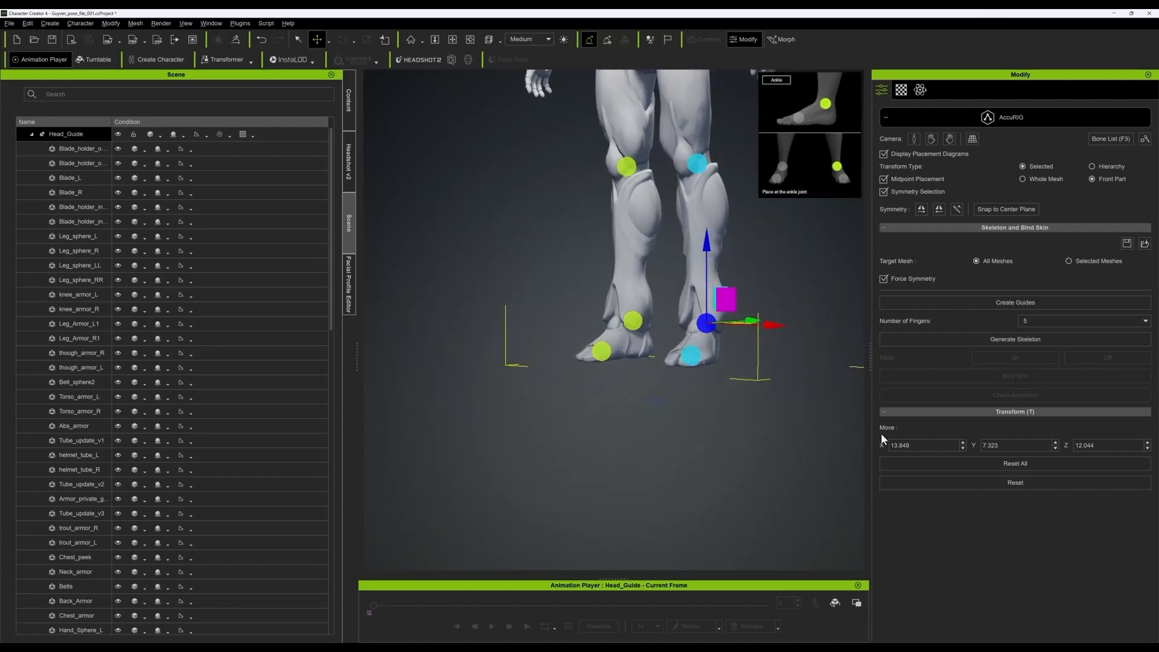
scroll(810, 295, down, 3)
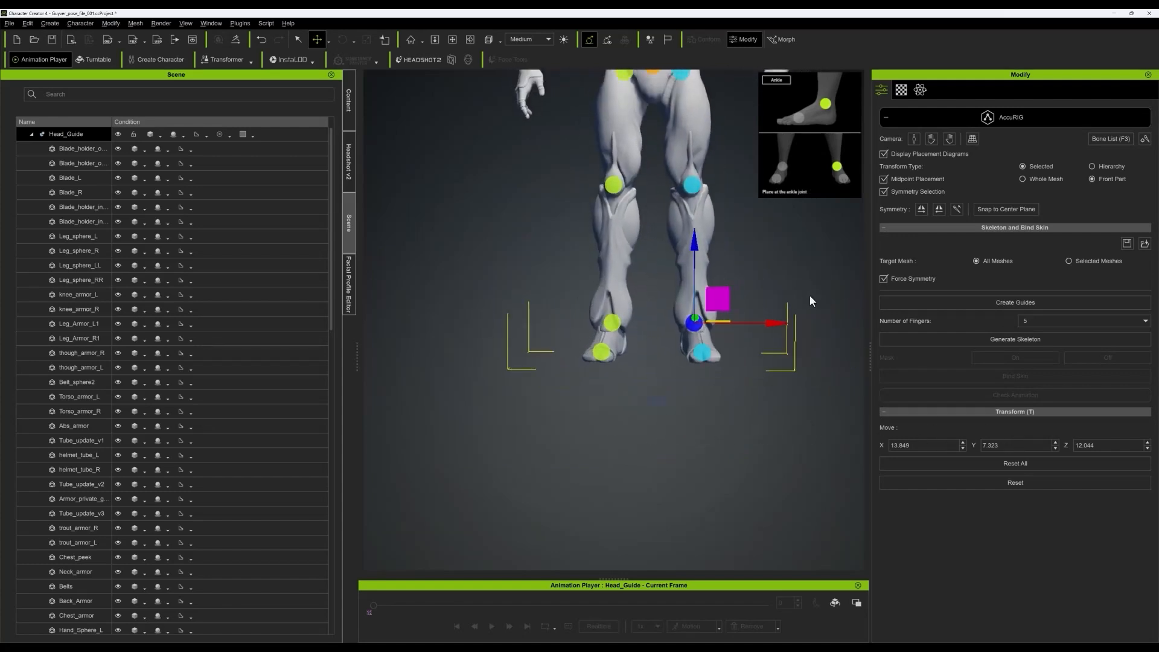
scroll(748, 391, down, 4)
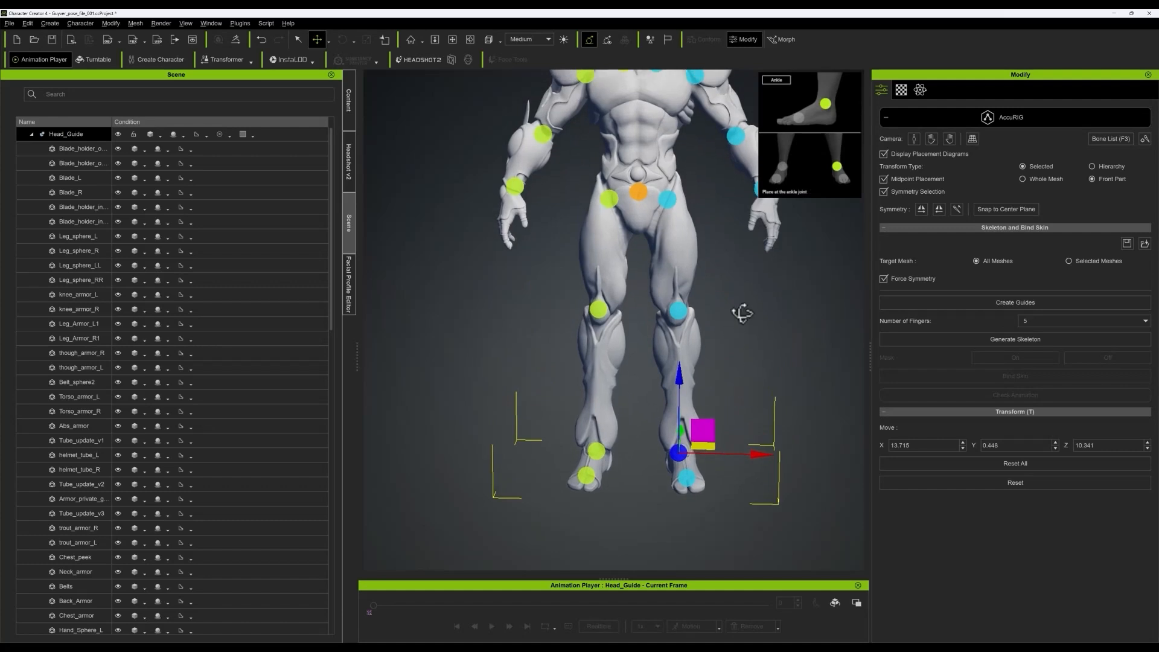
- Raise the pelvis guide to about Z 102.2 and move the left hip guide inward to about X 8.6, keeping symmetry
click(639, 188)
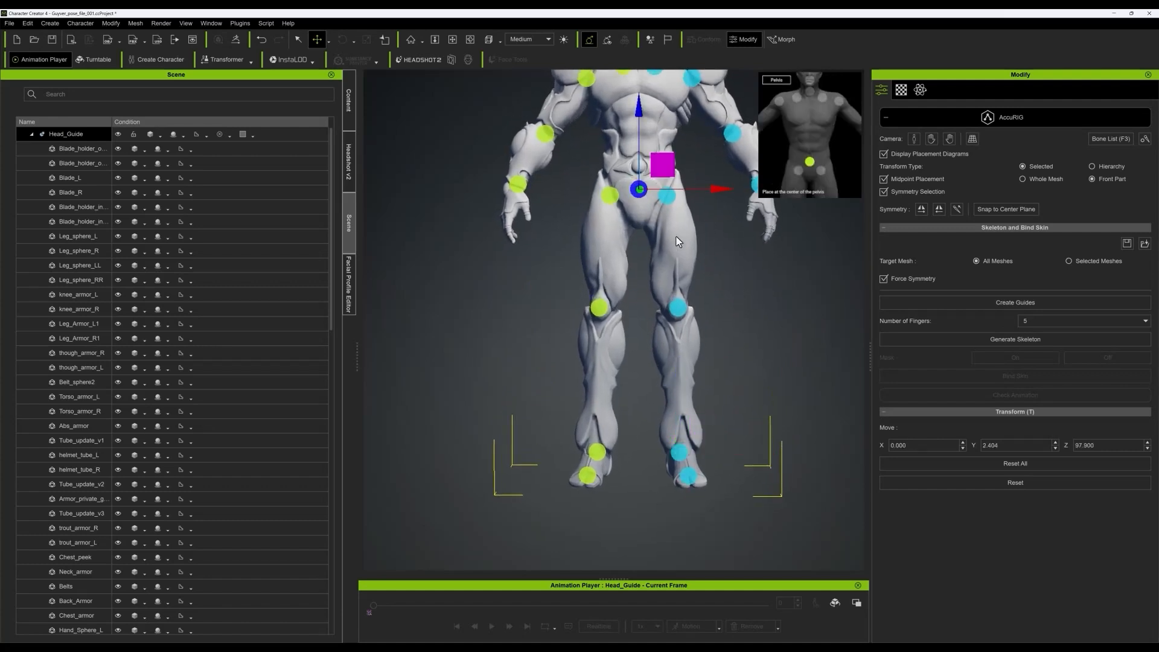
scroll(637, 194, up, 2)
middle_drag(758, 237, 734, 316)
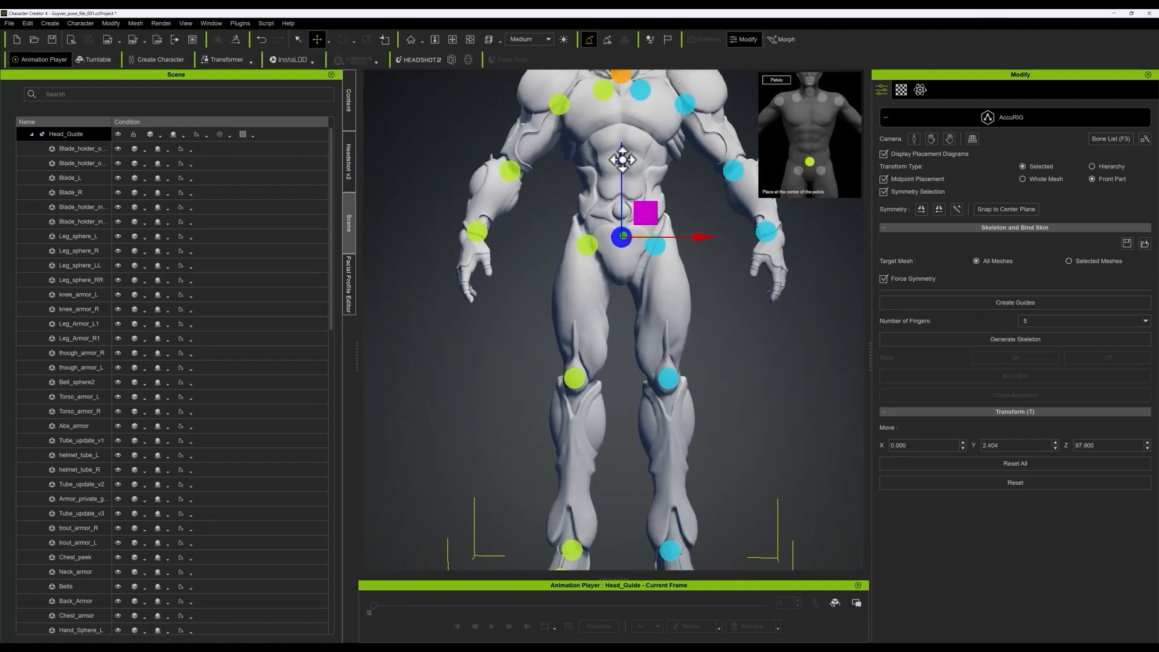
drag(623, 155, 624, 132)
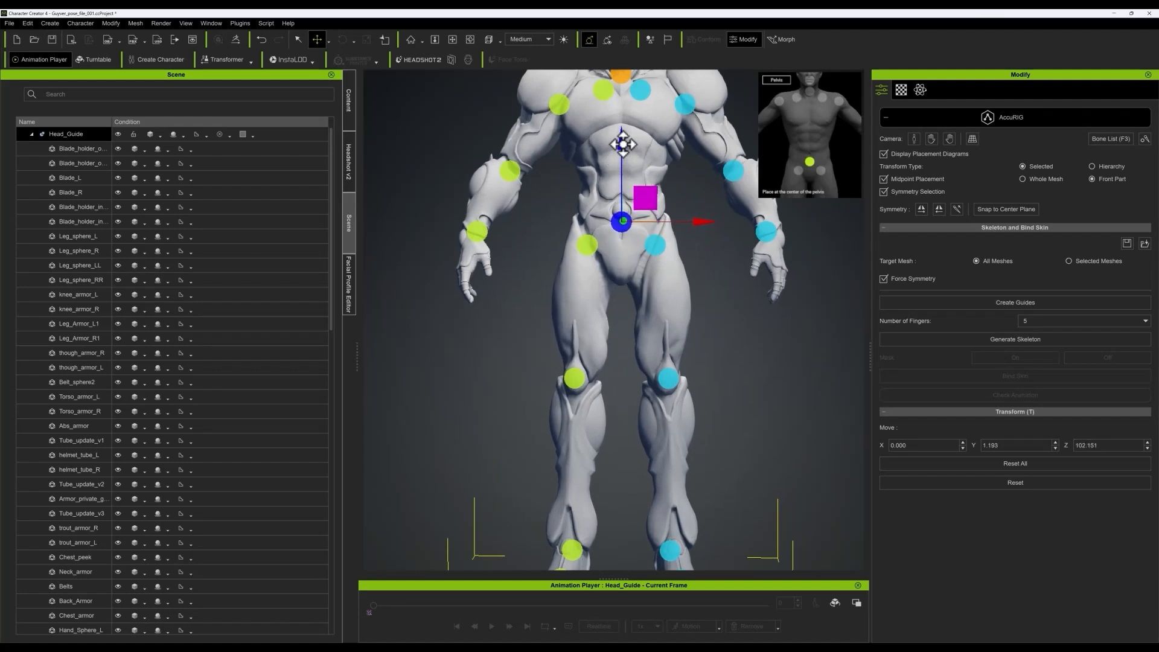
click(659, 248)
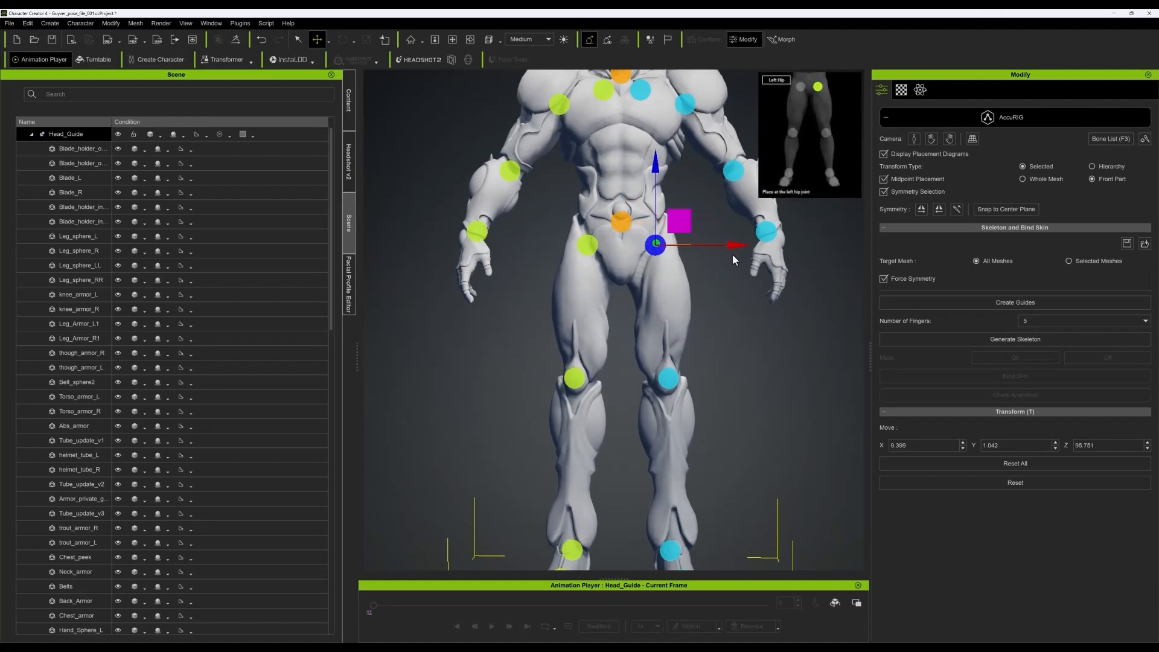
drag(737, 246, 735, 246)
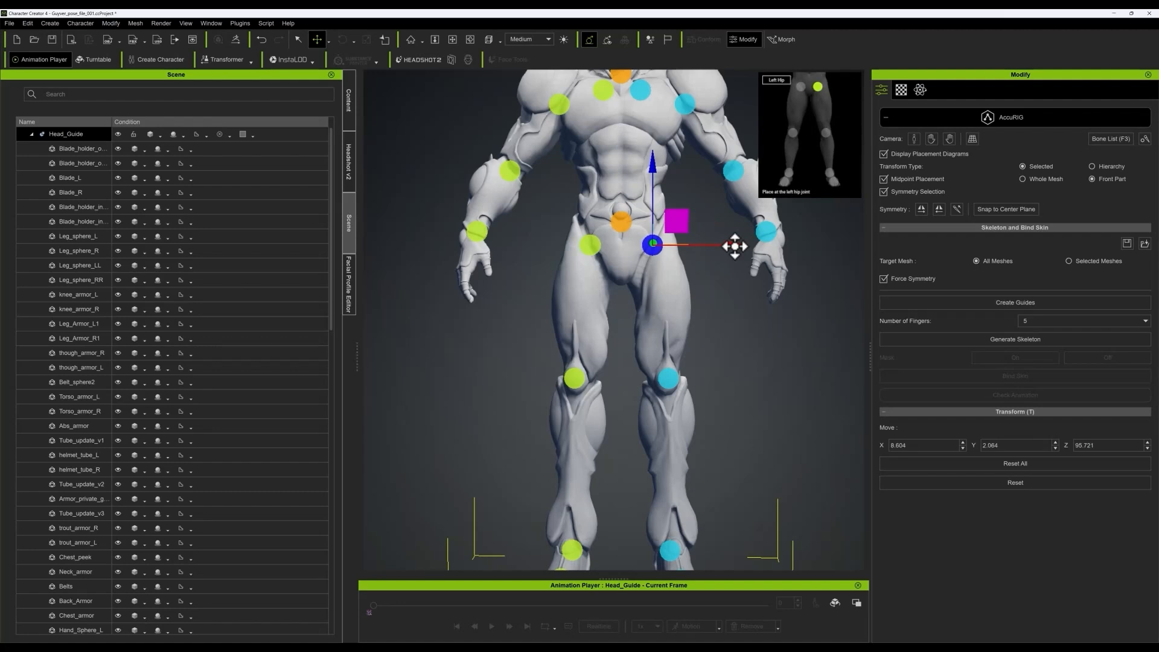
- Raise the pelvis guide further to about Z 103.7
click(627, 225)
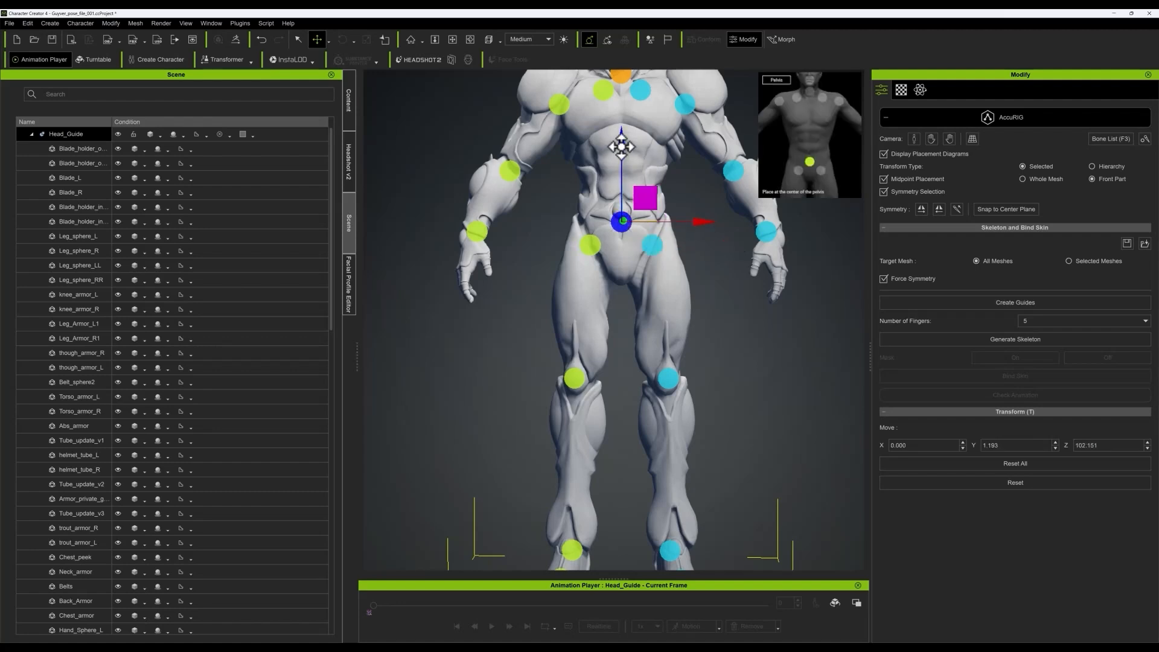
drag(619, 148, 620, 141)
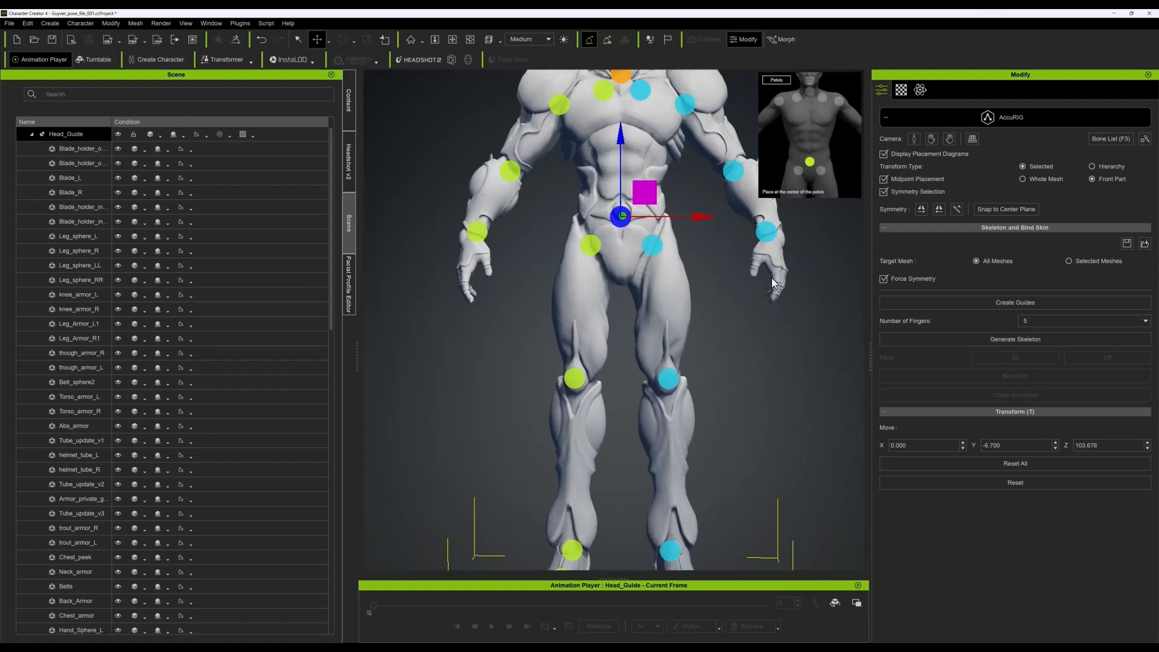
scroll(765, 268, down, 5)
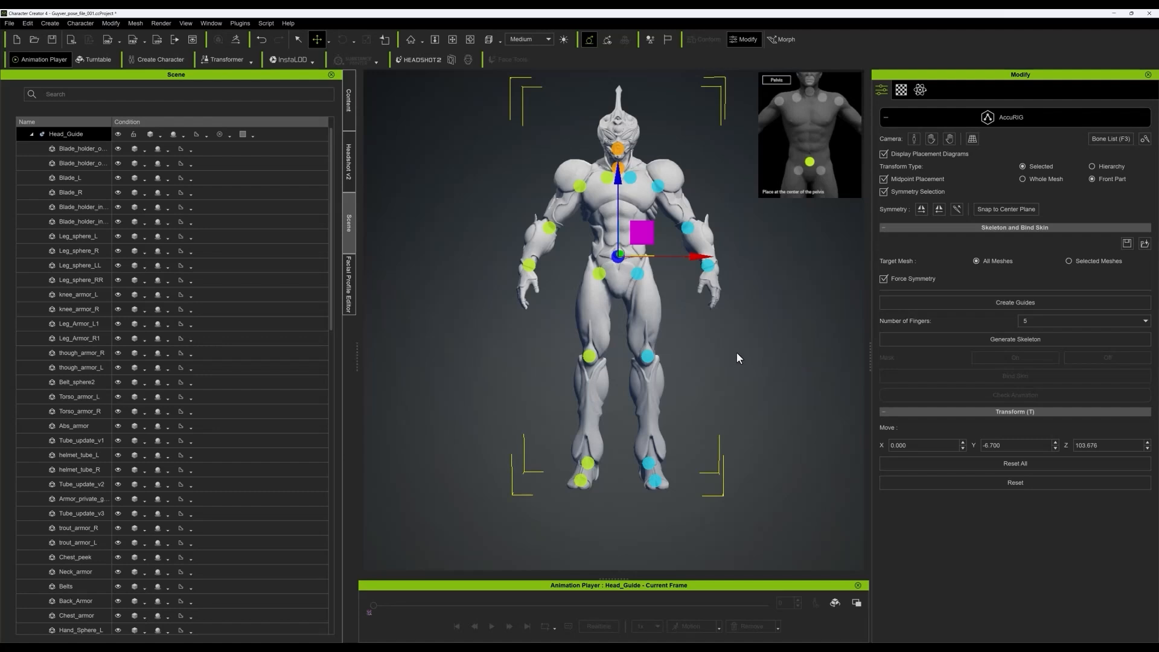
scroll(738, 350, up, 3)
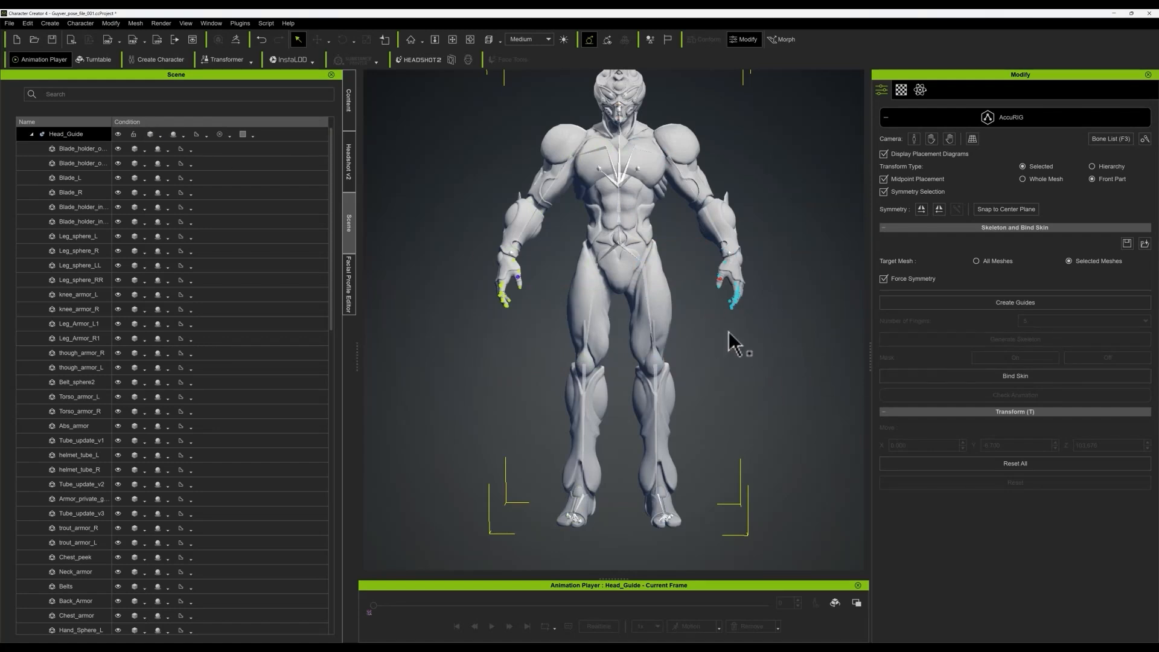
scroll(694, 290, up, 4)
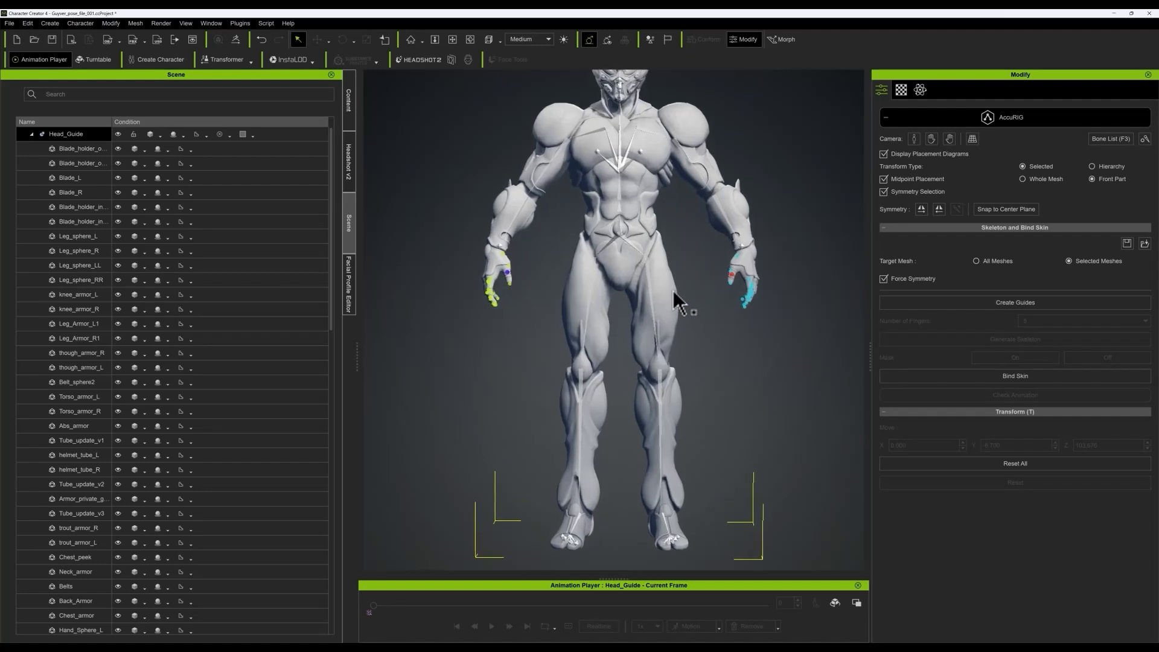
scroll(688, 296, down, 2)
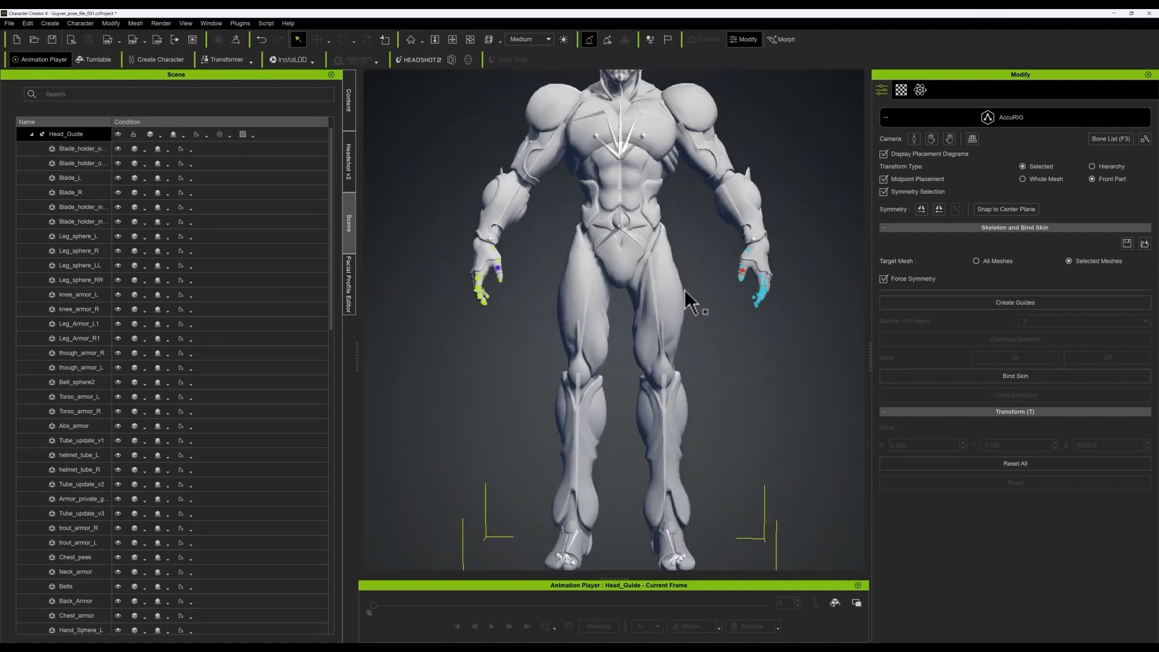
scroll(682, 289, down, 1)
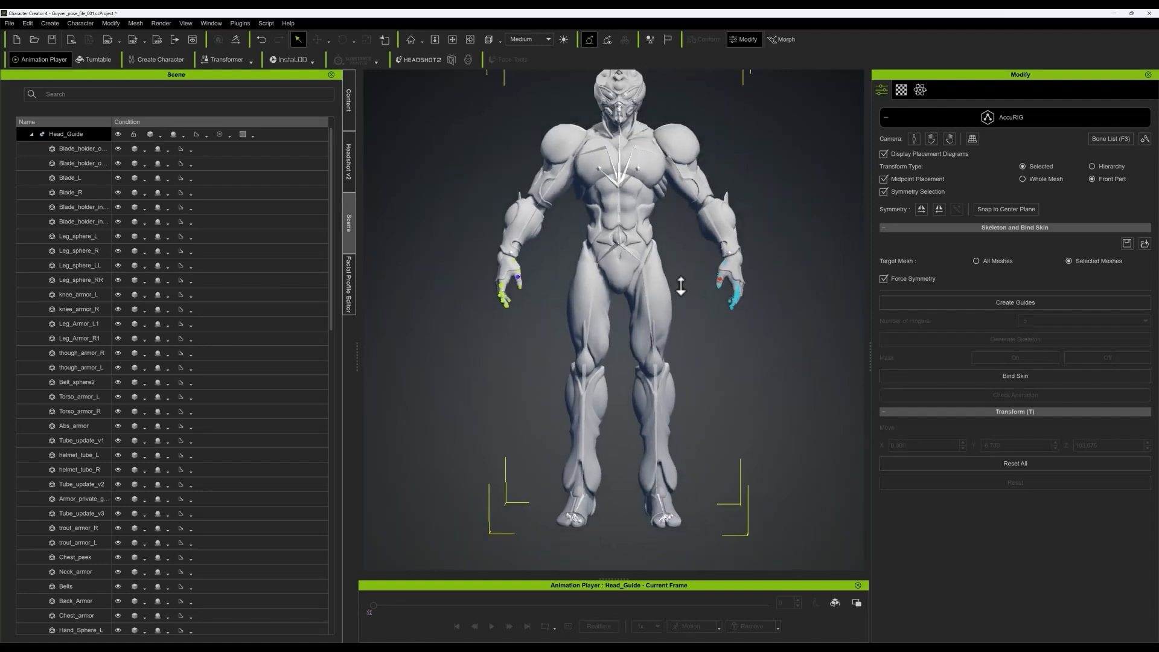
scroll(685, 293, up, 3)
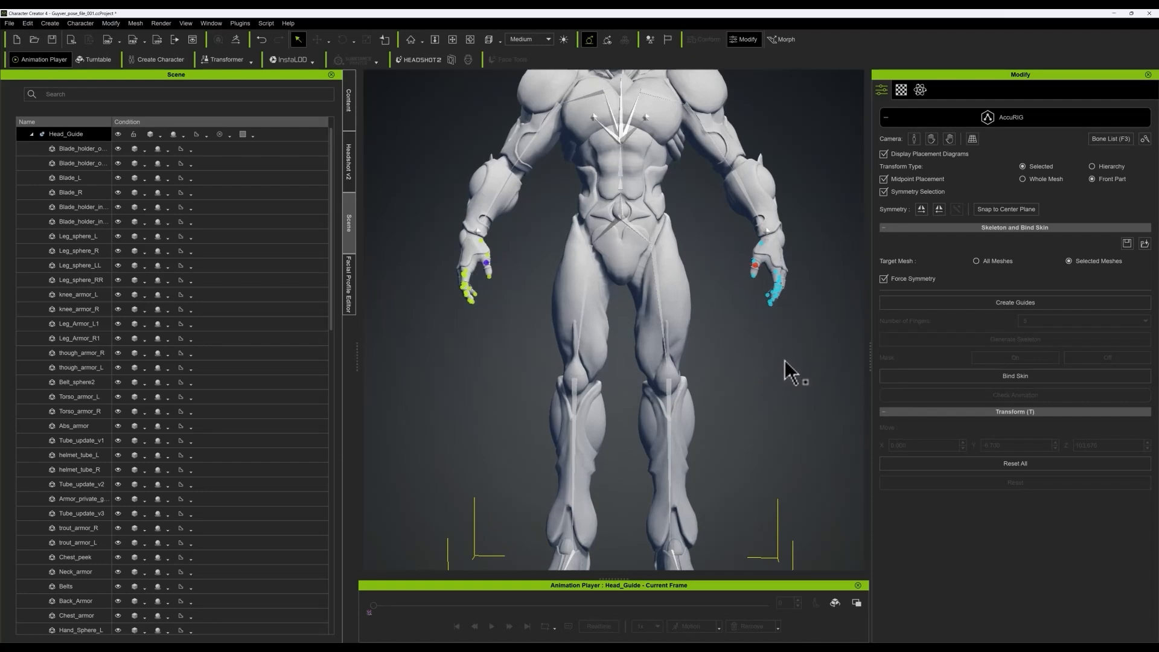
- Move the left thumb's middle joint guide up and outward to about X 37.3, Y -5.3, Z 92.2, keeping symmetry
right_drag(789, 361, 681, 363)
scroll(732, 346, up, 5)
middle_drag(734, 339, 622, 374)
drag(763, 391, 676, 357)
right_drag(676, 357, 815, 383)
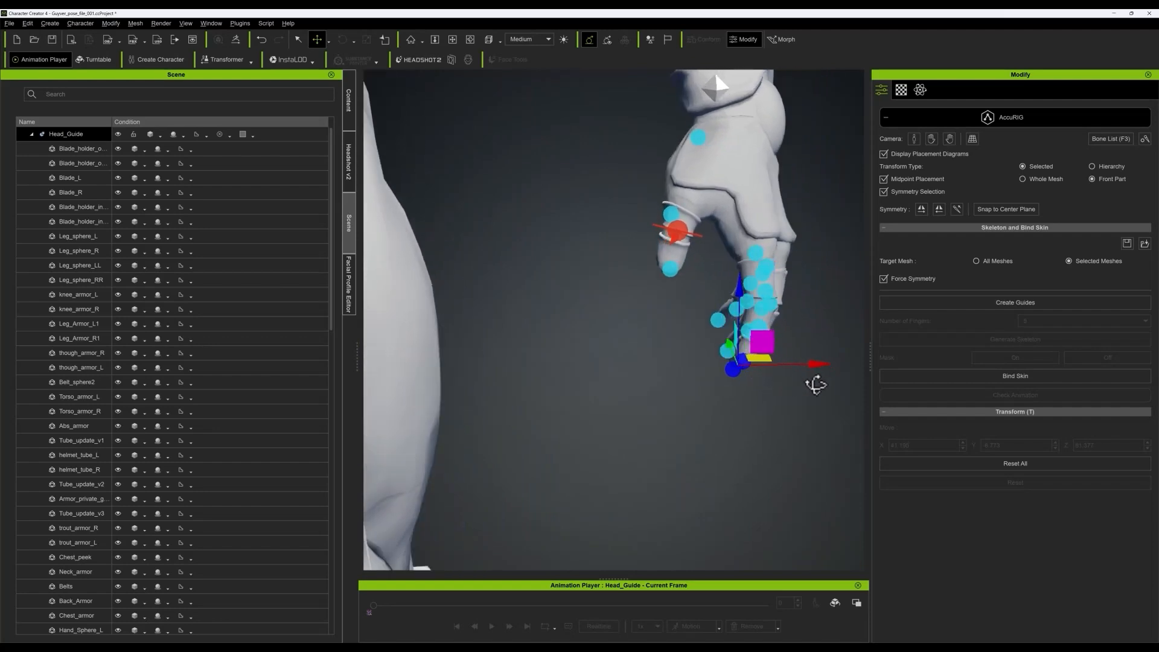
middle_drag(676, 326, 660, 362)
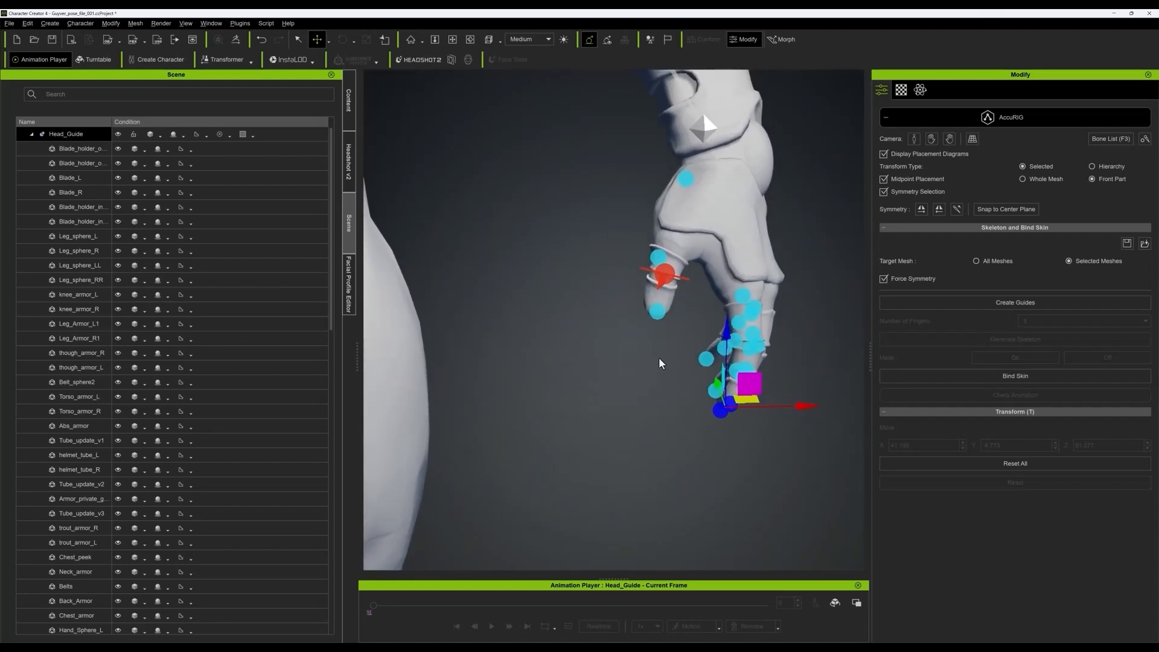
click(658, 260)
drag(686, 233, 708, 211)
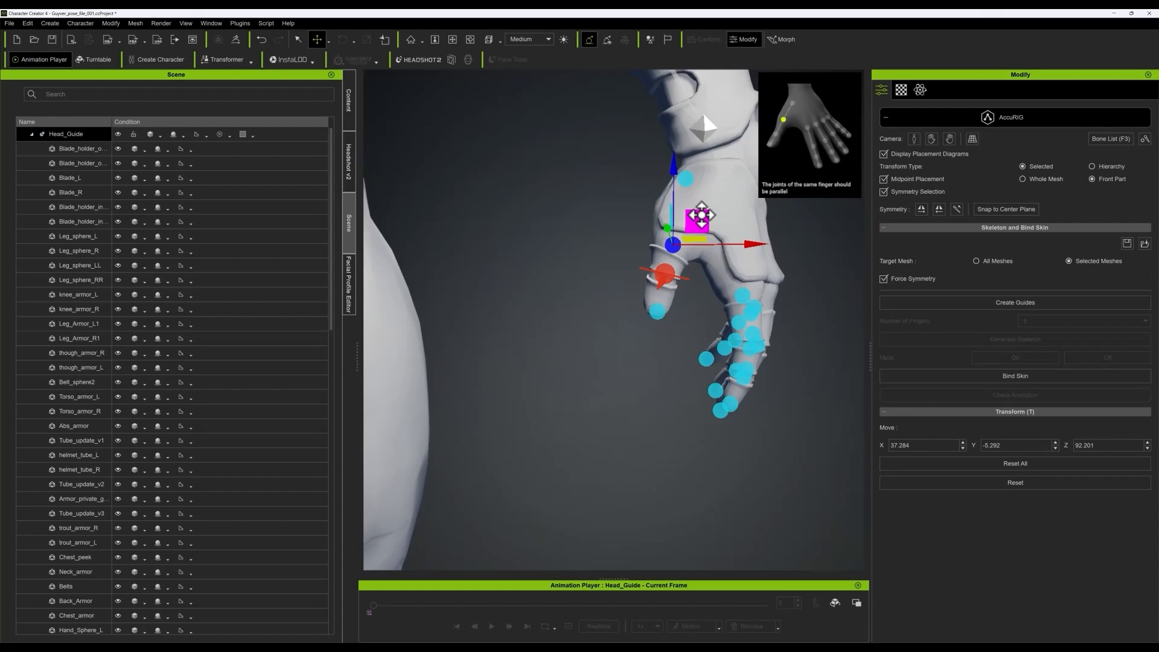
- Move the left thumb's distal joint guide to about X 36.5, Z 90.0 and its base guide to about X 38.6, Z 95.7
click(665, 276)
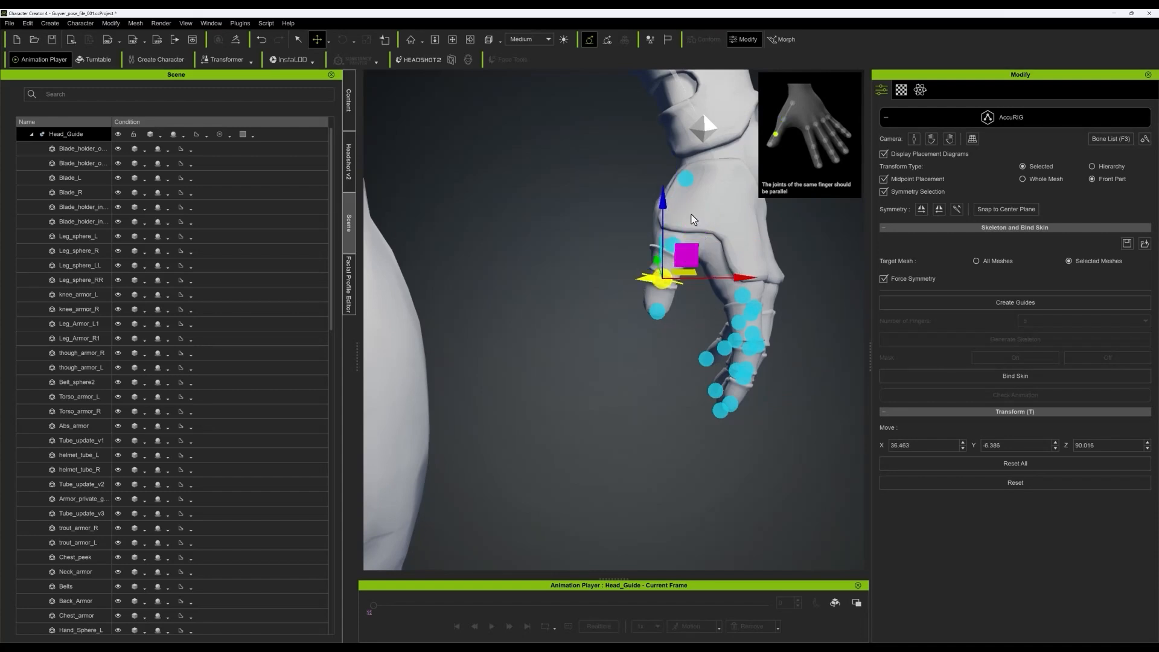
click(688, 181)
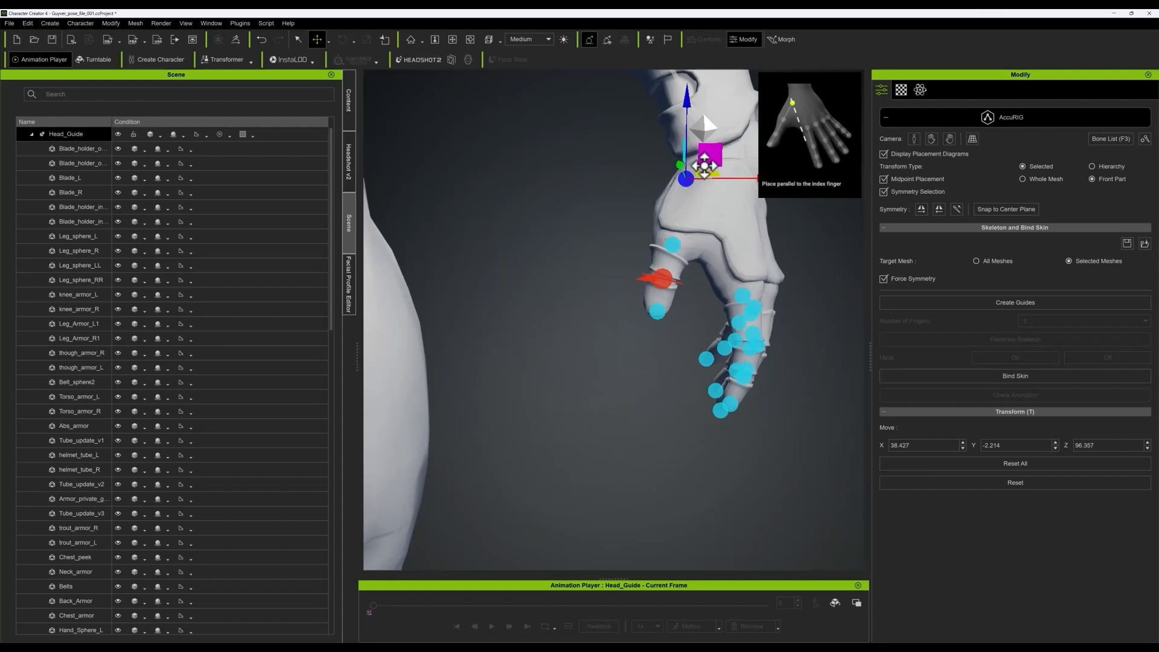
drag(717, 148, 721, 154)
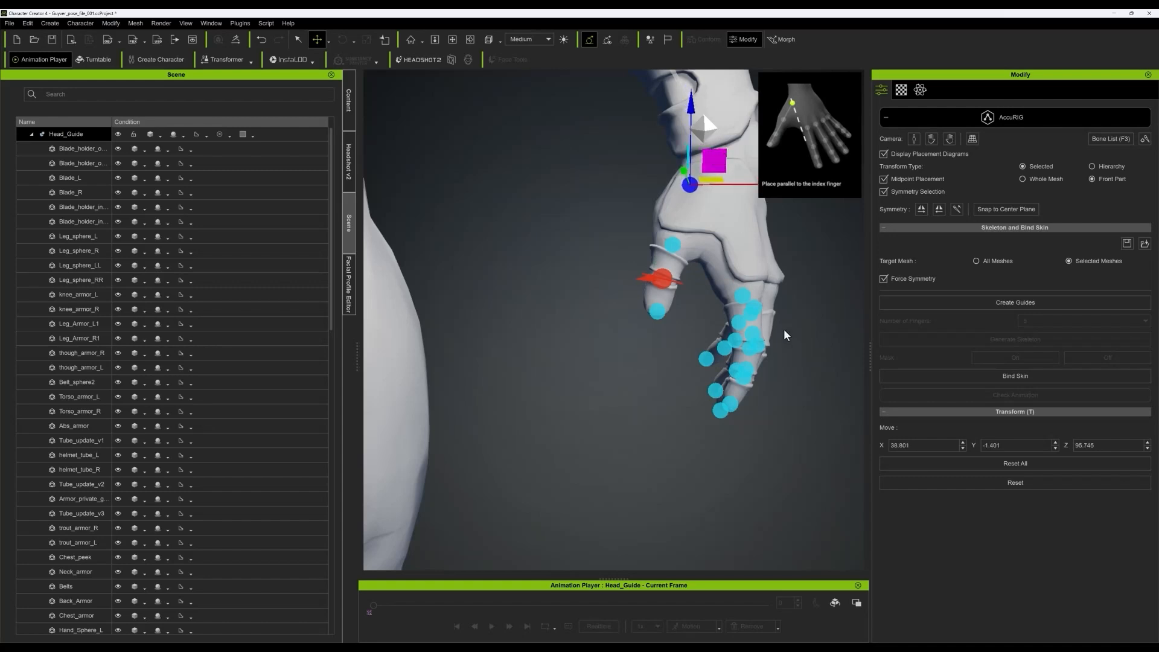
- Raise the left index finger's base guide to the knuckle at about X 41.5, Y -6.1, Z 89.8
middle_drag(800, 367, 767, 344)
right_drag(825, 373, 577, 263)
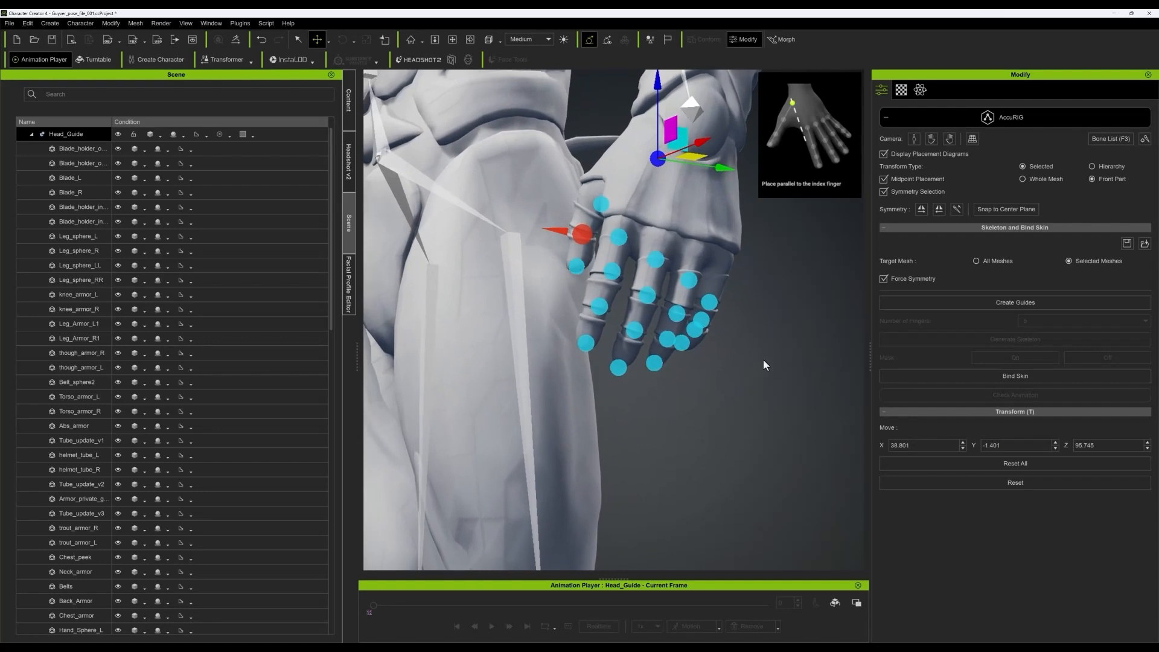
scroll(766, 363, up, 1)
middle_drag(776, 362, 802, 386)
right_drag(802, 387, 807, 388)
click(659, 251)
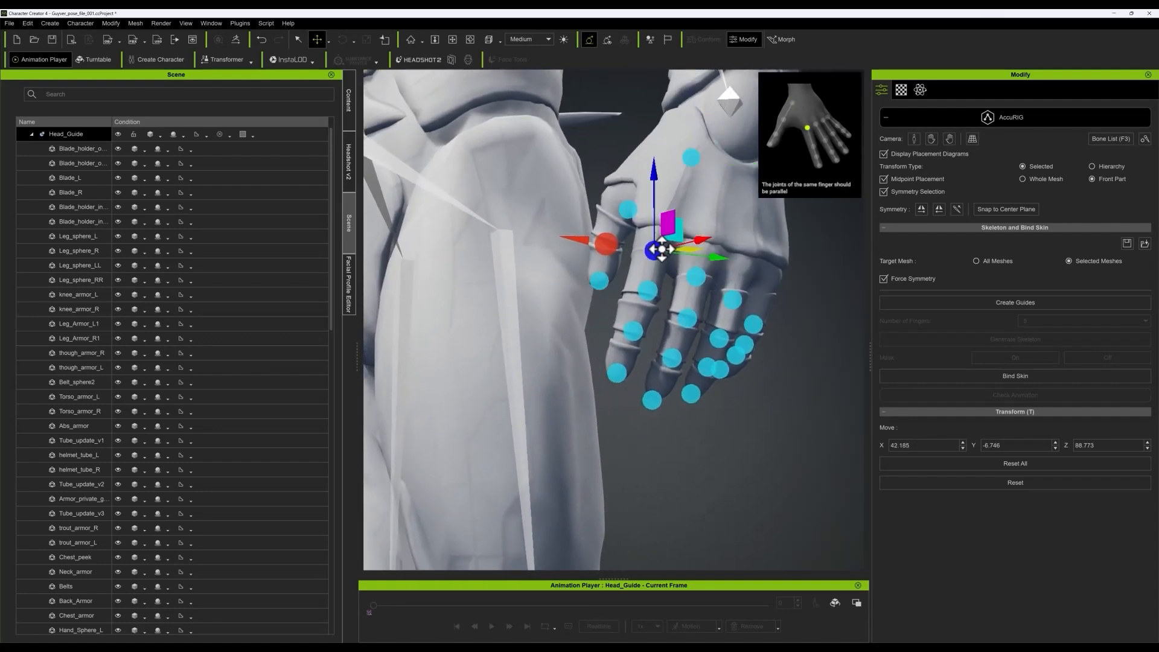
drag(654, 251, 682, 215)
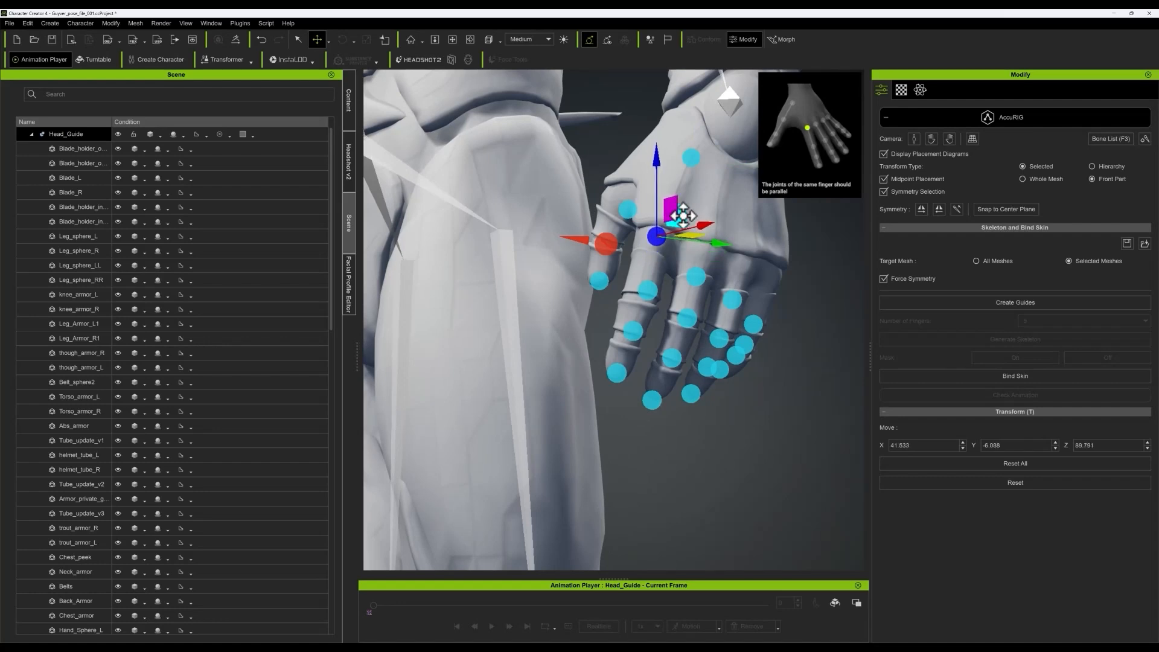
- Raise the left middle finger's base guide to about Z 88.7 and the ring finger's base guide to about Z 87.5
click(698, 278)
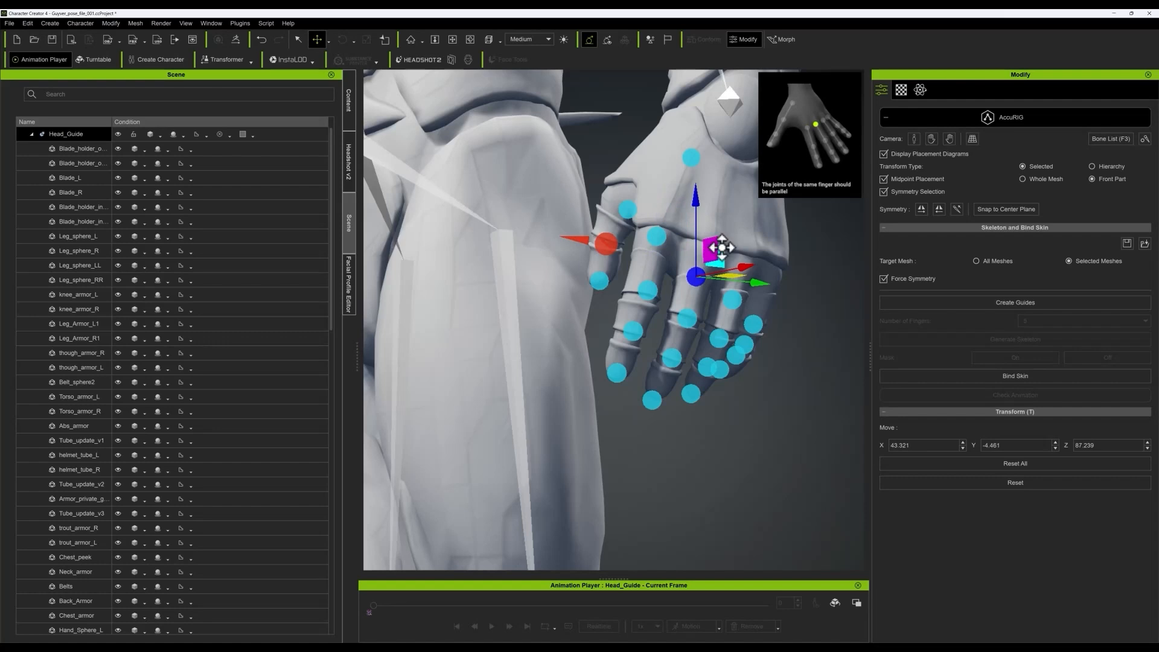
drag(722, 248, 730, 260)
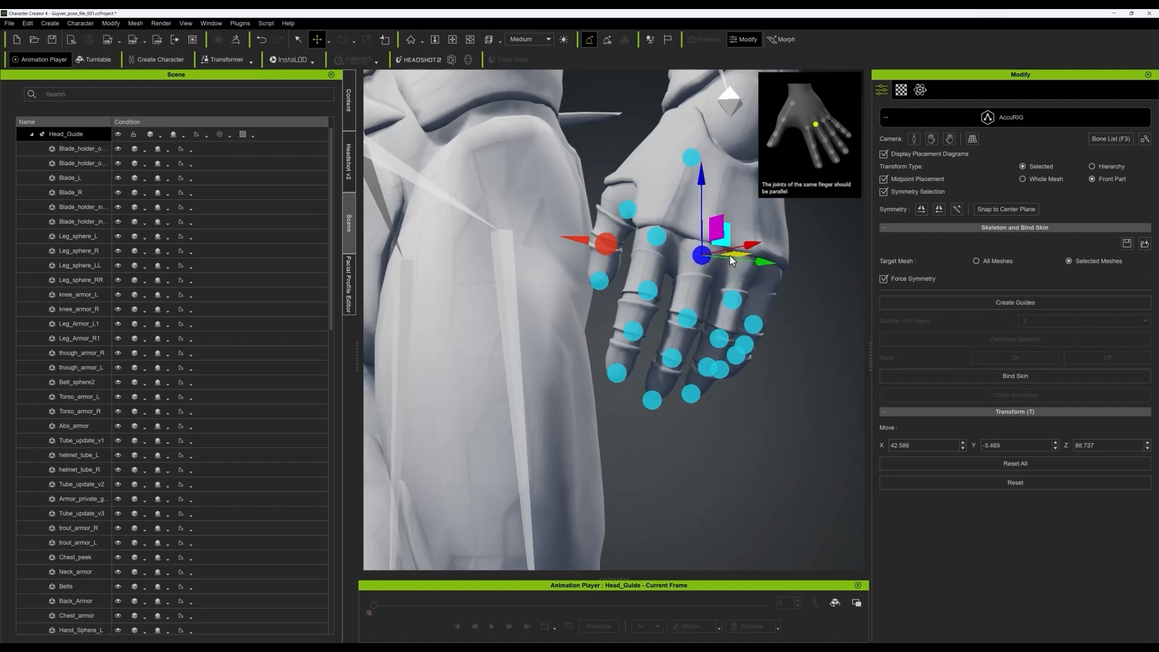
click(732, 299)
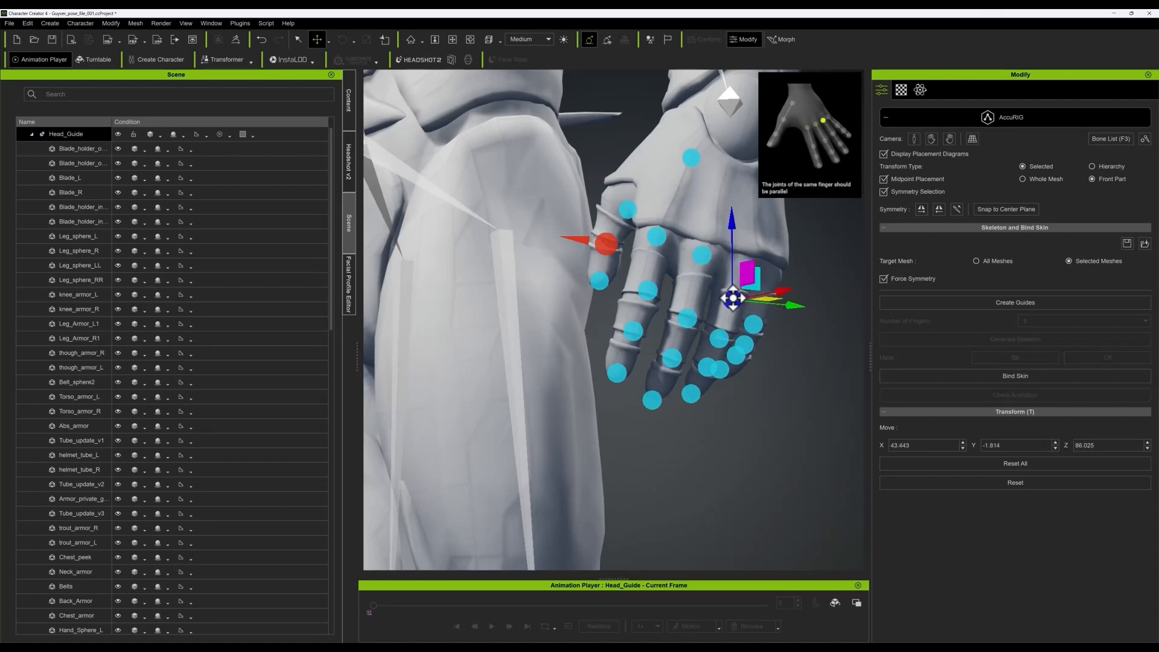
right_drag(808, 379, 743, 422)
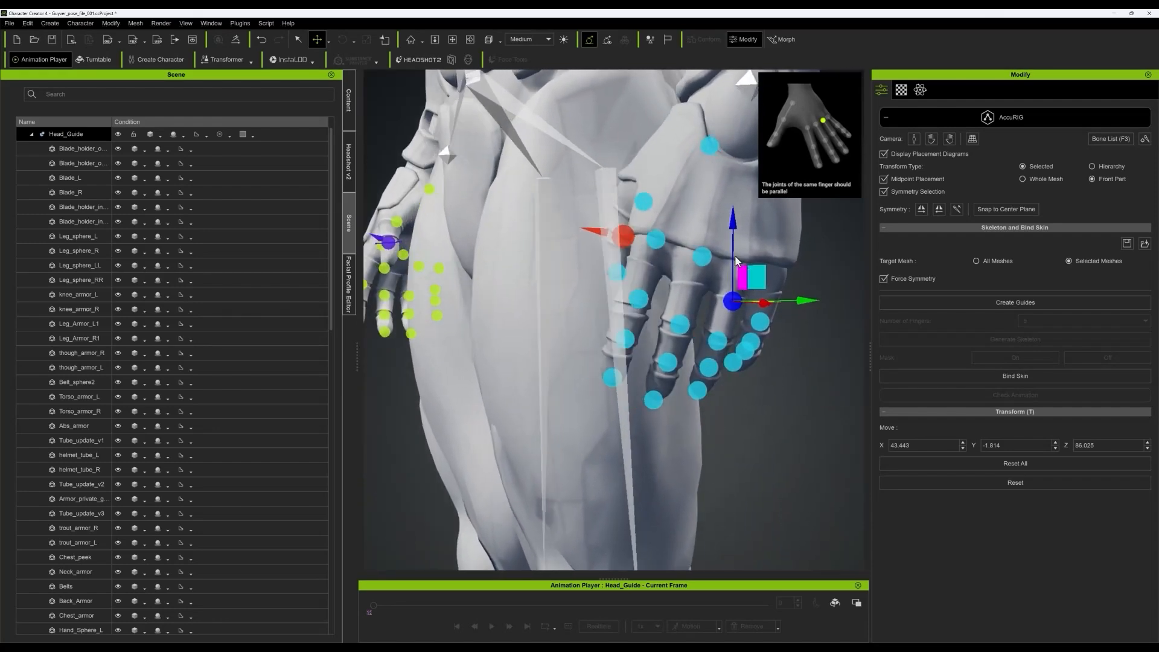
drag(730, 223, 733, 189)
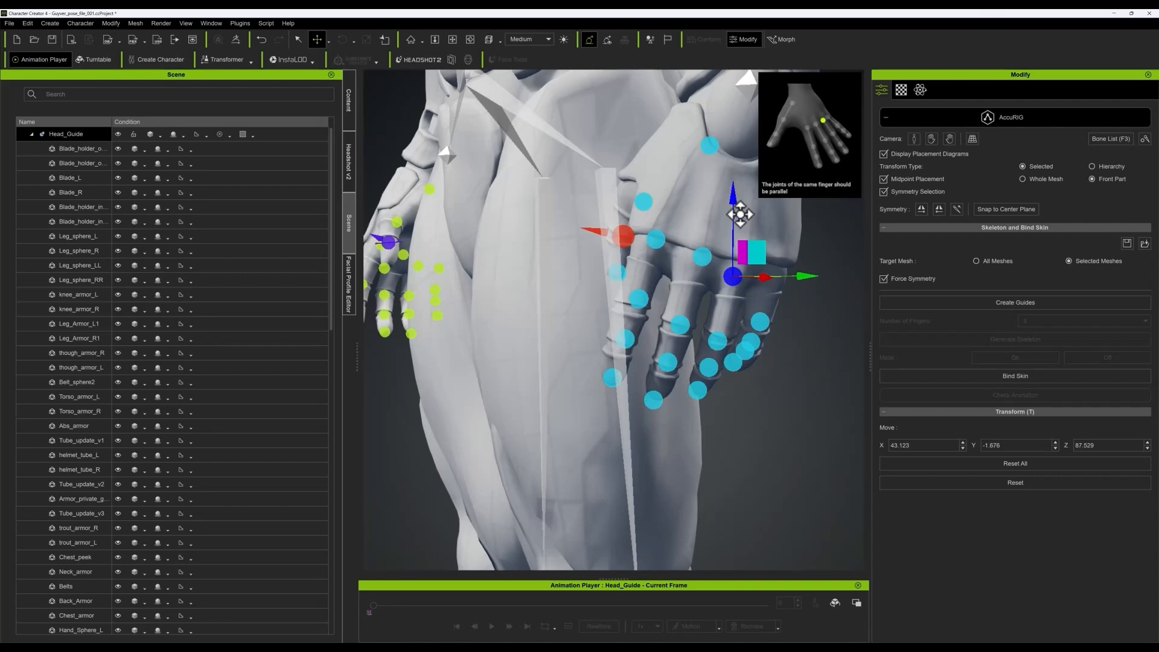
- Move the left little finger's base guide to the knuckle at about X 43.0, Y 1.0, Z 87.7
right_drag(816, 339, 785, 302)
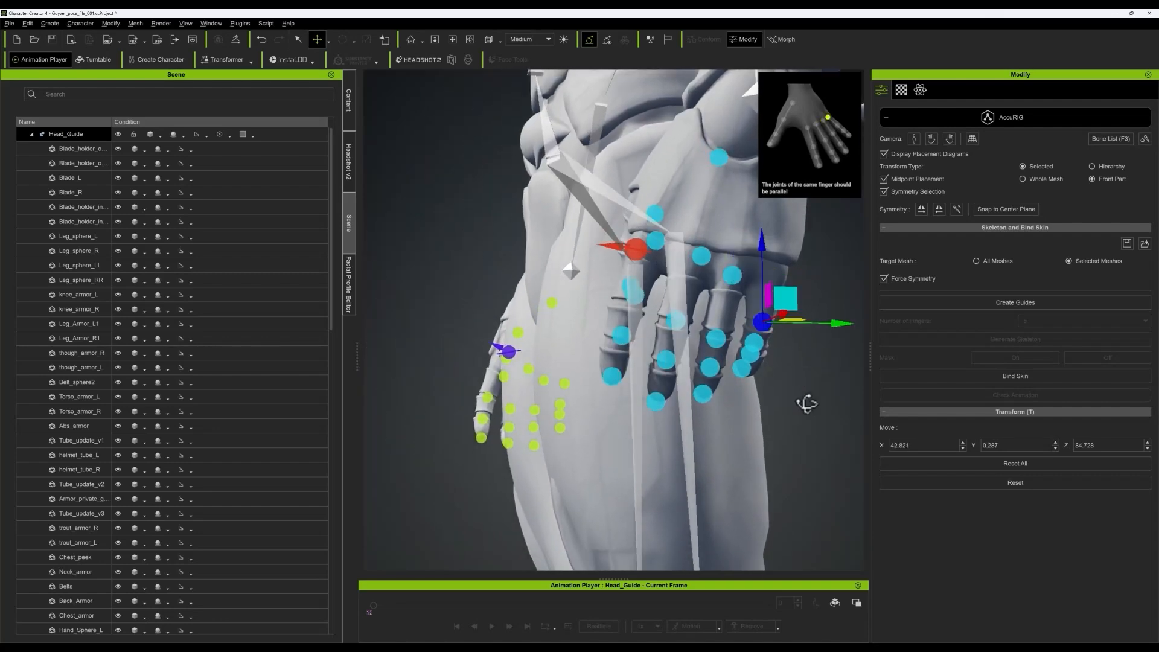
right_drag(809, 401, 810, 325)
mouse_move(789, 291)
mouse_down()
mouse_move(798, 251)
mouse_move(801, 275)
mouse_up()
- Shift the left little finger's middle joint guide outward along the finger and its distal joint guide to about X 41.9, Y 0.1, Z 83.1
right_drag(815, 378, 788, 389)
scroll(831, 375, up, 5)
scroll(823, 384, down, 5)
scroll(796, 390, up, 5)
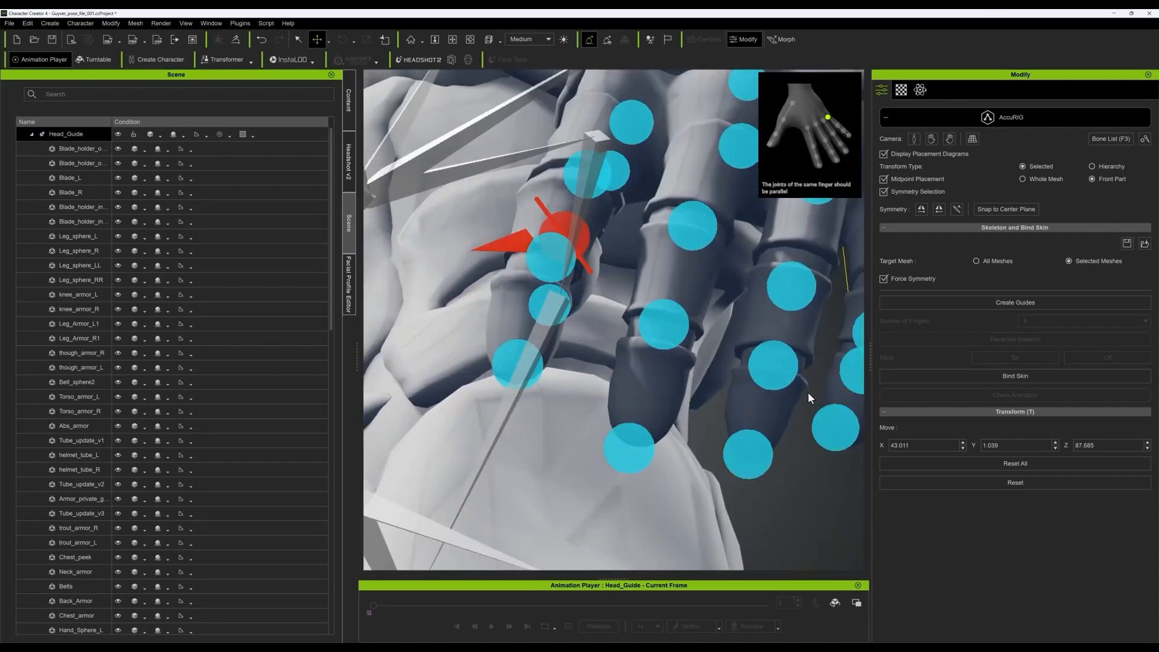
scroll(808, 392, down, 5)
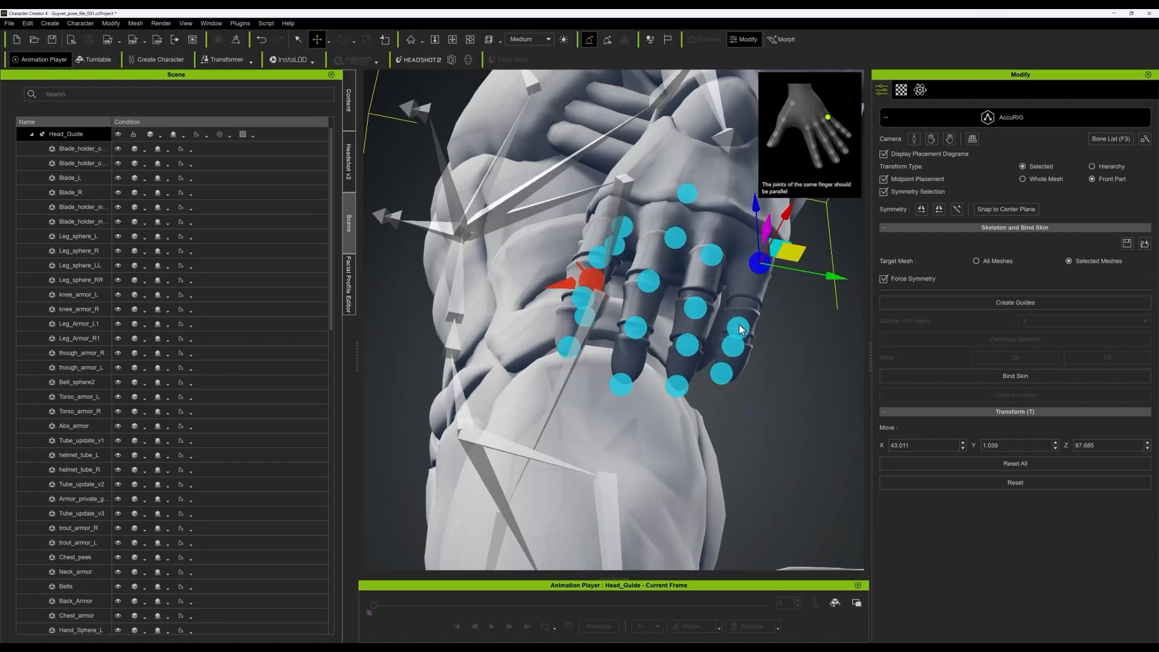
drag(740, 328, 764, 320)
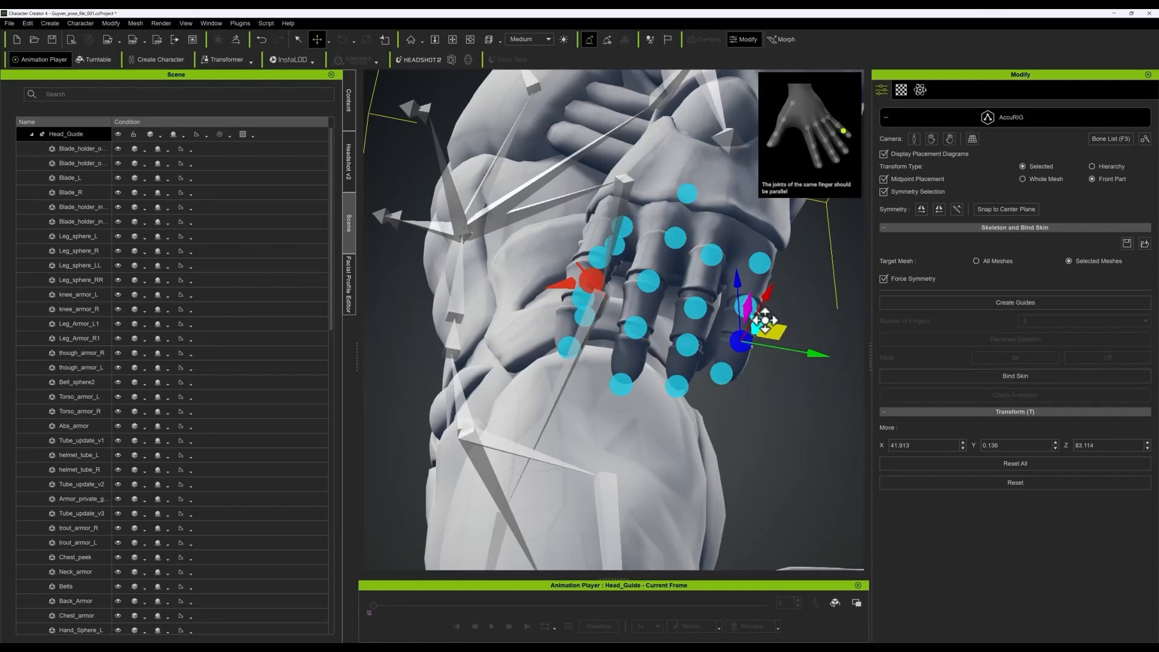
alt+drag(794, 410, 737, 495)
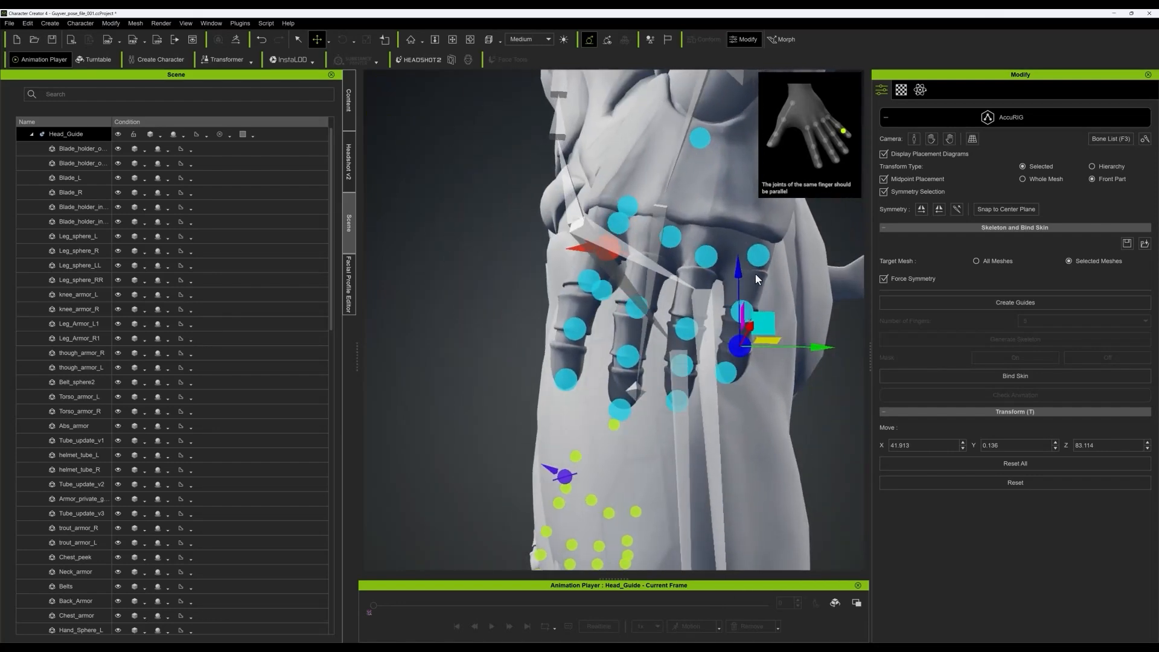
- Refine the left little, ring and middle finger base guides to about Y 0.8, -1.5 and -4.3 respectively
click(759, 254)
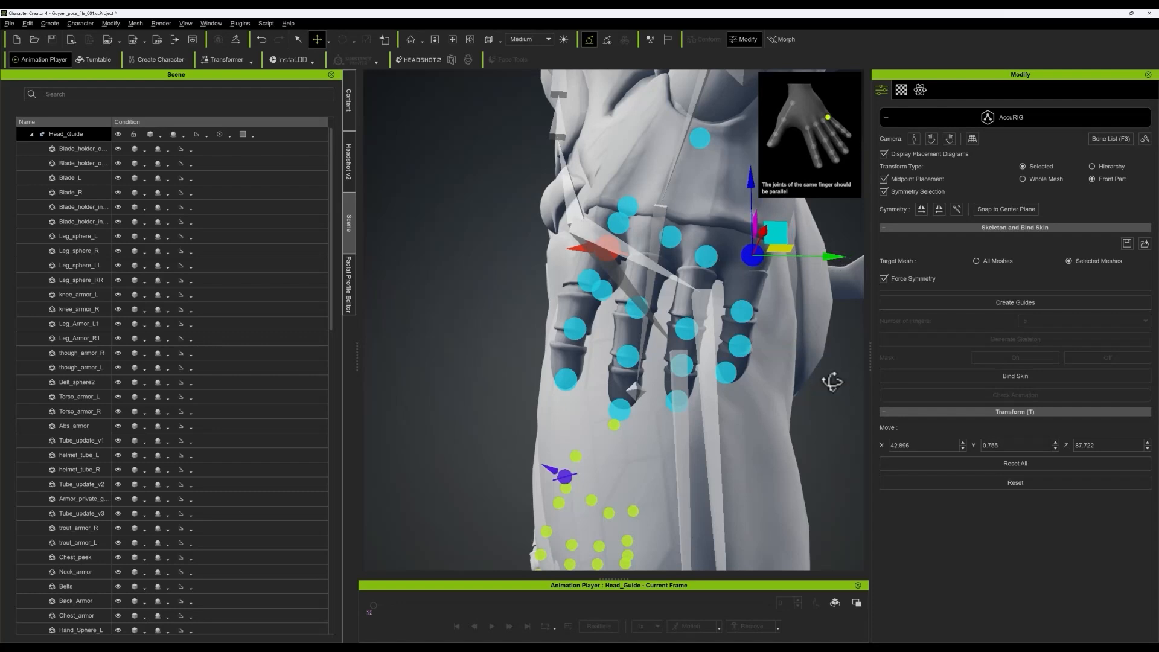
right_drag(832, 381, 855, 388)
click(711, 255)
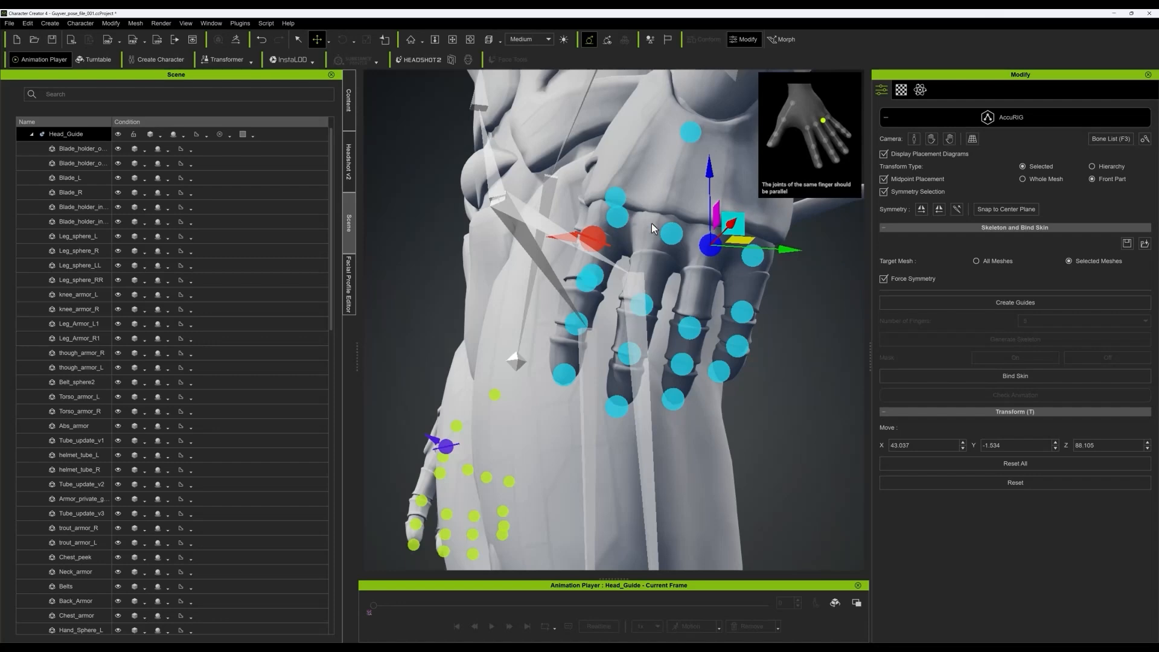
click(668, 234)
drag(745, 237, 729, 233)
- Center the left index finger's distal joint guide and move its middle joint guide to about X 42.5, Y -7.8, Z 86.0
scroll(794, 312, down, 5)
right_drag(771, 348, 806, 390)
scroll(784, 371, up, 6)
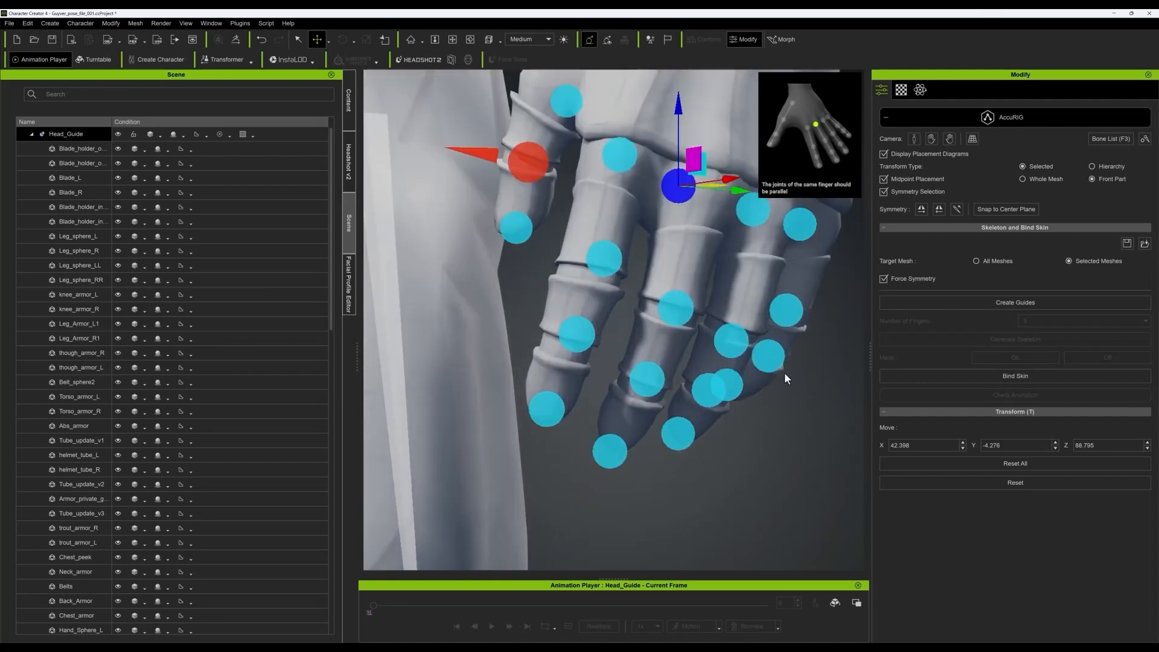
click(595, 334)
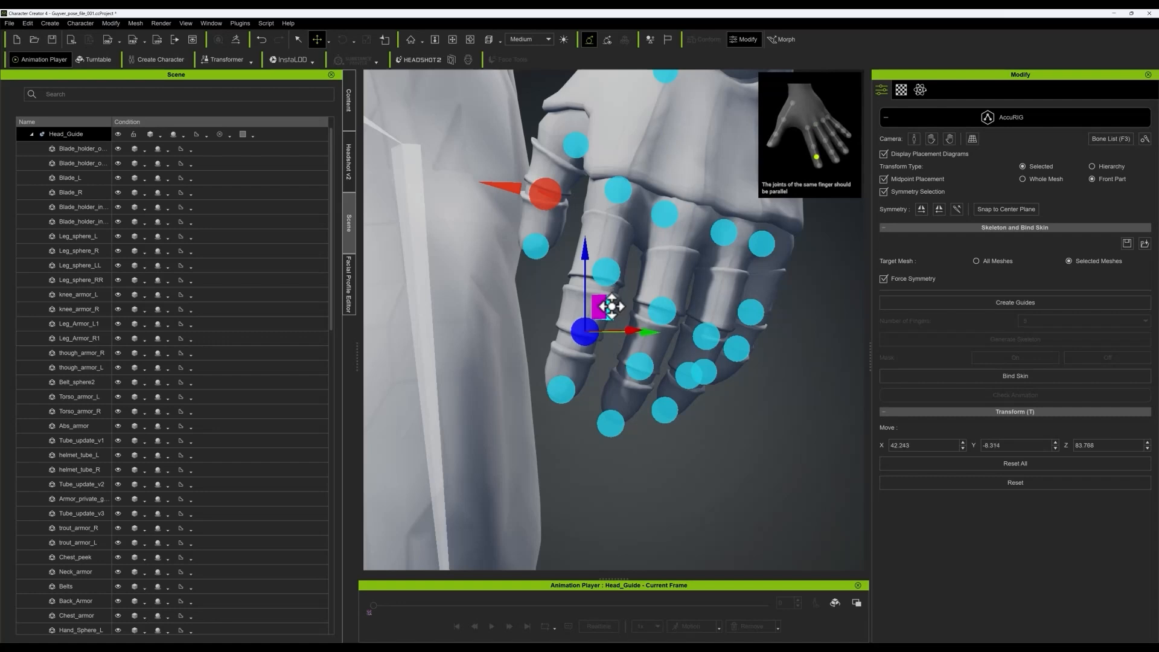
drag(612, 305, 610, 311)
click(614, 271)
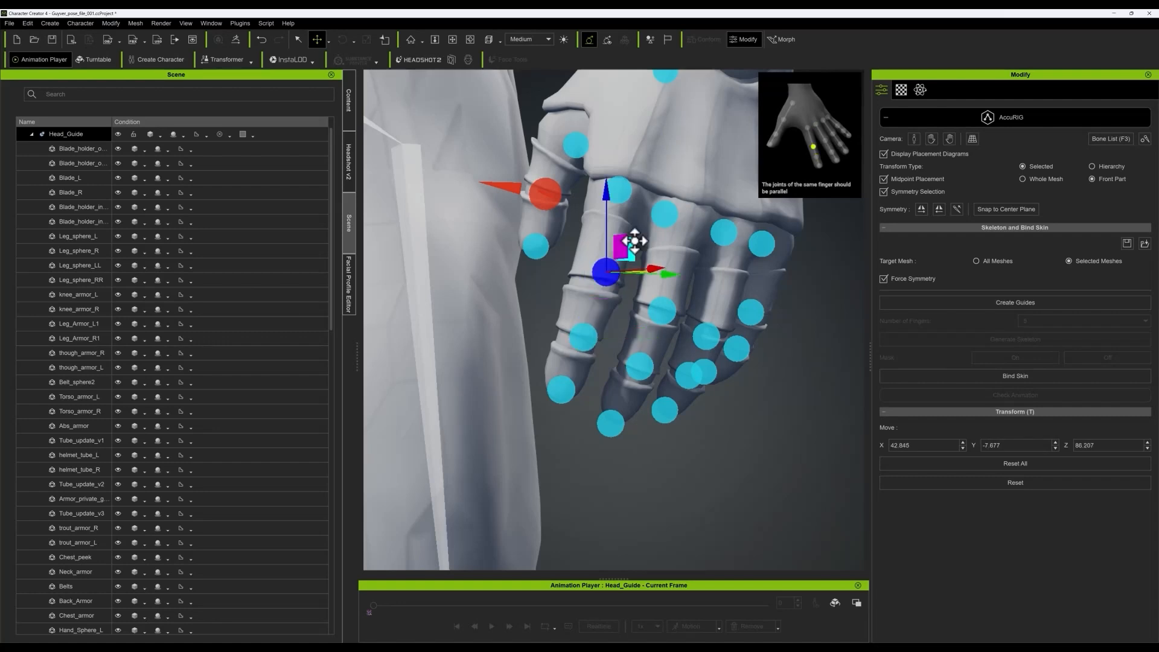
drag(628, 242, 627, 252)
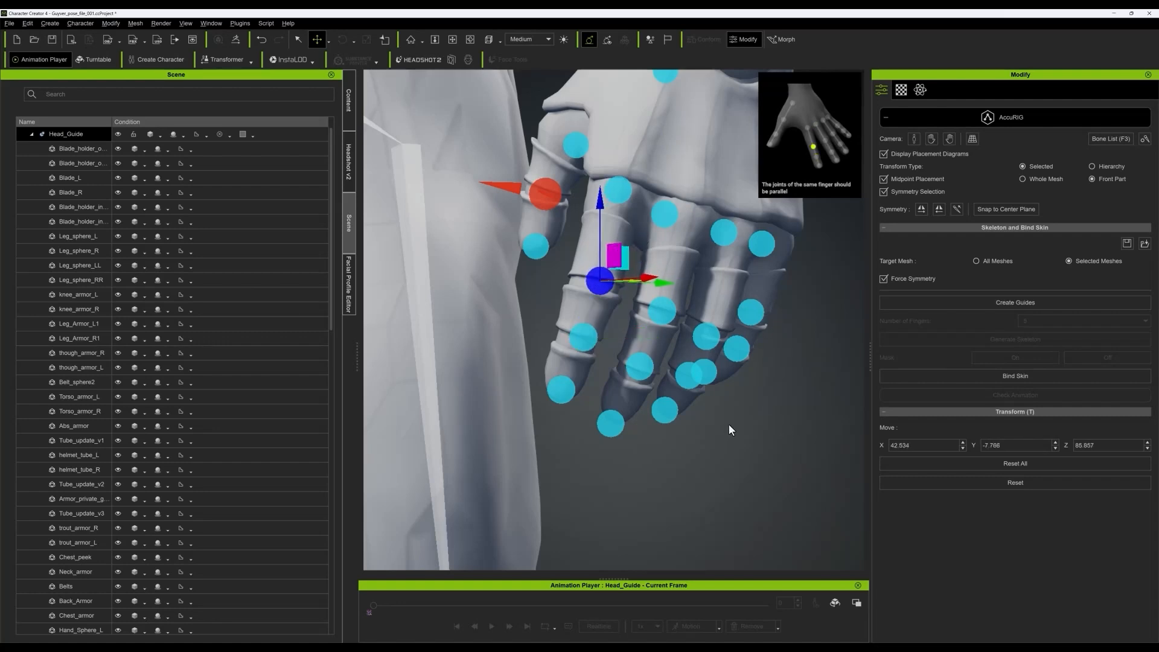
middle_drag(760, 441, 758, 425)
mouse_move(778, 436)
right_down()
mouse_move(763, 438)
mouse_move(784, 442)
right_up()
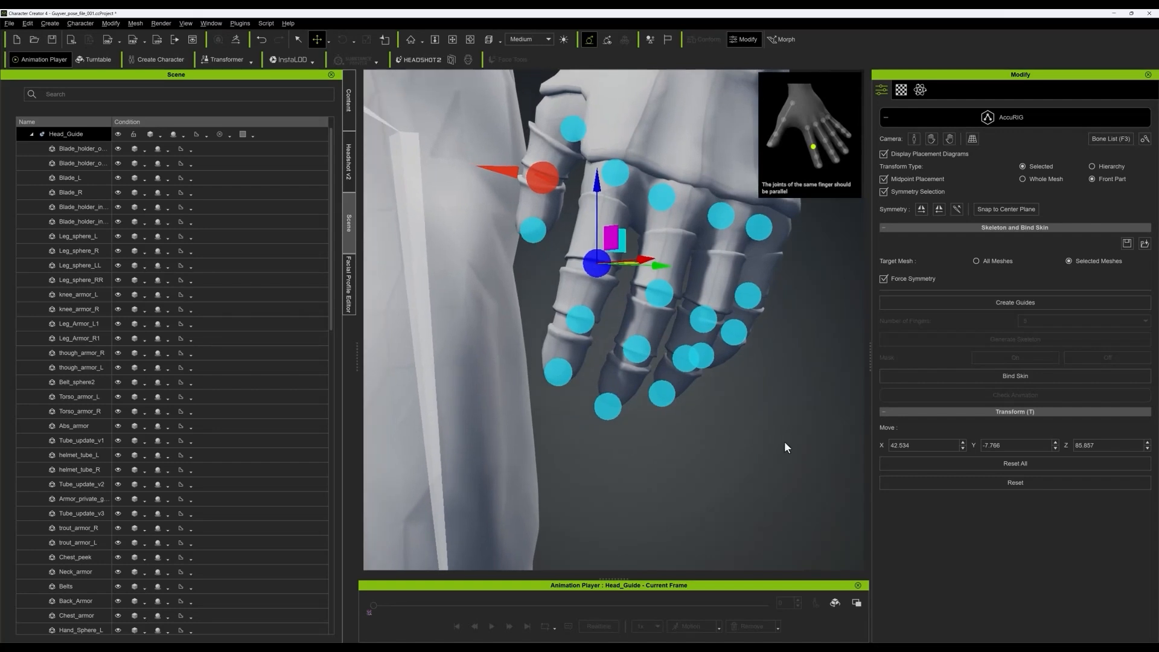
click(782, 441)
key(q)
key(ctrl+z)
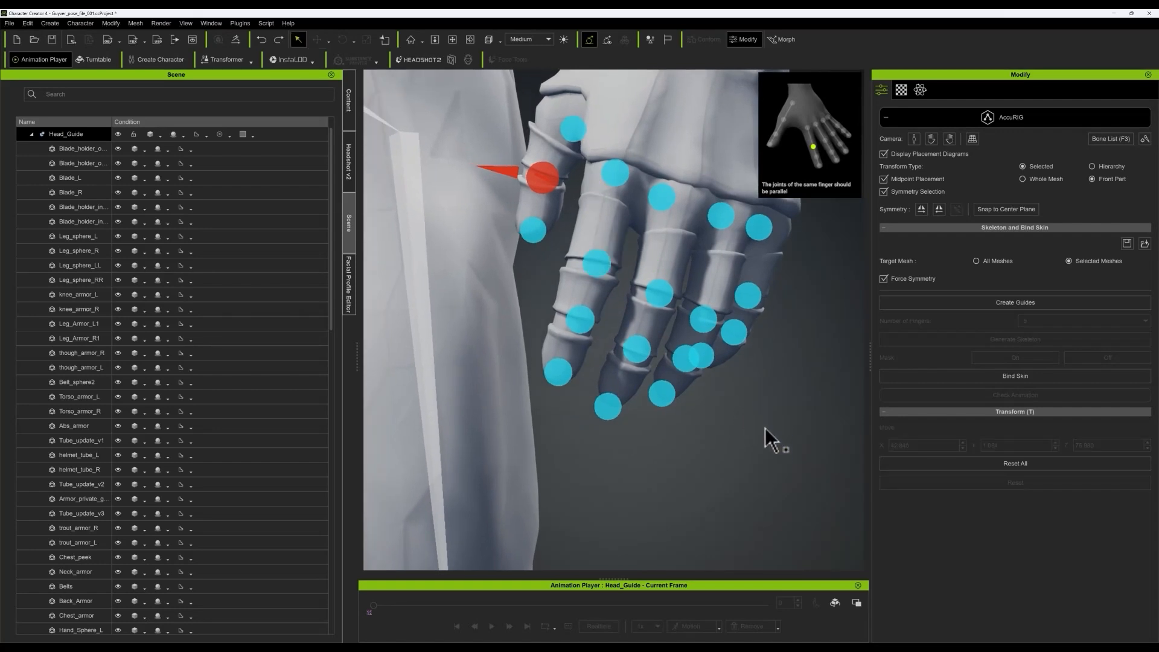
- Examine the finger joint guides on the left hand from several angles for correct alignment
mouse_move(766, 447)
right_down()
mouse_move(714, 448)
mouse_move(763, 447)
mouse_move(743, 449)
right_up()
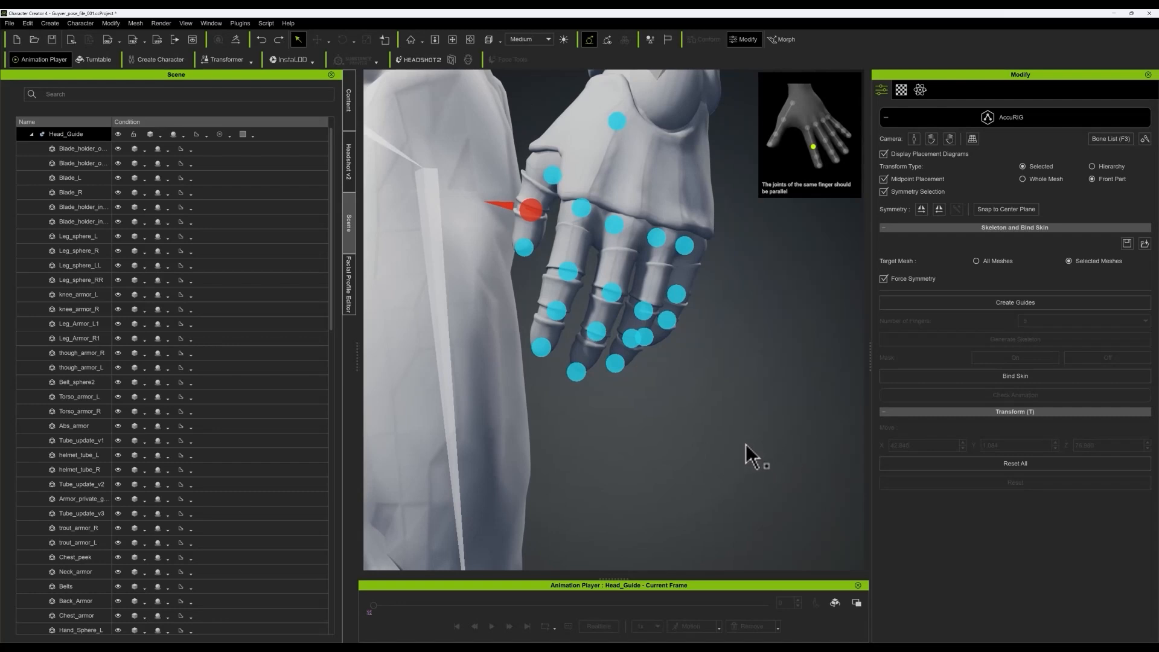
middle_drag(741, 445, 759, 448)
scroll(747, 431, down, 8)
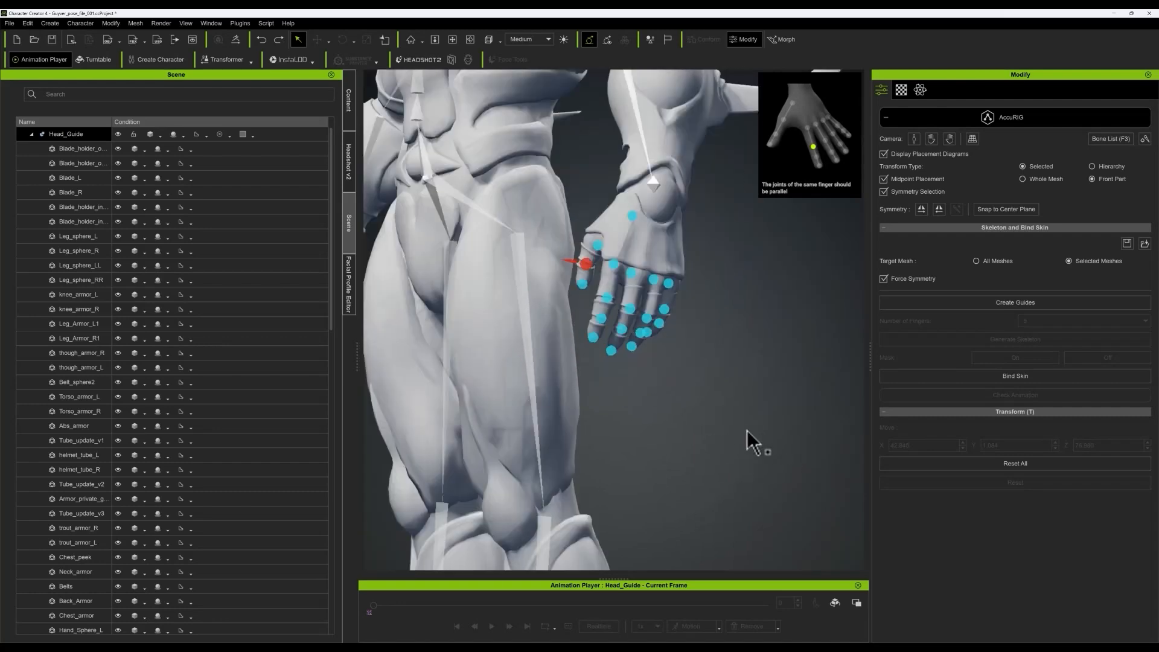
right_drag(682, 433, 765, 408)
scroll(705, 429, up, 2)
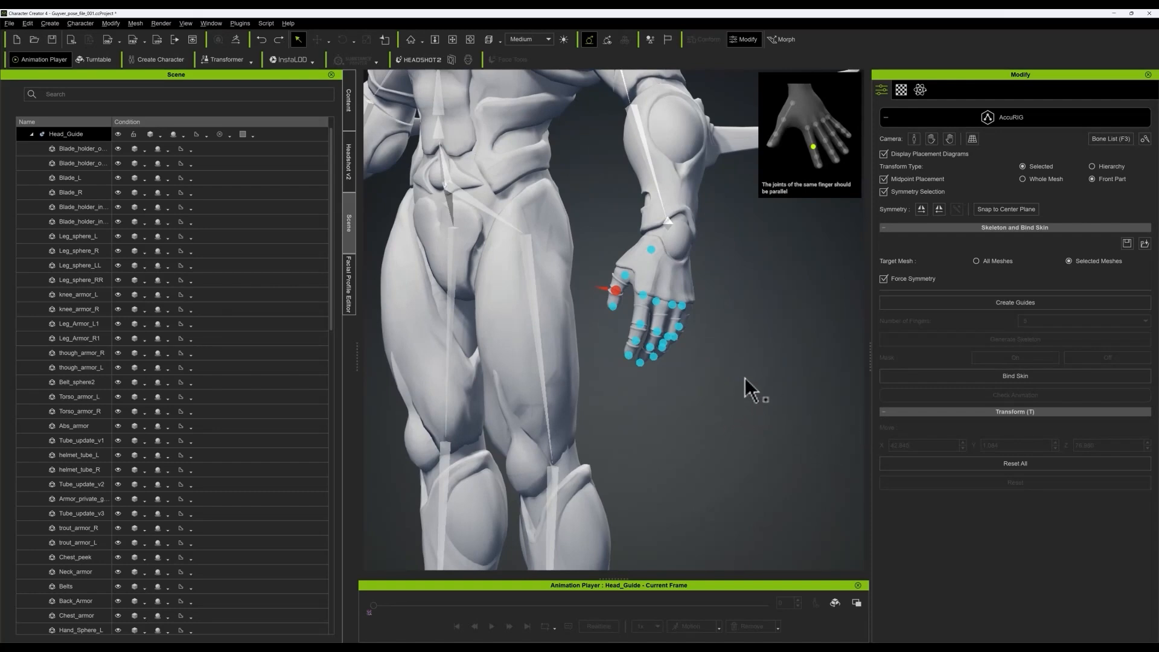
right_drag(745, 378, 796, 393)
scroll(706, 354, up, 3)
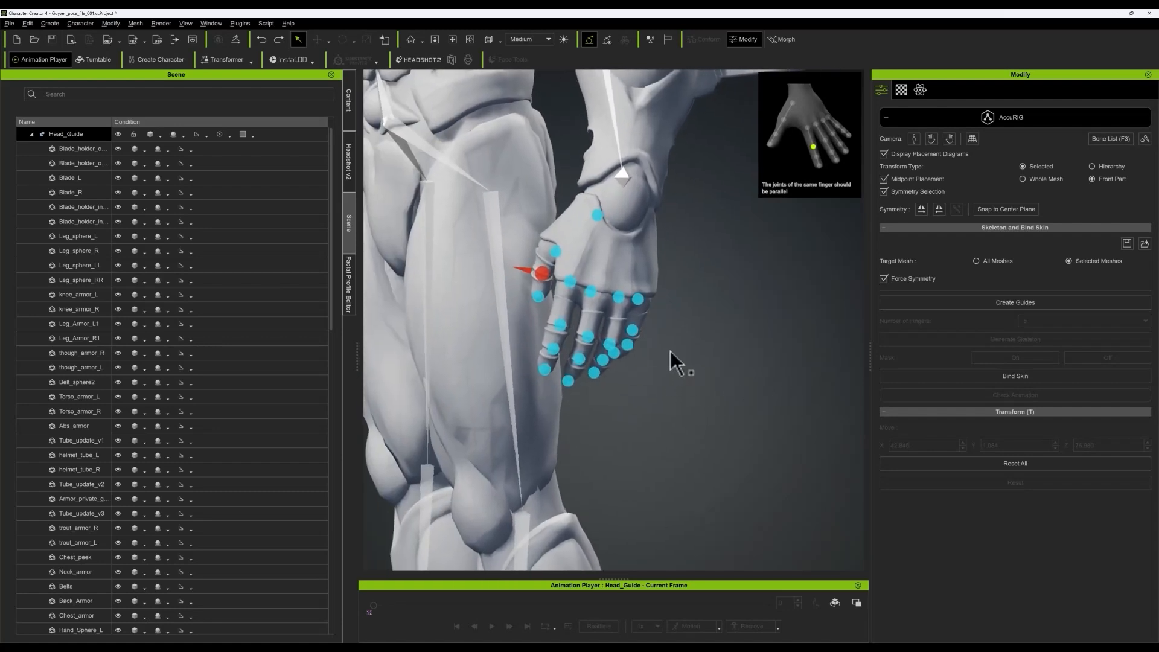
right_drag(698, 375, 652, 353)
scroll(788, 430, down, 5)
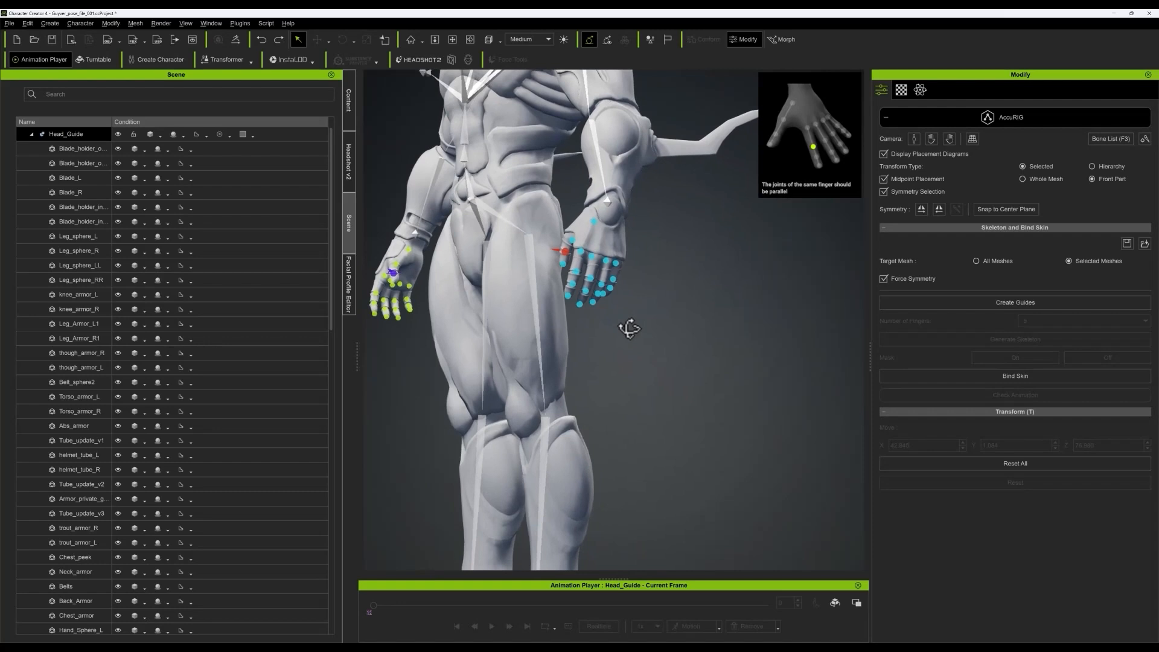
- Reposition the left middle finger's base guide to about X 42.7, Y -3.9, Z 88.6, keeping symmetry
scroll(670, 335, up, 8)
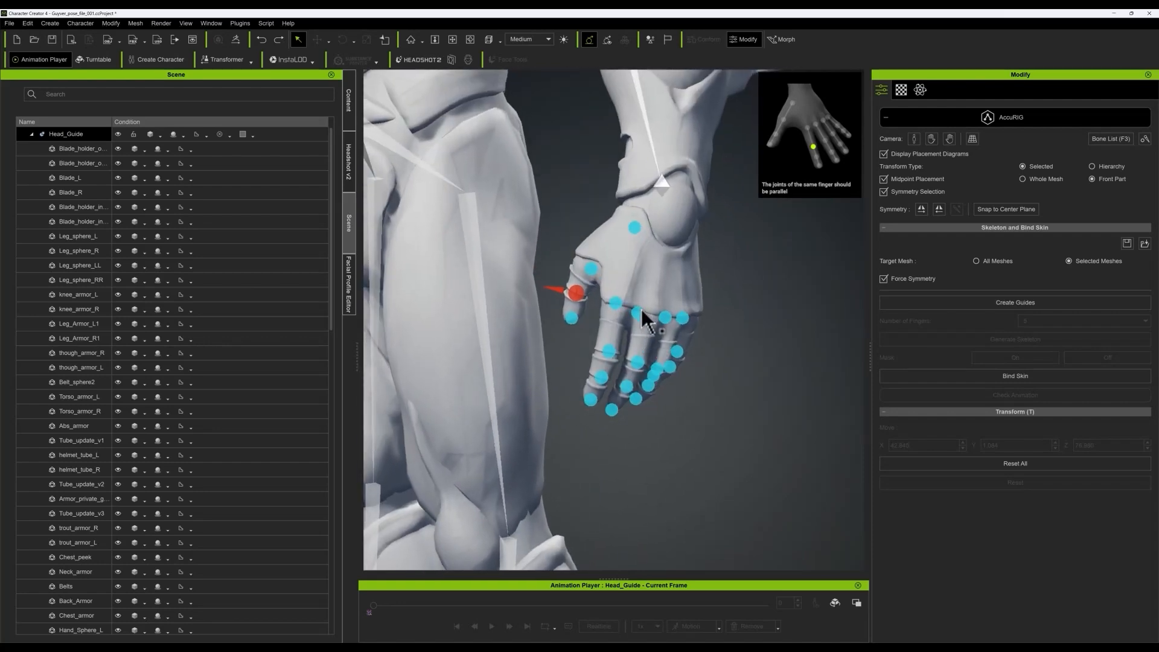
click(641, 311)
drag(661, 284, 669, 289)
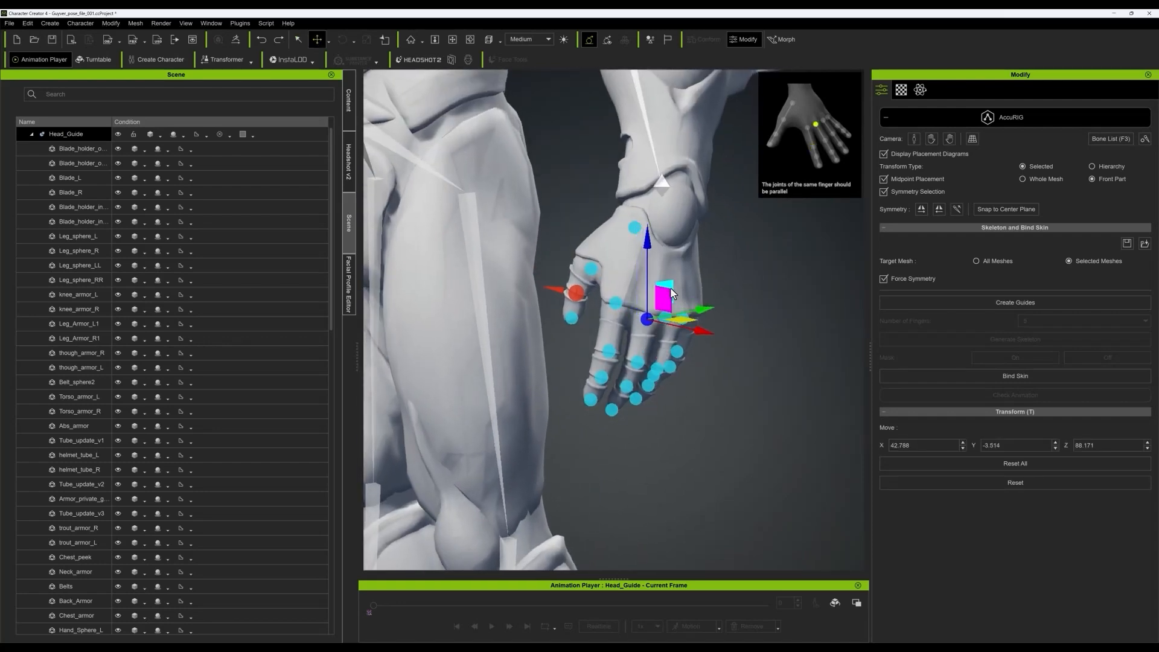
scroll(760, 368, down, 3)
right_drag(782, 379, 693, 320)
scroll(693, 319, up, 2)
drag(663, 295, 666, 292)
scroll(737, 401, down, 2)
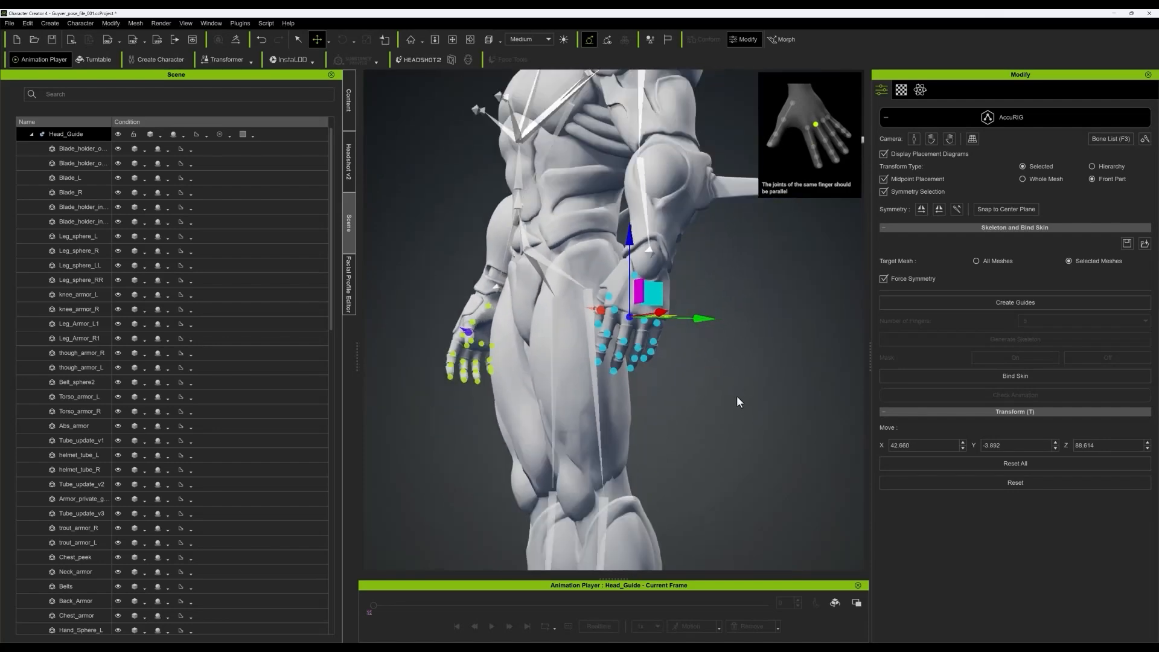
right_drag(693, 411, 922, 461)
click(923, 463)
scroll(755, 399, up, 2)
scroll(771, 396, down, 2)
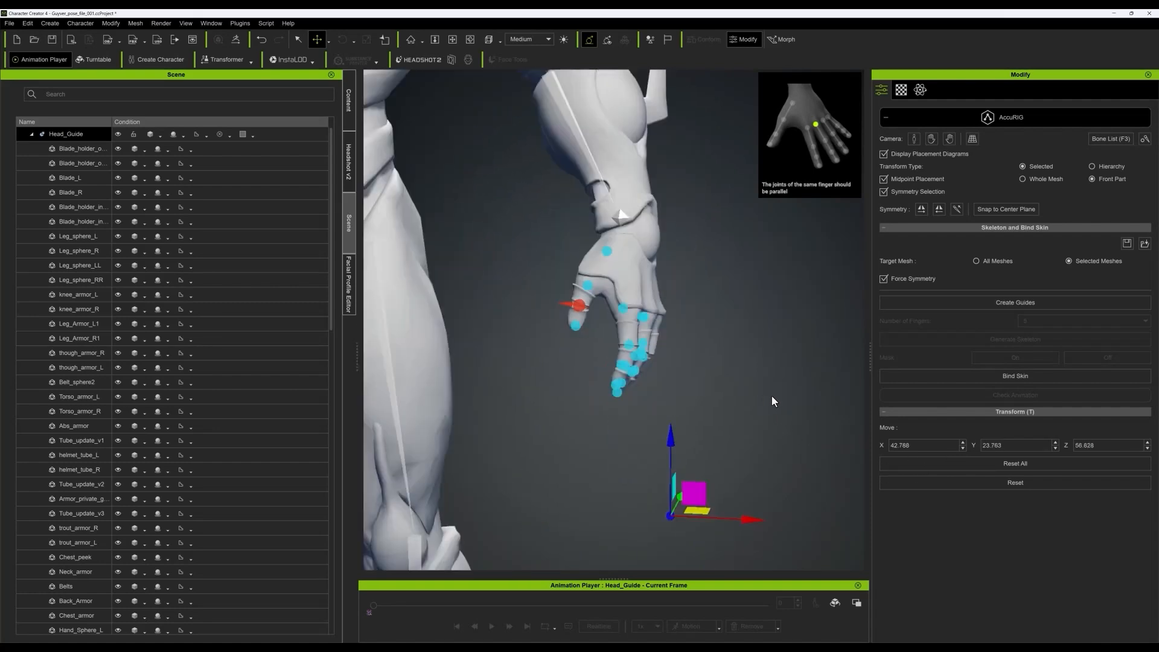
mouse_move(769, 413)
right_down()
mouse_move(659, 416)
mouse_move(776, 406)
mouse_move(766, 400)
right_up()
key(ctrl+z)
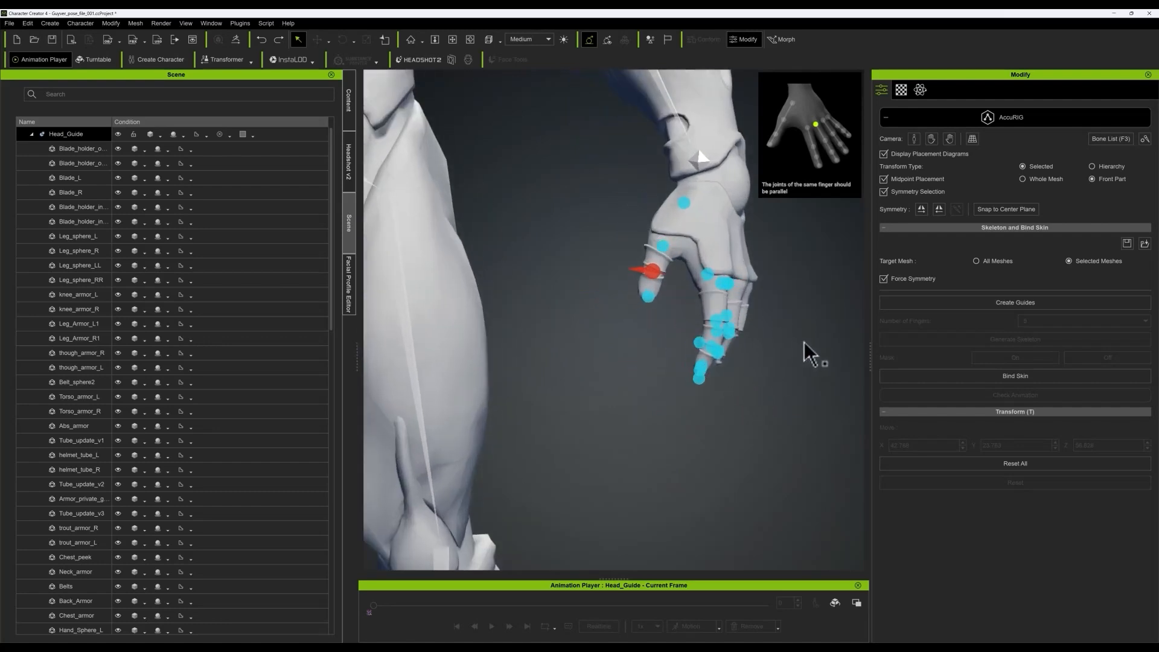
- Reposition the left index finger's base guide to about X 41.6, Y -6.4, Z 89.1
middle_drag(805, 349, 657, 340)
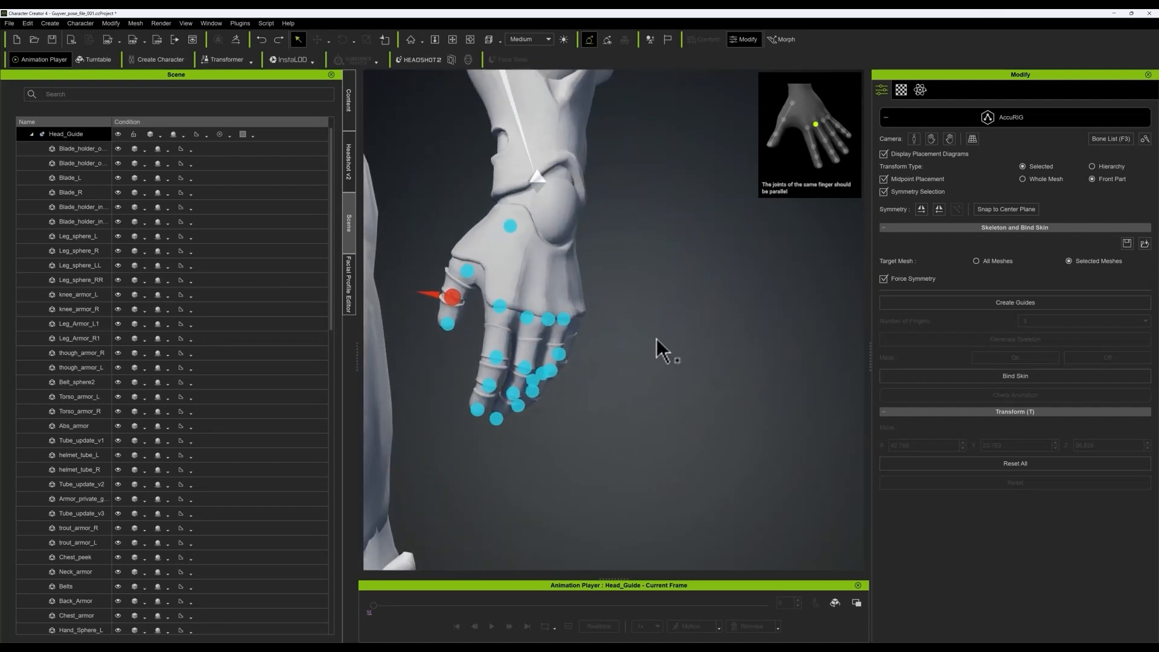
click(502, 306)
key(w)
drag(518, 279, 518, 283)
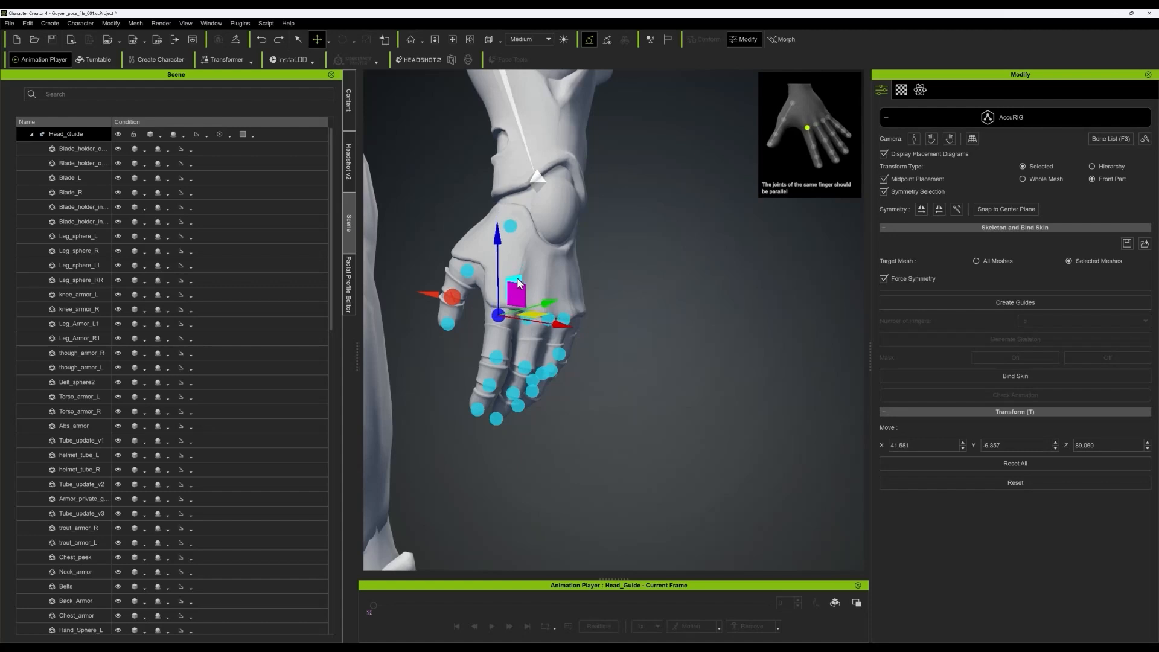
right_drag(657, 327, 586, 309)
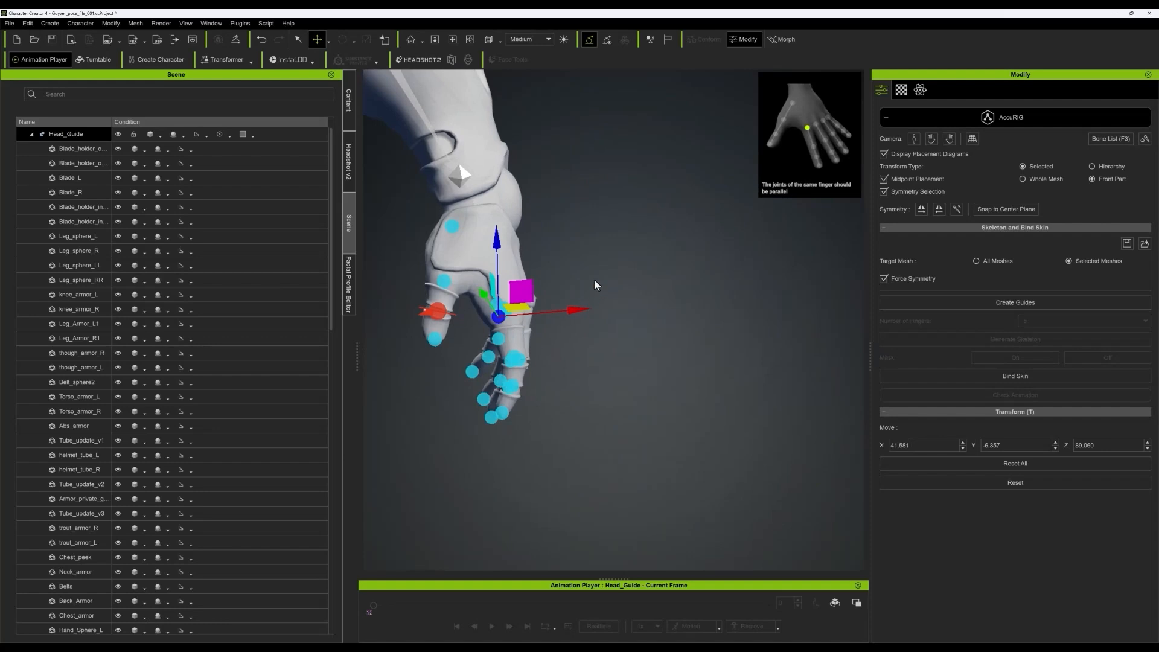
- Move the left elbow guide back toward the rear of the arm, to about X 31.4, Y 8.7, Z 116.6
scroll(594, 284, down, 10)
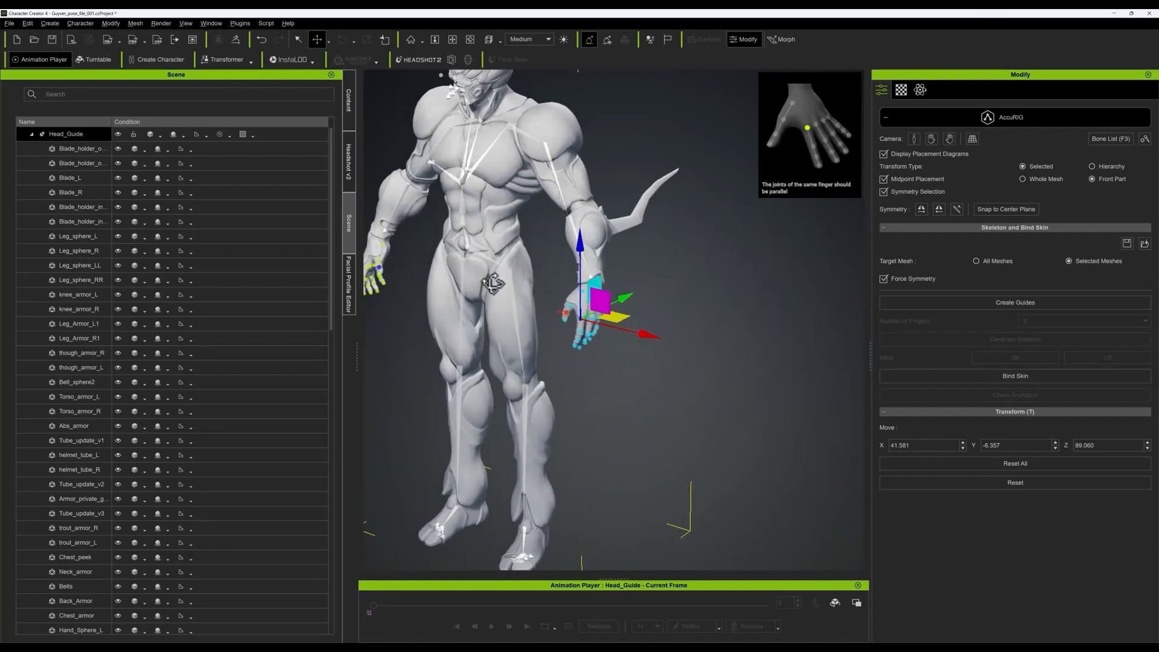
scroll(492, 283, down, 2)
right_drag(685, 280, 587, 318)
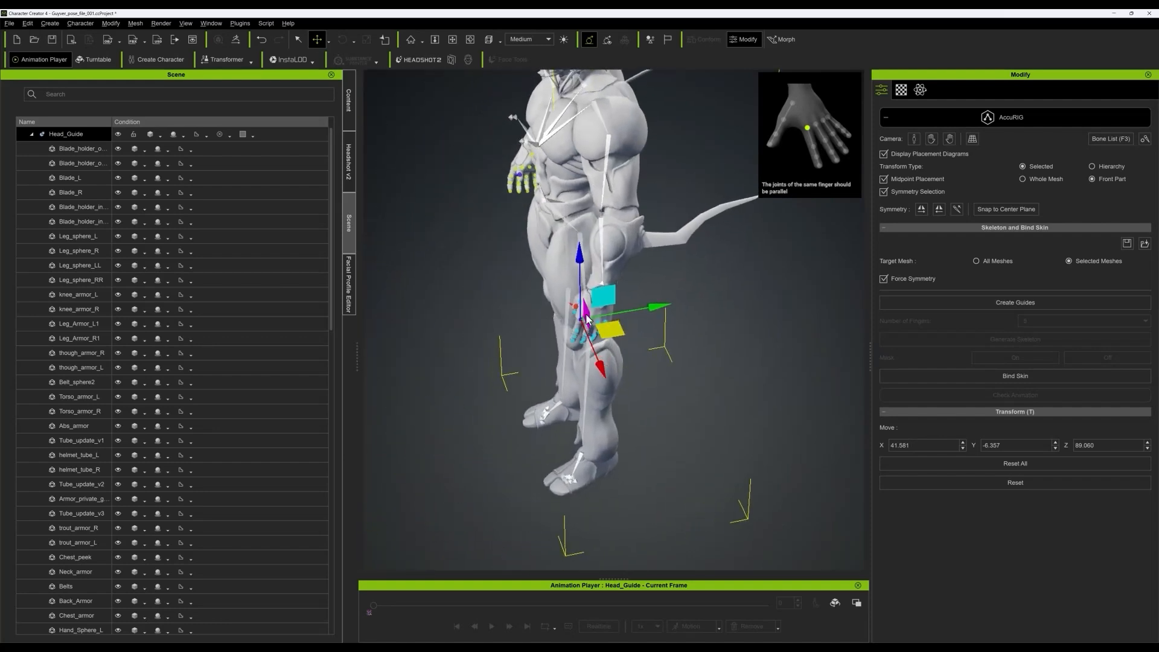
right_drag(716, 270, 666, 295)
middle_drag(704, 274, 690, 363)
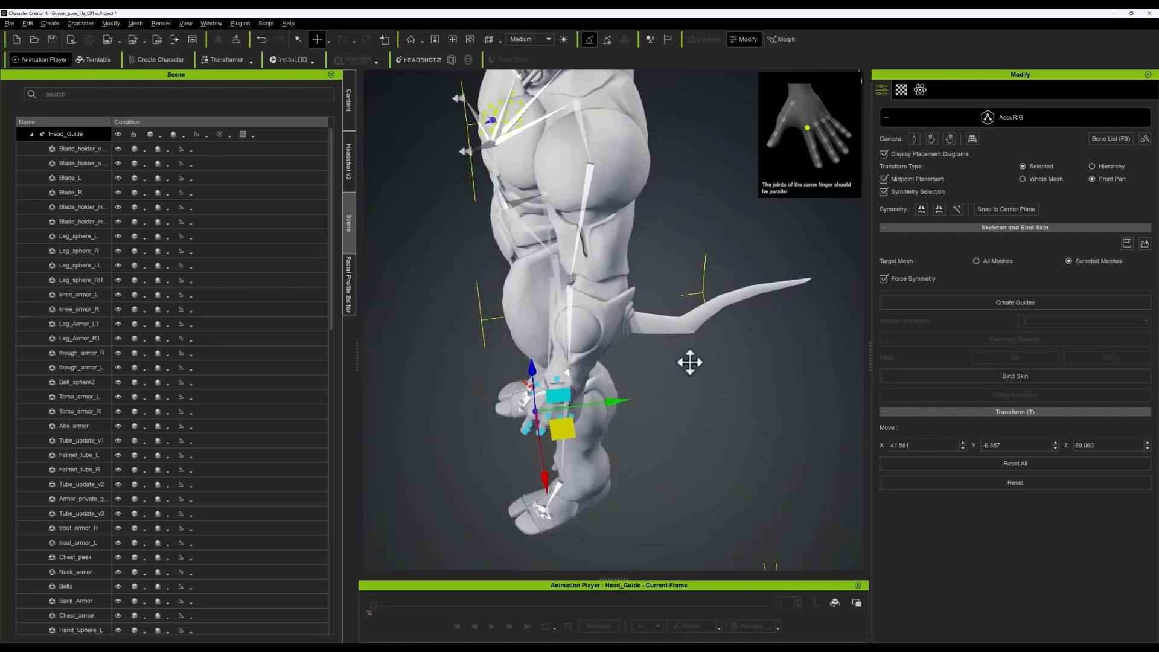
click(570, 279)
right_drag(640, 295, 578, 299)
click(578, 299)
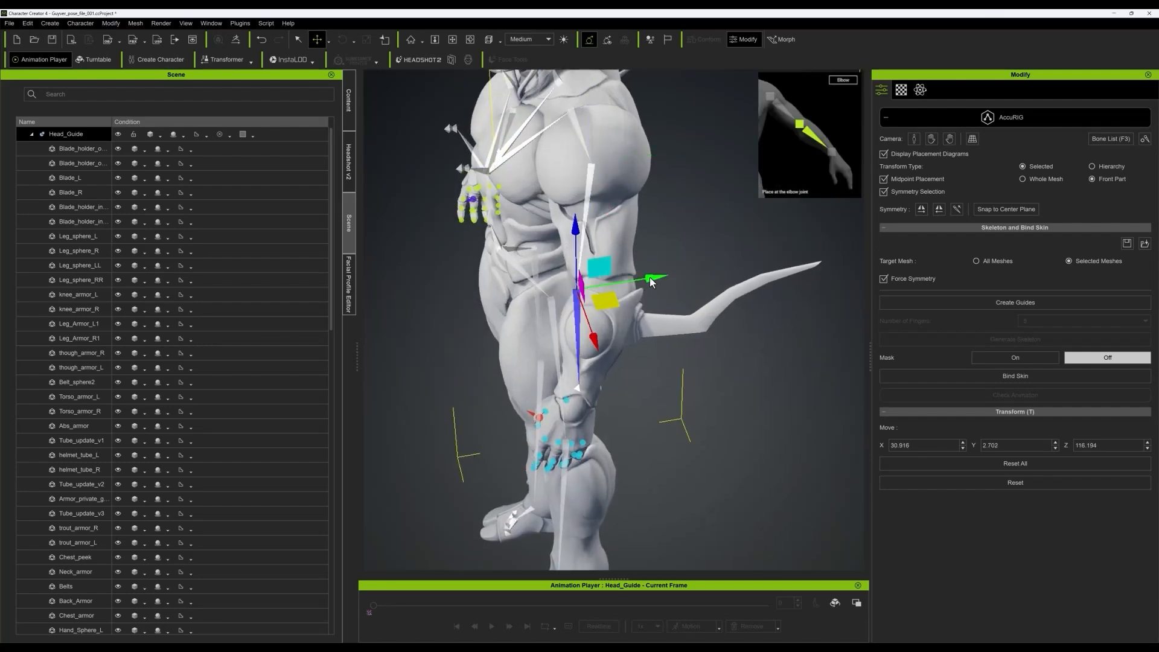
right_drag(676, 280, 738, 302)
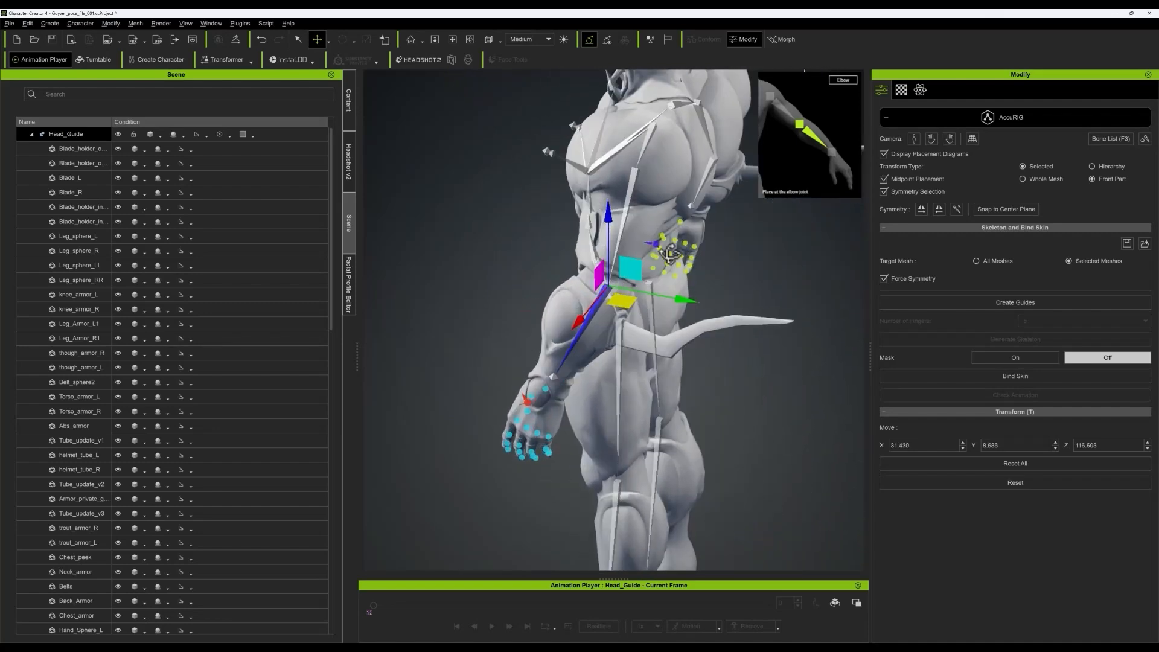
- Examine the joint guide placement across the whole body from the front, including the arms, hands and legs
right_drag(898, 284, 1018, 253)
right_drag(809, 291, 946, 270)
scroll(807, 258, down, 4)
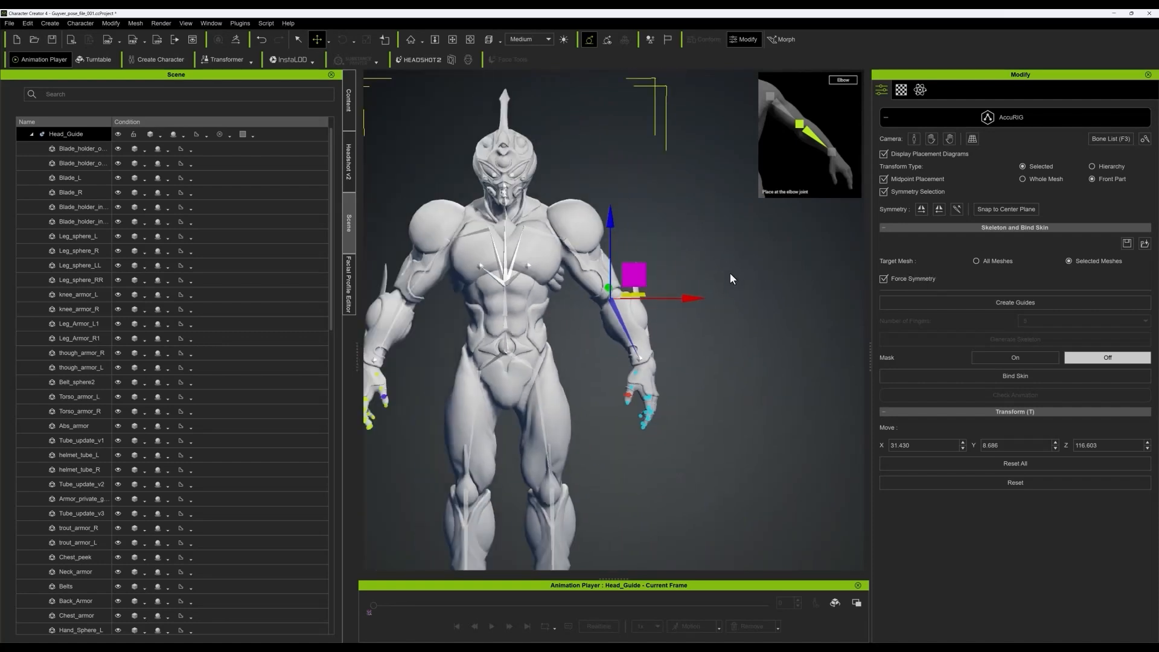
scroll(743, 251, down, 4)
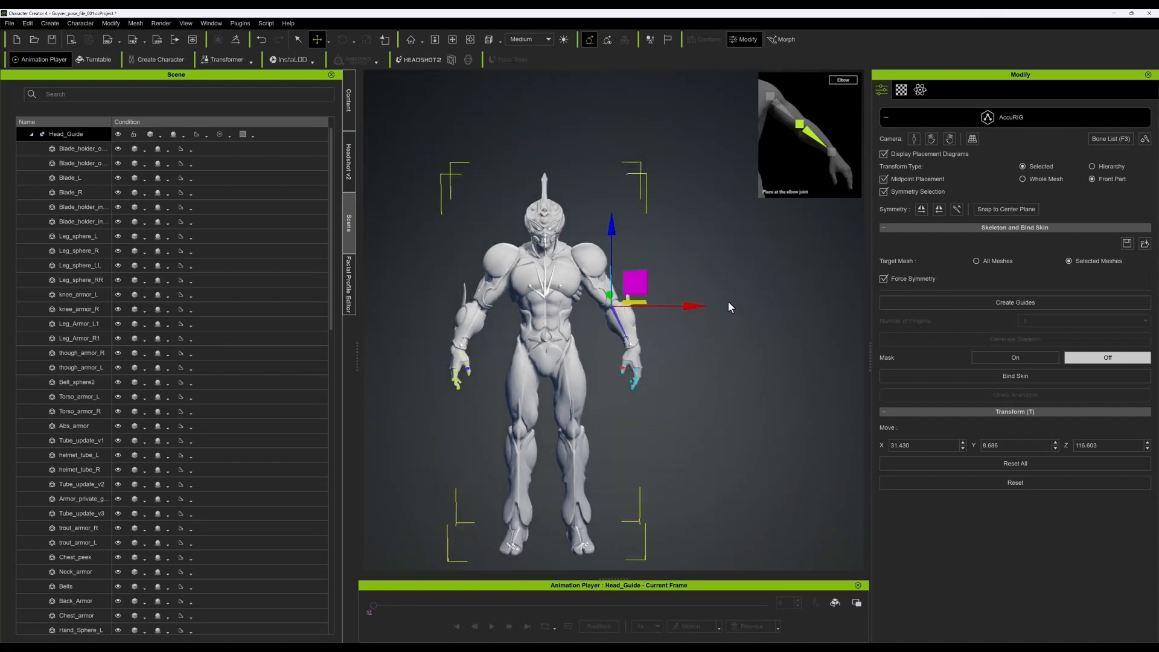
scroll(712, 338, up, 3)
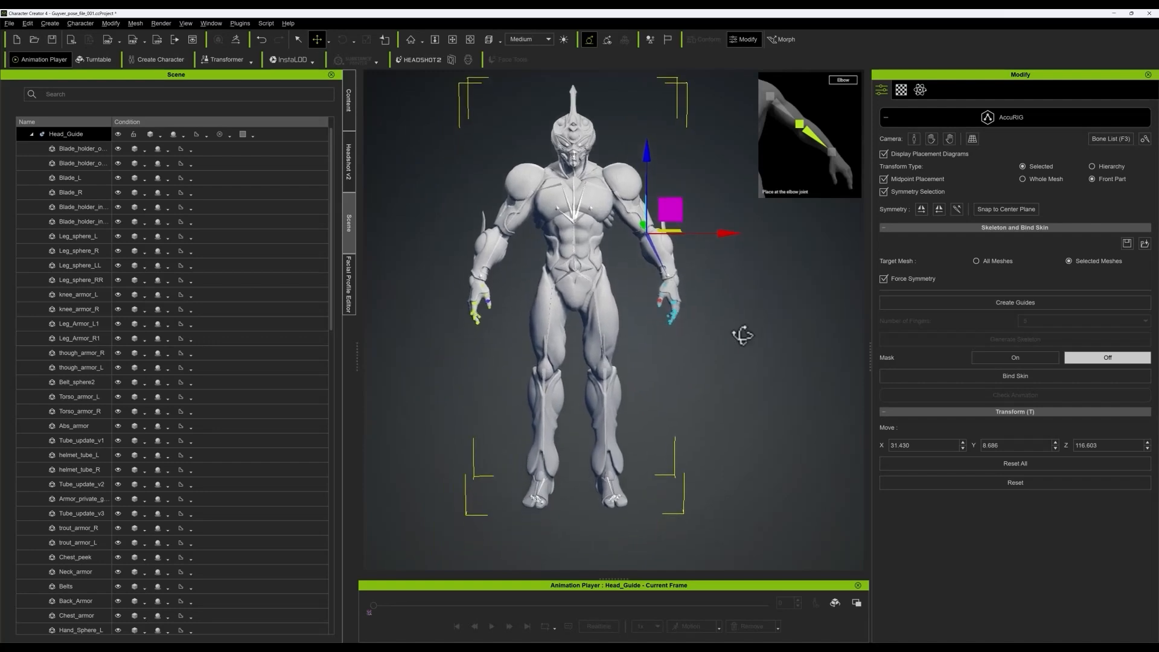
right_drag(743, 331, 724, 311)
scroll(727, 310, up, 4)
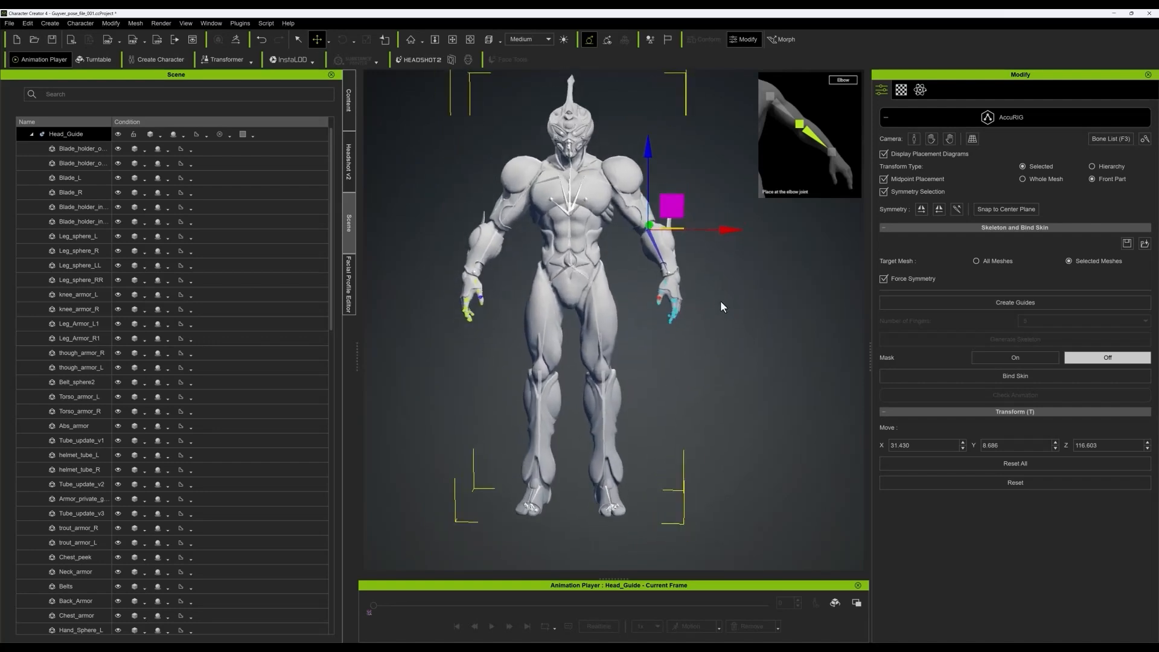
scroll(728, 359, down, 2)
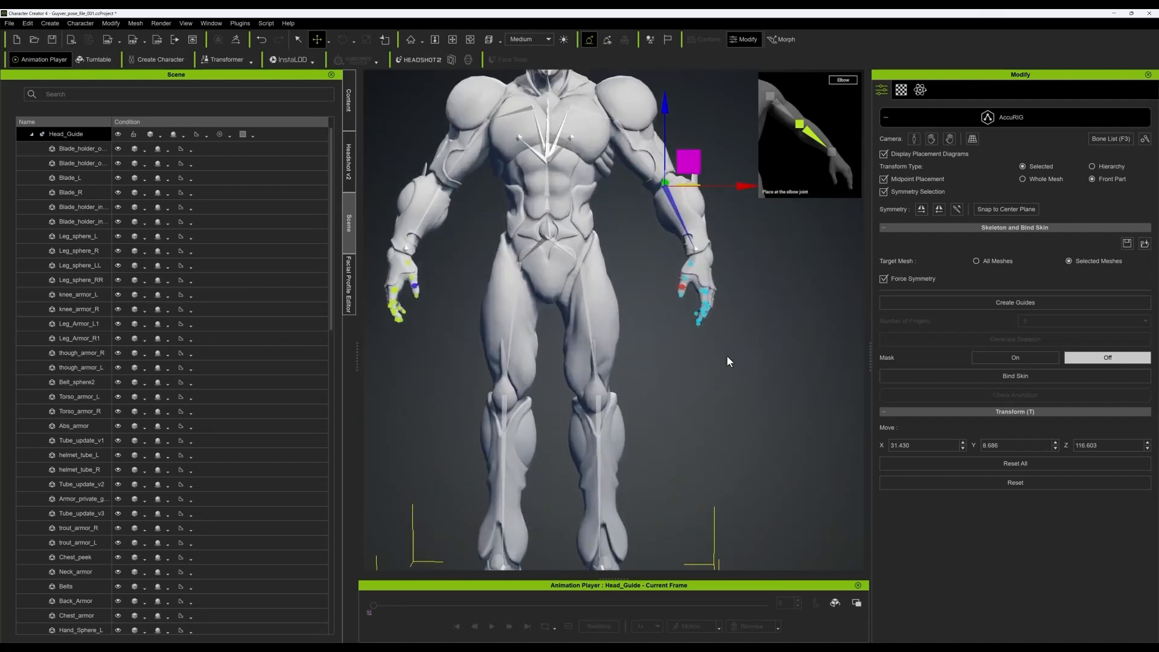
scroll(683, 349, up, 1)
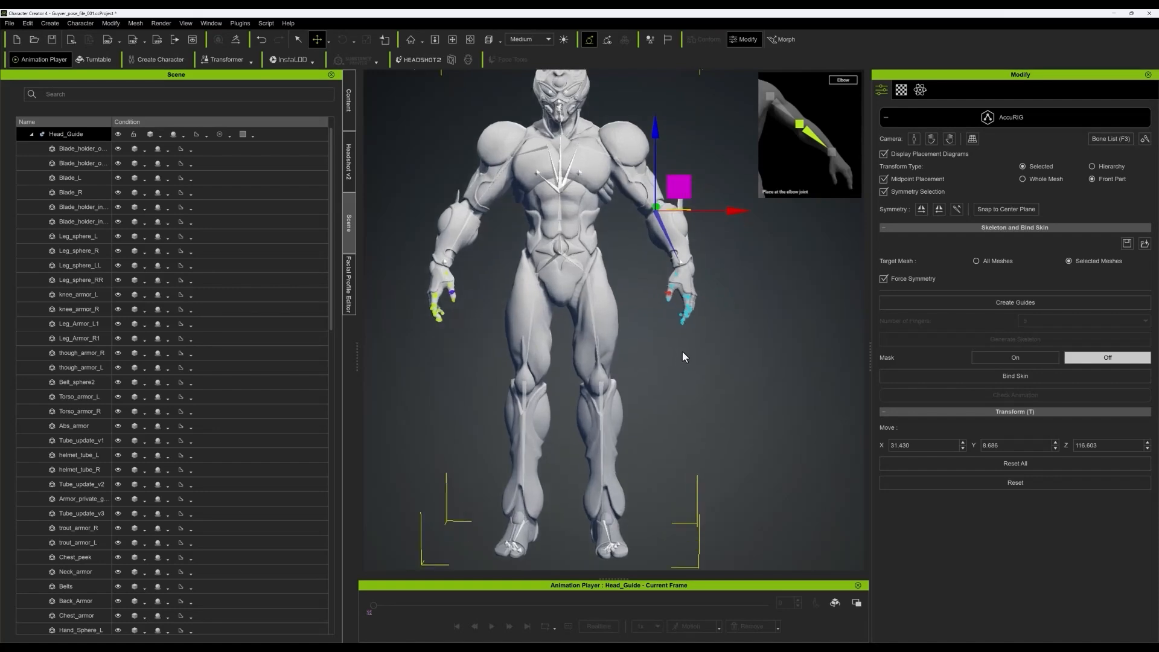
scroll(661, 346, down, 2)
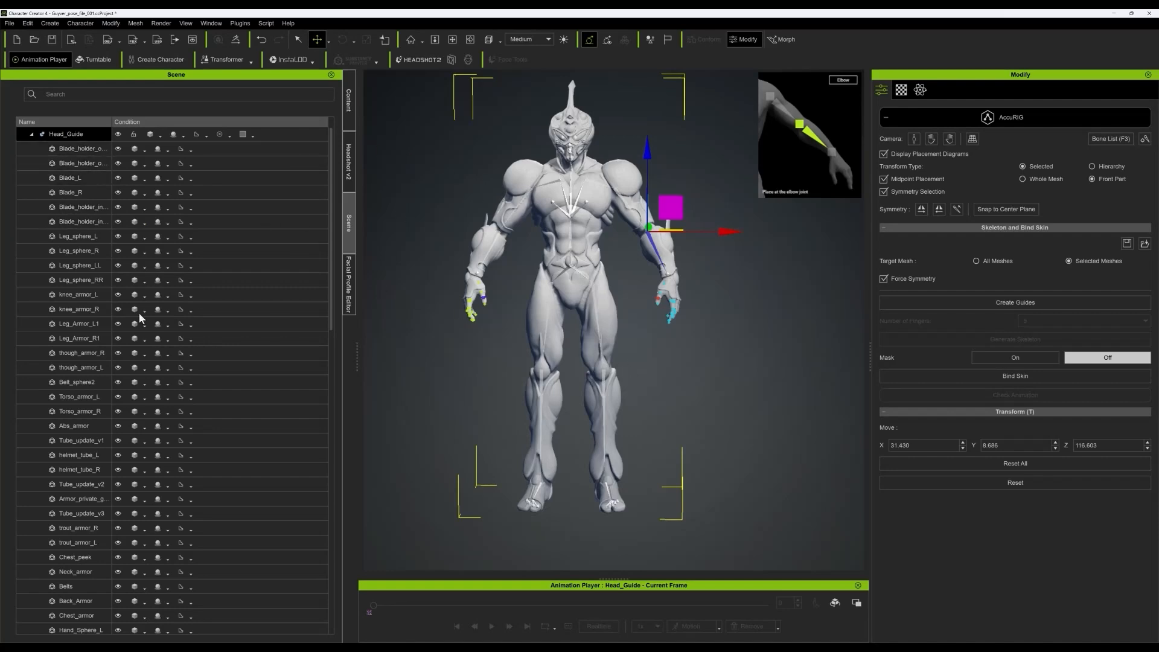
- Filter the scene objects by "bo" and hide the Guyver_Body mesh
click(172, 95)
text(bo)
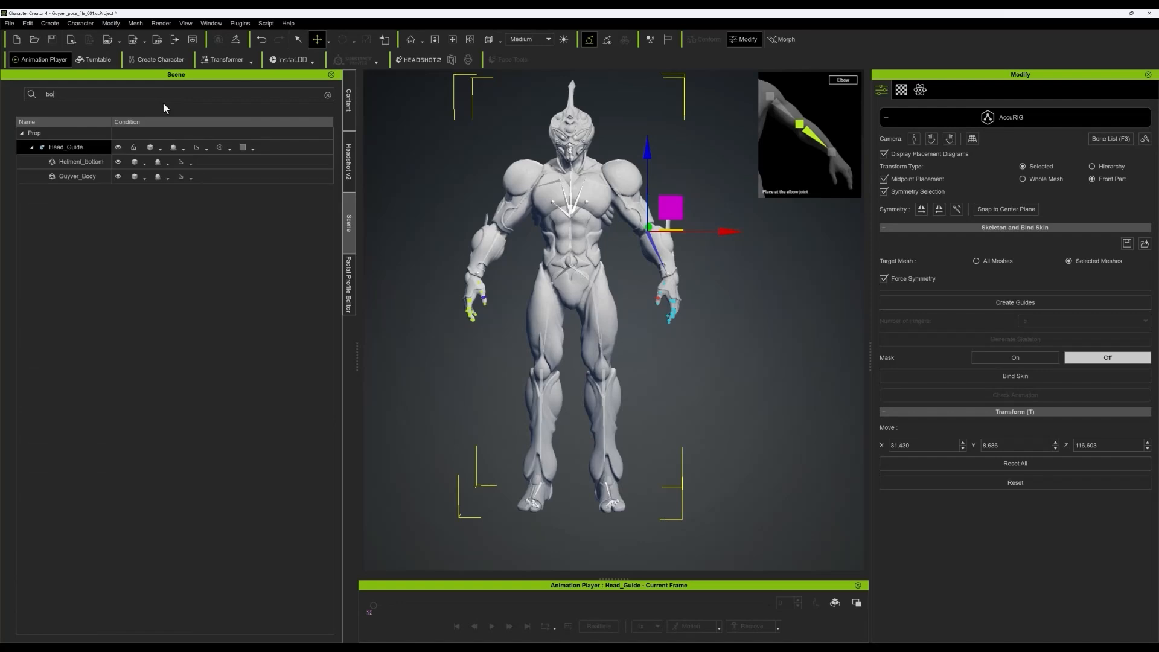
click(86, 177)
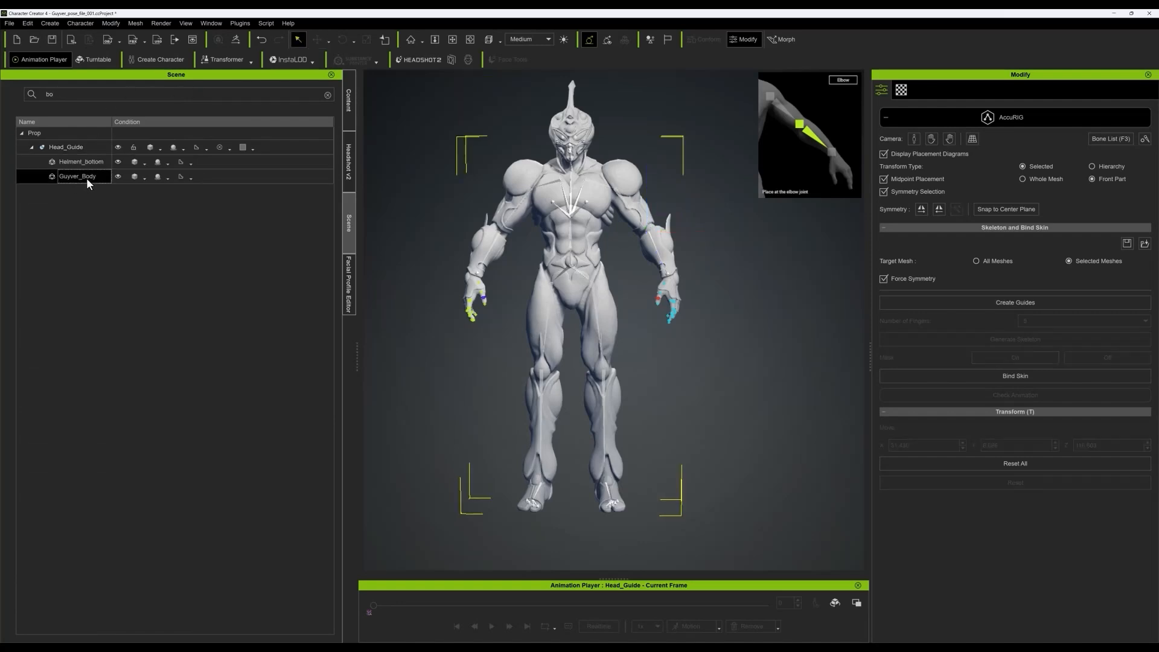
click(117, 176)
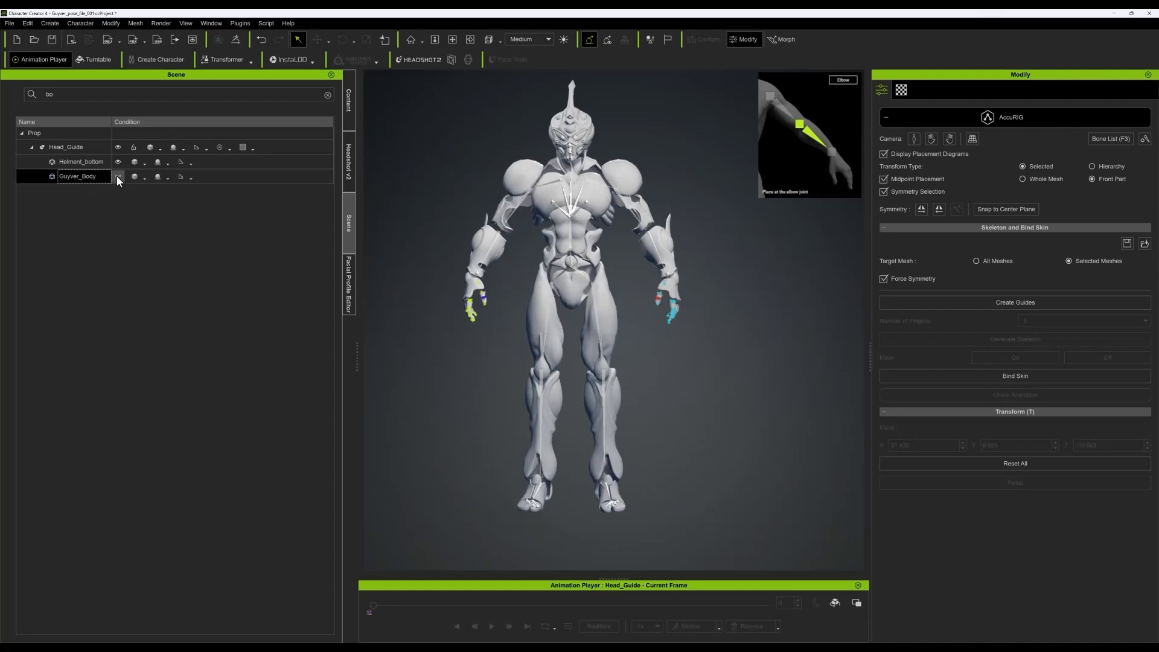
click(118, 177)
click(118, 177)
click(117, 176)
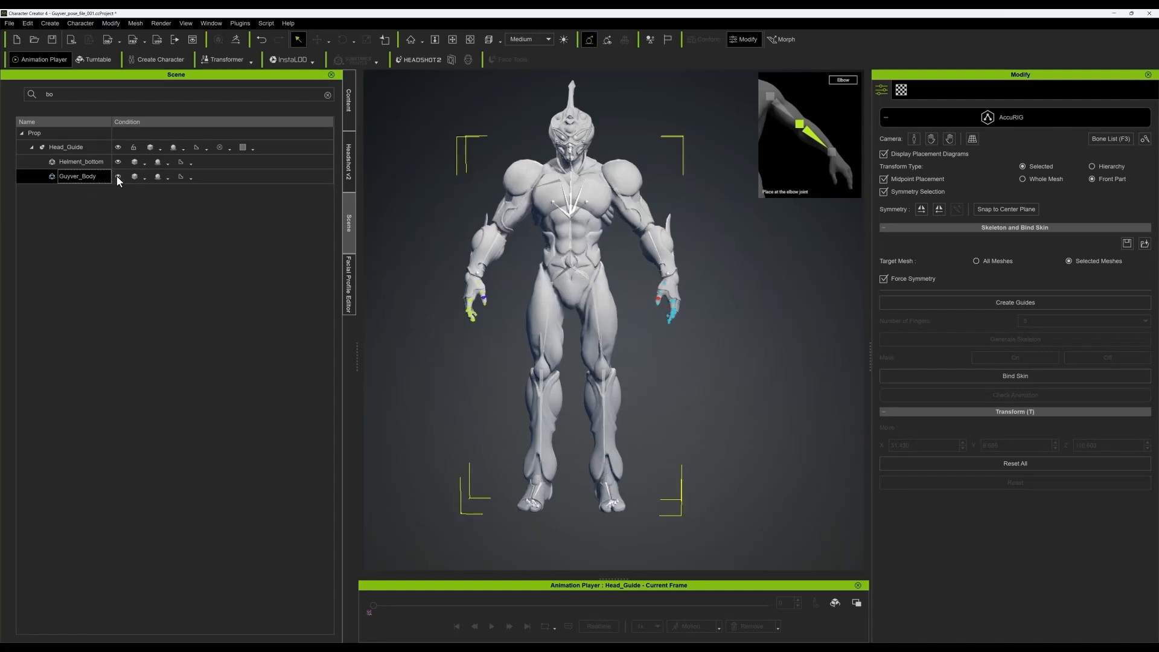
click(118, 177)
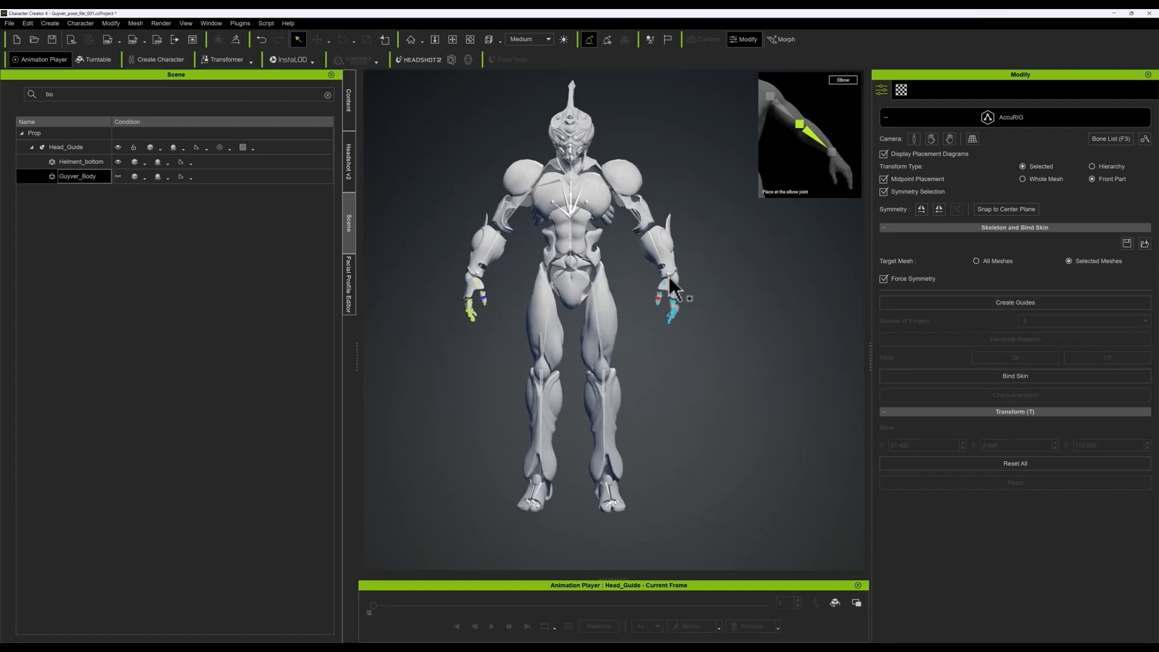
- Filter the scene objects by "arm" and hide the hand_armor_L and hand_armor_R meshes
mouse_move(767, 363)
right_down()
mouse_move(644, 364)
mouse_move(804, 375)
mouse_move(771, 358)
right_up()
scroll(770, 357, up, 4)
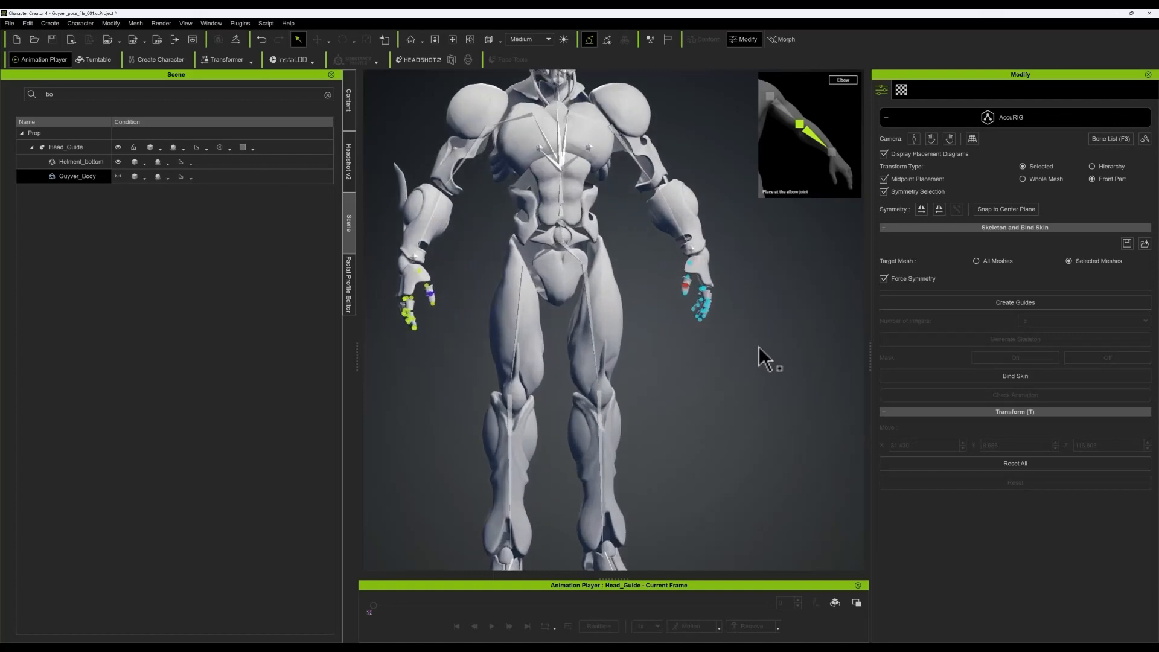
scroll(759, 347, down, 2)
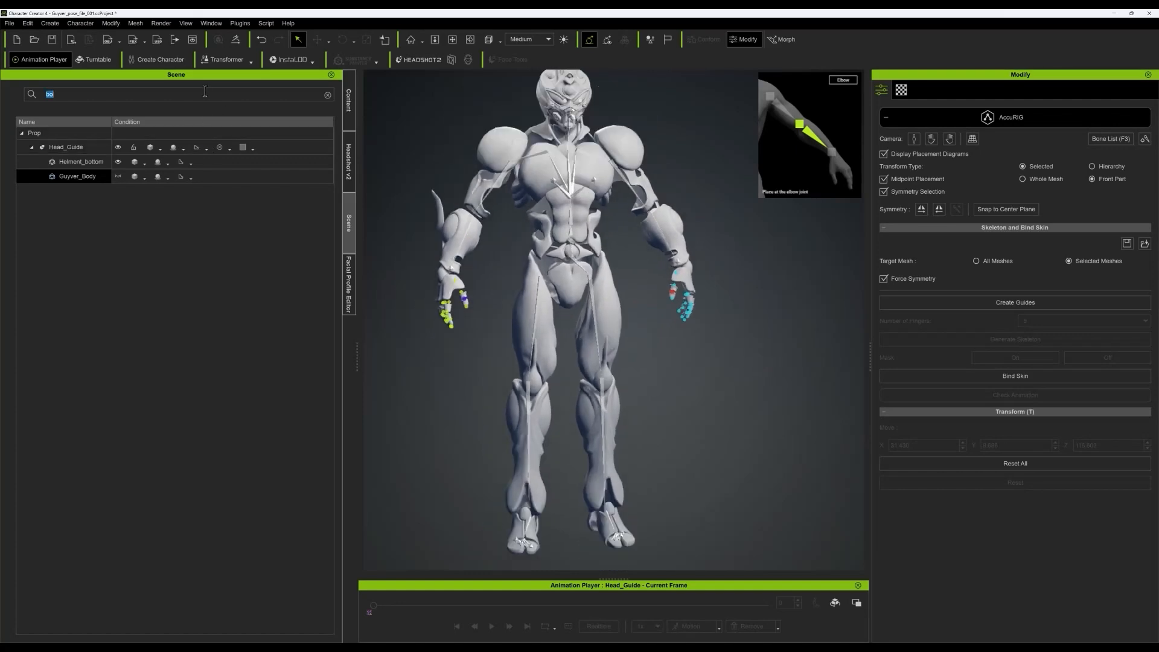
text(armo)
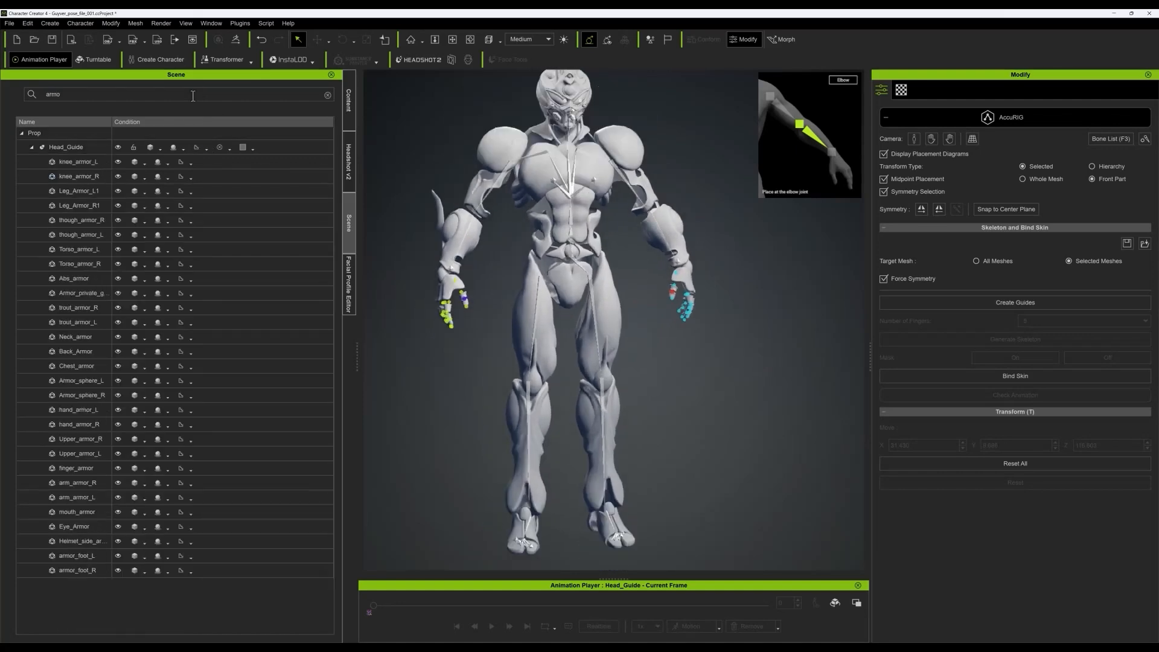
key(BackSpace)
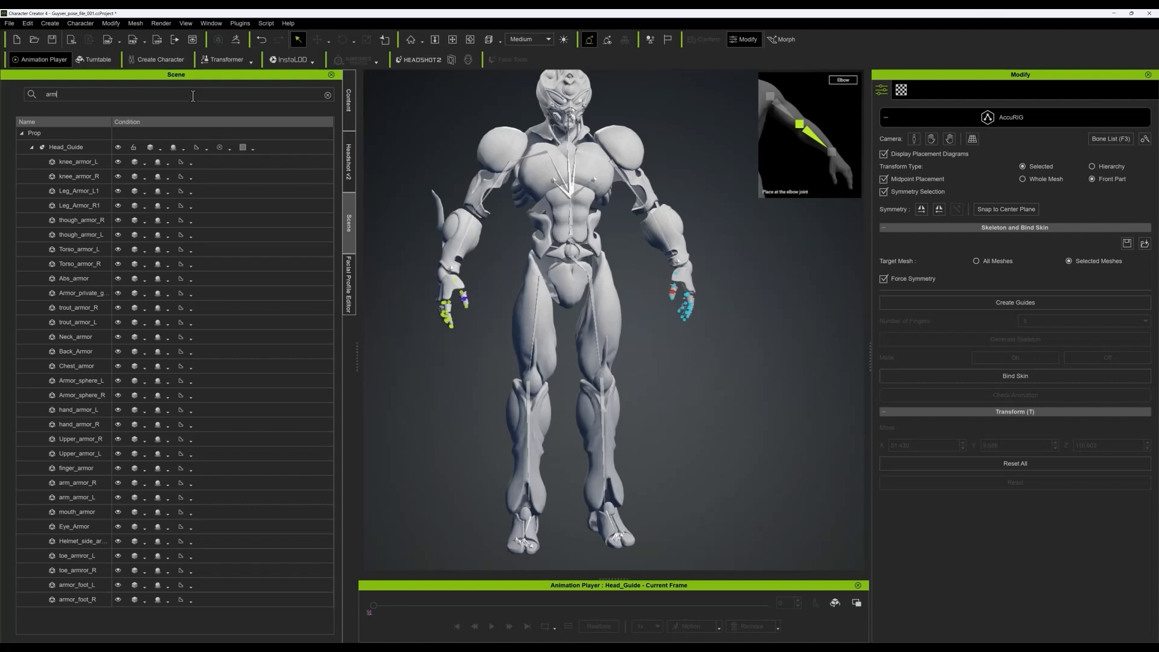
click(118, 380)
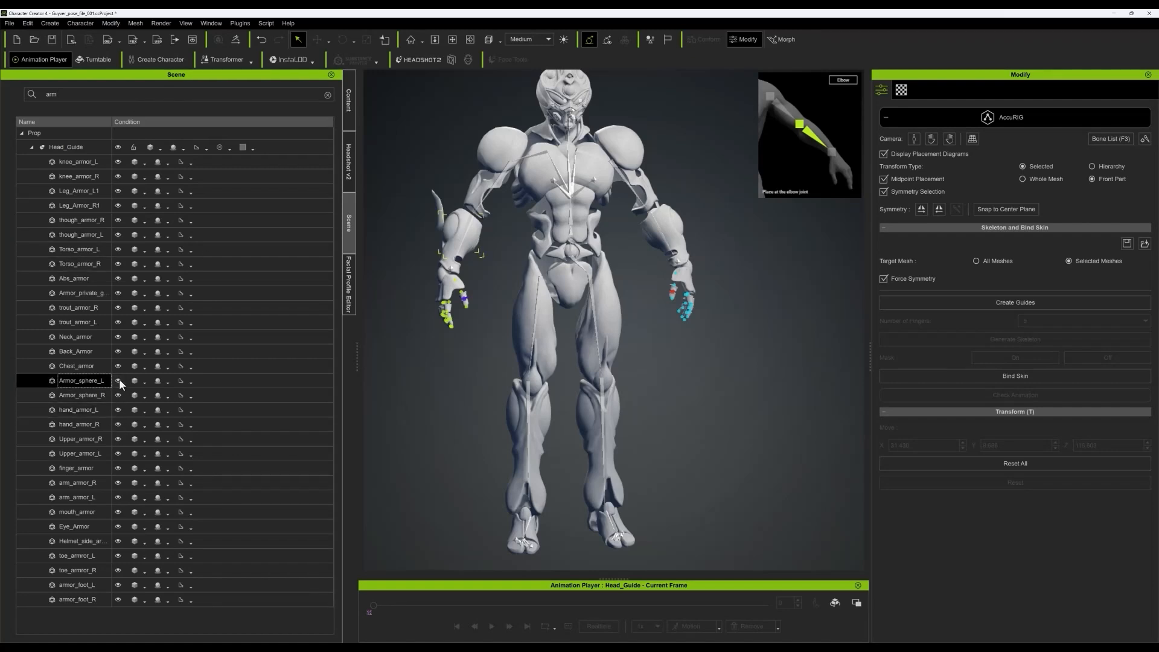
click(118, 410)
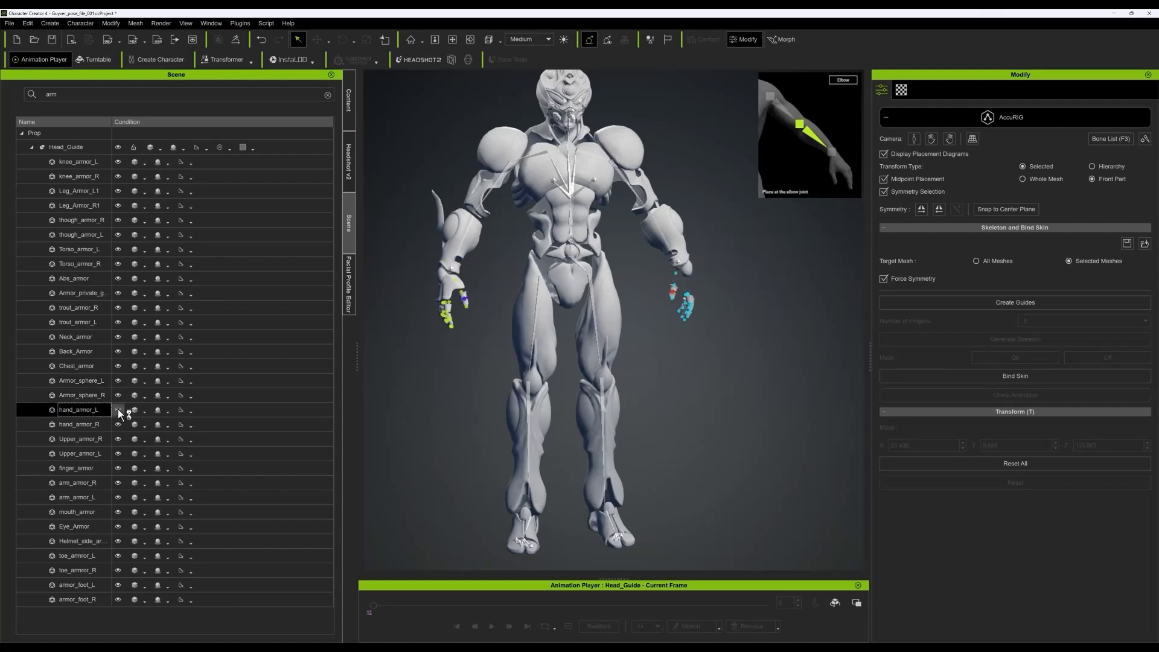
click(118, 425)
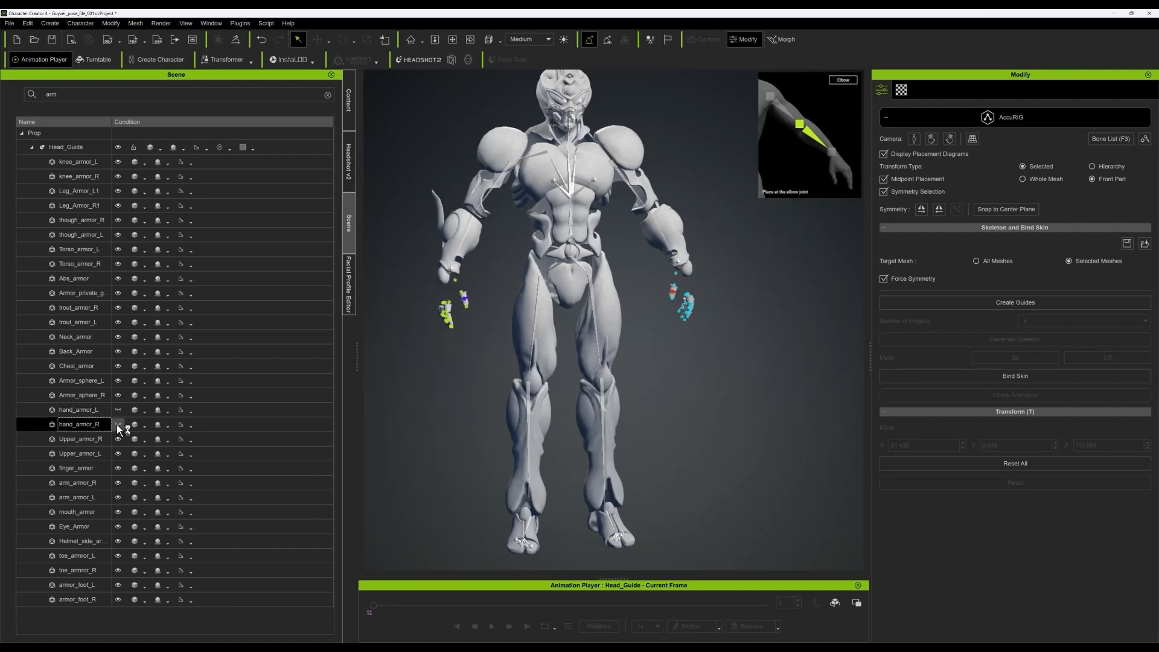
- Hide the Upper_armor_R and Upper_armor_L meshes
click(118, 439)
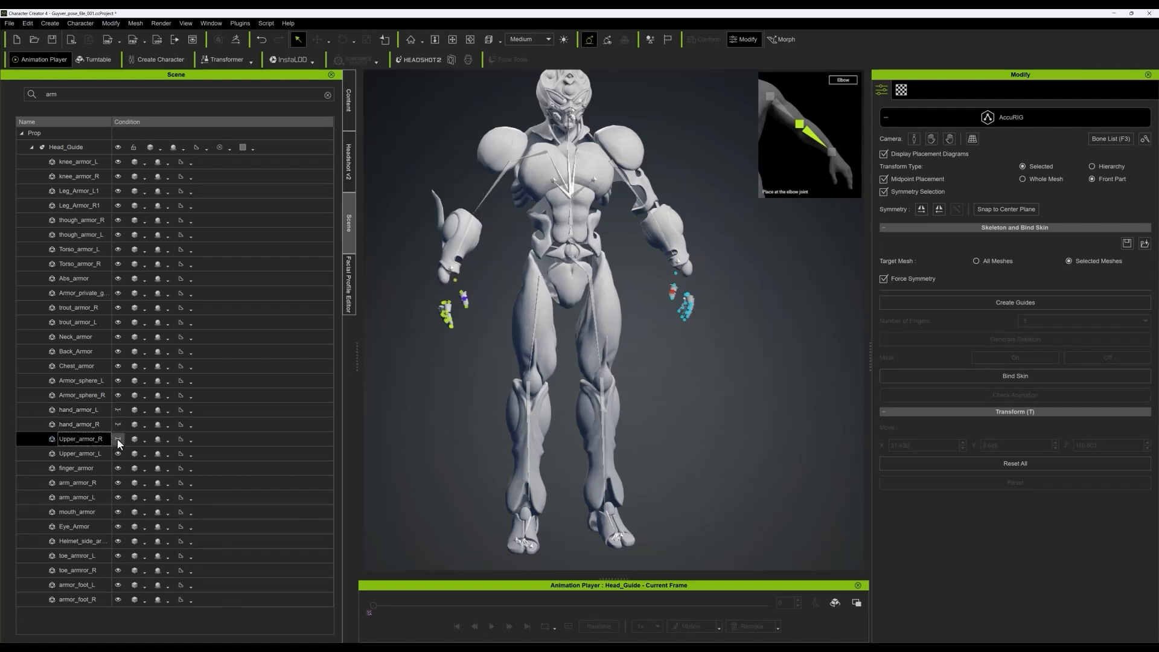
click(117, 456)
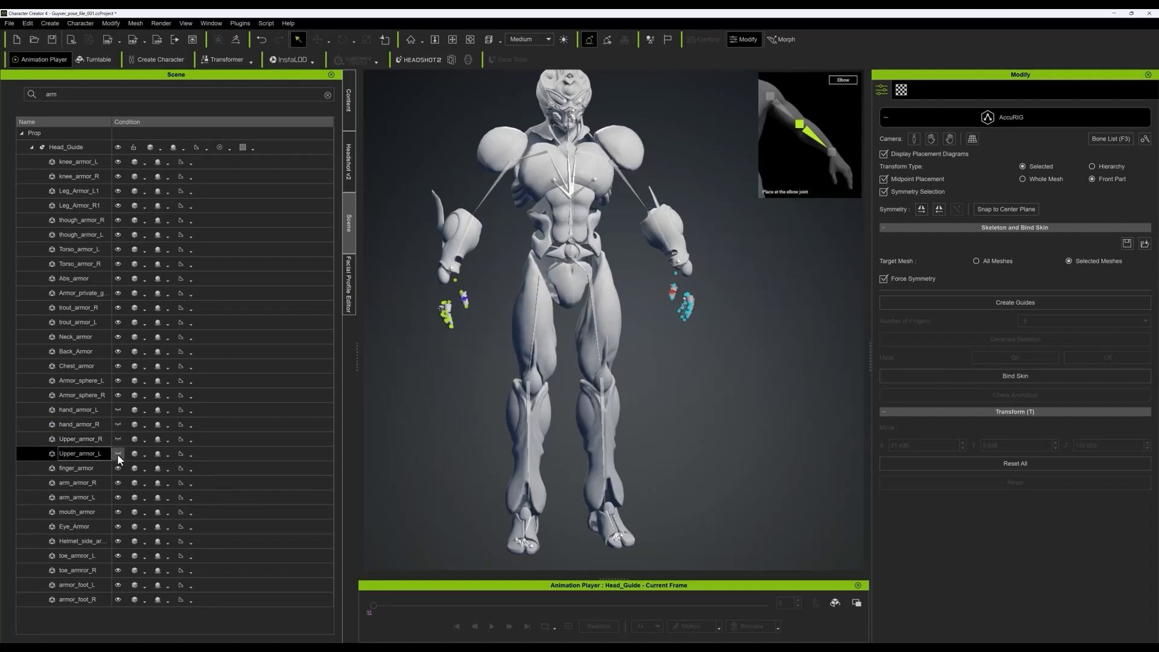
scroll(638, 347, down, 1)
alt+drag(713, 401, 665, 391)
scroll(665, 390, up, 2)
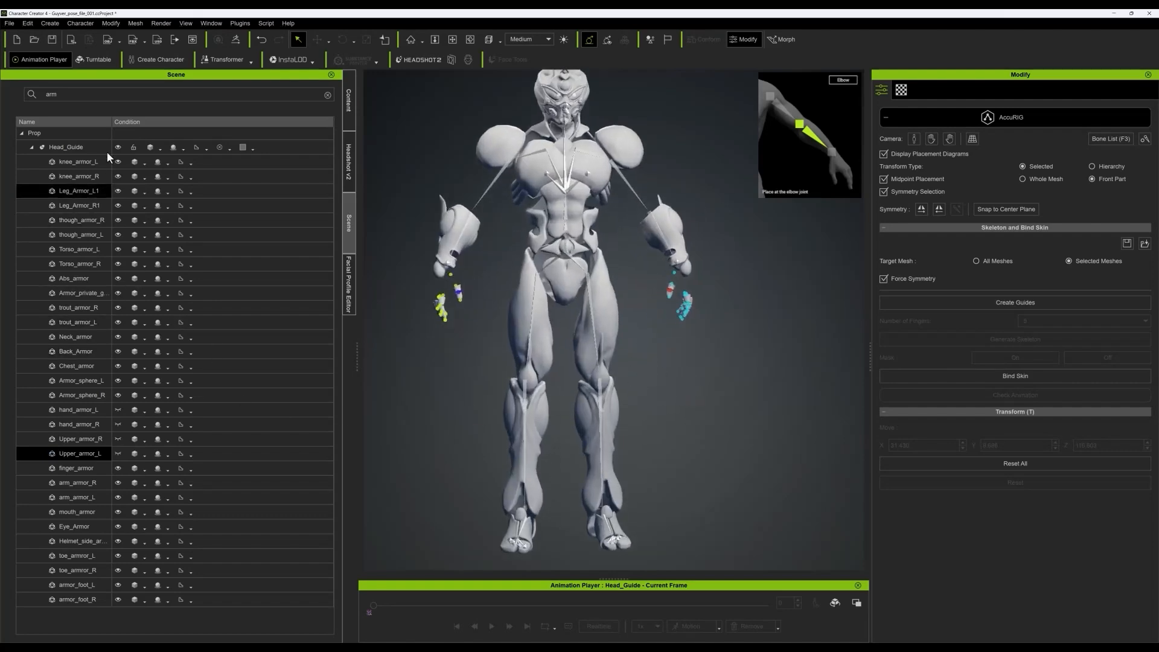
- Filter the scene objects by "Kn" and hide the knee_armor_L and knee_armor_R meshes
click(110, 95)
key(BackSpace)
key(BackSpace)
key(BackSpace)
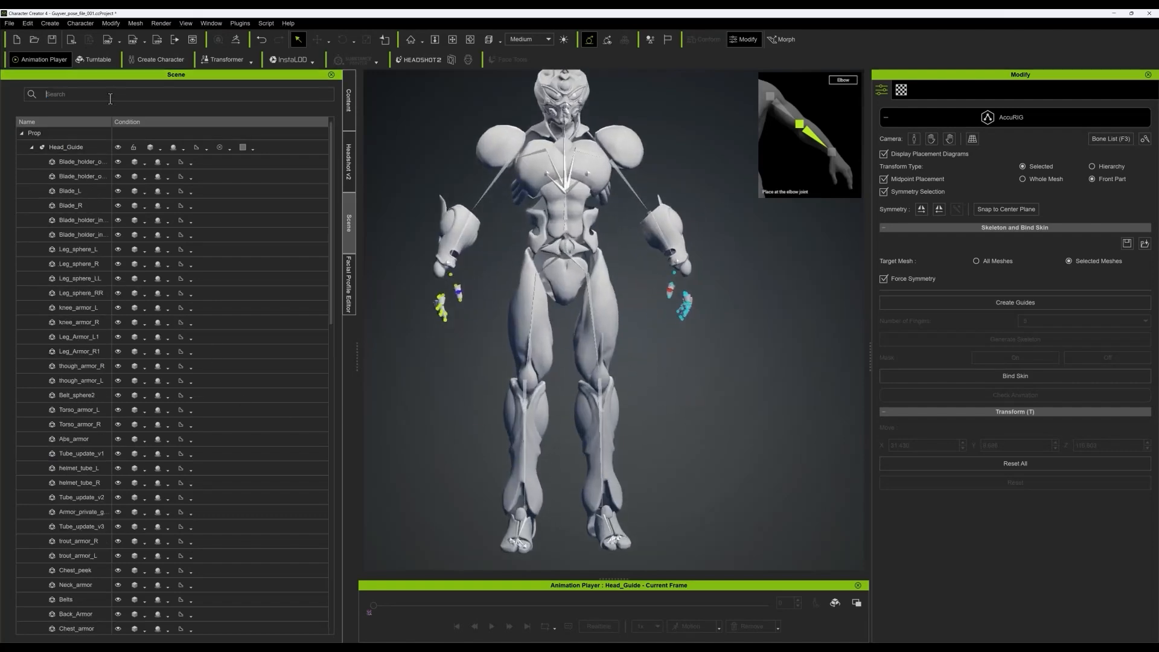
text(Kn)
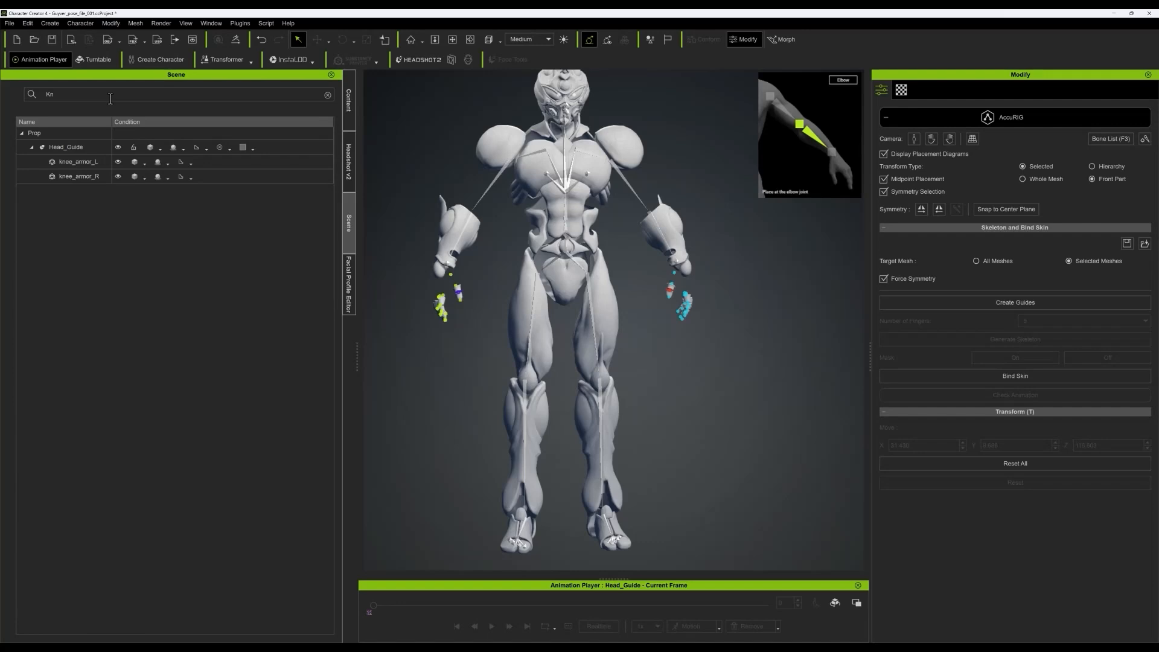
click(118, 162)
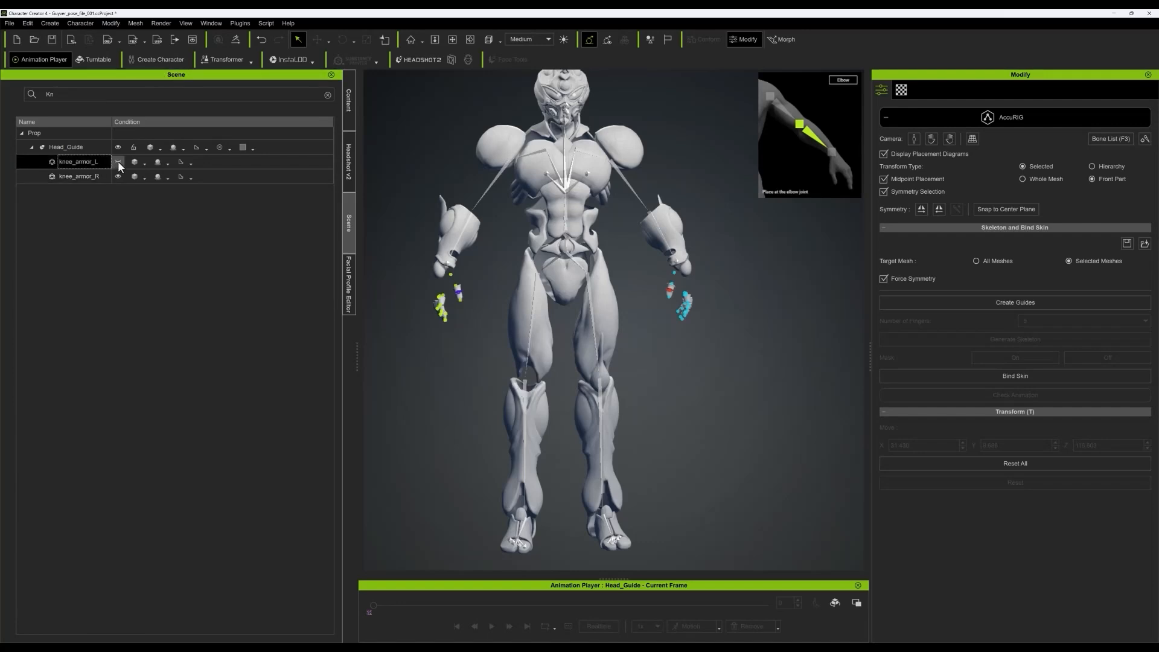
ctrl+click(119, 180)
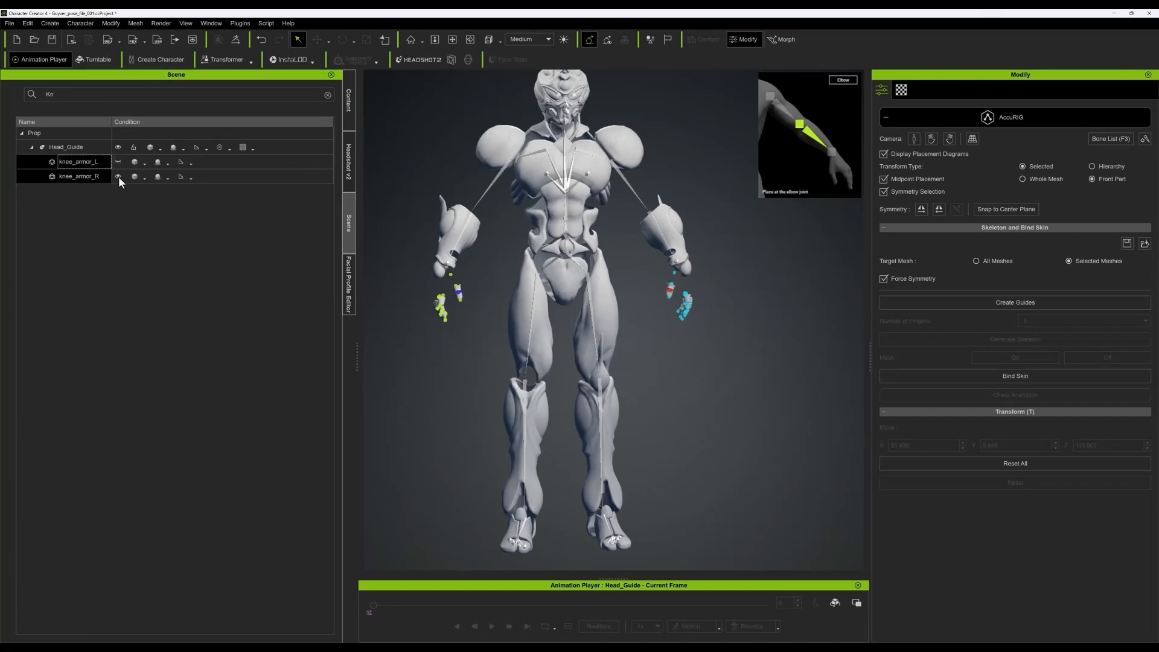
click(119, 177)
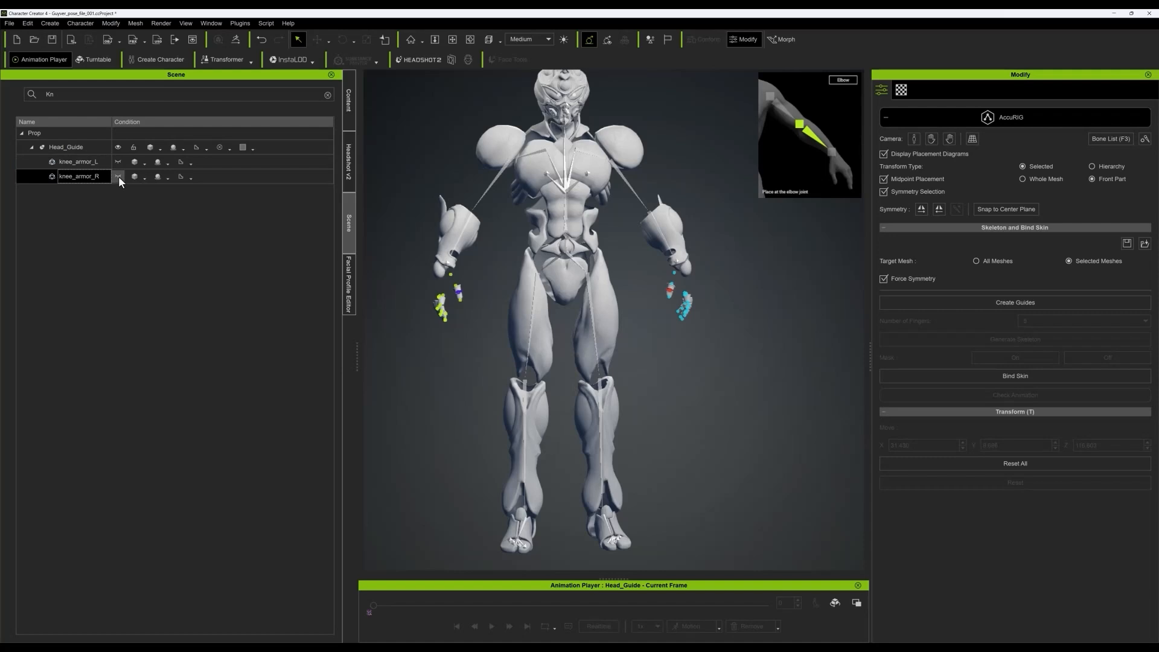
- Examine the remaining visible meshes and joint guides around the torso, arms and thighs from several angles
right_drag(545, 298, 775, 385)
scroll(732, 360, up, 5)
scroll(730, 364, down, 5)
scroll(737, 380, up, 4)
scroll(691, 364, down, 3)
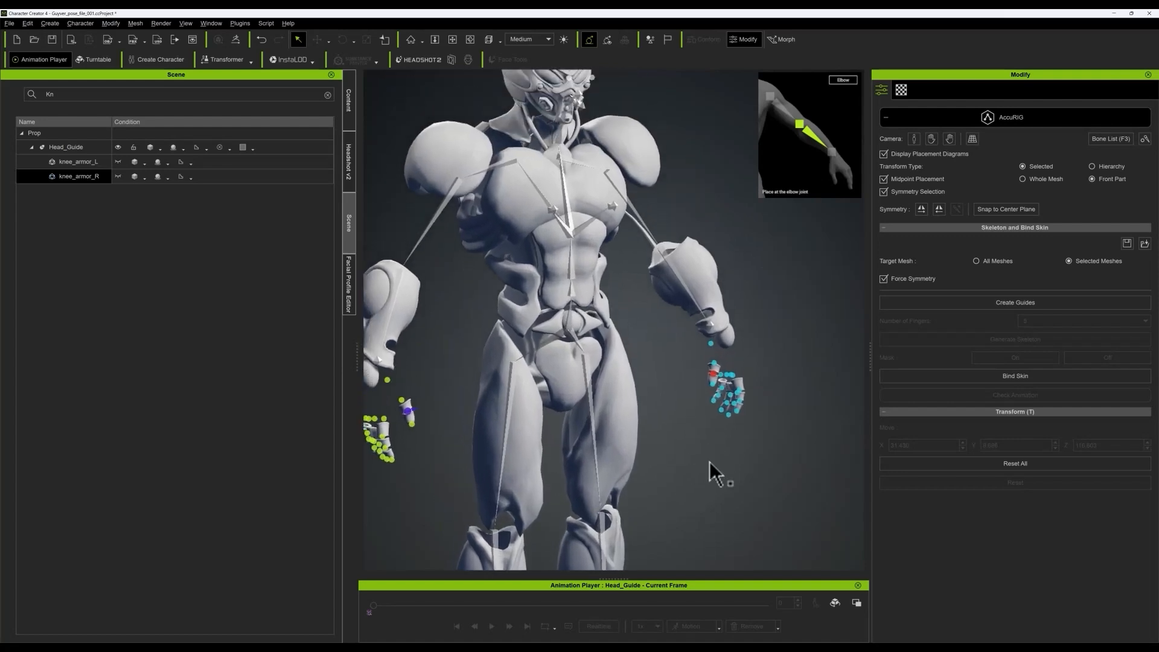
scroll(714, 471, up, 5)
scroll(676, 308, down, 3)
right_drag(682, 320, 619, 249)
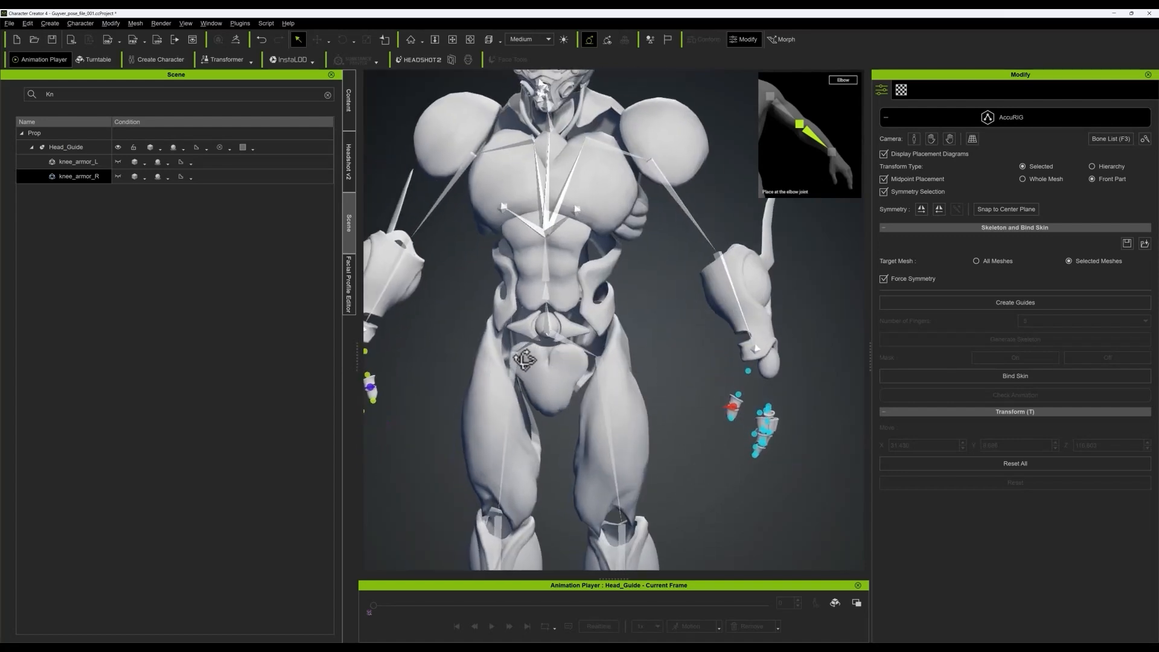
scroll(618, 247, up, 3)
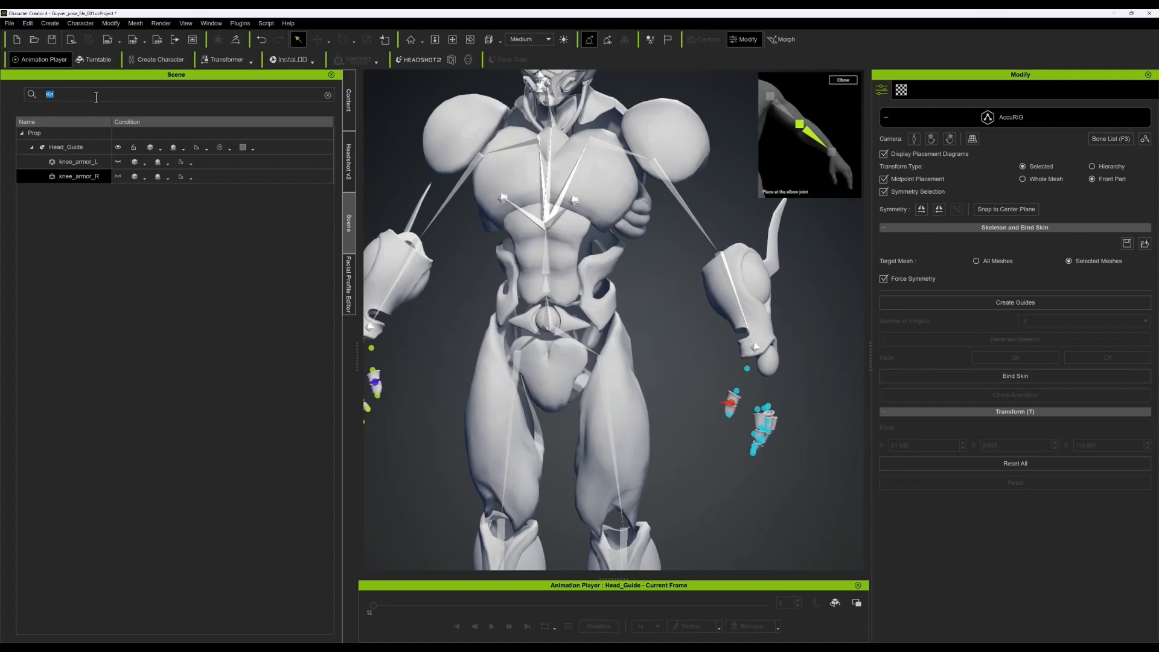
- Filter the scene objects by "tub" and hide the Tube_update_v1 mesh
key(BackSpace)
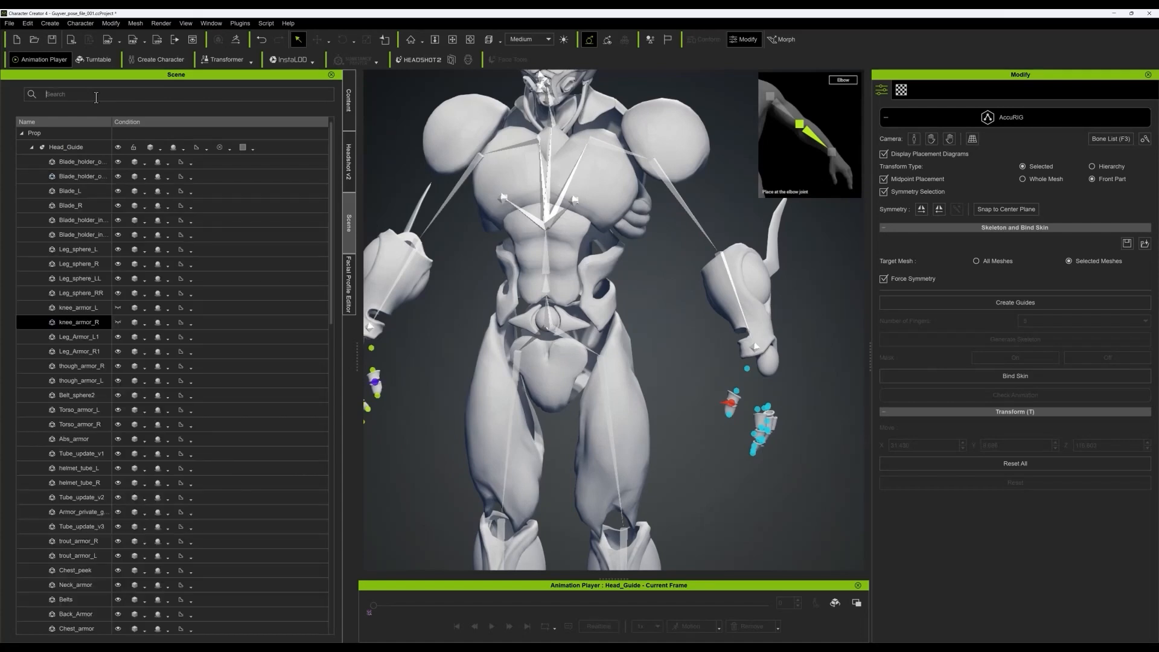
text(tub)
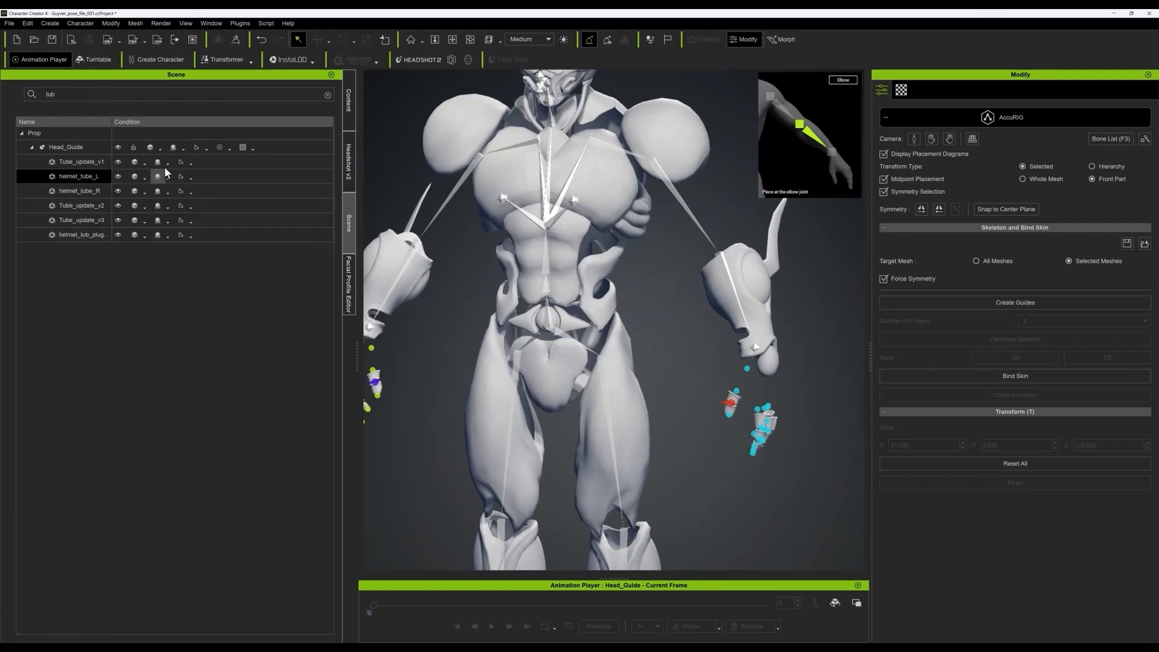
click(119, 163)
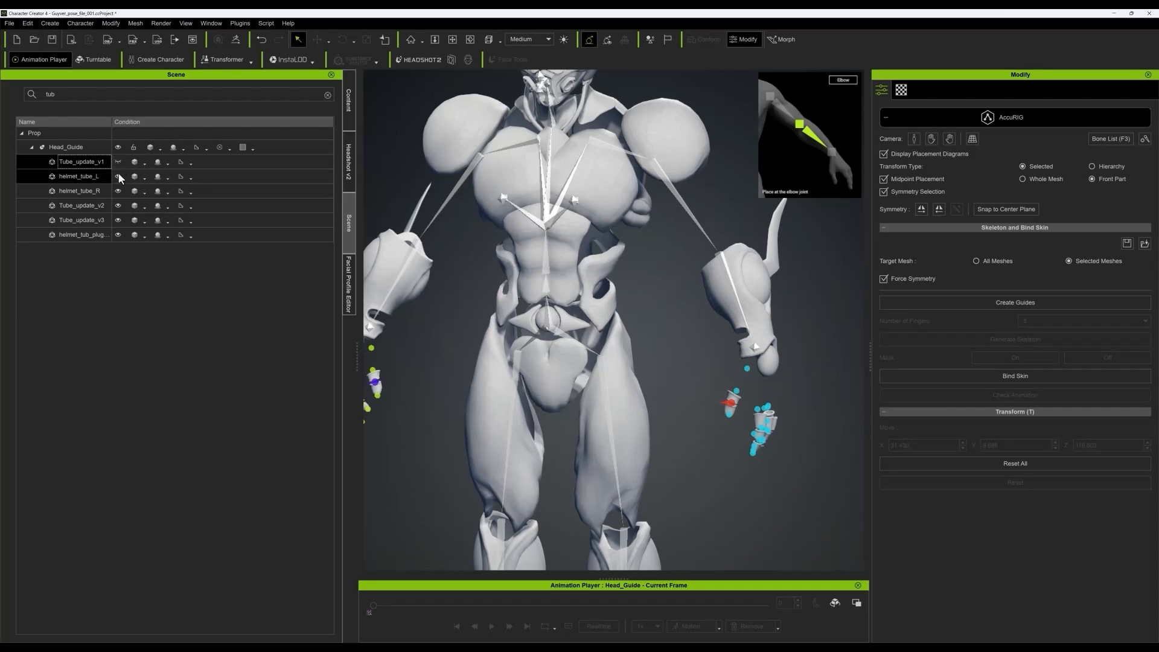
click(119, 177)
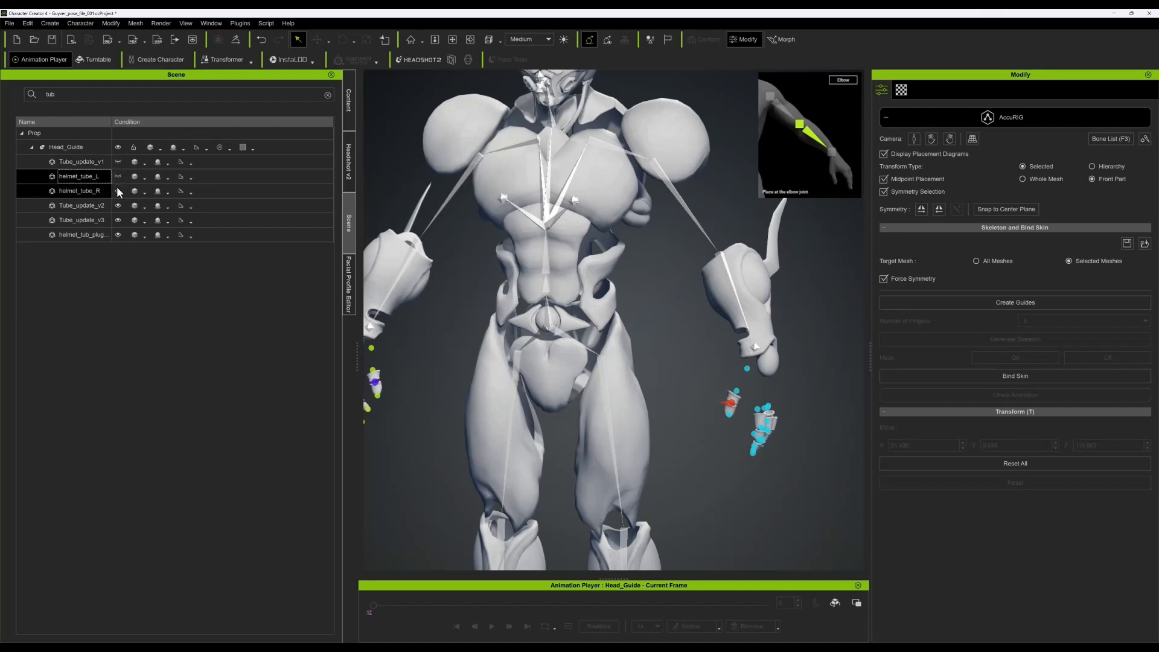
click(117, 176)
click(118, 191)
click(118, 191)
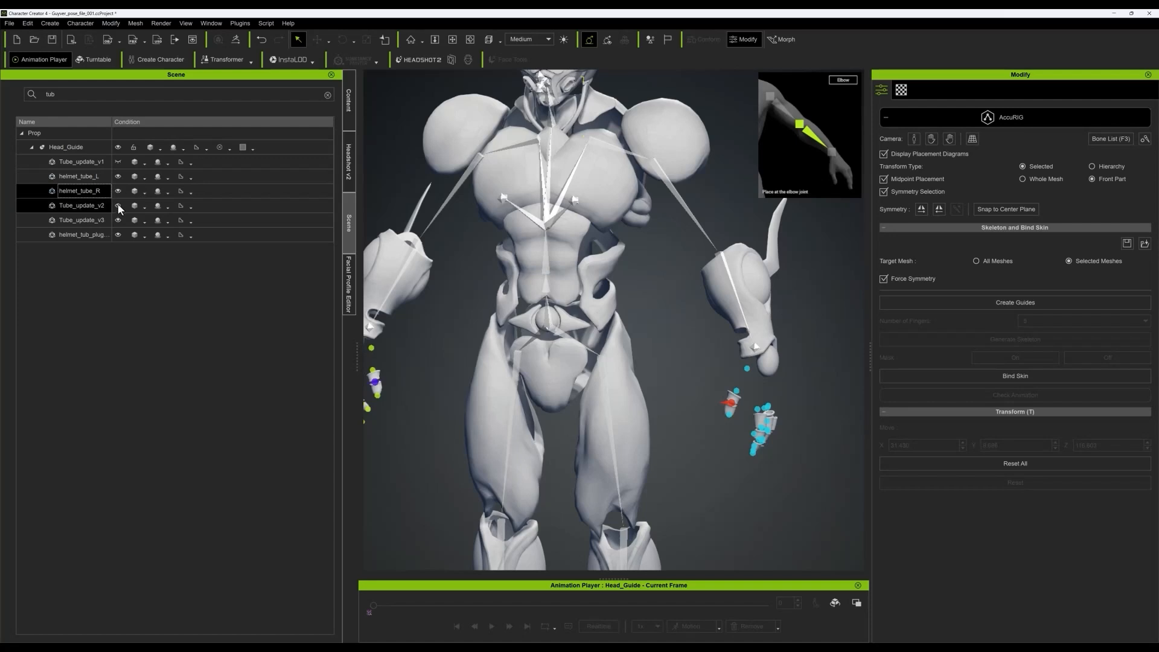
- Hide the Tube_update_v2 and Tube_update_v3 meshes and view the figure from behind
click(117, 205)
click(118, 220)
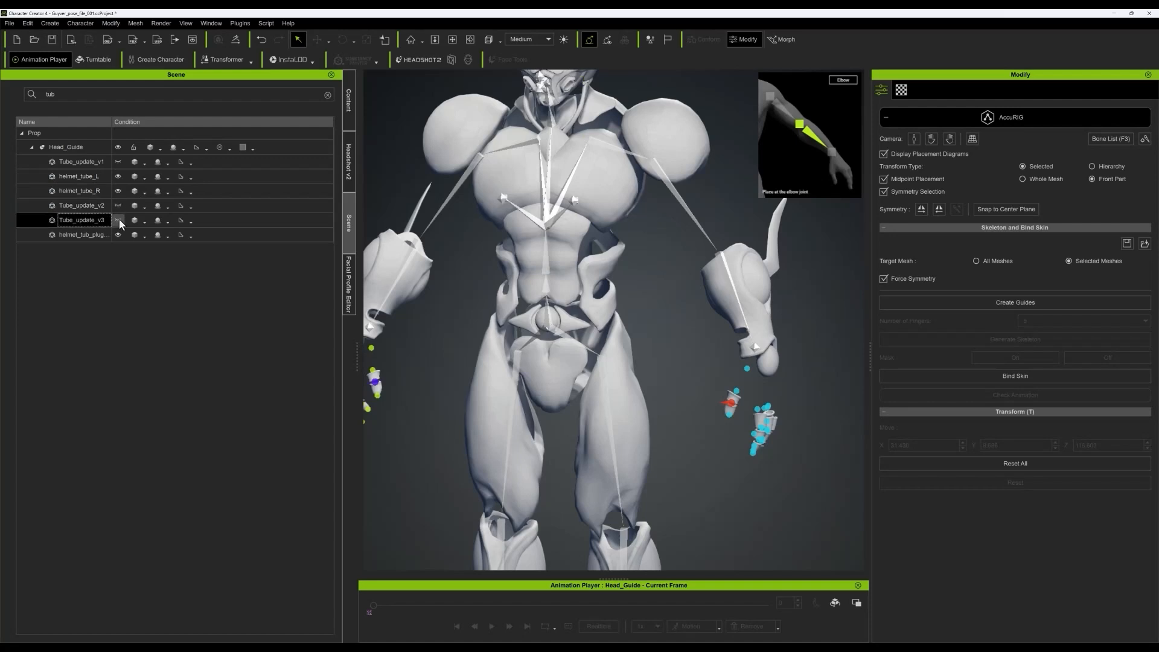
scroll(648, 279, down, 3)
alt+drag(658, 302, 406, 275)
scroll(556, 259, up, 5)
scroll(557, 258, down, 3)
alt+drag(573, 290, 615, 270)
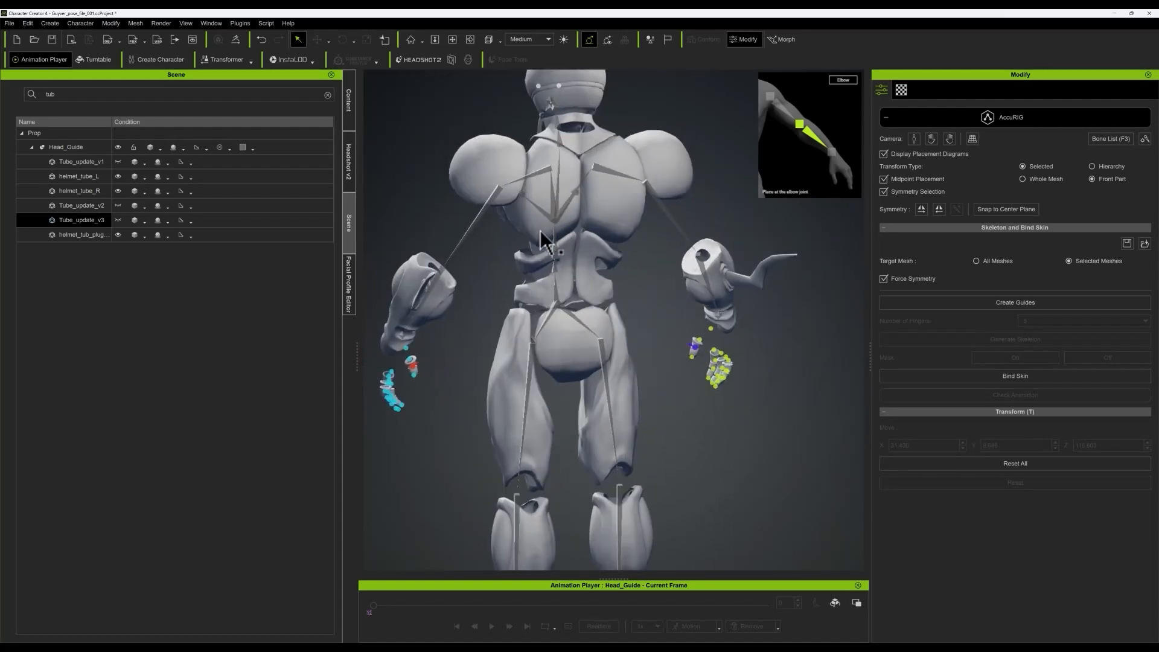
- Filter the scene list by "ba" and hide the Back_Armor mesh
double_click(69, 95)
text(ba)
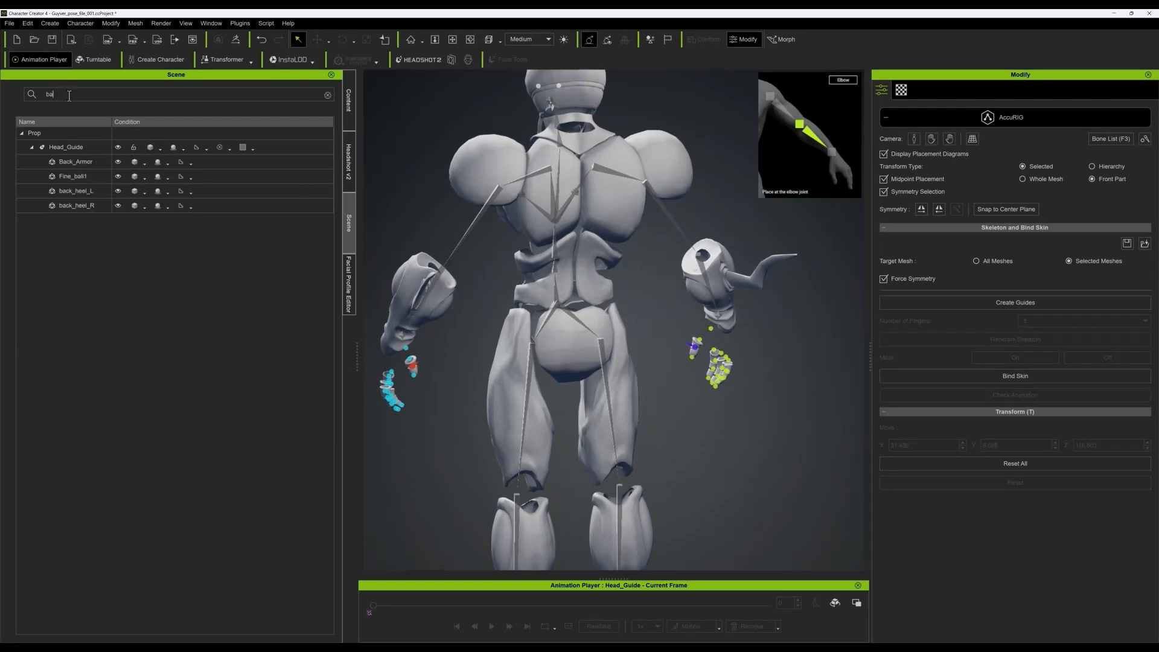
click(118, 162)
click(118, 161)
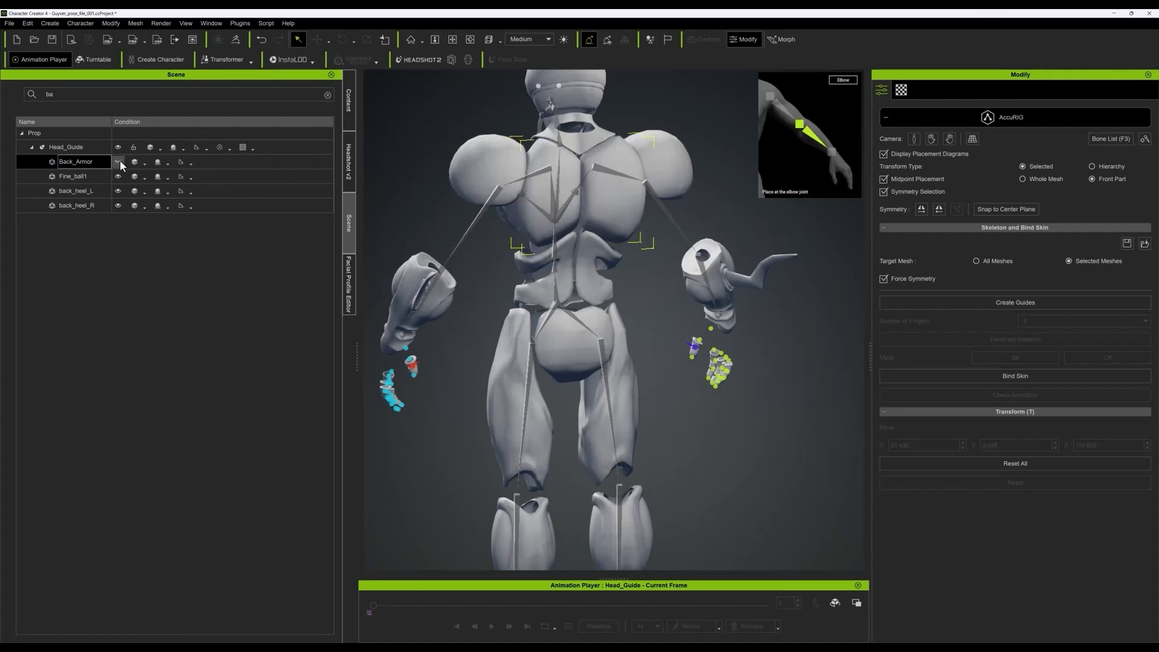
click(118, 162)
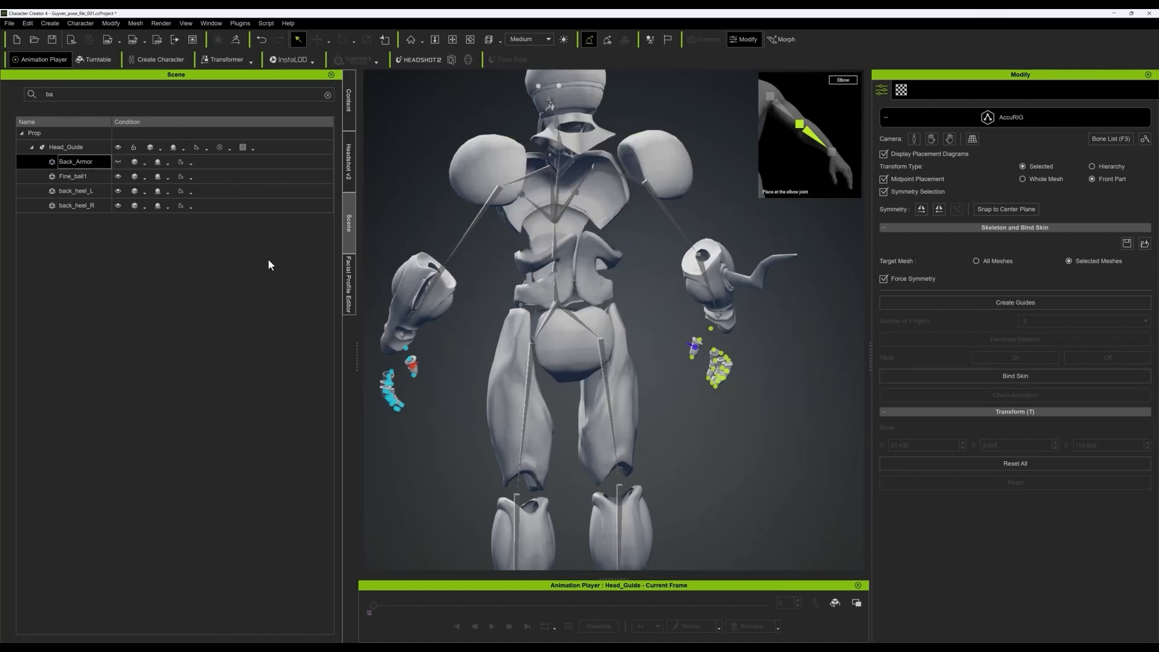
- Filter the scene list by "neck" and hide the Neck_armor mesh
right_drag(444, 241, 860, 226)
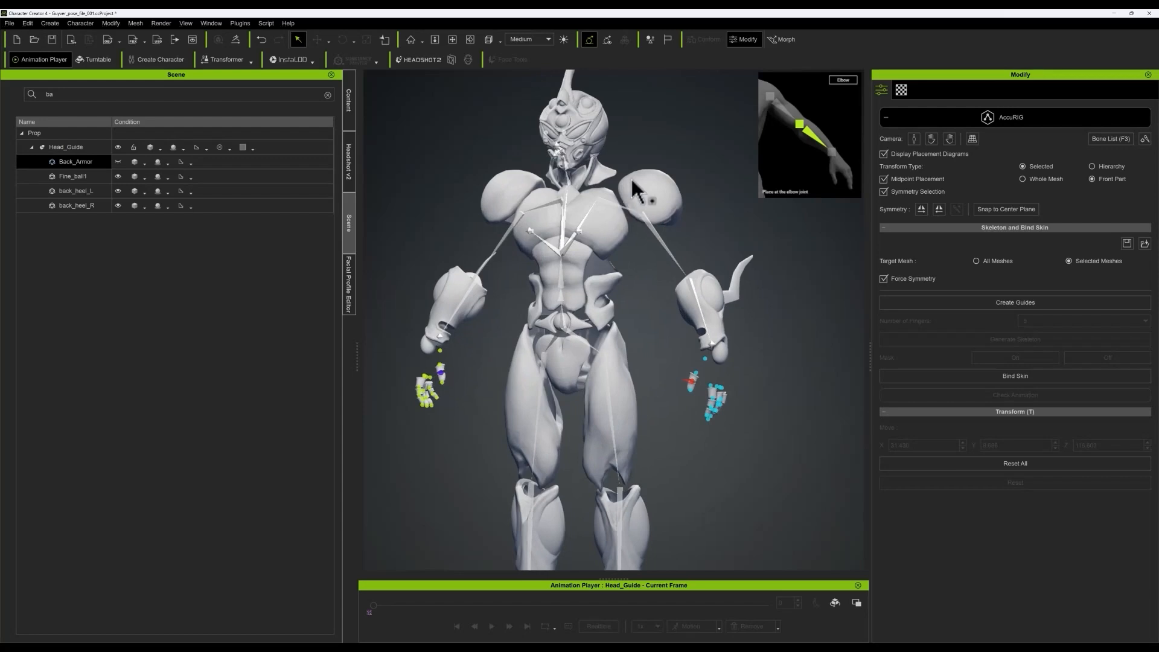
right_drag(631, 177, 463, 222)
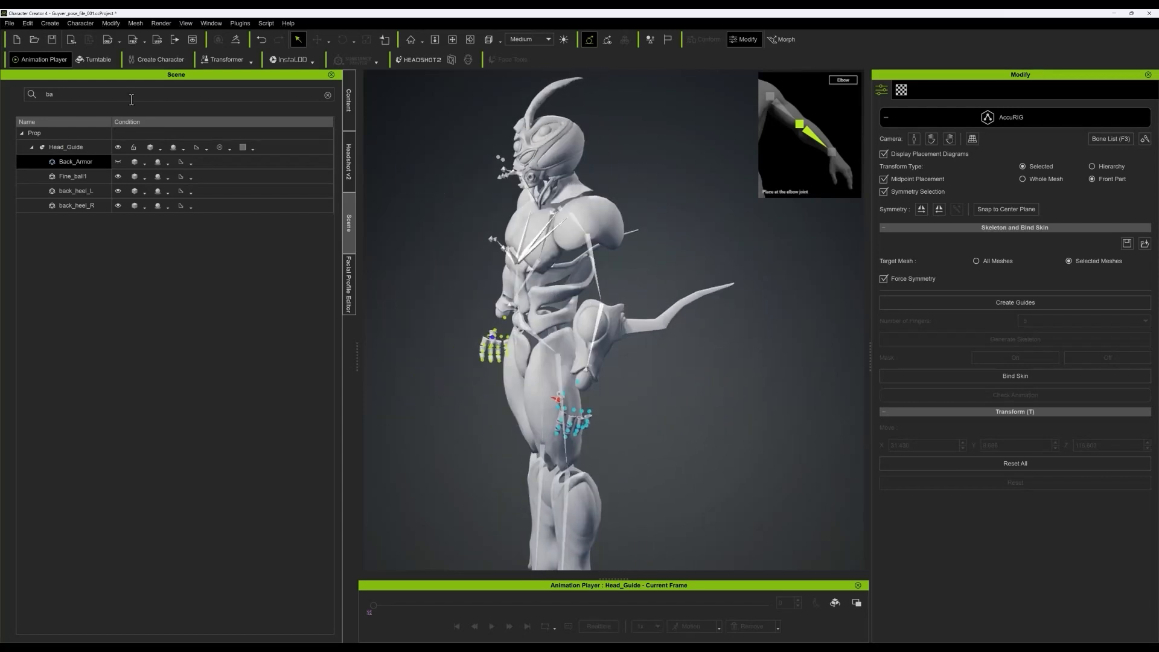
key(BackSpace)
key(BackSpace)
text(neck)
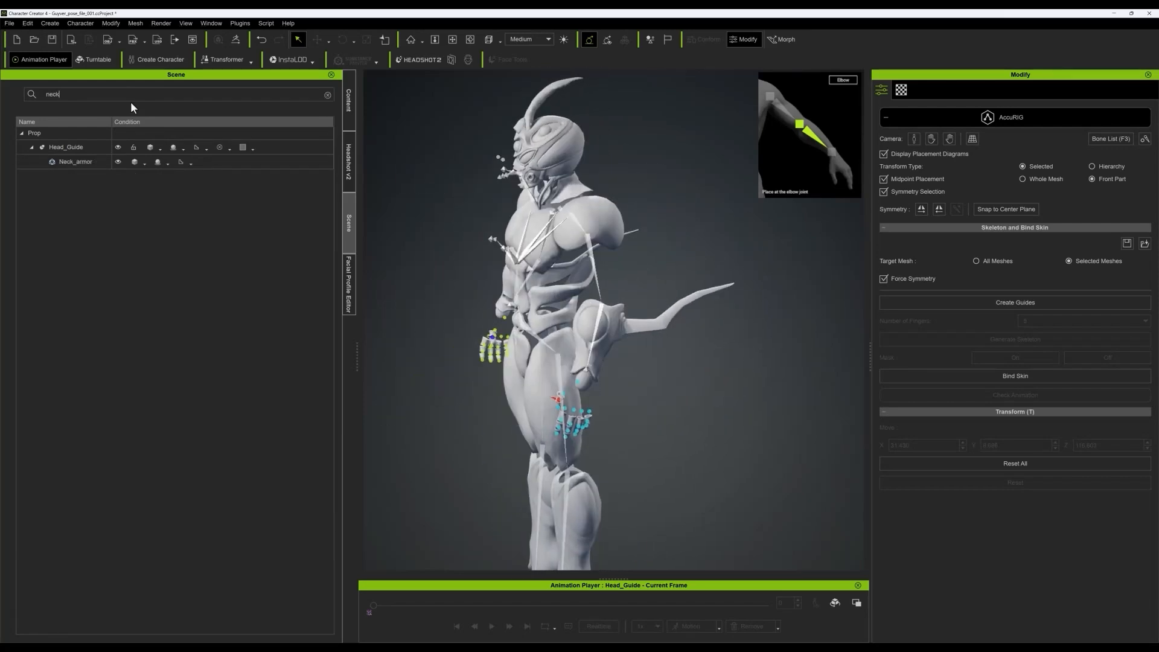
click(118, 160)
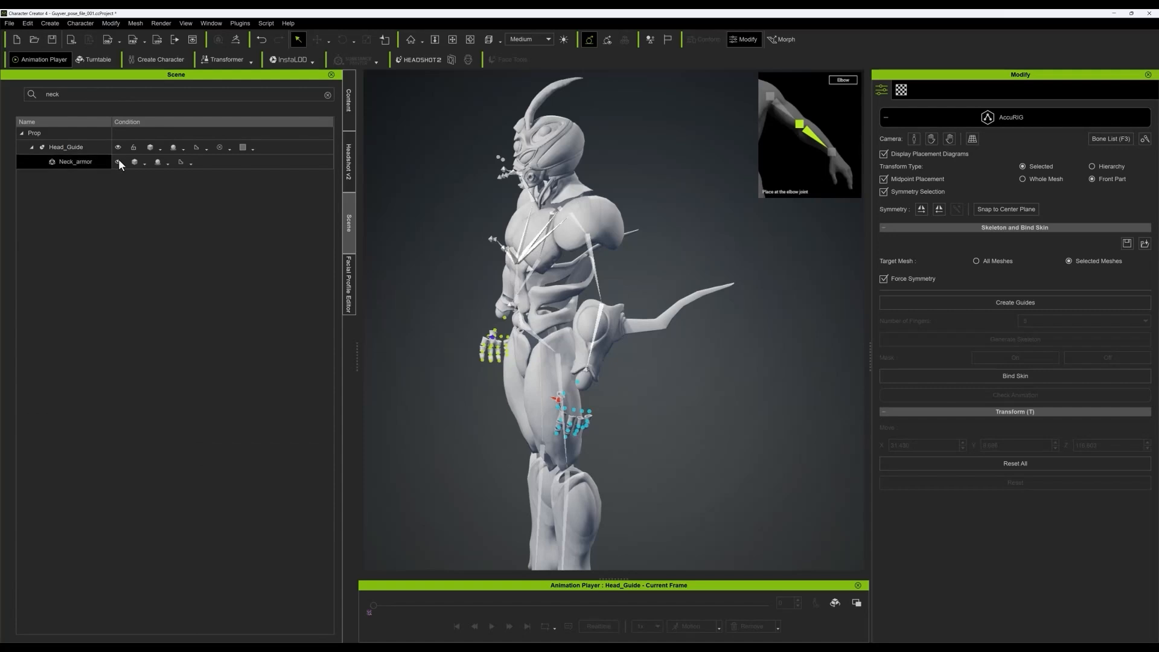
- Filter the scene list by "fin" and hide the finger_armor mesh
scroll(709, 324, down, 3)
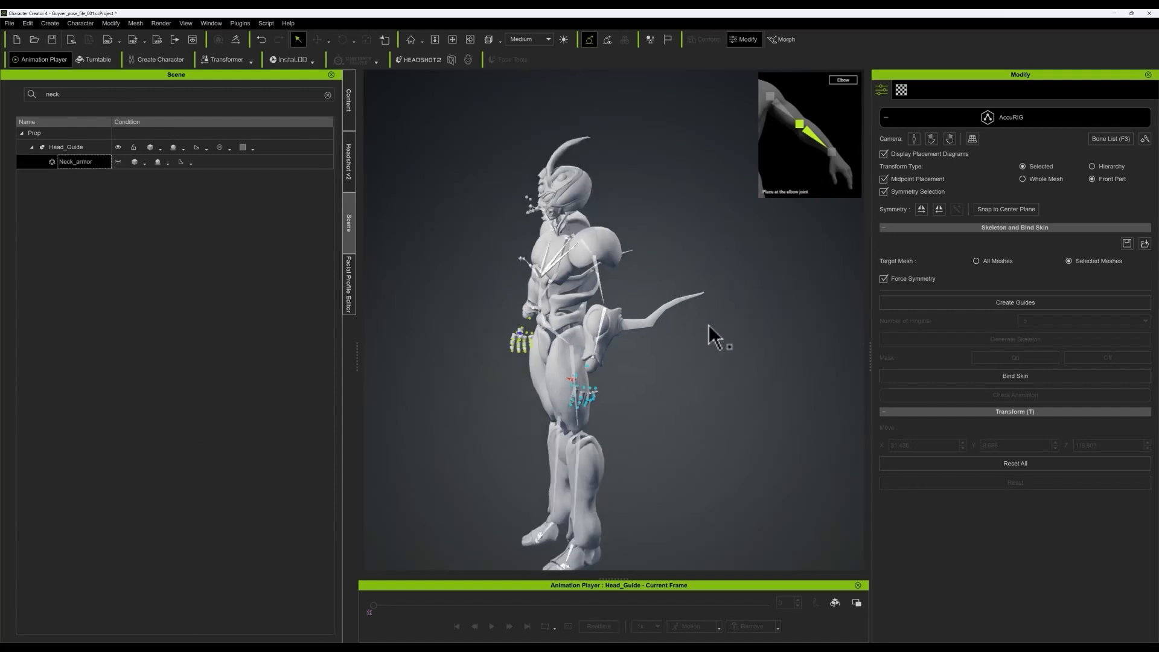
right_drag(709, 324, 880, 349)
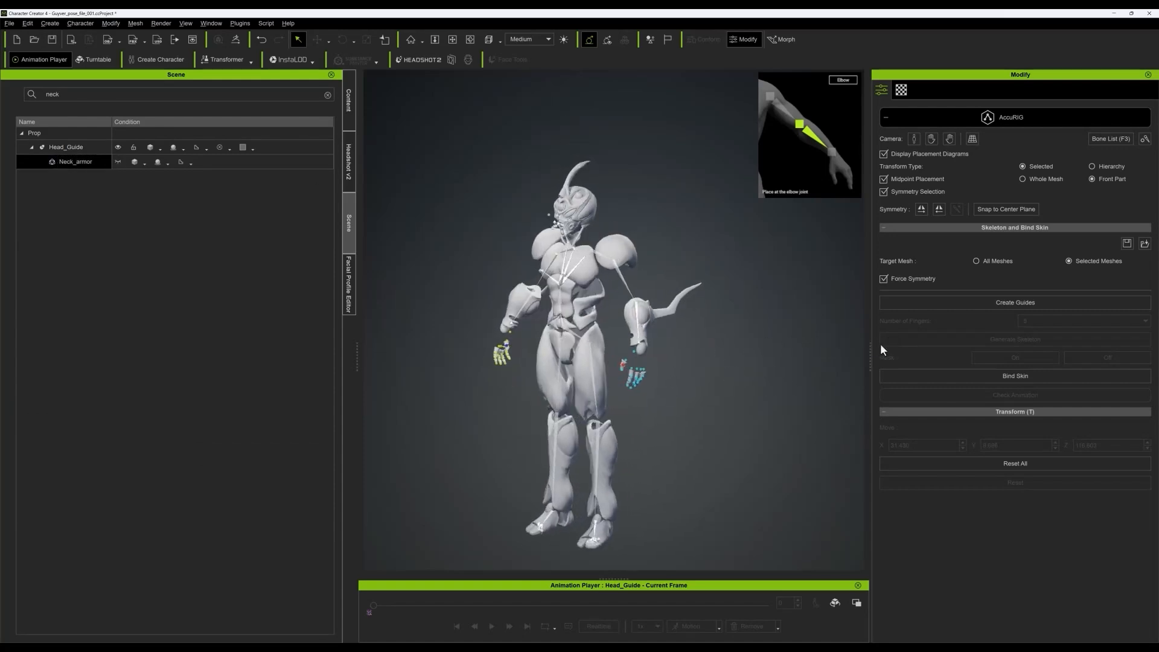
mouse_move(689, 331)
right_down()
mouse_move(766, 362)
mouse_move(509, 338)
mouse_move(881, 332)
mouse_move(813, 344)
mouse_move(881, 338)
mouse_move(881, 349)
mouse_move(936, 338)
mouse_move(701, 319)
right_up()
scroll(633, 307, up, 5)
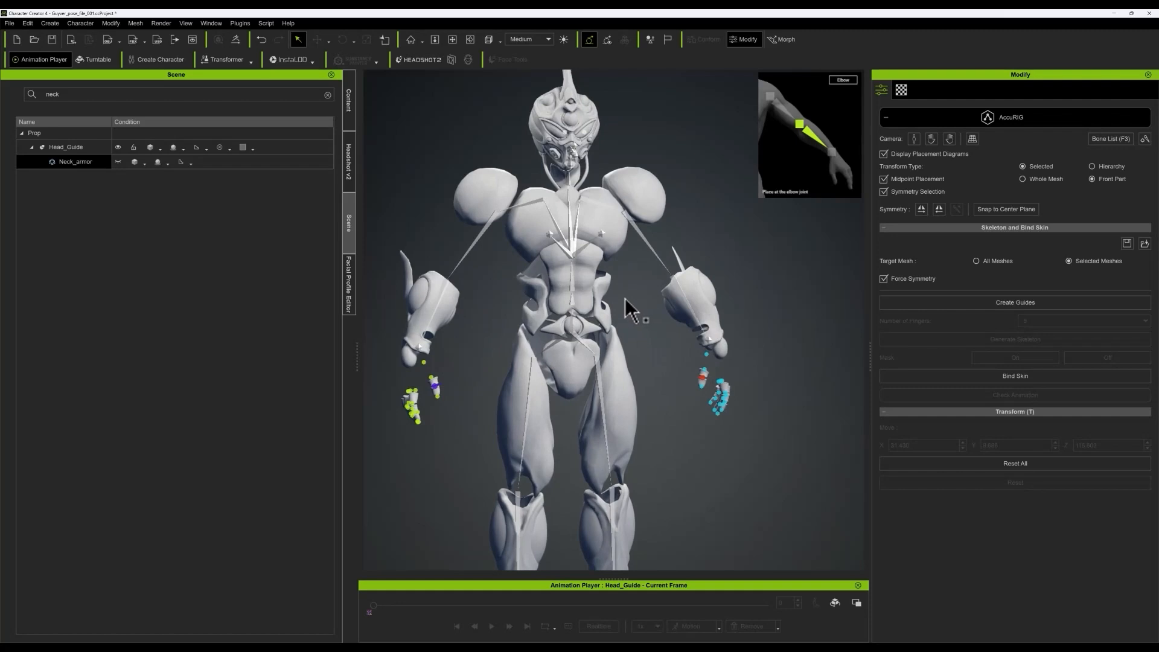
double_click(99, 95)
text(fin)
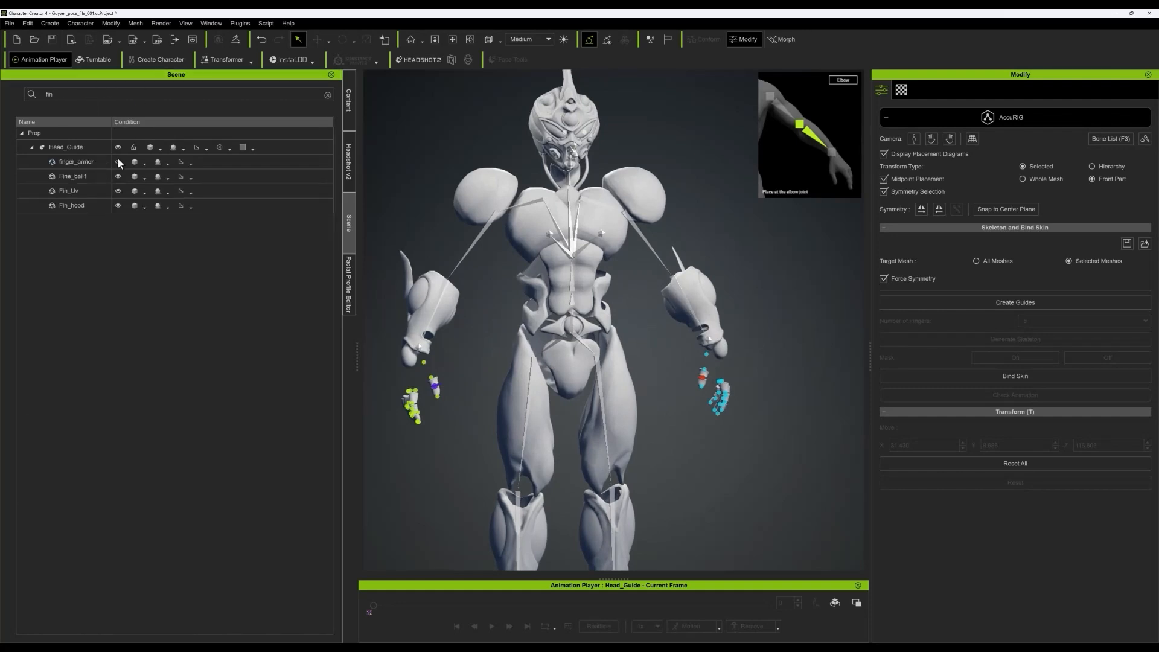
click(117, 163)
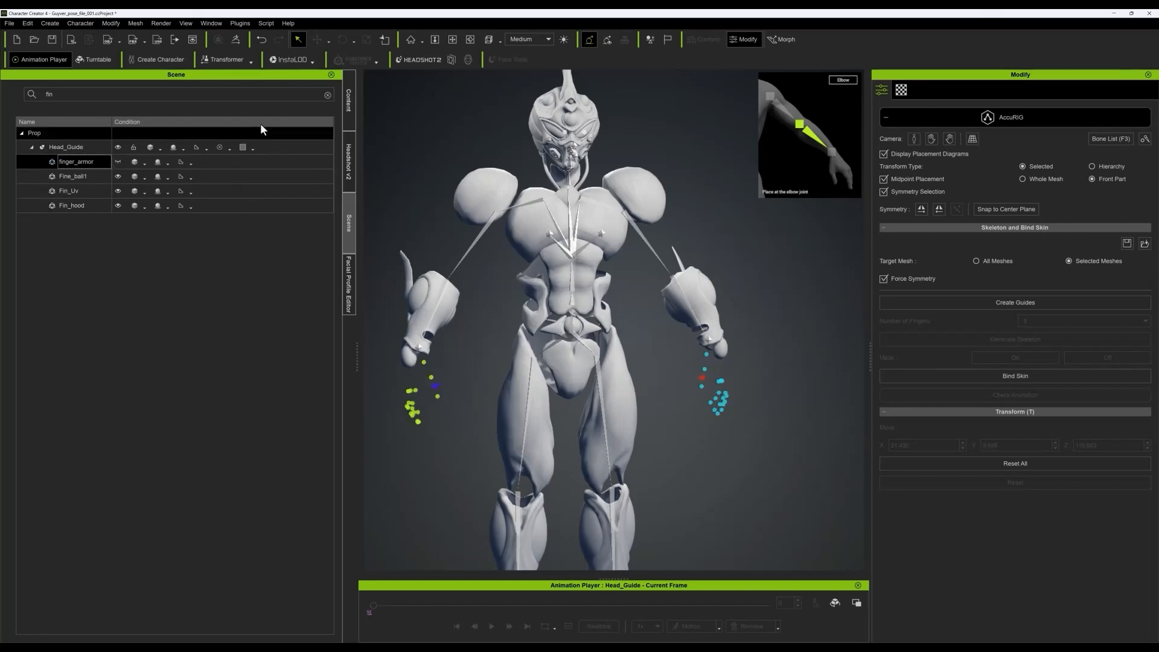
- Clear the scene filter and select knee_armor_L, knee_armor_R and the meshes from hand_armor_L through finger_armor together
click(328, 95)
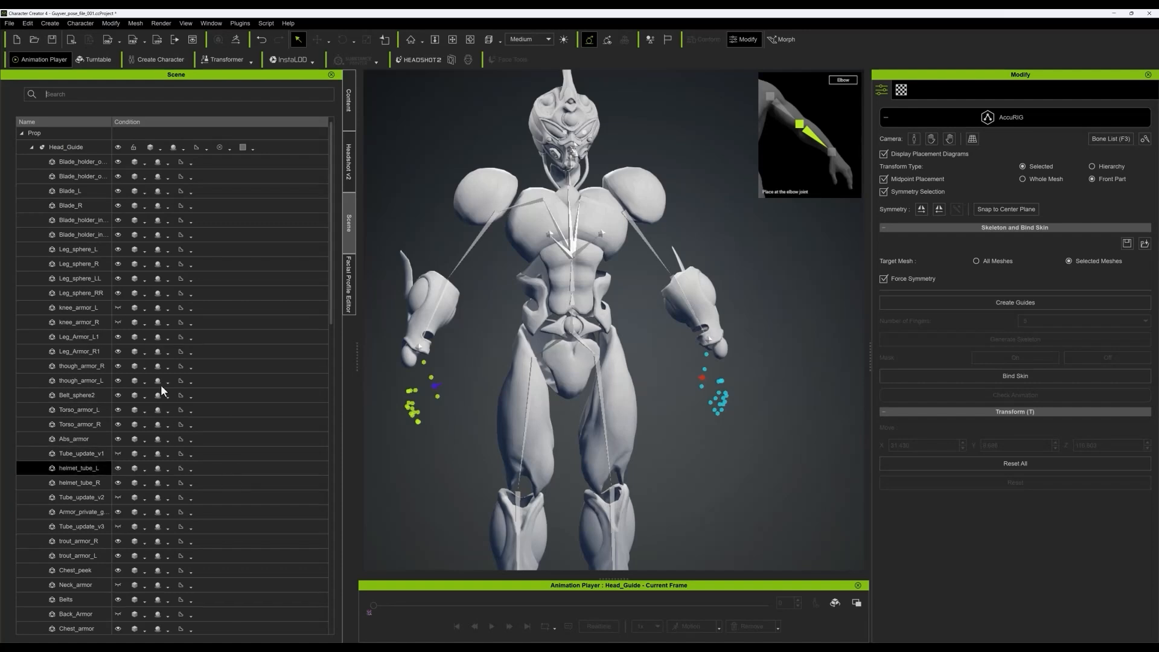
scroll(229, 280, down, 2)
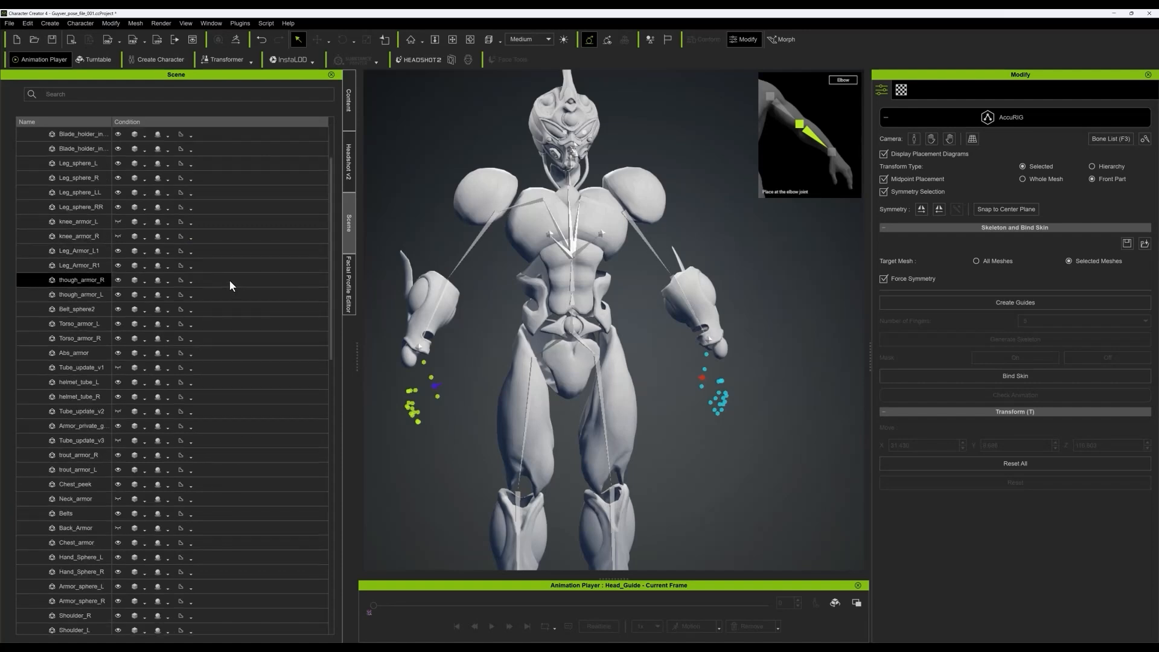
scroll(172, 258, up, 2)
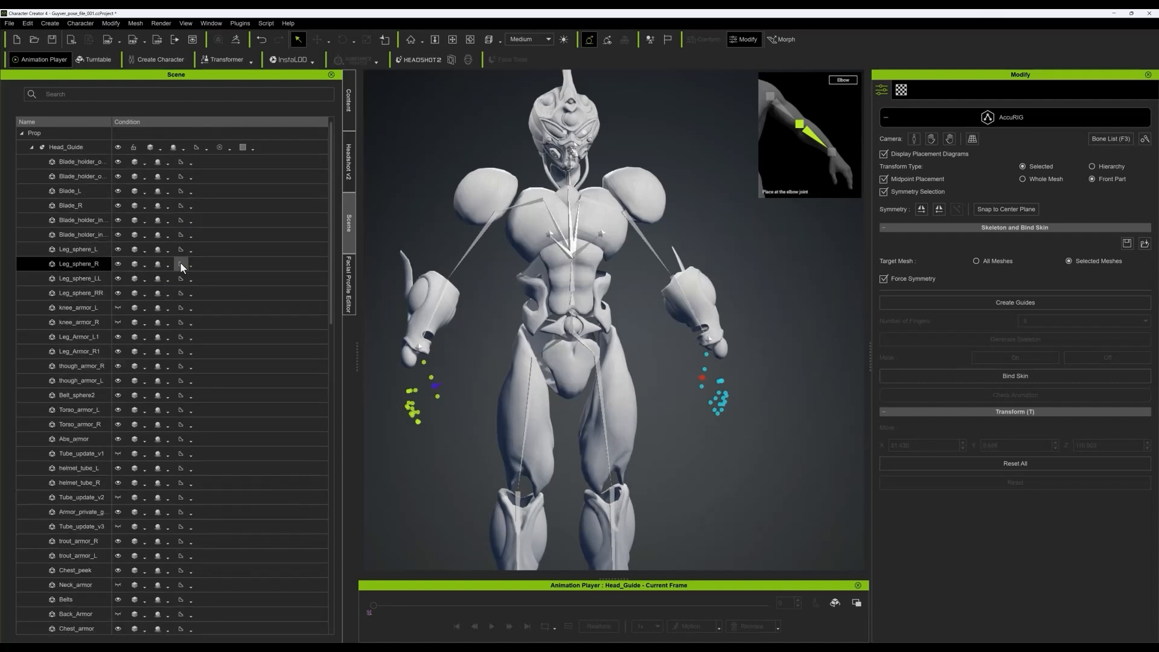
click(77, 306)
ctrl+click(99, 321)
scroll(87, 314, down, 14)
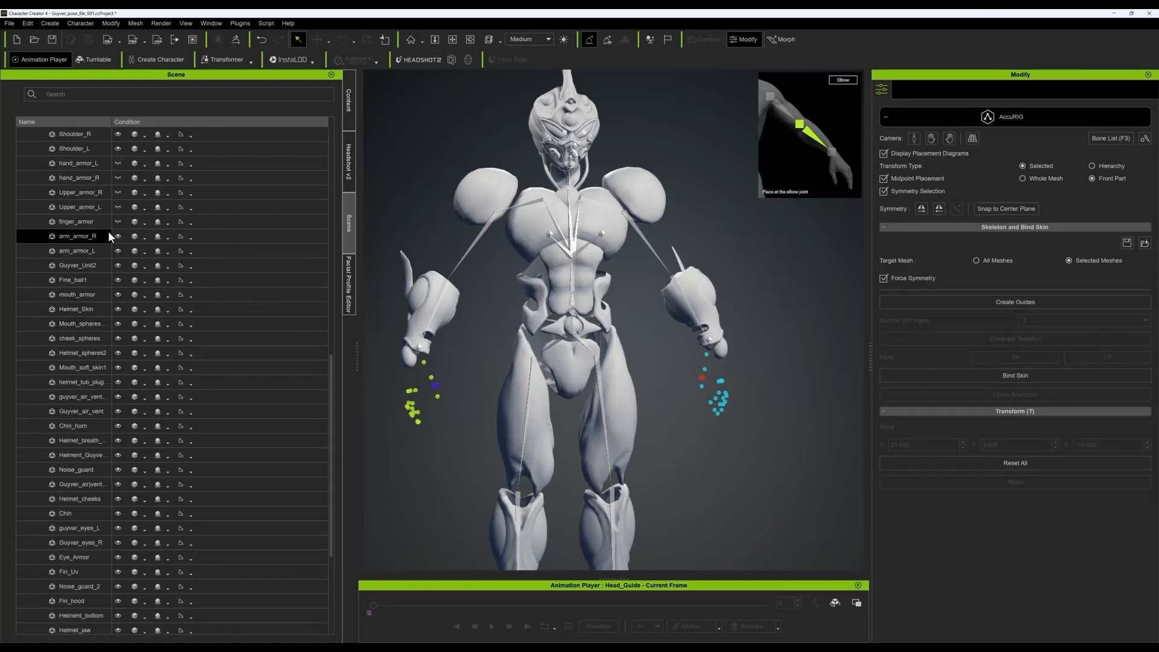
scroll(107, 236, up, 3)
drag(85, 253, 89, 309)
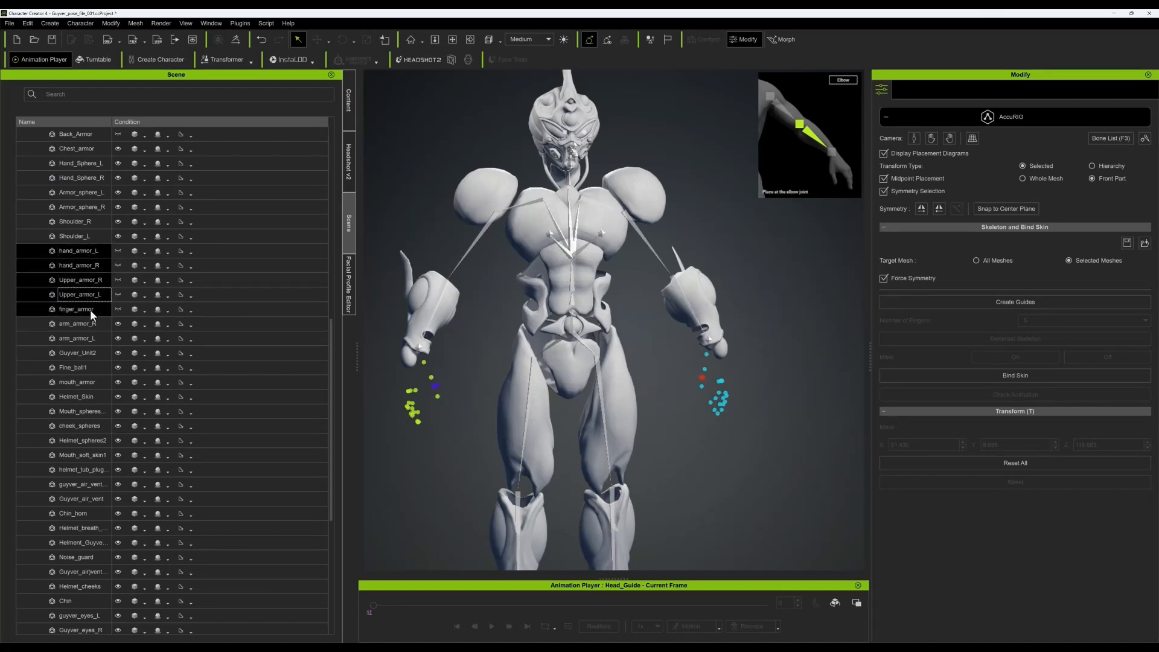
- Add the hidden Guyver_Body and Back_Armor meshes to the selection
scroll(89, 344, down, 7)
click(91, 369)
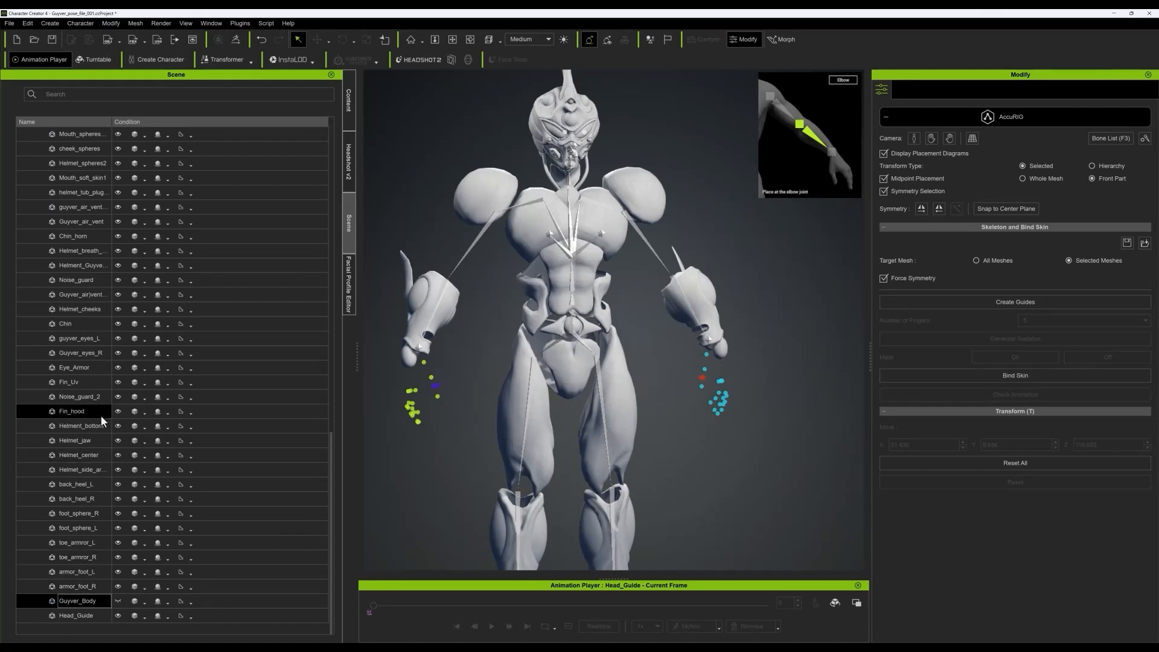
scroll(101, 415, up, 7)
scroll(100, 408, up, 3)
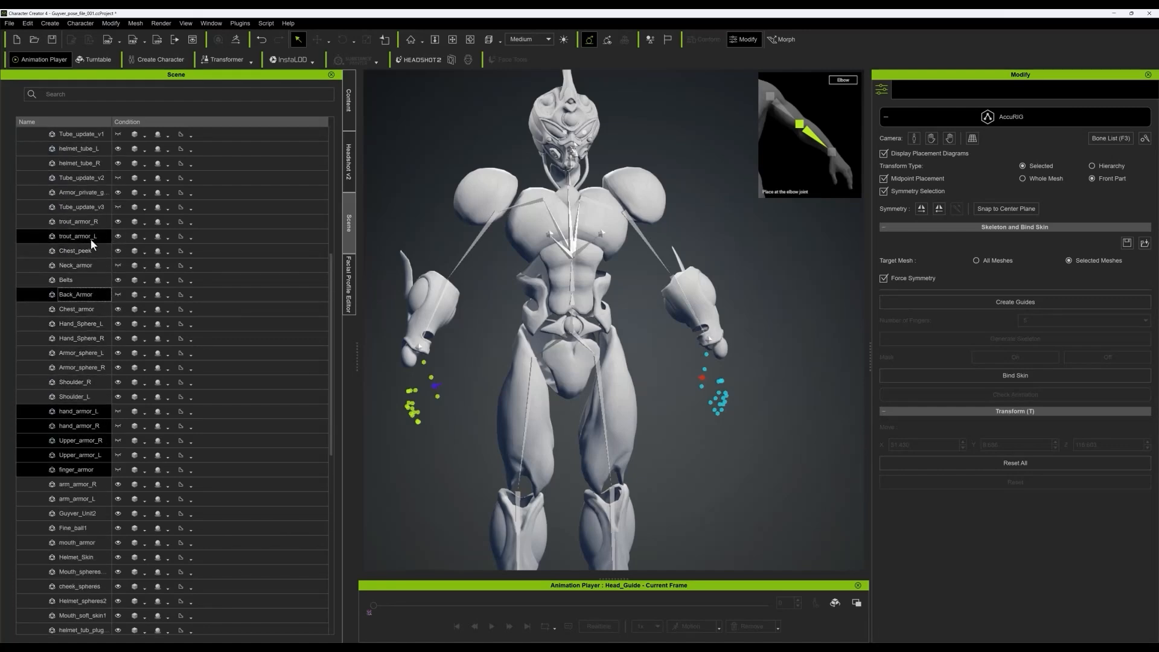
- Add Neck_armor, Tube_update_v3, Tube_update_v2 and Tube_update_v1 to the mesh selection
ctrl+click(87, 264)
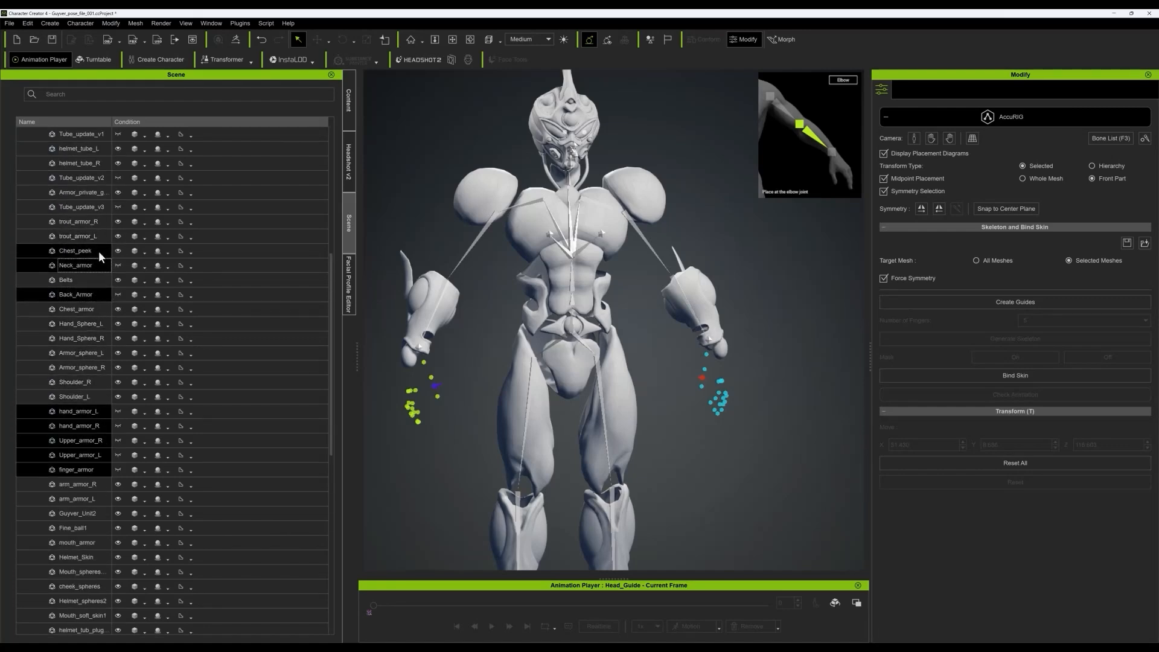
ctrl+click(78, 208)
ctrl+click(89, 175)
scroll(97, 179, up, 2)
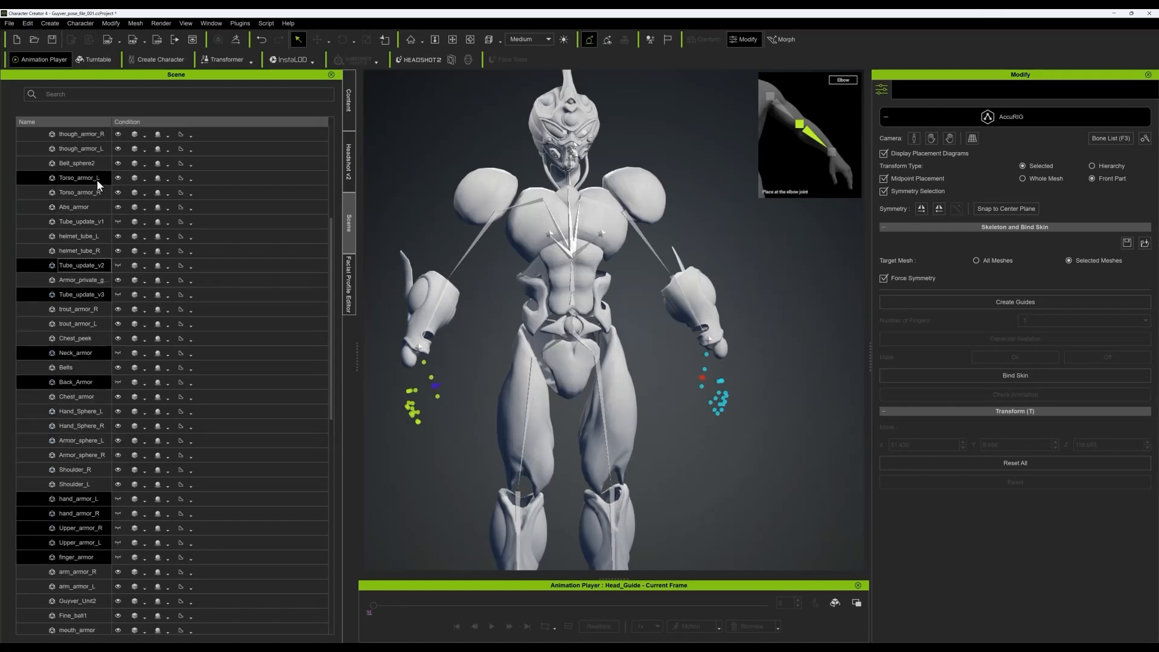
ctrl+click(85, 222)
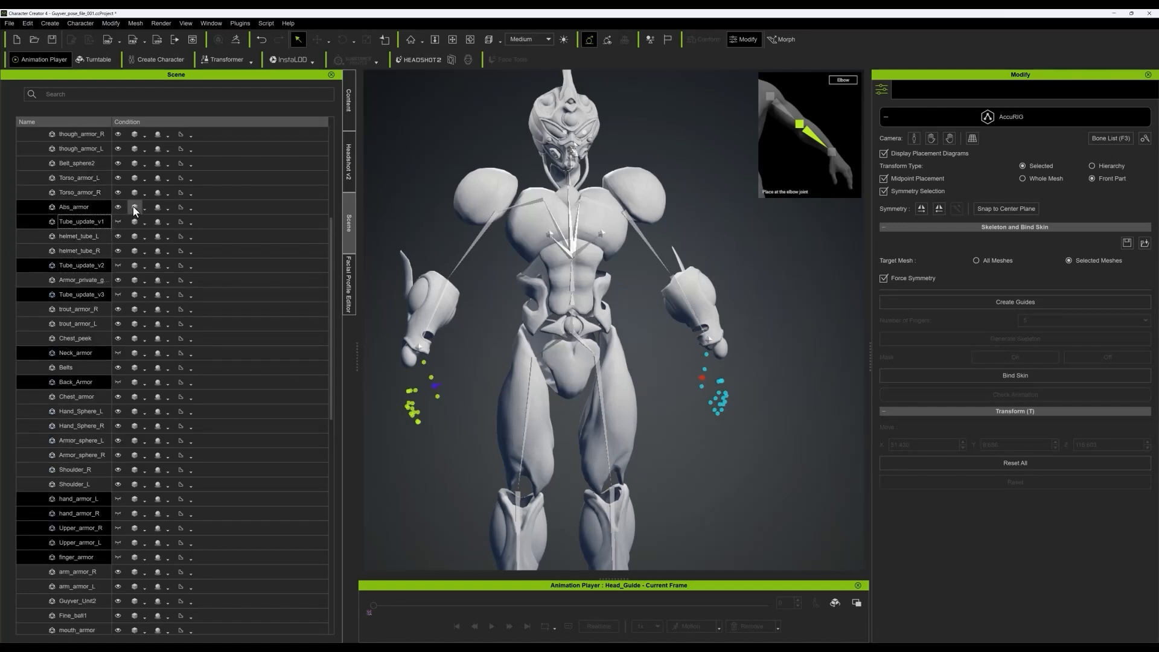
- Make all the selected hidden meshes visible again and check the selection through the whole scene list
scroll(132, 193, up, 5)
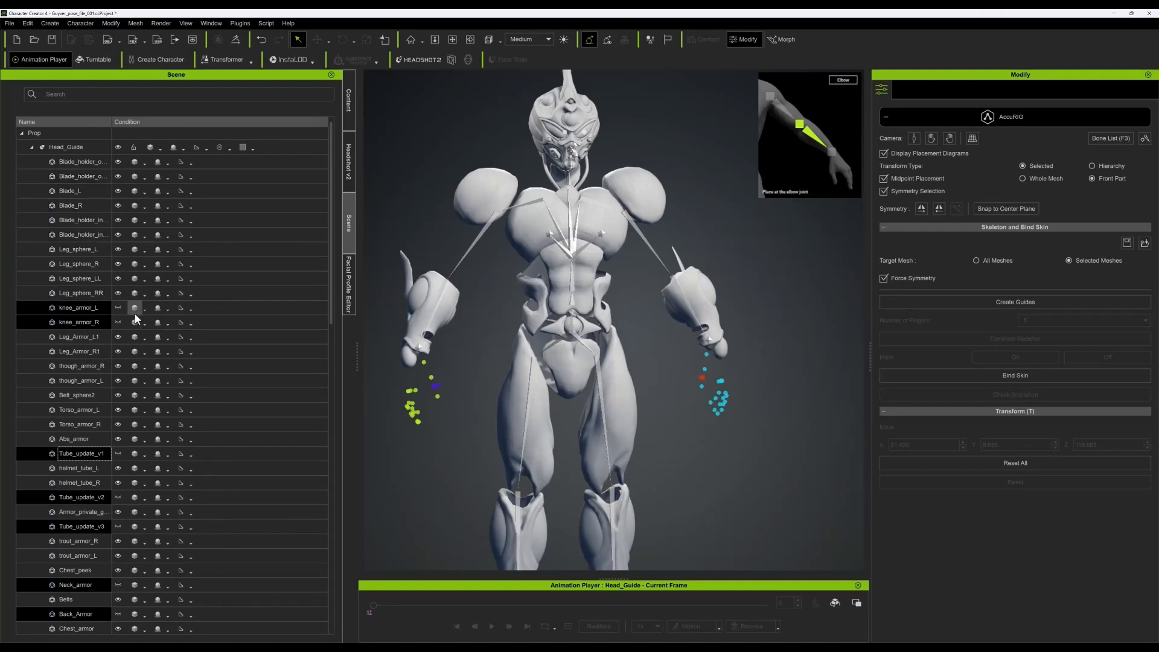
click(118, 309)
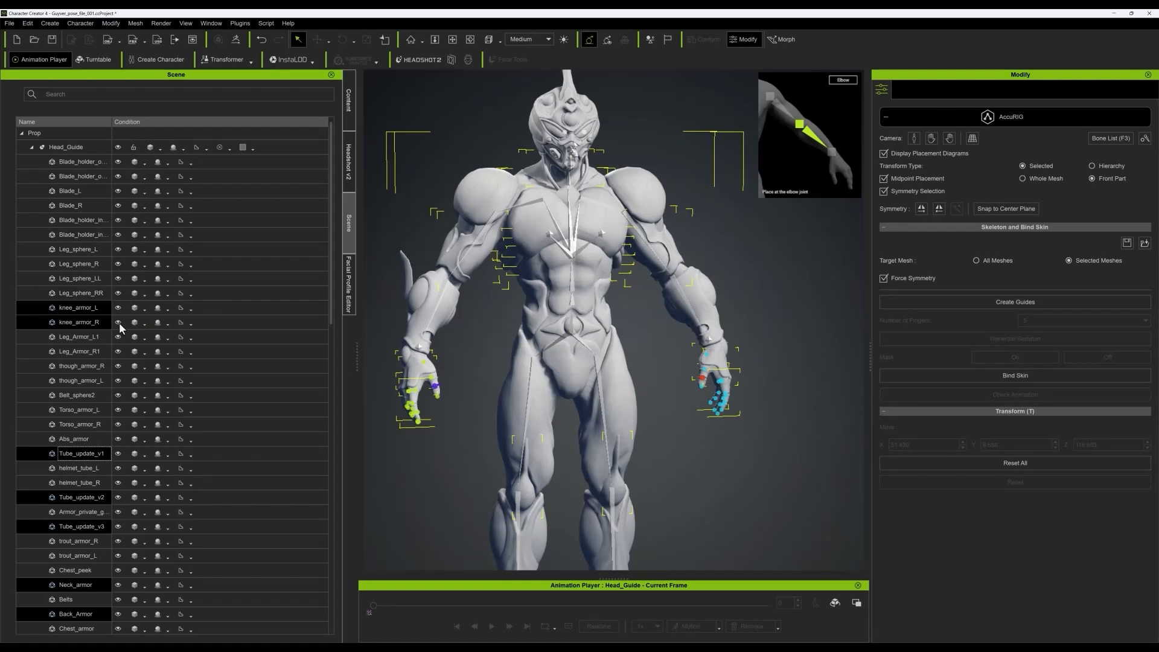
scroll(139, 374, down, 15)
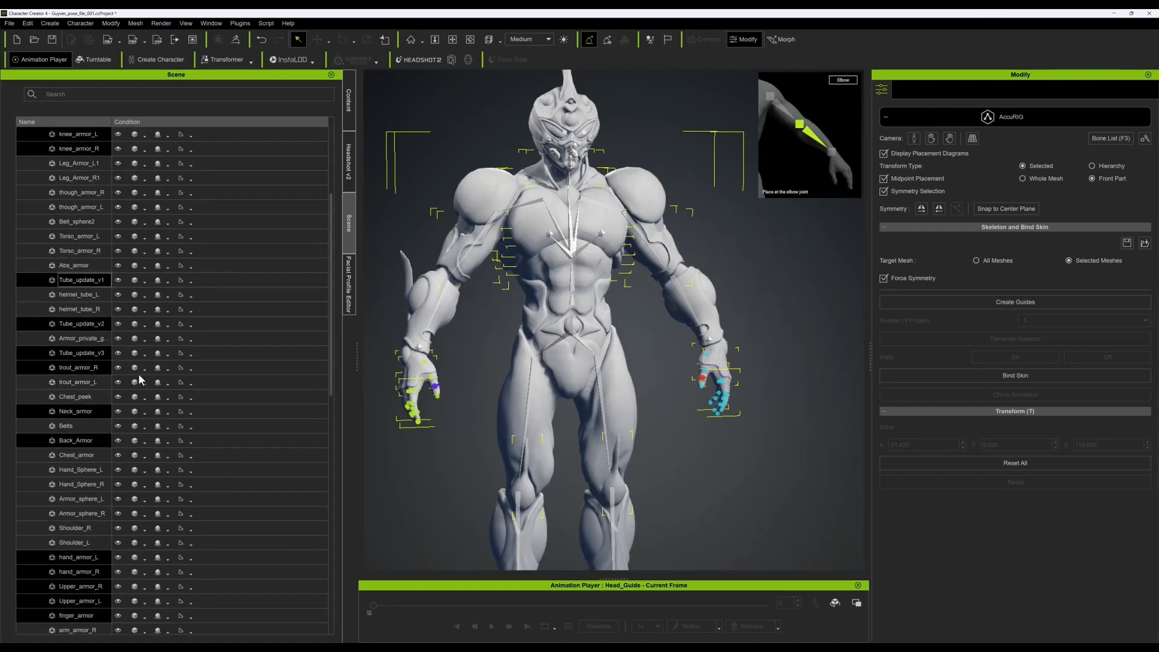
scroll(139, 379, down, 1)
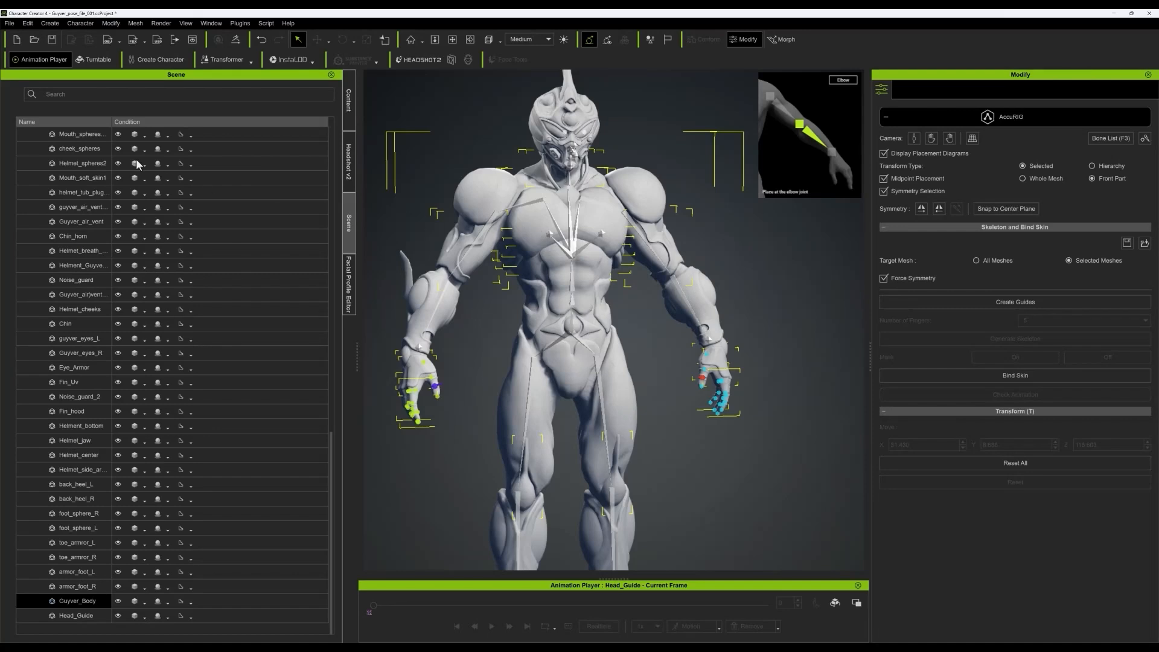
scroll(179, 173, up, 13)
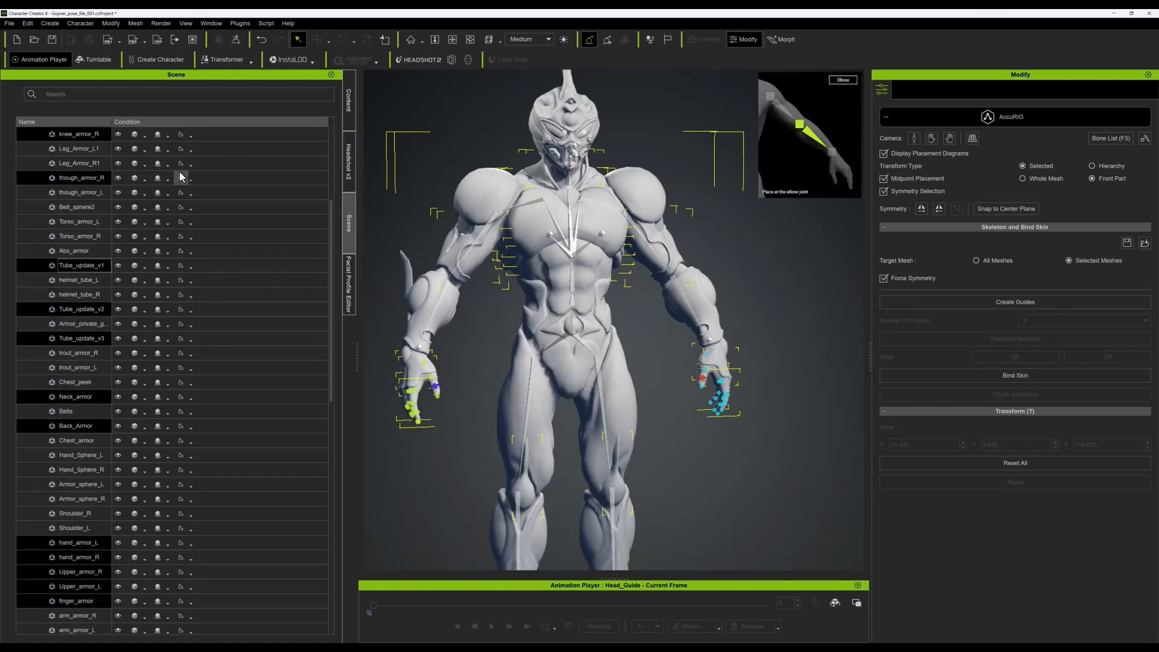
scroll(179, 172, up, 5)
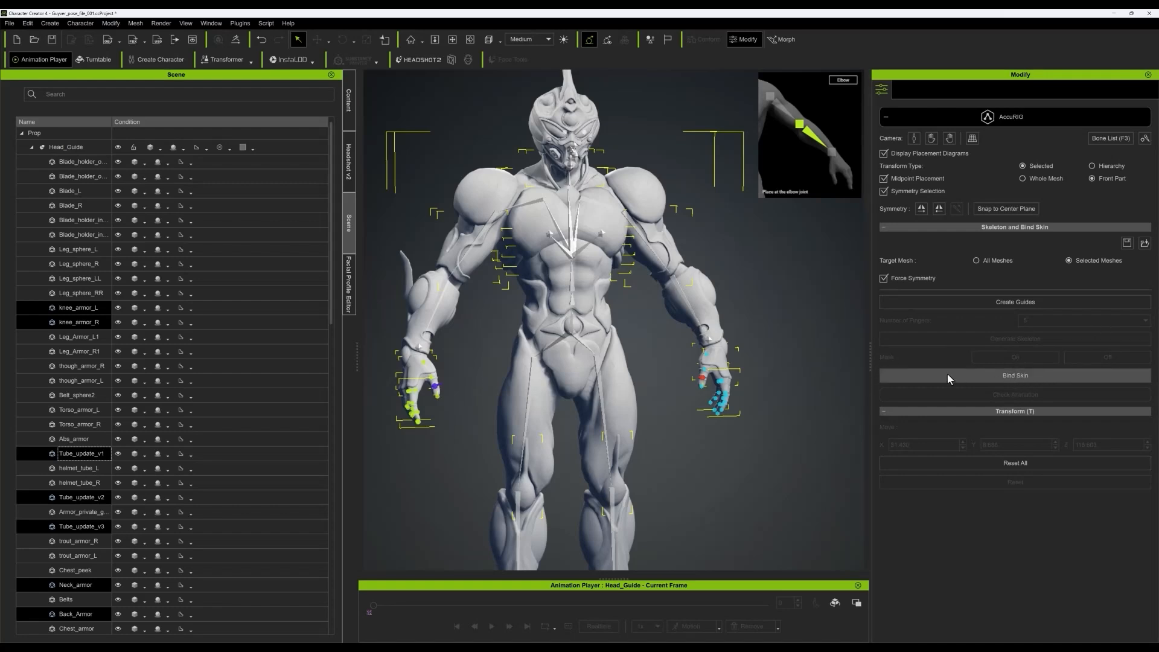
- Bind the skin of the selected meshes to the AccuRIG skeleton and review the resulting scene list
click(1002, 375)
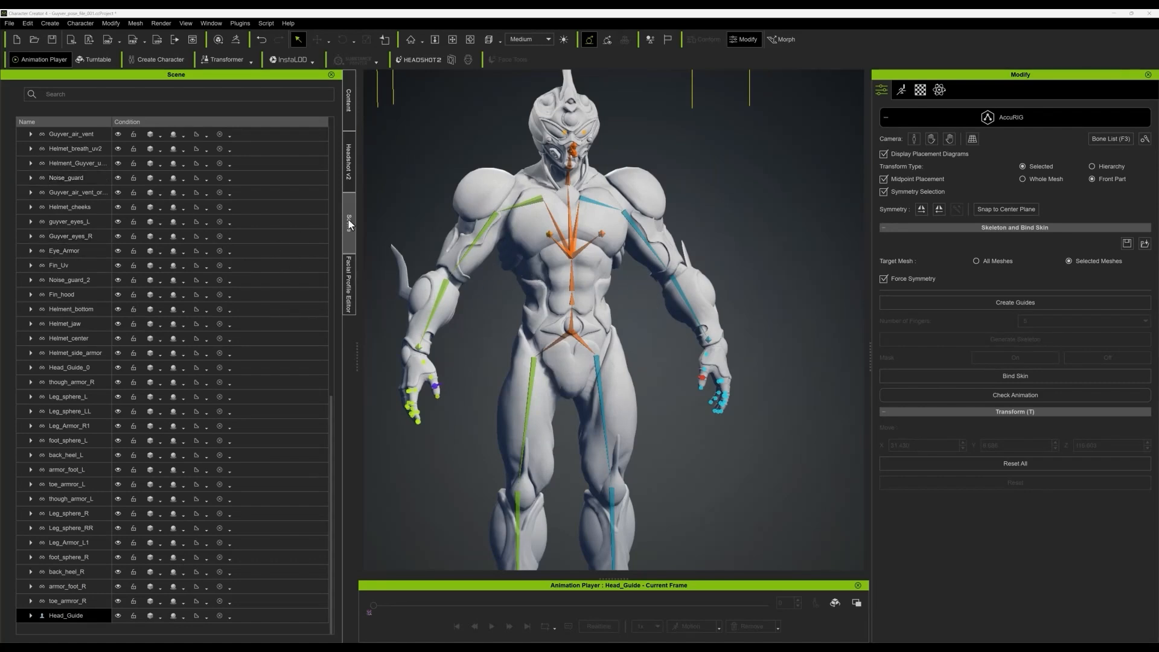
scroll(70, 151, up, 3)
scroll(69, 147, up, 10)
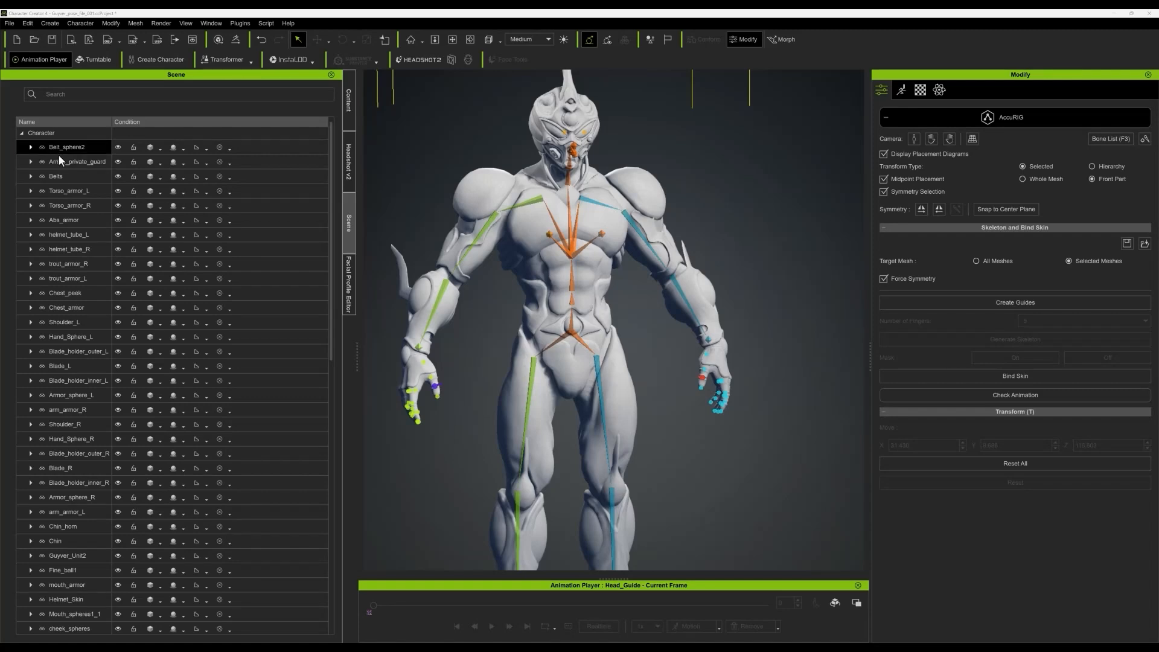
scroll(69, 272, down, 13)
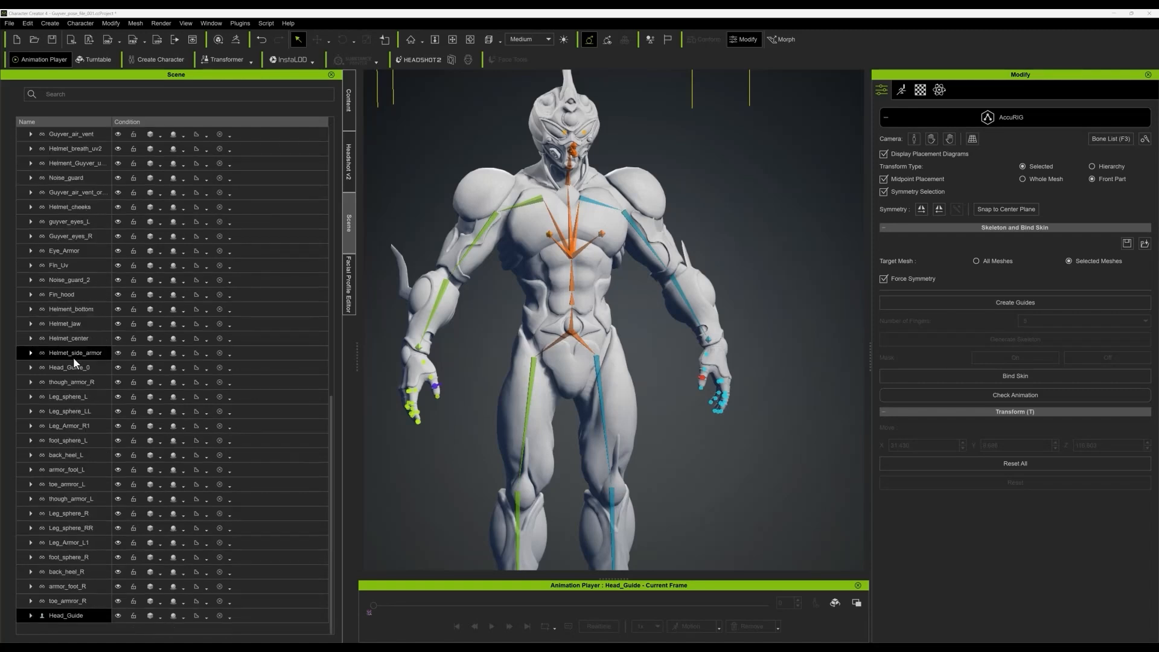
- Expand Head_Guide in the scene list to review its bound meshes, and start the AccuRIG animation check
click(31, 615)
scroll(70, 567, down, 5)
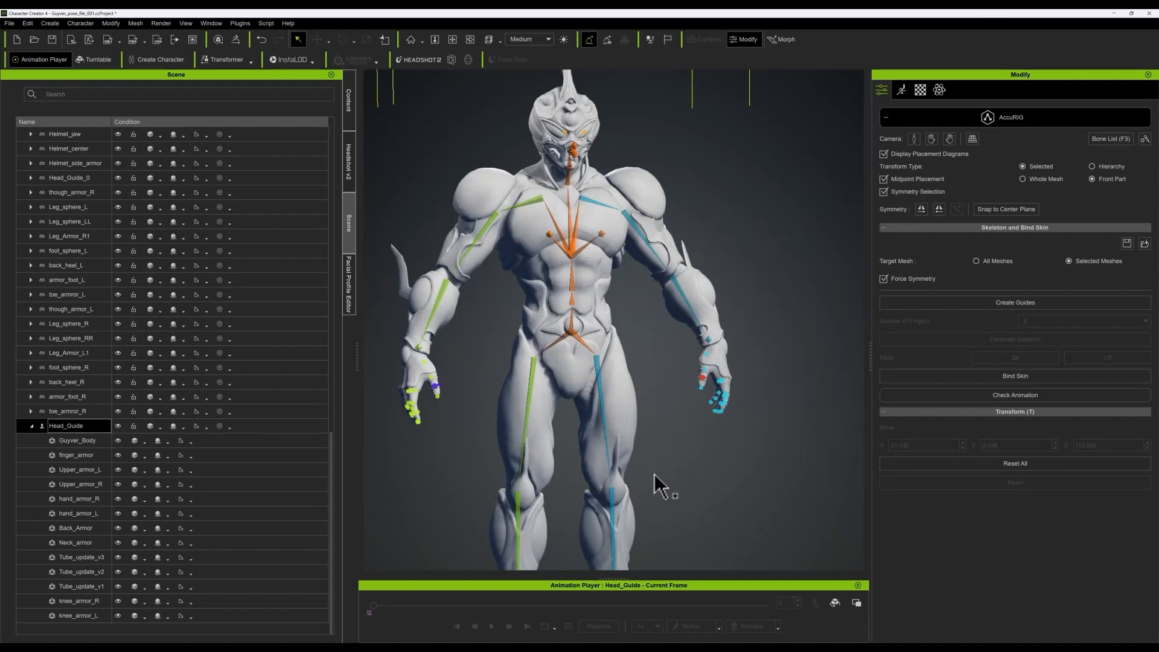
click(1004, 396)
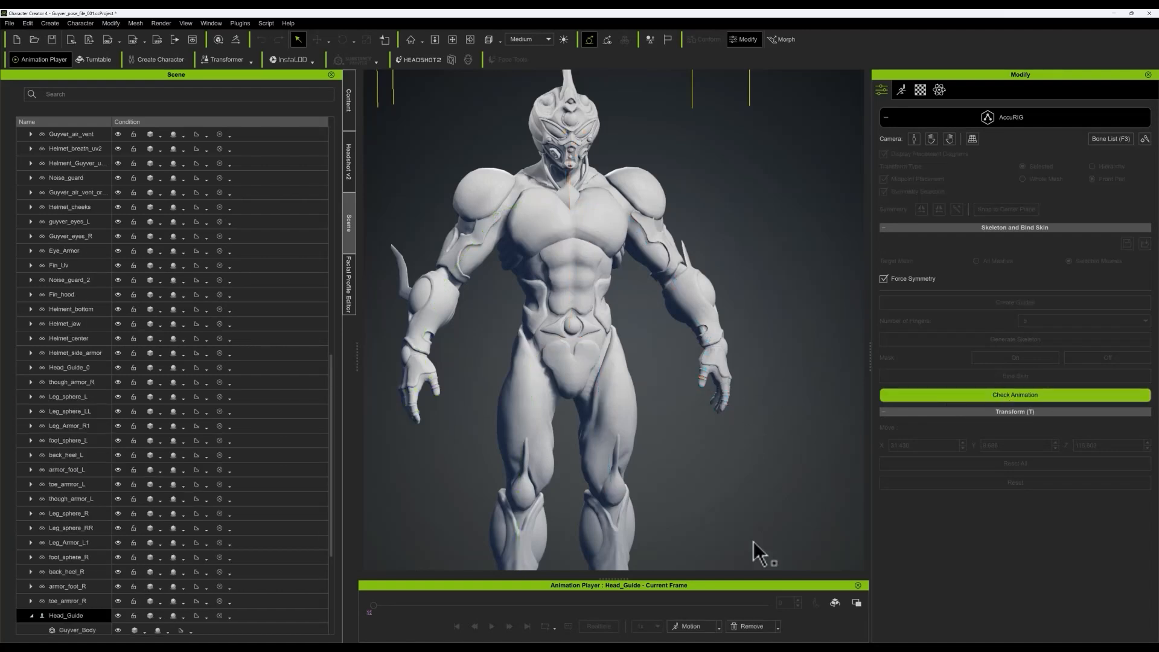
- Load the male Walk_M motion on Head_Guide and play it to check how the bound meshes deform
click(719, 626)
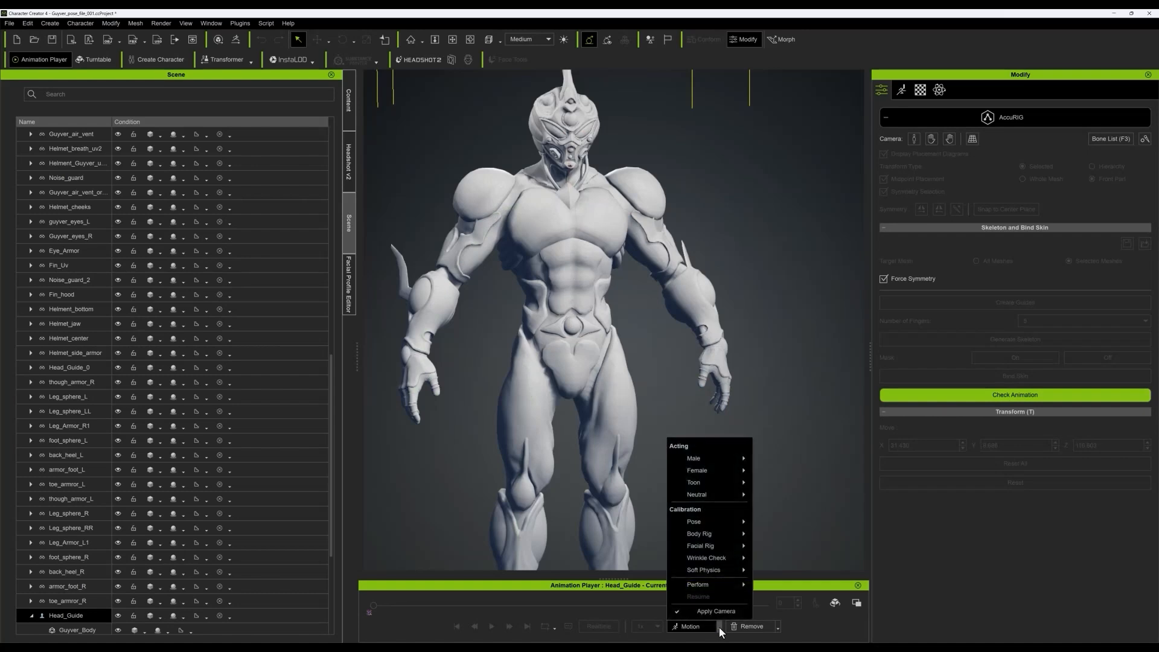
mouse_move(727, 462)
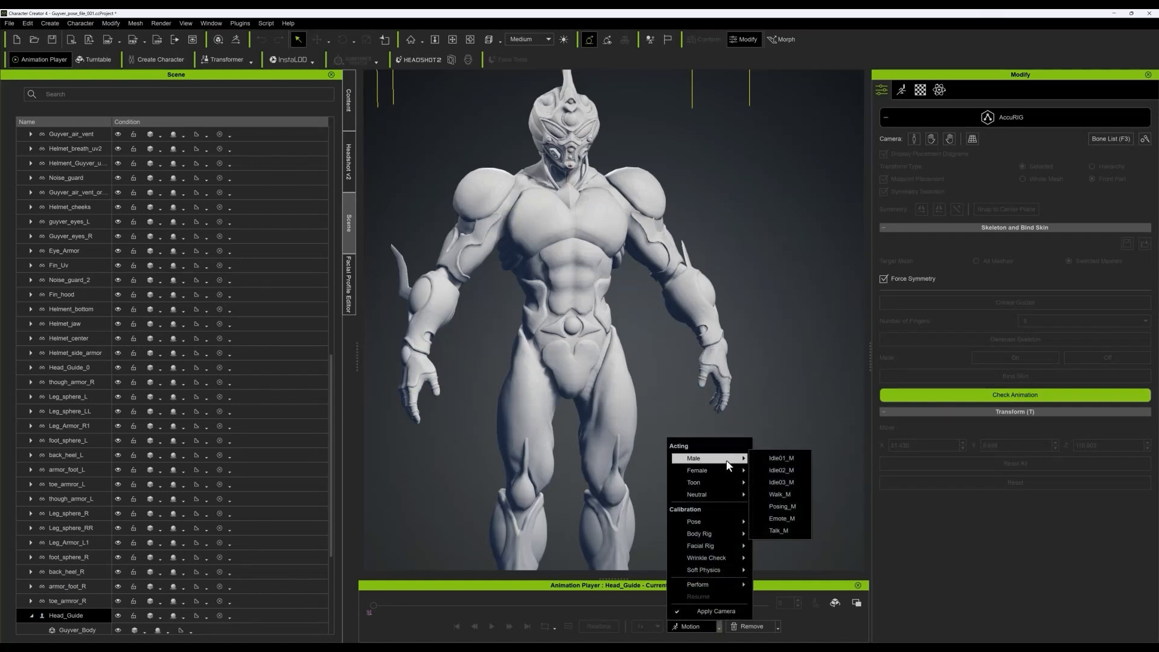
click(780, 494)
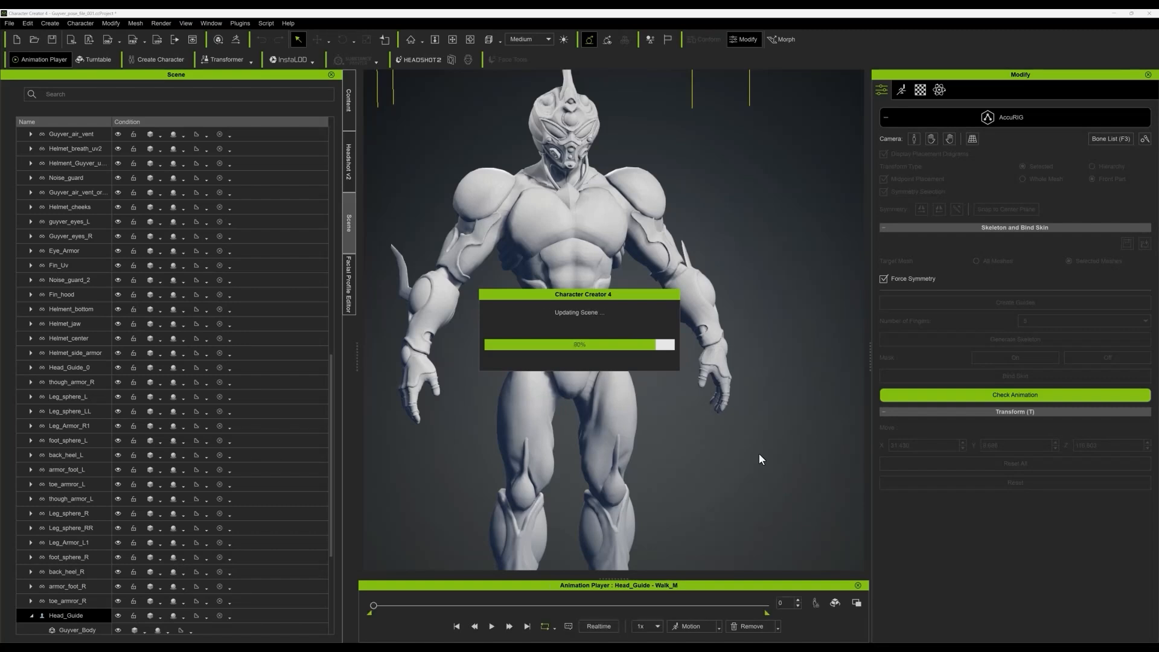
click(492, 628)
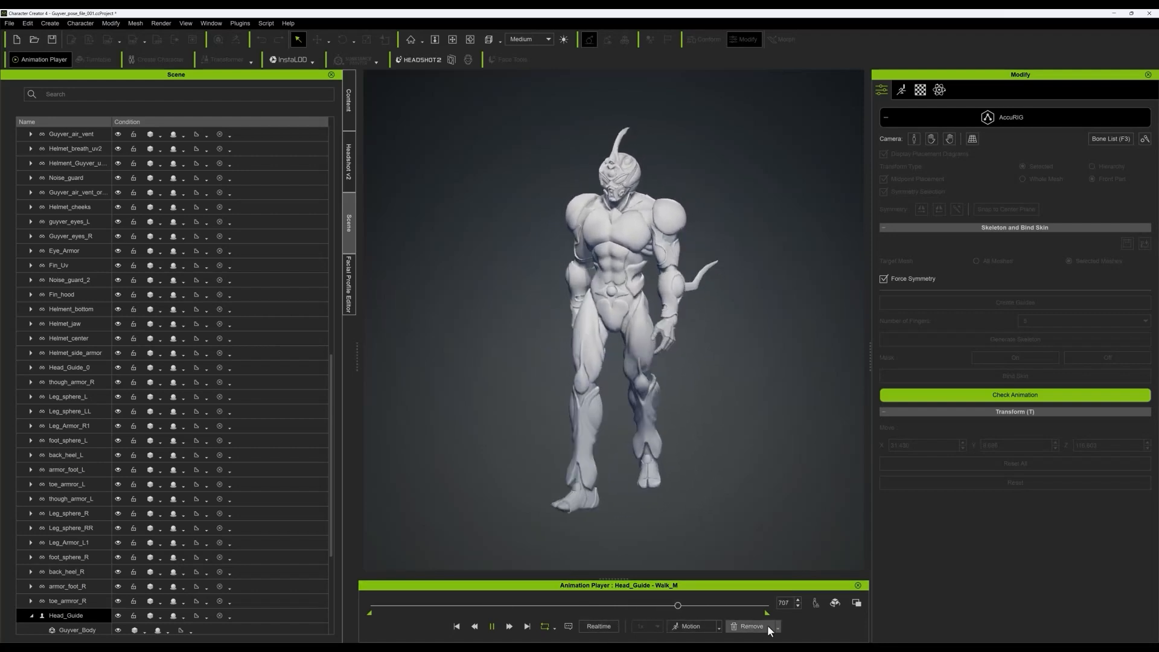
click(492, 626)
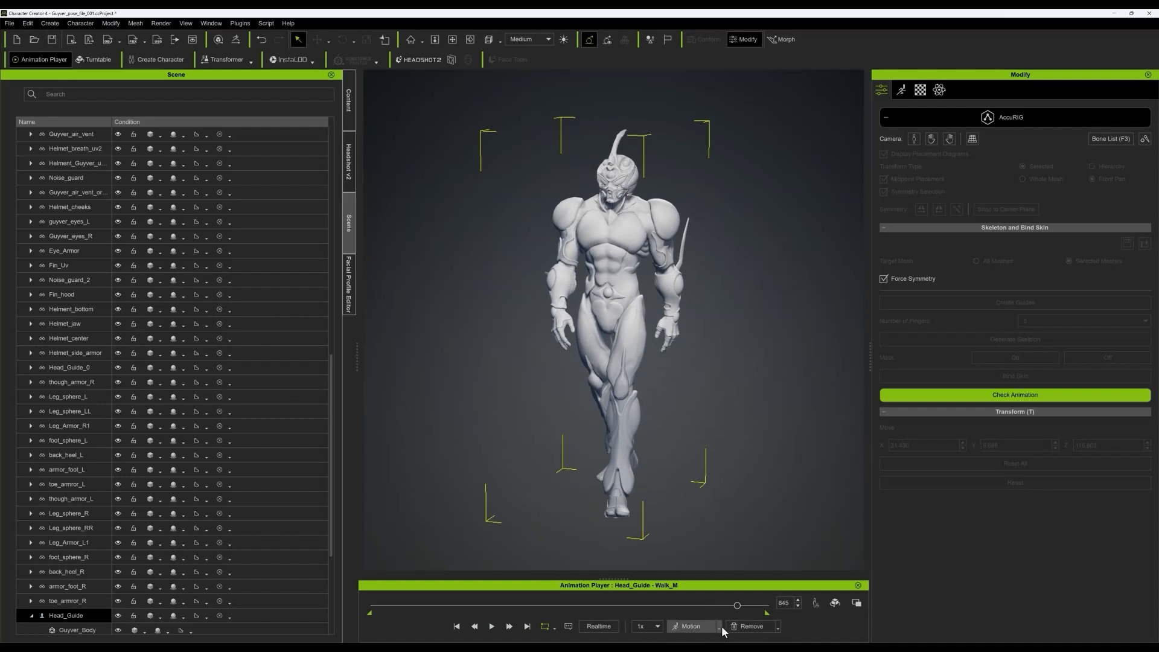
- Remove the walk motion from the figure by restoring its bind pose
click(778, 627)
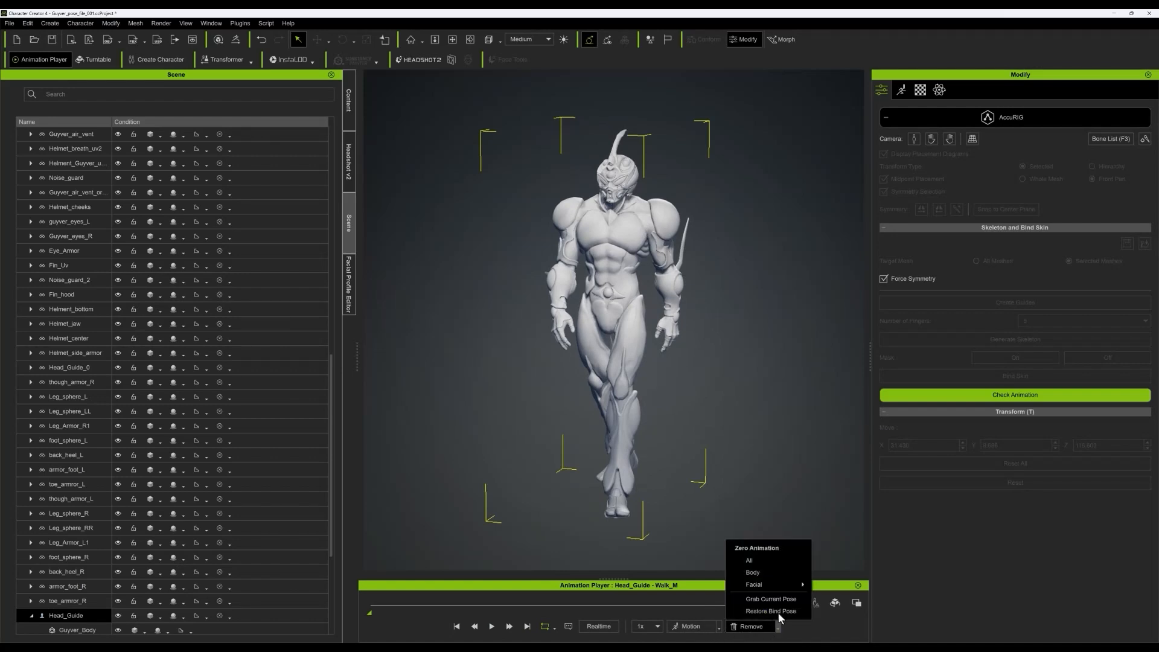
click(774, 612)
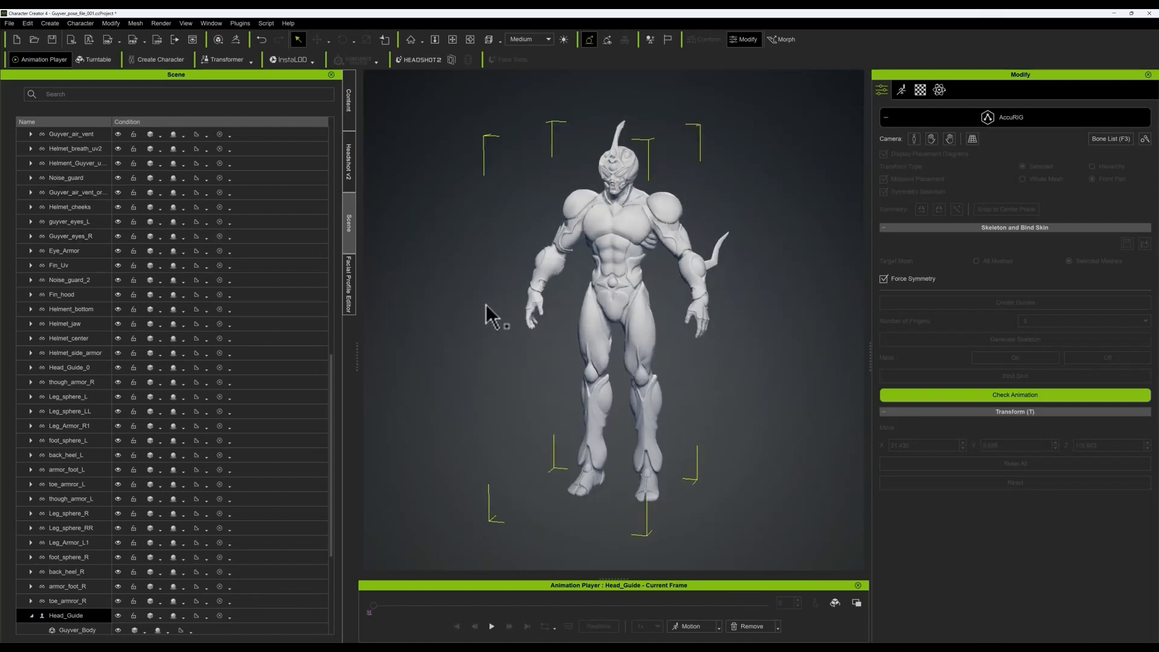
scroll(487, 303, up, 2)
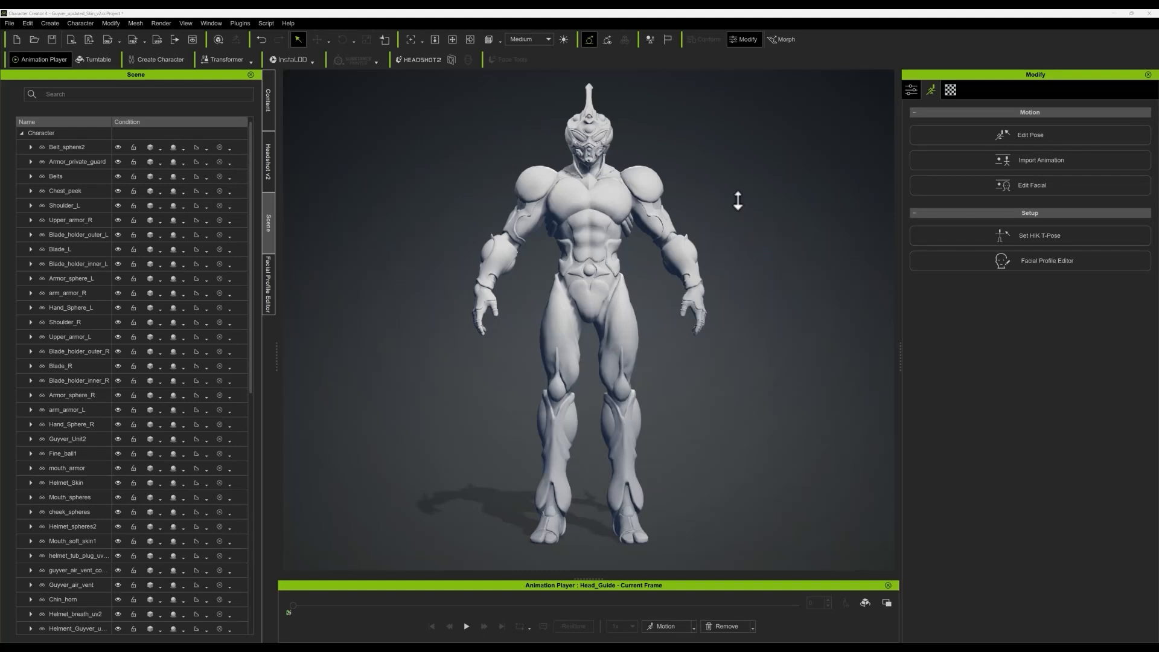
- Apply the Defense_End motion from the Martial Arts - Taekwondo pack to the figure and view the pose from another angle
scroll(737, 201, down, 2)
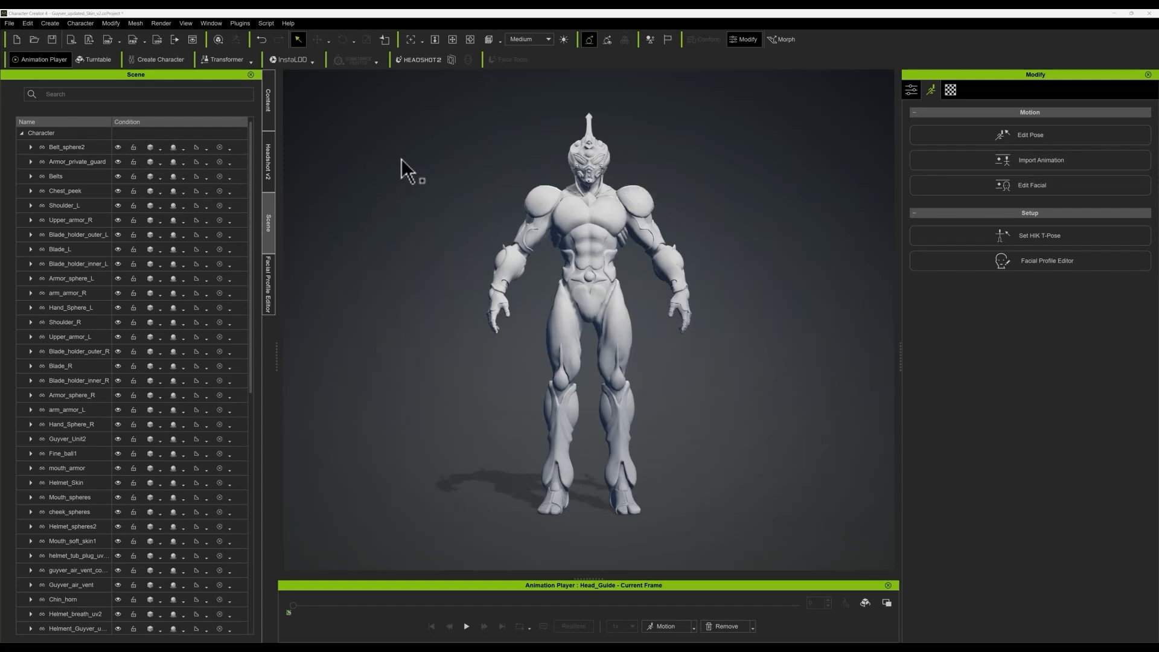
click(272, 114)
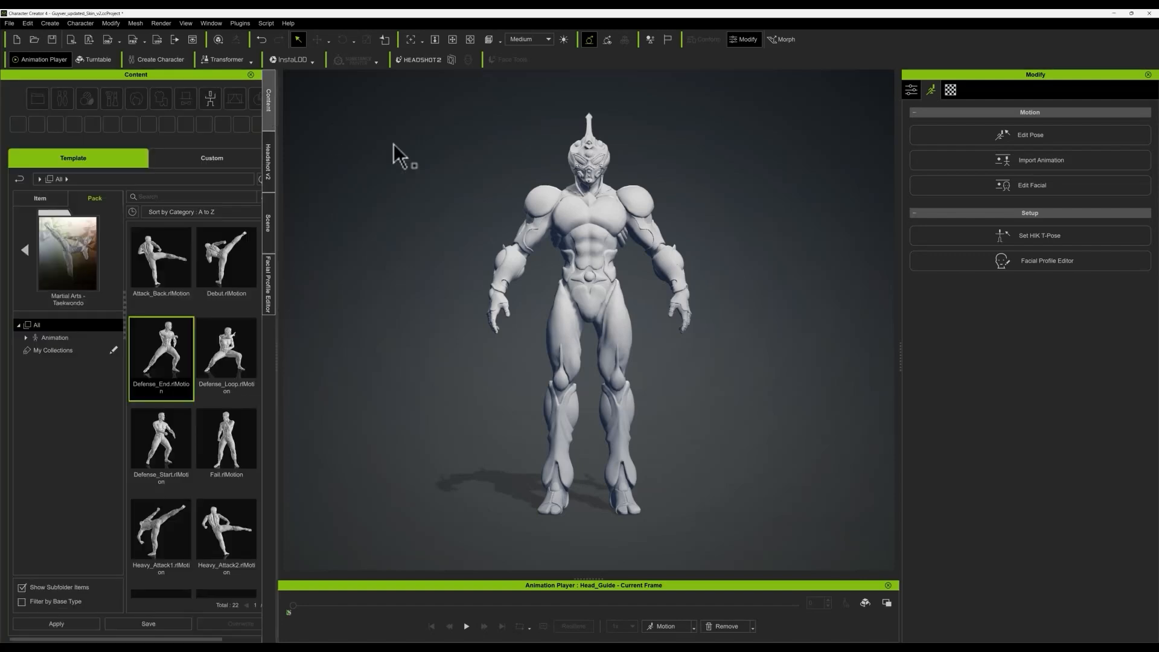
click(26, 251)
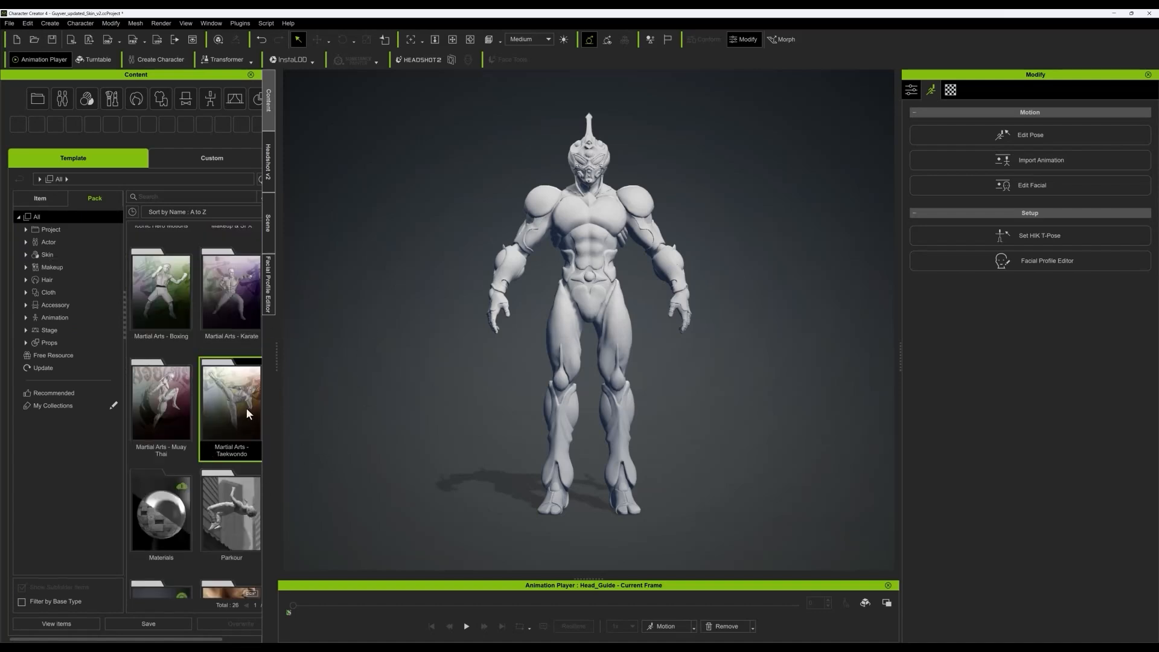
double_click(236, 393)
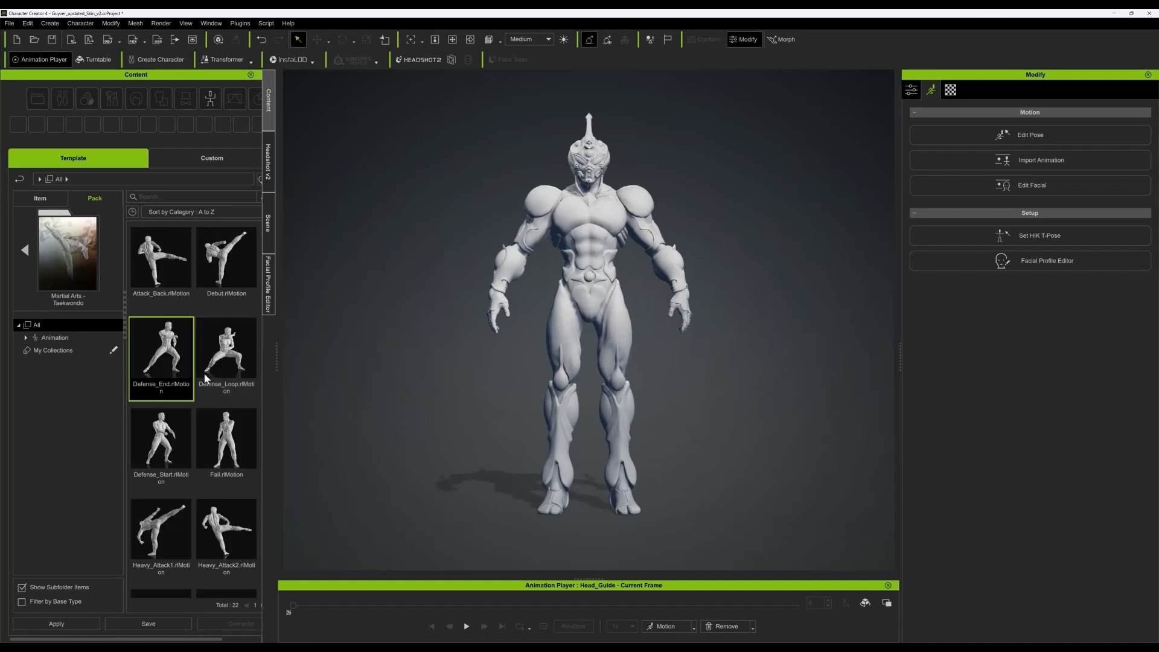
double_click(166, 348)
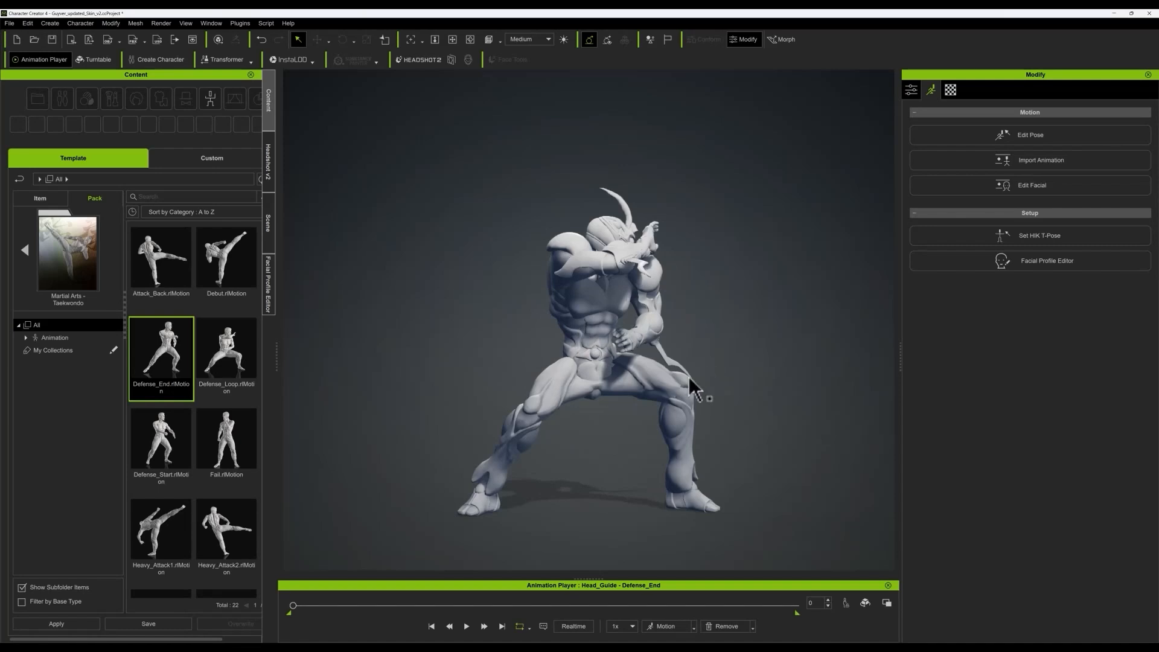
right_drag(756, 387, 705, 347)
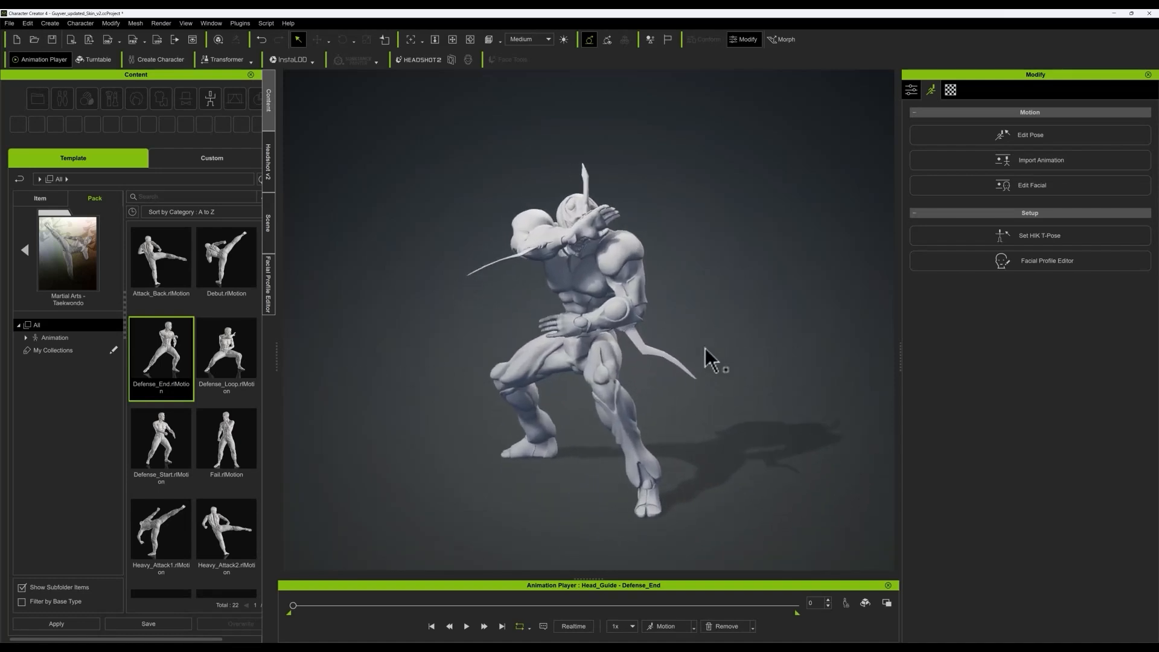
- Start Edit Pose on the figure in its Defense_End pose and place the pose editor window beside the figure
click(1031, 136)
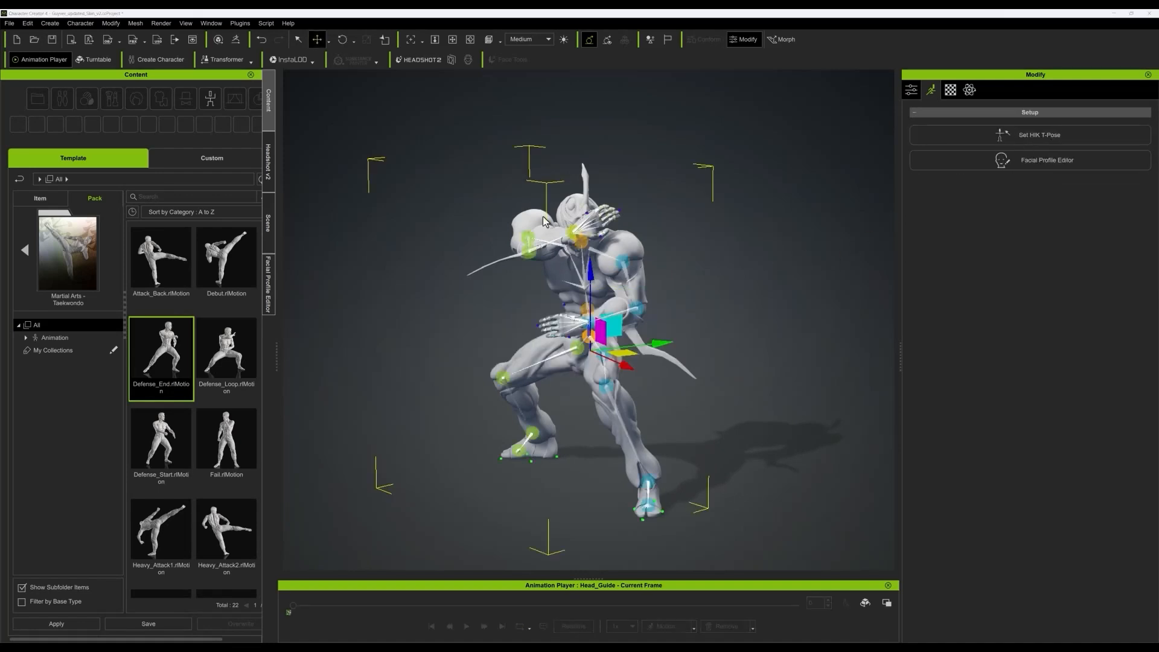
right_drag(771, 323, 826, 336)
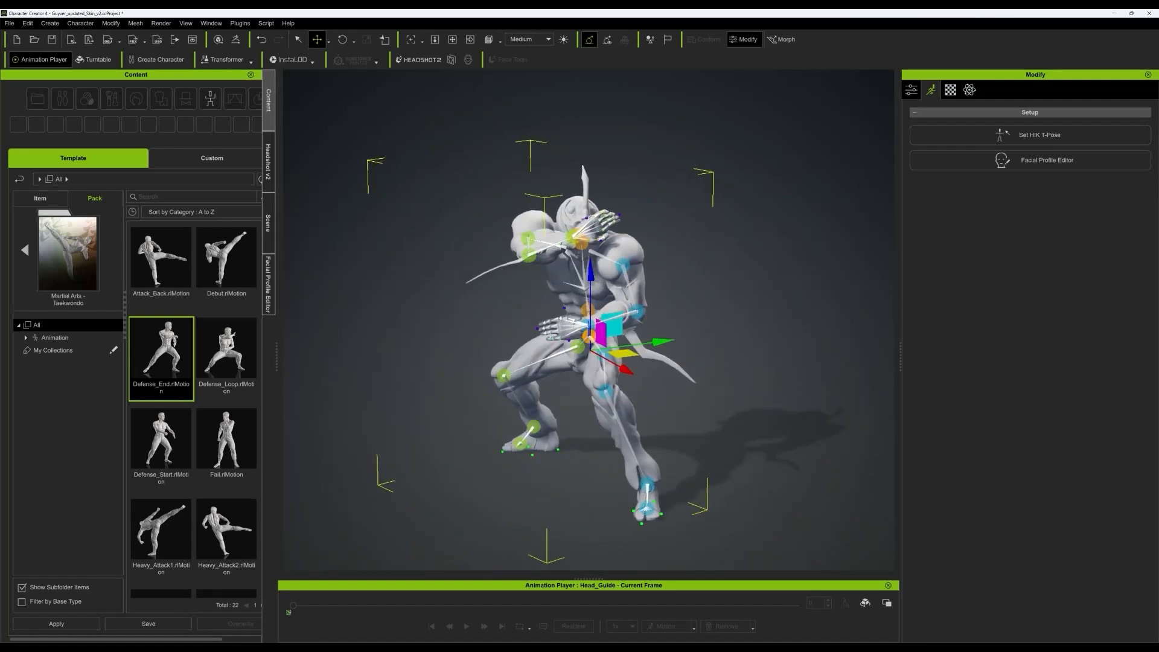
drag(117, 67, 867, 151)
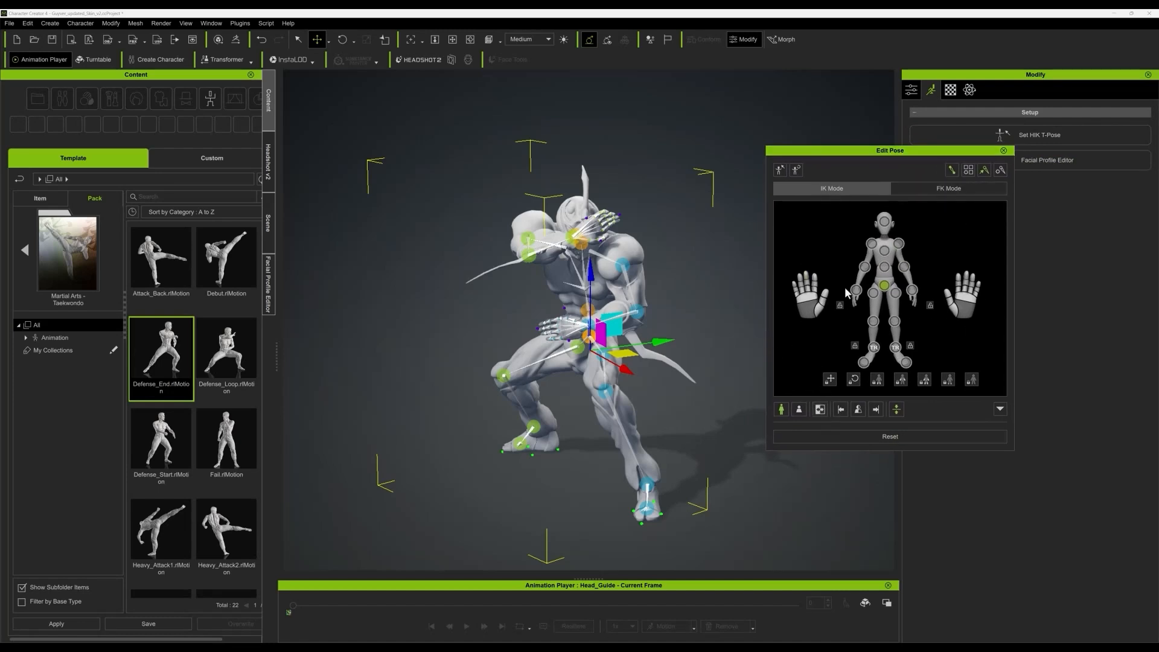
- Examine the bone hierarchy in the pose editor's FK mode and return to IK mode
right_drag(709, 302, 730, 170)
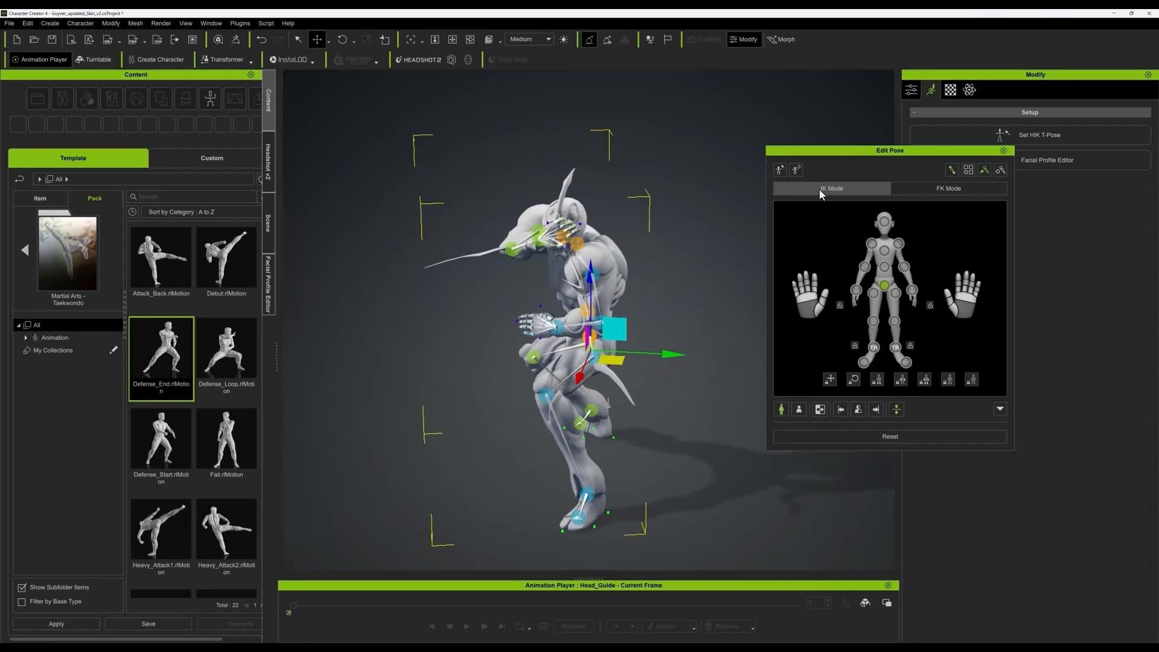
click(957, 187)
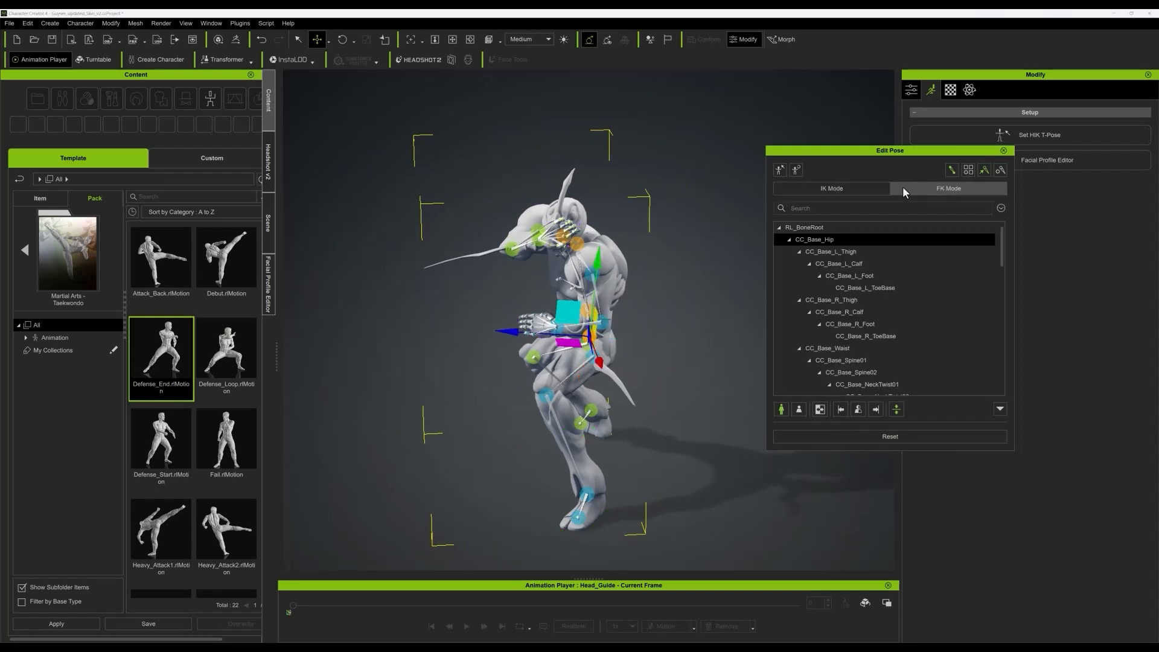
click(864, 189)
- Select the figure's right elbow joint and rotate the forearm using Parent Rotate
right_drag(693, 331, 832, 344)
scroll(553, 261, up, 3)
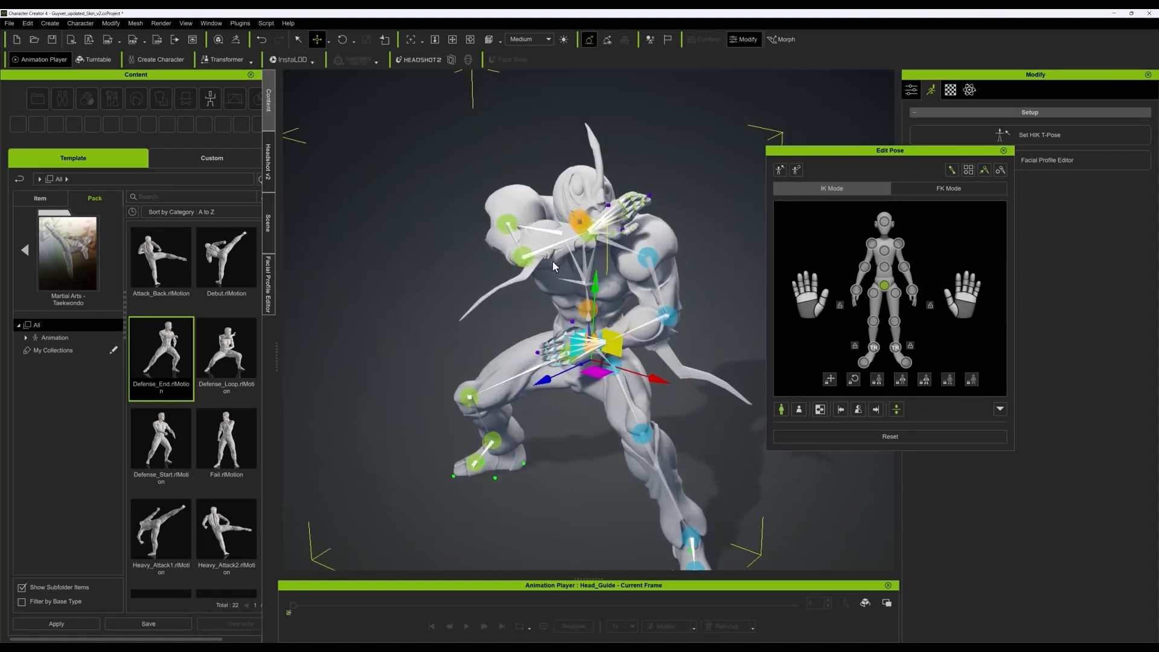
click(526, 258)
right_drag(609, 236, 532, 226)
middle_drag(366, 169, 284, 95)
right_drag(359, 117, 560, 111)
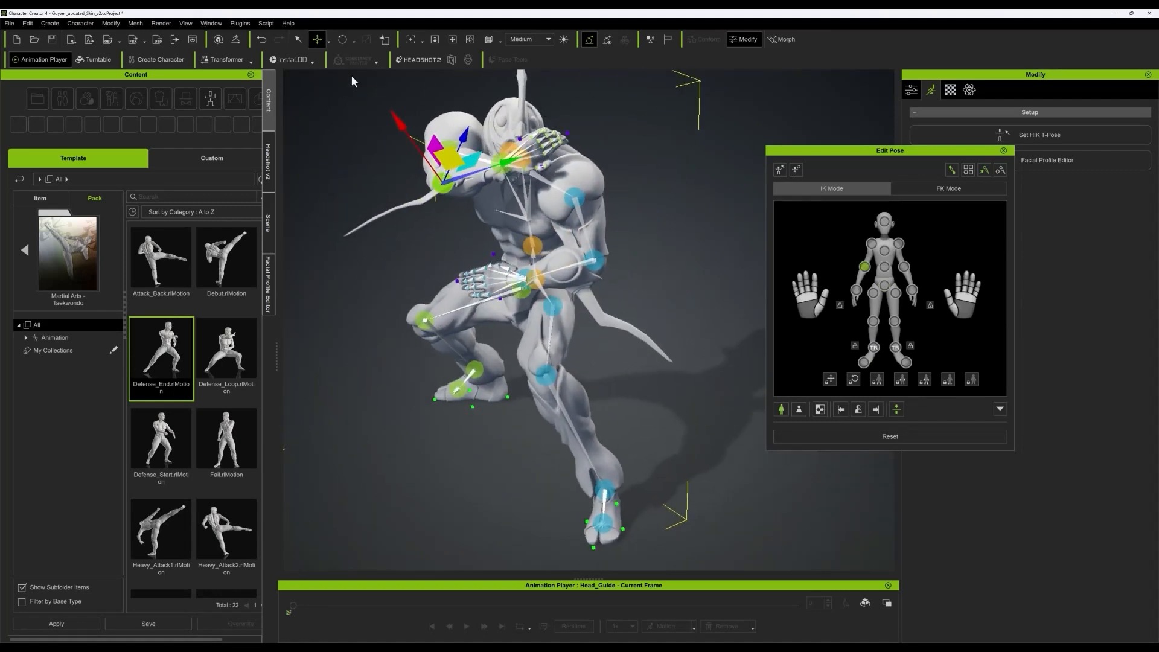
click(353, 40)
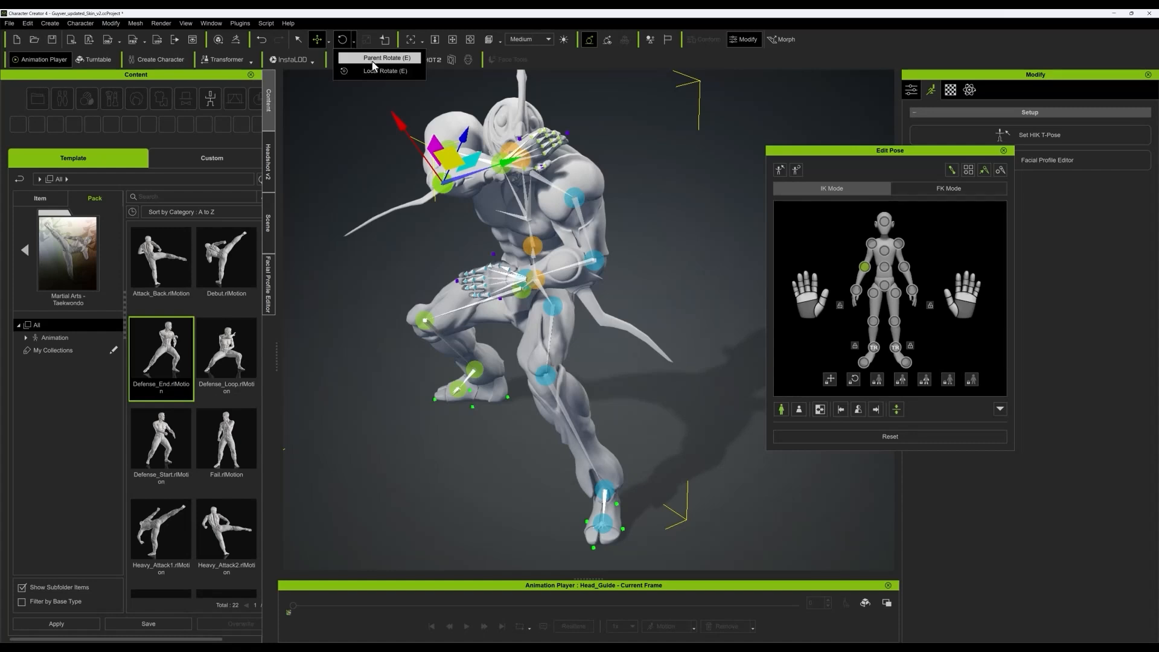
click(373, 59)
right_drag(634, 186, 616, 218)
drag(534, 222, 521, 230)
right_drag(477, 264, 641, 222)
drag(530, 219, 357, 94)
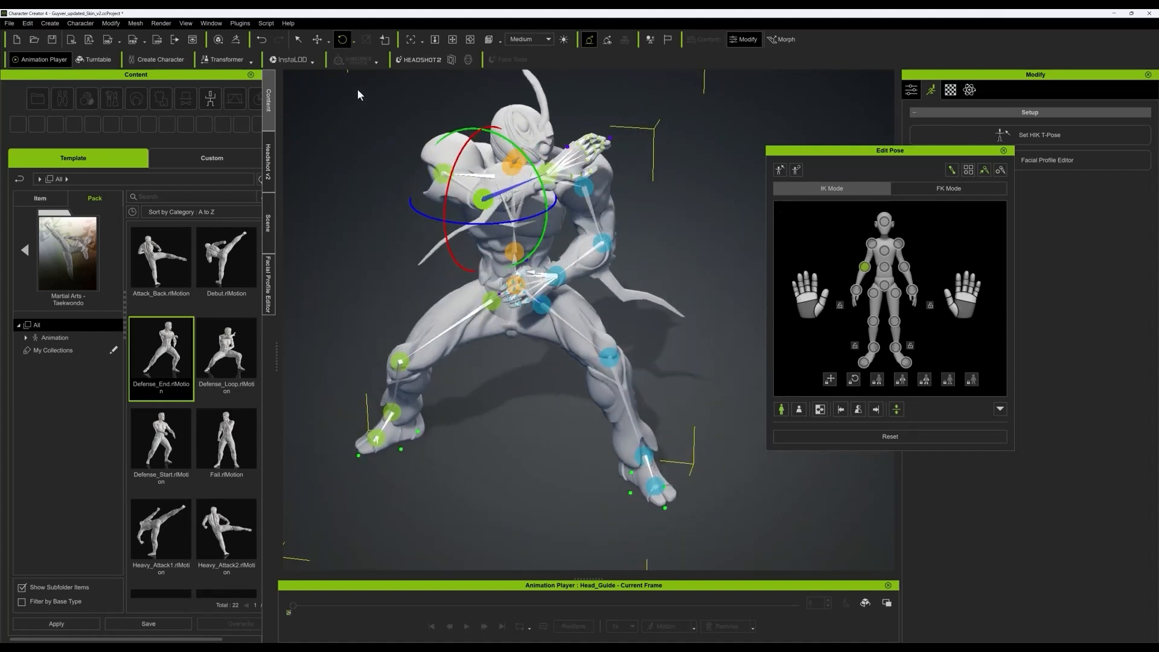
- Switch to Local Rotate, try rotating the right forearm, and undo that rotation
click(354, 41)
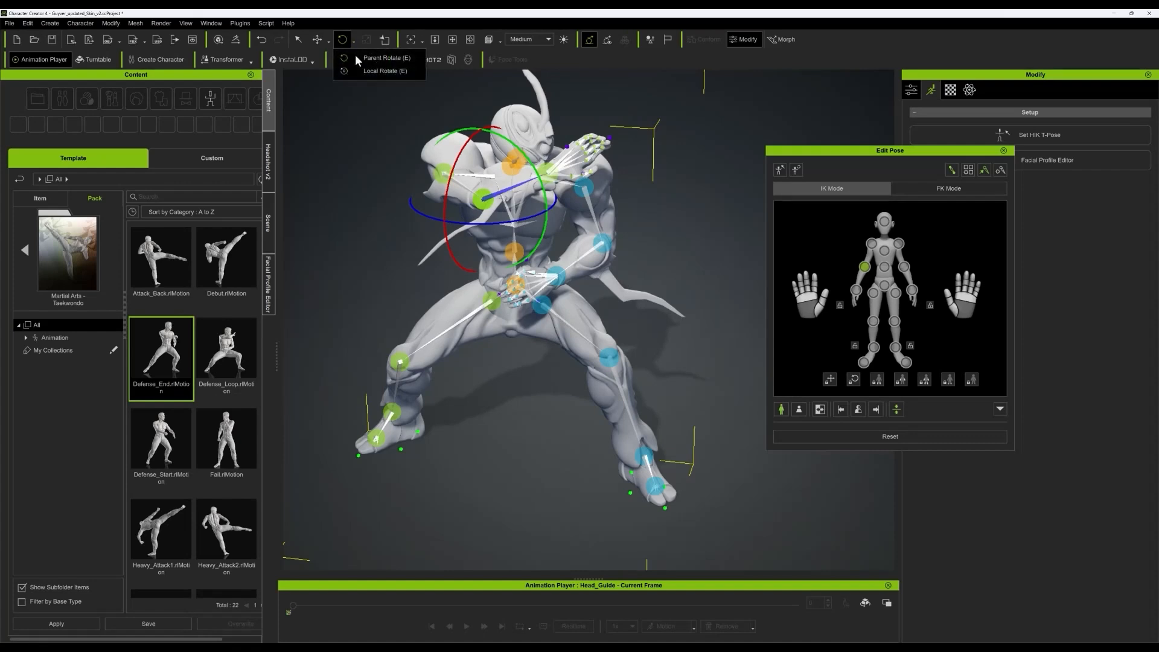
click(386, 71)
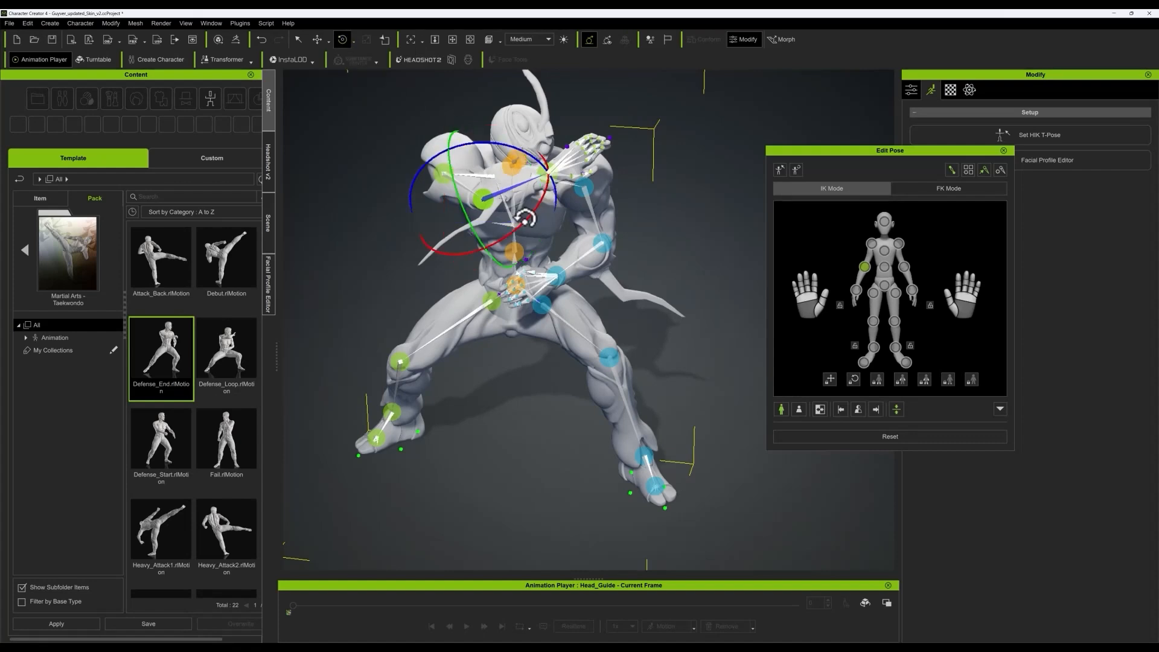
drag(525, 217, 549, 208)
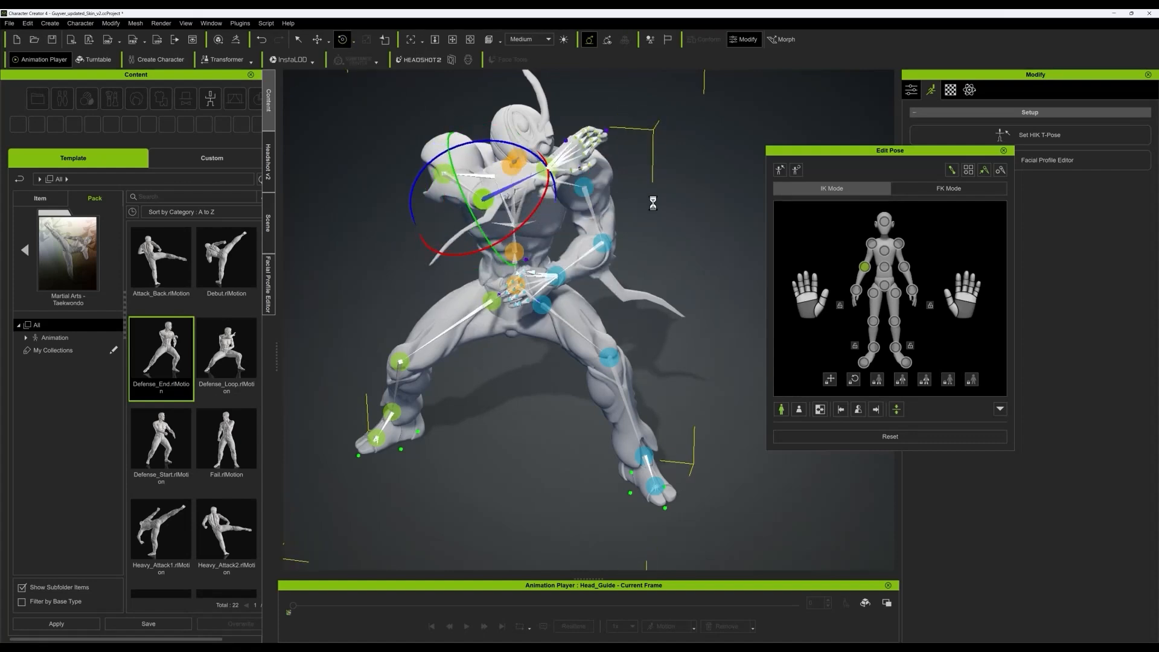
key(ctrl+z)
- Select the right shoulder joint and rotate the upper arm with Local Rotate to swing the forearm away from the face
right_drag(673, 222, 485, 273)
click(477, 147)
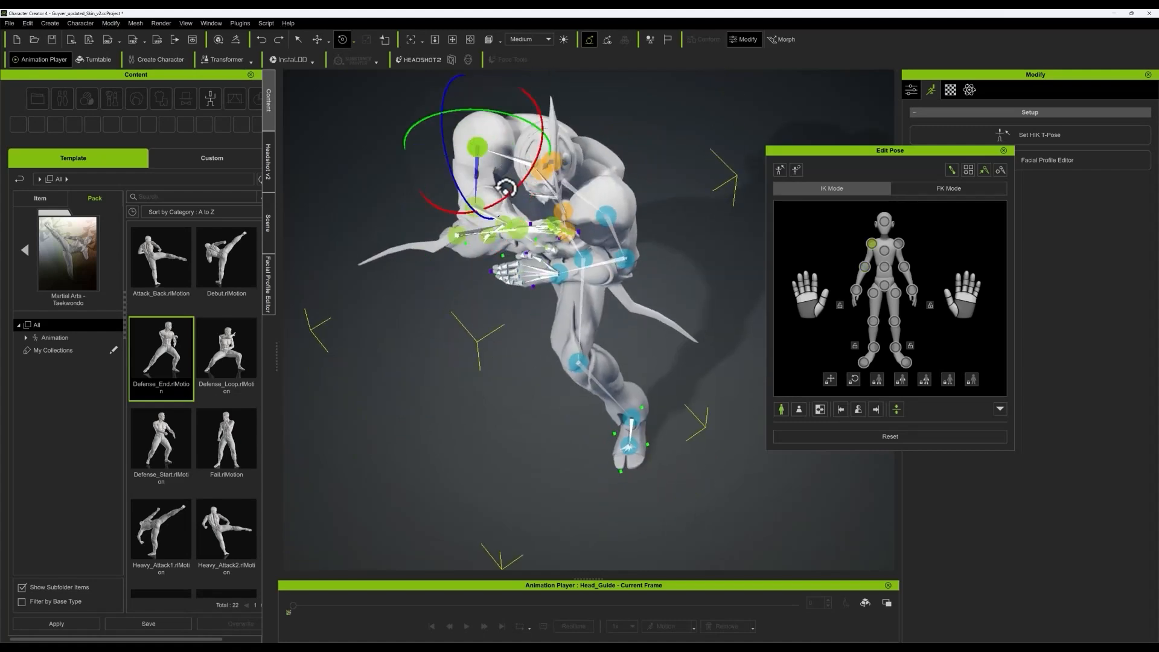
drag(500, 200, 507, 260)
right_drag(507, 259, 465, 141)
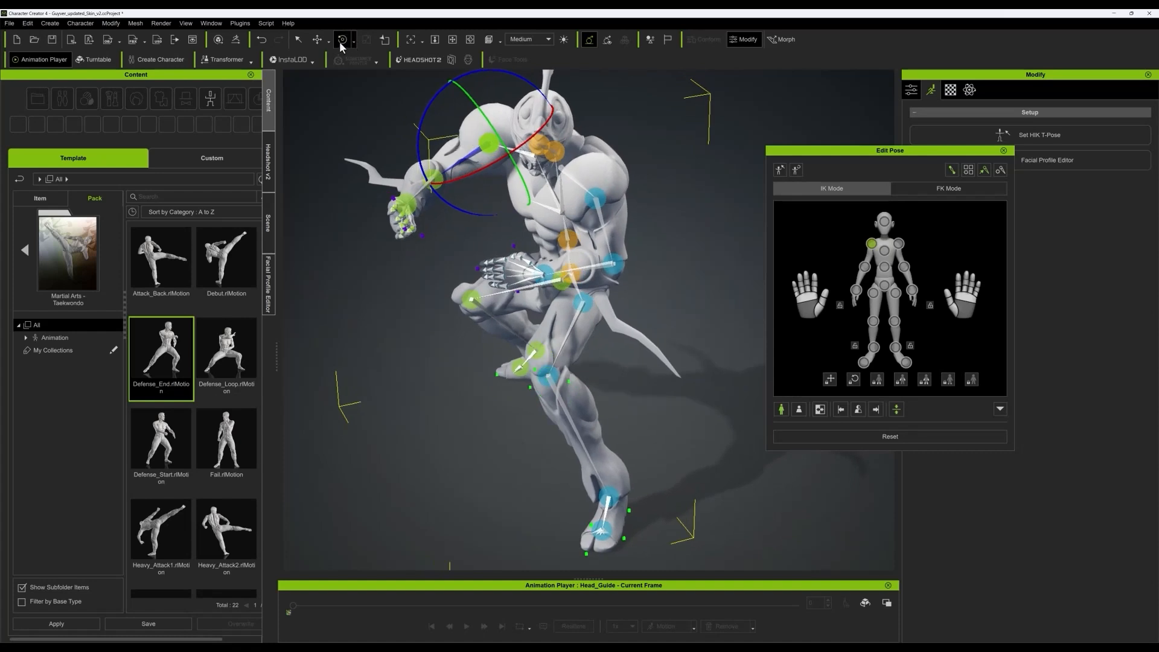
- Compare the right shoulder's Parent Rotate and Local Rotate axes, and rotate the upper arm further outward using Local Rotate
click(354, 42)
click(375, 62)
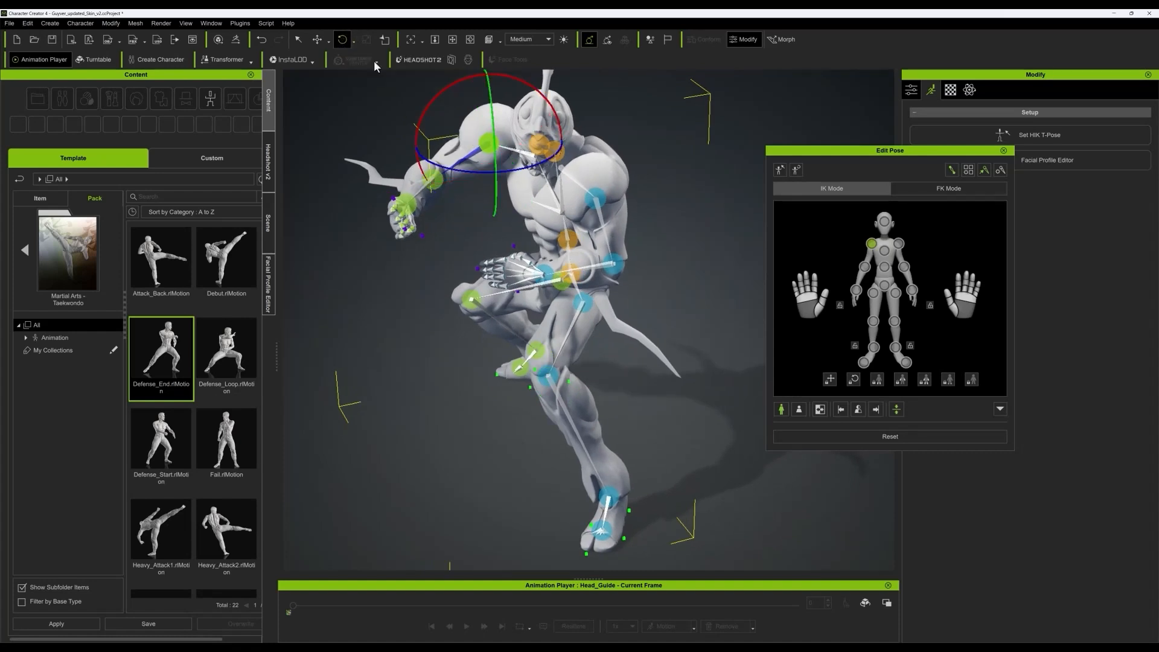
mouse_move(585, 117)
right_down()
mouse_move(733, 143)
mouse_move(678, 147)
mouse_move(603, 127)
right_up()
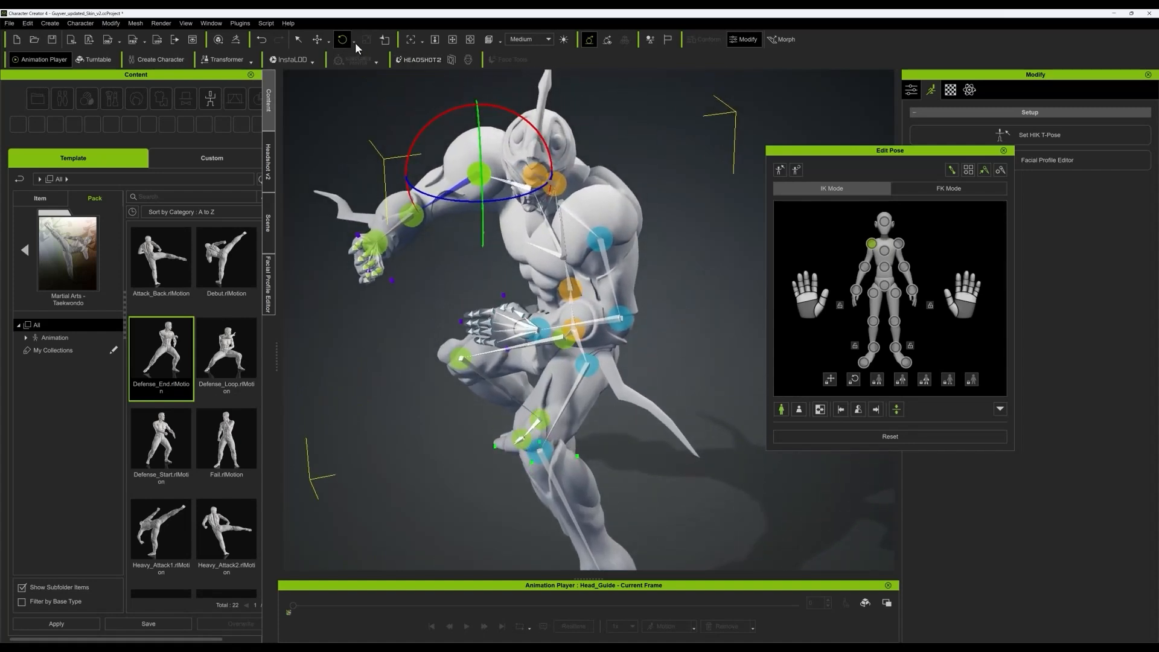
click(355, 43)
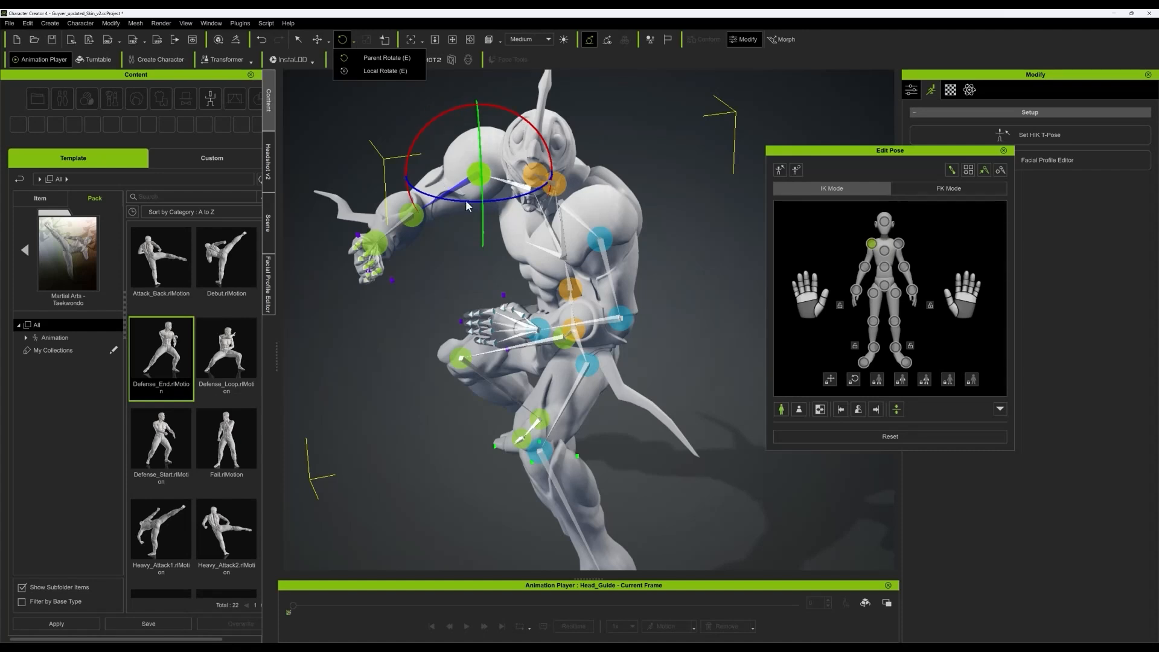
click(372, 74)
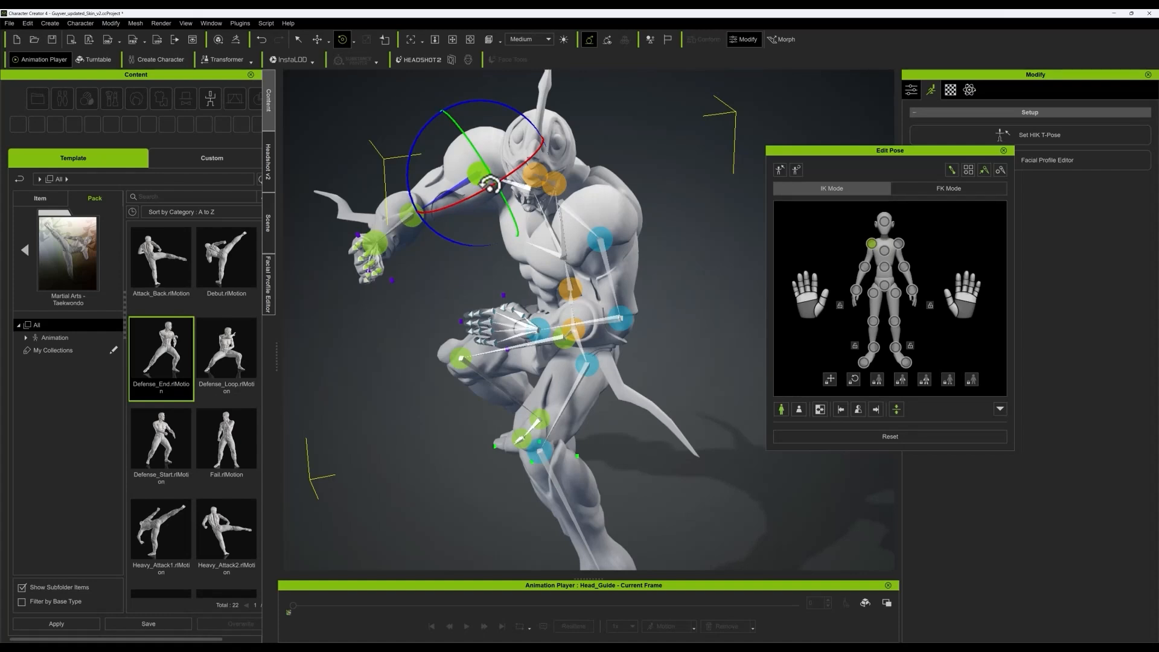
drag(463, 204, 474, 210)
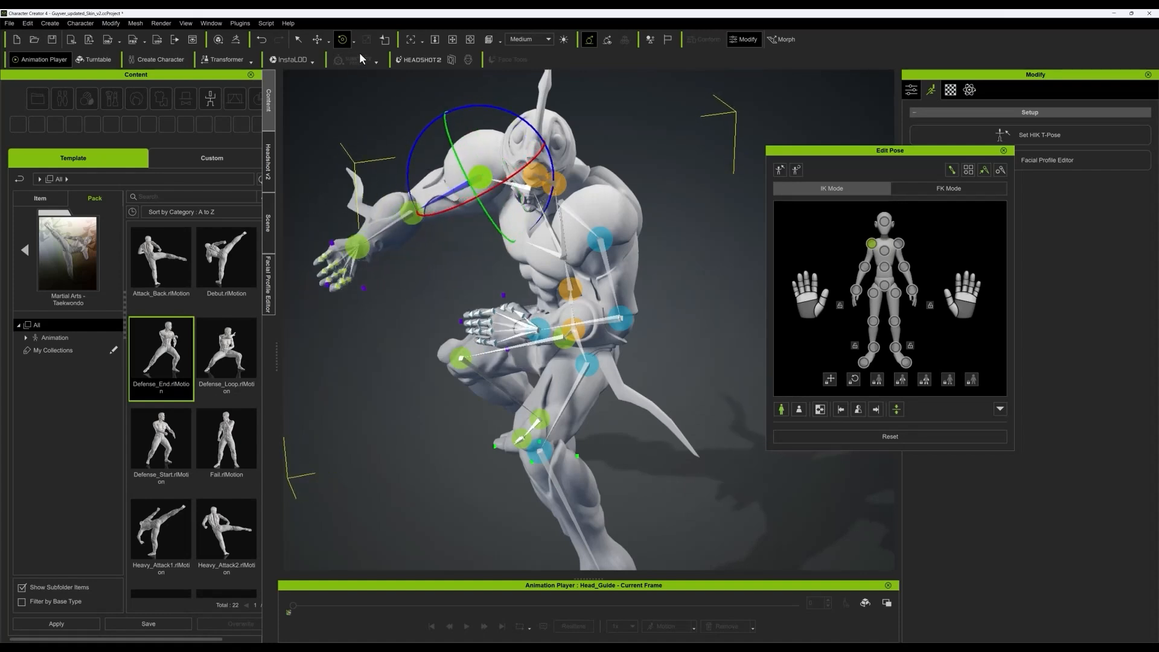
- Change the right shoulder's rotation mode from Local Rotate and examine the raised arm from the front and side
click(353, 41)
click(380, 60)
middle_drag(443, 175, 489, 190)
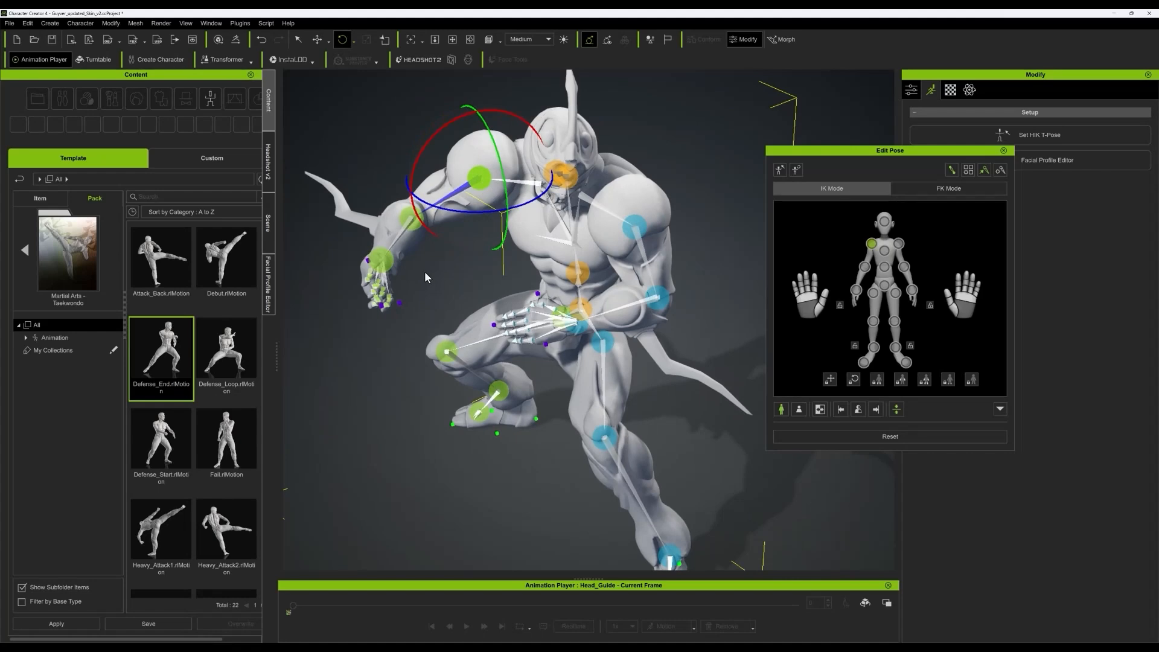
right_drag(445, 263, 466, 213)
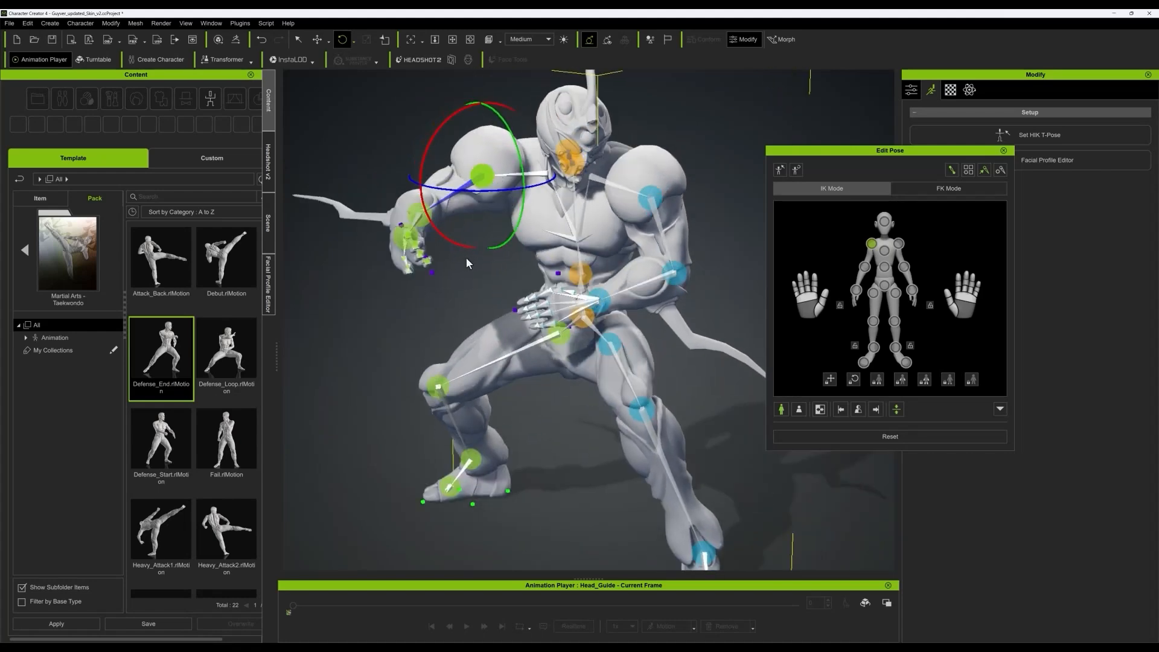
right_drag(468, 263, 614, 234)
right_drag(477, 140, 613, 140)
right_drag(569, 183, 565, 182)
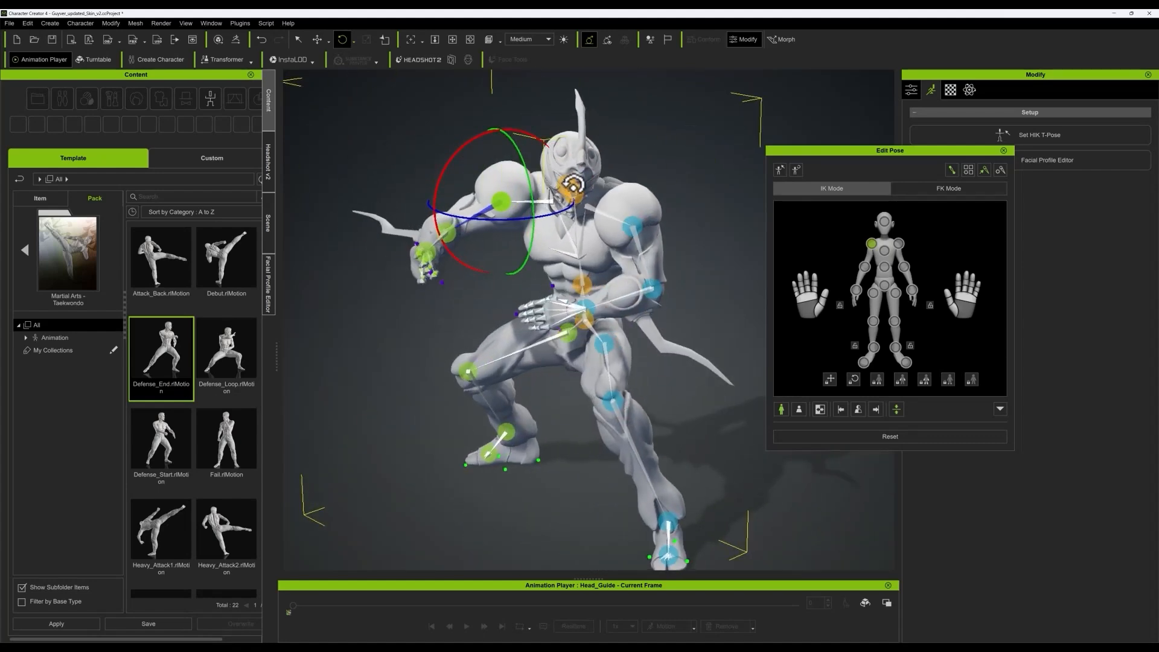
- Select the head joint and rotate the head slightly, checking its direction from the front
click(571, 185)
right_drag(435, 134, 543, 124)
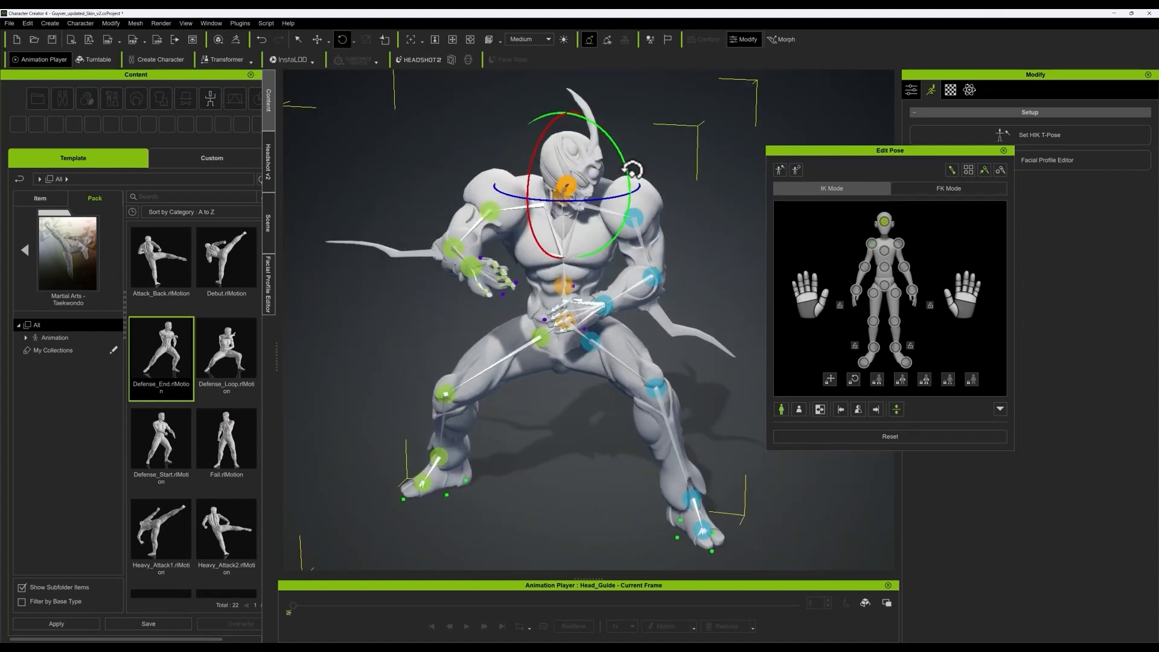
drag(632, 169, 625, 160)
right_drag(655, 160, 440, 215)
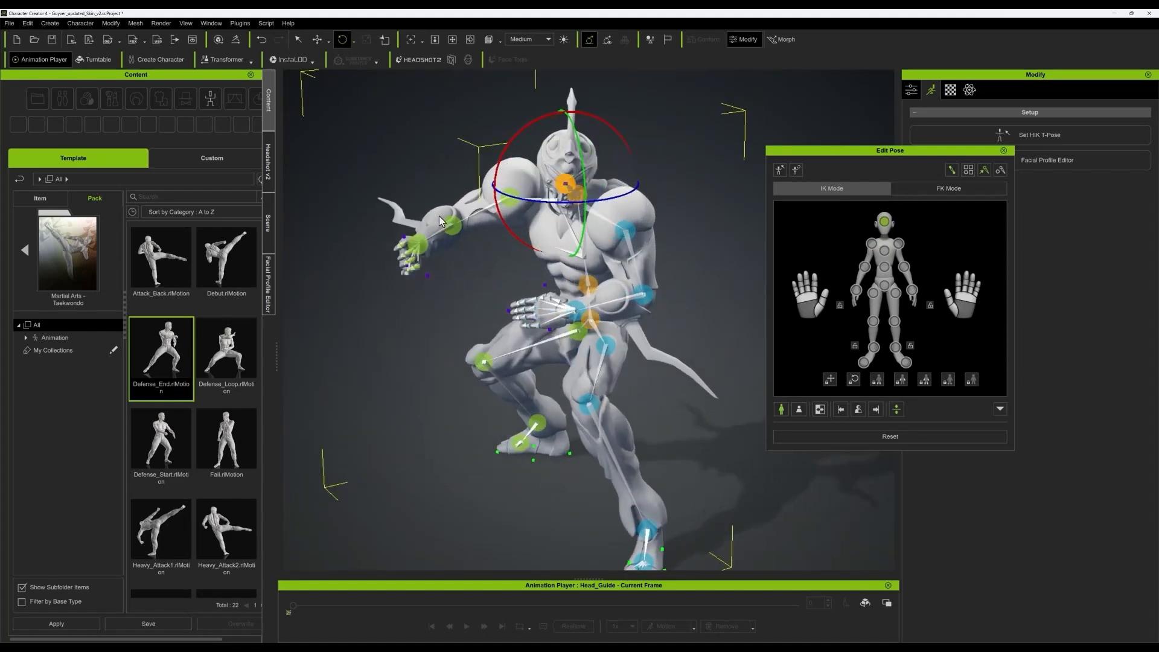
- Select the right wrist joint, change the rotation mode, and rotate the right hand to adjust its angle to the forearm
click(452, 225)
click(421, 242)
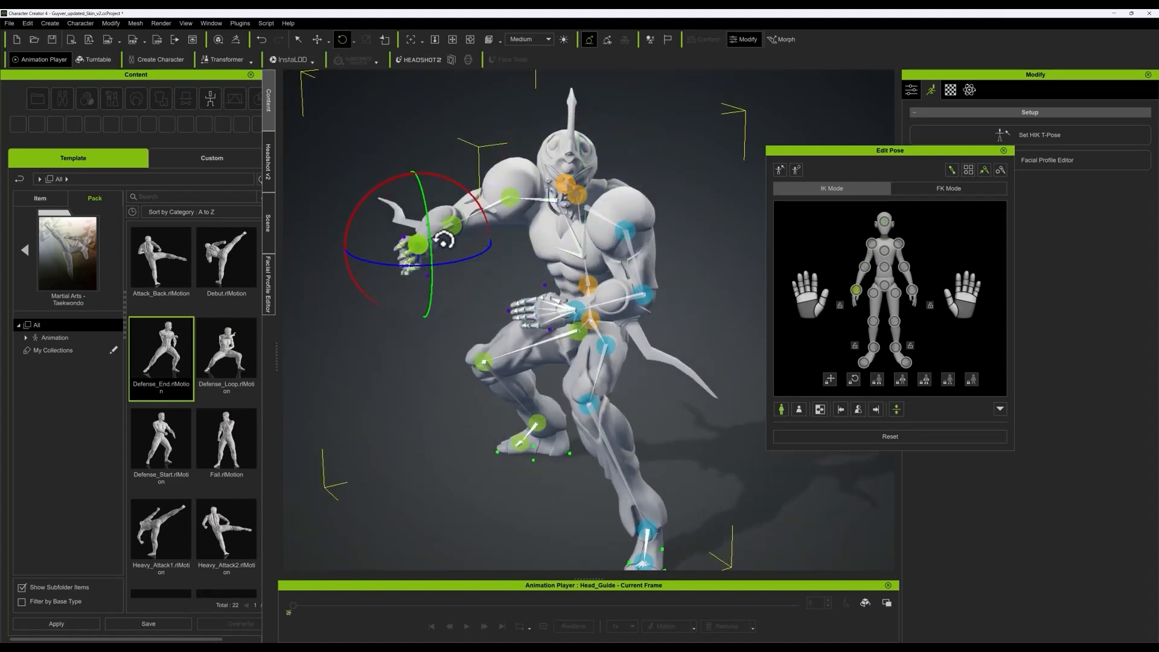
right_drag(441, 337, 477, 370)
scroll(356, 248, up, 2)
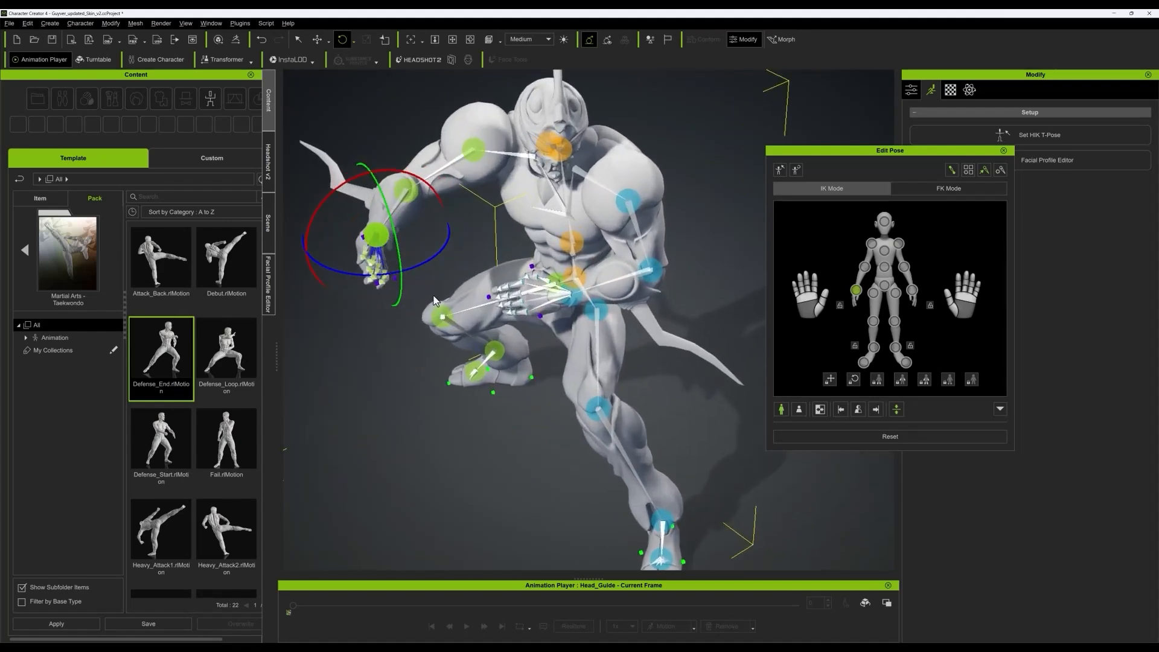
right_drag(433, 300, 442, 393)
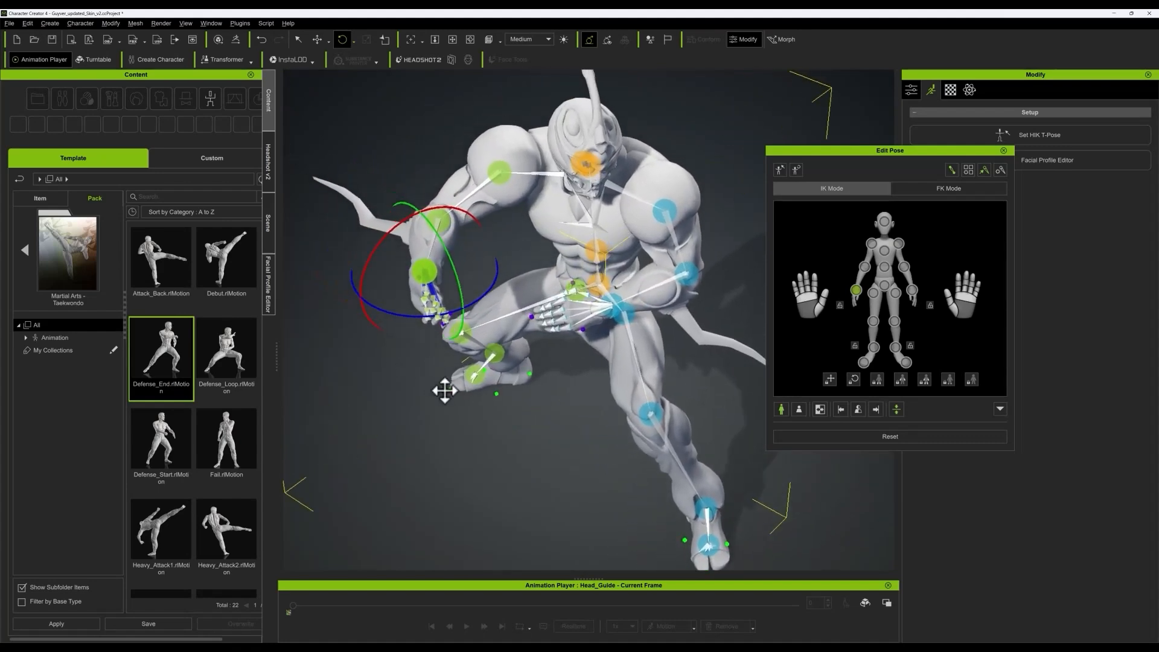
click(354, 39)
click(378, 68)
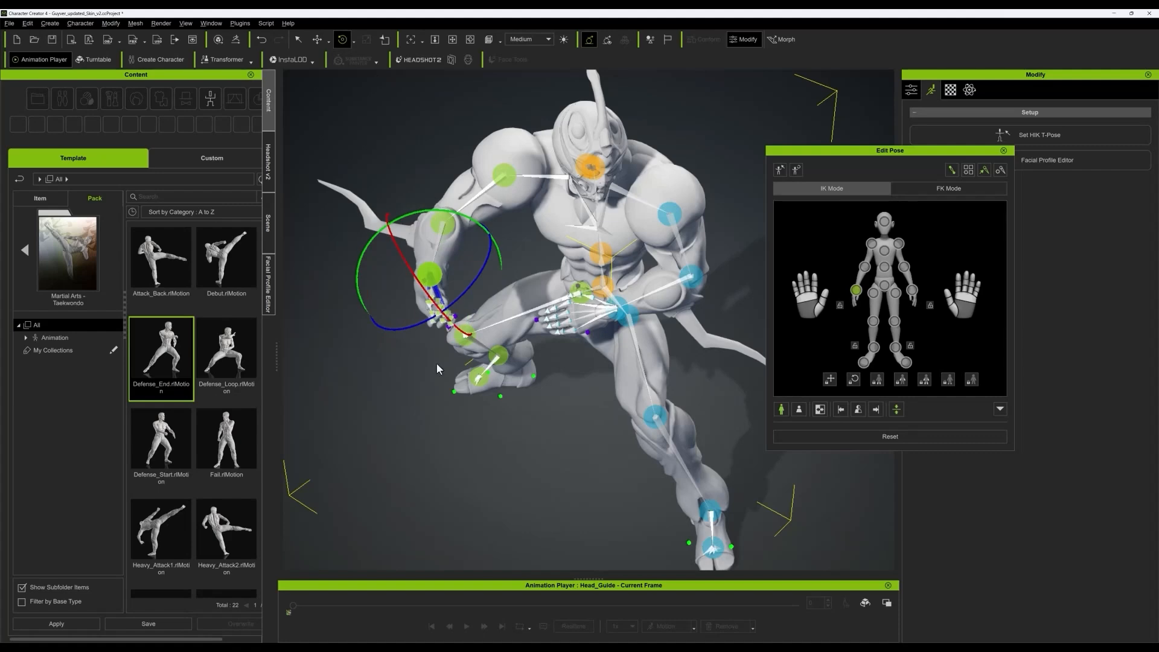
right_drag(437, 369, 421, 331)
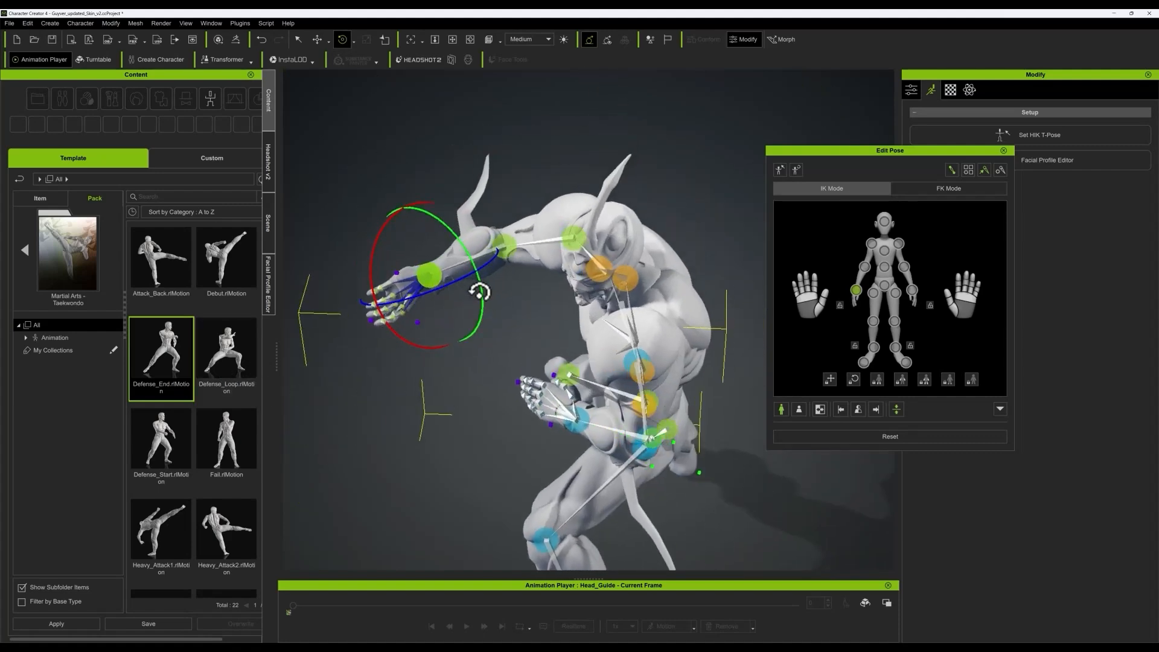
drag(478, 292, 463, 272)
mouse_move(449, 299)
right_down()
mouse_move(426, 309)
mouse_move(447, 310)
right_up()
drag(447, 296, 450, 296)
- Rotate the right upper arm downward at the shoulder and check the elbow and wrist joints of the lowered arm
alt+drag(398, 346, 546, 242)
click(531, 219)
drag(492, 165, 507, 324)
click(488, 286)
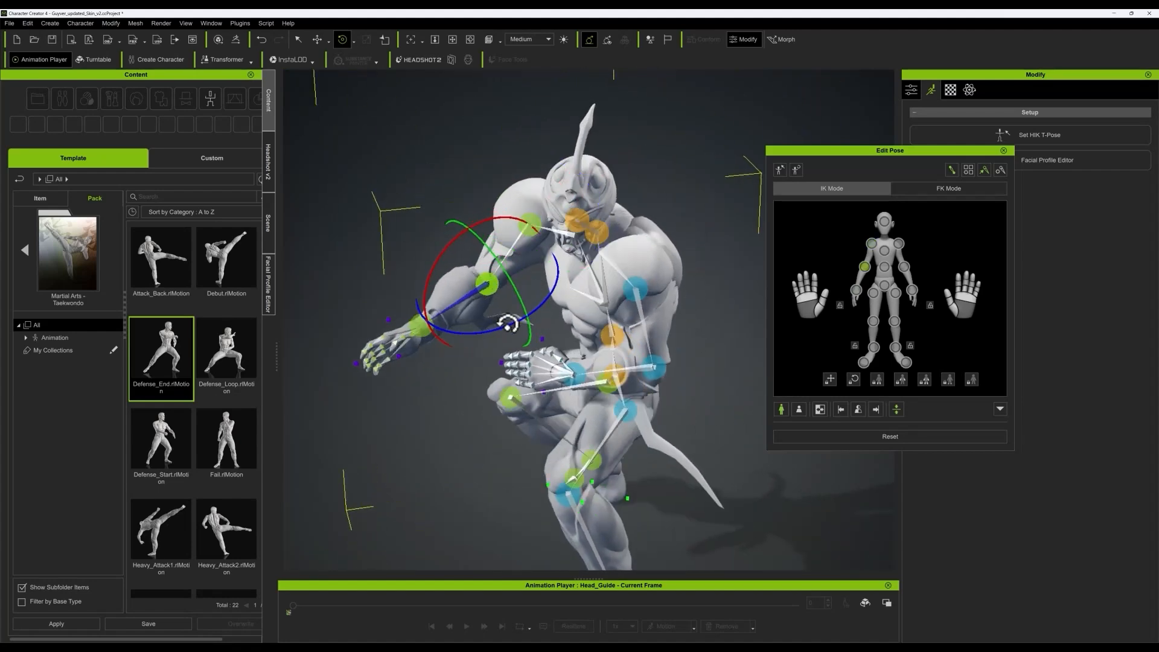
click(420, 329)
alt+drag(386, 206, 477, 355)
scroll(579, 243, down, 2)
alt+drag(660, 235, 549, 240)
- Try rotating the right upper arm again at the shoulder joint and undo the rotation
click(515, 239)
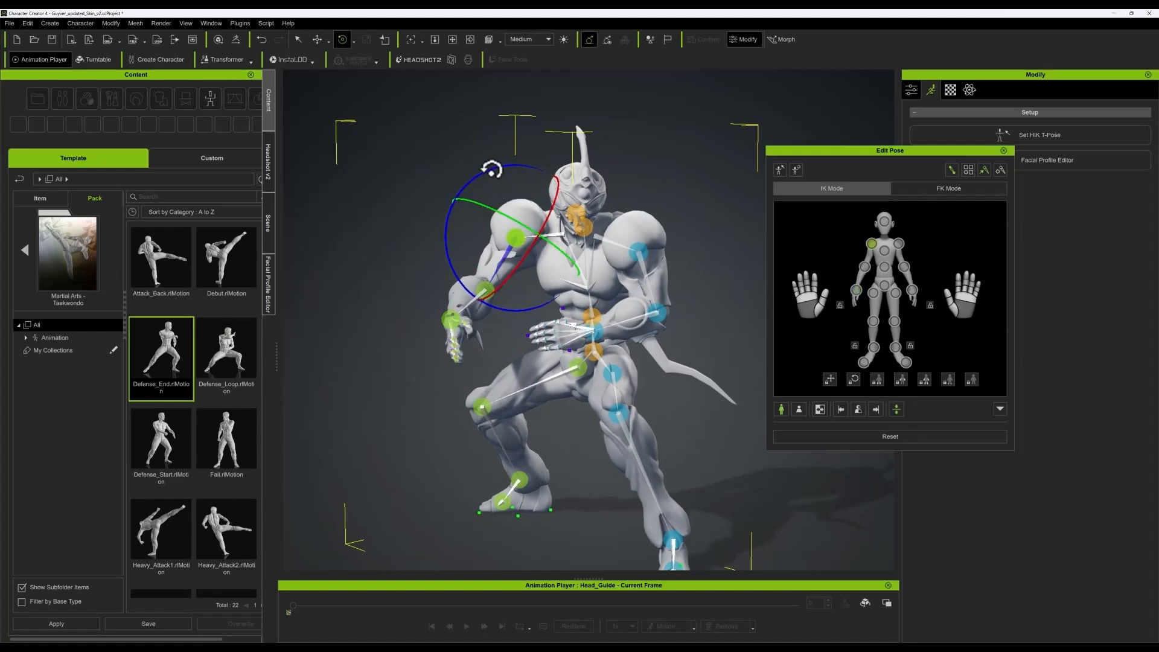
drag(492, 169, 494, 175)
alt+drag(411, 256, 658, 283)
key(ctrl+z)
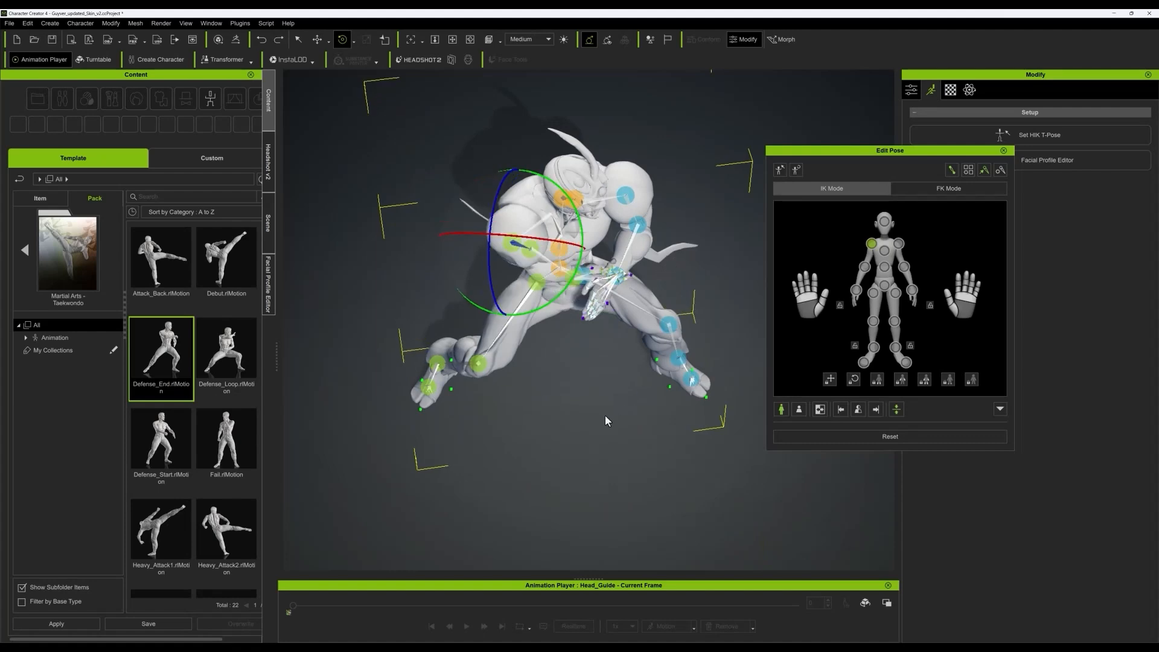
key(ctrl+z)
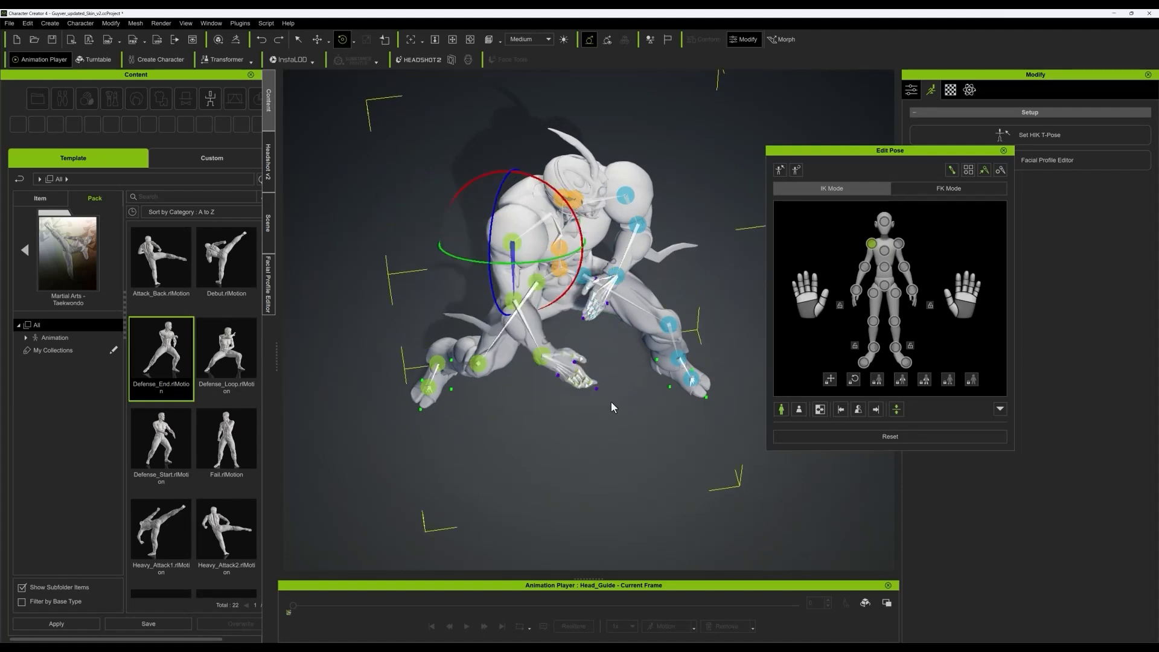
- Examine the crouching pose and the lowered right arm from above, the front and the side
alt+drag(642, 412, 473, 273)
right_drag(617, 254, 481, 377)
middle_drag(481, 377, 523, 305)
mouse_move(523, 305)
right_down()
mouse_move(422, 331)
mouse_move(688, 295)
mouse_move(694, 173)
mouse_move(514, 314)
mouse_move(742, 359)
mouse_move(534, 297)
right_up()
scroll(541, 296, up, 3)
scroll(542, 295, down, 2)
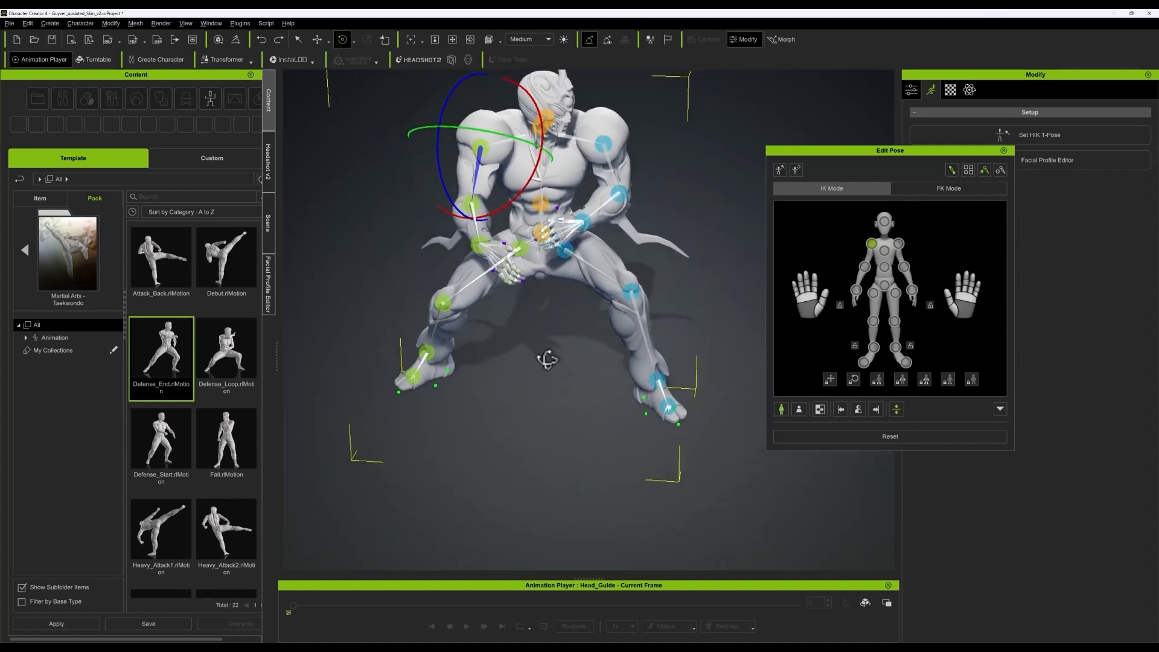
right_drag(548, 359, 480, 313)
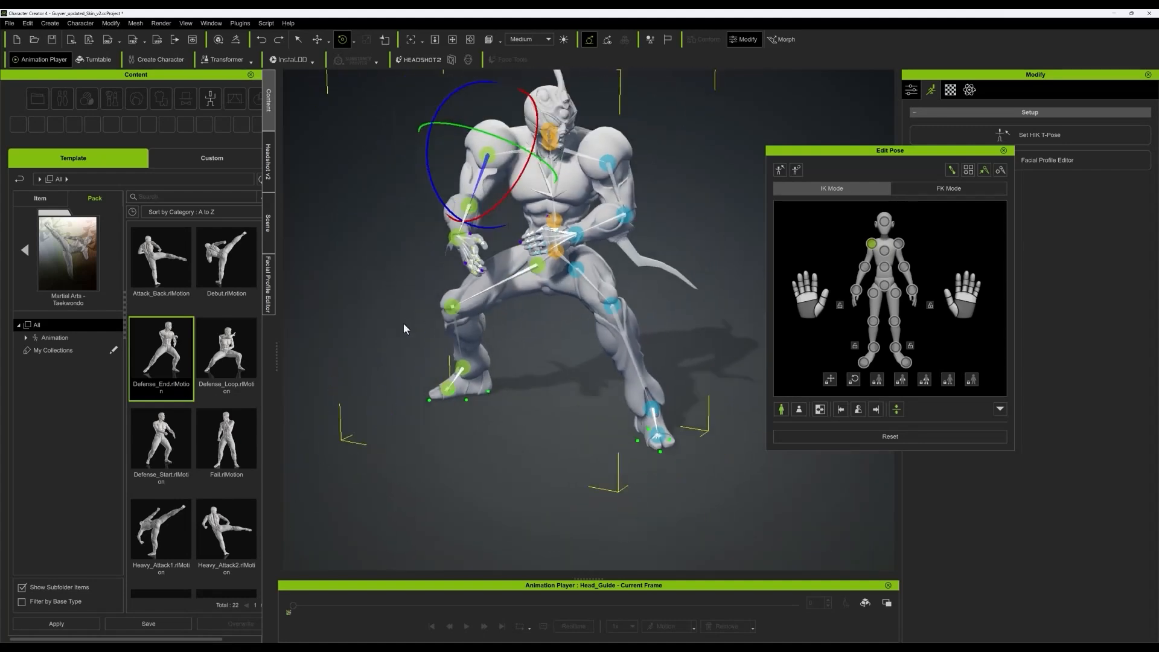
scroll(526, 373, up, 2)
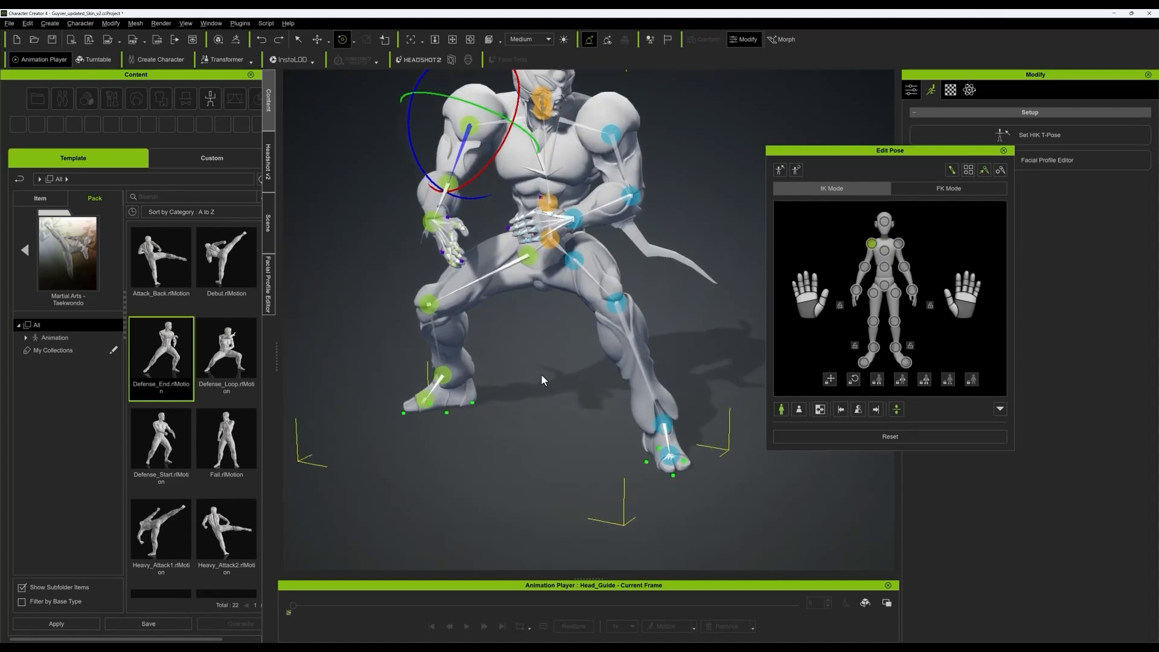
right_drag(507, 396, 583, 206)
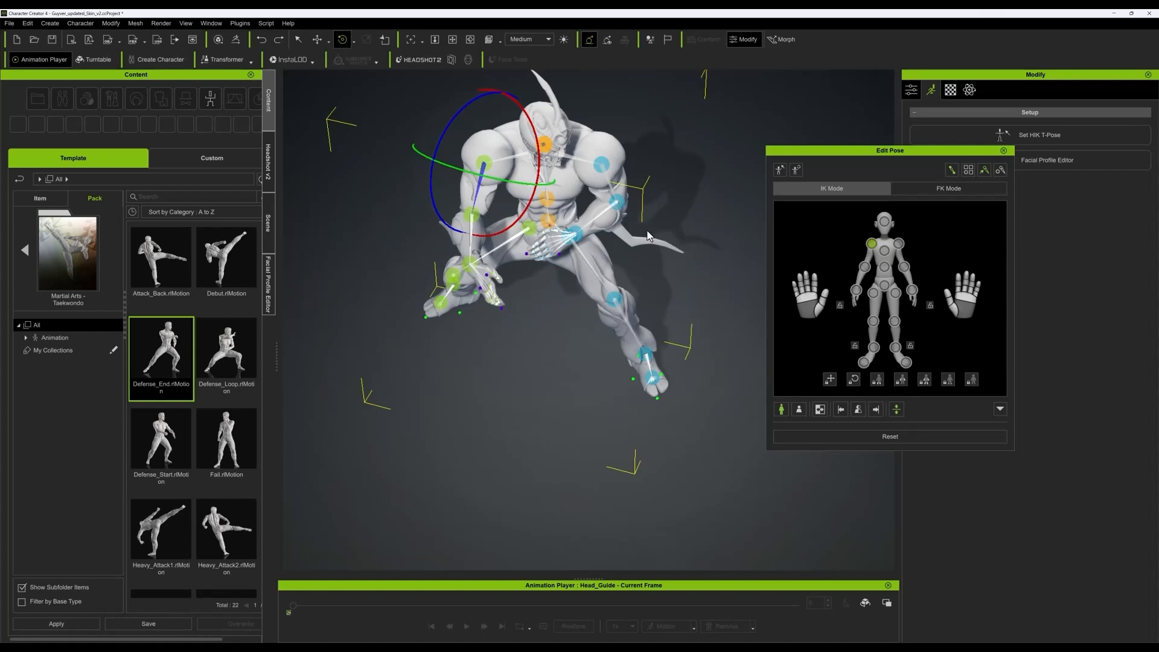
- Select the left elbow joint and rotate the forearm away from the waist
click(622, 204)
right_drag(512, 366, 625, 302)
drag(657, 232, 679, 231)
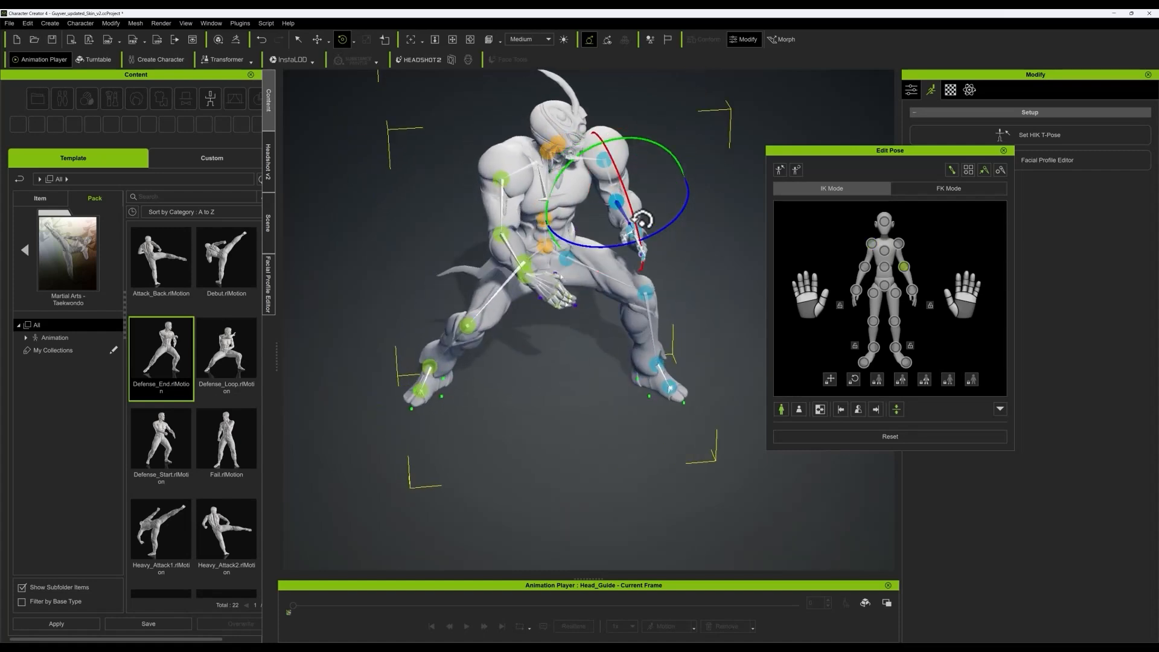
right_drag(646, 253, 541, 157)
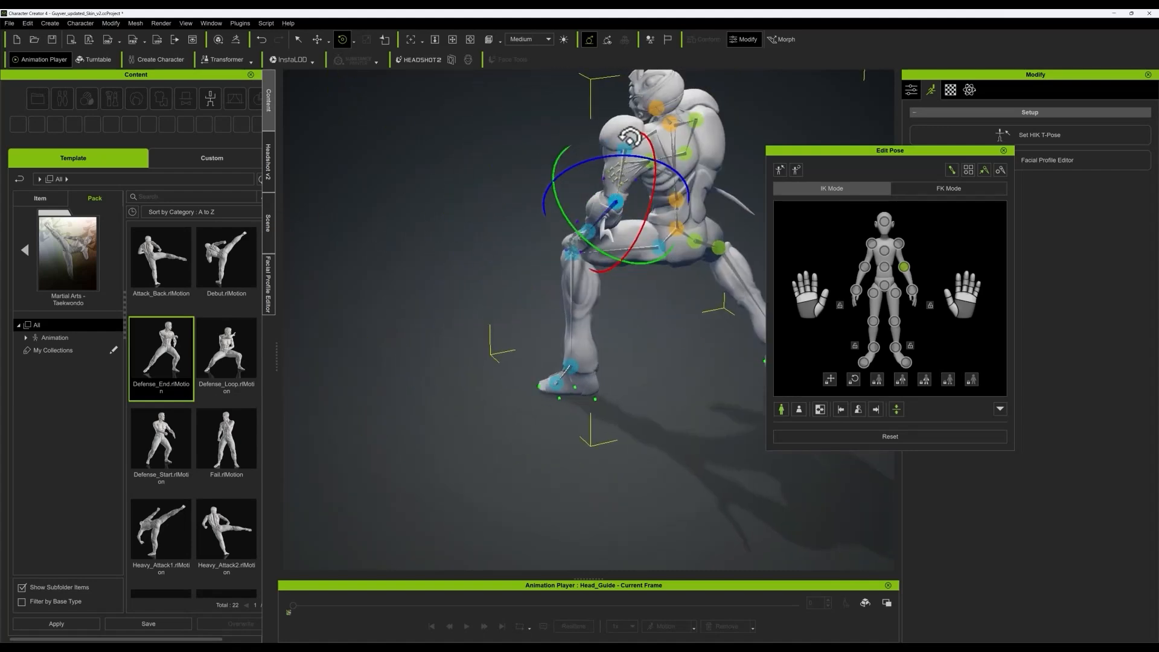
- Select the left shoulder joint, change the rotation mode, and swing the left arm outward from the body
right_drag(625, 147, 587, 261)
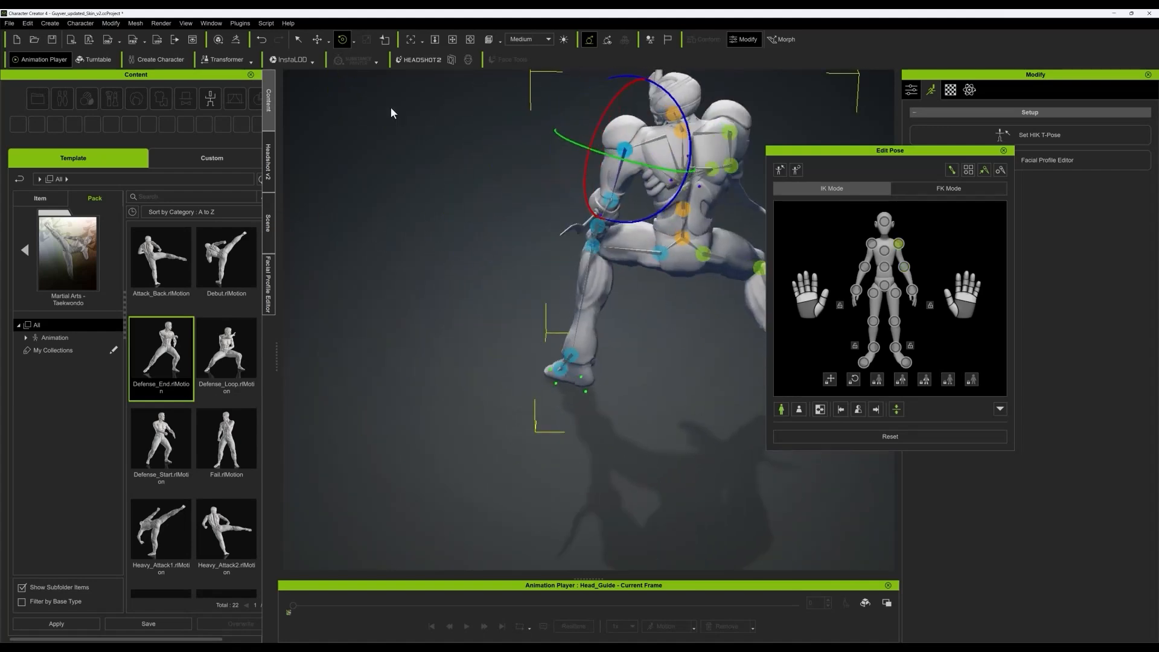
click(354, 42)
click(399, 66)
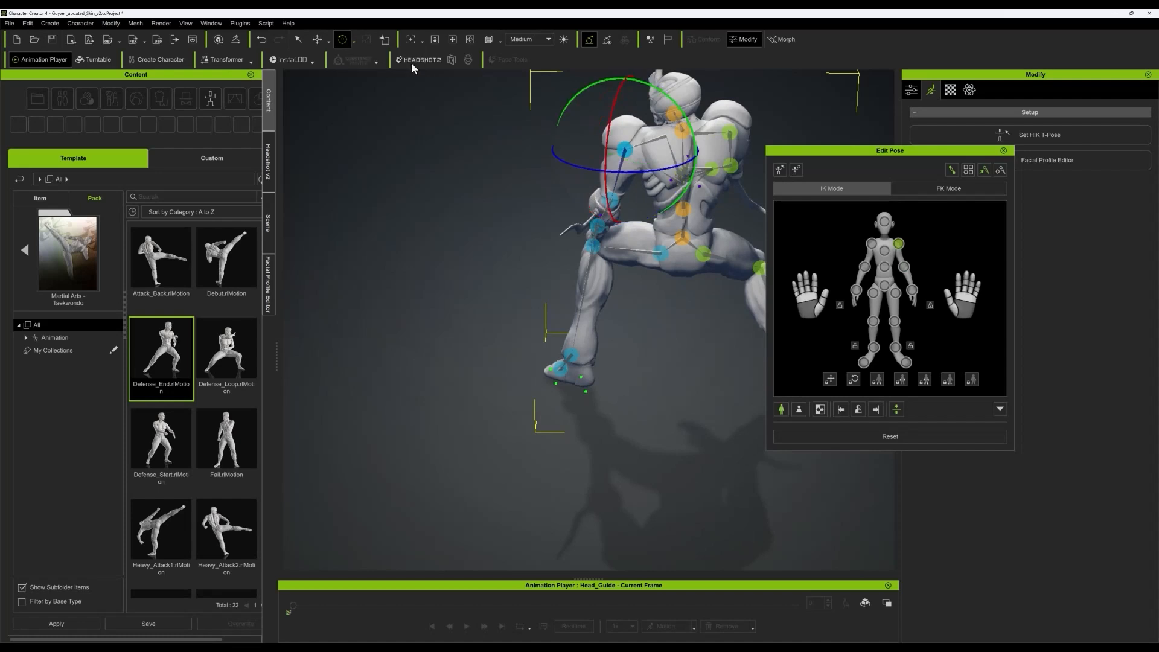
drag(649, 104, 564, 116)
right_drag(564, 117, 562, 143)
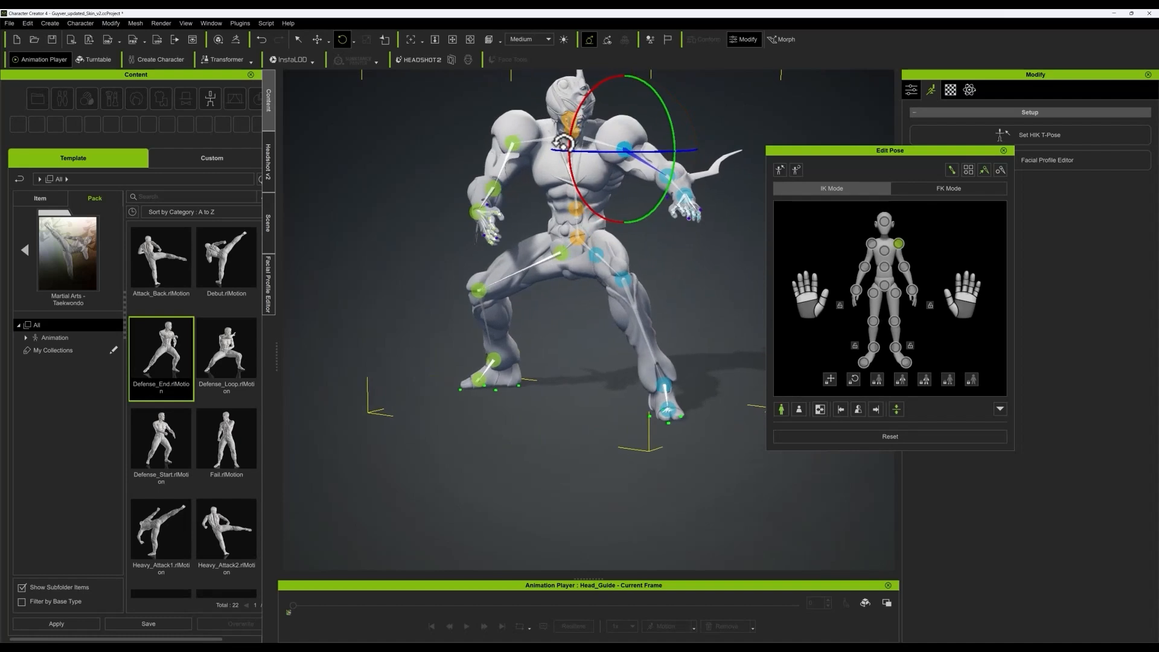
- Select the right shoulder joint and rotate the upper arm slightly to balance it against the outstretched left arm
click(513, 142)
drag(479, 99, 478, 103)
right_drag(477, 104, 513, 143)
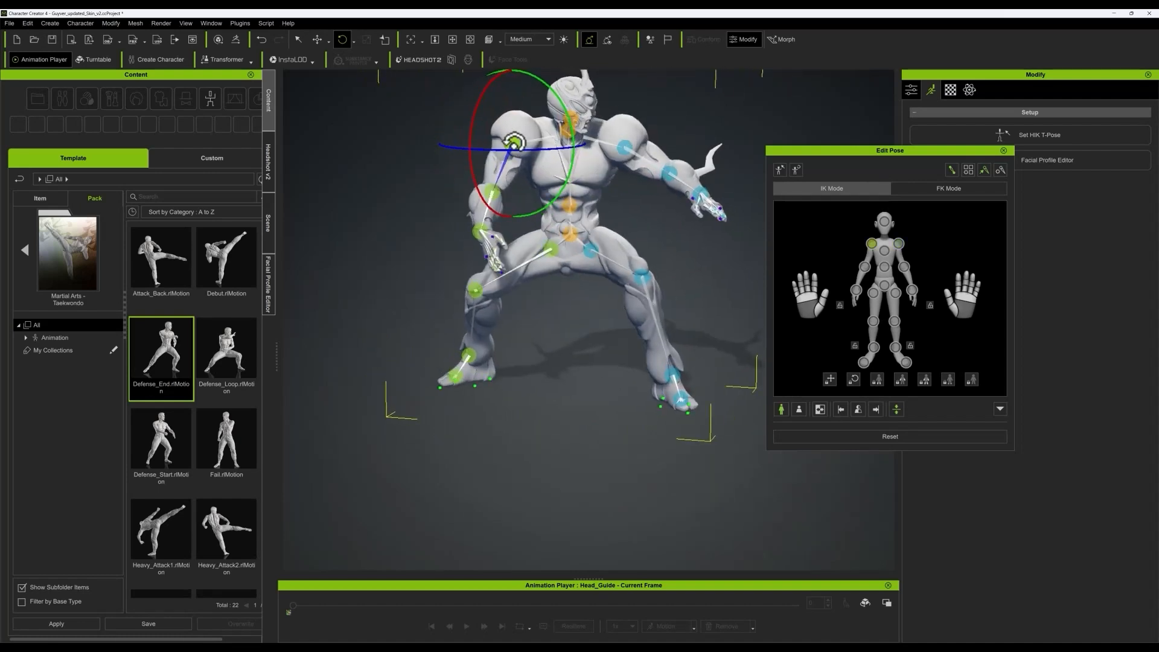
- Switch to the Move tool and move the right elbow joint outward so the arm spreads away from the body
click(318, 41)
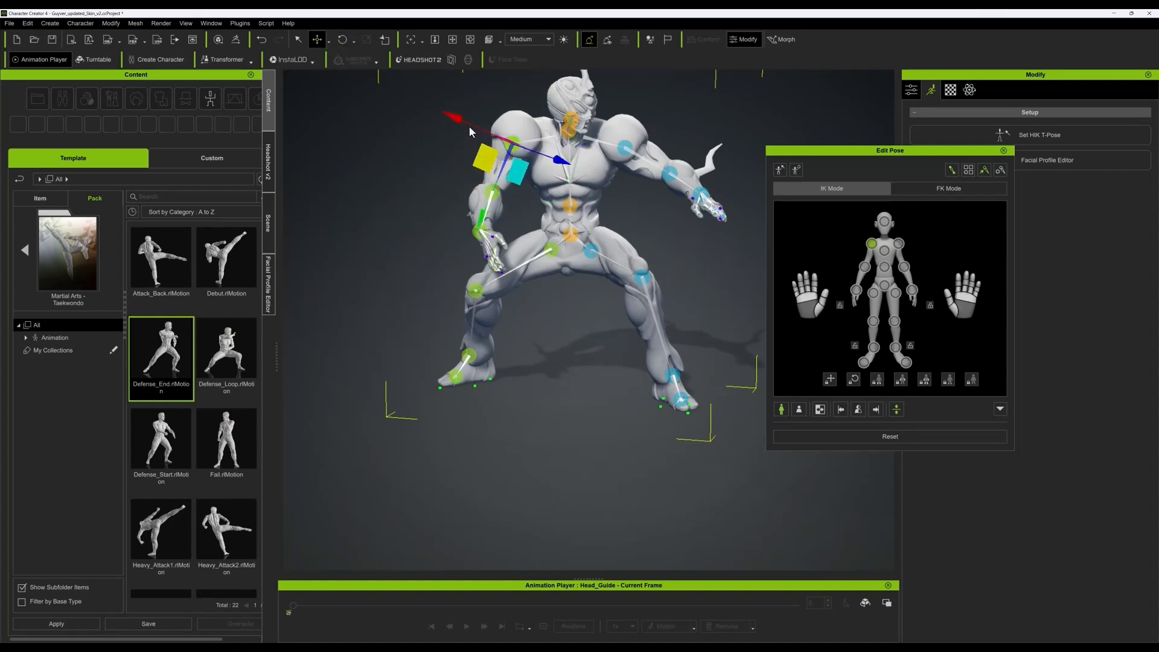
right_drag(558, 135, 750, 197)
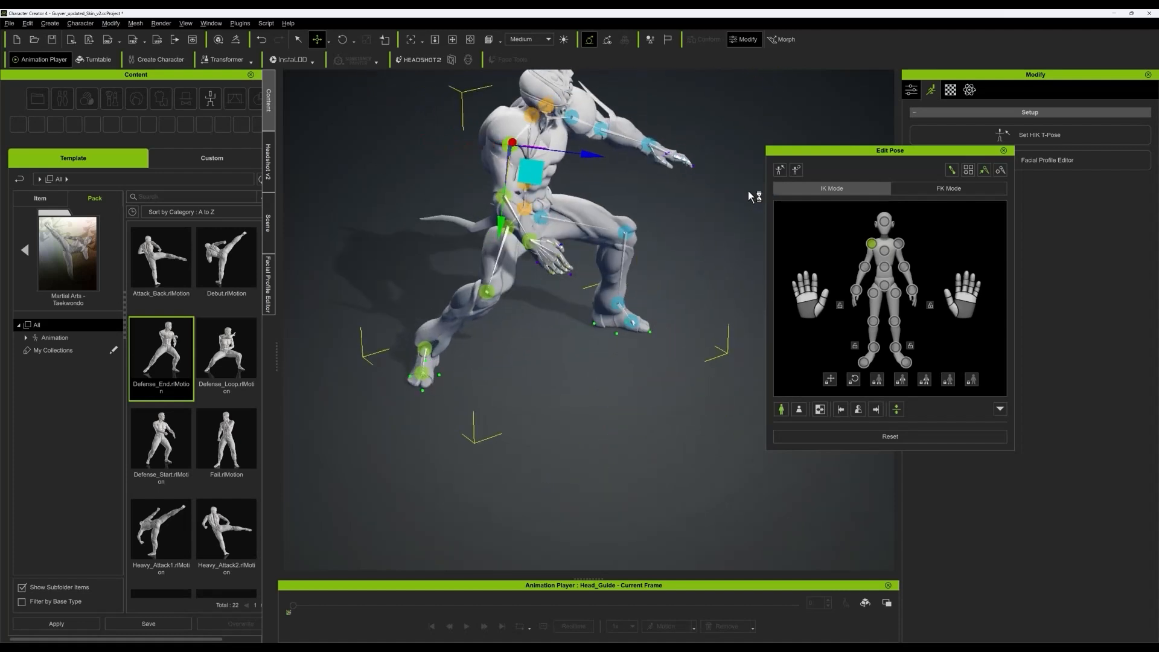
click(500, 204)
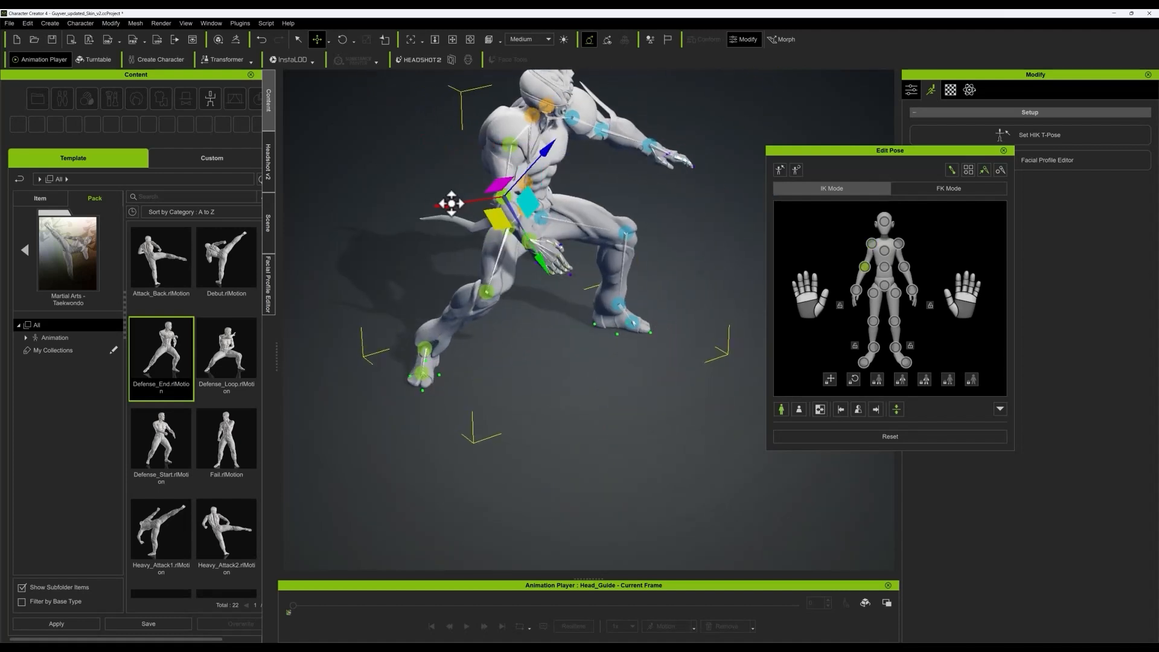
drag(452, 203, 429, 203)
right_drag(424, 204, 448, 223)
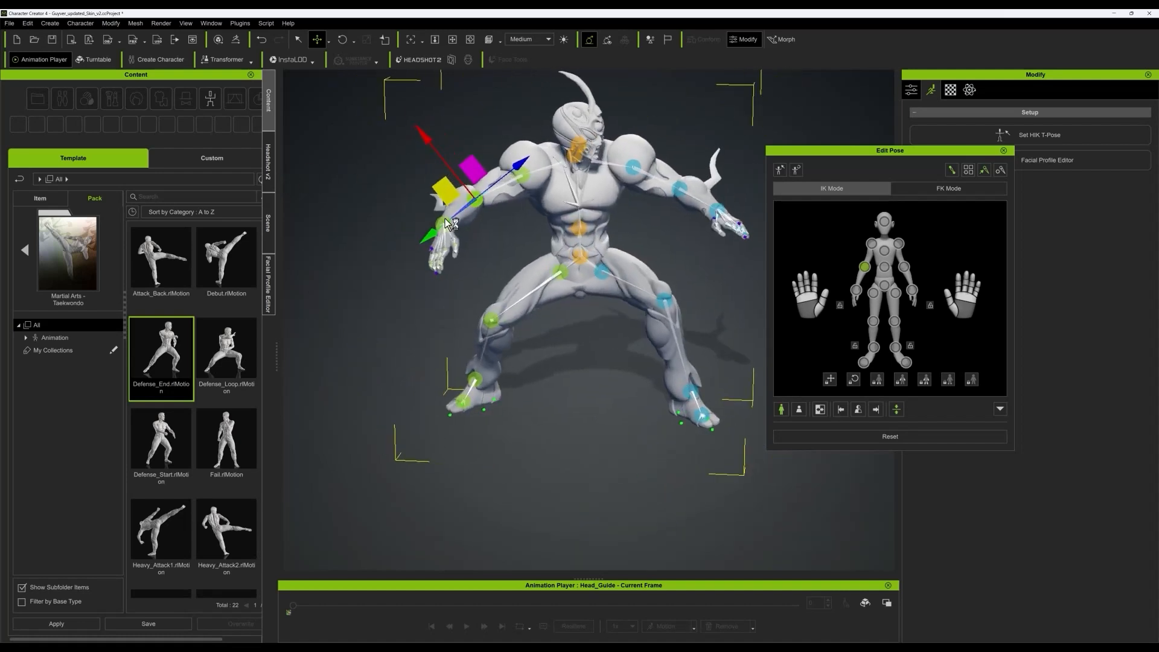
- Select the right wrist joint and rotate the hand to follow the direction of the extended forearm
click(442, 225)
click(343, 41)
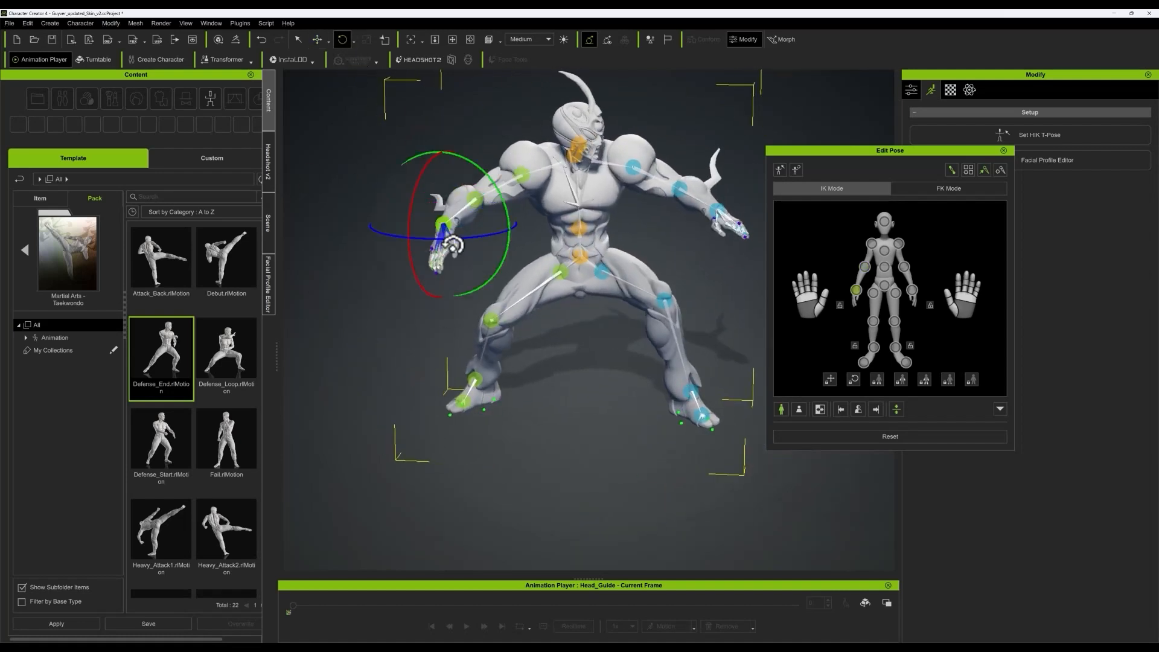
drag(466, 231, 443, 243)
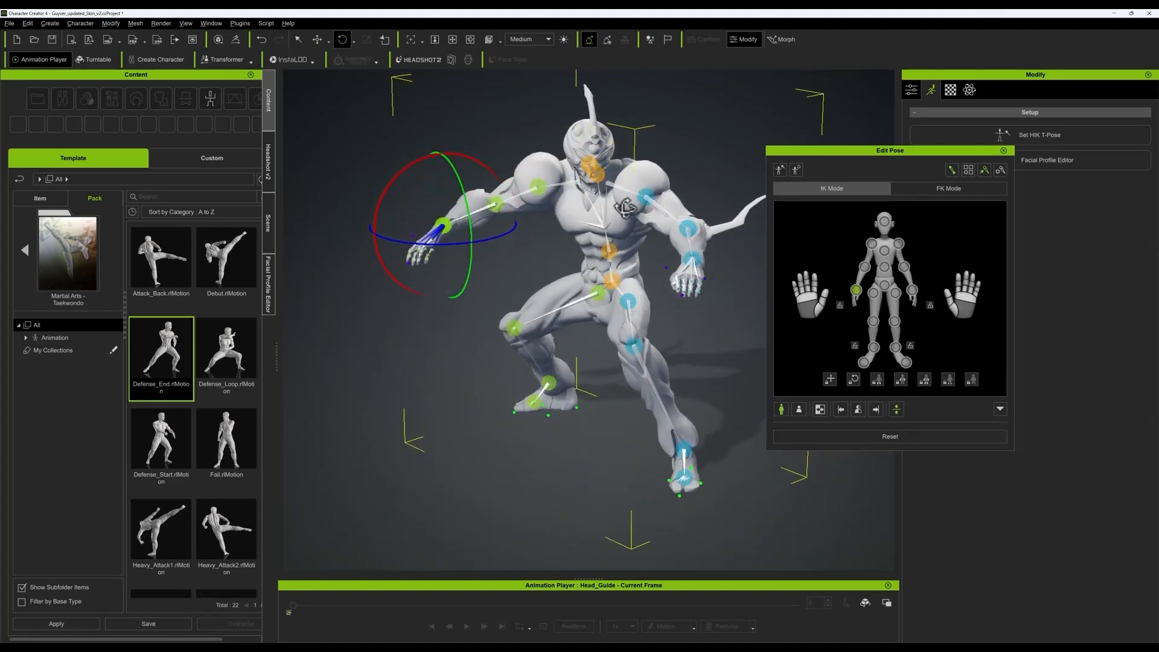
right_drag(747, 170, 606, 177)
drag(511, 184, 521, 212)
right_drag(605, 175, 649, 228)
- Select the lower spine joint, switch the pose editor to FK Mode, and rotate CC_Base_Spine01 to turn the upper body
click(593, 300)
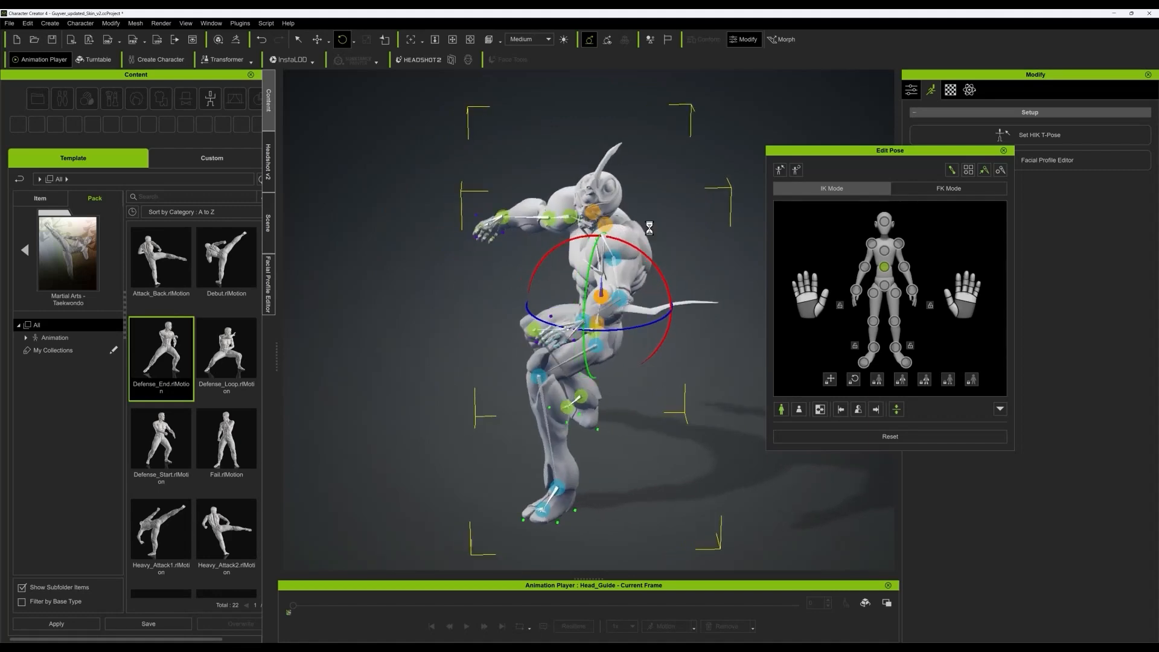
right_drag(693, 191, 618, 283)
scroll(609, 281, up, 5)
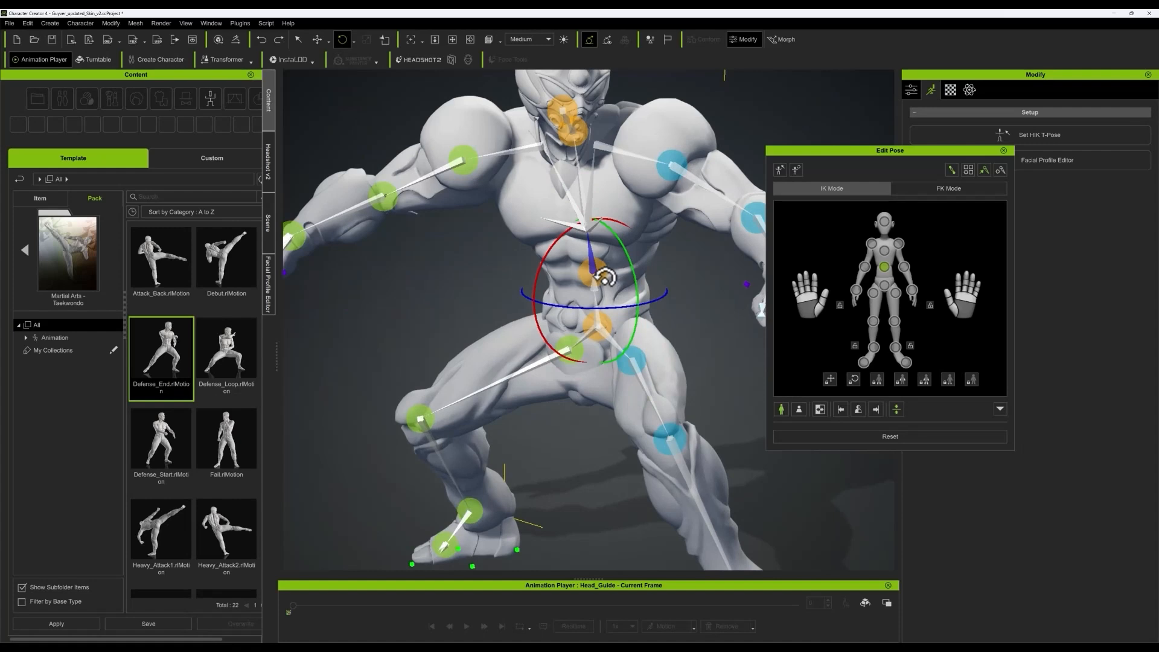
mouse_move(575, 274)
right_down()
mouse_move(565, 270)
mouse_move(577, 273)
right_up()
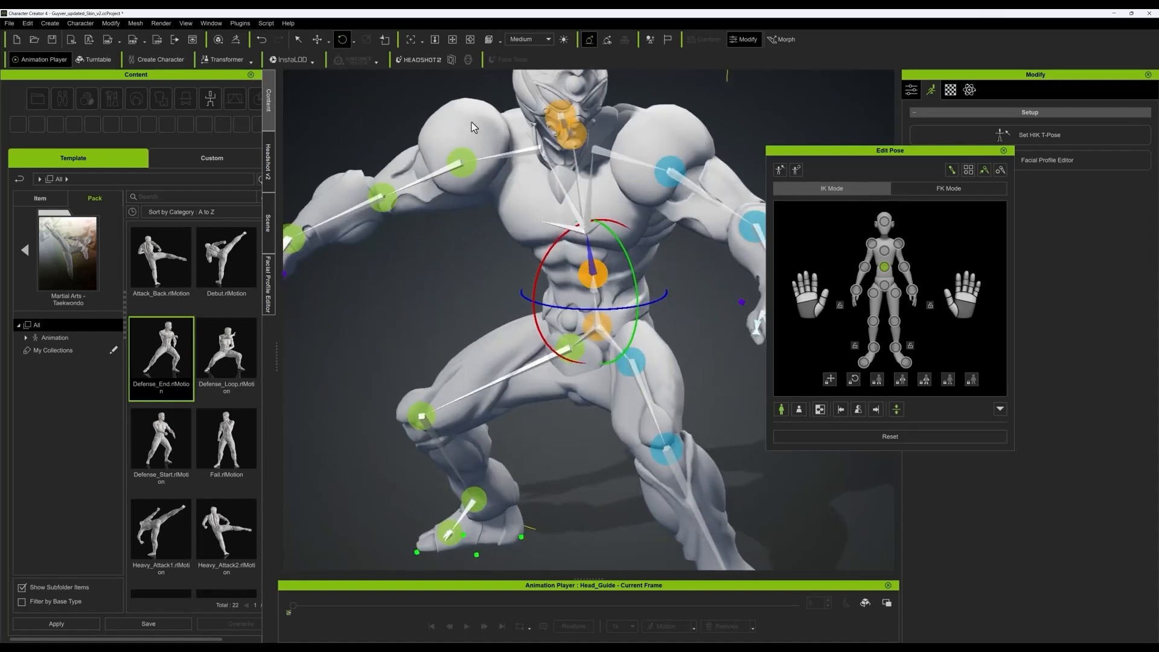
click(952, 187)
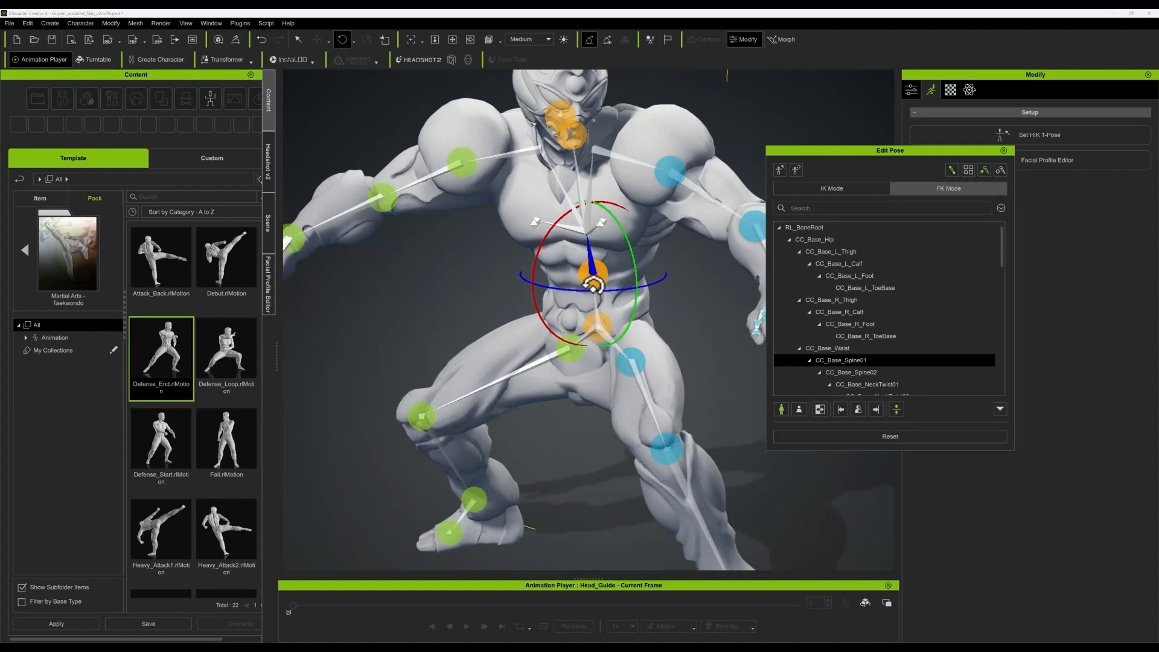
right_drag(591, 273, 594, 273)
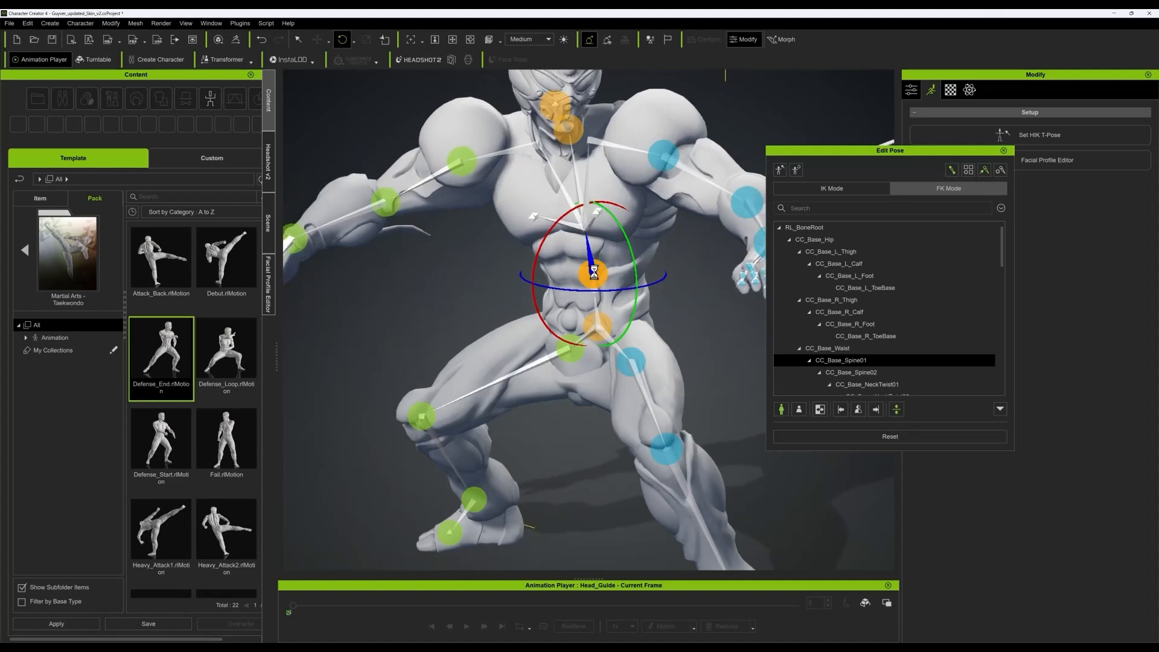
- Undo the last spine rotation, then rotate CC_Base_Spine01 again in FK Mode to straighten the turned upper body
key(ctrl+z)
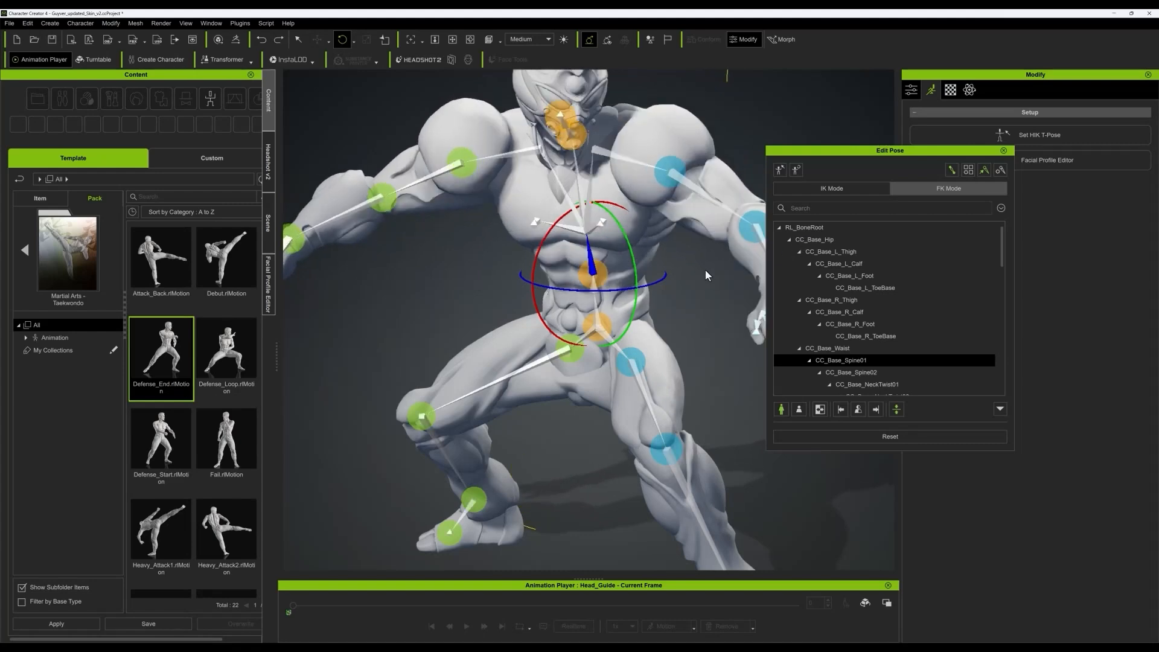
click(828, 188)
right_drag(595, 275, 600, 268)
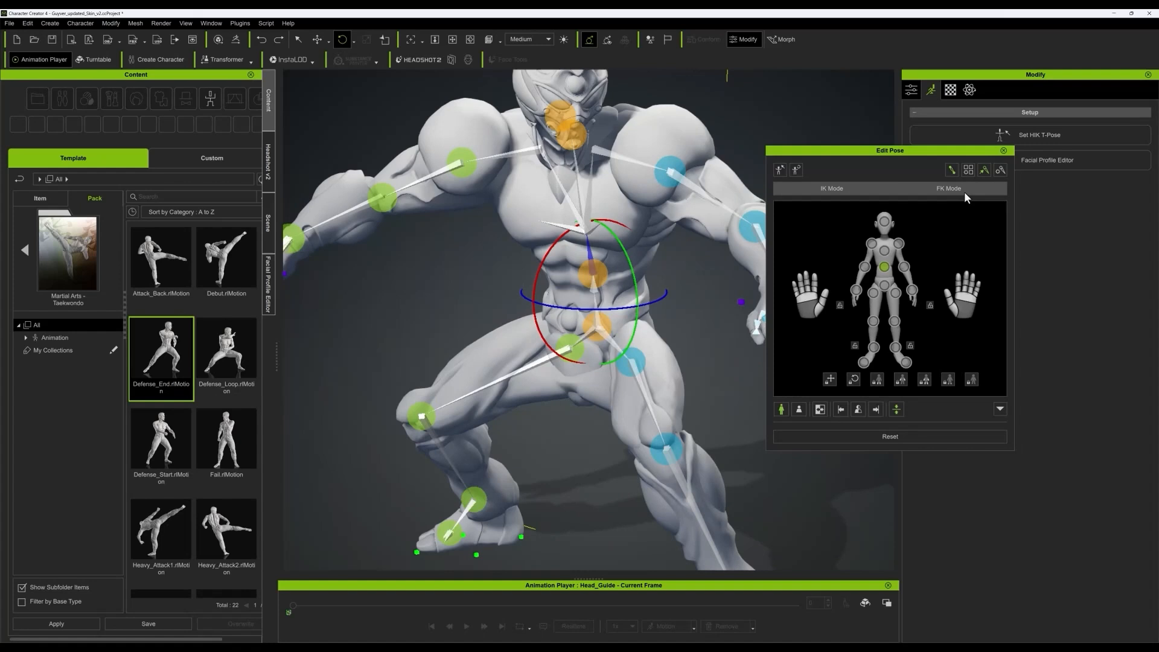
click(961, 189)
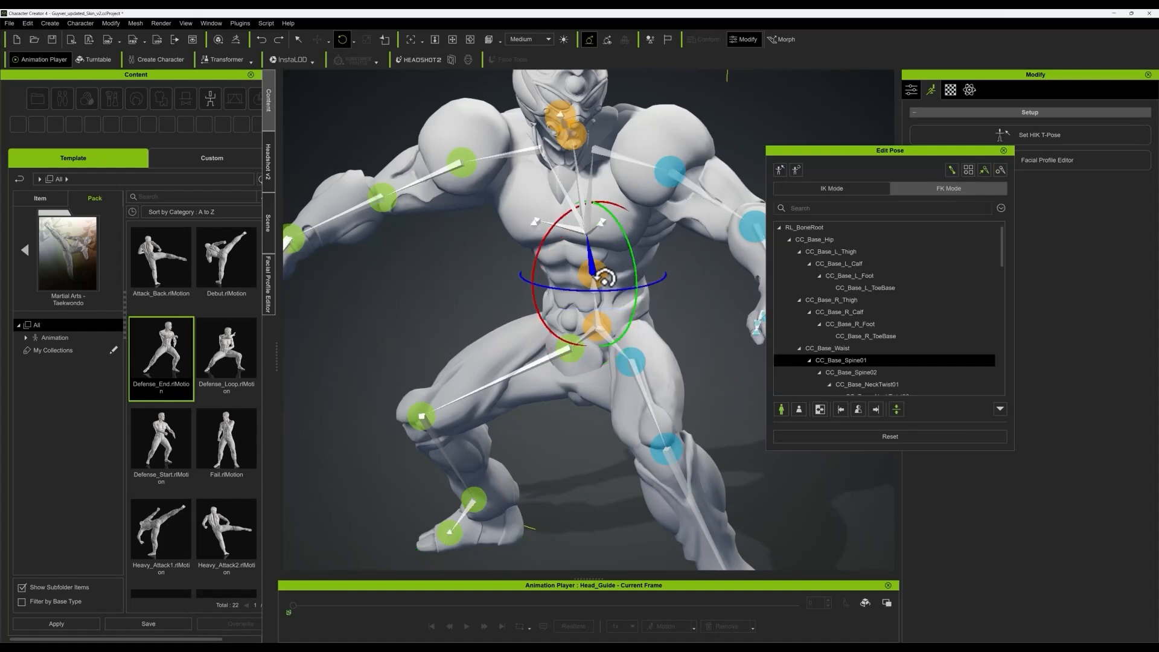
drag(604, 277, 627, 257)
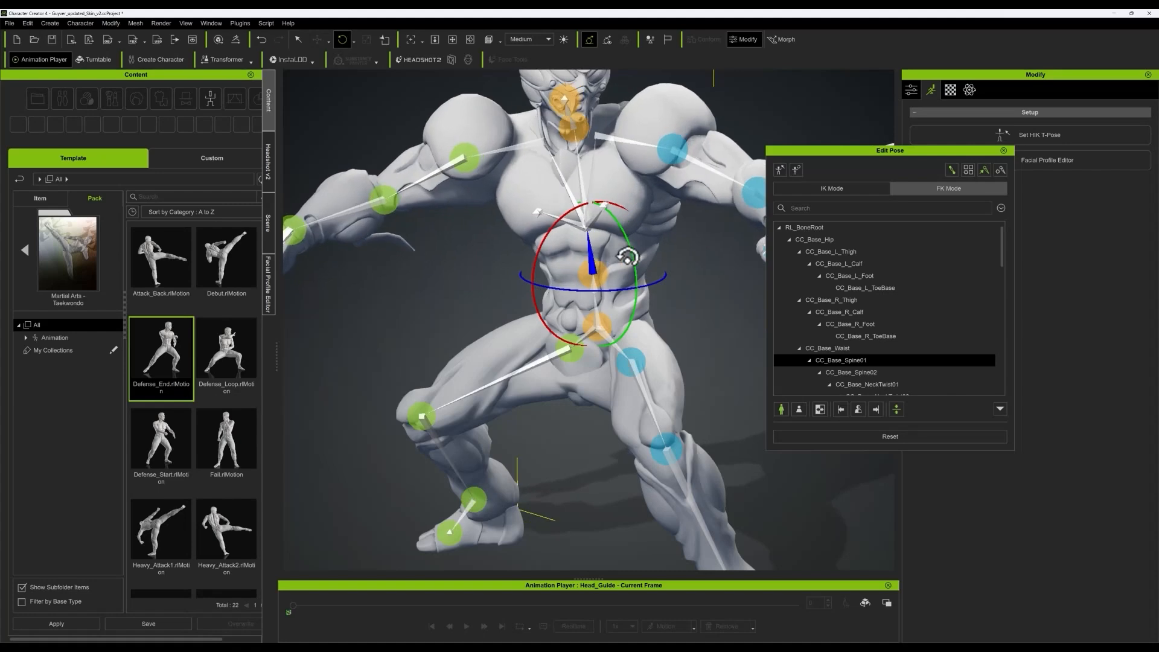
- Examine the full stance from several angles and select the hip joint to check the torso against the legs
scroll(628, 257, down, 5)
alt+drag(689, 342, 547, 302)
alt+drag(555, 261, 694, 268)
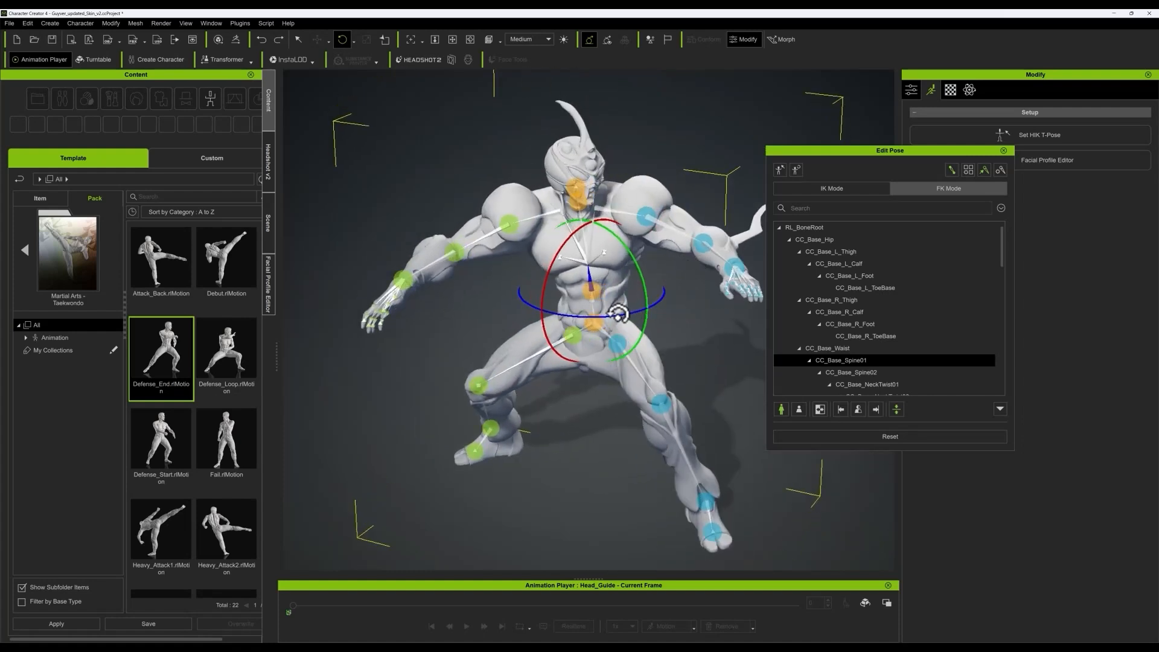
drag(623, 314, 623, 349)
click(597, 326)
right_drag(534, 411, 481, 369)
scroll(431, 254, up, 2)
scroll(431, 253, up, 1)
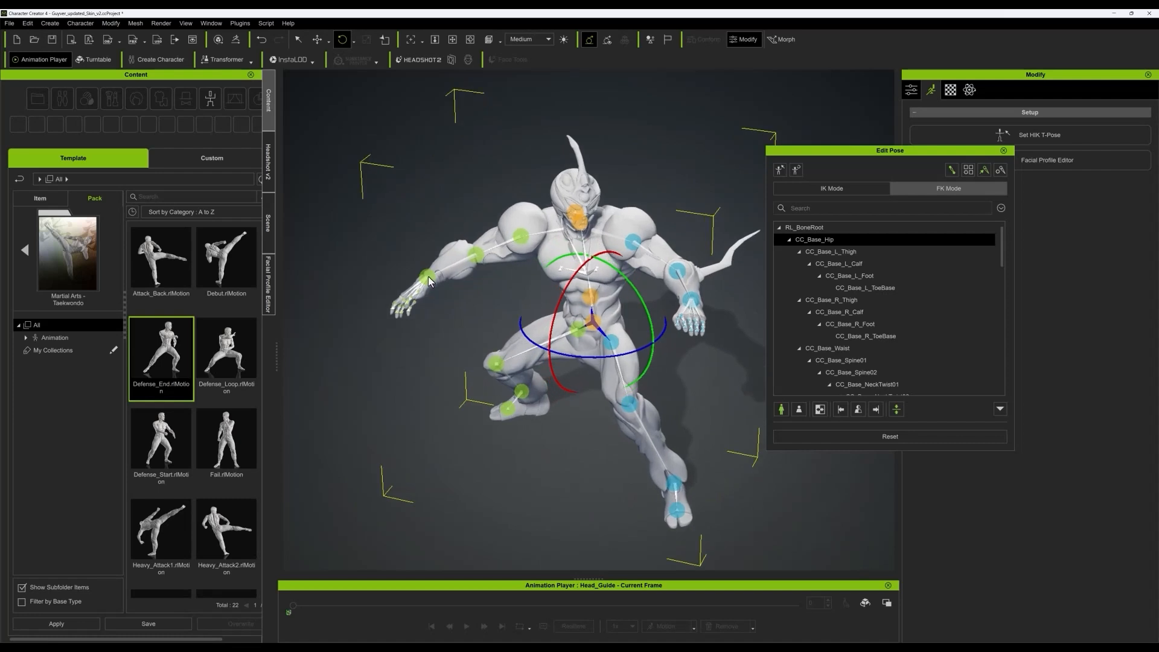
- Rotate CC_Base_R_Hand at the right wrist so the hand points further down, and close the pose editor
click(429, 277)
drag(451, 291, 455, 288)
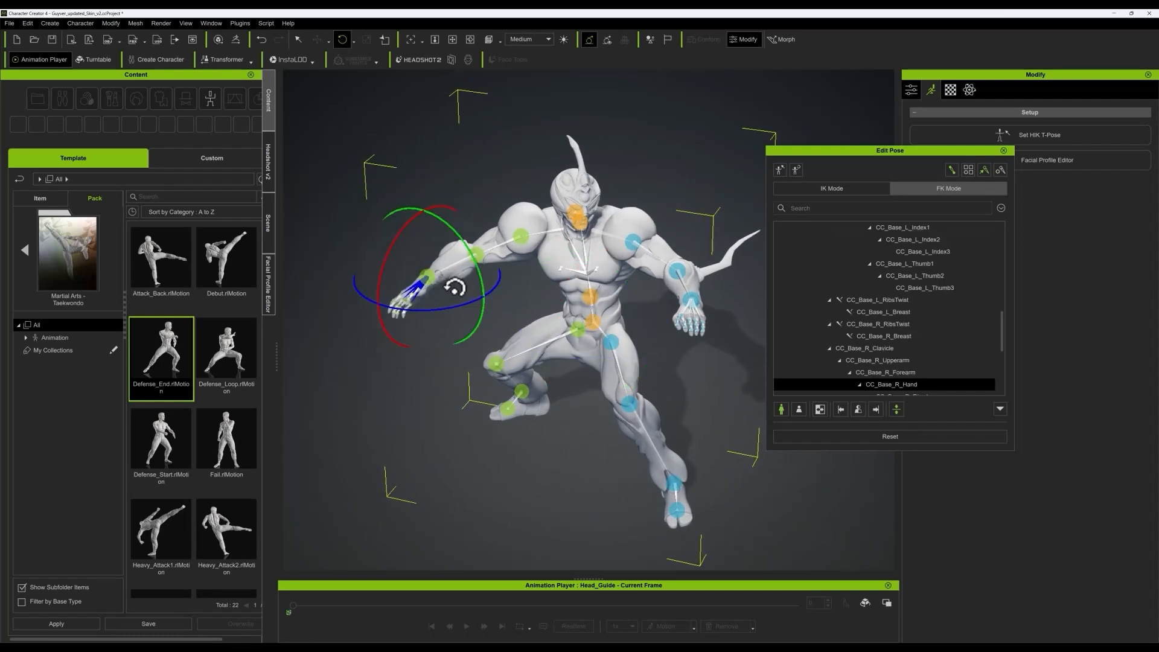
right_drag(416, 299, 487, 328)
drag(416, 291, 425, 294)
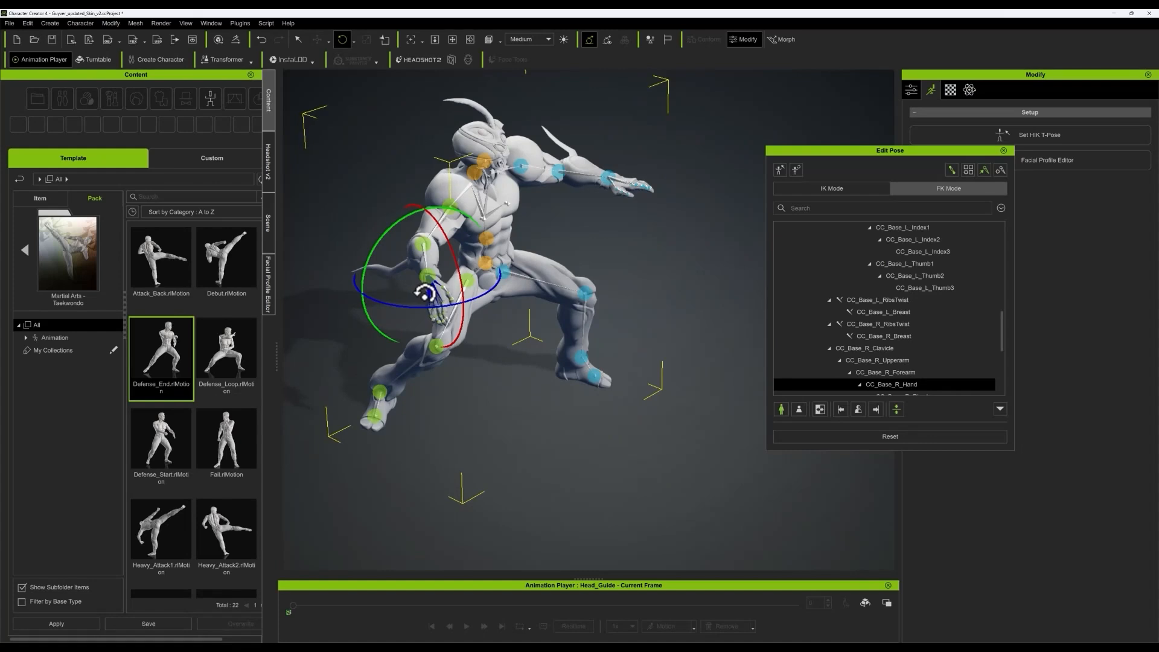
right_drag(426, 294, 271, 338)
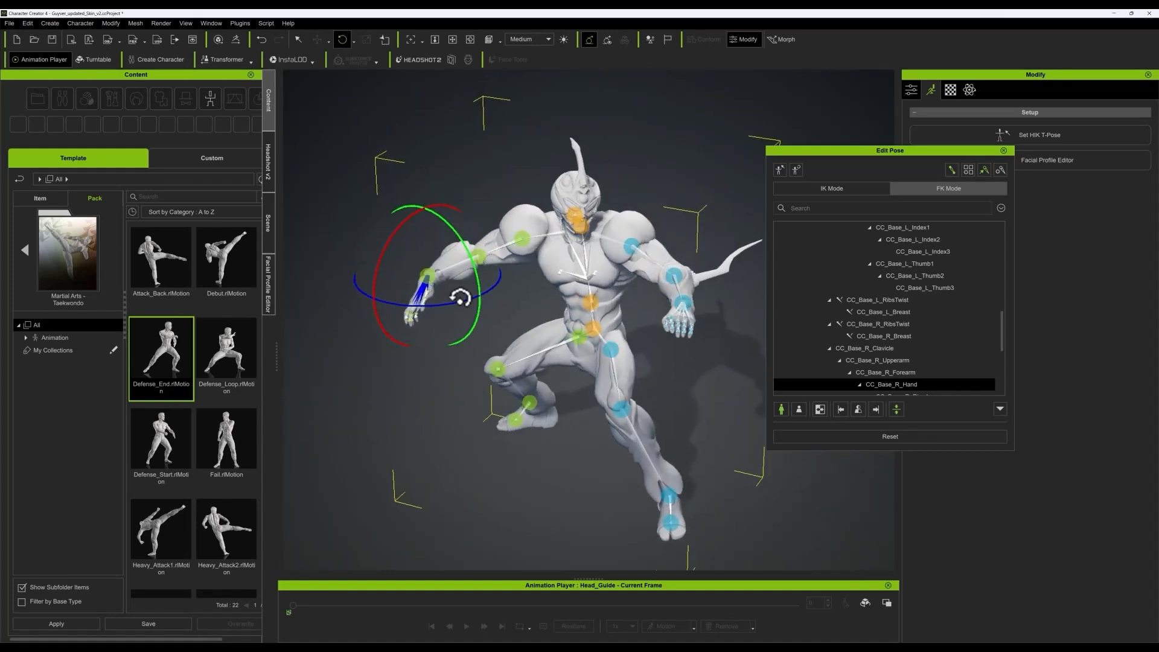
right_drag(436, 390, 435, 341)
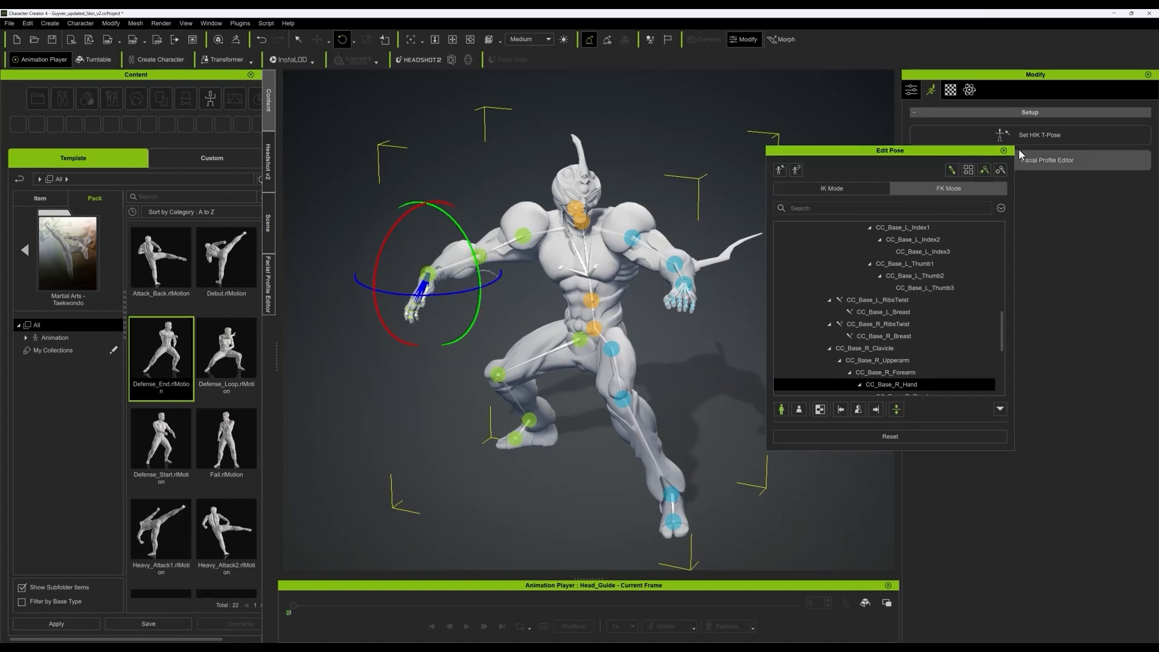
click(1003, 151)
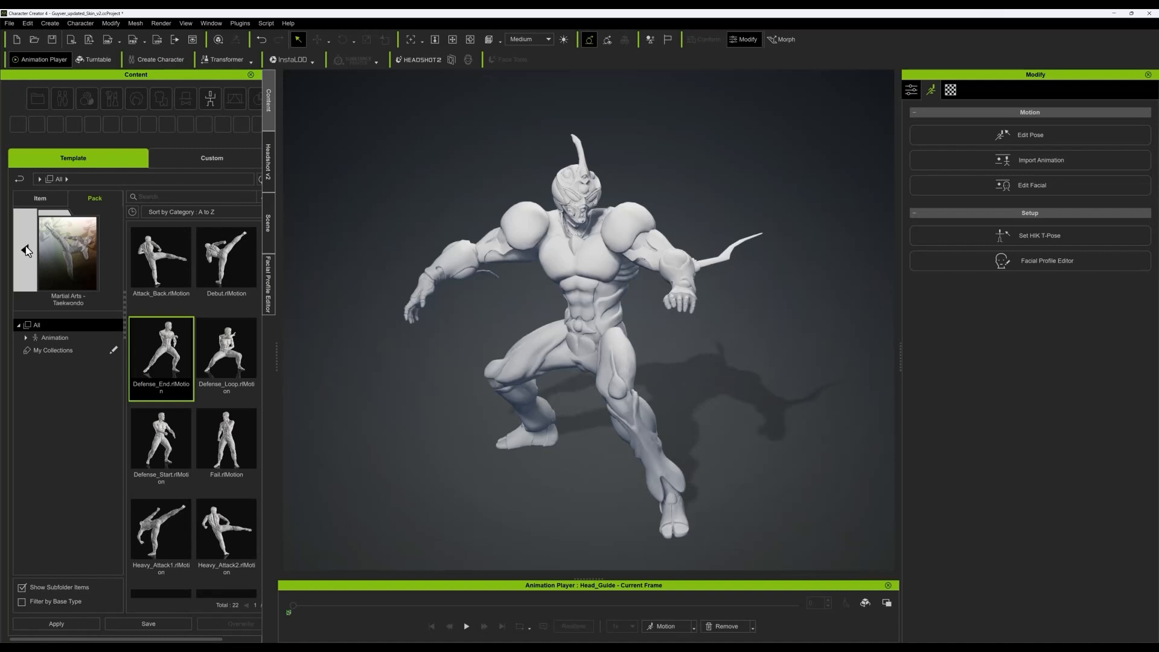
- Open the Gesture folder of the Animation category in the content library's item list
click(39, 199)
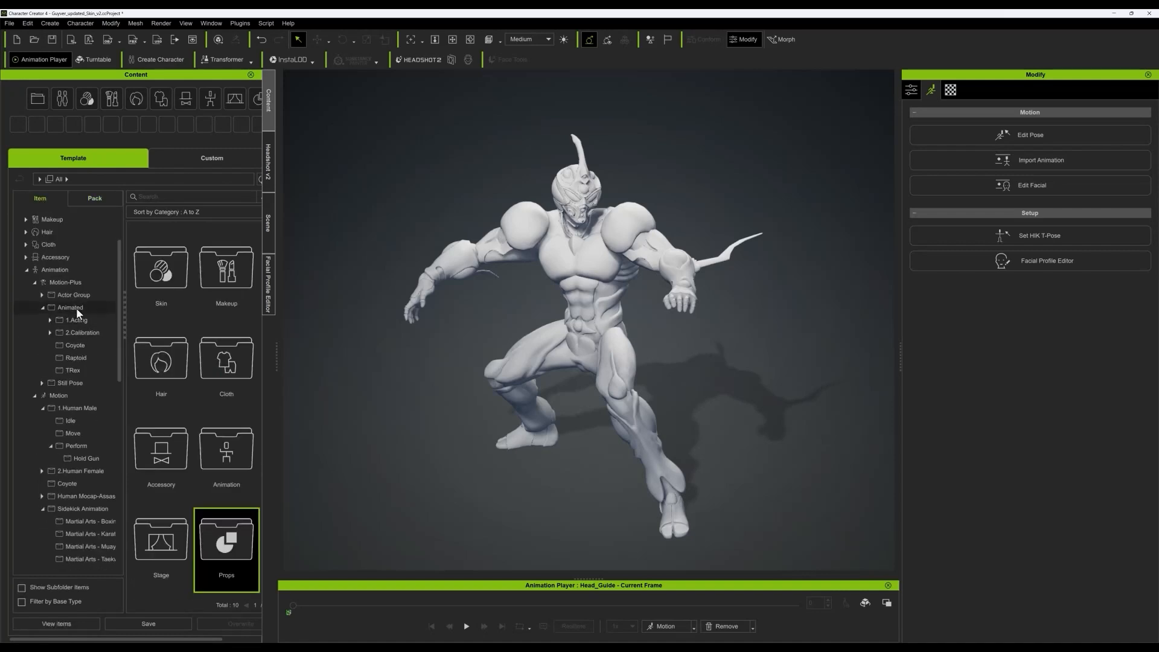
scroll(80, 305, down, 10)
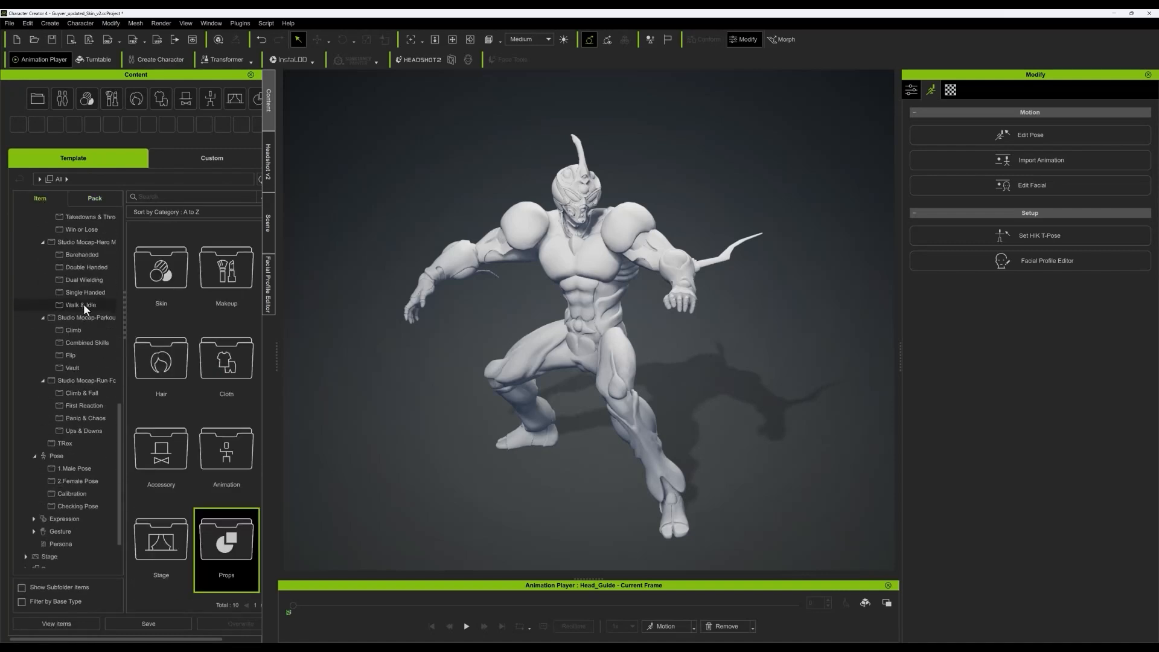
scroll(84, 303, down, 3)
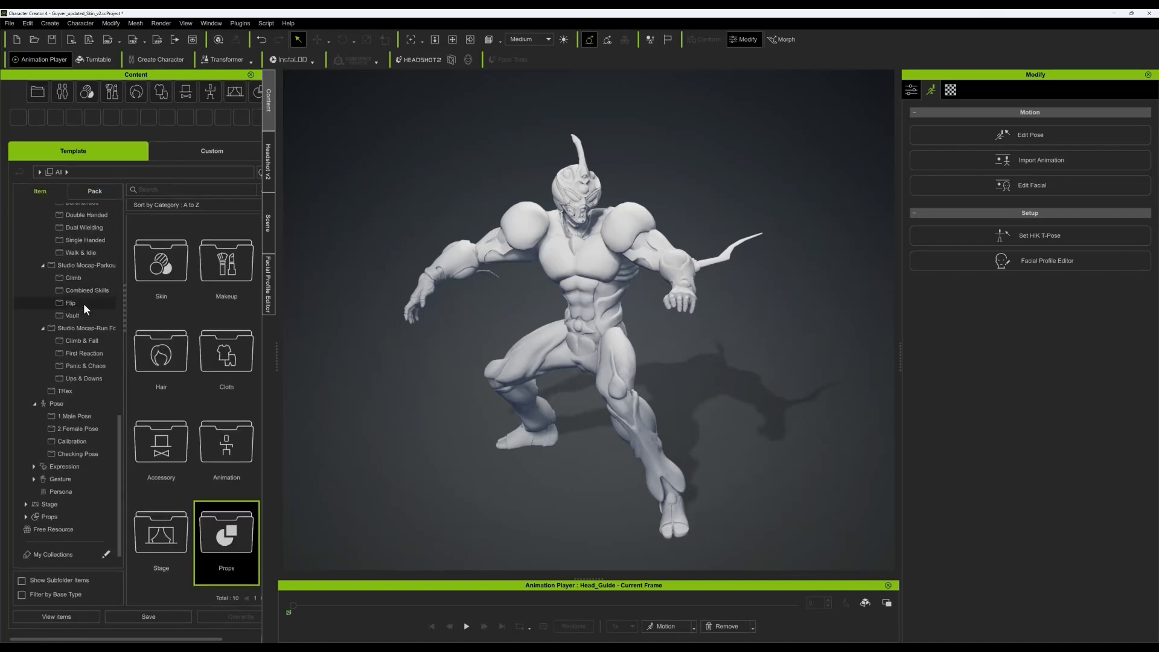
click(67, 479)
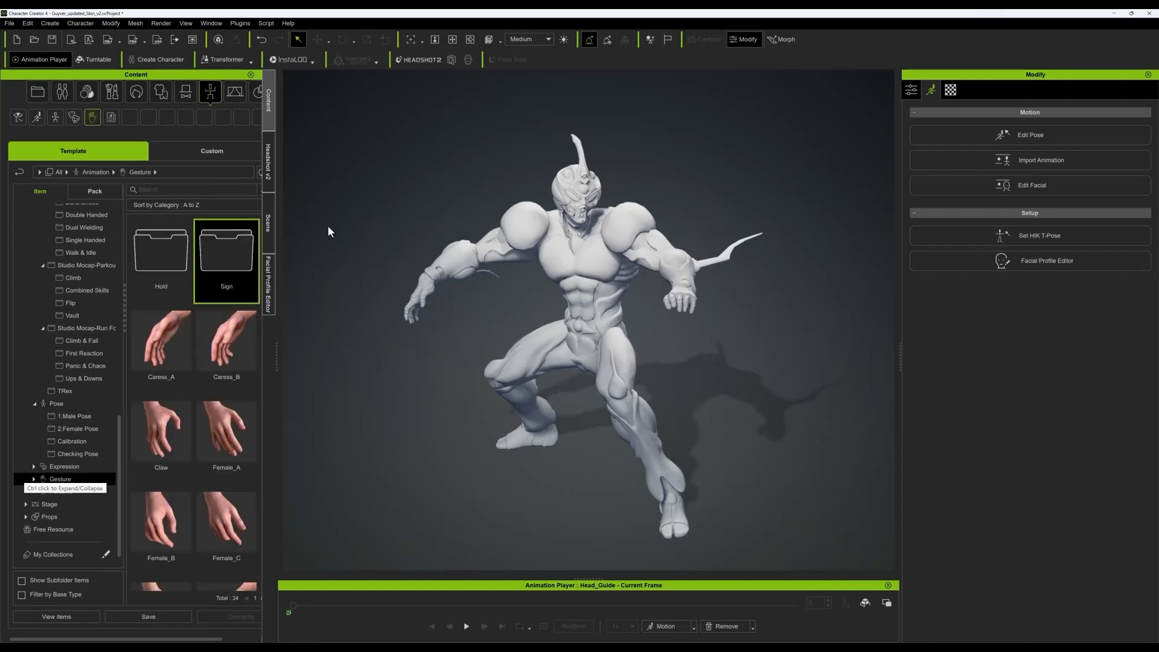
- Apply the Send Out gesture to the left hand only
scroll(181, 446, down, 5)
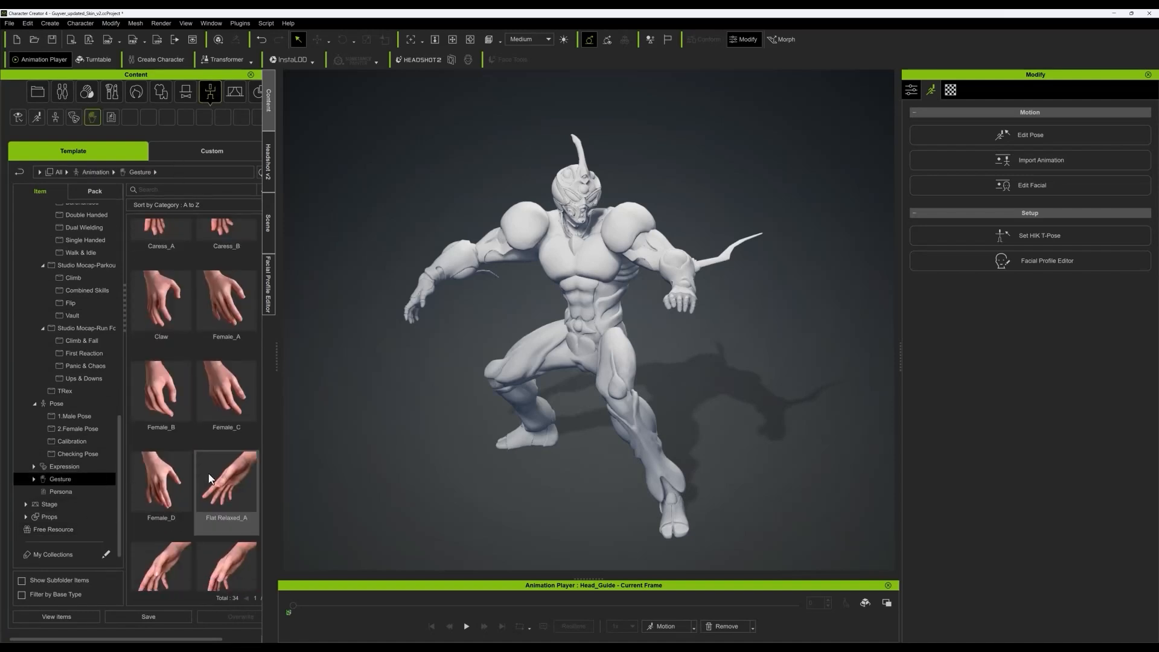
scroll(199, 471, down, 5)
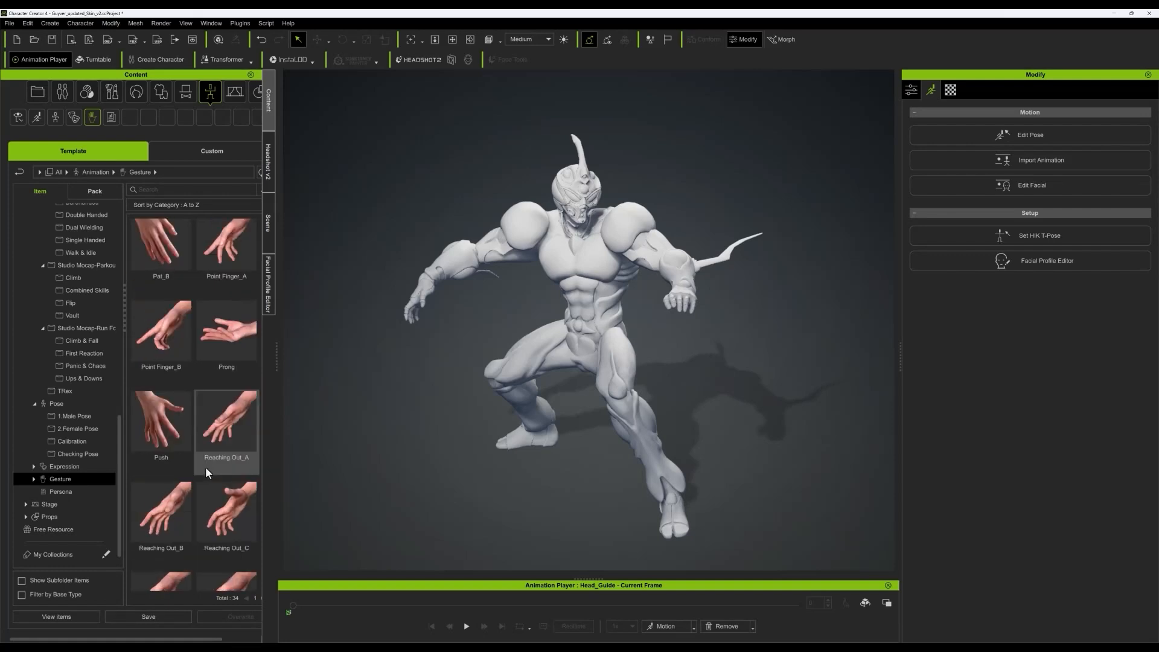
scroll(205, 465, down, 4)
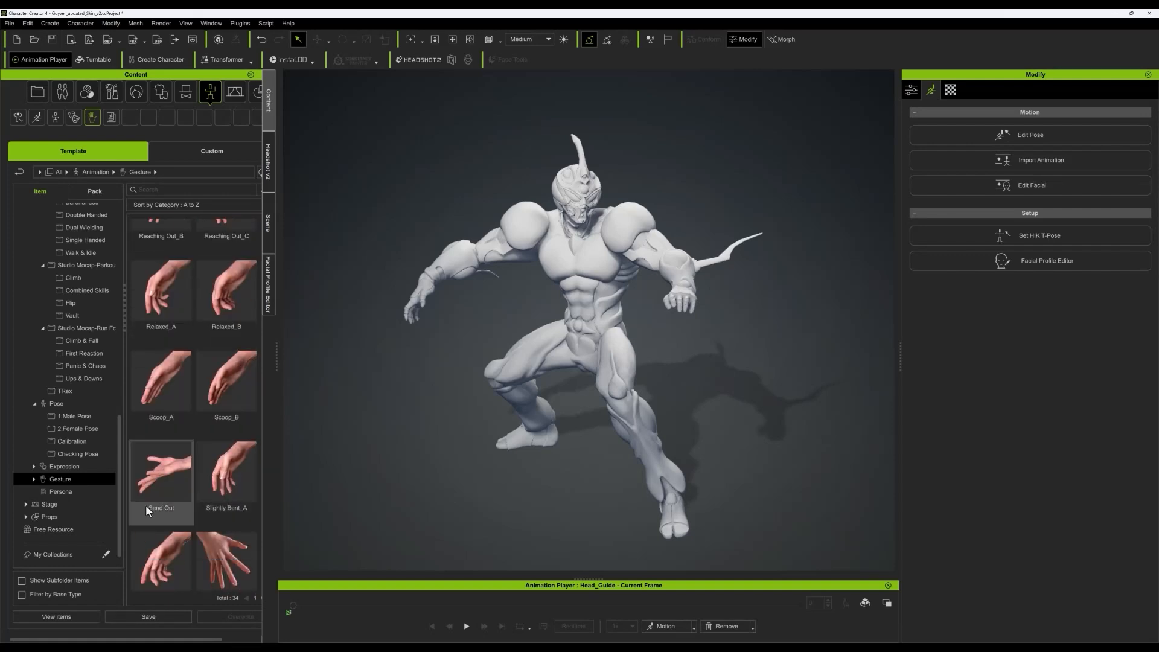
double_click(170, 477)
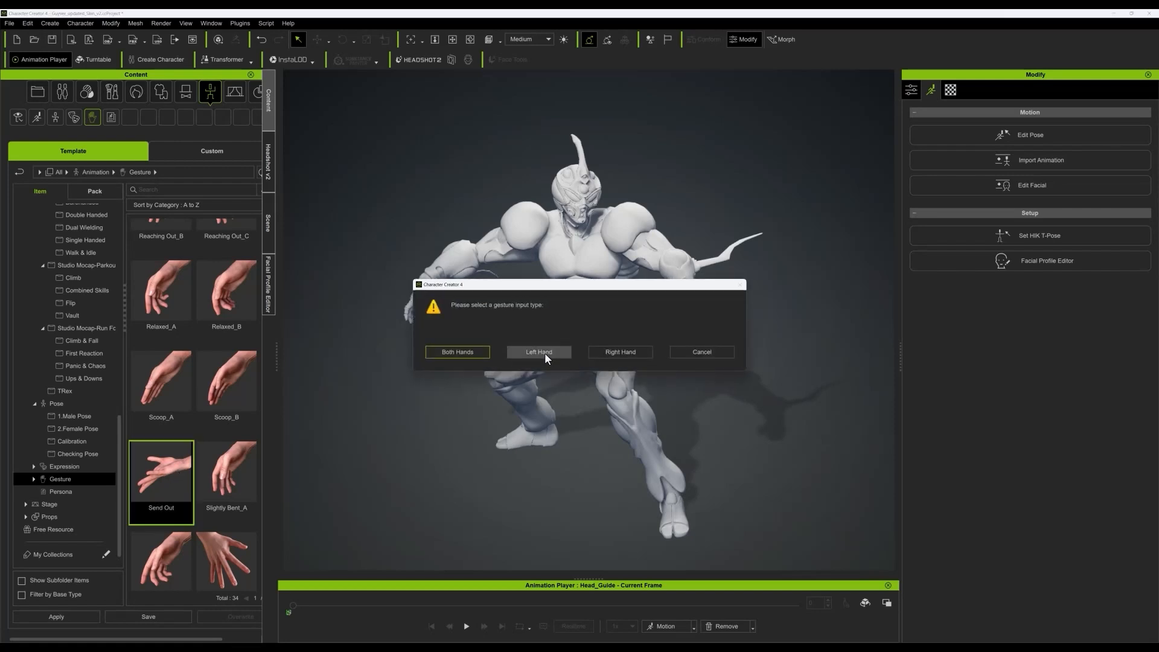
click(546, 355)
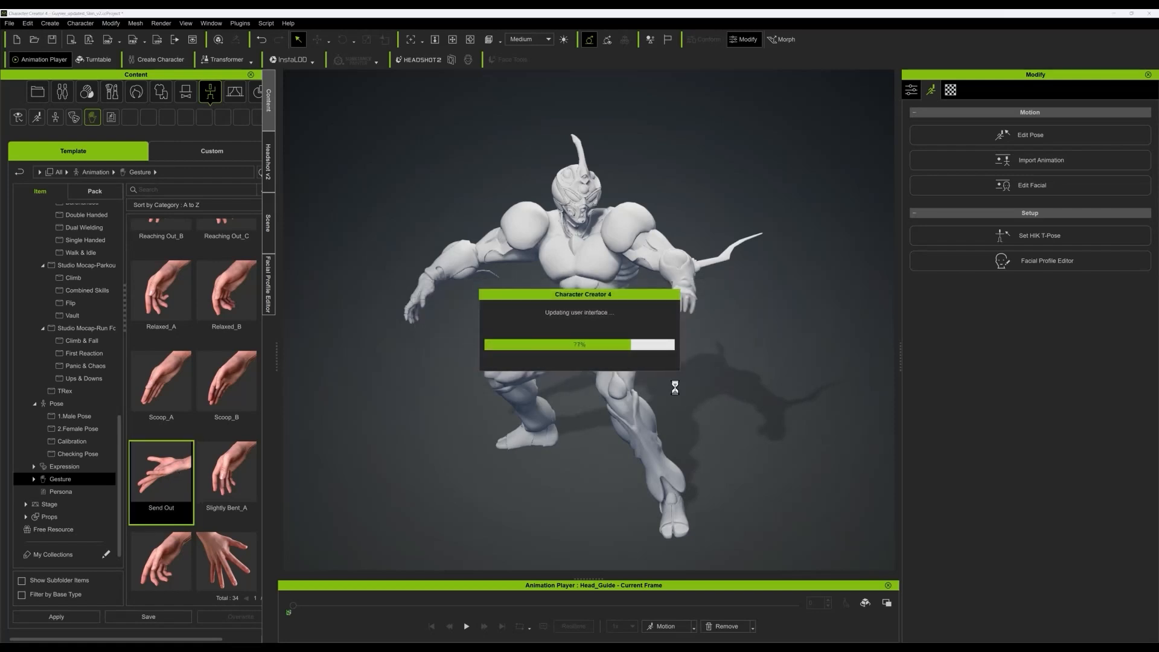
right_drag(724, 388, 887, 312)
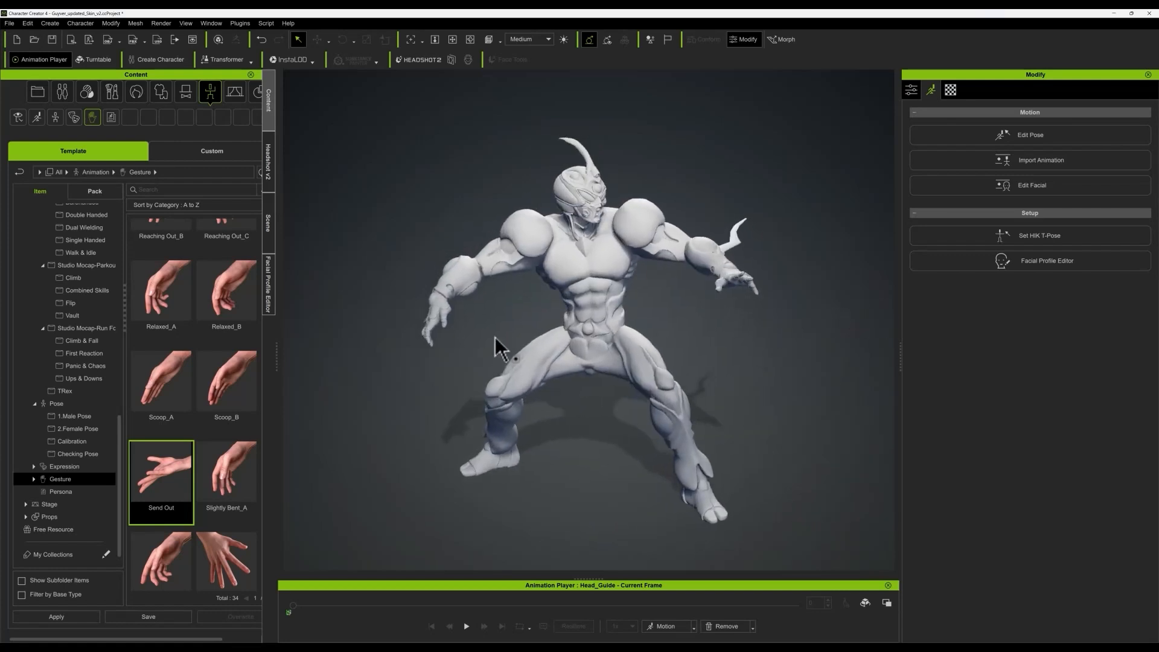
- Apply the Fist_A gesture from the Hold folder to the right hand only
scroll(227, 356, up, 3)
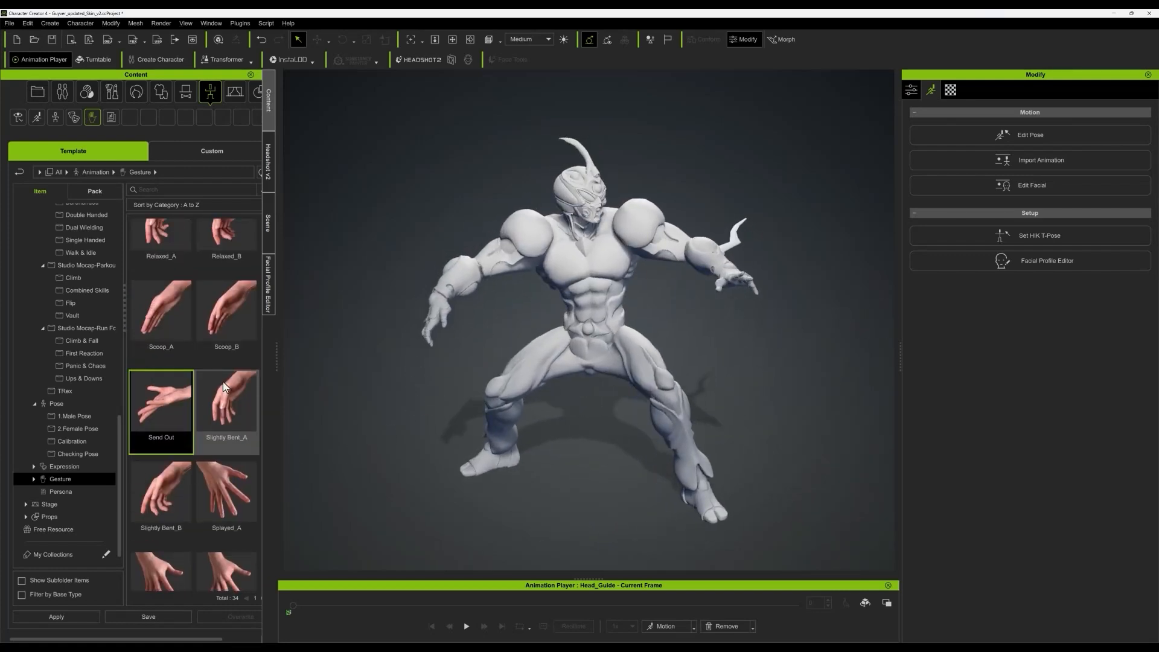
scroll(226, 357, up, 5)
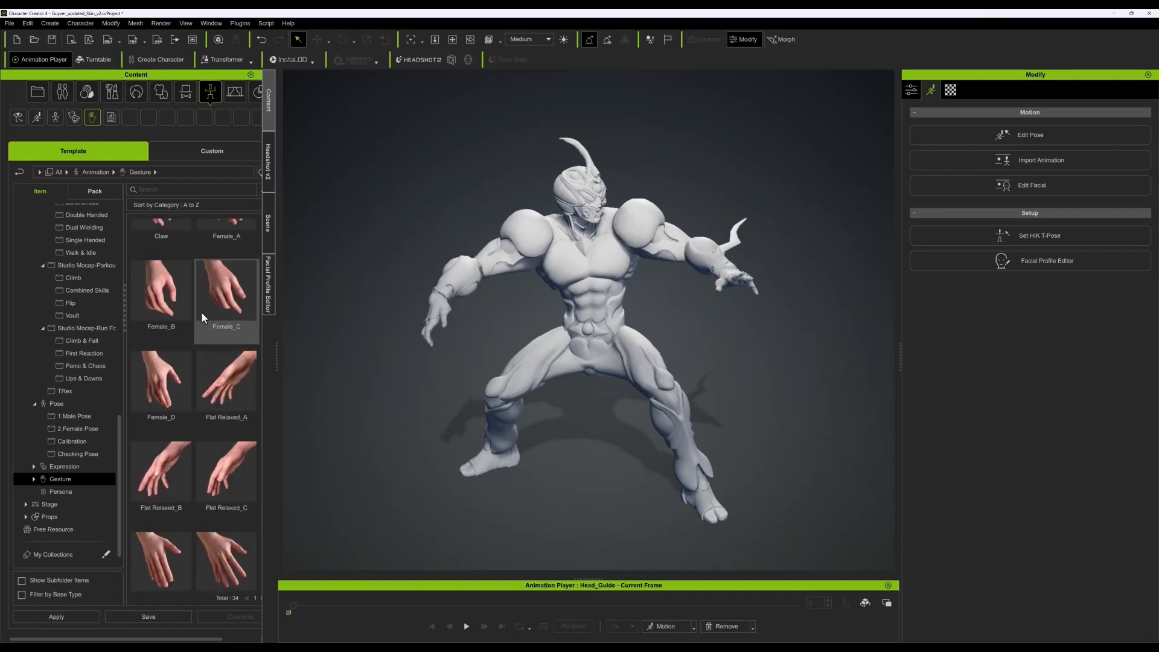
scroll(201, 310, up, 2)
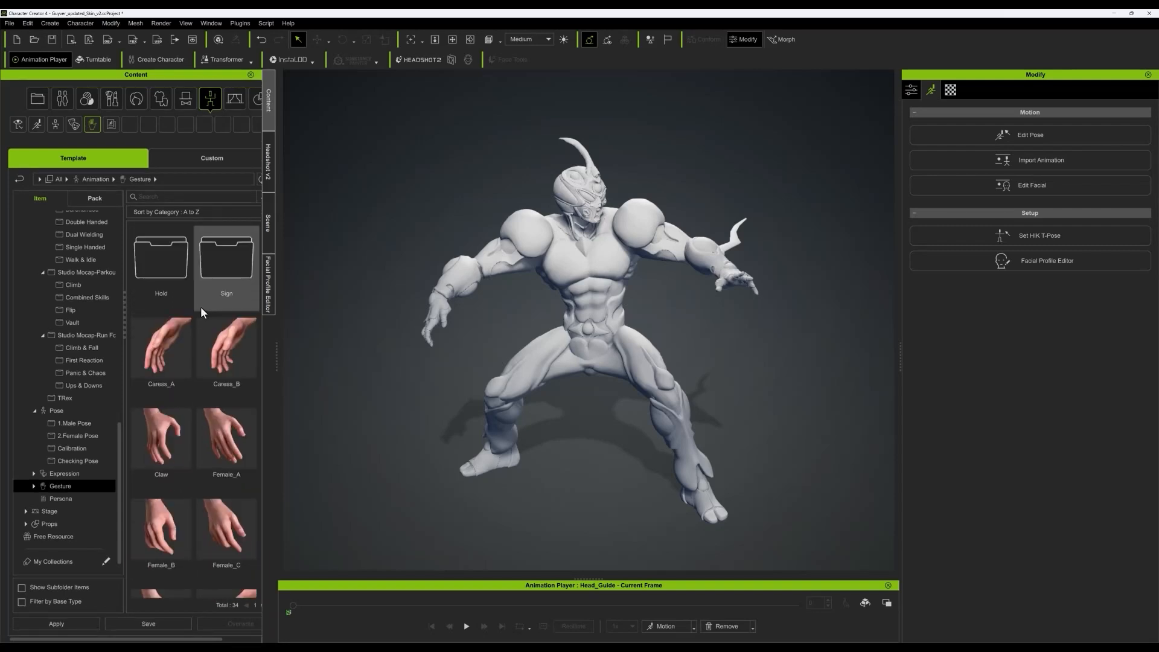
double_click(160, 260)
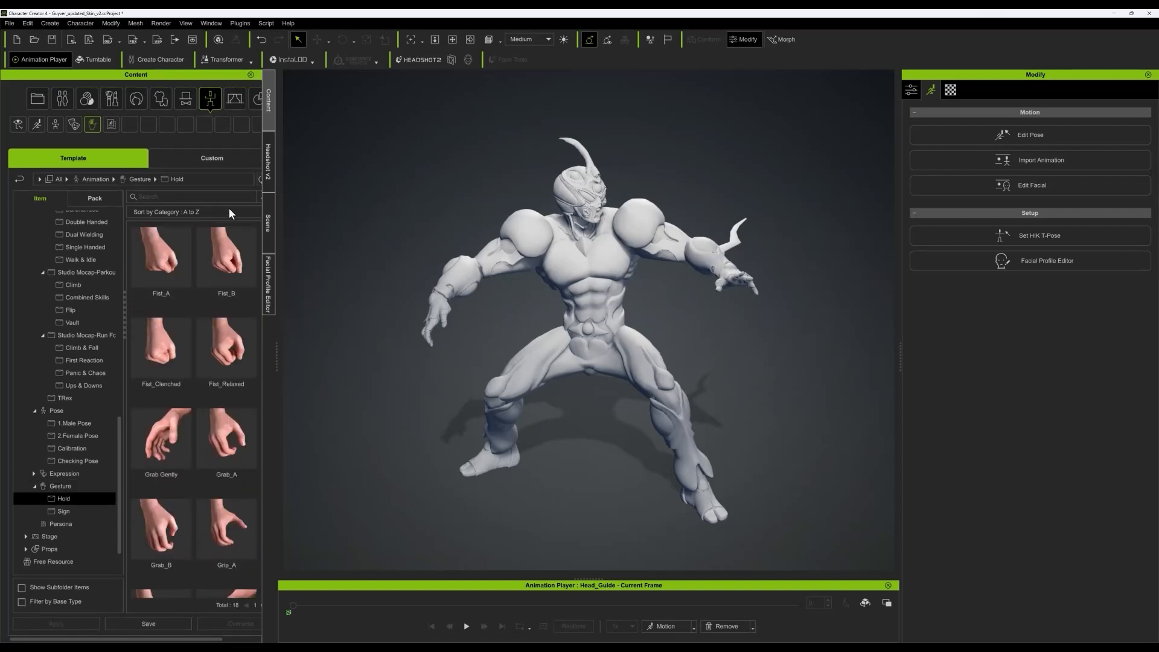
double_click(170, 264)
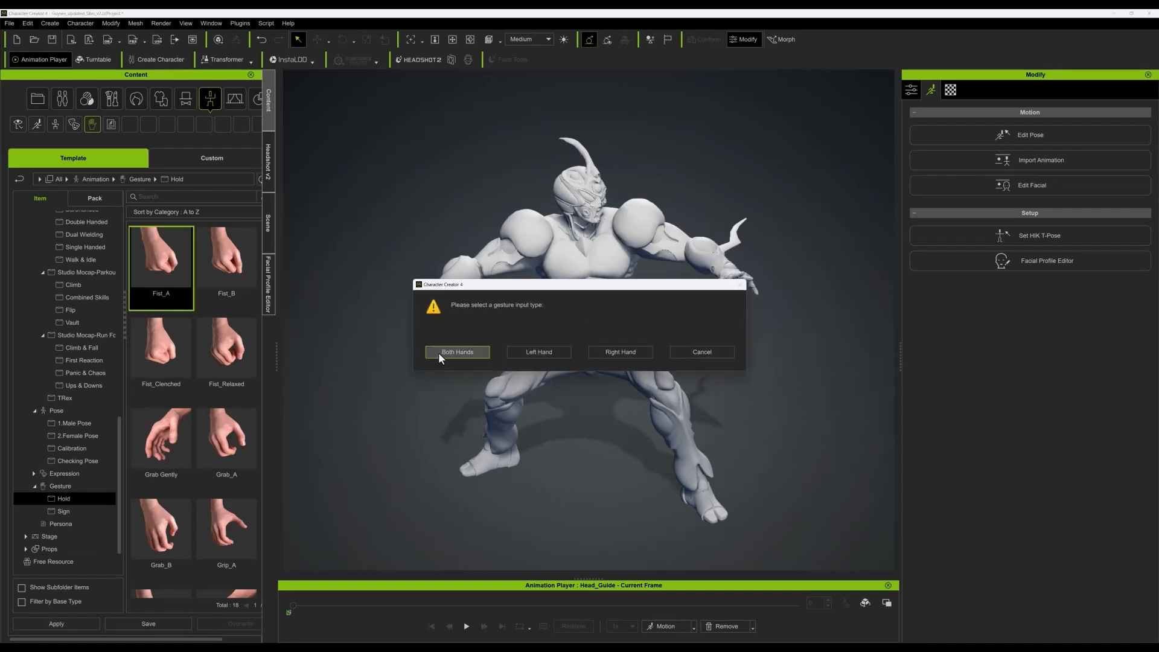
click(632, 355)
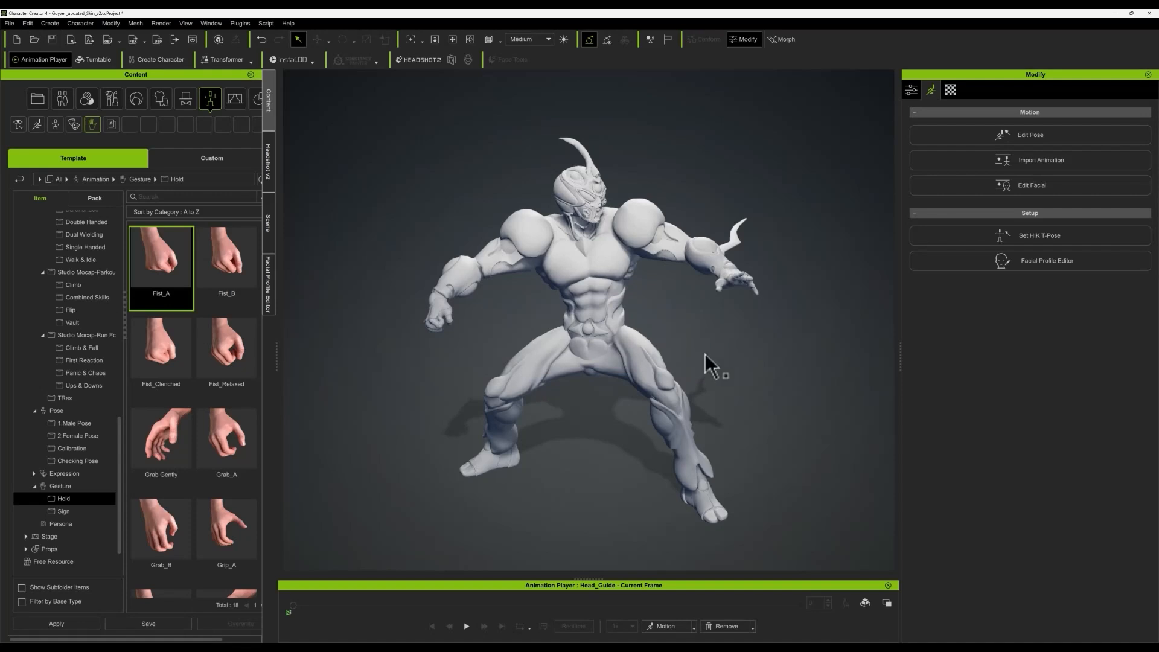
- Reopen the pose editor, select the left wrist joint and rotate the open left hand slightly
right_drag(737, 370, 824, 369)
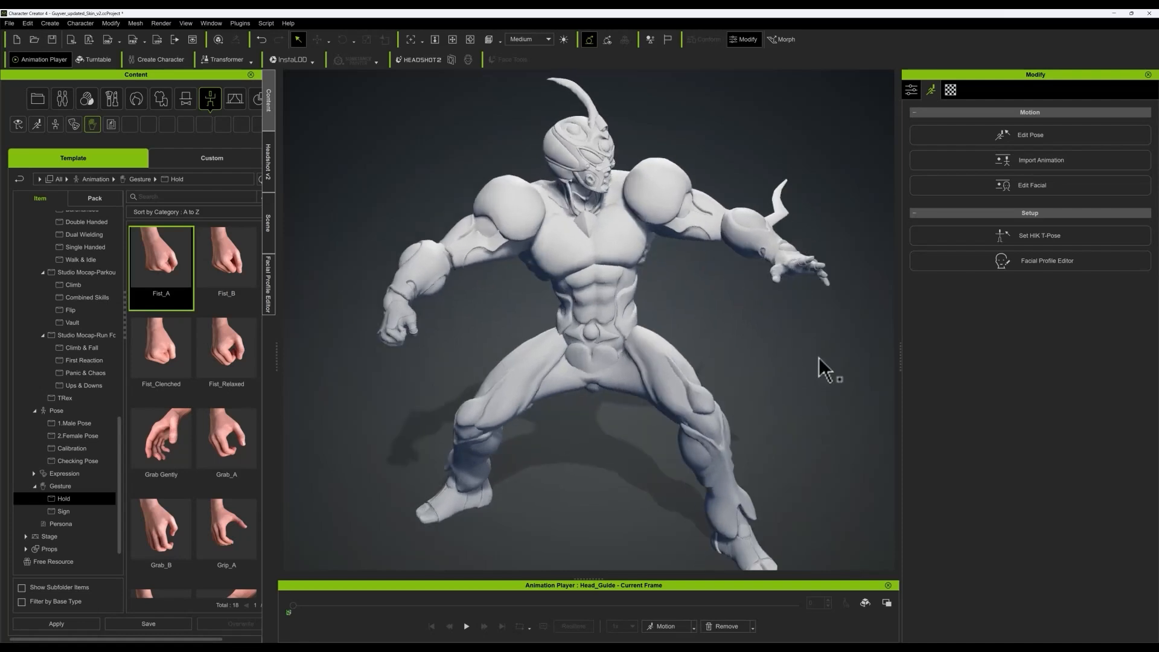
middle_drag(825, 369, 768, 350)
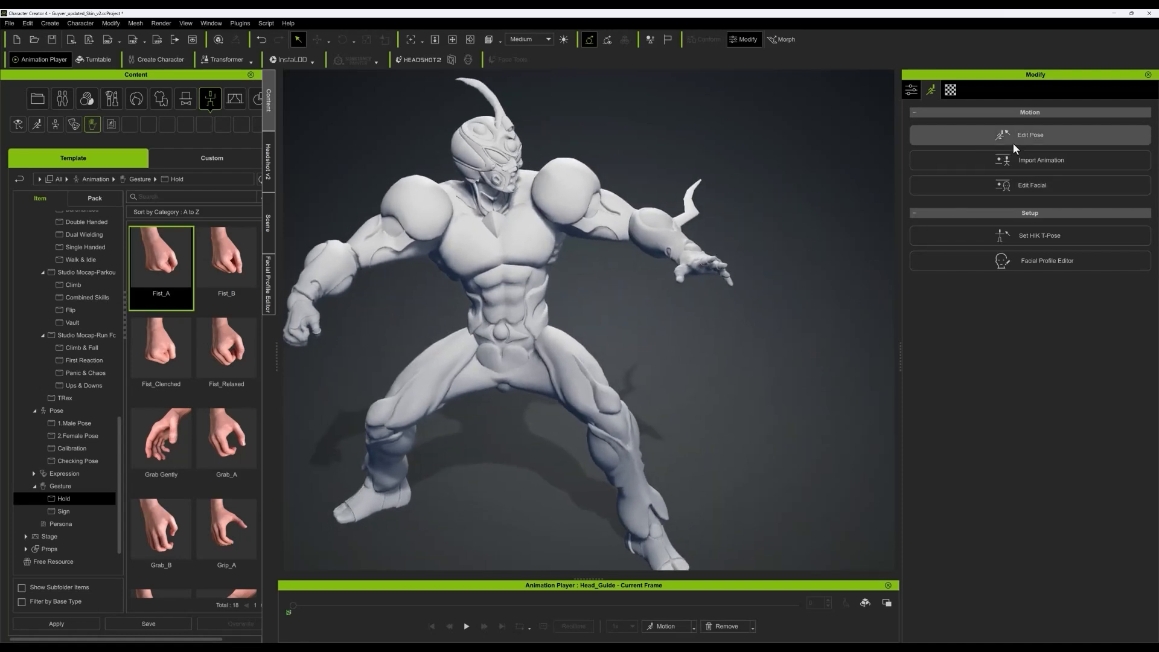
click(941, 135)
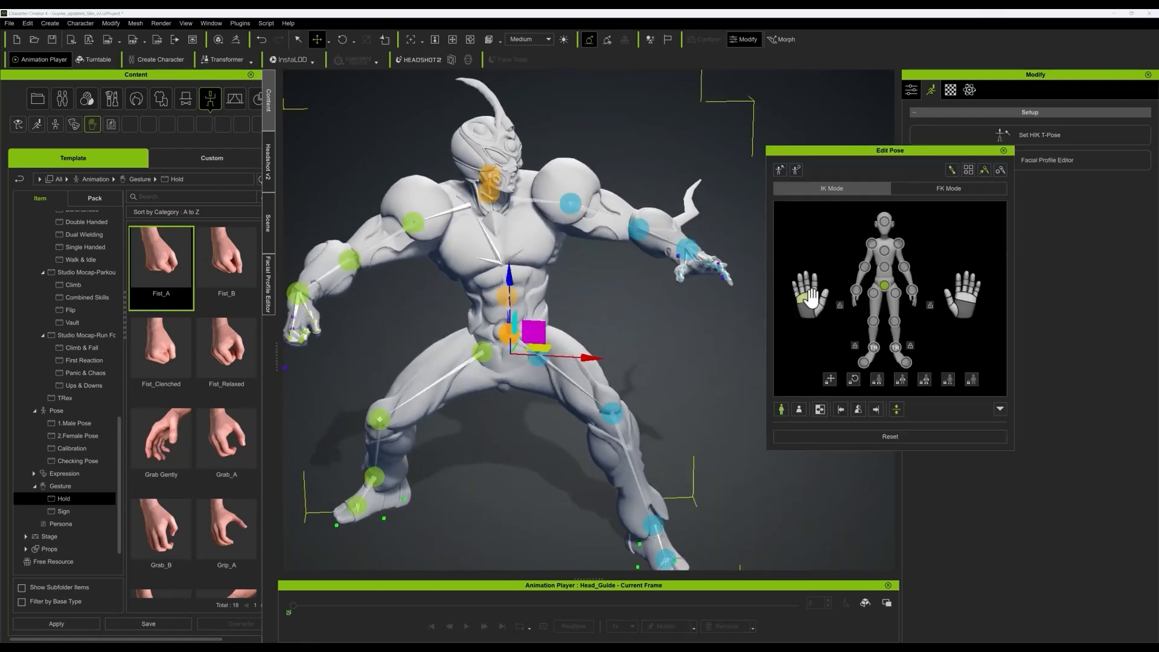
right_drag(693, 343, 606, 374)
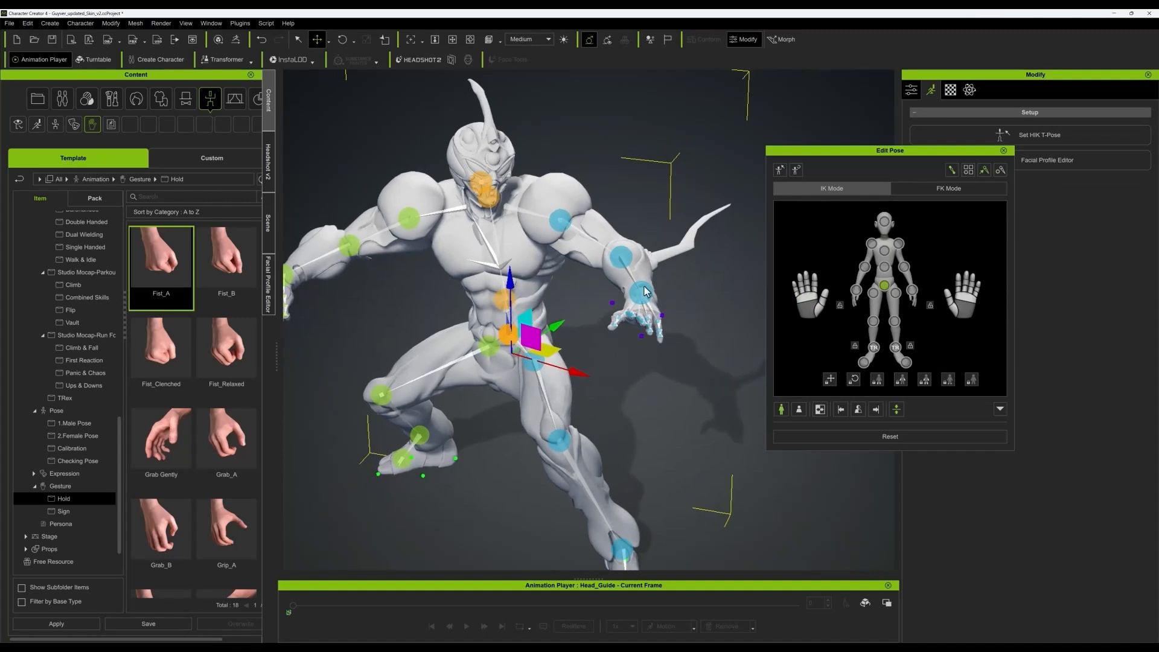
click(645, 290)
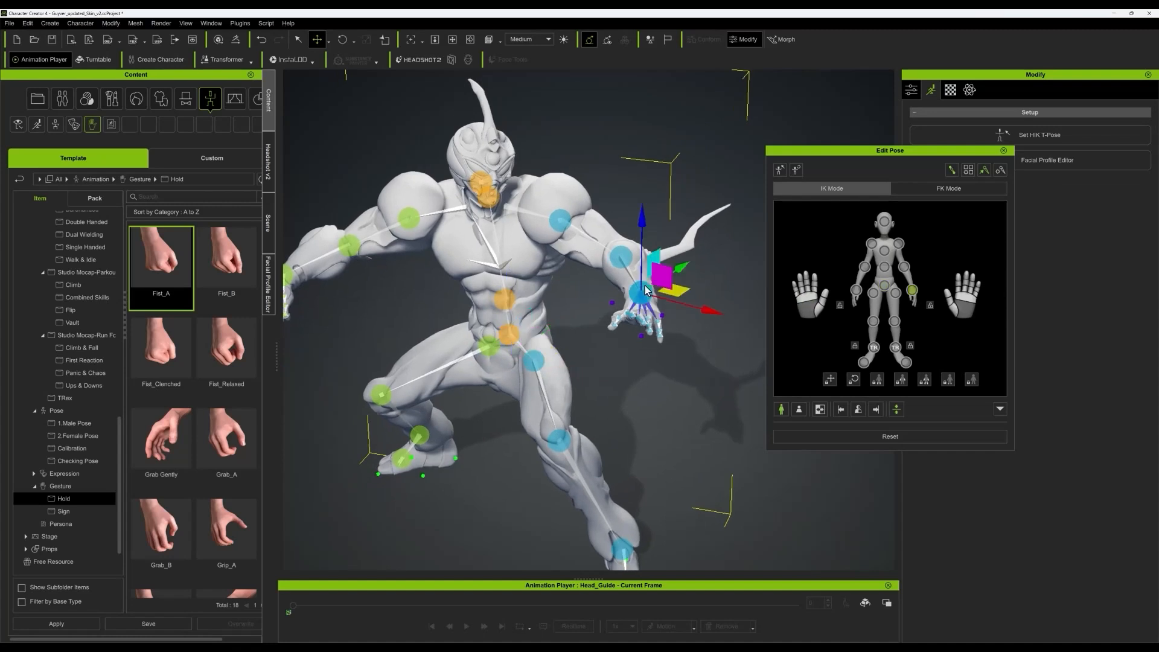
click(342, 39)
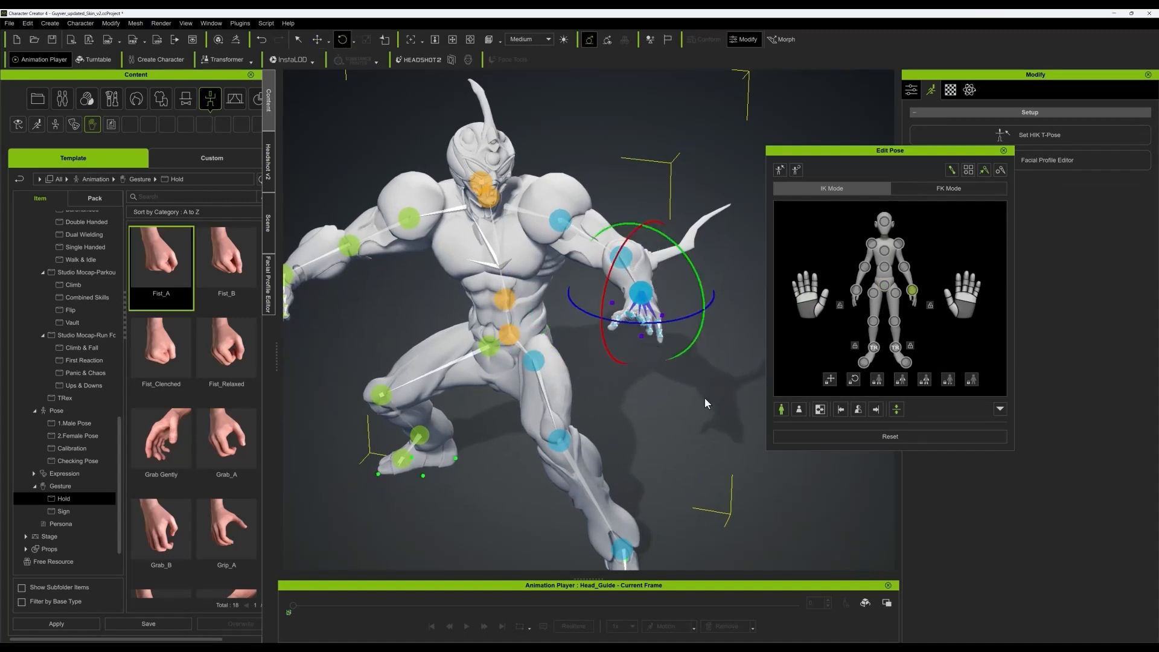
right_drag(666, 422, 613, 219)
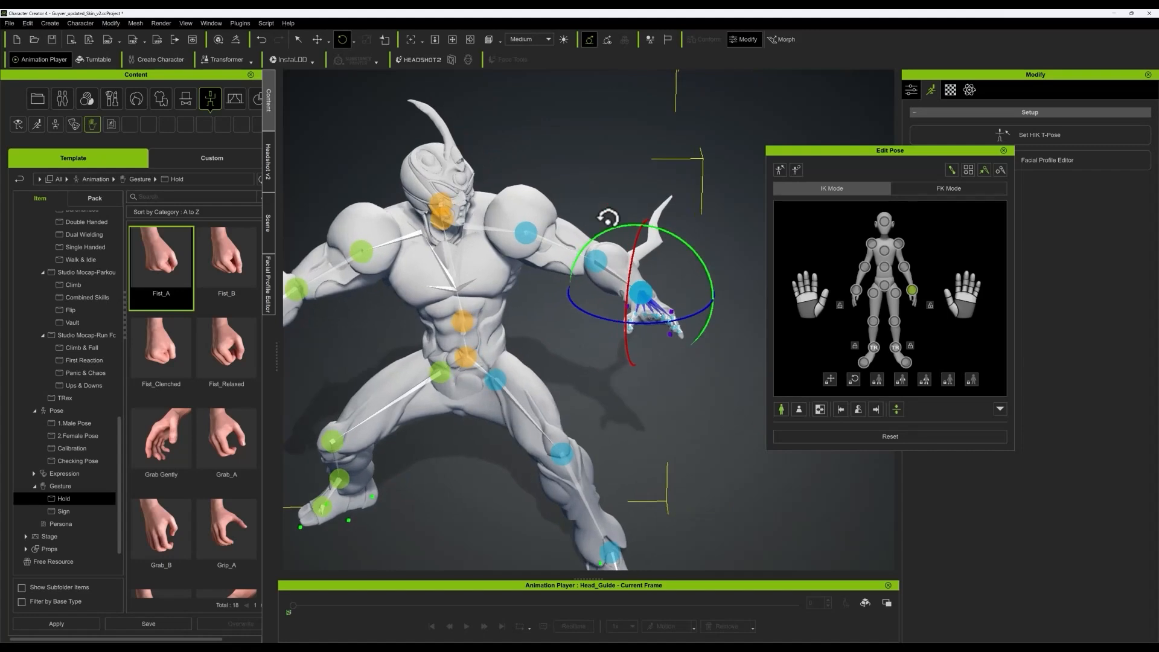
drag(652, 261, 658, 266)
right_drag(714, 430, 693, 399)
scroll(678, 443, down, 3)
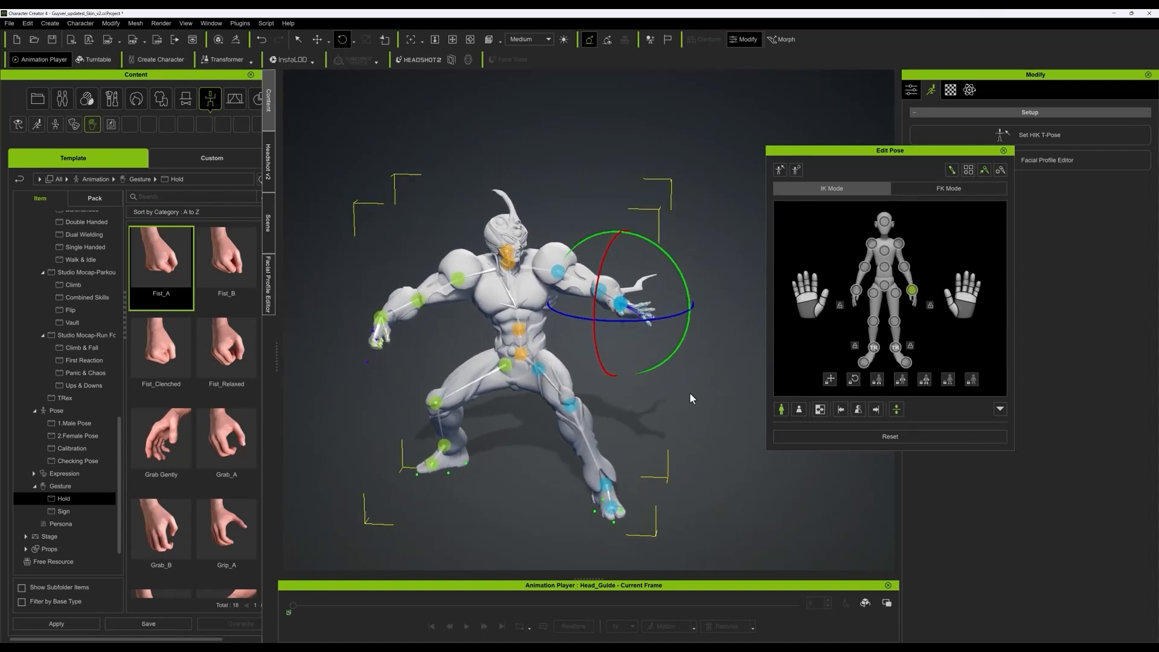
- Close the pose editor and reframe the figure to check the finished stance
click(1003, 151)
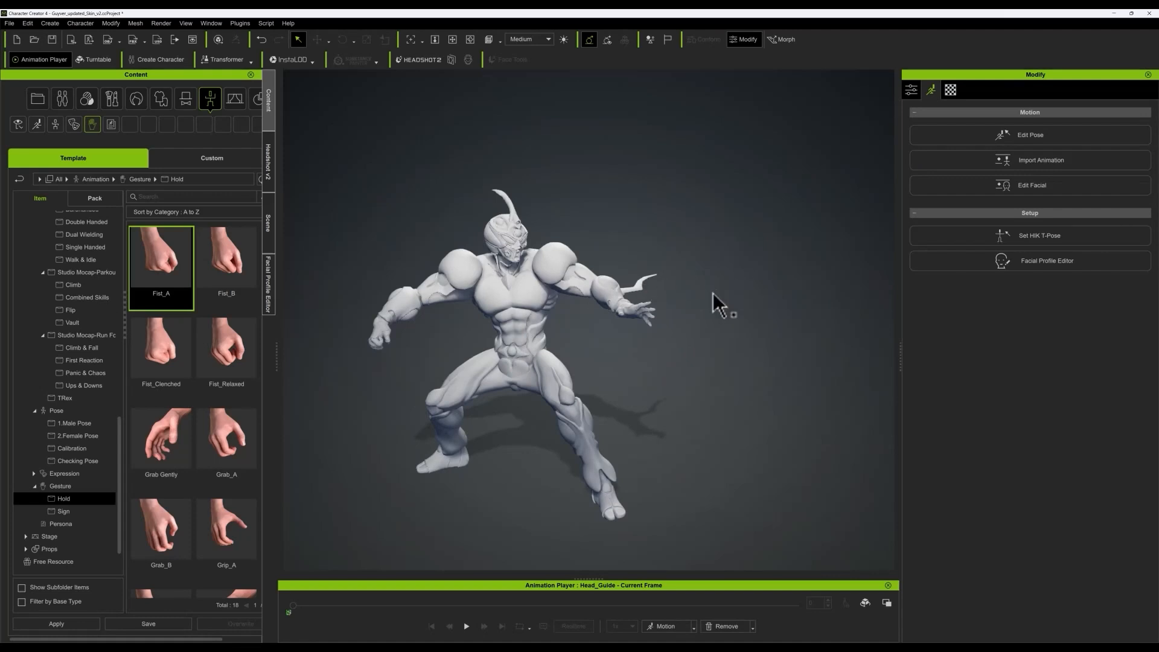
mouse_move(714, 302)
right_down()
mouse_move(714, 271)
mouse_move(721, 282)
right_up()
right_drag(714, 363, 690, 338)
middle_drag(718, 411, 762, 374)
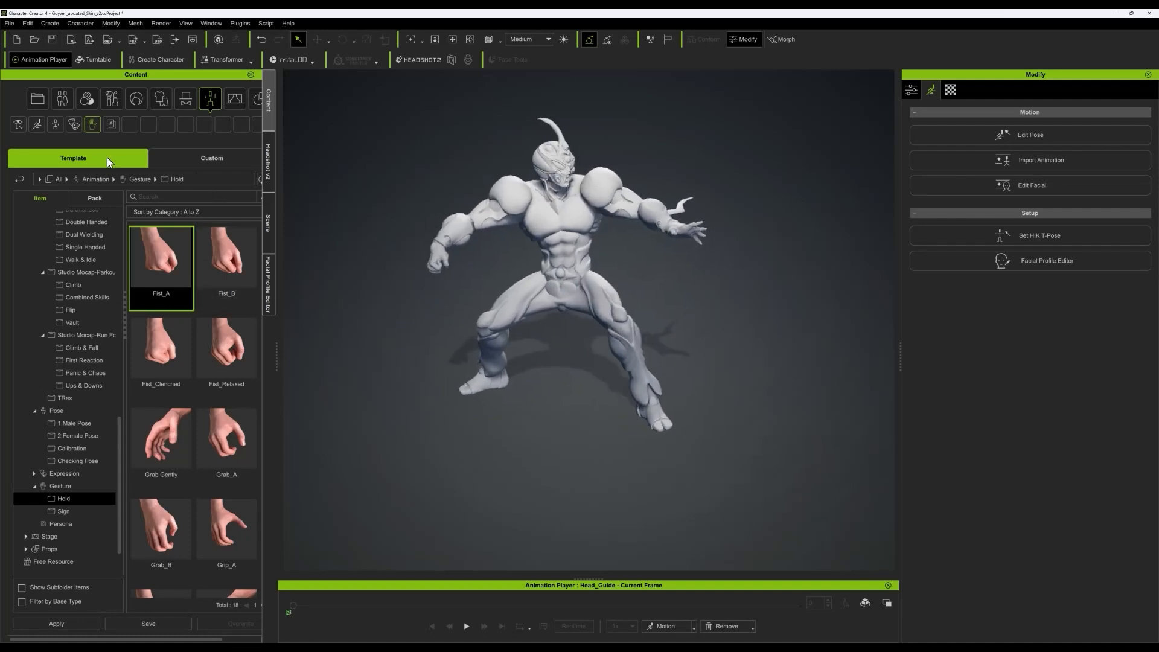
- Open the Motion category of the Animation templates in the content library
scroll(65, 237, up, 15)
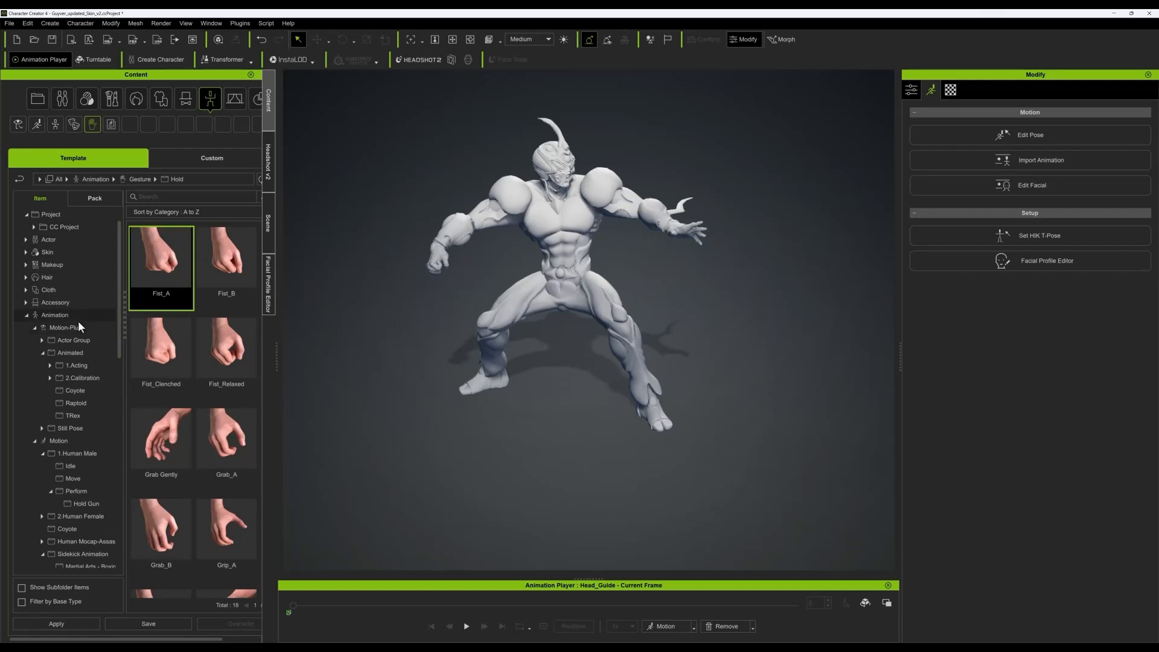
click(67, 328)
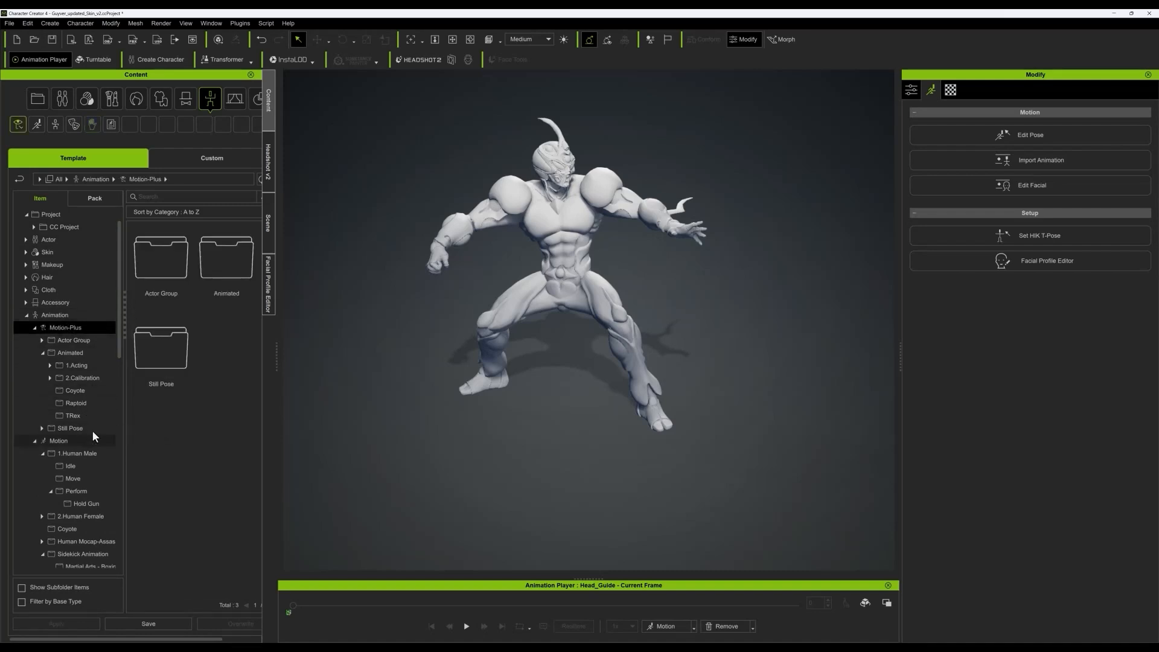
scroll(77, 408, up, 1)
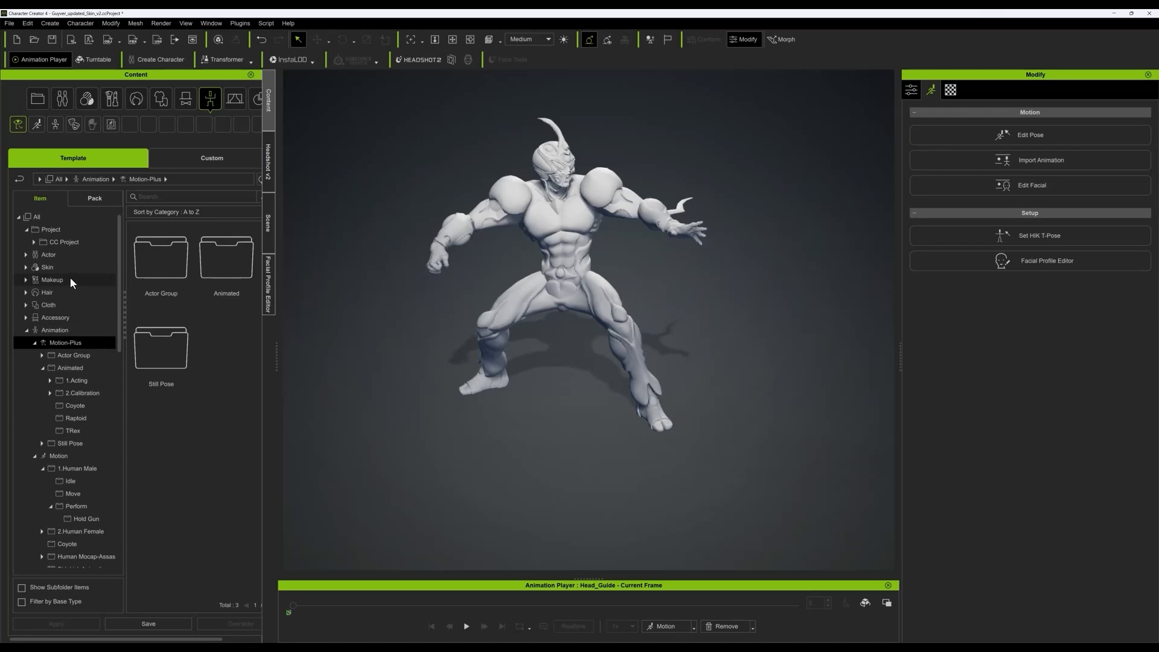
click(37, 124)
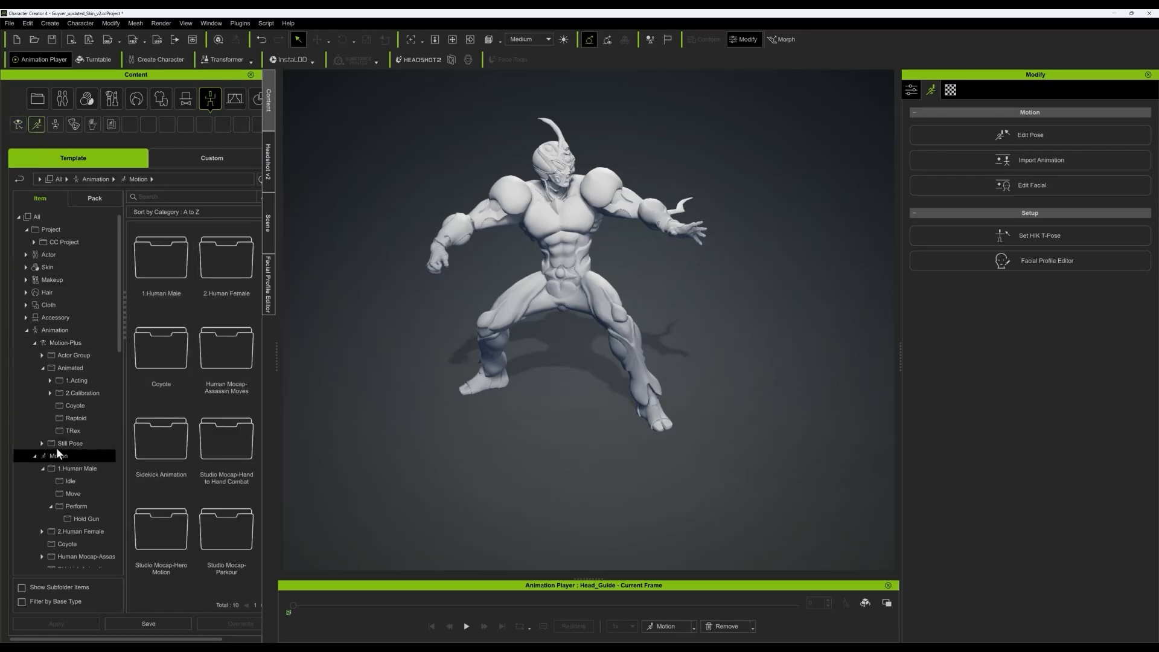
scroll(204, 484, down, 2)
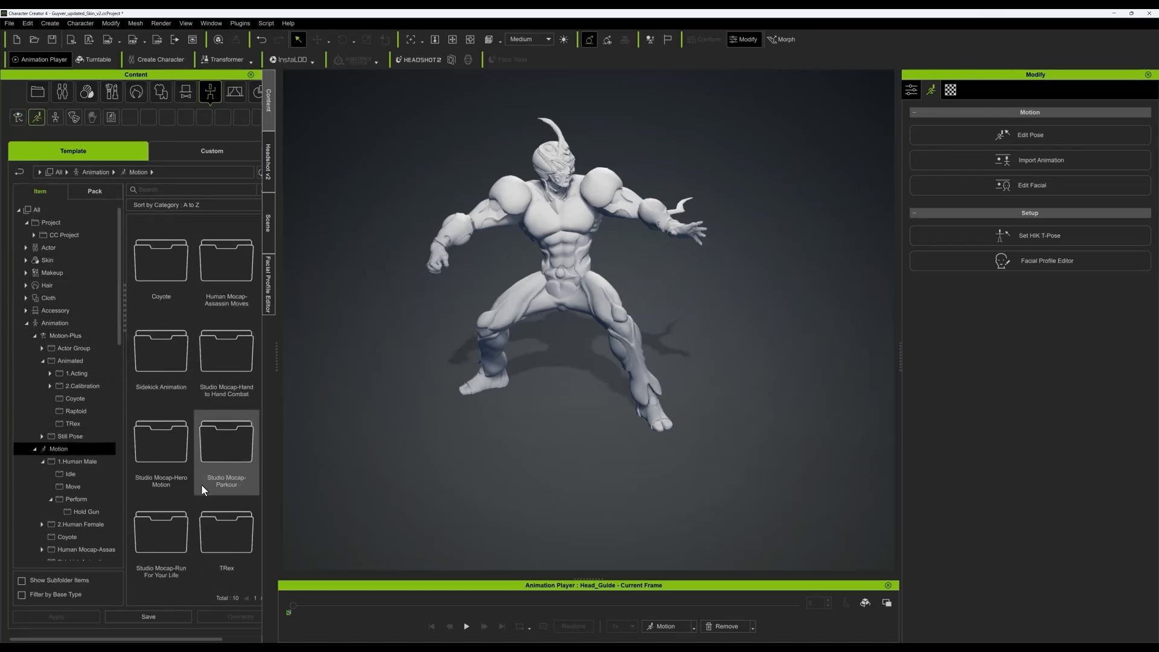
- Save the current stance as an Animation/Motion asset named Testing and go to the saved item
click(173, 618)
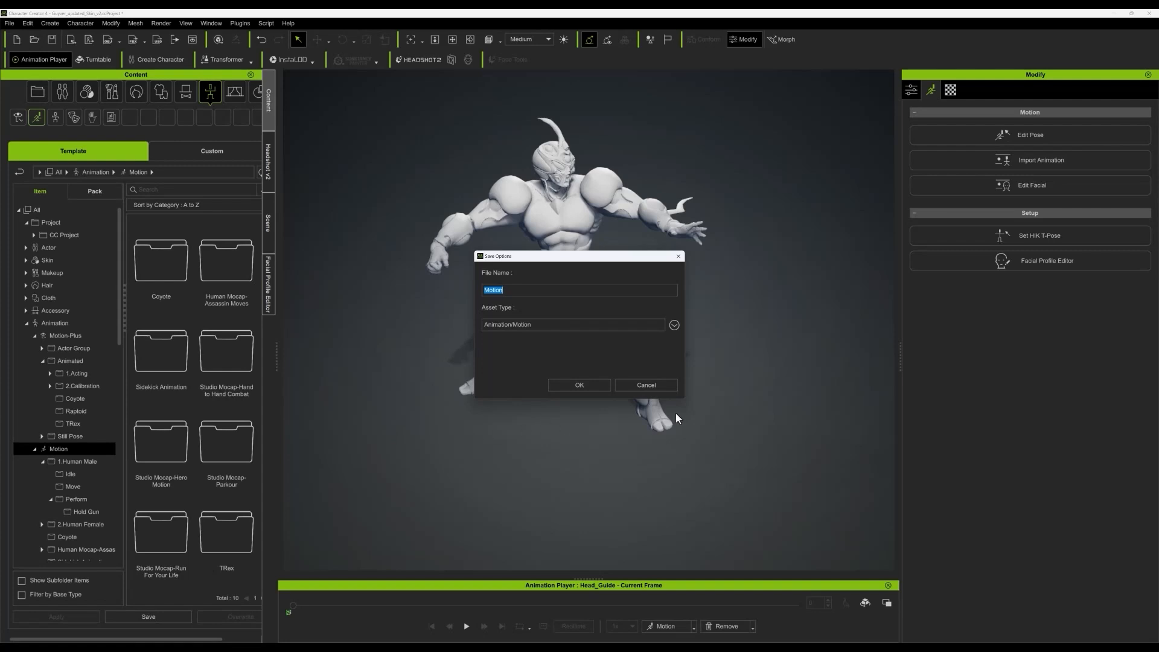
text(Testing)
click(600, 387)
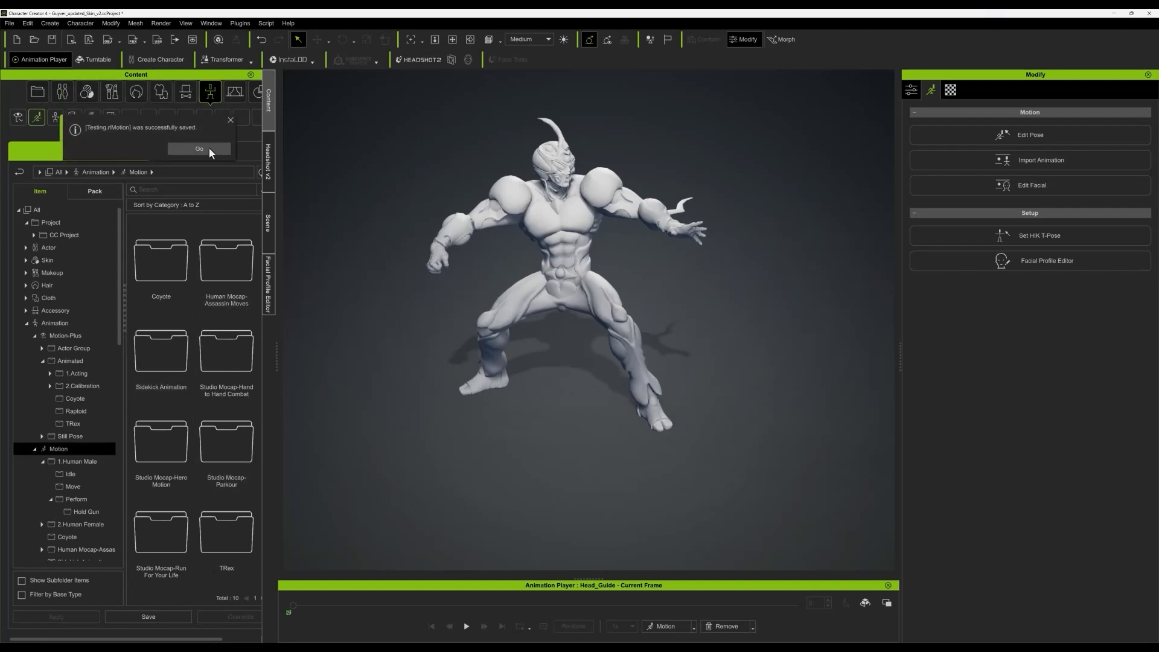
click(199, 149)
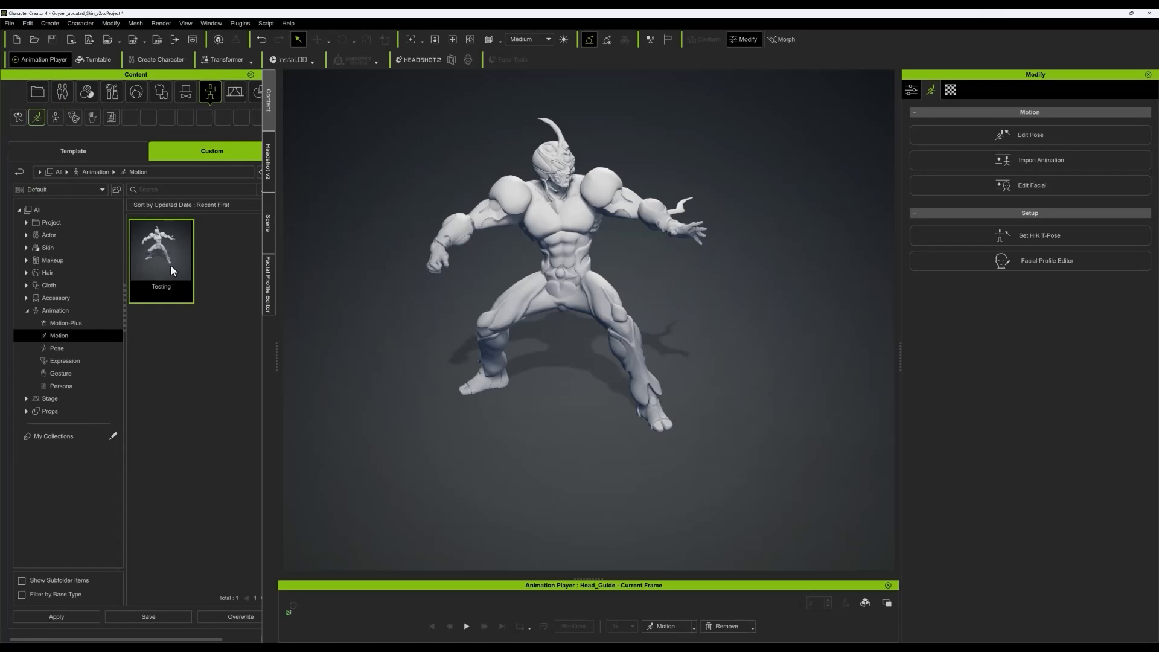
- Examine the figure's stance from different distances and angles, returning the content library to the templates
scroll(591, 390, up, 1)
scroll(598, 383, down, 1)
scroll(453, 353, up, 2)
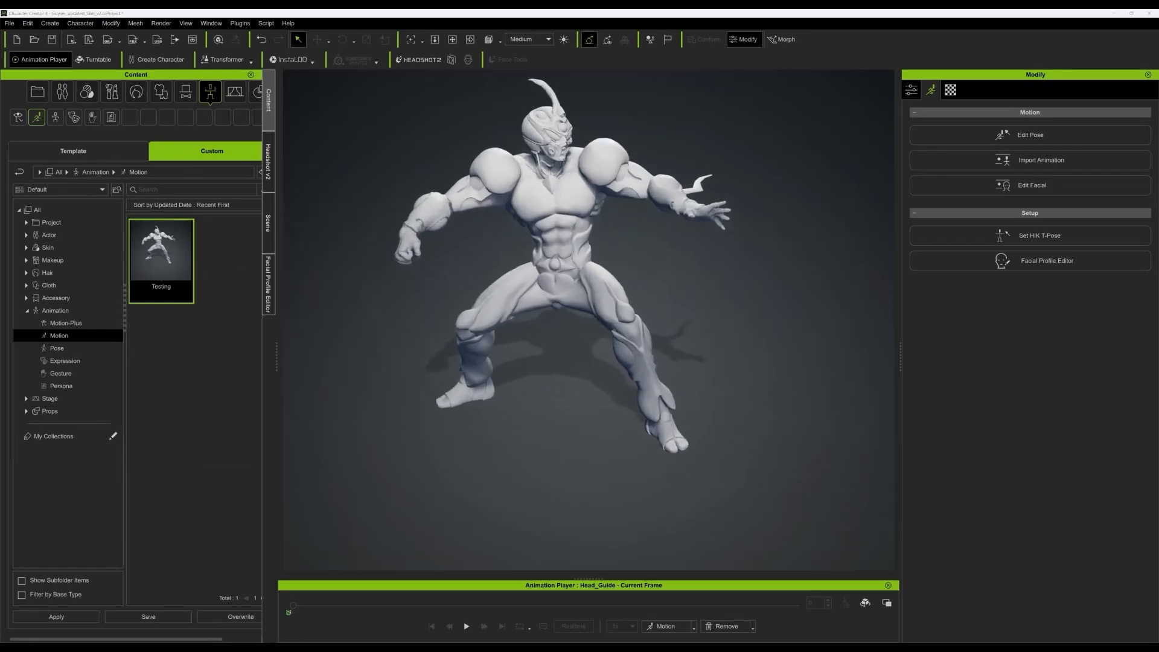
scroll(733, 335, down, 1)
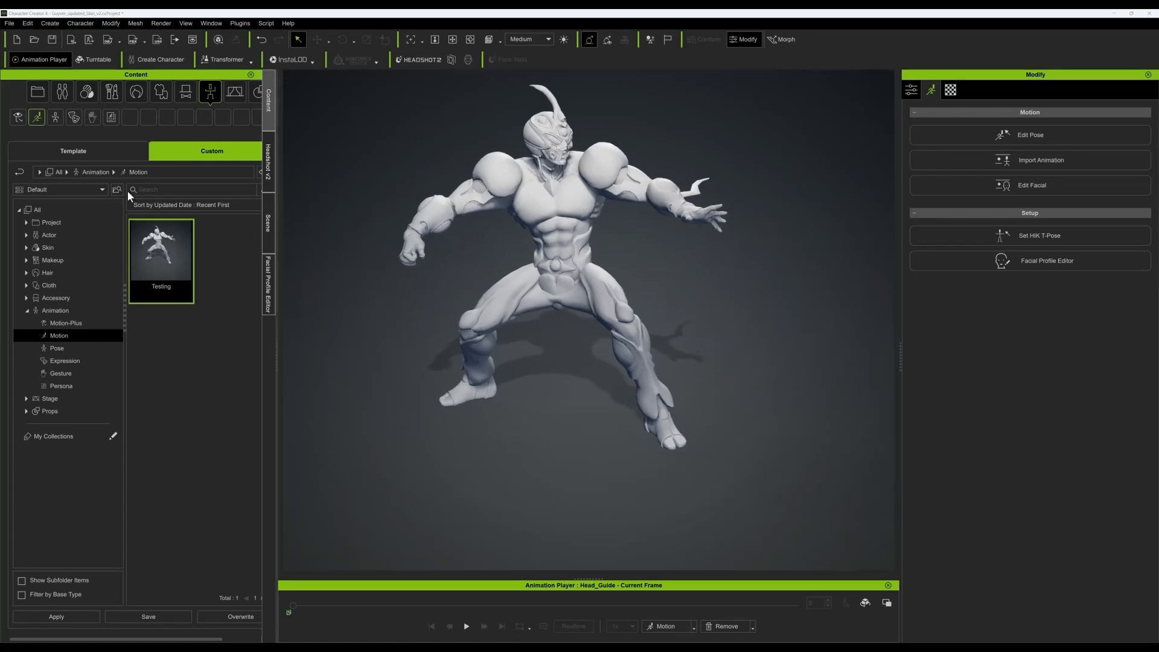
scroll(695, 311, down, 1)
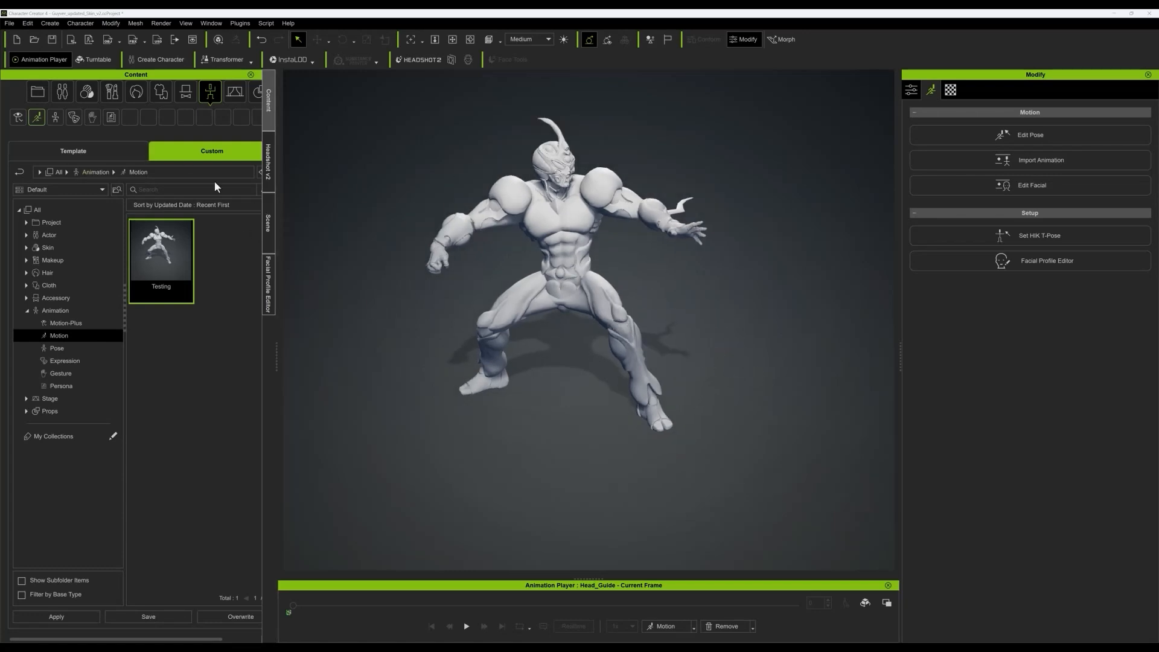
click(100, 151)
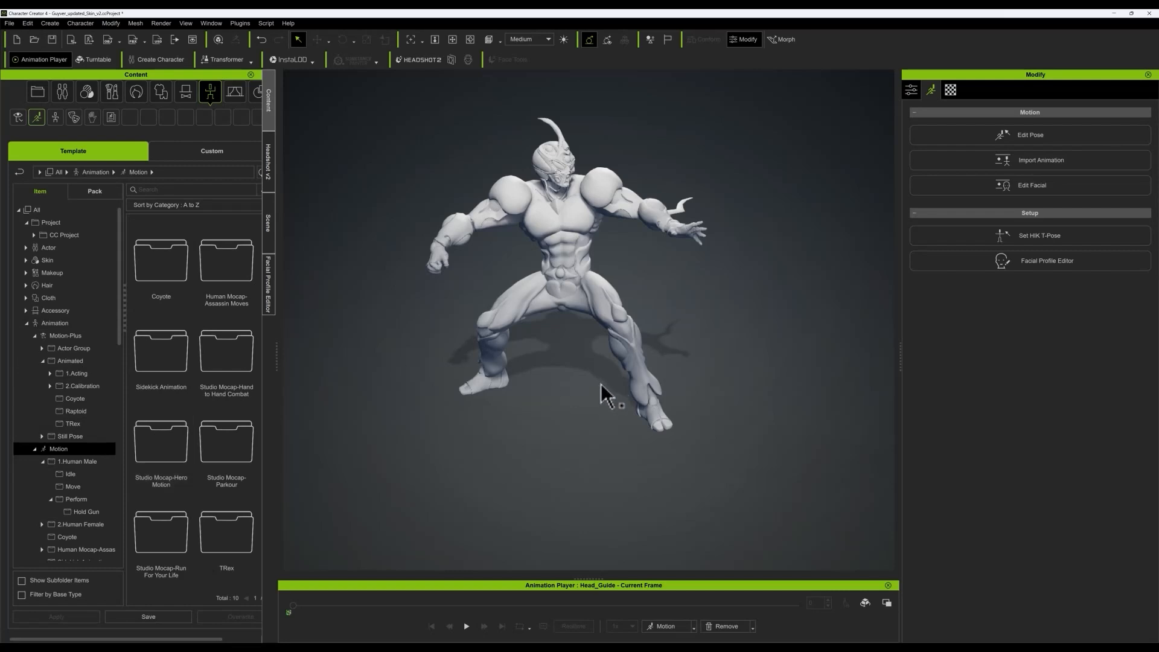
scroll(602, 389, up, 6)
scroll(605, 380, down, 8)
scroll(568, 368, up, 1)
scroll(568, 368, up, 3)
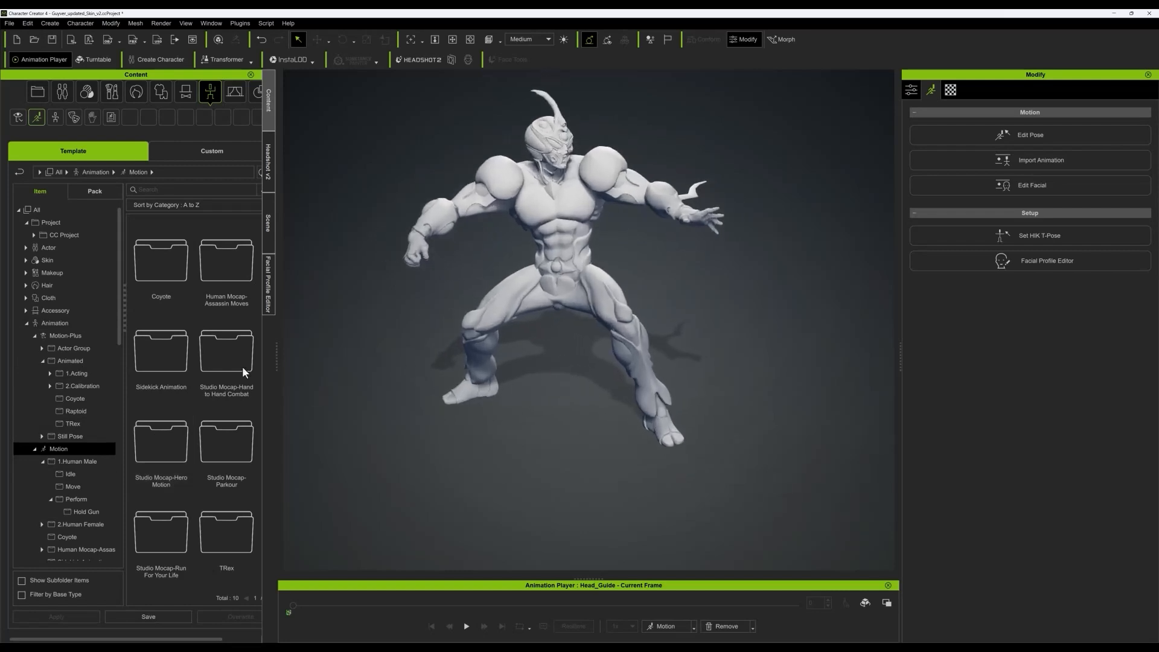
scroll(664, 279, up, 2)
scroll(676, 281, down, 3)
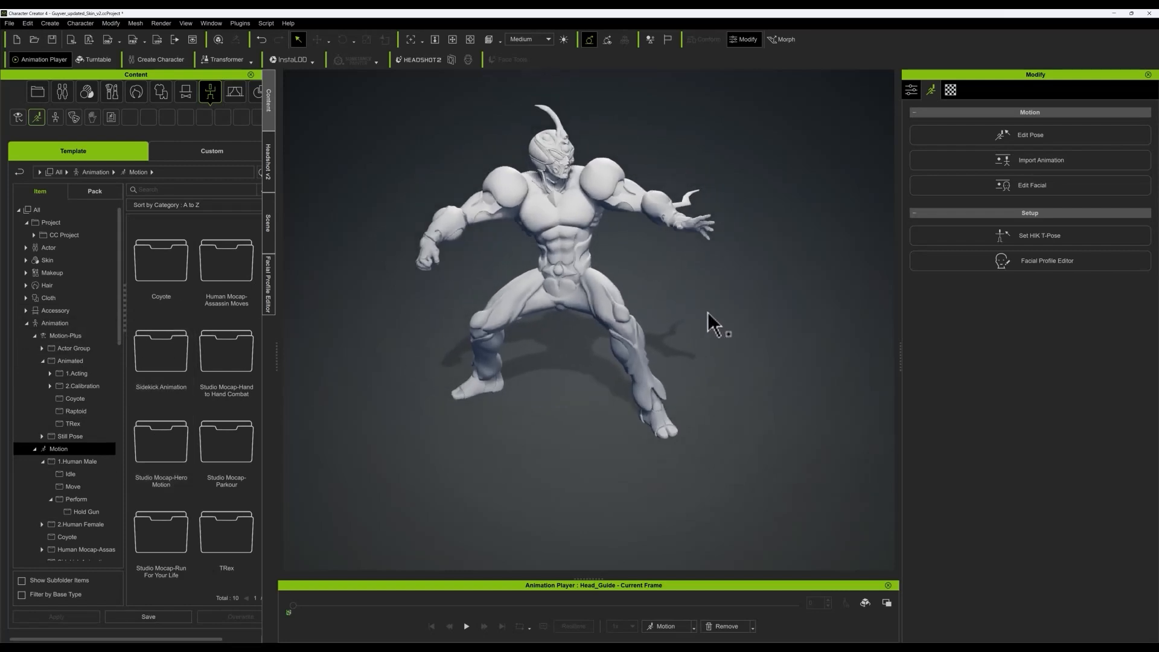
right_drag(712, 323, 525, 332)
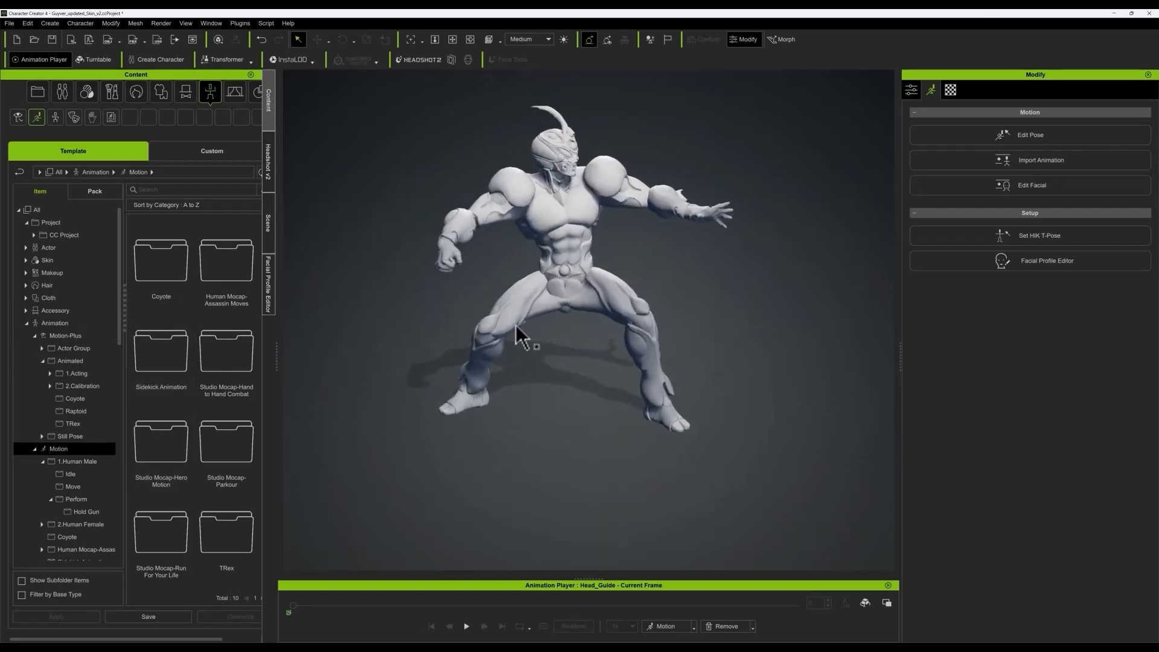
- Open the Pose category of the custom Animation content
click(79, 335)
click(201, 153)
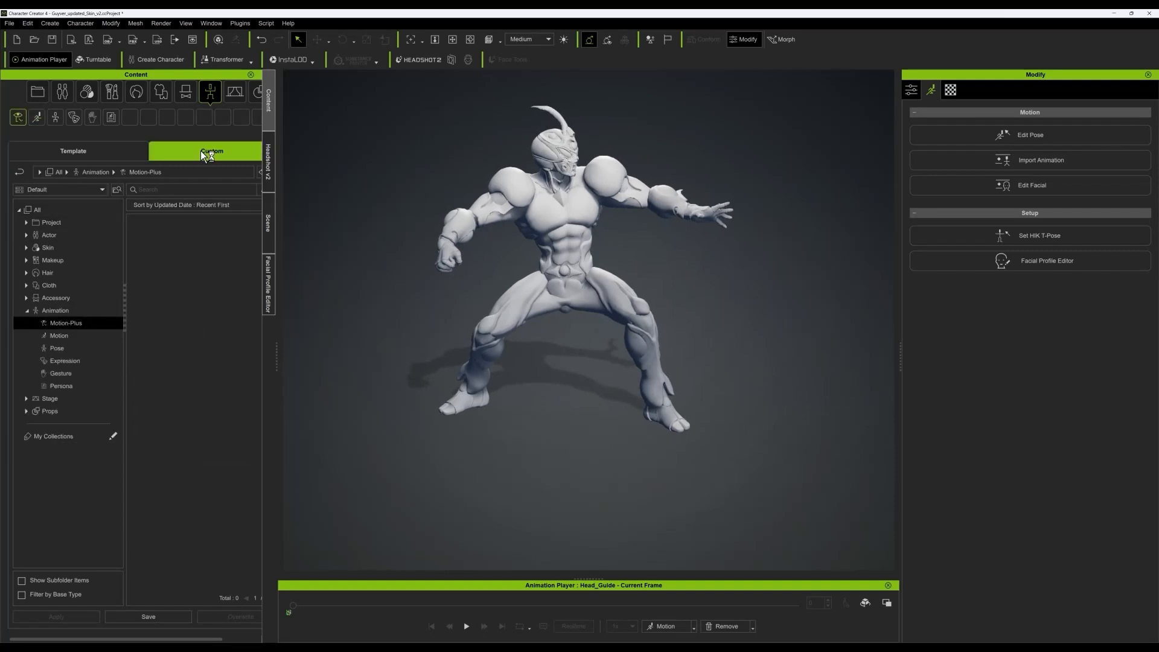
click(64, 348)
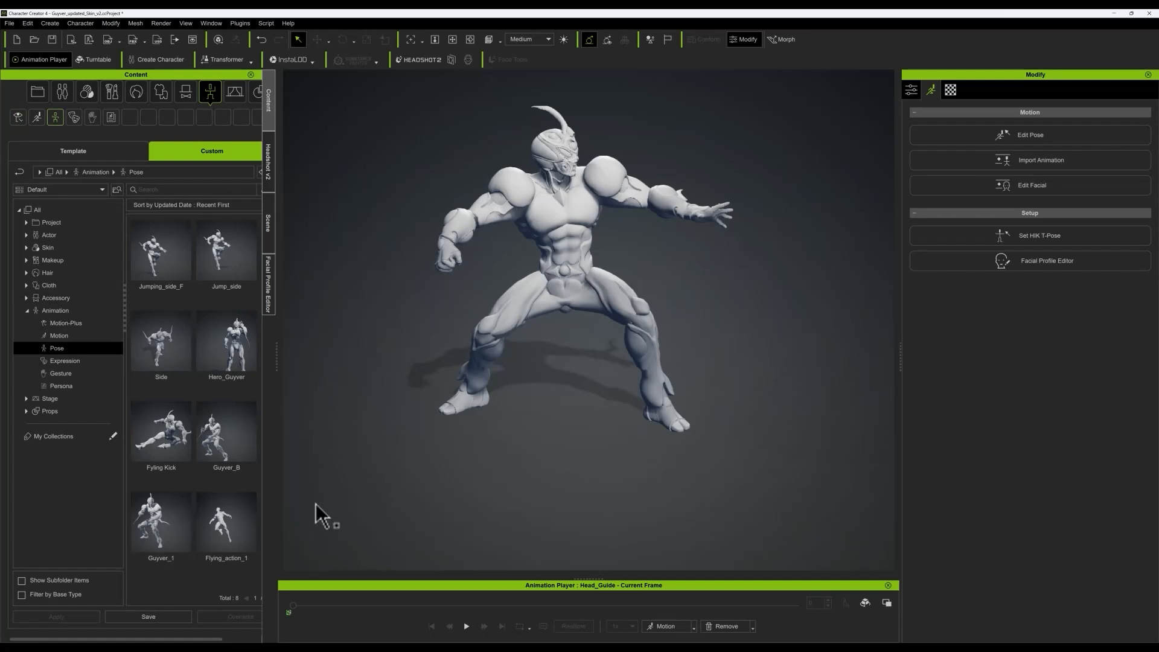
- Try the saved Fyling Kick and Side poses on the figure, viewing each one
double_click(164, 430)
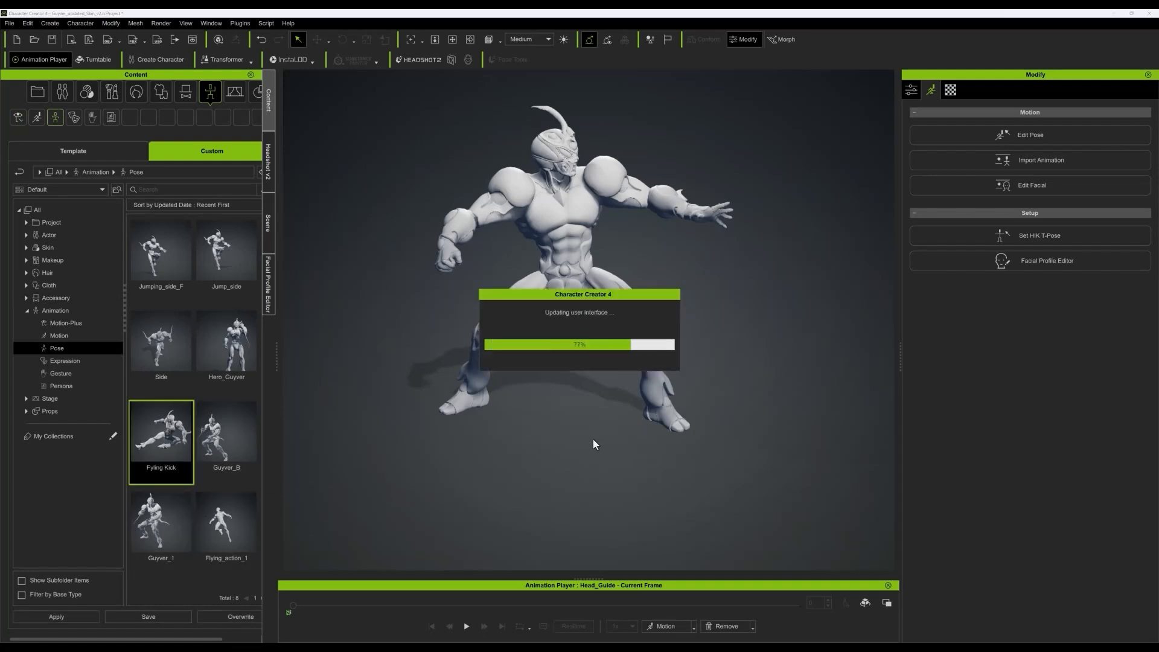
middle_drag(608, 423, 560, 440)
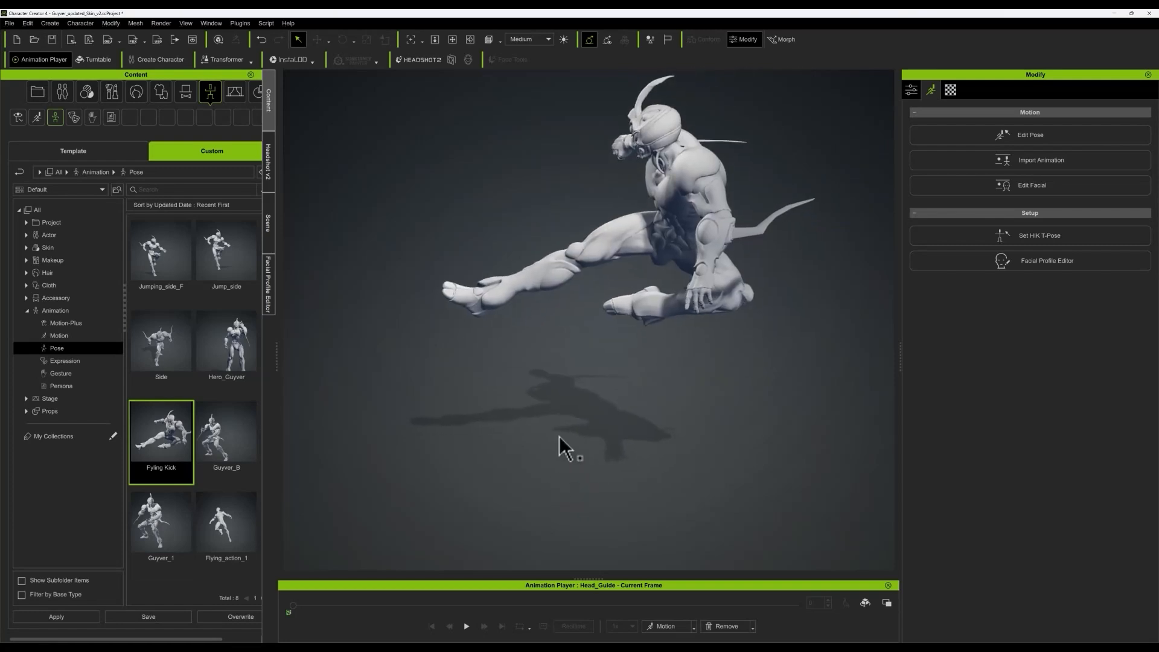
right_drag(560, 440, 662, 423)
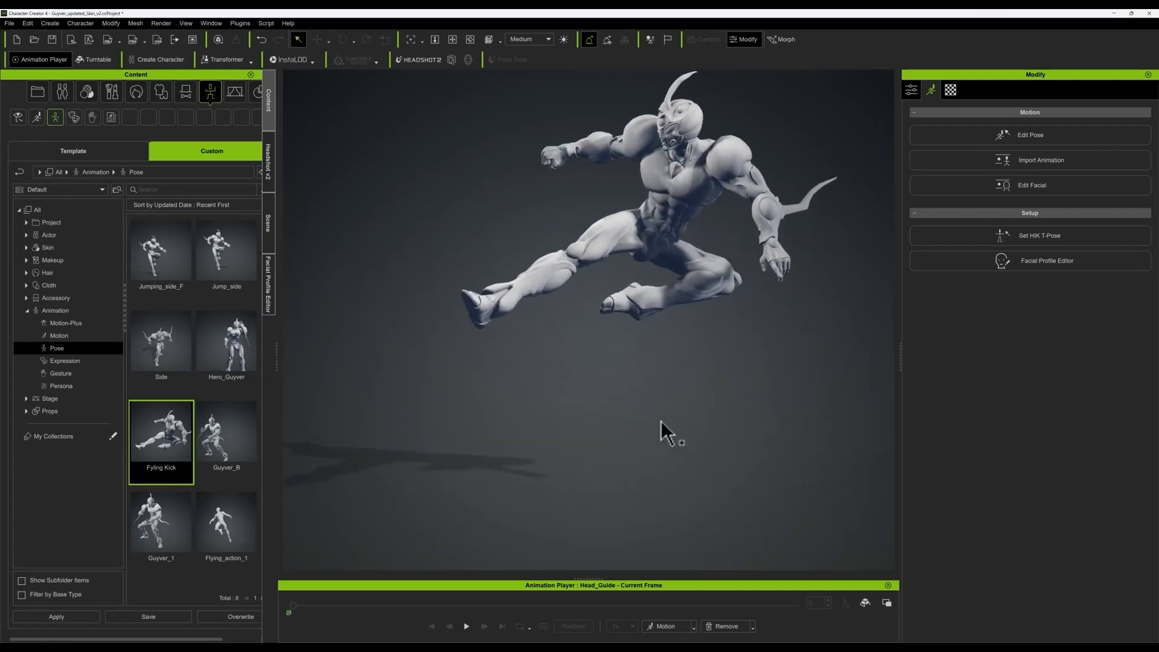
double_click(161, 341)
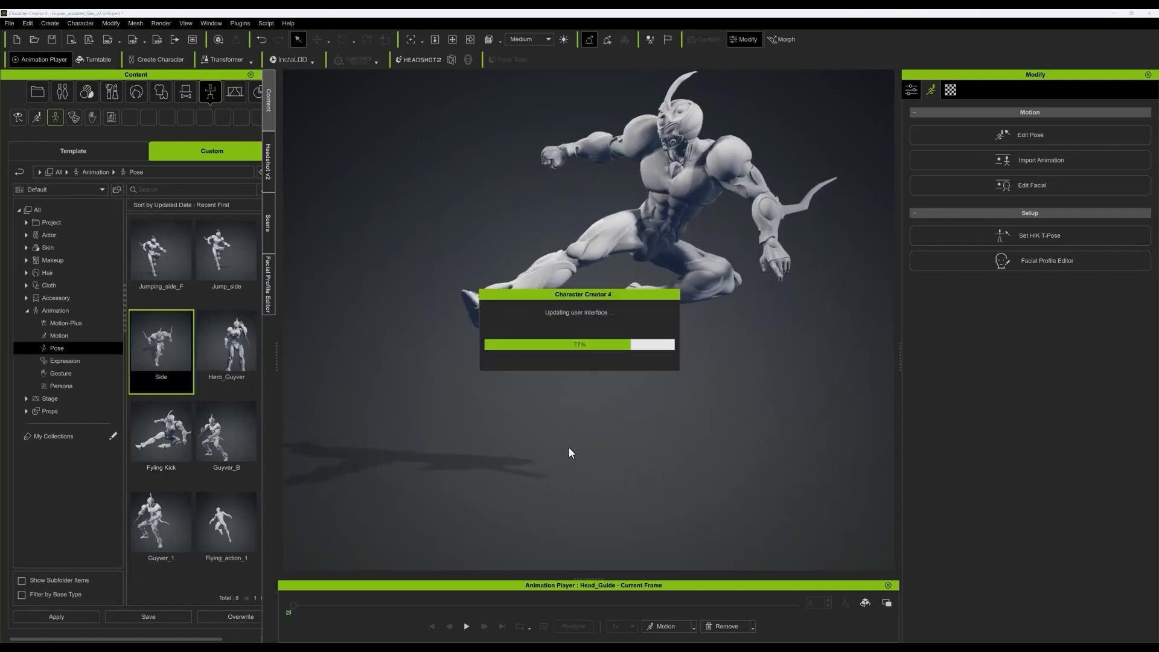
right_drag(610, 481, 638, 435)
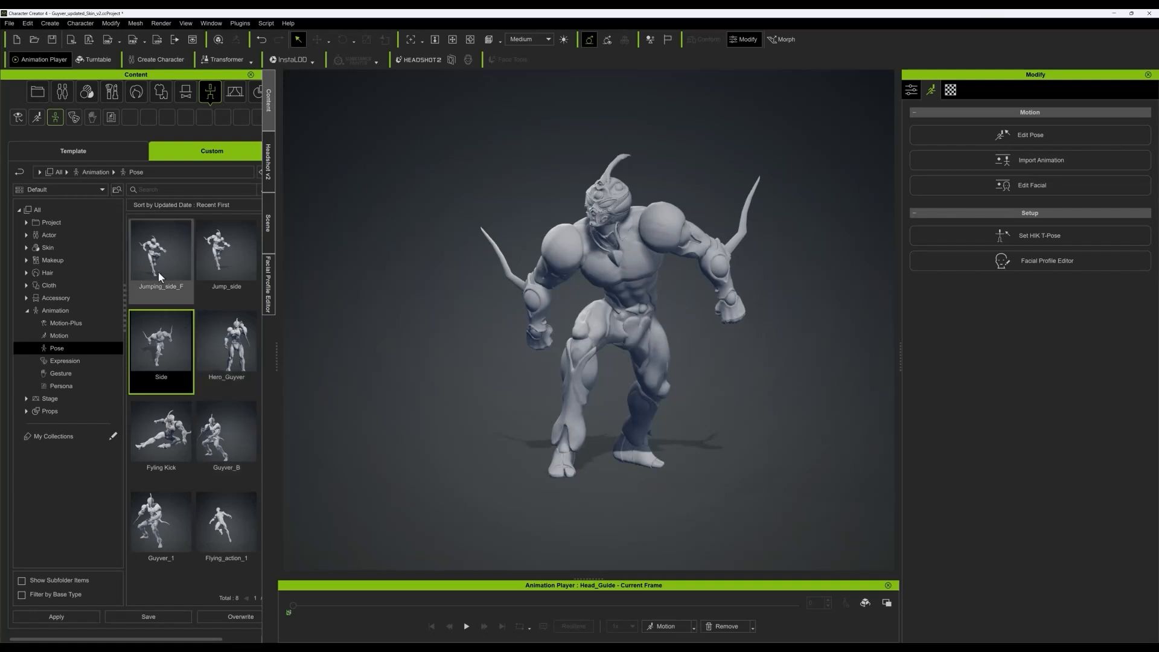
- Apply the saved Hero_Guyver pose to the figure and frame it from the front
double_click(240, 342)
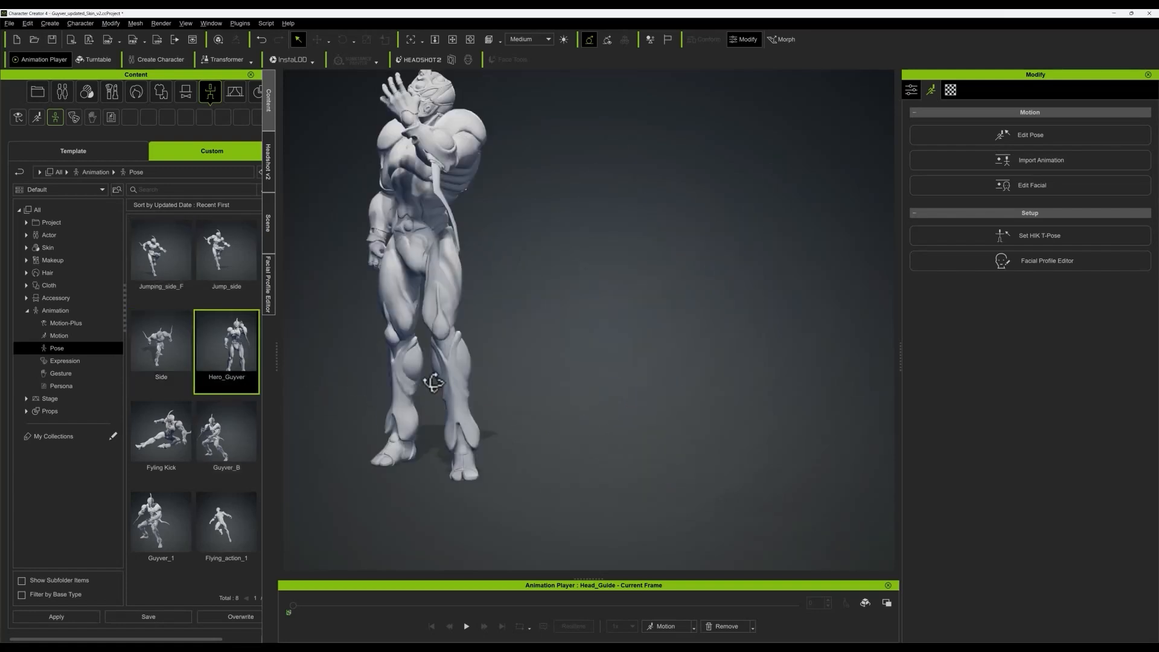
alt+right_drag(433, 380, 639, 408)
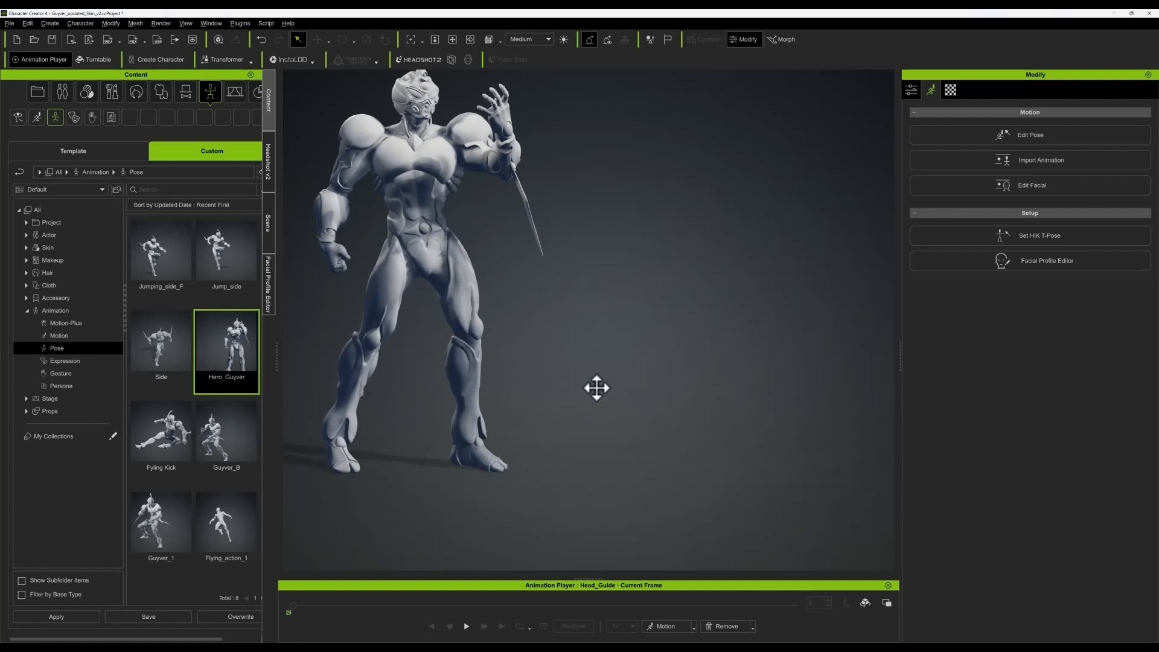
middle_drag(595, 386, 688, 420)
scroll(660, 383, up, 2)
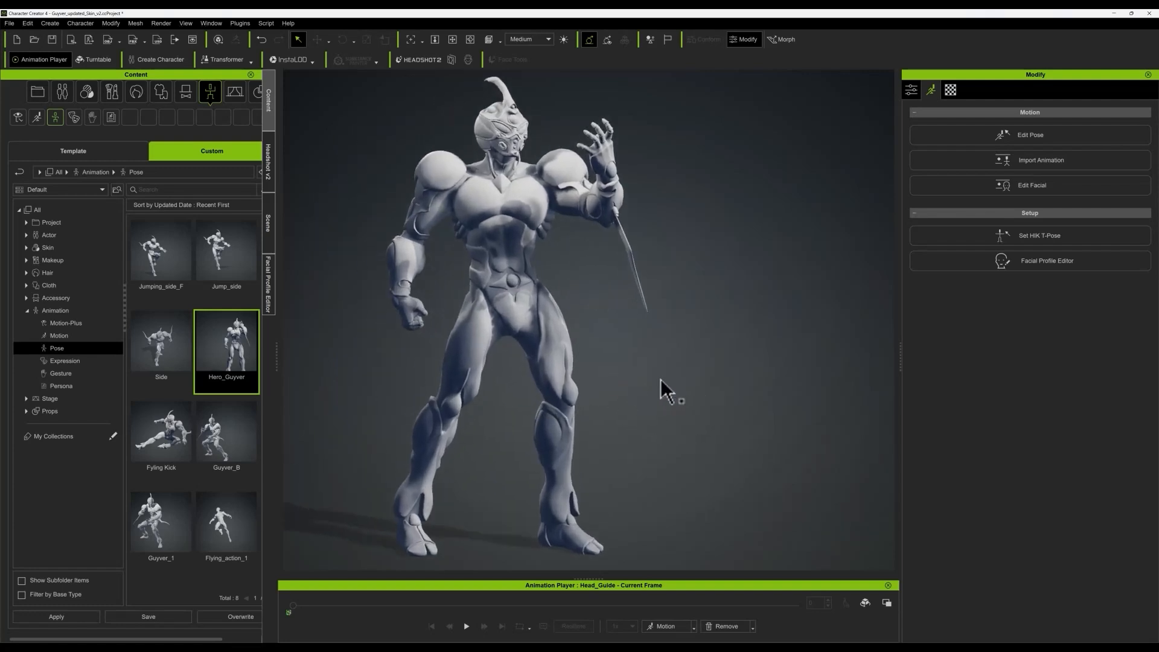
scroll(660, 378, down, 3)
scroll(660, 370, up, 1)
scroll(666, 382, up, 1)
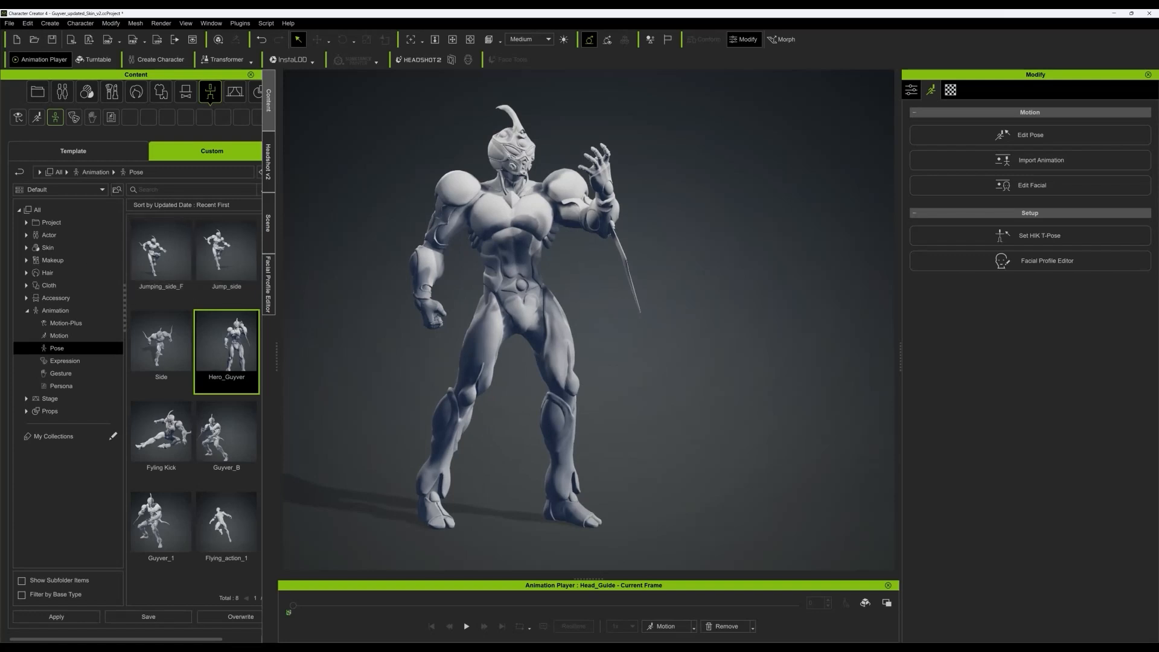
- Bring in the reference board and examine the sketch of the muscular figure with a raised knee and clenched fists
mouse_move(1, 242)
right_down()
mouse_move(371, 339)
mouse_move(556, 355)
right_up()
scroll(419, 247, up, 6)
middle_drag(499, 259, 481, 291)
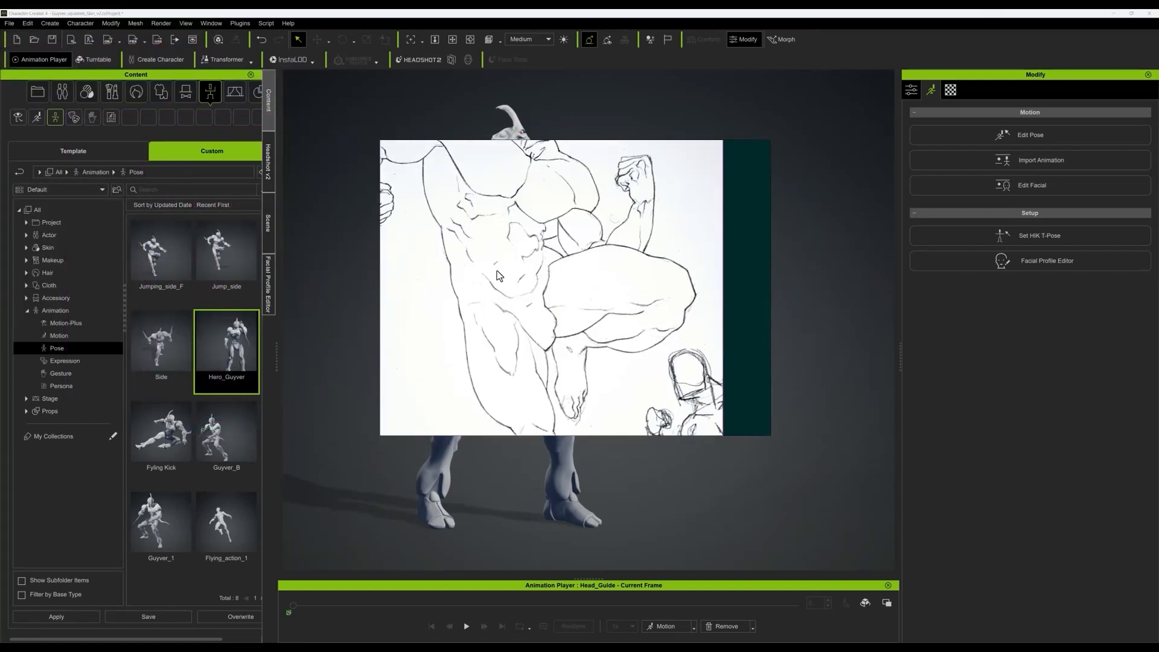
scroll(494, 268, down, 6)
scroll(496, 277, up, 2)
click(507, 273)
drag(523, 276, 522, 288)
scroll(511, 271, up, 3)
scroll(528, 278, down, 3)
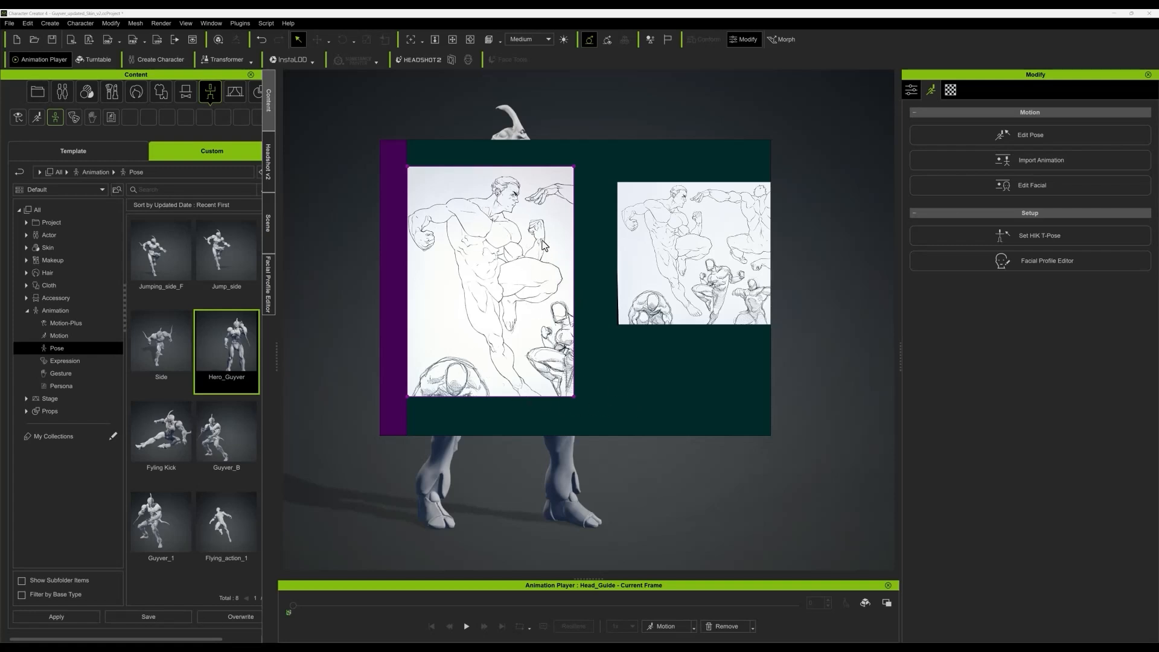
scroll(536, 306, up, 3)
scroll(539, 300, down, 3)
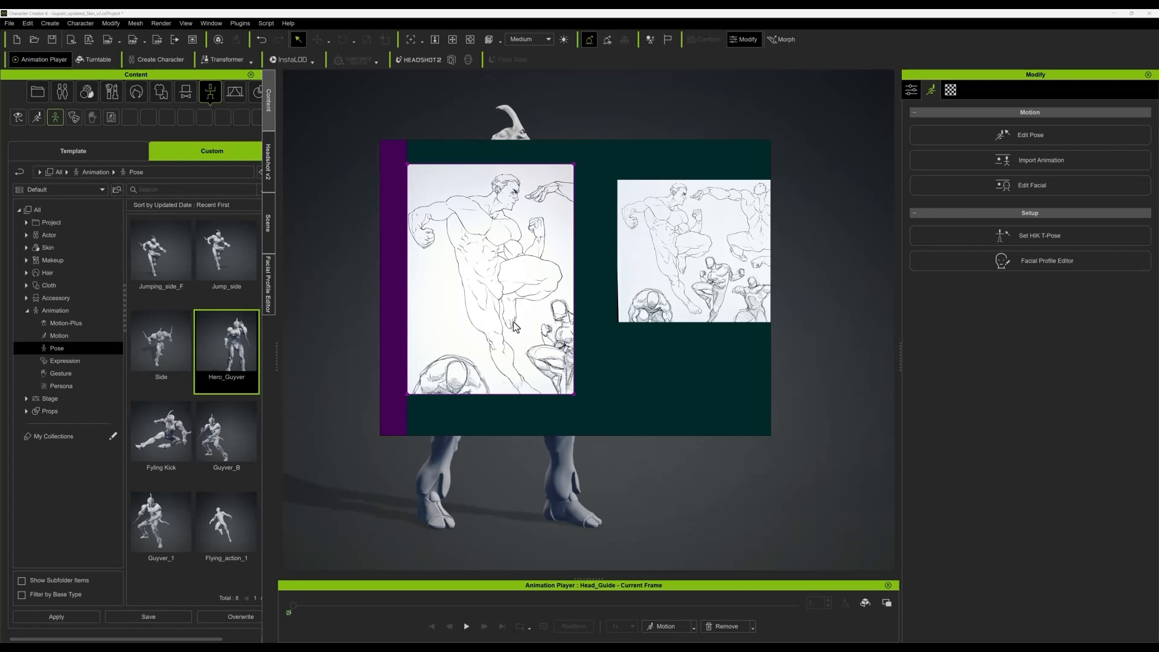
right_drag(513, 322, 537, 340)
scroll(531, 315, up, 3)
mouse_move(604, 307)
right_down()
mouse_move(649, 317)
mouse_move(590, 313)
right_up()
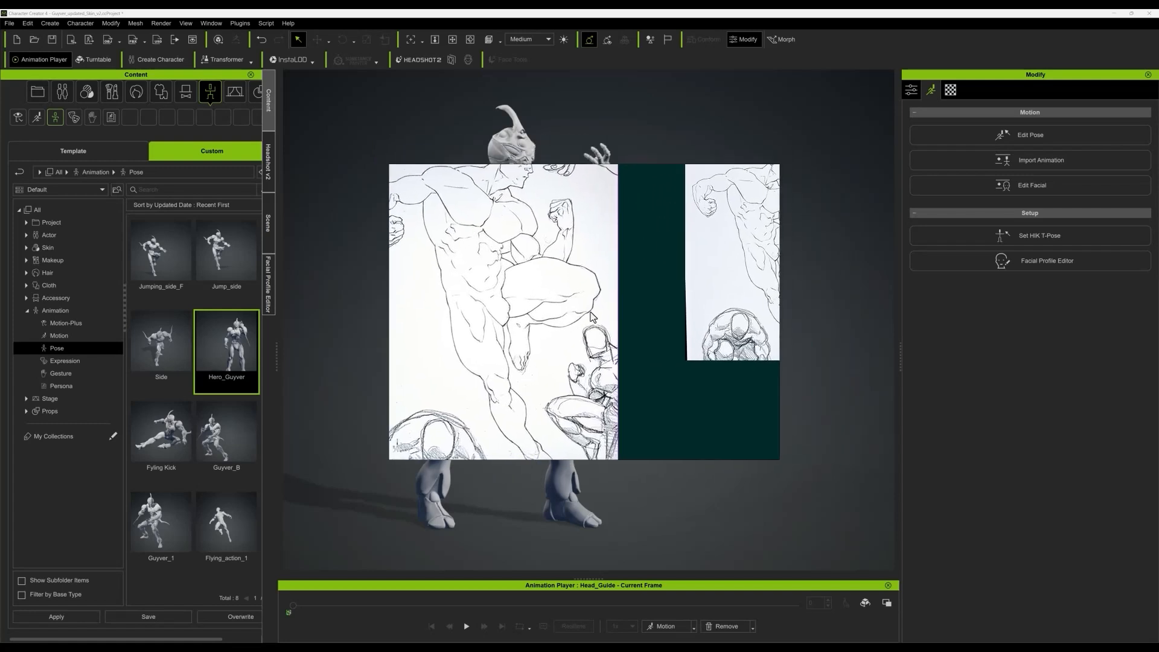
scroll(590, 312, down, 4)
scroll(538, 310, up, 2)
drag(548, 313, 573, 328)
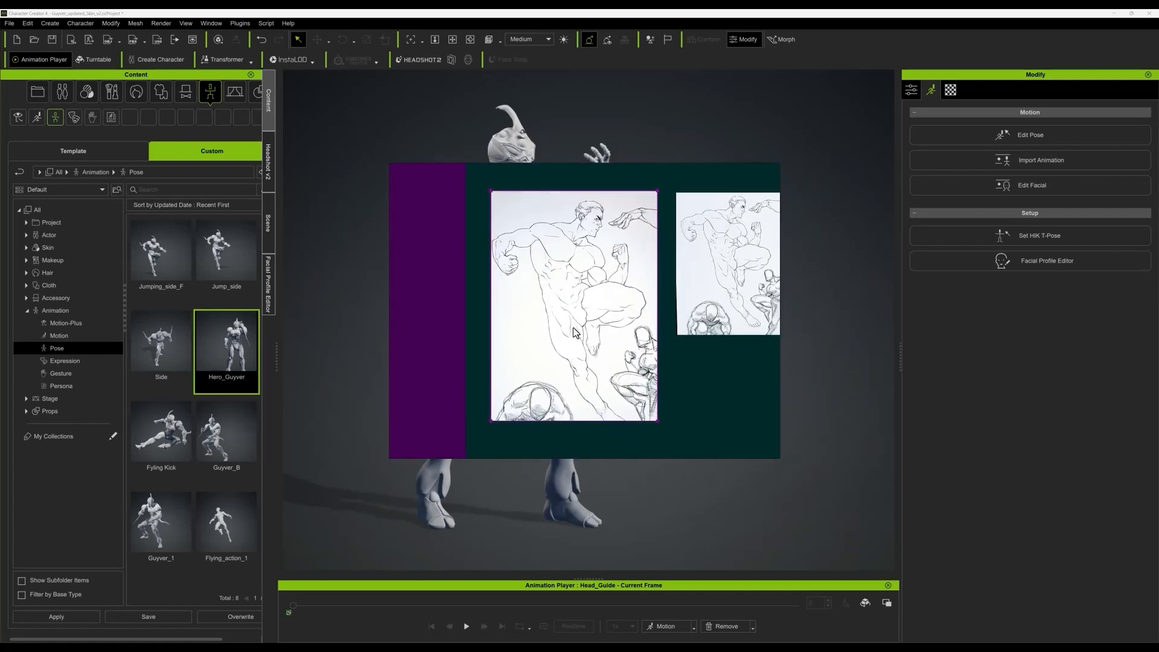
scroll(573, 329, up, 2)
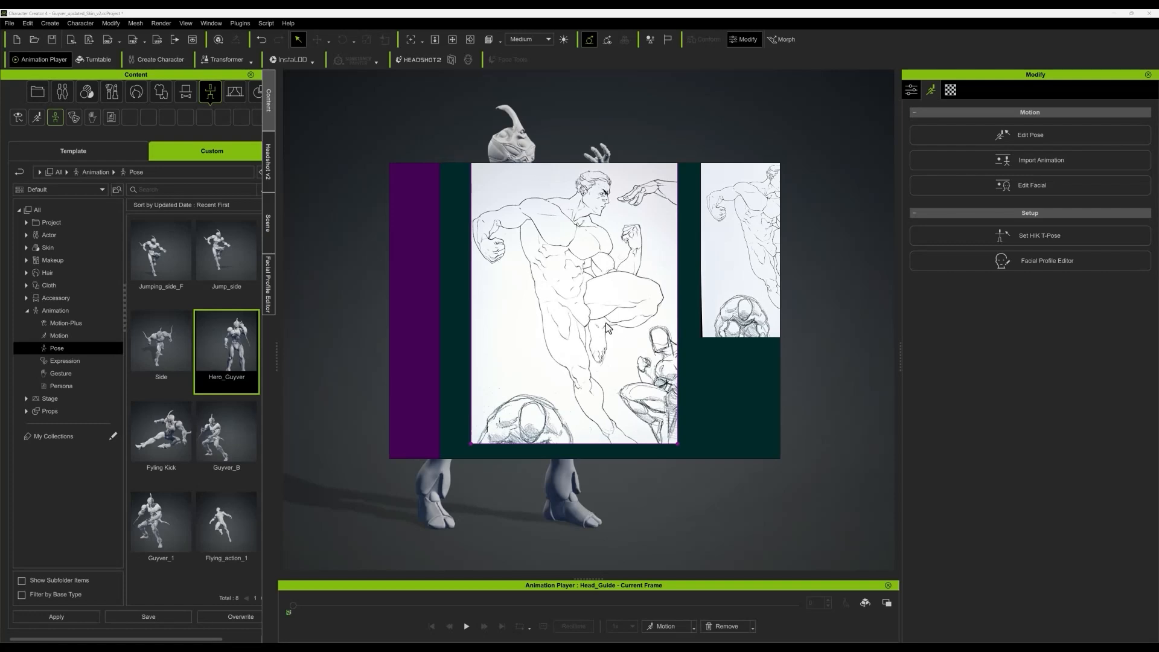
right_drag(606, 323, 0, 212)
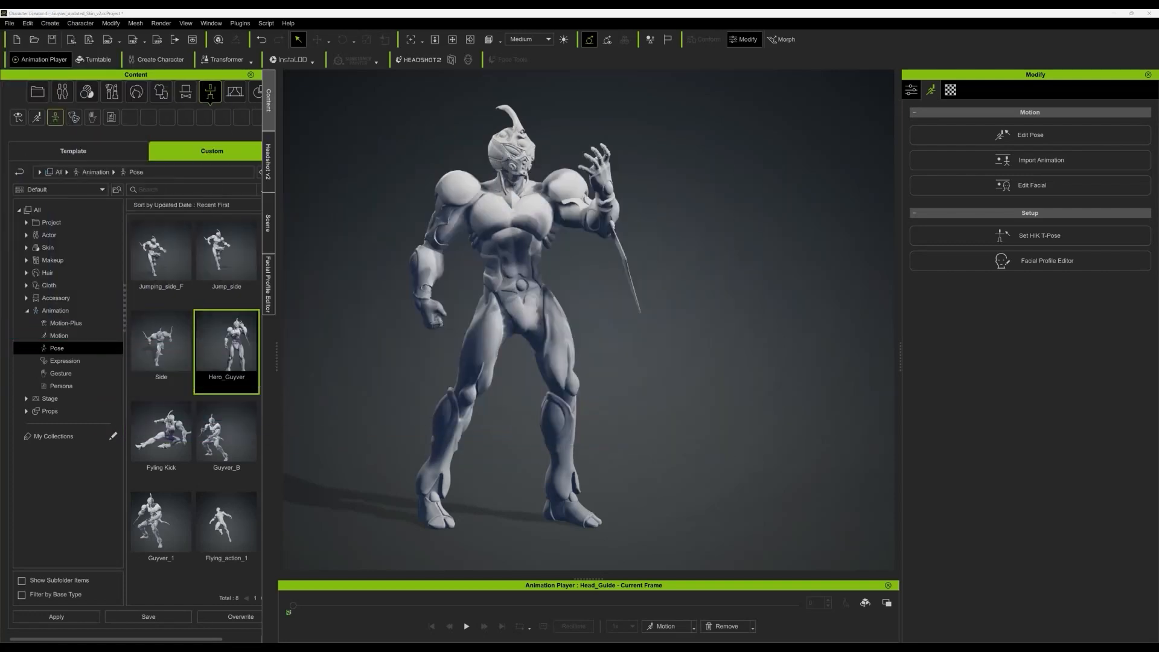
- Apply the saved Jumping_side_F pose to the figure
double_click(165, 251)
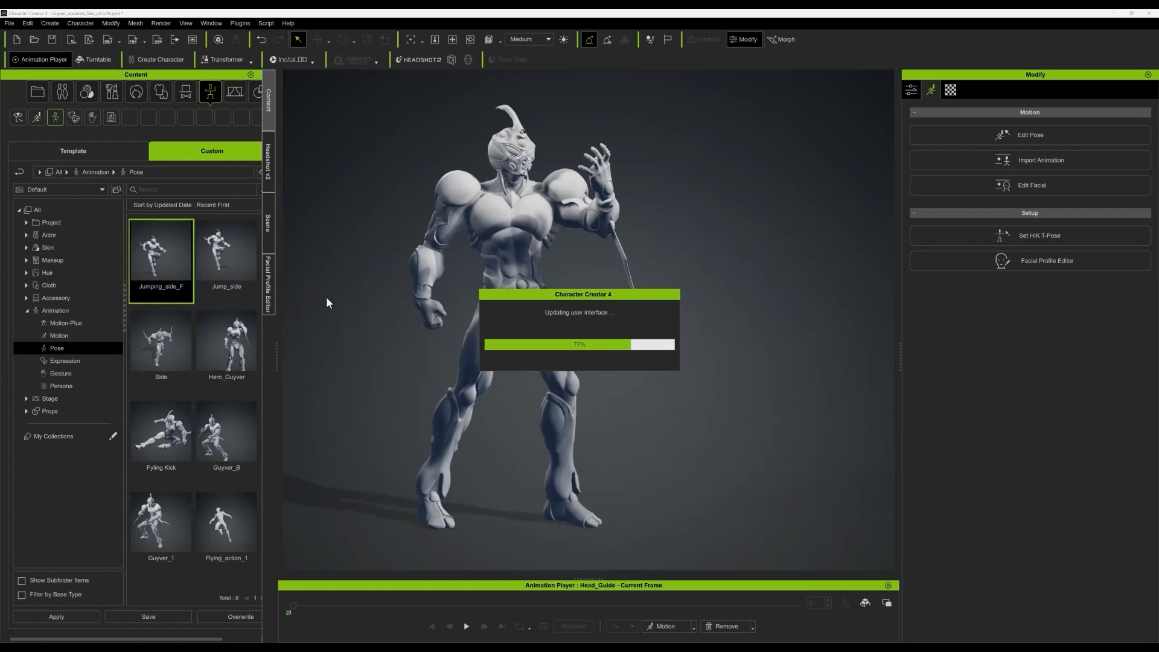
right_drag(668, 380, 624, 337)
scroll(516, 360, up, 5)
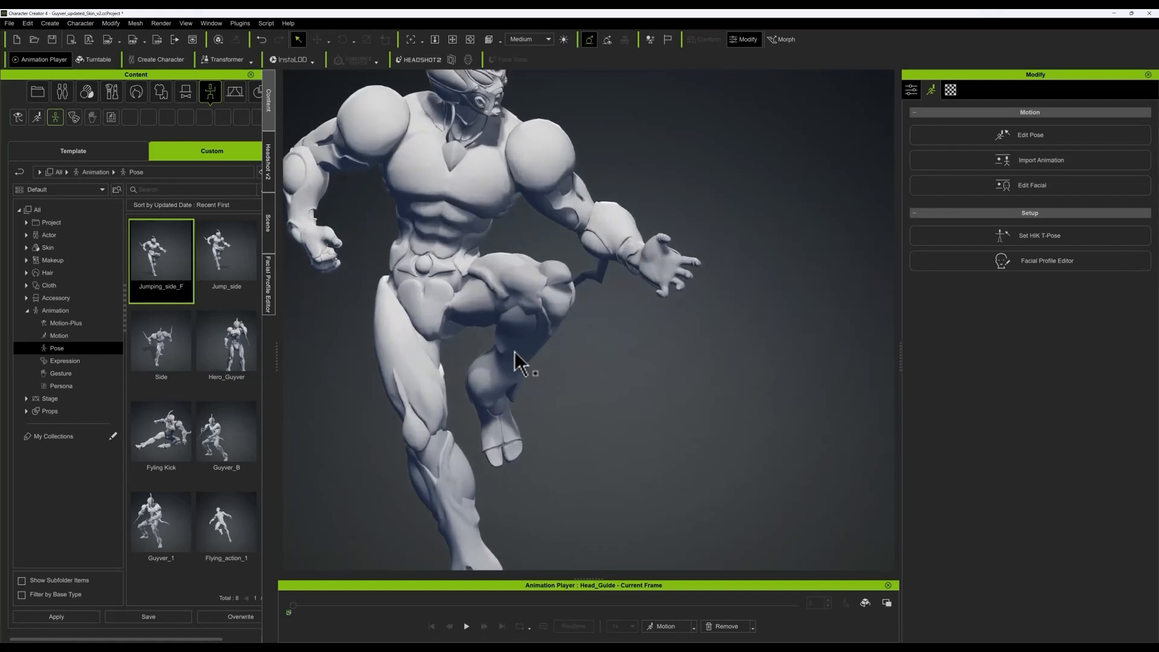
scroll(679, 353, up, 3)
scroll(673, 362, down, 4)
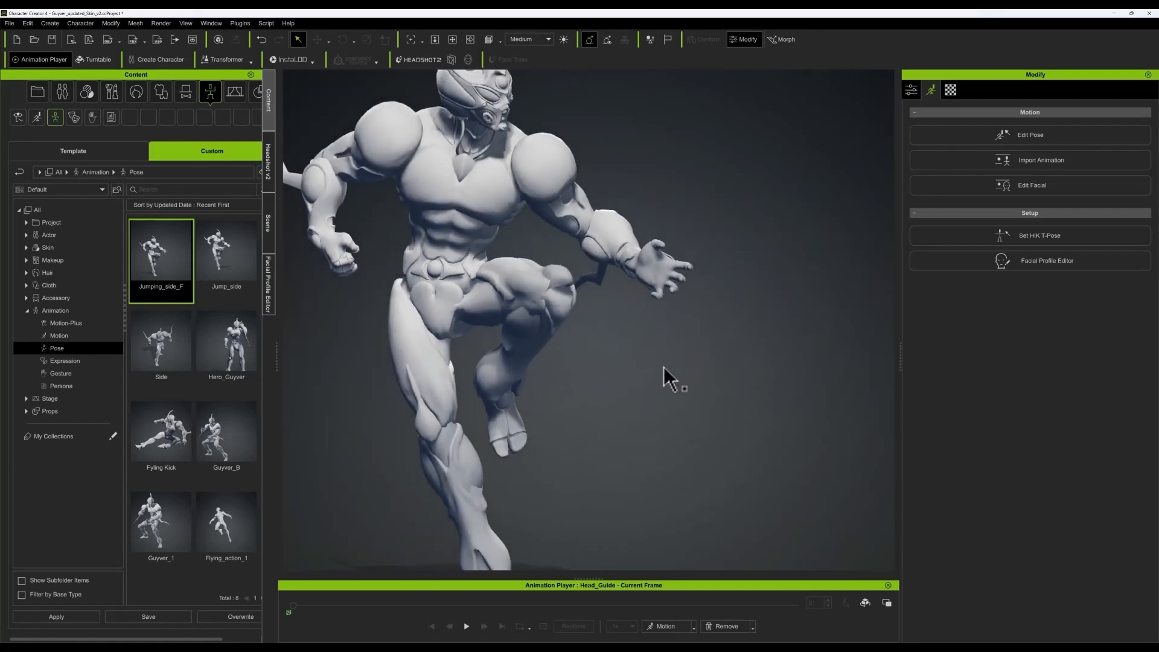
- Examine the jumping pose from several angles and distances, checking the raised knee, arms and torso
right_drag(668, 378, 361, 361)
scroll(673, 380, up, 5)
scroll(595, 331, down, 5)
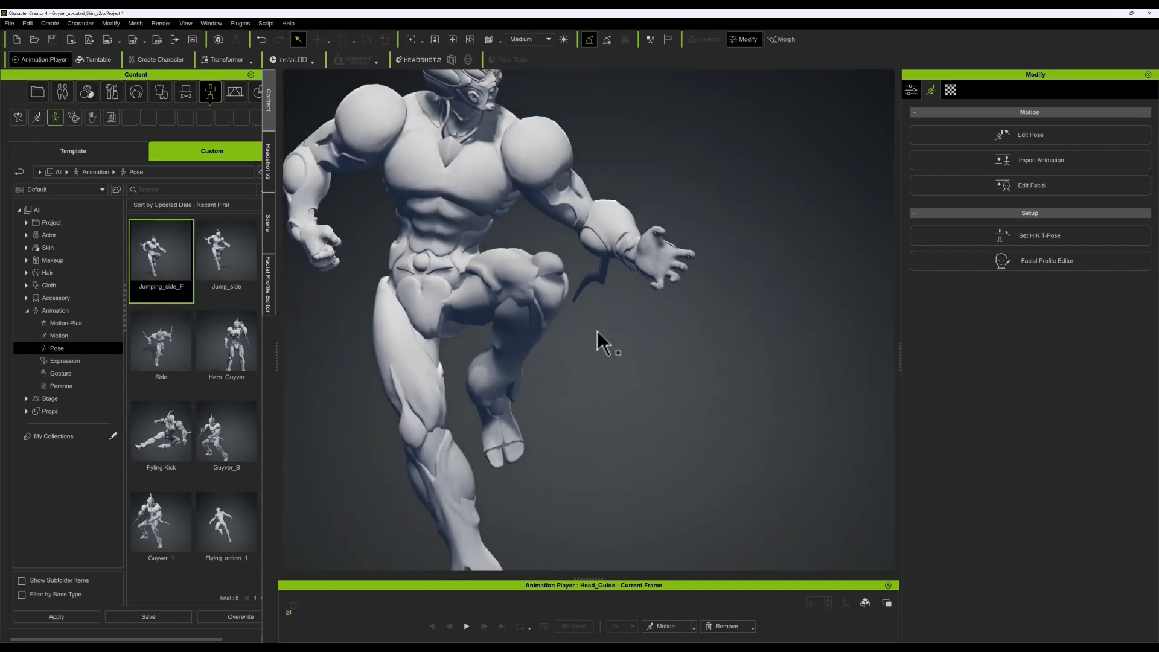
right_drag(694, 371, 613, 359)
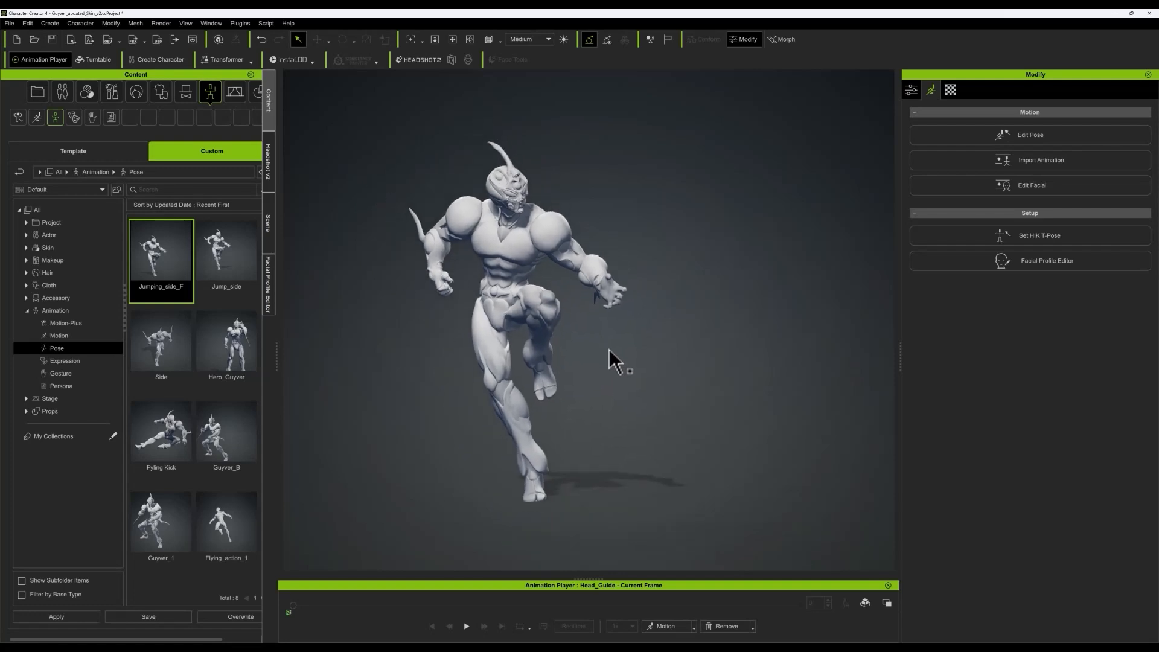
scroll(656, 360, up, 3)
right_drag(719, 381, 681, 340)
scroll(683, 336, up, 4)
scroll(687, 334, down, 3)
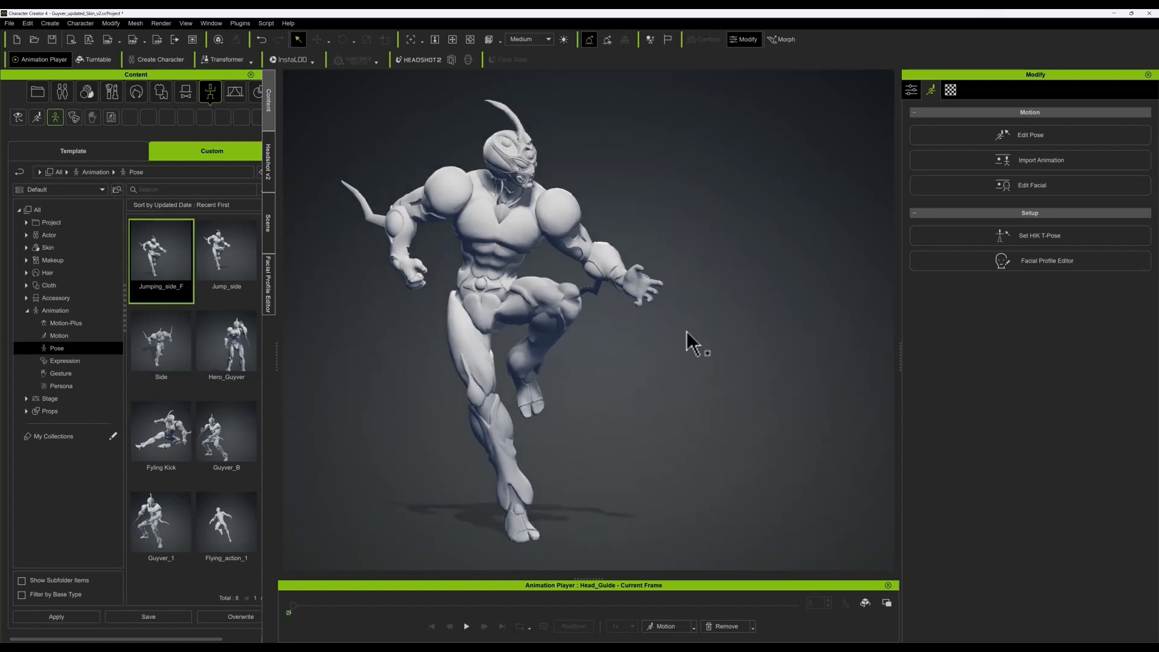
scroll(711, 323, up, 2)
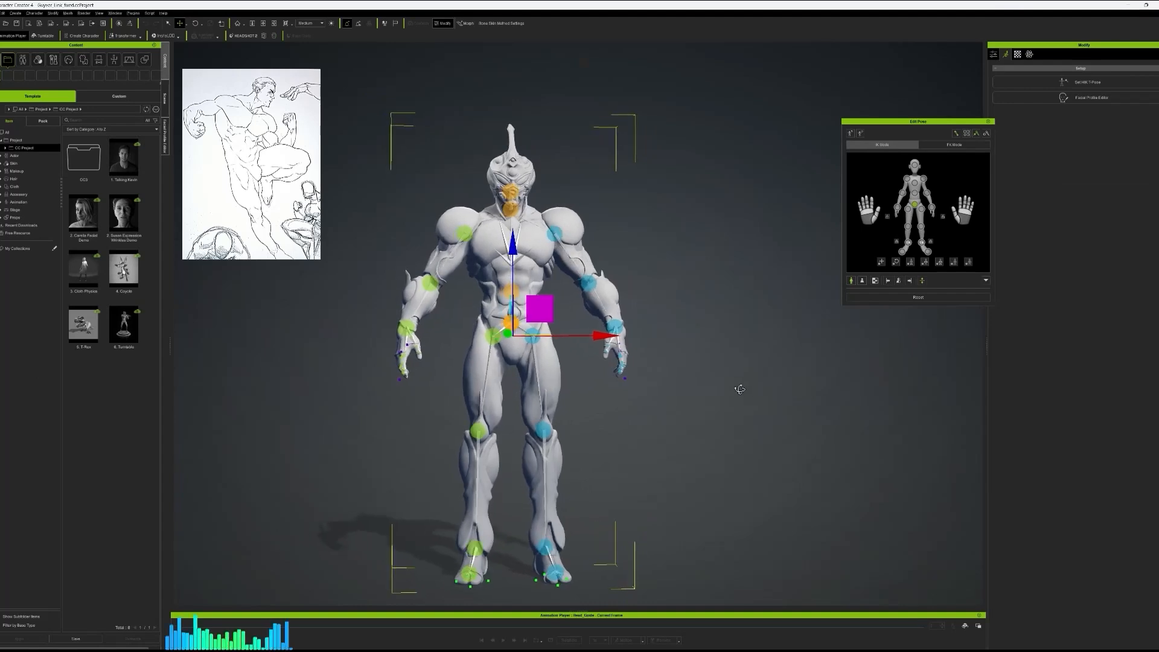
- Raise the standing figure's hips slightly in FK mode, tilt them, and close the pose editor
drag(519, 278, 518, 282)
key(ctrl+z)
click(954, 145)
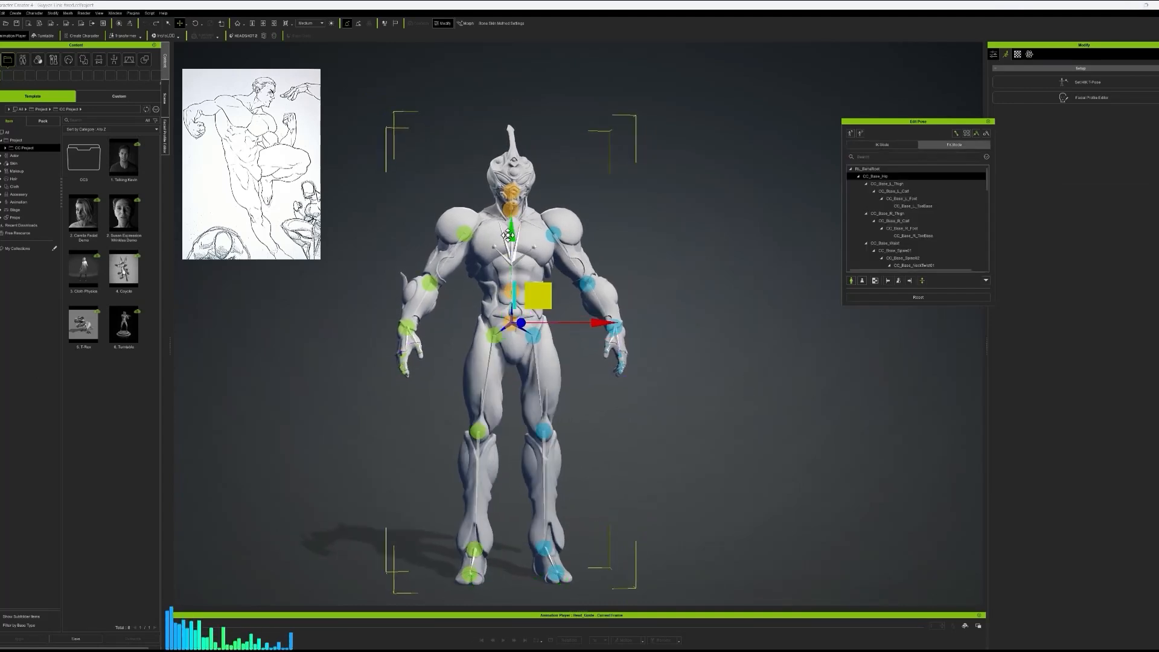
drag(506, 237, 506, 212)
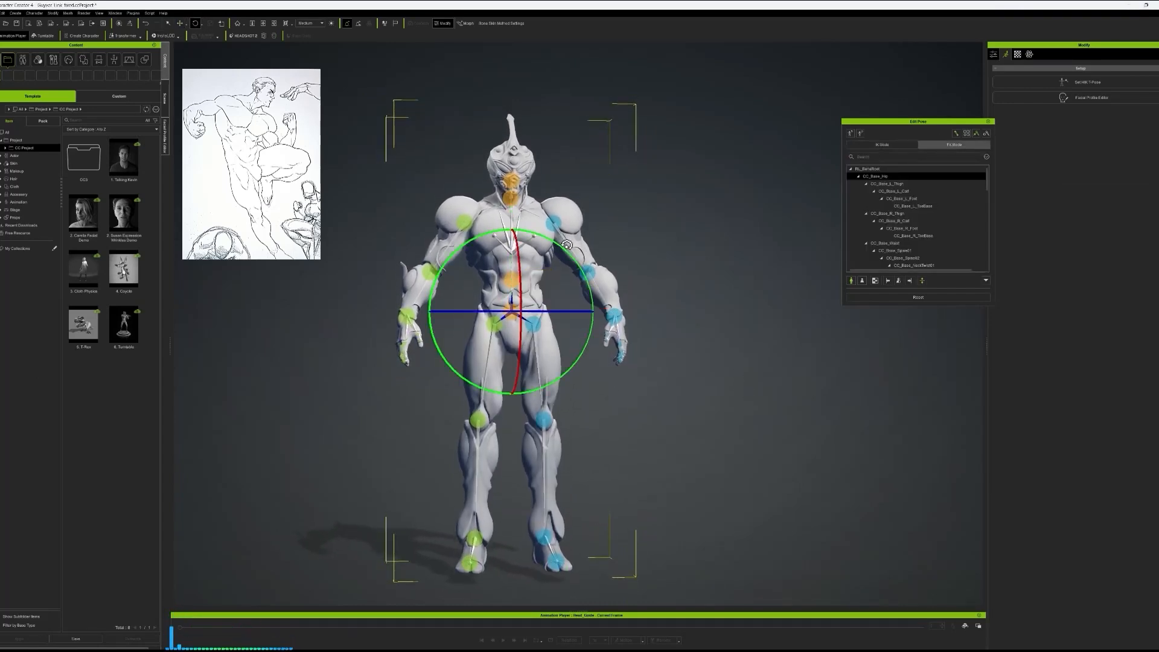
click(509, 275)
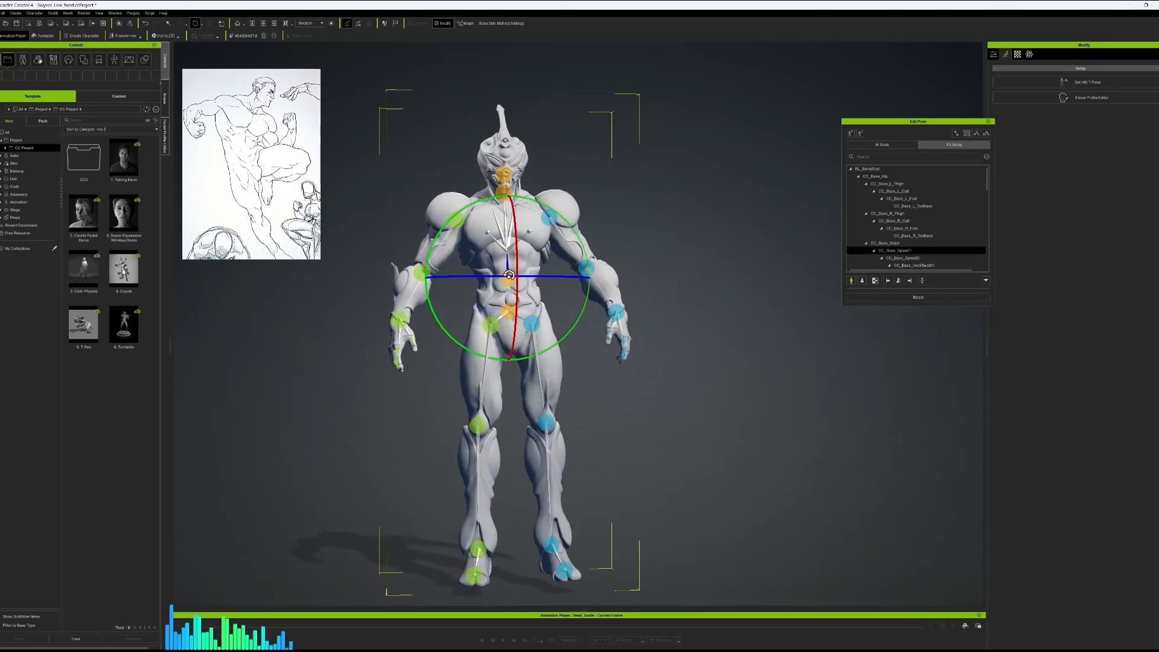
click(987, 121)
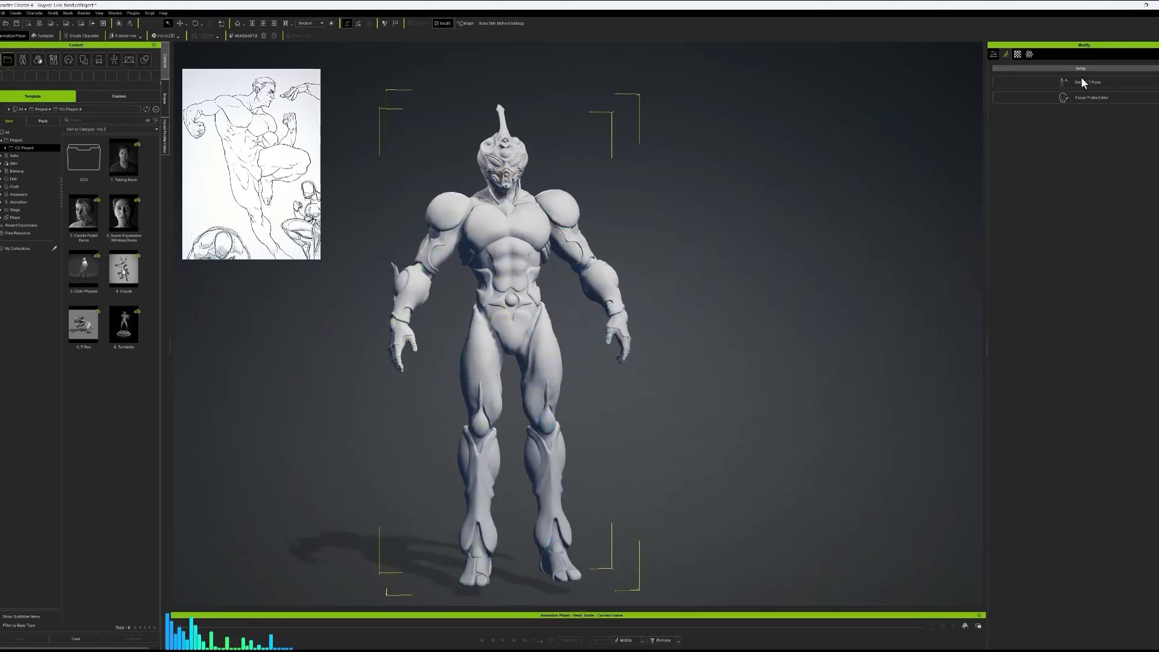
- Reopen the pose editor and twist and bend the upper torso sideways as in the sketch
click(1078, 81)
drag(535, 216, 542, 209)
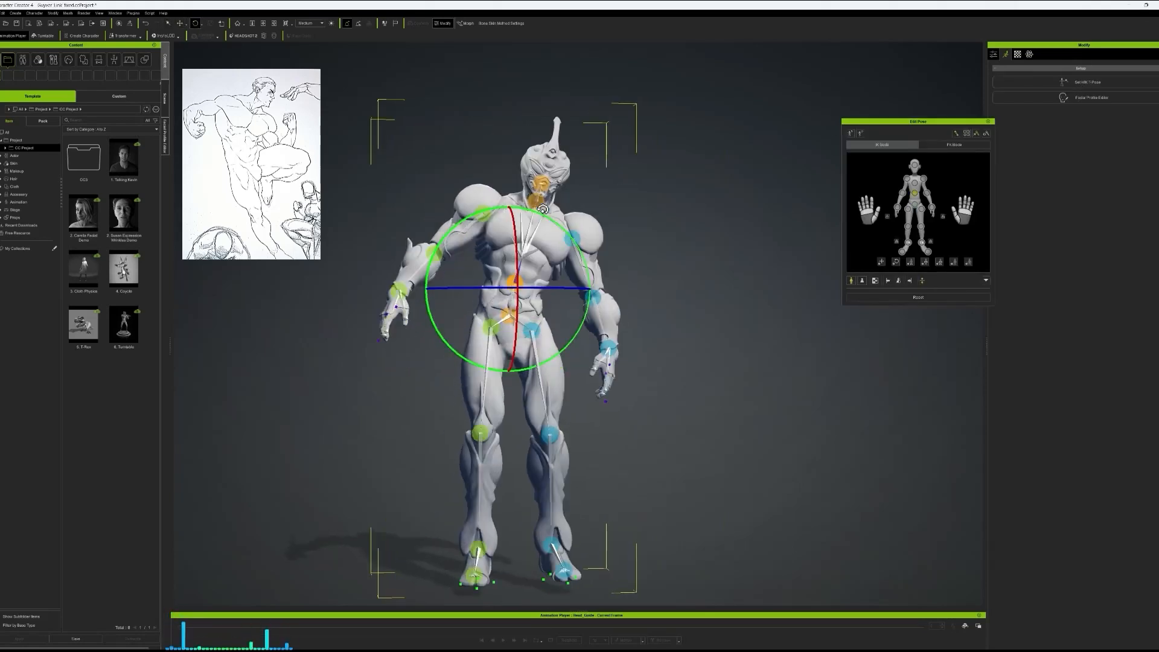
drag(543, 297, 618, 353)
key(ctrl+z)
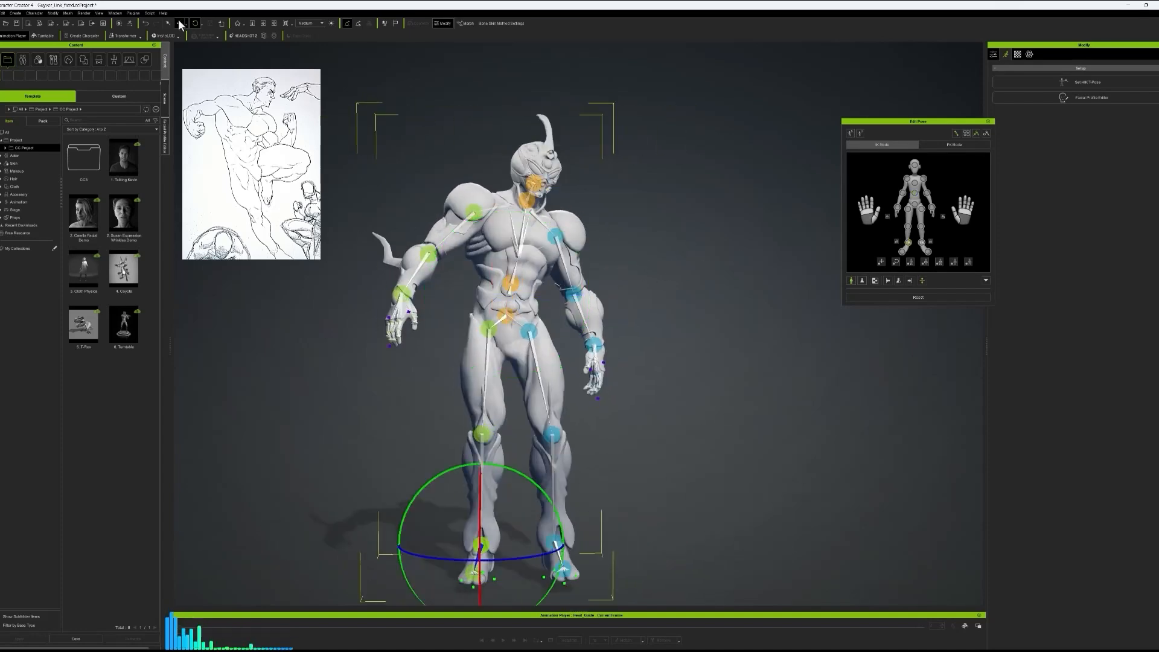
- Move the figure's right foot inward so the supporting leg stands beneath the body
drag(582, 540, 598, 544)
mouse_move(700, 441)
right_down()
mouse_move(758, 427)
mouse_move(704, 431)
right_up()
click(545, 437)
right_drag(545, 437, 551, 345)
click(601, 552)
right_drag(604, 552, 936, 519)
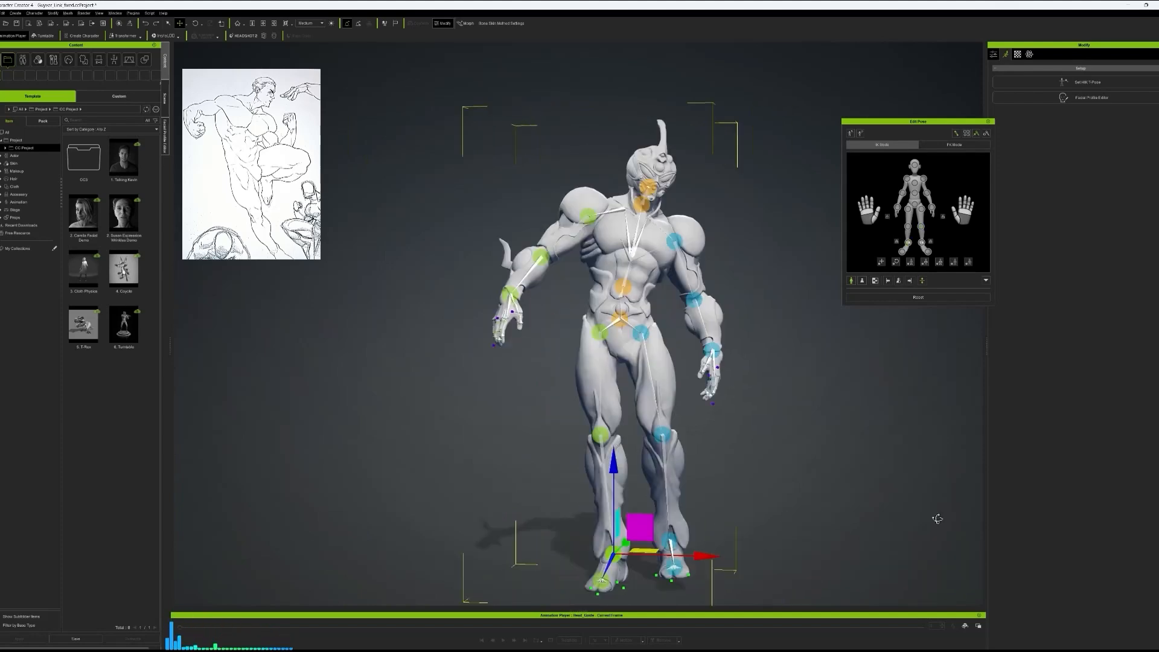
- Lift the left foot behind the supporting leg and swing the bent left knee outward
right_drag(698, 536, 664, 430)
right_drag(773, 412, 700, 405)
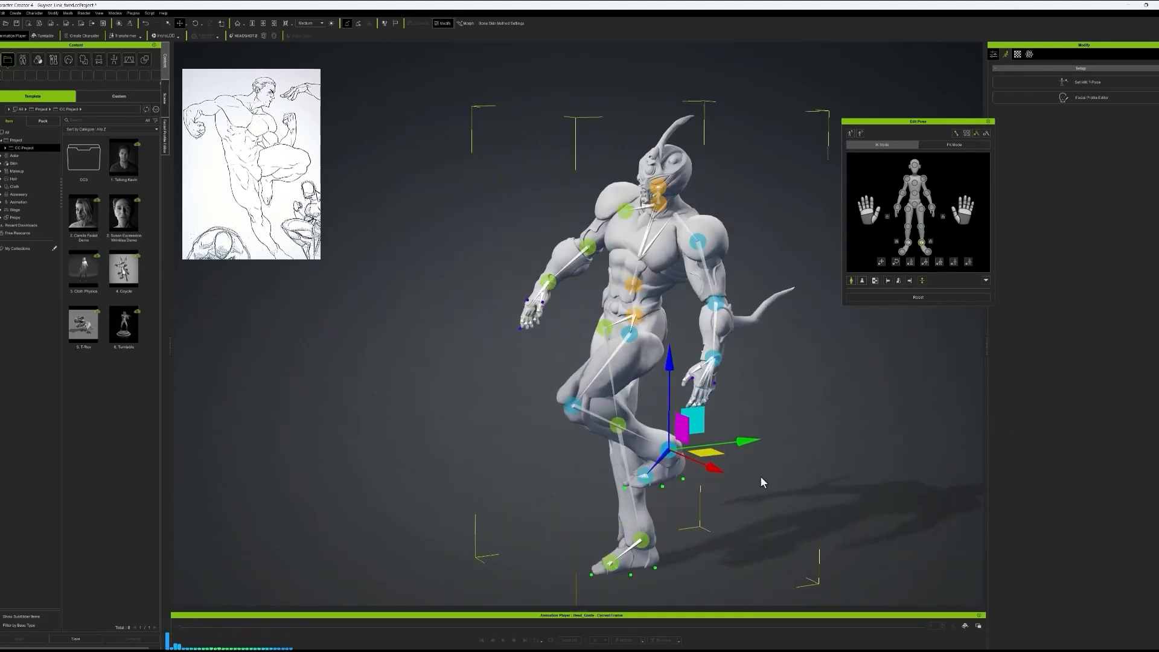
right_drag(762, 482, 777, 489)
right_drag(657, 353, 1030, 465)
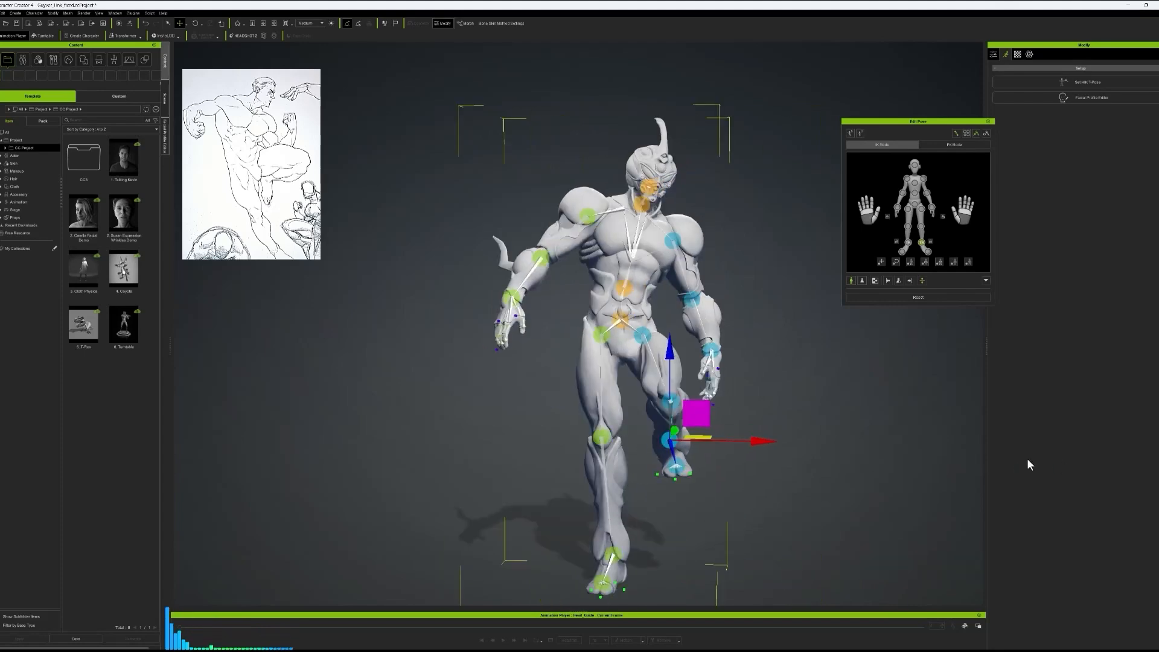
right_drag(811, 399, 791, 546)
key(e)
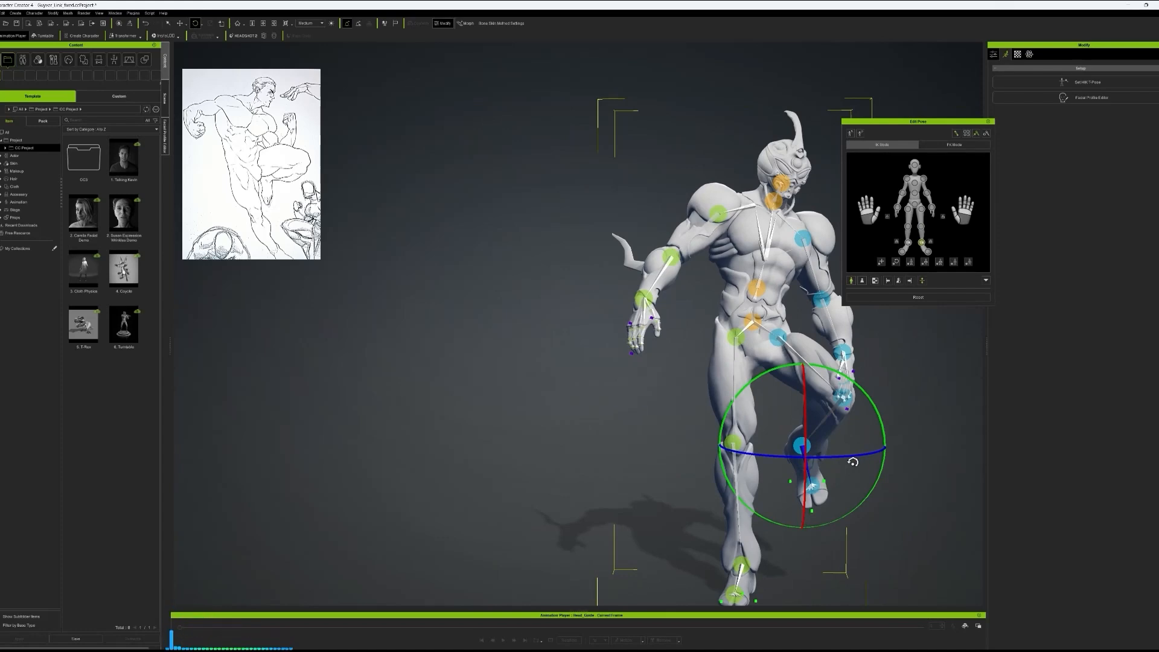
- Turn the head toward the figure's left side and adjust the bend of the lifted left leg
right_drag(871, 461, 659, 216)
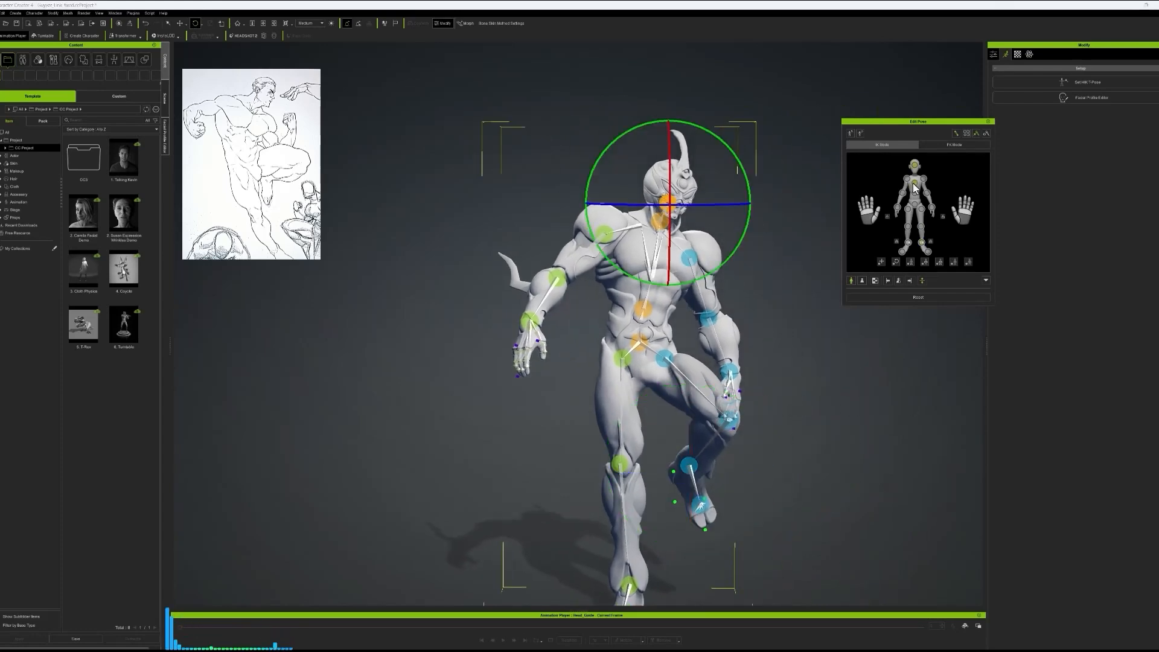
mouse_move(694, 181)
right_down()
mouse_move(785, 181)
mouse_move(712, 175)
mouse_move(732, 173)
mouse_move(735, 186)
mouse_move(704, 164)
right_up()
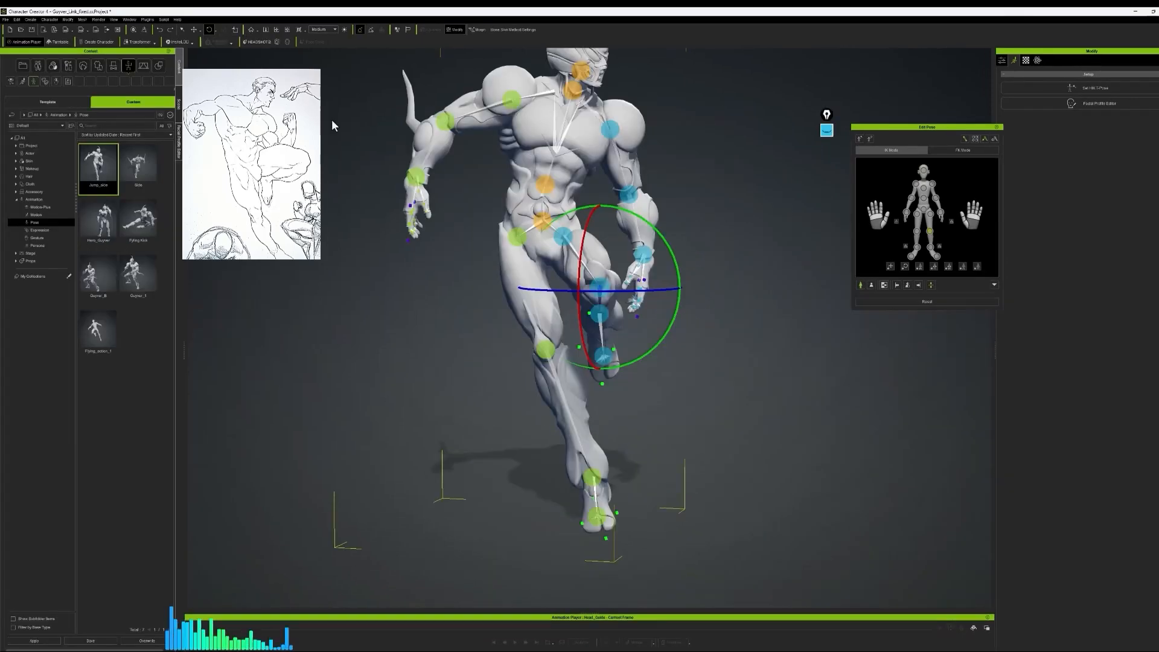
right_drag(608, 327, 187, 31)
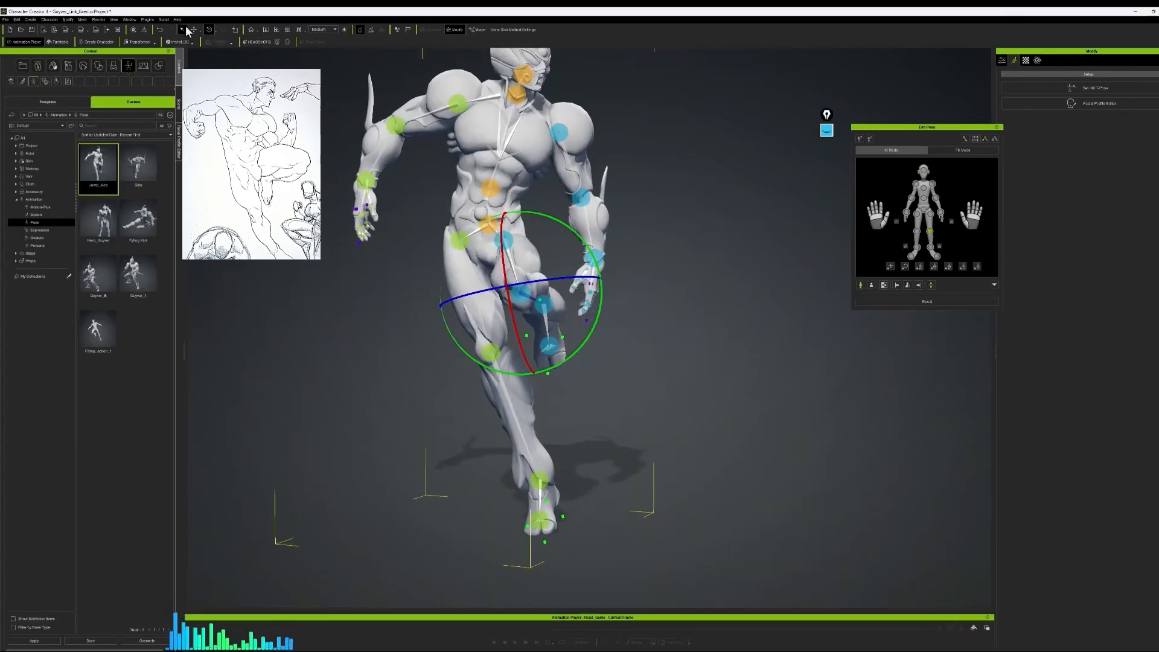
key(w)
right_drag(633, 412, 762, 338)
- Pose the right arm with the elbow held out from the body, rotating the upper arm, forearm and wrist
click(381, 226)
right_drag(382, 227, 308, 284)
key(e)
drag(338, 265, 362, 289)
right_drag(338, 416, 417, 386)
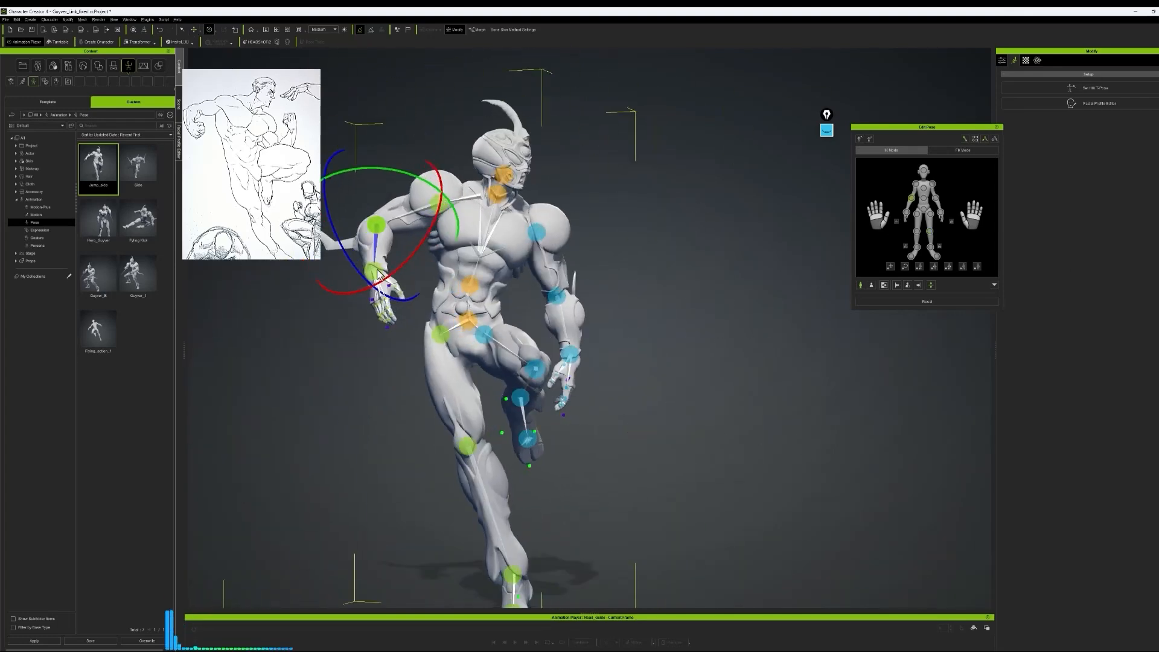
key(ctrl+z)
click(373, 277)
right_drag(368, 290, 280, 361)
right_drag(400, 249, 715, 233)
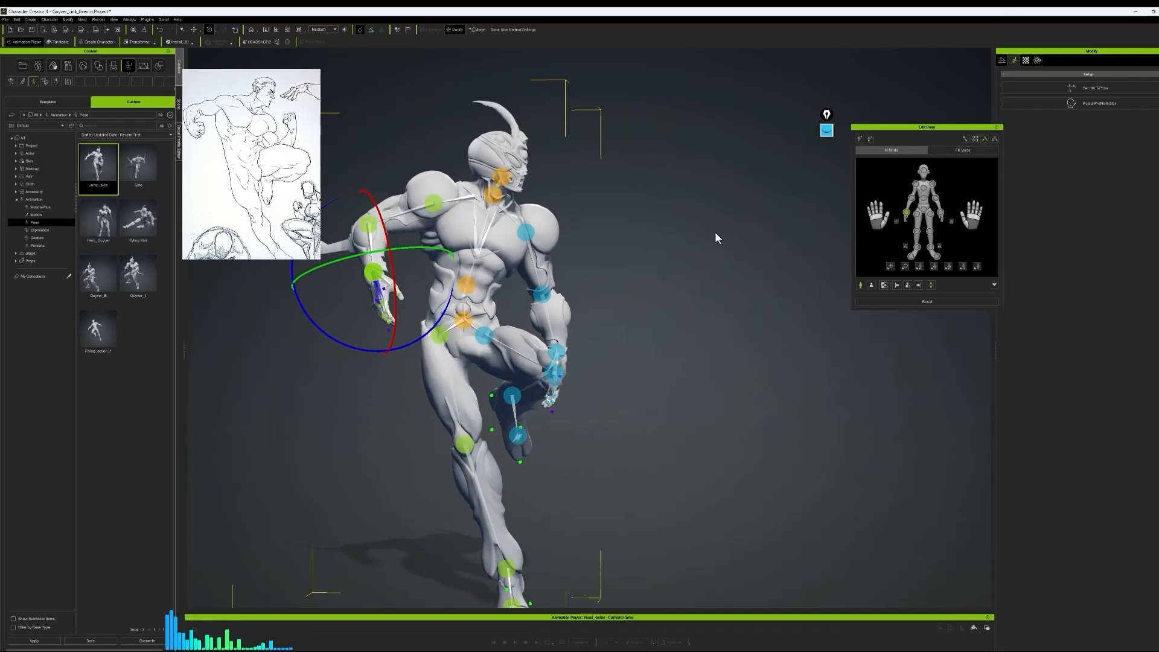
- Rotate the right shoulder and upper arm to pull the bent elbow back behind the torso
click(108, 643)
click(592, 366)
click(541, 348)
right_drag(579, 272, 809, 470)
click(326, 357)
right_drag(307, 338, 98, 117)
drag(319, 268, 324, 278)
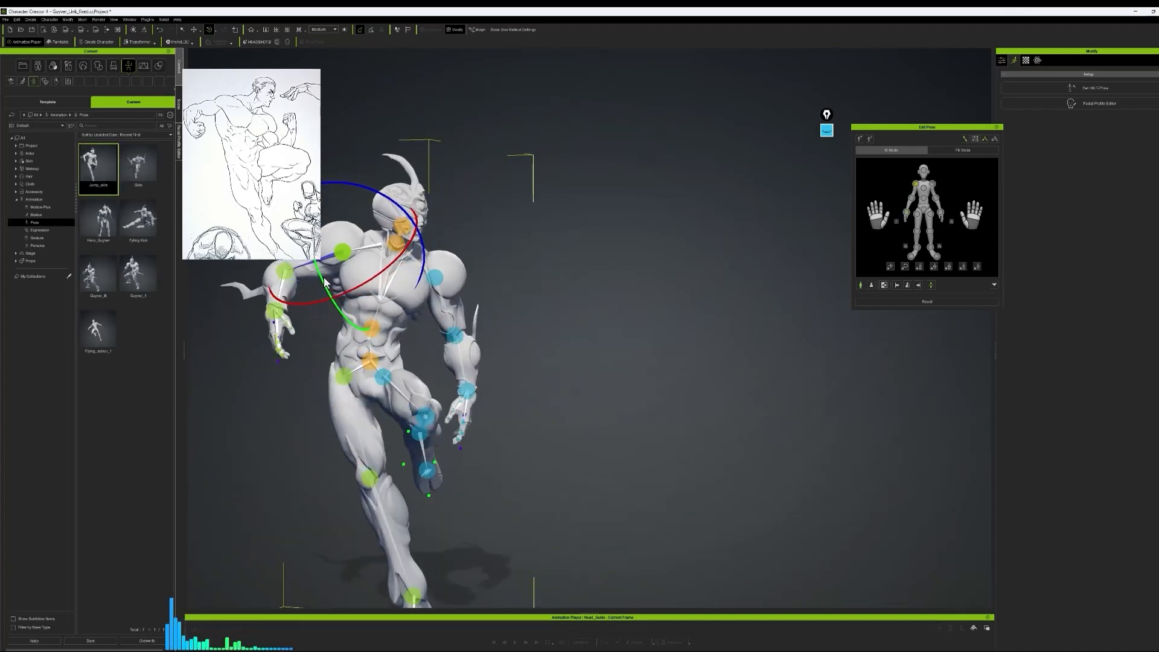
right_drag(325, 281, 382, 264)
right_drag(308, 285, 314, 362)
- Open the template hand gestures and apply the clenched-fist gesture to the figure's right hand
click(48, 101)
scroll(110, 175, up, 2)
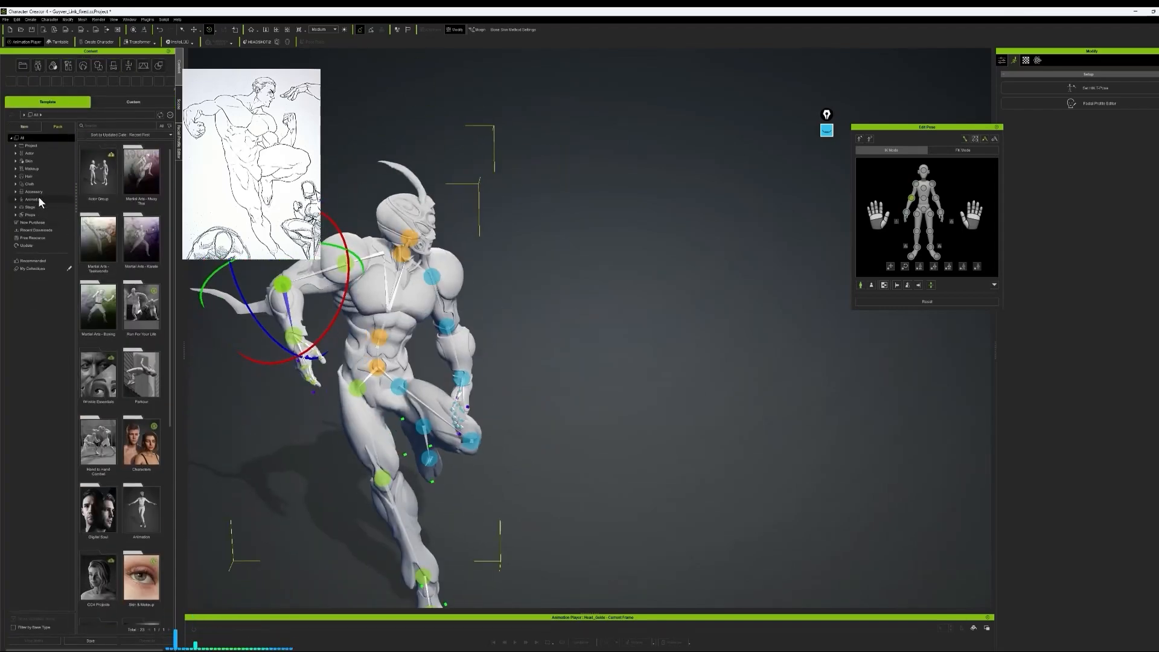
click(35, 195)
click(25, 124)
double_click(98, 278)
mouse_move(544, 314)
right_down()
mouse_move(803, 305)
mouse_move(532, 314)
right_up()
double_click(100, 172)
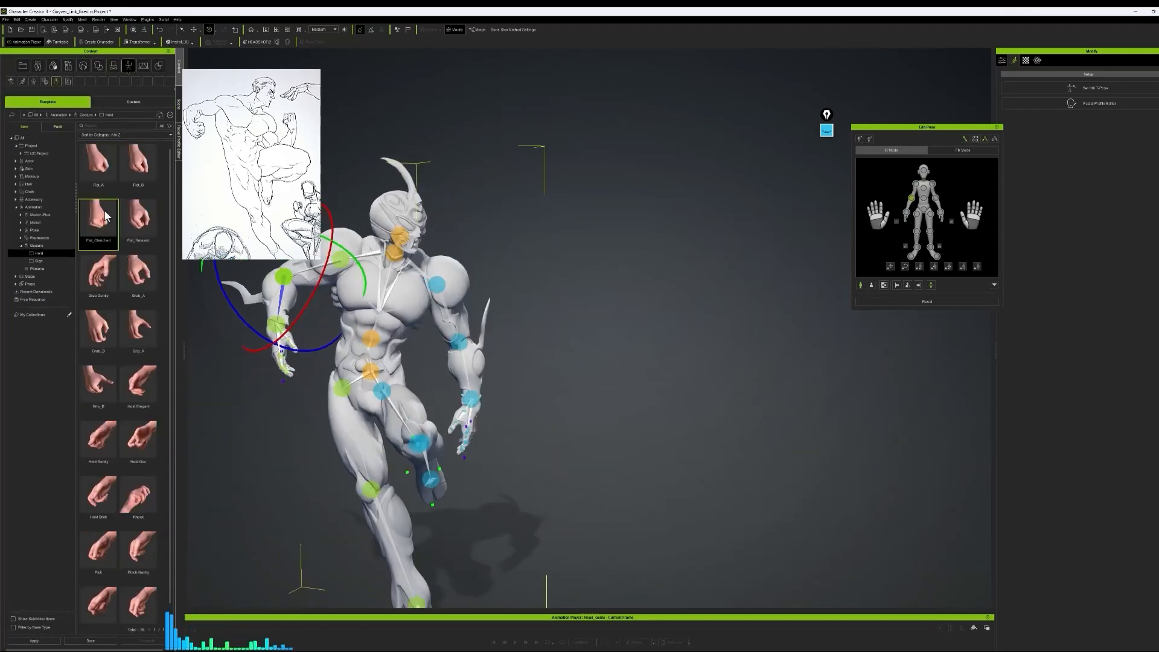
- Raise the left knee to about hip height in front of the body
click(628, 350)
right_drag(628, 350, 469, 337)
key(e)
click(194, 29)
right_drag(622, 241, 640, 314)
drag(498, 290, 531, 266)
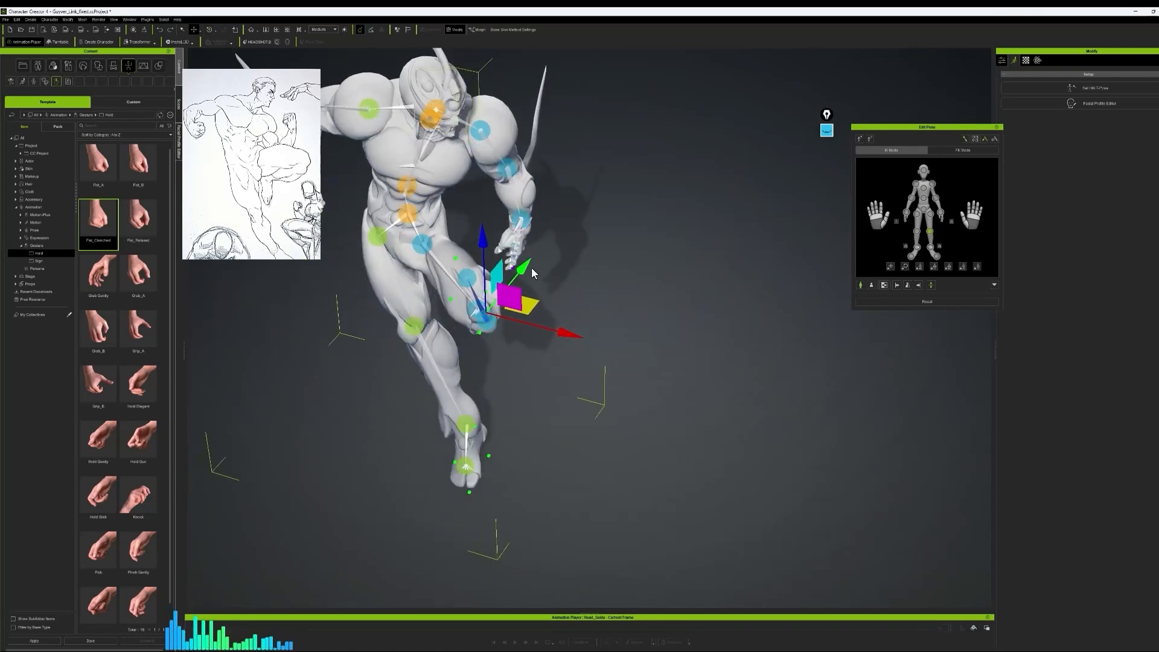
right_drag(628, 284, 543, 247)
- Shift the chest control to adjust the lean of the upper torso
click(923, 198)
click(923, 188)
drag(537, 163, 546, 164)
right_drag(579, 254, 736, 242)
right_drag(724, 283, 623, 303)
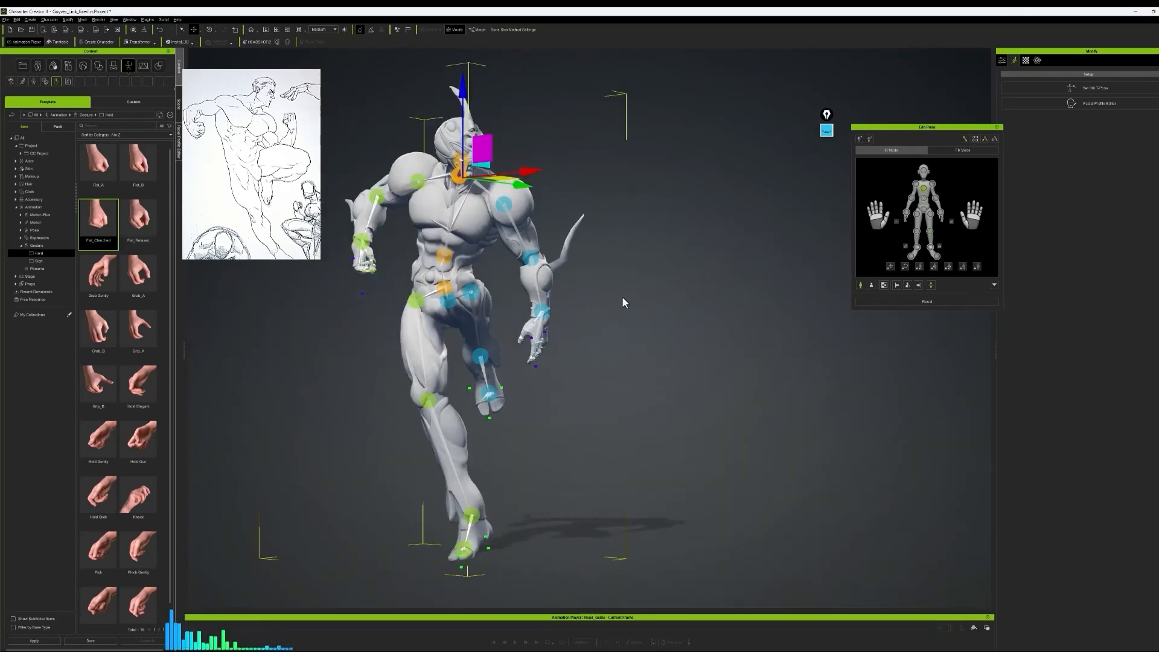
- Reposition the left lower leg so the foot hangs beneath the raised knee
click(480, 355)
drag(556, 358, 546, 358)
right_drag(628, 344, 546, 285)
scroll(545, 286, up, 2)
- Rotate the head to look past the raised knee and turn the right fist at the wrist
click(460, 168)
right_drag(603, 242, 616, 187)
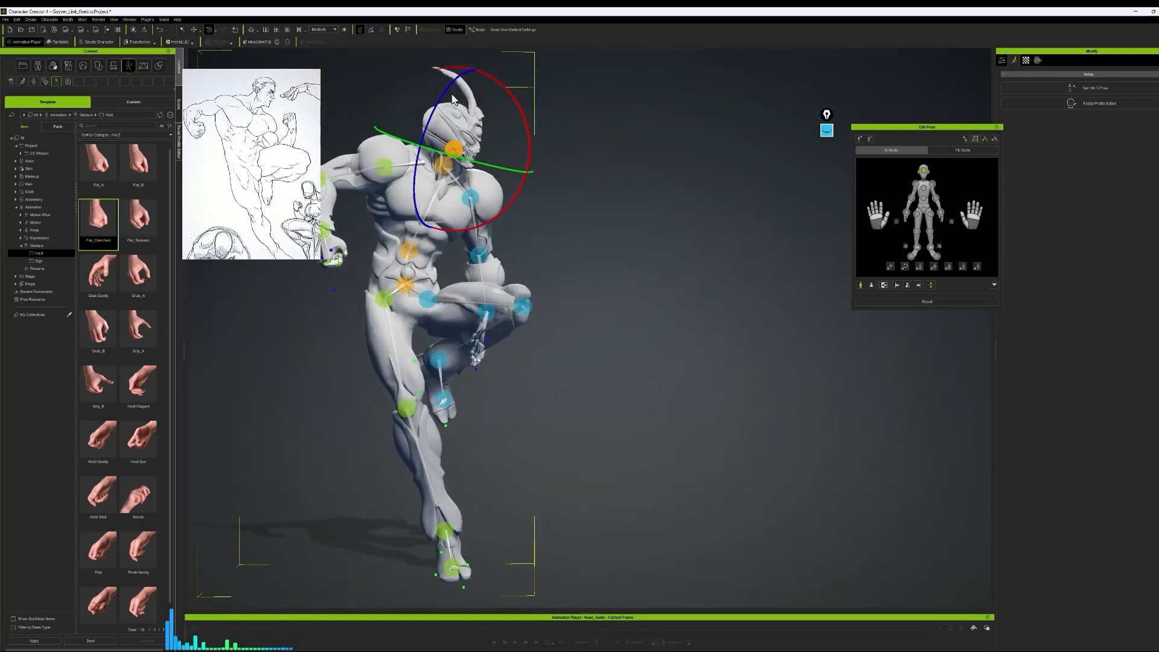
right_drag(451, 97, 440, 203)
scroll(670, 214, up, 2)
scroll(439, 202, up, 1)
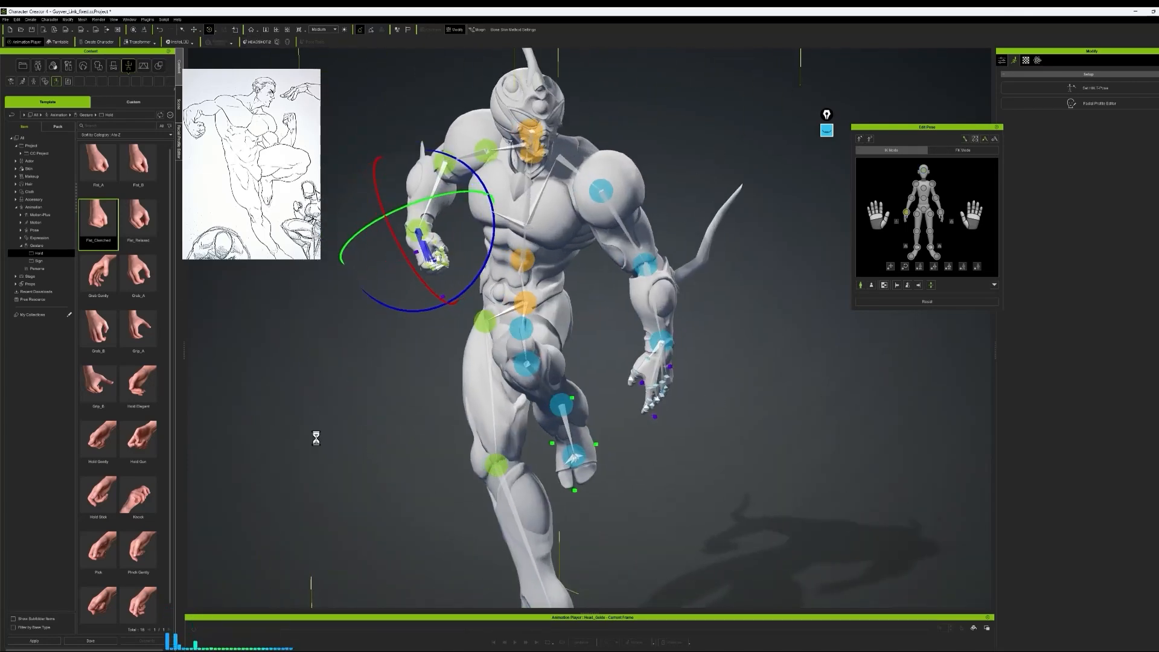
right_drag(316, 438, 347, 386)
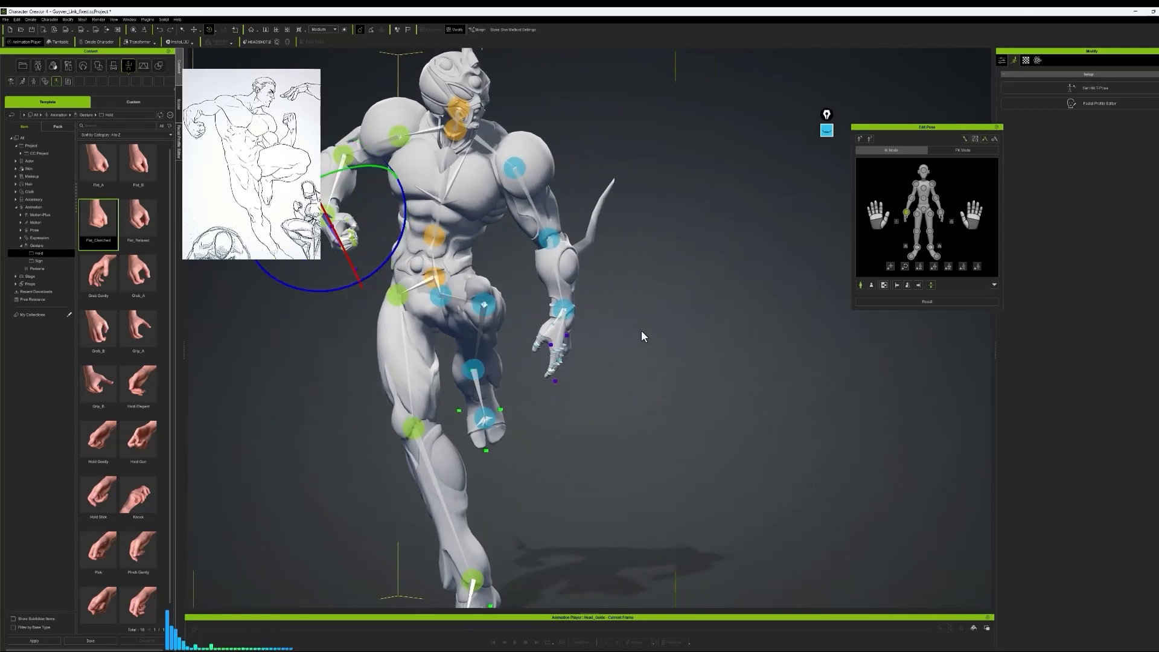
- Fine-tune the raised left knee's position relative to the hips to match the sketch
right_drag(641, 331, 505, 462)
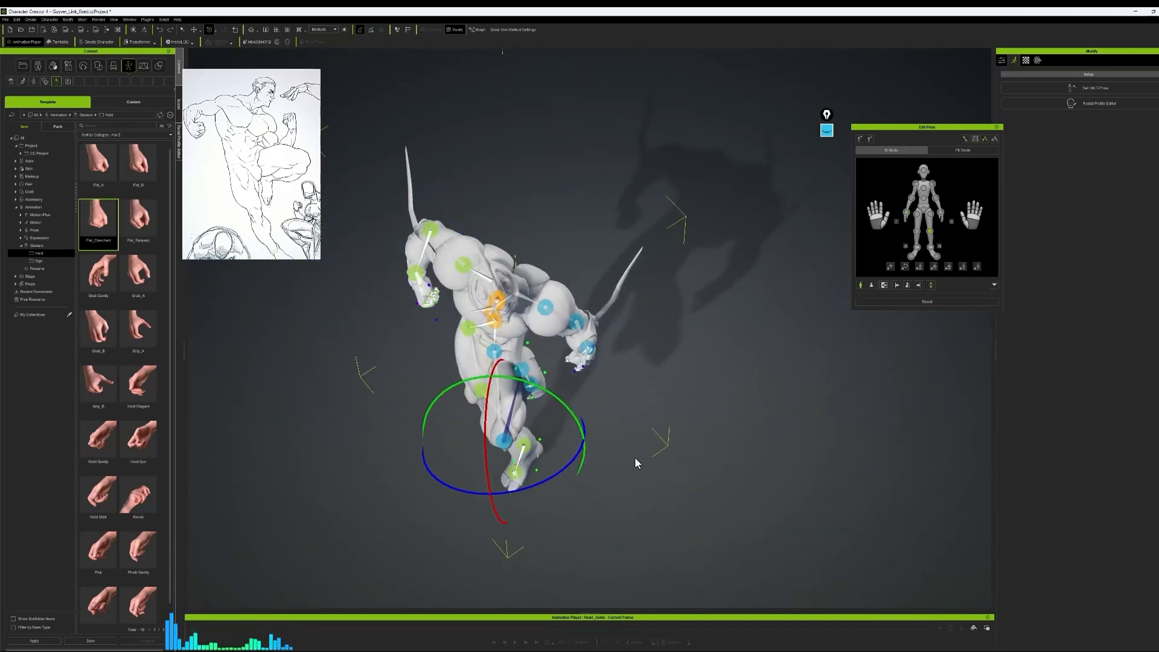
key(w)
right_drag(635, 457, 763, 306)
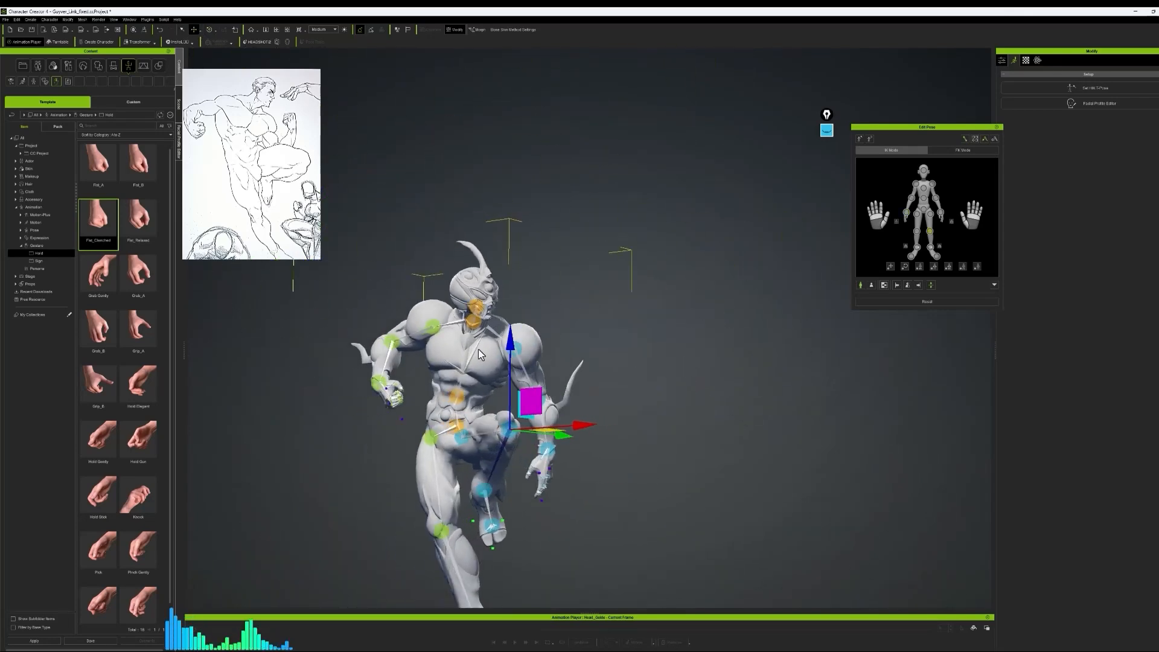
right_drag(478, 354, 454, 350)
click(130, 20)
mouse_move(114, 20)
click(130, 45)
scroll(749, 340, down, 5)
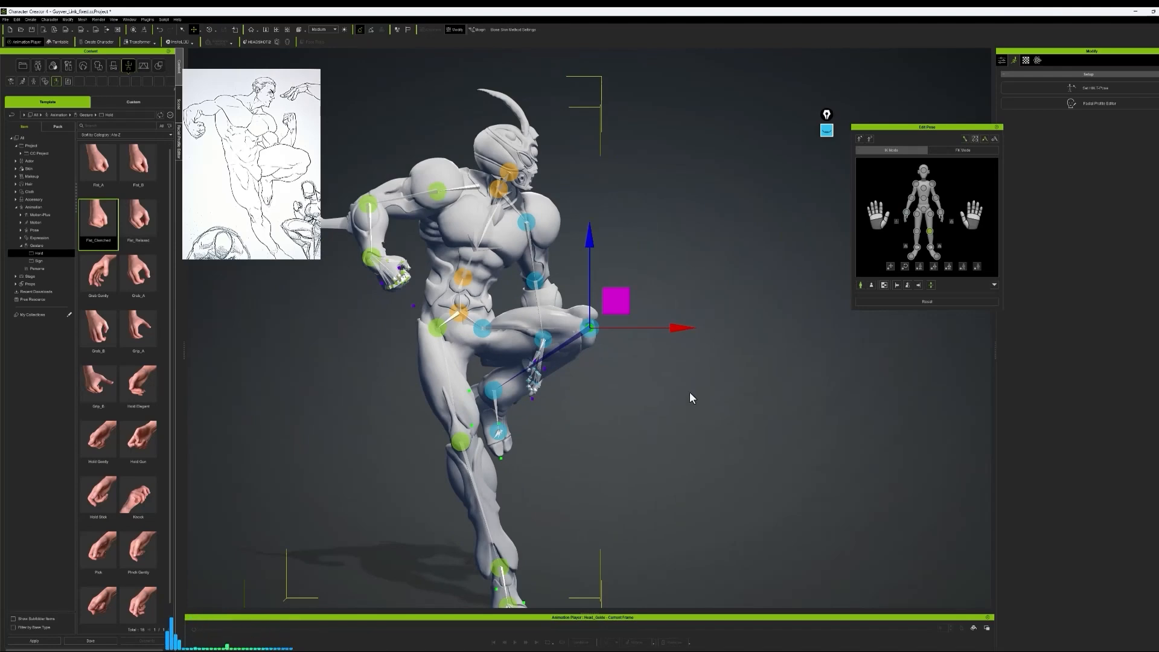
- Bend the left elbow to bring the forearm up in front of the torso
right_drag(691, 397, 683, 460)
click(381, 188)
right_drag(694, 259, 727, 465)
click(531, 362)
click(535, 538)
click(592, 262)
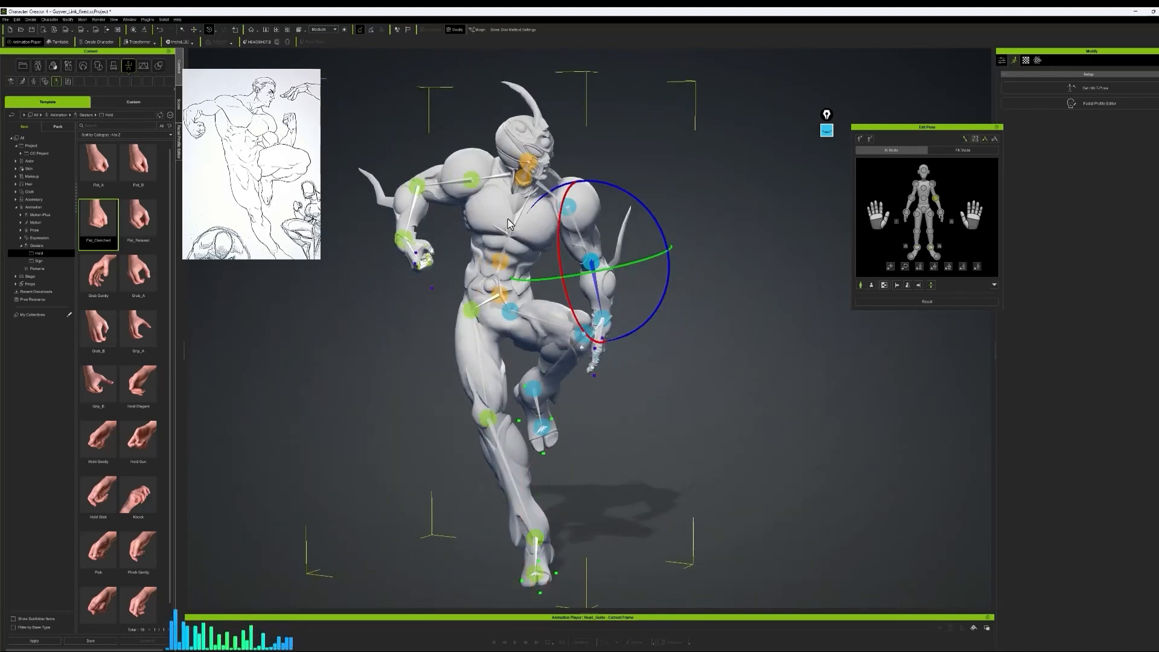
right_drag(608, 296, 893, 417)
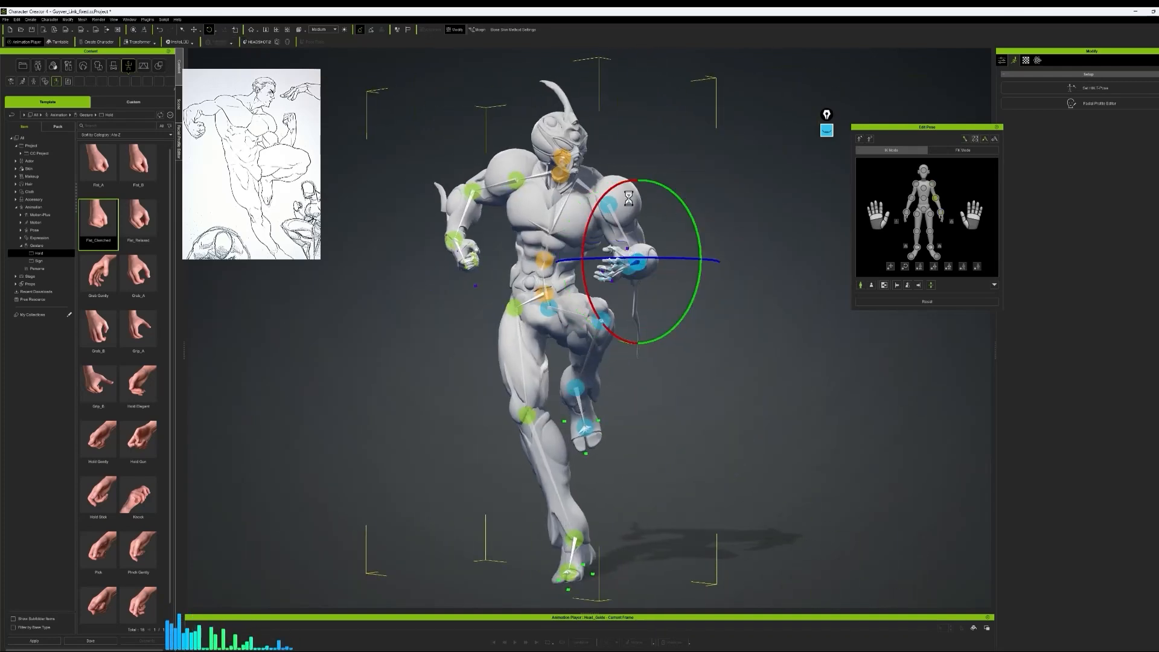
right_drag(628, 199, 749, 310)
- Move the left elbow away from the body so the forearm reaches outward
click(963, 151)
right_drag(779, 374, 694, 302)
click(891, 150)
right_drag(604, 326, 221, 408)
right_drag(620, 276, 645, 201)
mouse_move(692, 266)
right_down()
mouse_move(745, 278)
mouse_move(326, 383)
mouse_move(819, 425)
mouse_move(700, 244)
right_up()
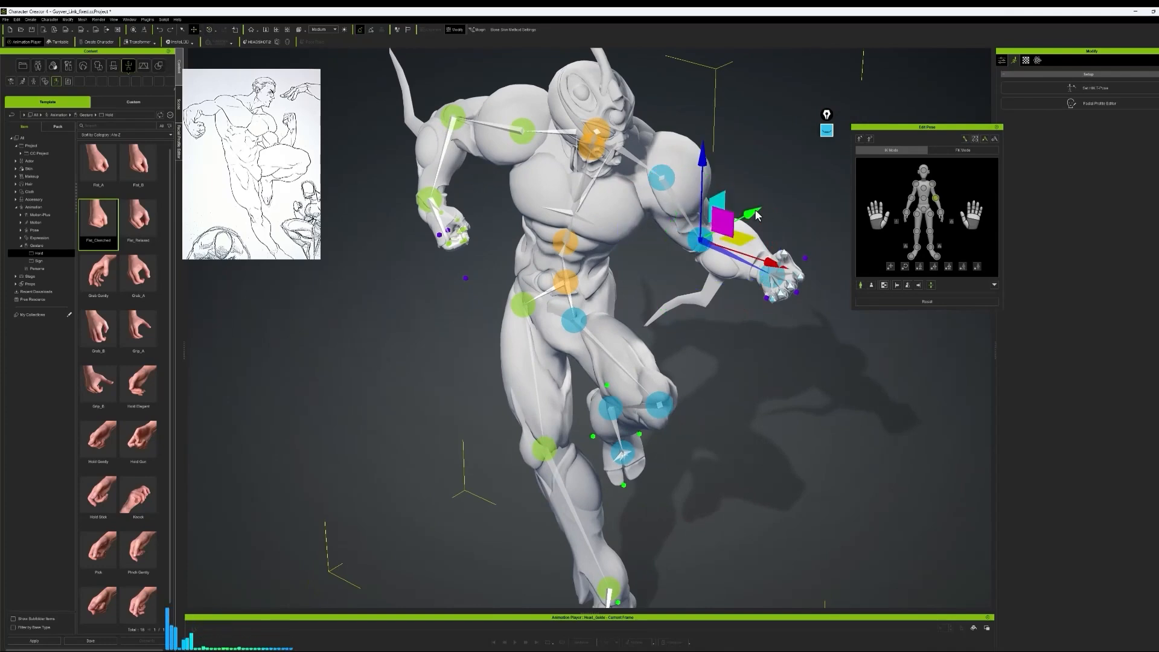
- Reposition the left arm so the forearm extends forward above the raised knee
right_drag(757, 215, 212, 70)
right_drag(668, 253, 645, 216)
right_drag(654, 172, 684, 205)
right_drag(690, 307, 676, 195)
key(w)
- Apply the Claw hand gesture to the left hand only
scroll(138, 425, down, 3)
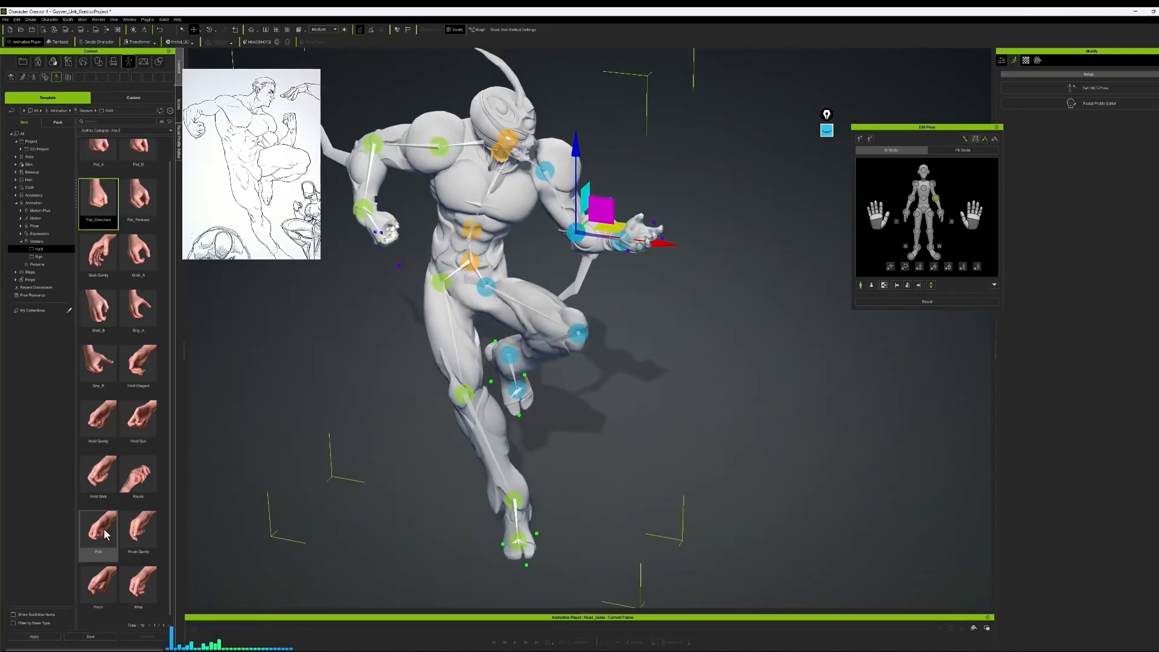
scroll(138, 301, up, 3)
click(12, 115)
scroll(101, 462, down, 8)
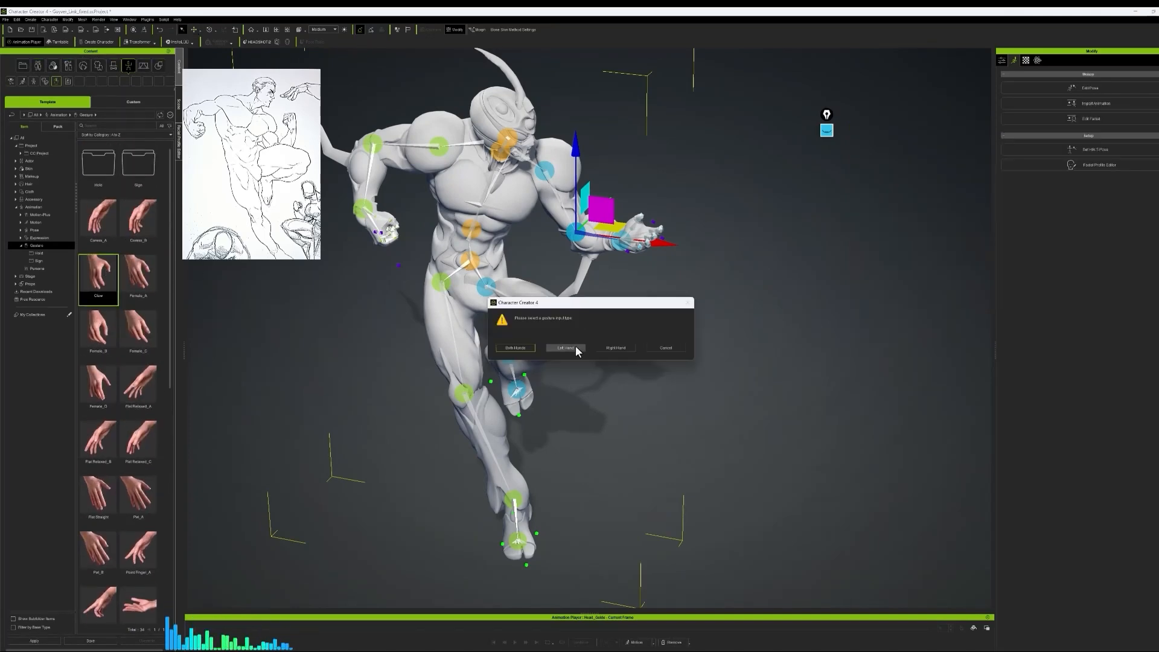
click(575, 345)
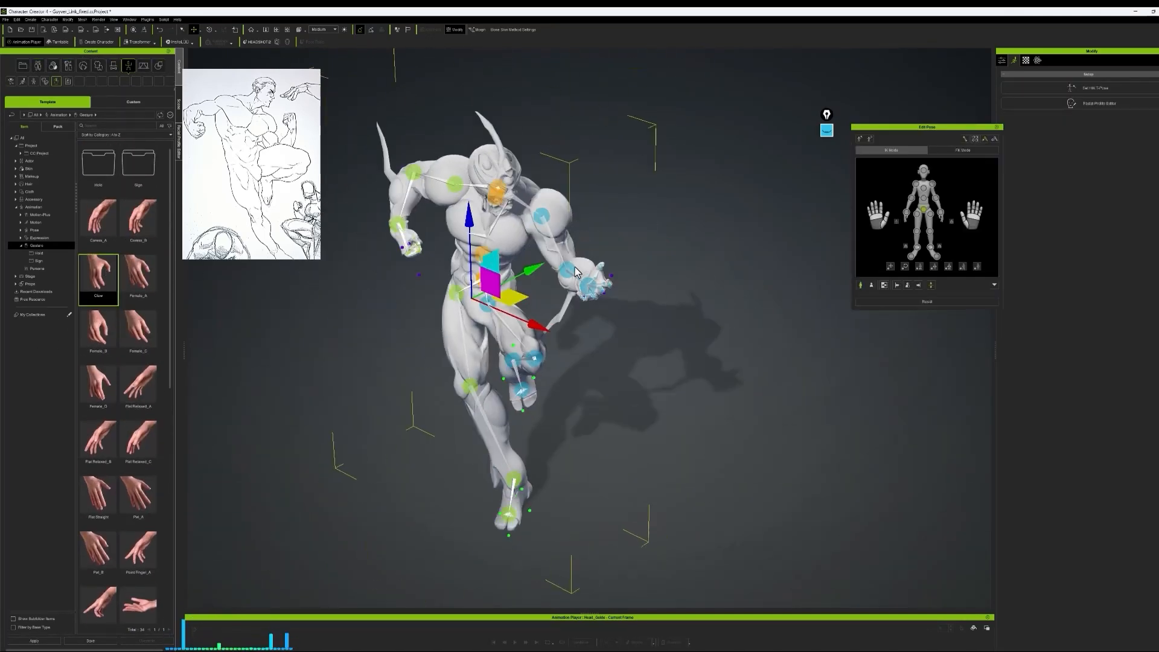
- Rotate the left forearm at the elbow to turn the clawed hand
right_drag(663, 401, 280, 279)
scroll(386, 285, up, 5)
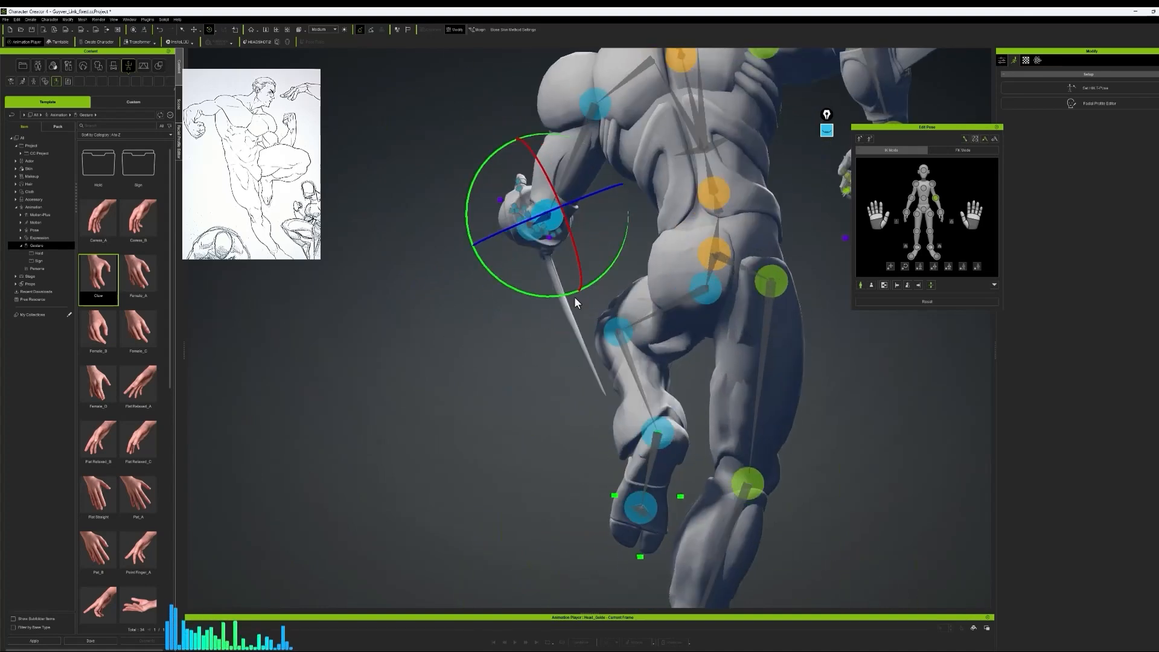
drag(574, 297, 538, 297)
right_drag(538, 297, 866, 382)
- Rotate the left upper arm at the shoulder to swing the open hand out from the body
drag(546, 89, 595, 142)
right_drag(595, 142, 762, 241)
scroll(761, 242, down, 5)
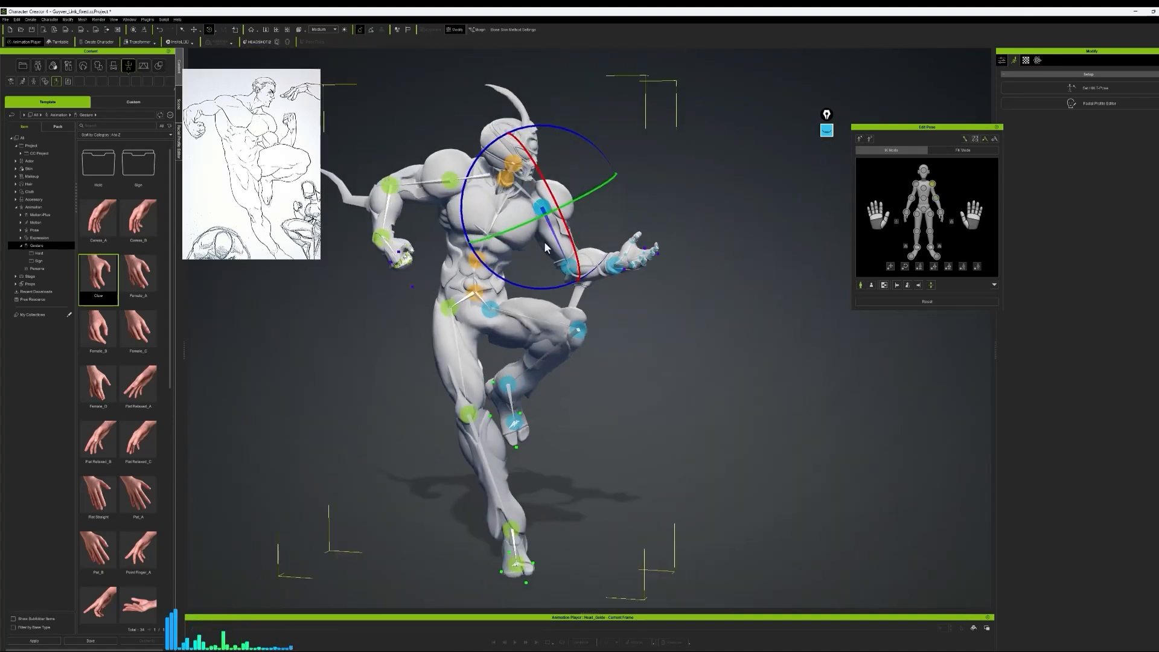
drag(544, 242, 562, 265)
right_drag(562, 266, 766, 307)
click(580, 258)
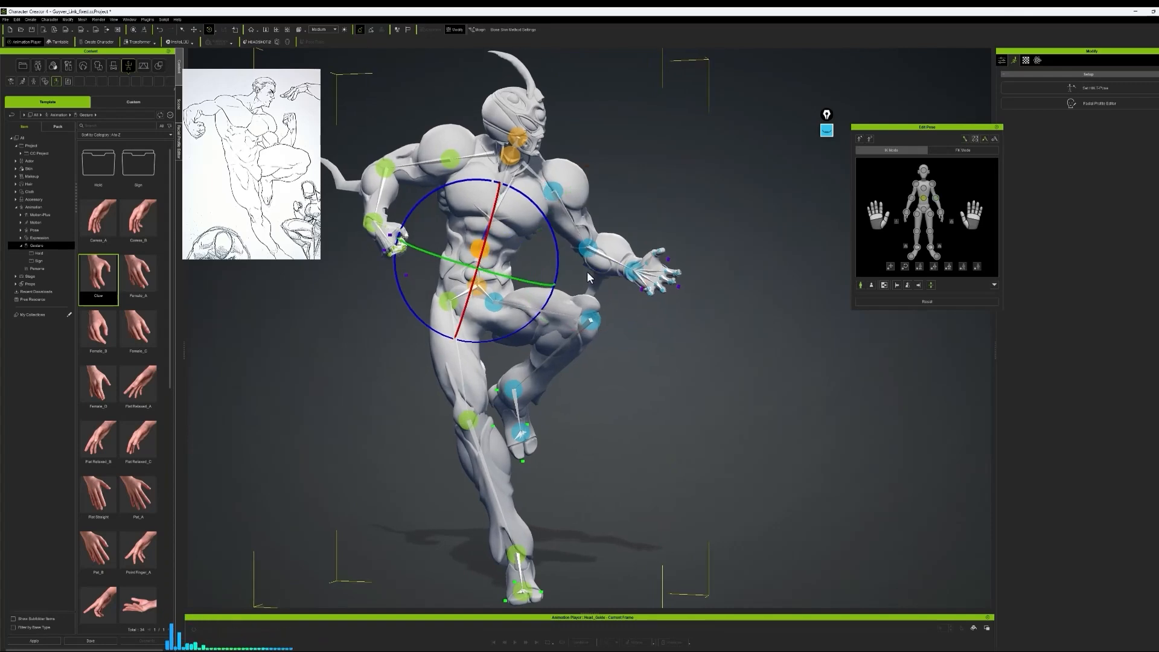
- Twist the torso at the waist and adjust the head's rotation with the head bone in FK mode
right_drag(588, 275, 530, 275)
drag(540, 288, 581, 292)
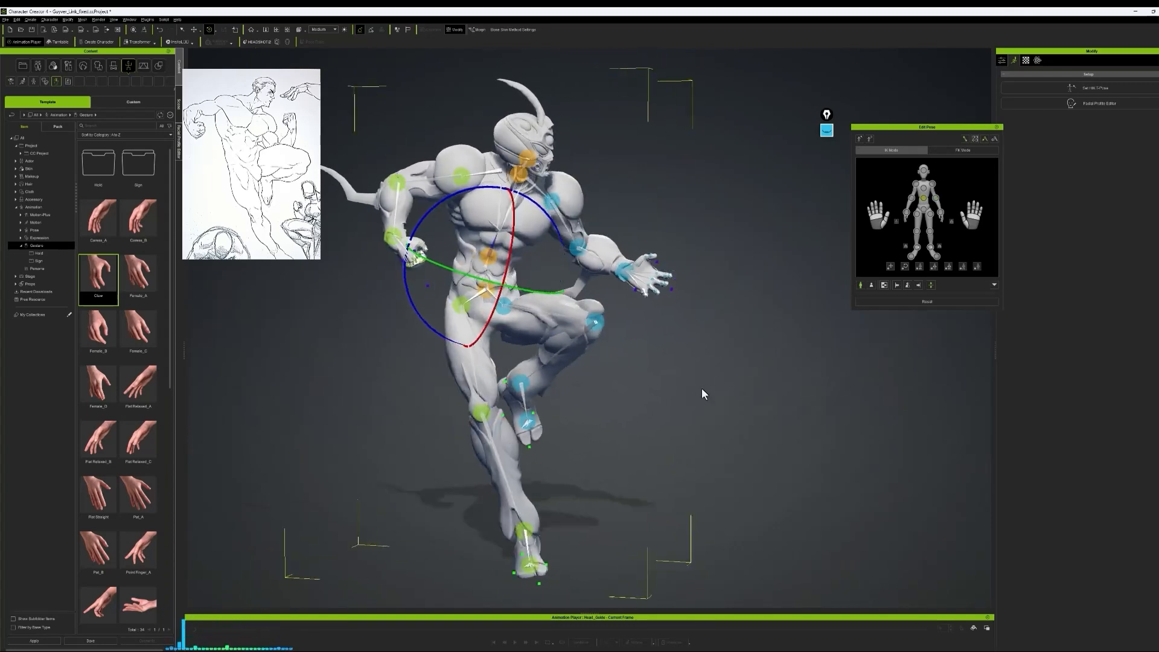
scroll(701, 388, up, 2)
right_drag(701, 388, 727, 408)
scroll(725, 414, up, 2)
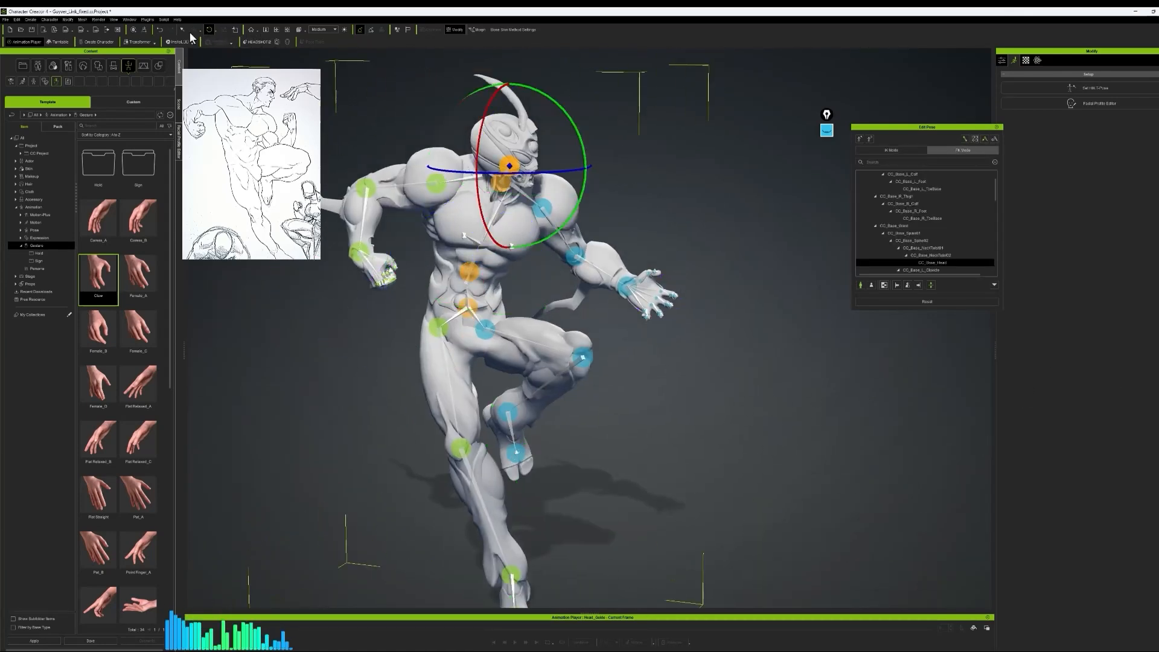
click(891, 151)
right_drag(543, 190, 592, 146)
right_drag(700, 297, 507, 447)
- Shift the right knee slightly to refine the standing leg and show the custom pose library
scroll(755, 304, down, 4)
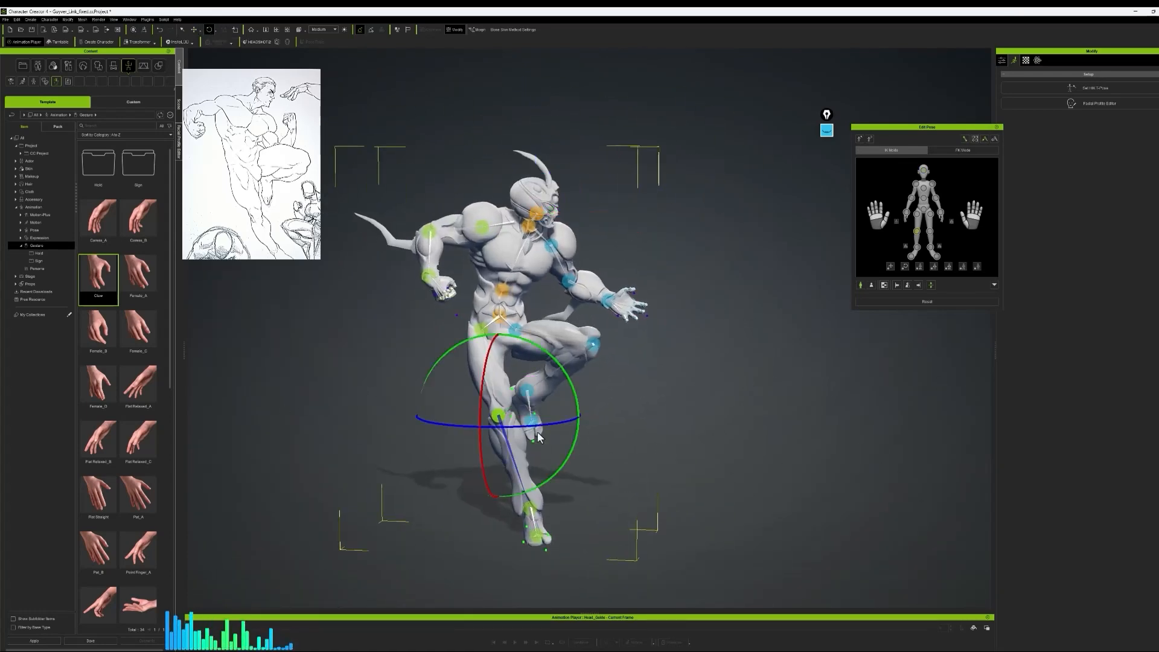
key(w)
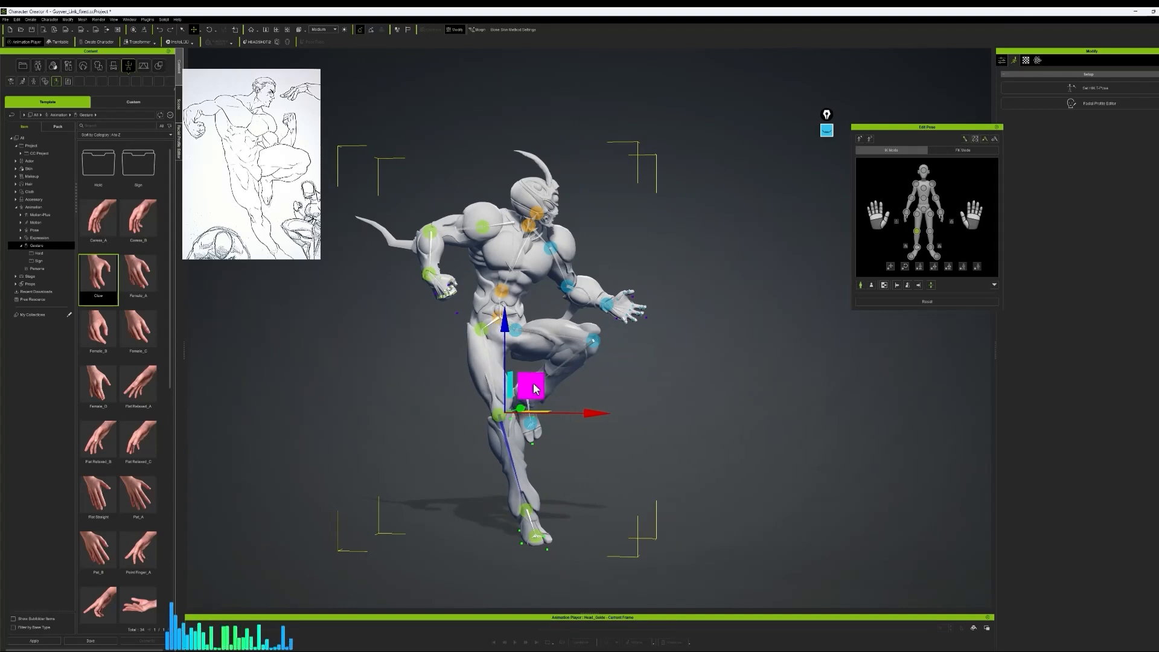
drag(534, 388, 529, 390)
right_drag(634, 372, 698, 393)
scroll(726, 414, up, 2)
scroll(726, 414, down, 3)
click(34, 81)
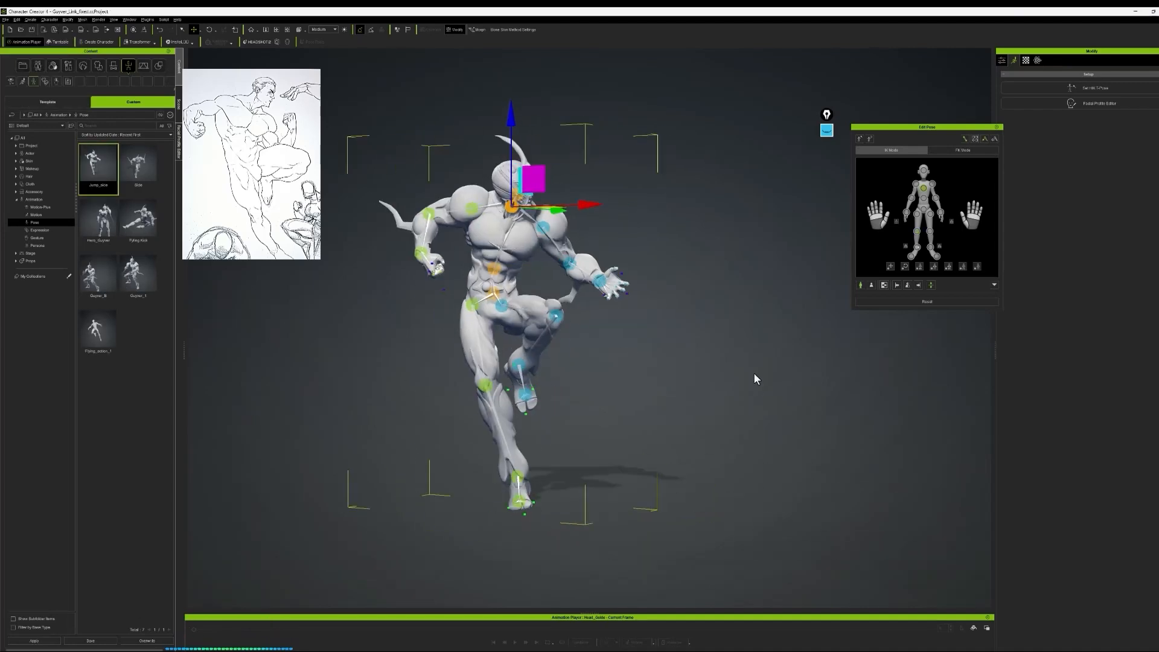
- Rotate the abdomen control to refine the twist and lean of the upper body
right_drag(753, 374, 731, 385)
scroll(732, 386, up, 2)
click(209, 30)
drag(545, 293, 541, 309)
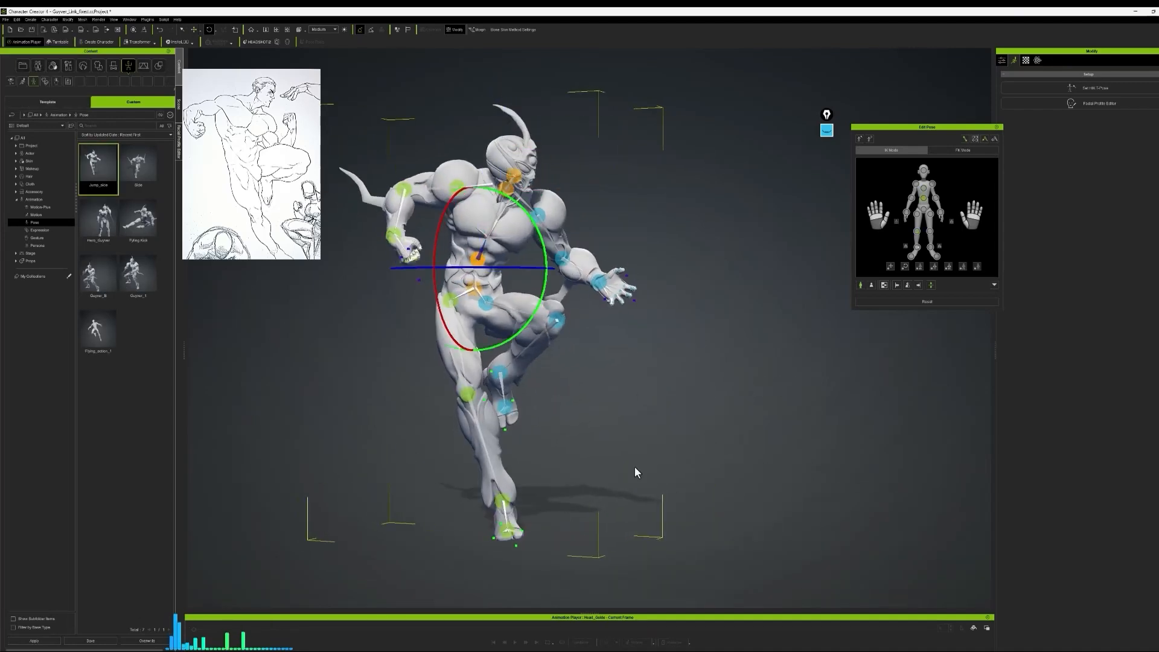
mouse_move(638, 465)
right_down()
mouse_move(752, 462)
mouse_move(648, 470)
right_up()
right_drag(680, 360, 695, 363)
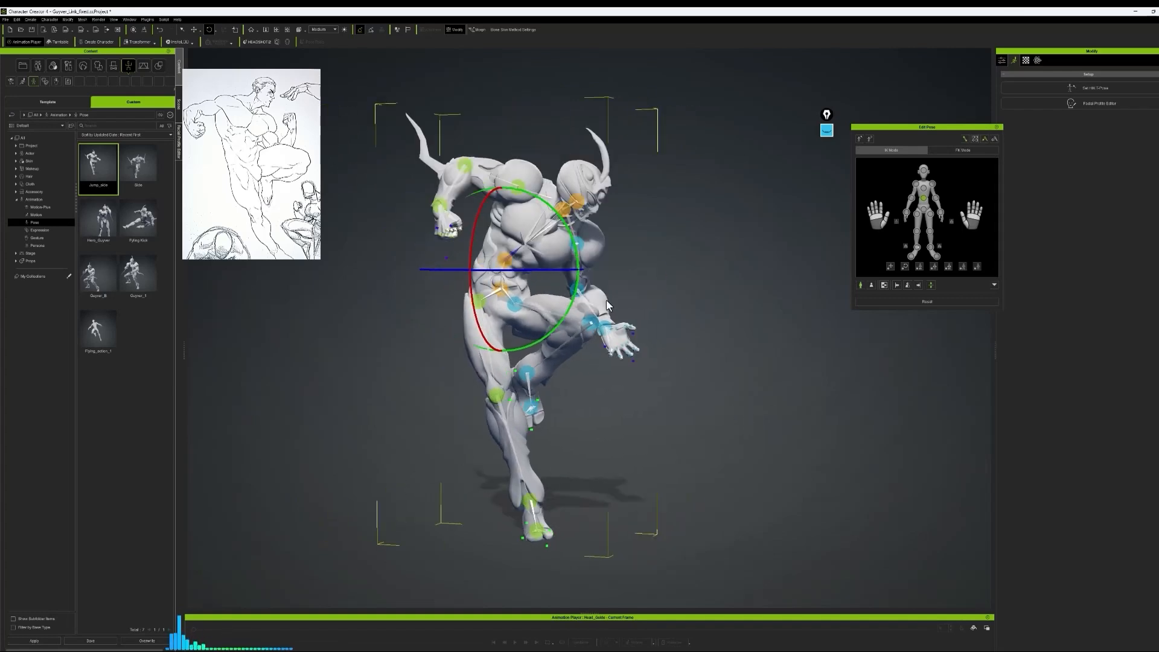
drag(562, 241, 548, 248)
right_drag(682, 360, 708, 356)
scroll(680, 347, up, 5)
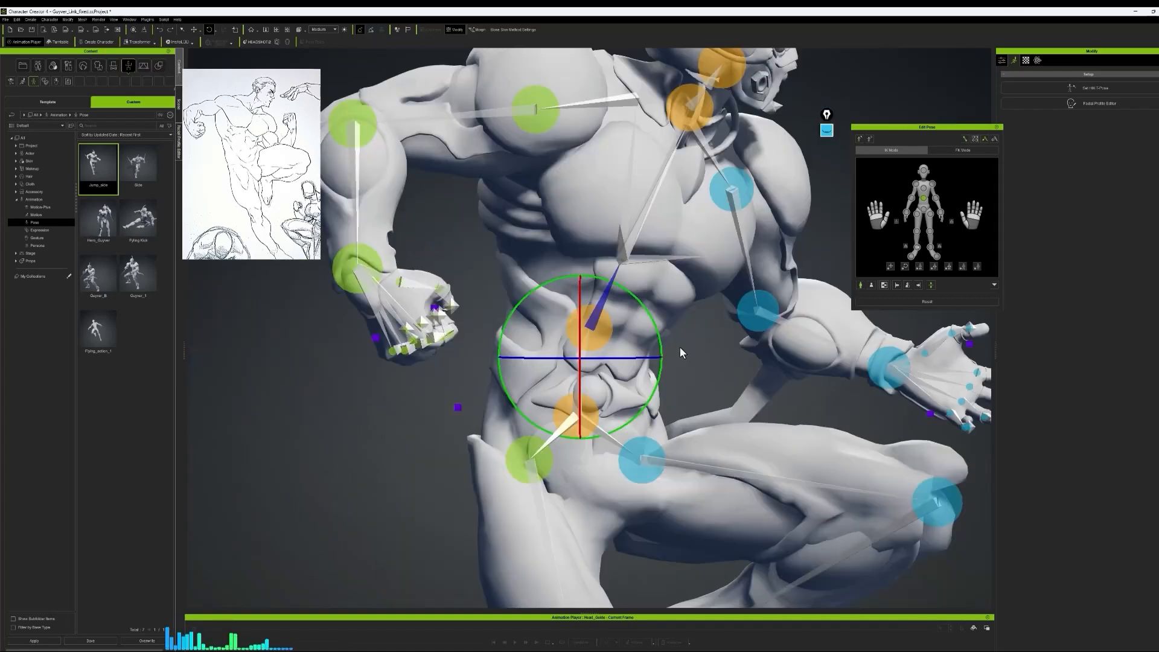
scroll(653, 335, down, 4)
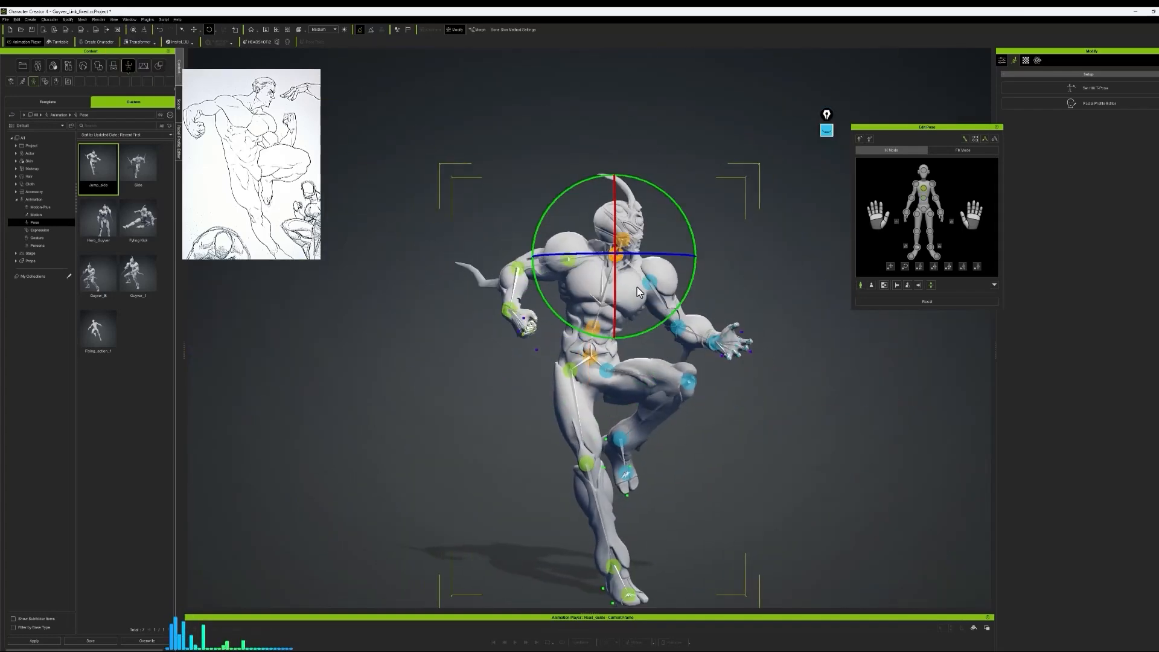
- Try to bend the torso further forward with the lower spine bone in FK mode from a side view
click(179, 86)
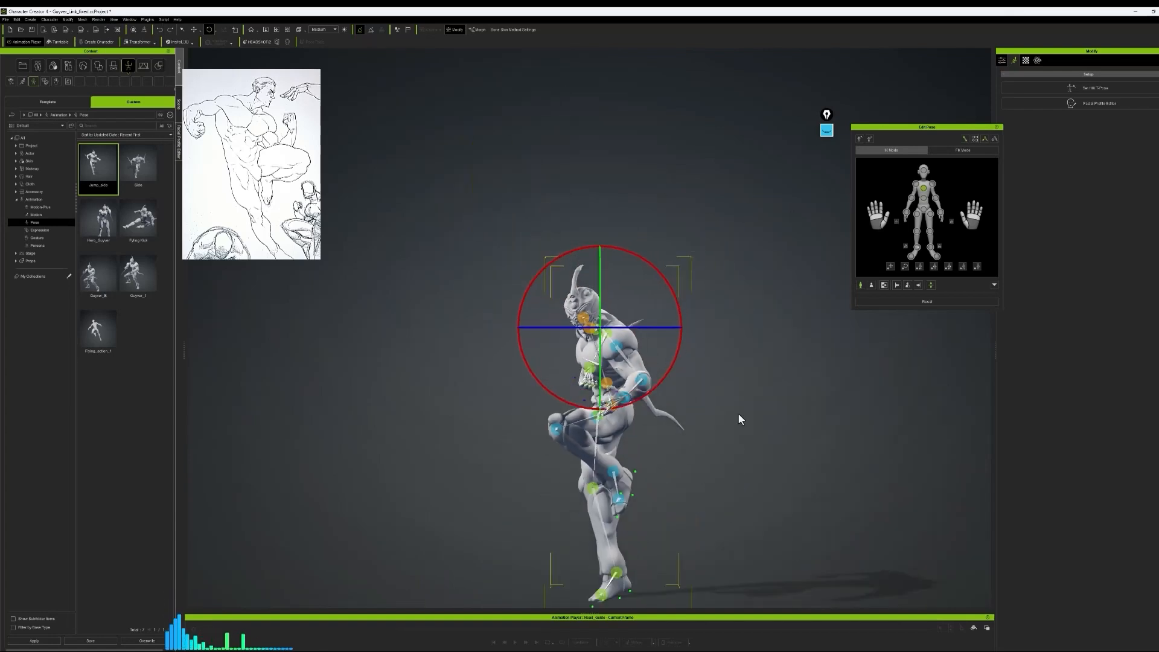
middle_drag(738, 414, 706, 357)
scroll(706, 357, up, 2)
click(571, 315)
click(963, 151)
drag(523, 249, 511, 255)
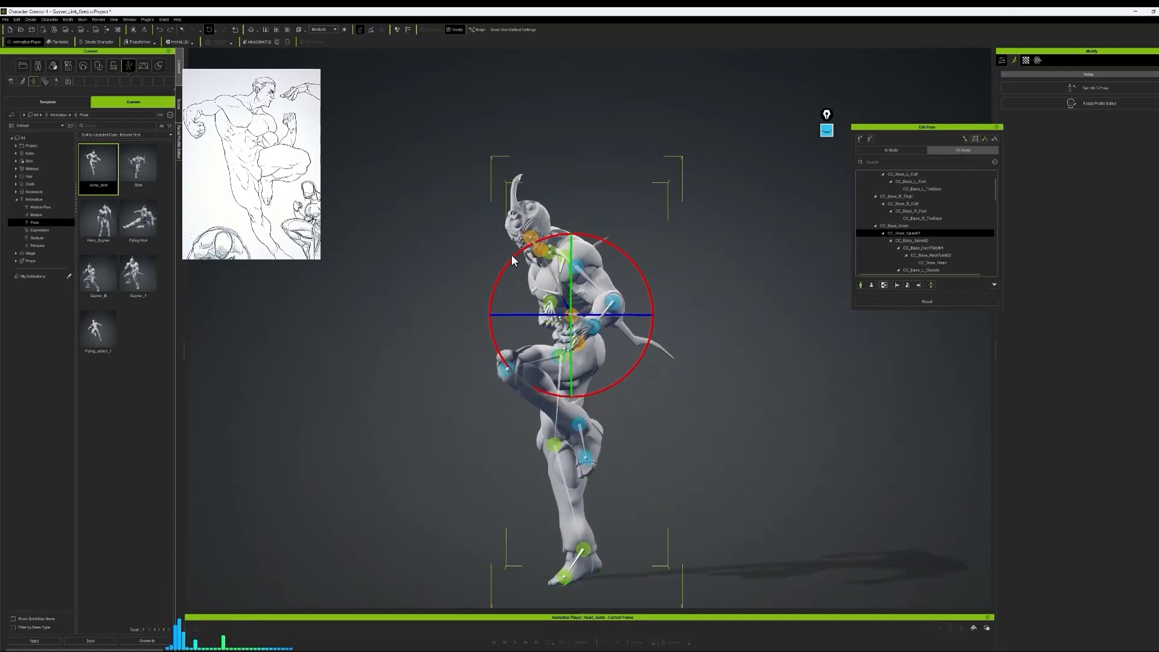
click(892, 150)
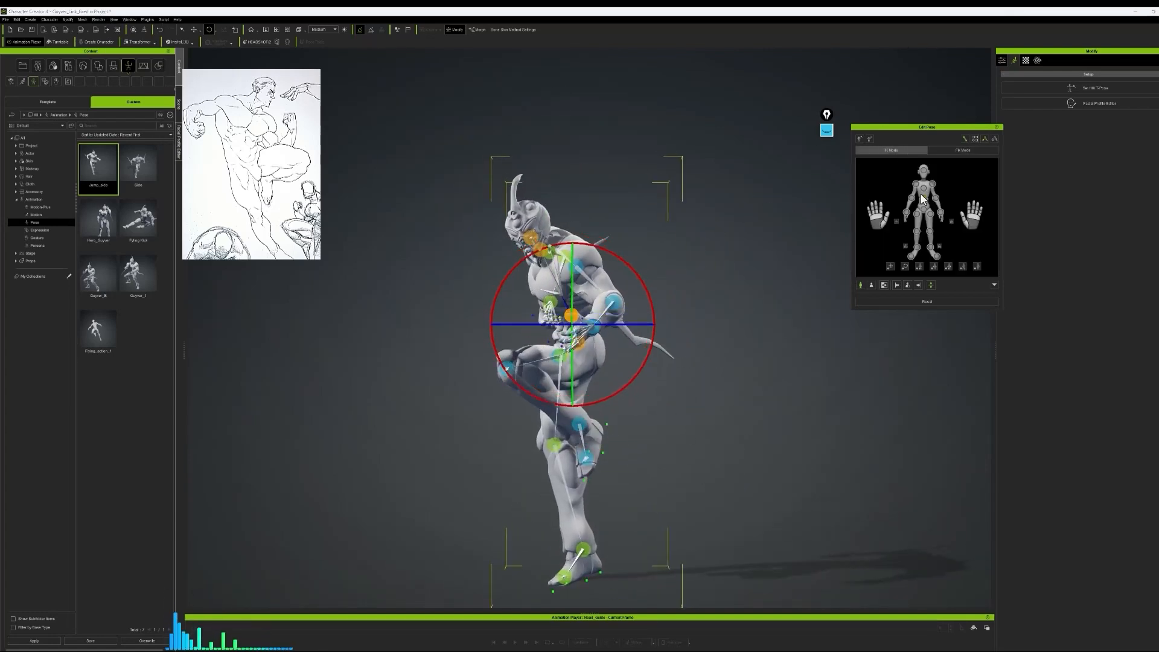
key(ctrl+z)
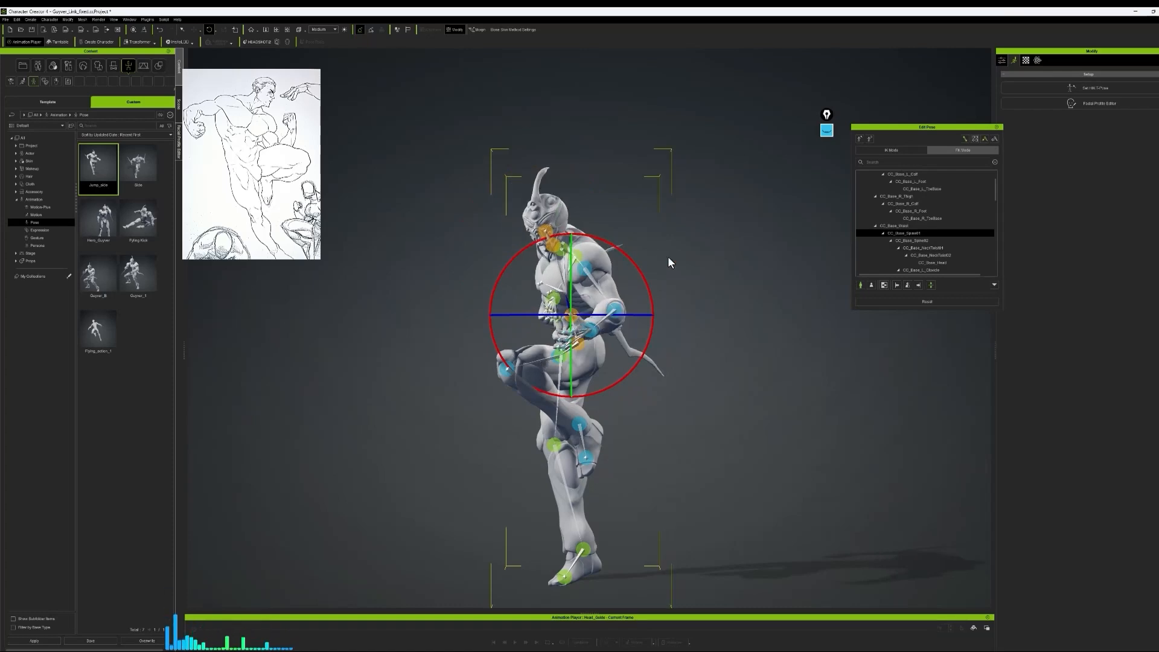
- Reposition the left elbow away from the torso, checking it from behind
key(f)
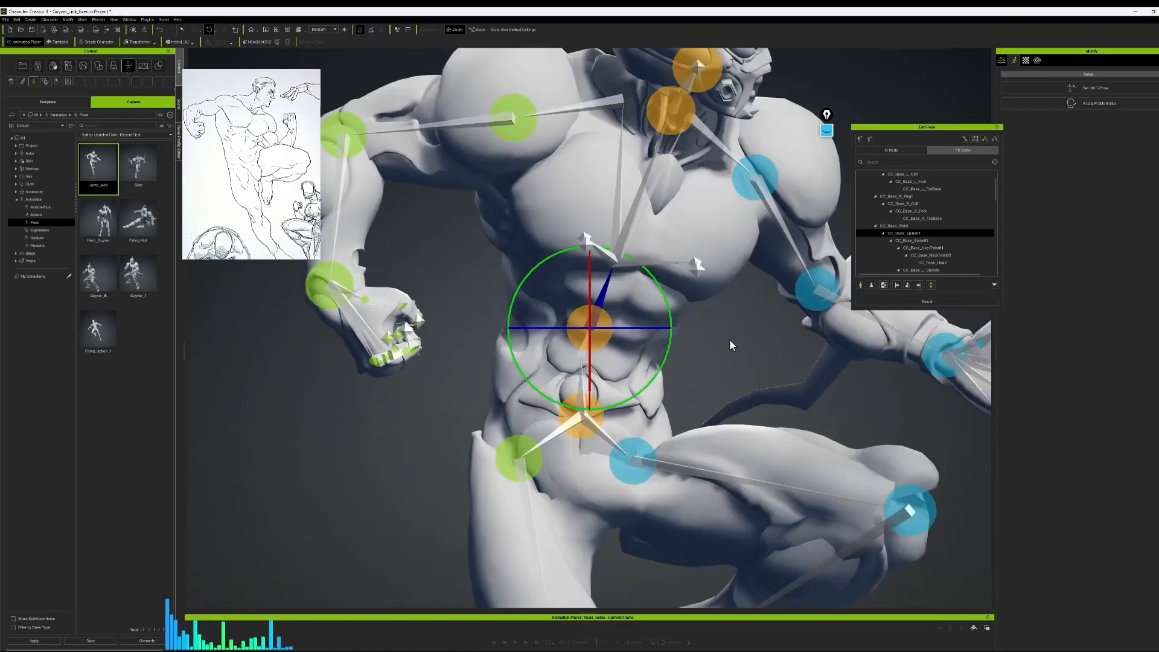
scroll(729, 338, down, 5)
click(171, 103)
scroll(612, 255, up, 3)
click(602, 233)
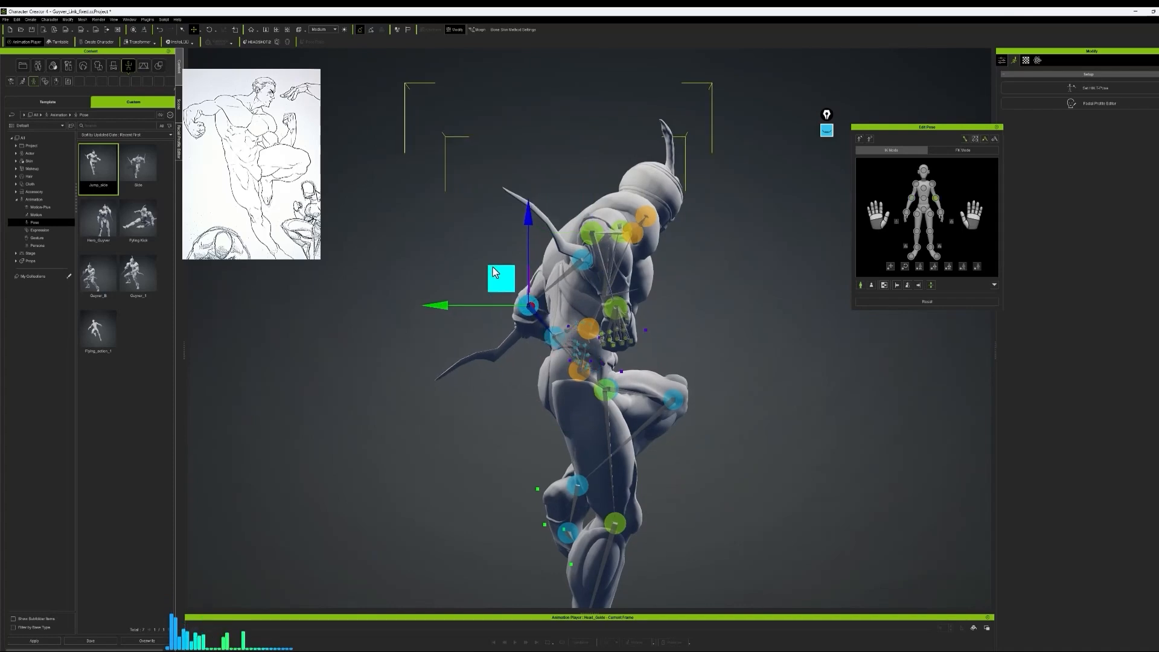
right_drag(495, 272, 688, 400)
- Rotate the left forearm at the elbow so the open hand spreads outward beyond the raised knee
scroll(711, 437, down, 2)
middle_drag(708, 466, 690, 440)
click(471, 522)
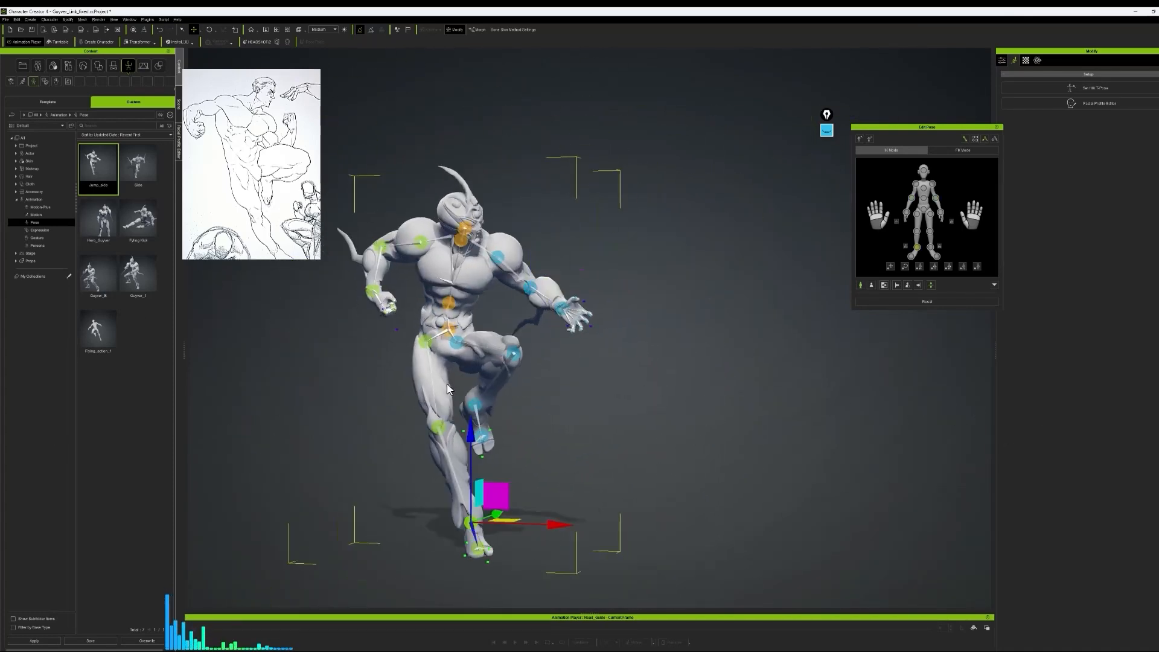
mouse_move(646, 448)
right_down()
mouse_move(573, 445)
mouse_move(638, 453)
right_up()
right_drag(767, 426, 718, 435)
scroll(670, 401, up, 4)
middle_drag(664, 398, 727, 504)
right_drag(727, 504, 712, 471)
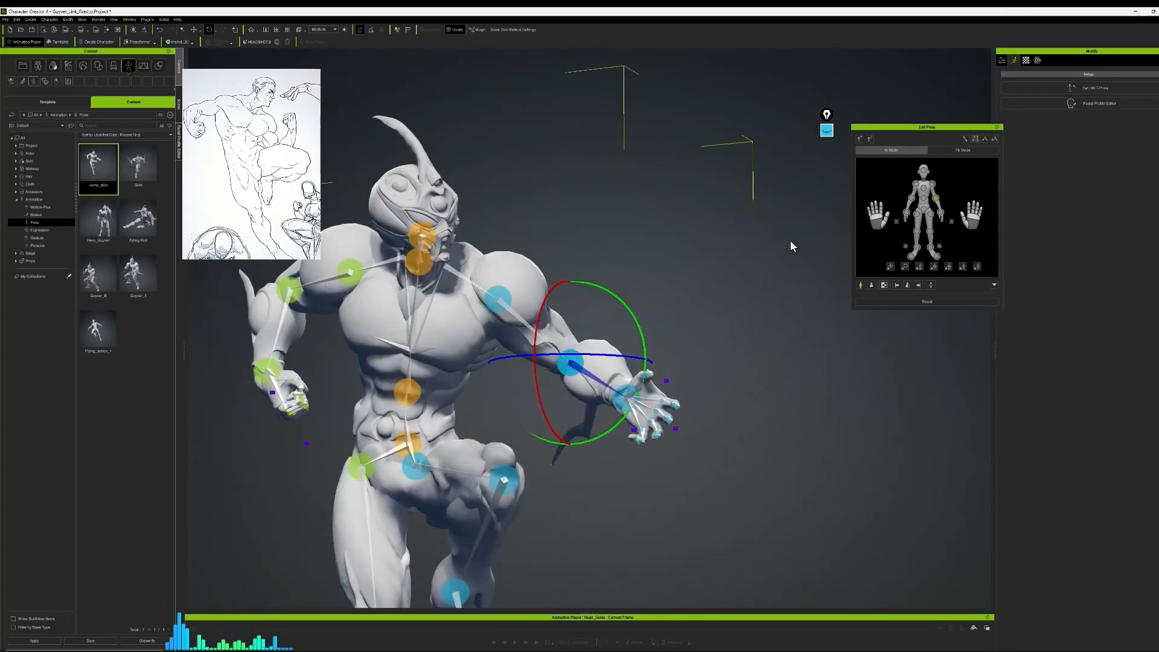
right_drag(740, 300, 699, 293)
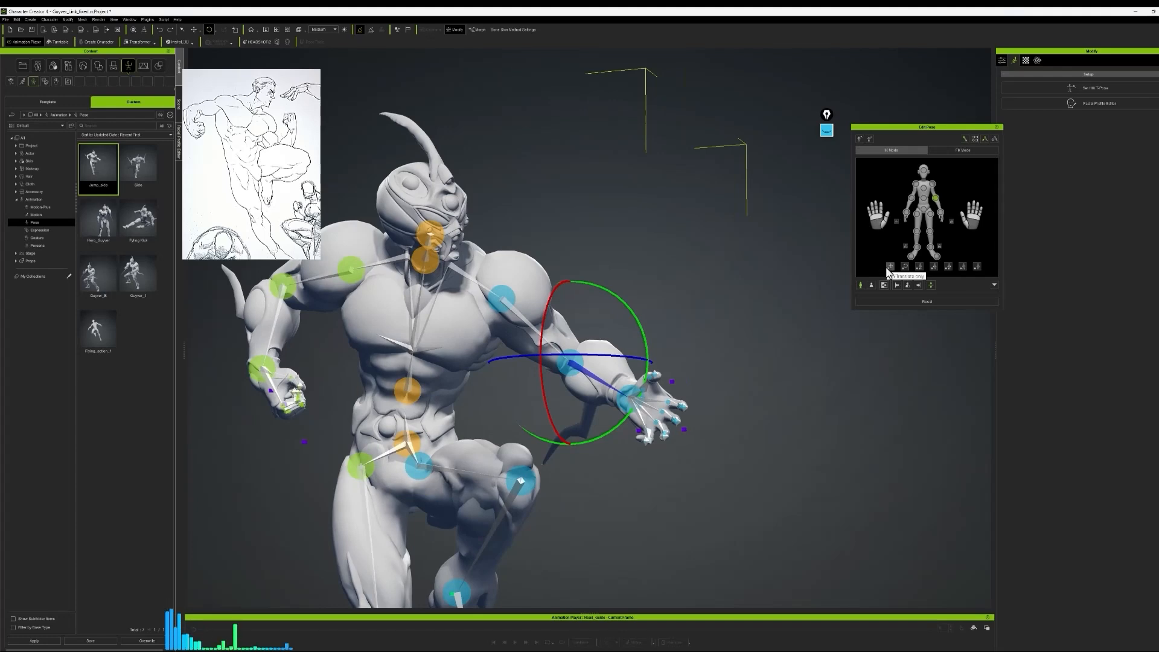
- Finish editing the pose and save the project
scroll(770, 392, down, 4)
right_drag(763, 399, 856, 431)
scroll(856, 431, down, 1)
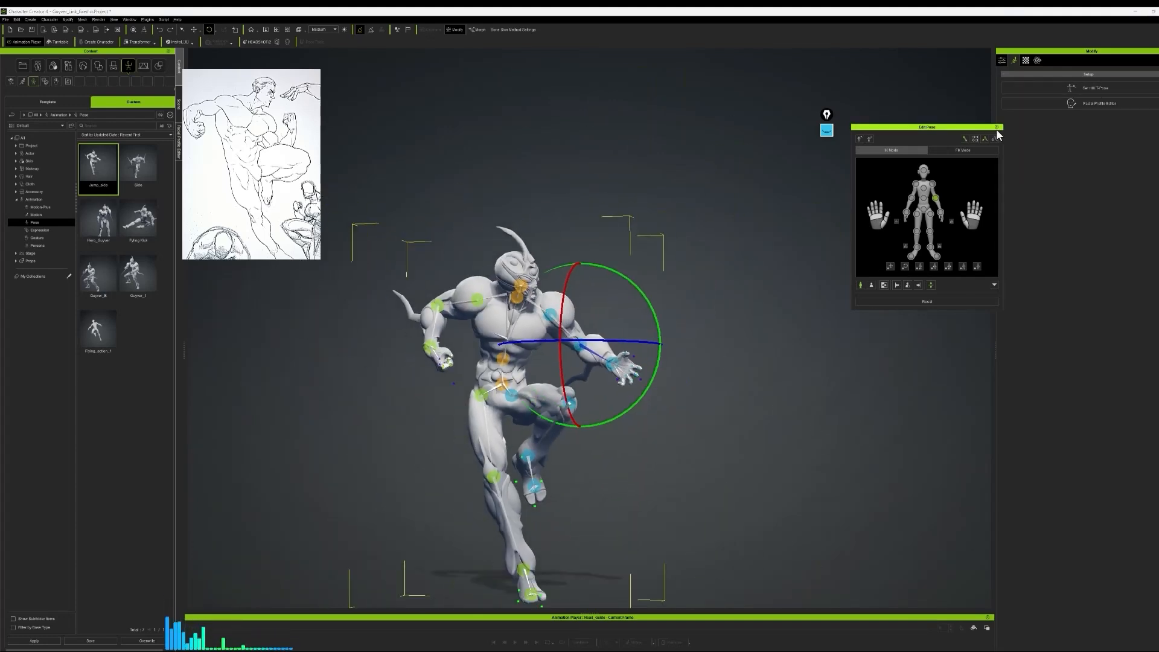
click(996, 127)
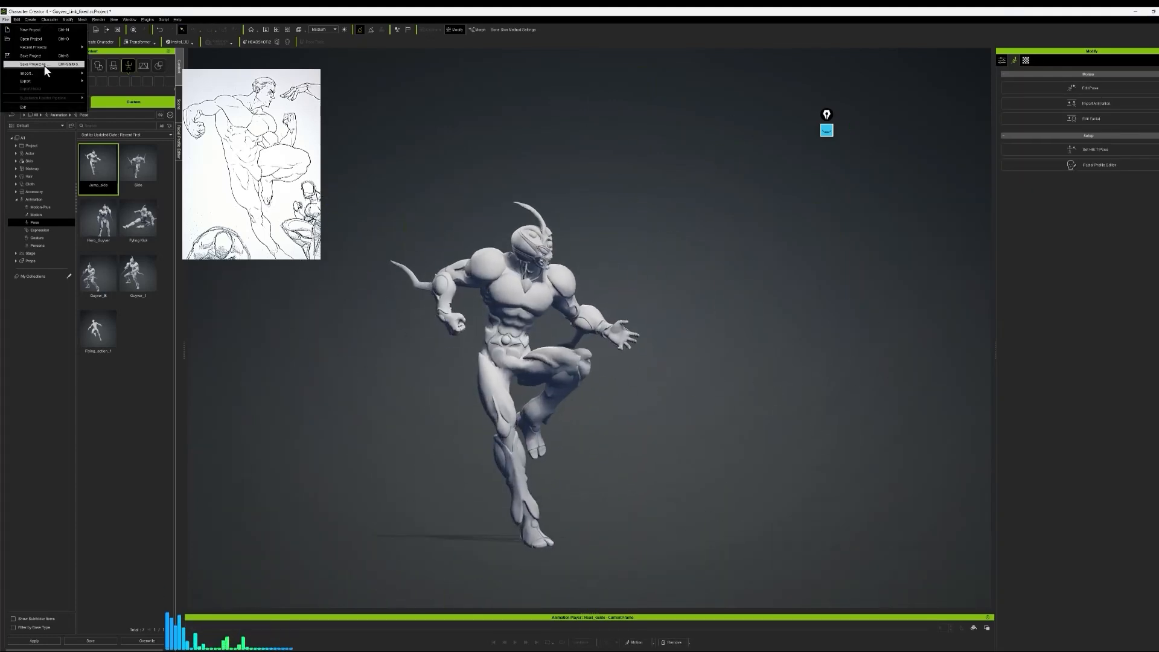
right_drag(669, 309, 778, 266)
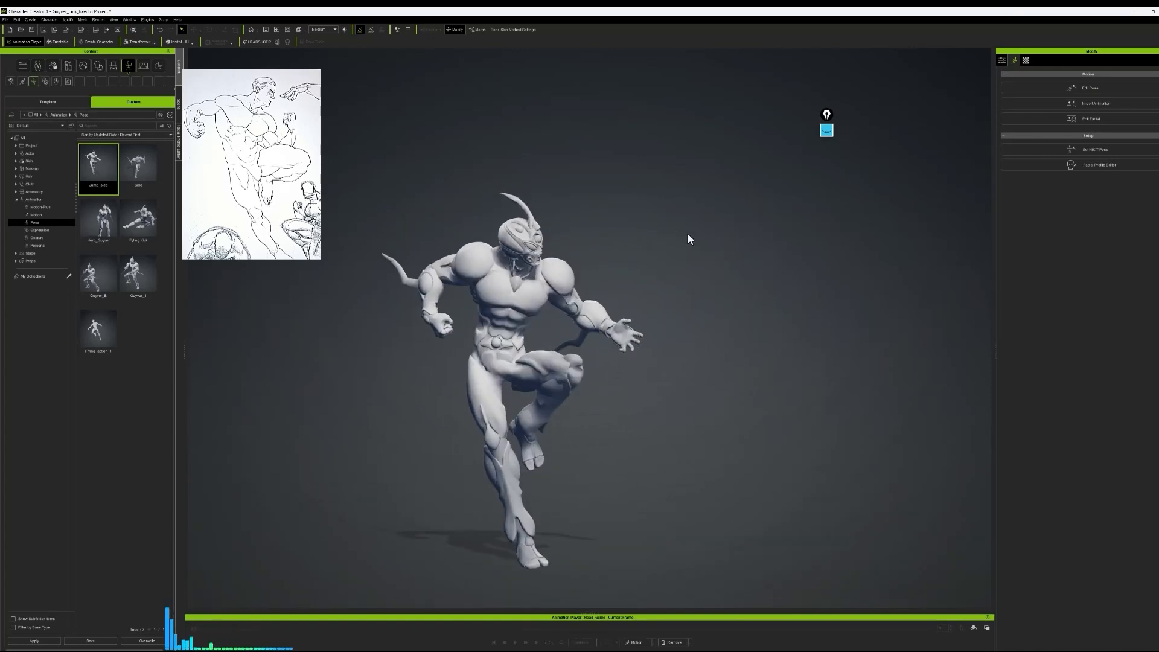
- Select all of the character's meshes in the scene and send them to ZBrush with GoZ in the current pose
click(179, 104)
click(51, 97)
scroll(56, 235, down, 10)
shift+click(58, 603)
click(143, 30)
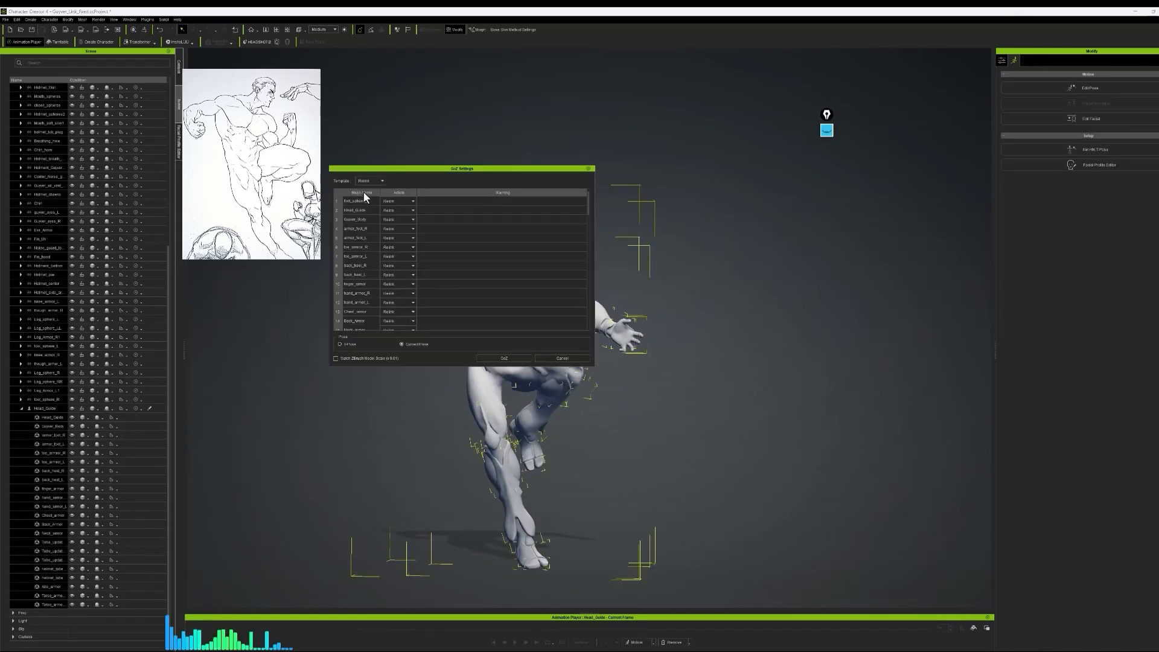
click(504, 358)
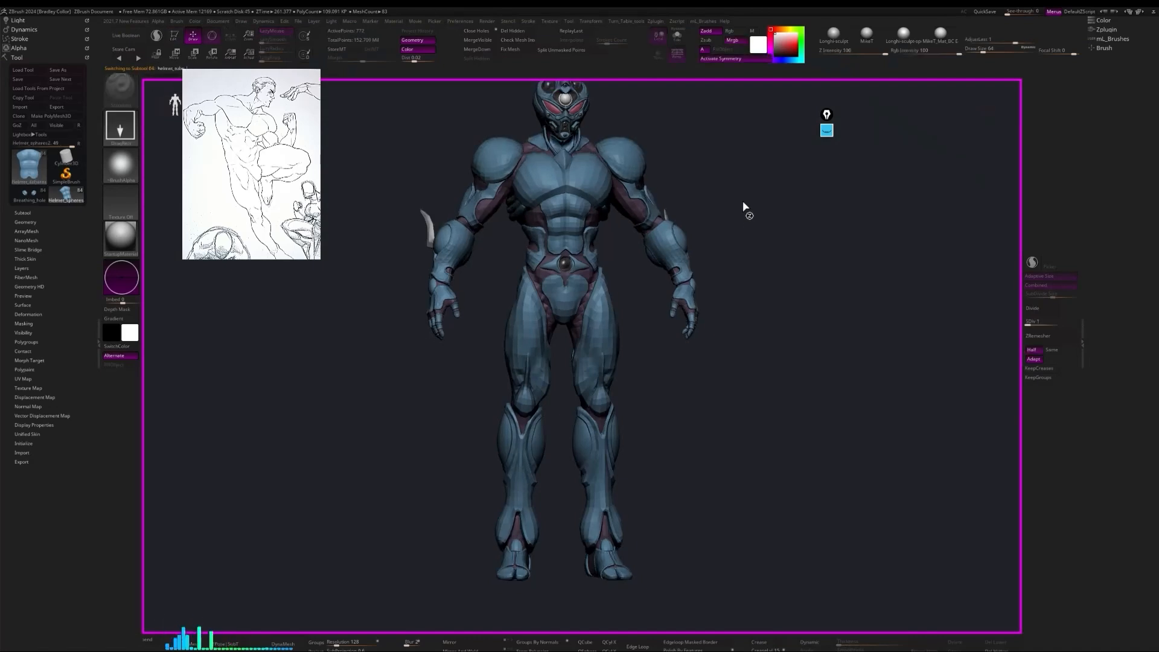
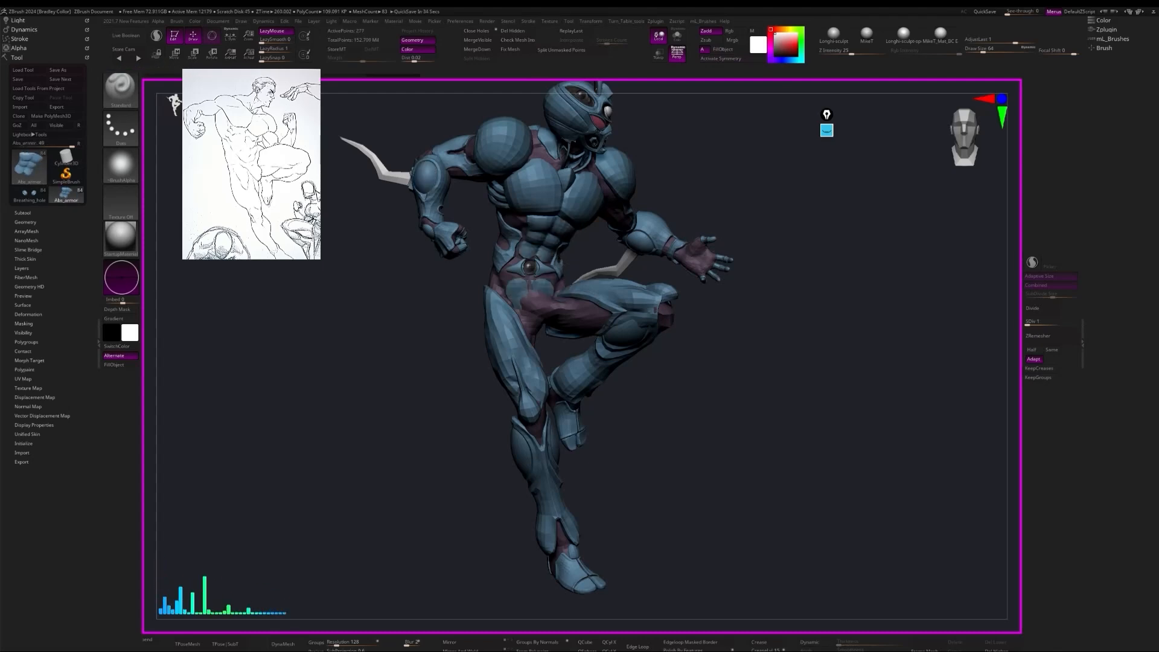
- Clear the clean-up annotation at the groin and inspect the posed model from the back
drag(803, 290, 823, 210)
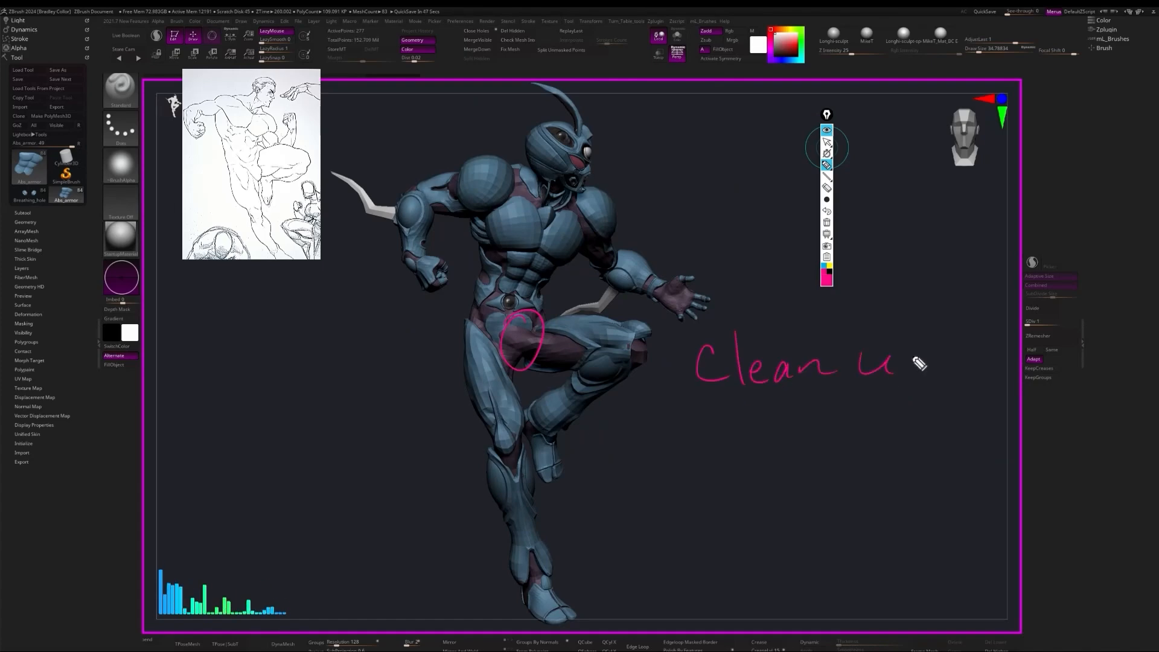
click(827, 223)
click(827, 142)
mouse_move(857, 423)
mouse_down()
mouse_move(763, 507)
mouse_move(775, 483)
mouse_up()
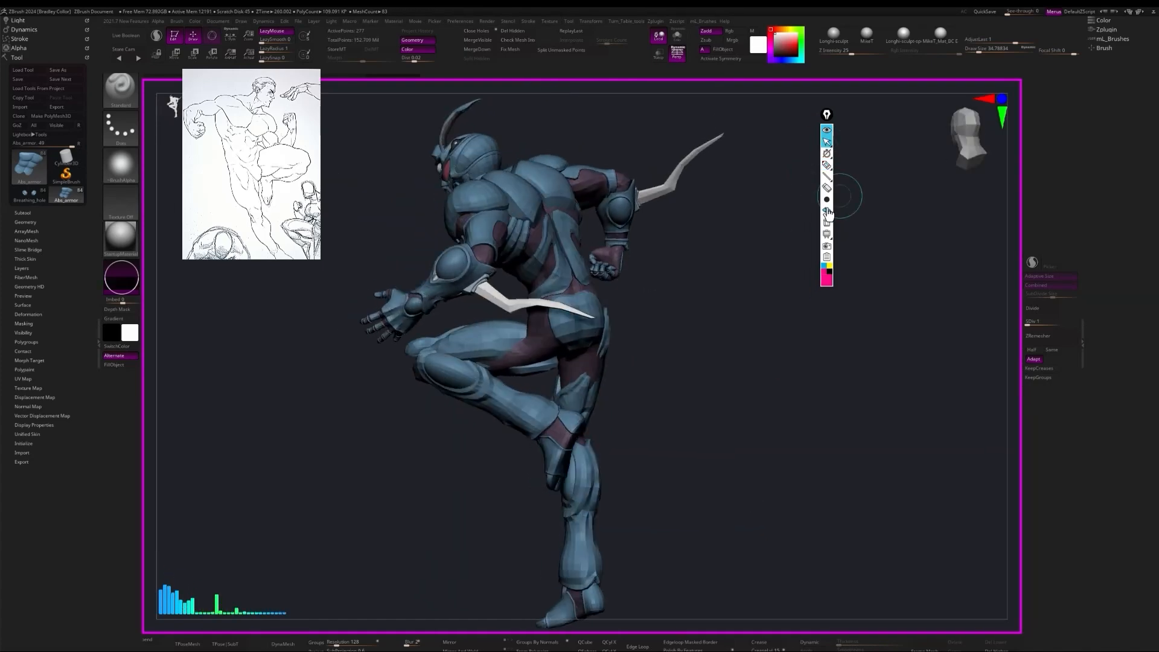
- Hide the annotation toolbar, raise all subtools to their highest subdivision level, and inspect the smoothed figure from several angles
drag(749, 321, 758, 431)
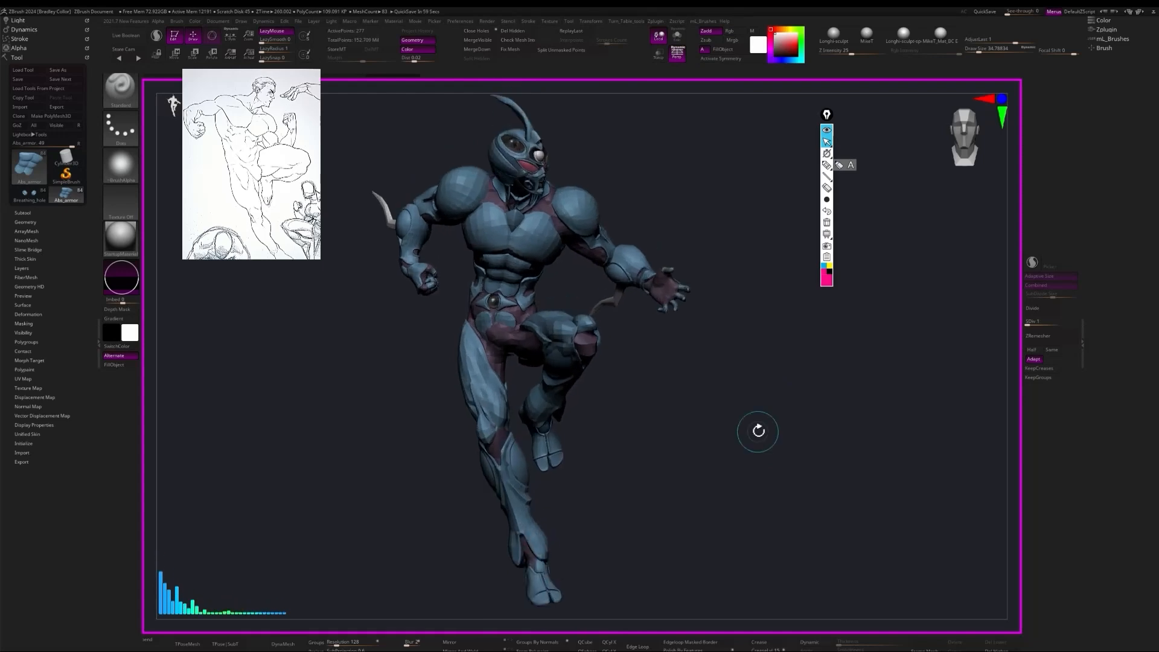
mouse_move(732, 360)
mouse_down()
mouse_move(743, 344)
mouse_move(794, 378)
mouse_up()
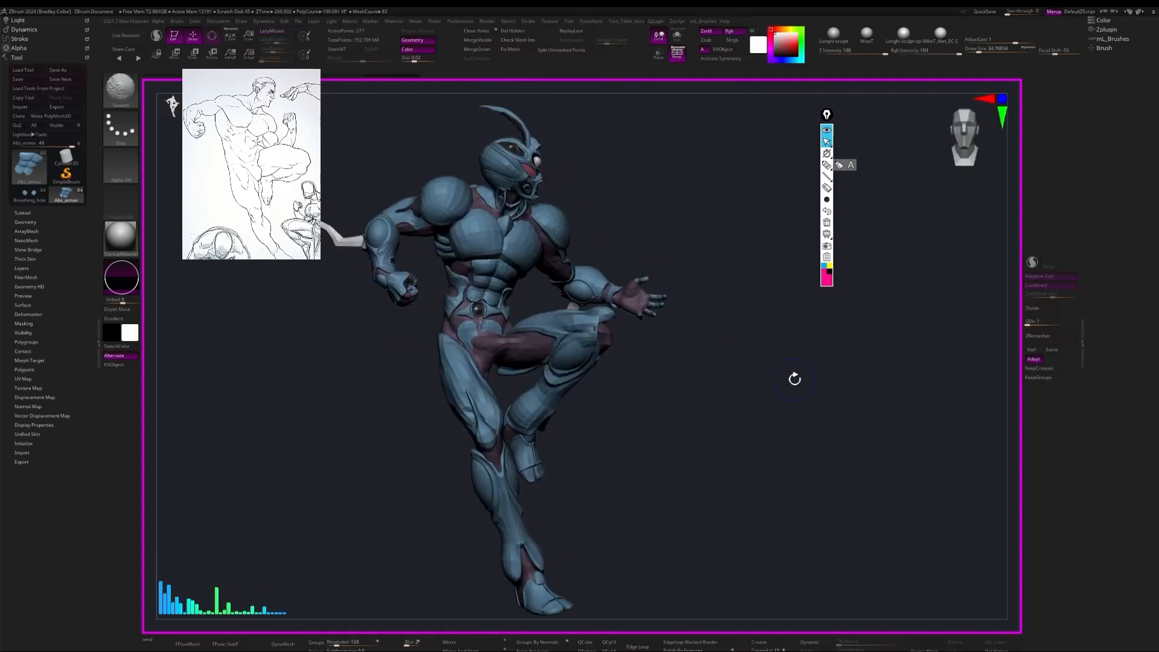
click(827, 129)
click(22, 213)
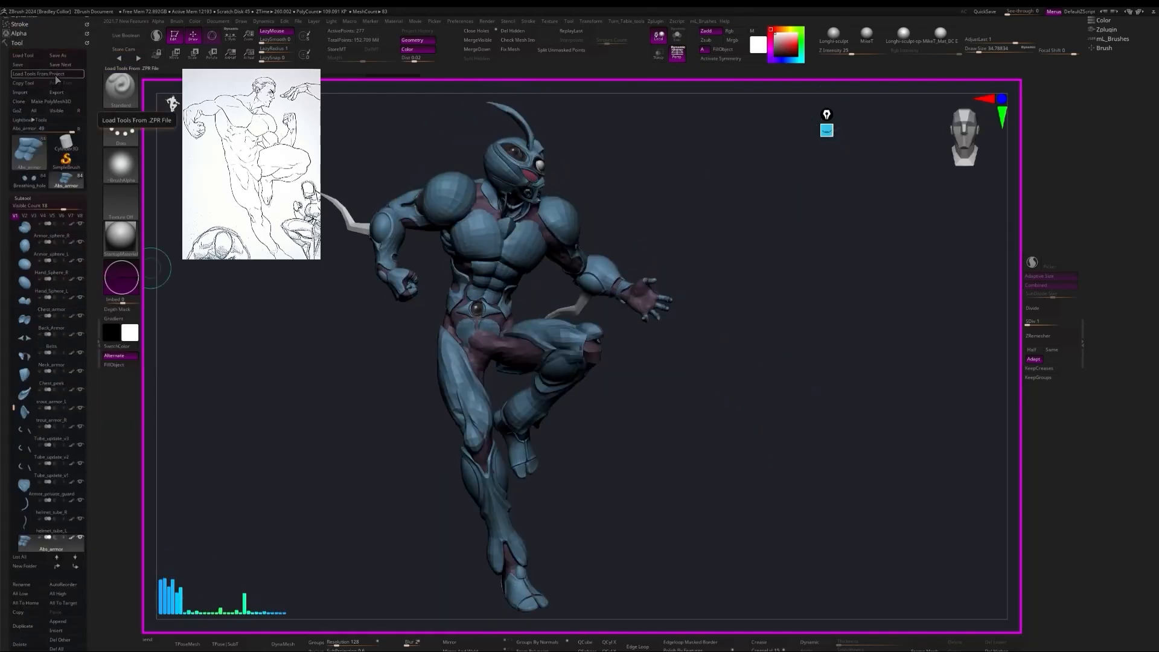
click(36, 603)
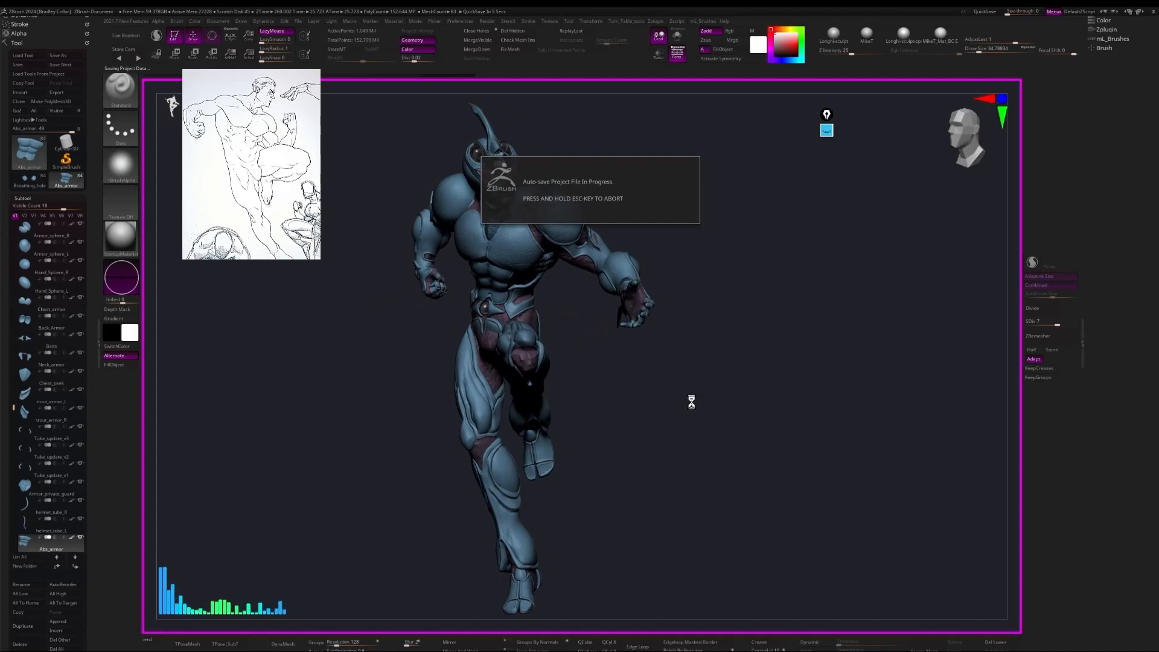
drag(696, 419, 659, 363)
click(24, 216)
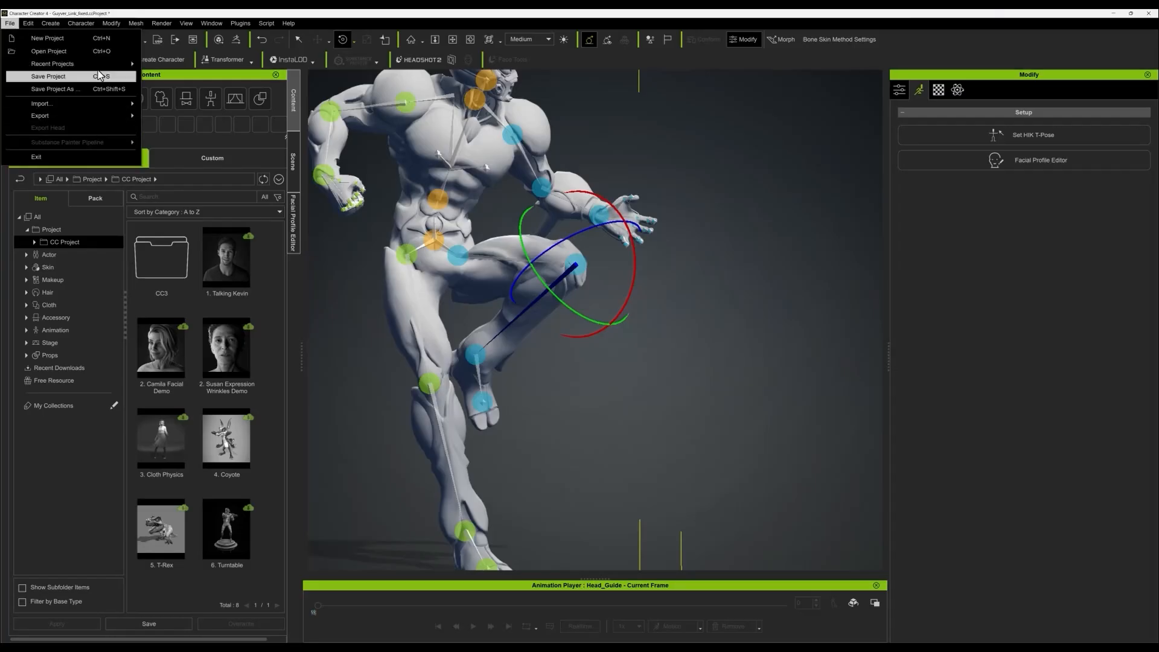
- Switch to Character Creator and save the posed character's project
click(55, 76)
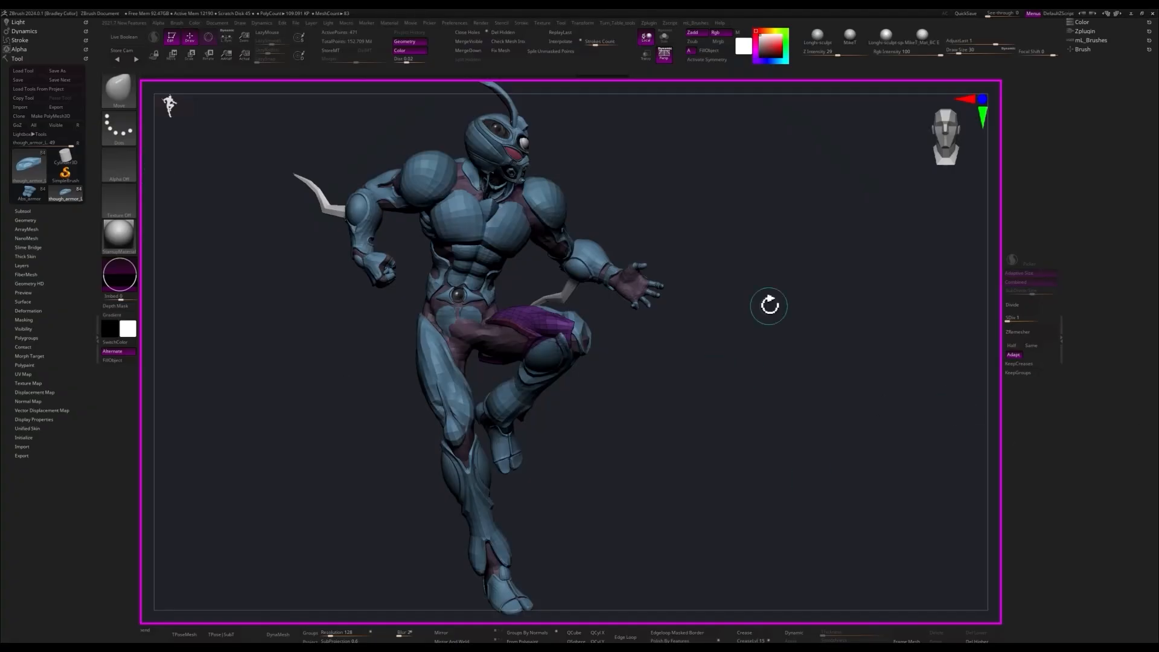
- Switch back to ZBrush and reshape the raised left thigh's armor with the Move brush so it follows the bent leg
drag(768, 305, 823, 311)
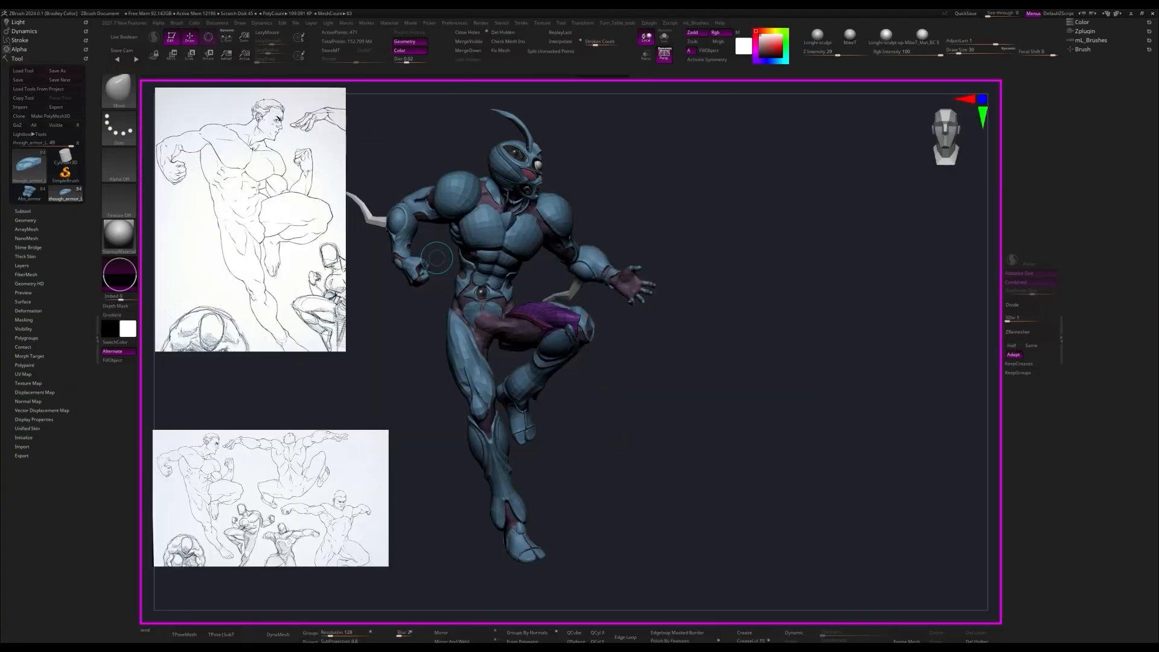
mouse_move(820, 310)
mouse_down()
mouse_move(835, 316)
mouse_move(854, 381)
mouse_move(867, 357)
mouse_move(875, 370)
mouse_move(784, 408)
mouse_move(688, 324)
mouse_move(729, 235)
mouse_move(748, 293)
mouse_up()
right_click(748, 293)
click(744, 328)
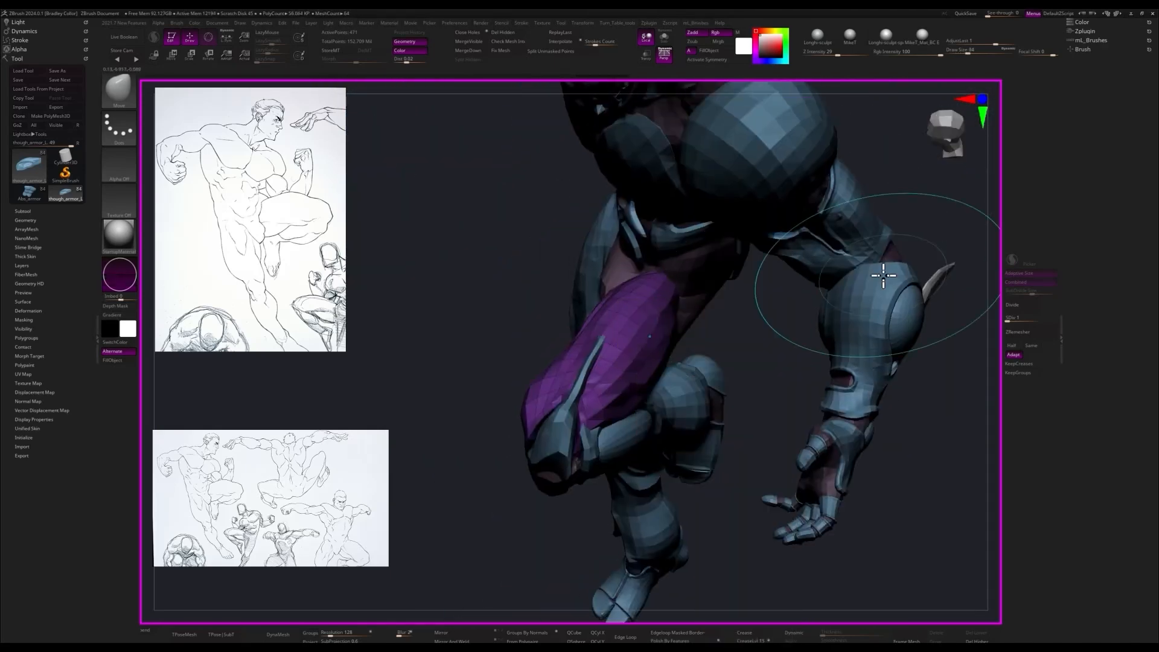
mouse_move(957, 242)
mouse_down()
mouse_move(1002, 211)
mouse_move(735, 280)
mouse_move(644, 241)
mouse_move(664, 273)
mouse_move(621, 383)
mouse_move(766, 228)
mouse_move(522, 385)
mouse_up()
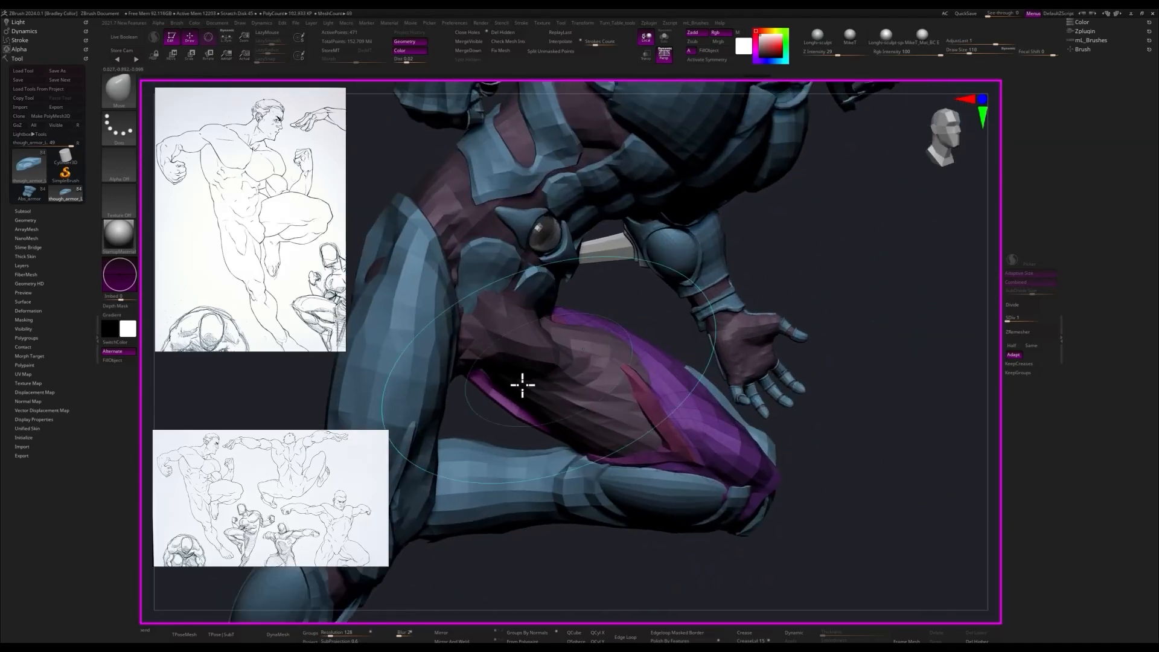
drag(644, 298, 622, 366)
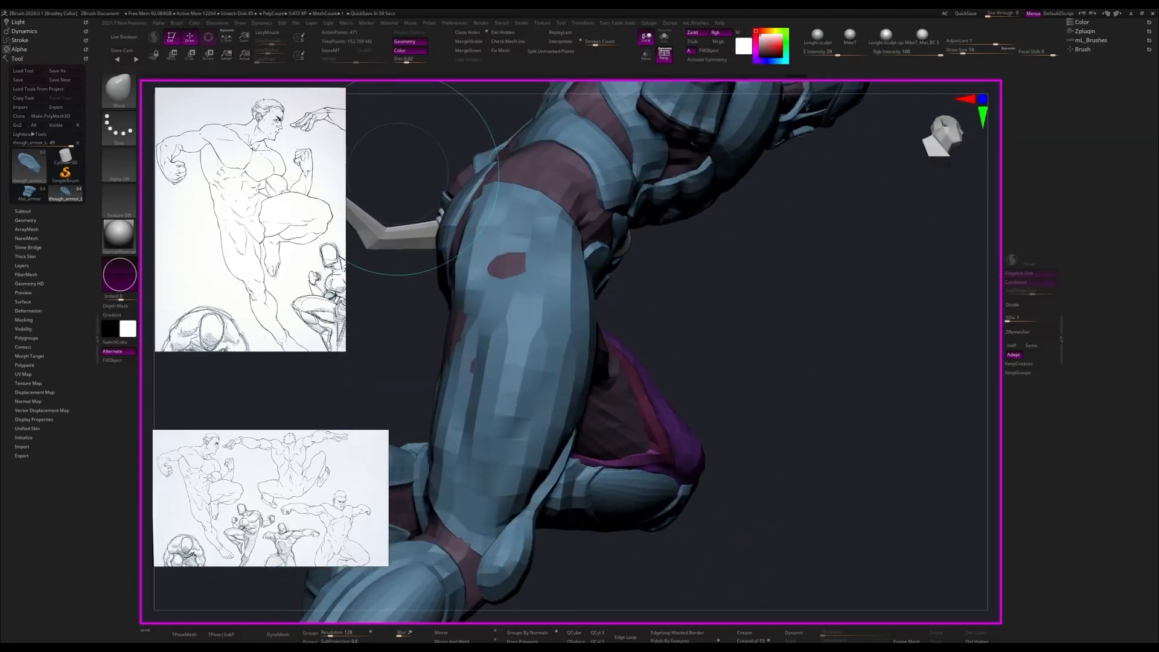
- Adjust the body mesh and the standing leg's thigh armor with the Move brush so the skin stays beneath the plate
drag(838, 319, 904, 389)
drag(784, 484, 900, 440)
drag(559, 231, 853, 348)
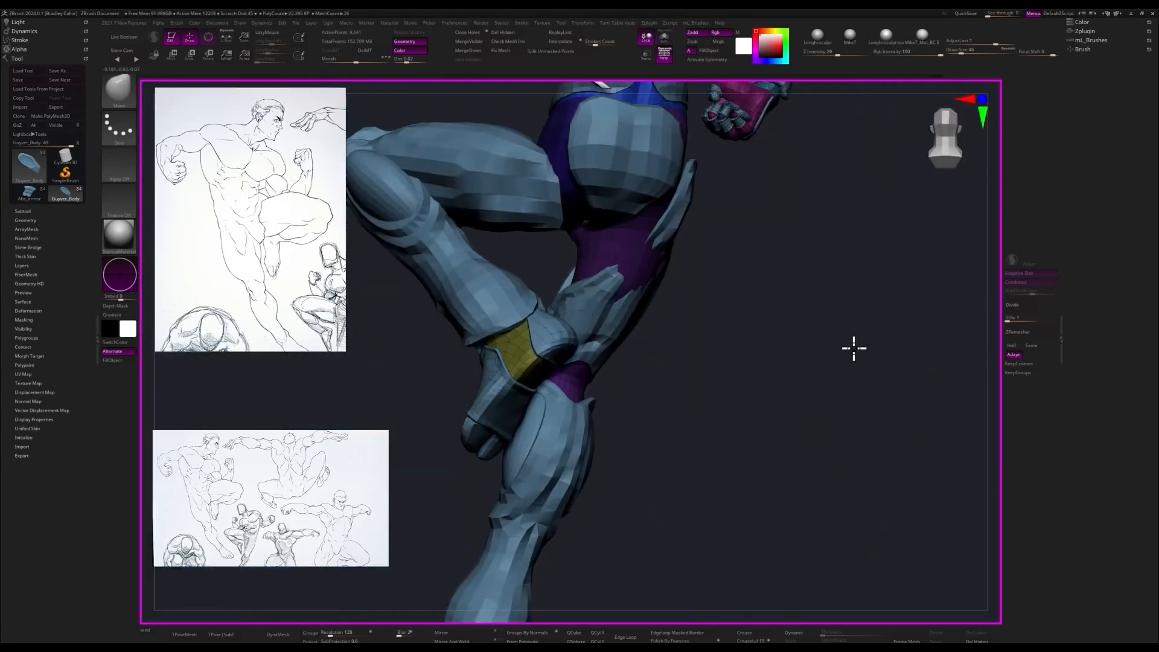
drag(823, 431, 670, 315)
alt+click(670, 314)
drag(794, 292, 831, 318)
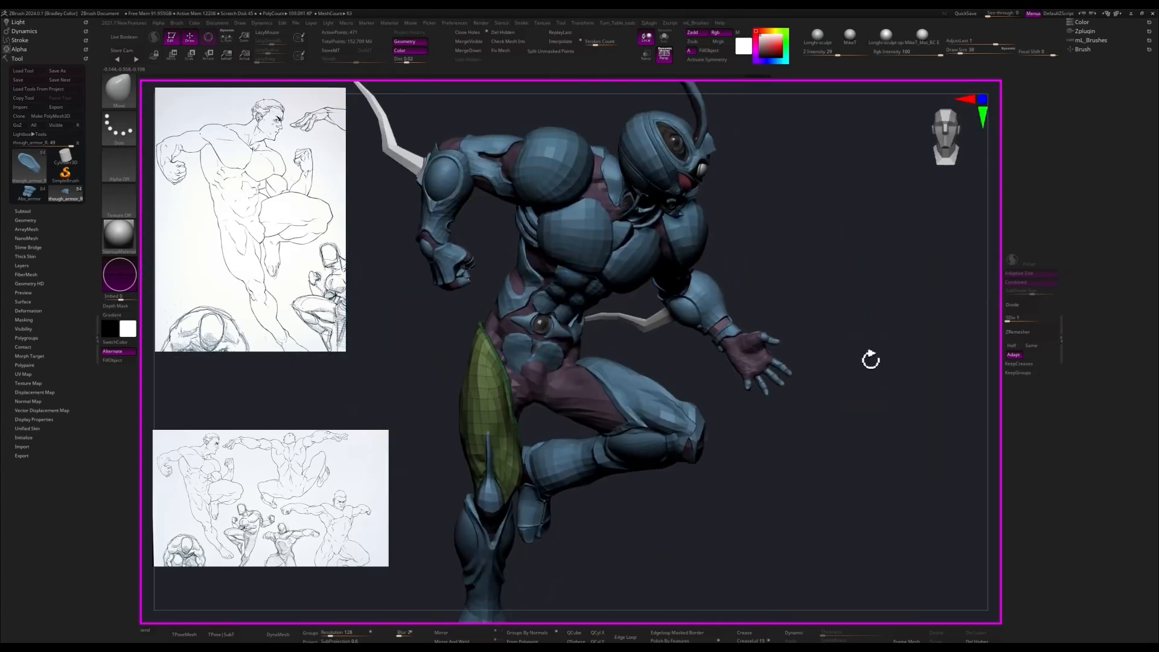
- Reshape the body mesh at the standing leg's ankle with the Move brush to fit between the shin and foot armor
drag(870, 360, 576, 356)
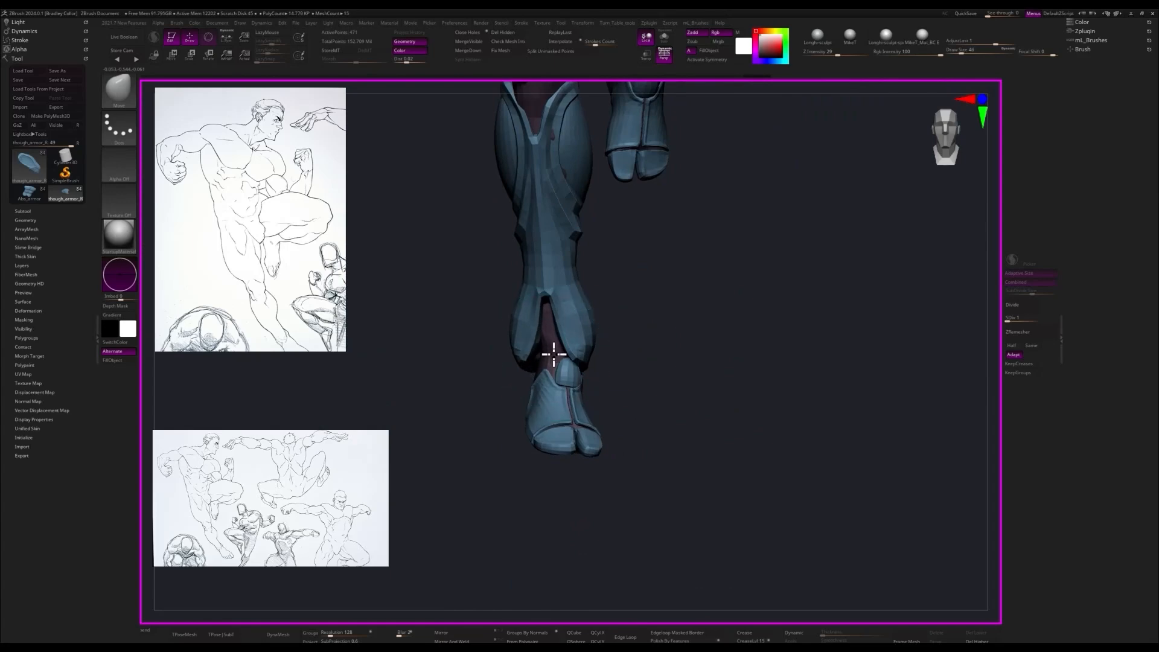
drag(710, 402, 703, 483)
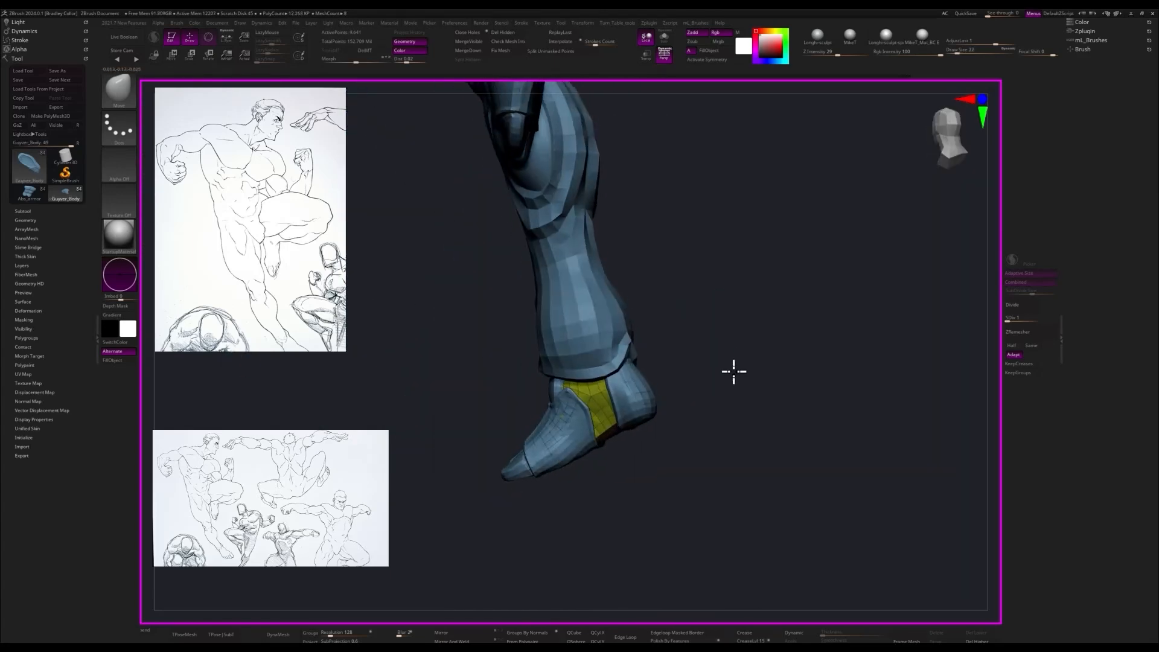
drag(734, 371, 883, 414)
- Adjust the torso armor around the waist with the Move brush and quick-save the project
key(alt+s)
key(alt+s)
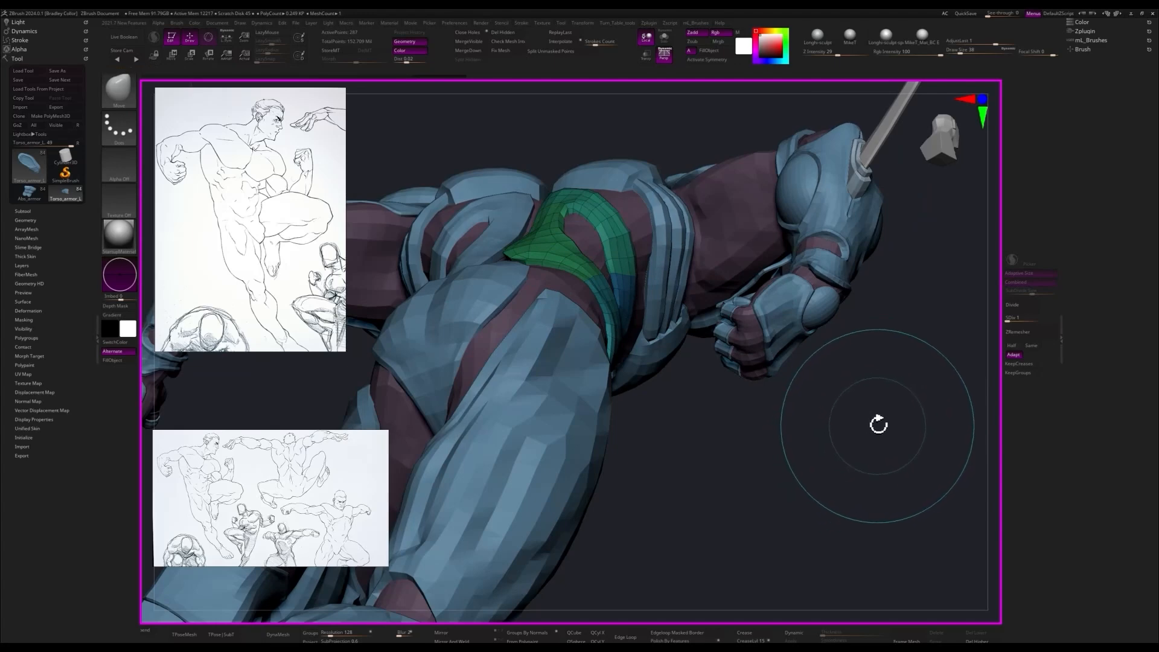
mouse_move(803, 485)
mouse_down()
mouse_move(843, 440)
mouse_move(835, 365)
mouse_move(828, 476)
mouse_move(779, 458)
mouse_up()
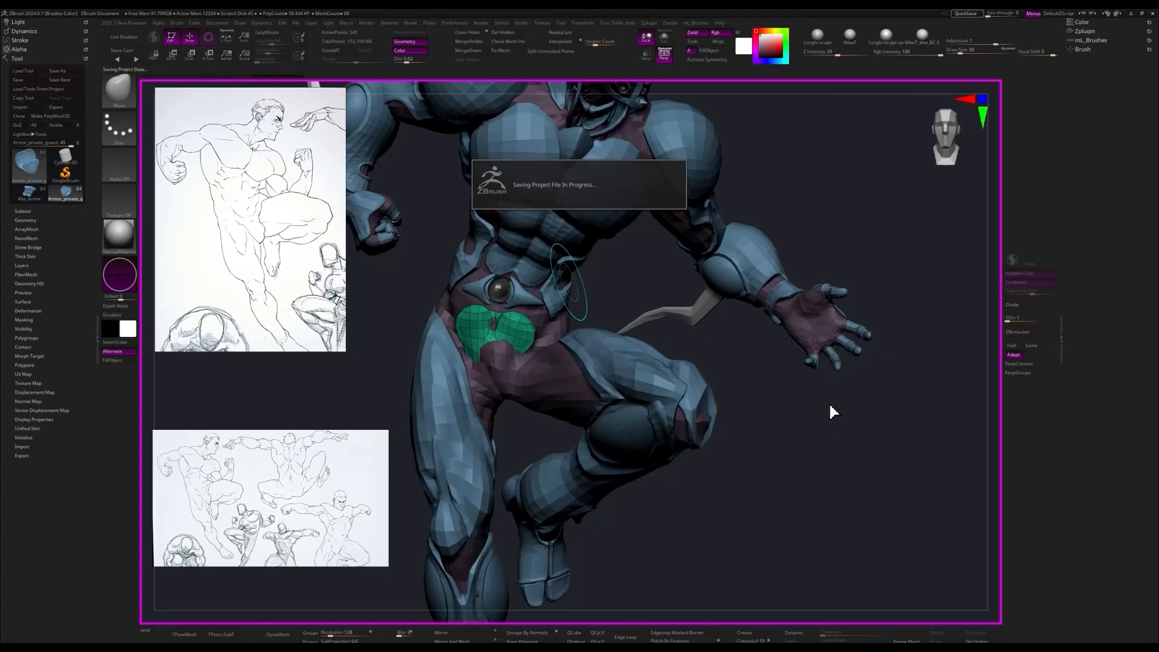
- Reshape the groin guard and the body mesh around the crotch and hips to suit the raised-leg pose
mouse_move(831, 409)
mouse_down()
mouse_move(854, 426)
mouse_move(846, 378)
mouse_move(868, 478)
mouse_move(830, 344)
mouse_up()
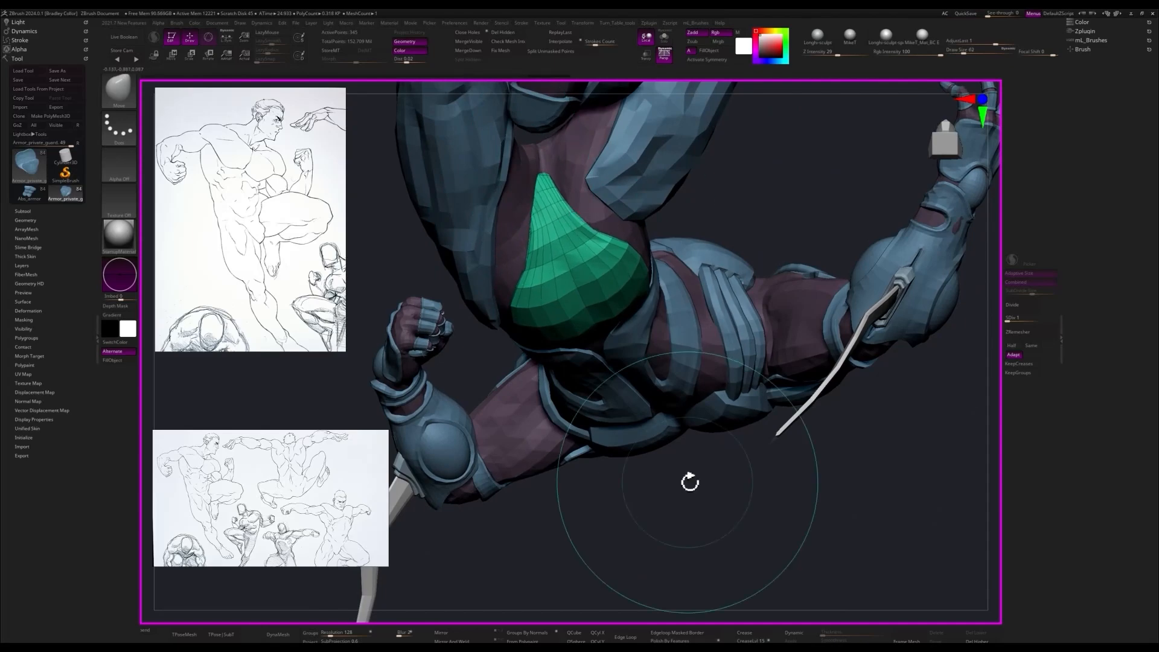
drag(689, 483, 773, 309)
drag(827, 259, 706, 477)
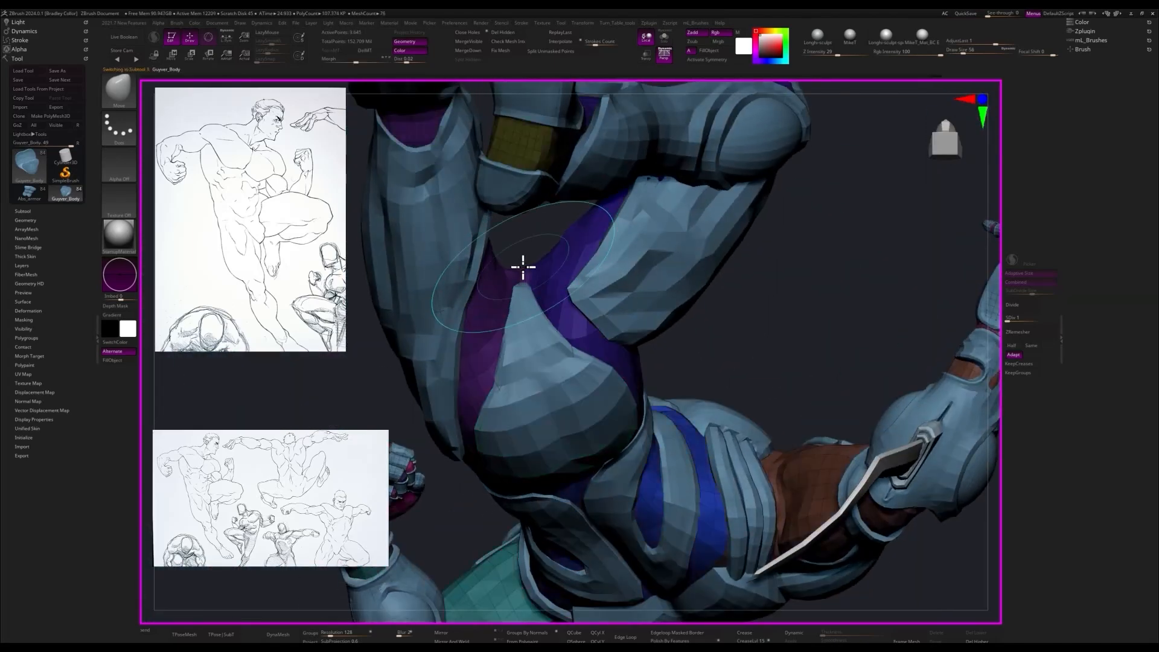
mouse_move(830, 254)
mouse_down()
mouse_move(823, 246)
mouse_move(686, 401)
mouse_move(513, 463)
mouse_move(621, 395)
mouse_move(411, 497)
mouse_move(624, 380)
mouse_move(595, 367)
mouse_move(595, 350)
mouse_move(862, 406)
mouse_move(885, 484)
mouse_move(634, 401)
mouse_move(574, 331)
mouse_move(621, 406)
mouse_move(853, 453)
mouse_move(716, 277)
mouse_move(789, 352)
mouse_move(585, 295)
mouse_move(597, 279)
mouse_up()
key(alt+s)
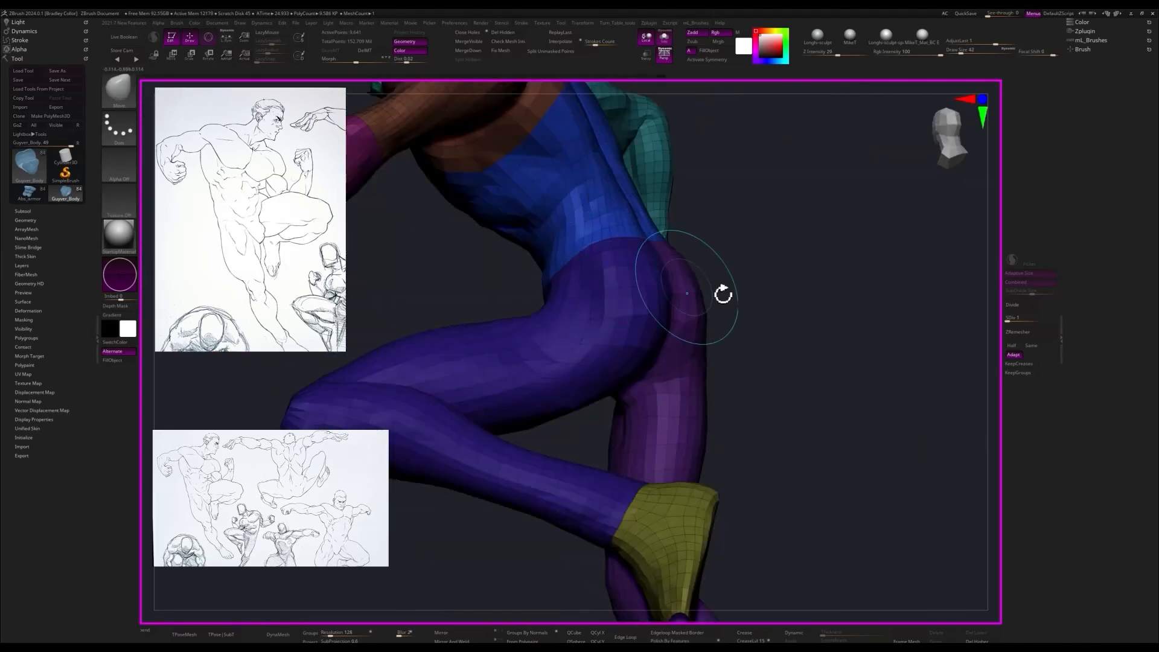
drag(722, 294, 543, 303)
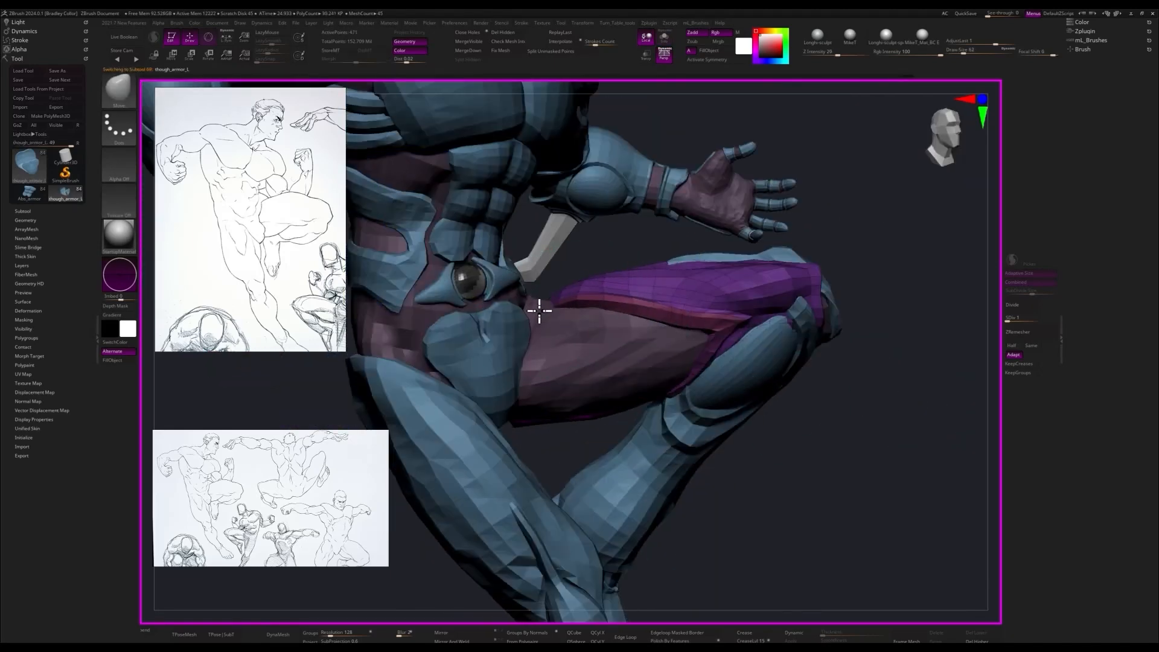
- Refine the raised left thigh's armor near the hip with the Move brush, isolating the piece when needed
drag(743, 441, 682, 339)
drag(525, 317, 568, 361)
key(alt+s)
key(alt+s)
key(alt+s)
key(alt+s)
drag(603, 274, 640, 266)
- Select and isolate the raised knee's armor piece and reshape its sharply bent sections with the Move brush
alt+click(454, 361)
alt+click(479, 364)
alt+click(569, 300)
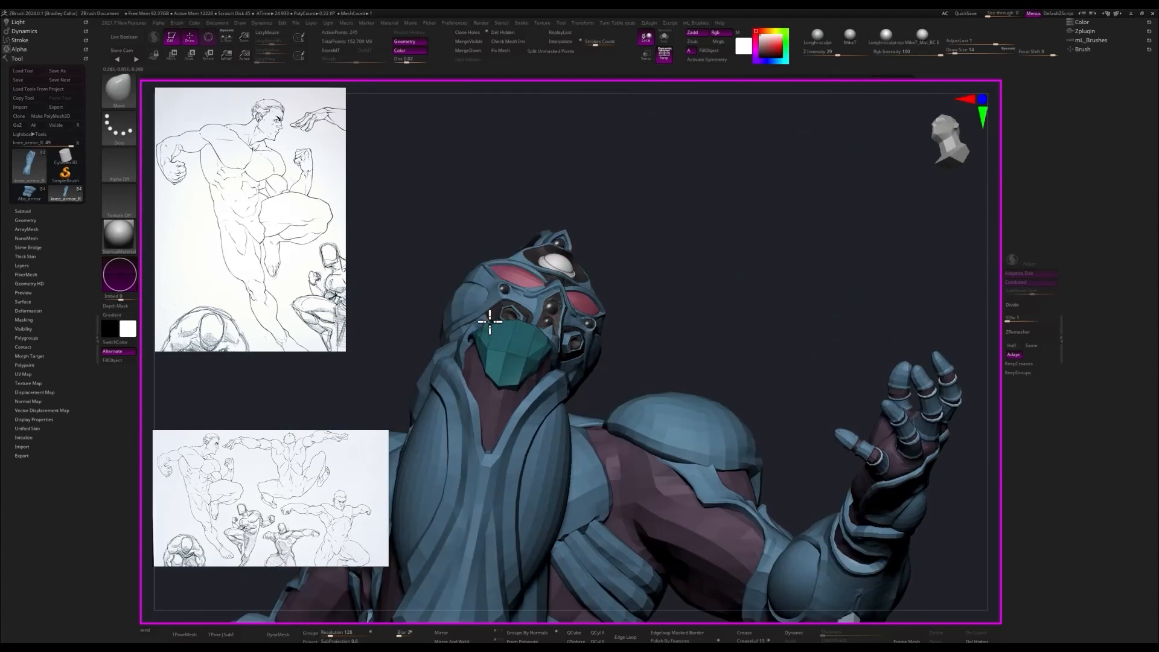
key(shift+alt+s)
mouse_move(628, 323)
mouse_down()
mouse_move(727, 319)
mouse_move(766, 223)
mouse_move(553, 289)
mouse_move(519, 338)
mouse_up()
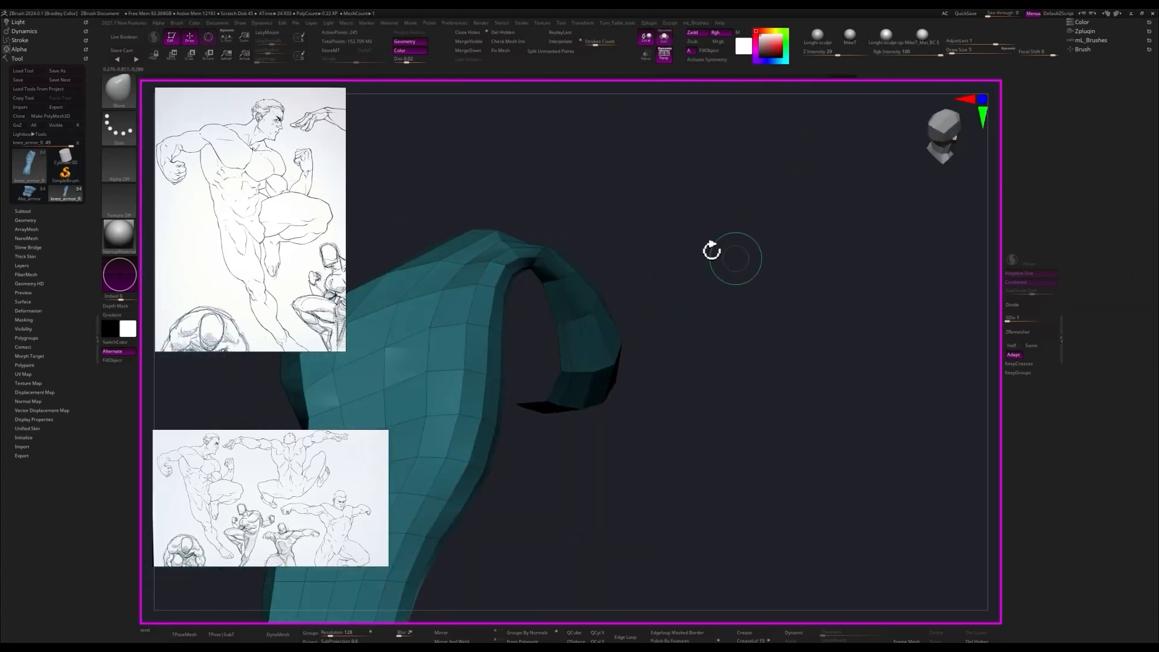
mouse_move(712, 251)
mouse_down()
mouse_move(487, 290)
mouse_move(758, 211)
mouse_move(523, 310)
mouse_move(468, 360)
mouse_move(730, 269)
mouse_move(867, 336)
mouse_move(501, 380)
mouse_move(514, 311)
mouse_up()
mouse_move(705, 357)
mouse_down()
mouse_move(703, 419)
mouse_move(807, 354)
mouse_move(732, 261)
mouse_move(738, 243)
mouse_up()
drag(437, 278, 547, 323)
drag(691, 320, 700, 432)
key(alt+shift+s)
drag(718, 344, 857, 422)
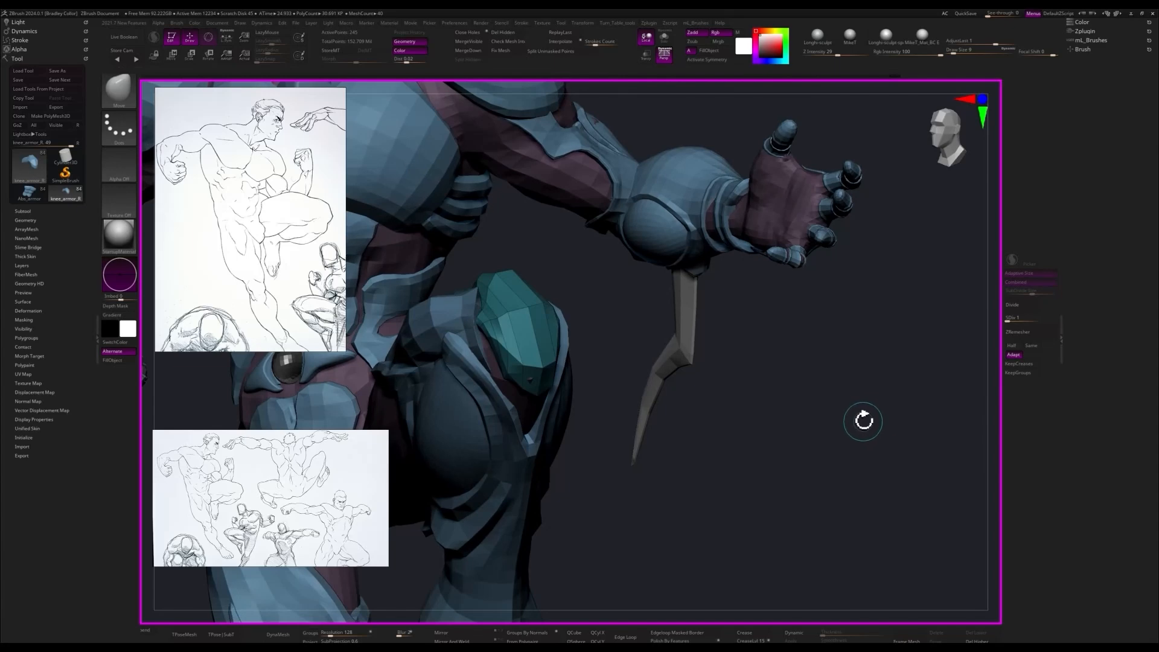
- Switch to the ZModeler brush, set its edge action to Slide, and isolate the knee armor for edge editing
drag(861, 380, 630, 365)
key(b)
key(z)
key(m)
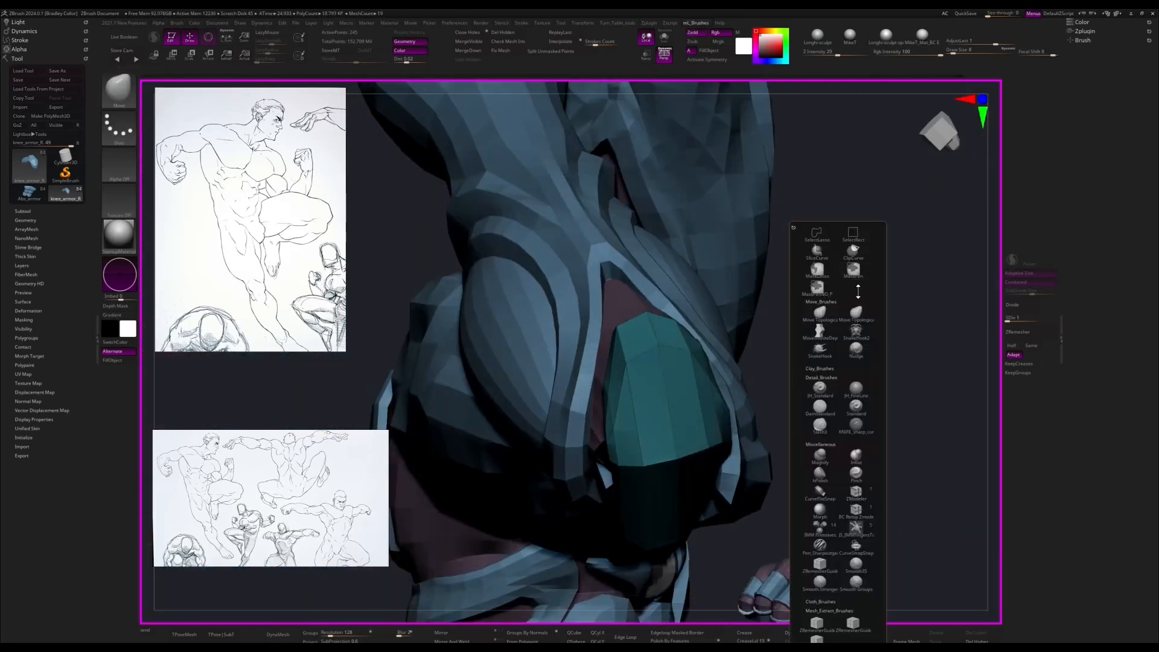
key(space)
click(700, 352)
key(space)
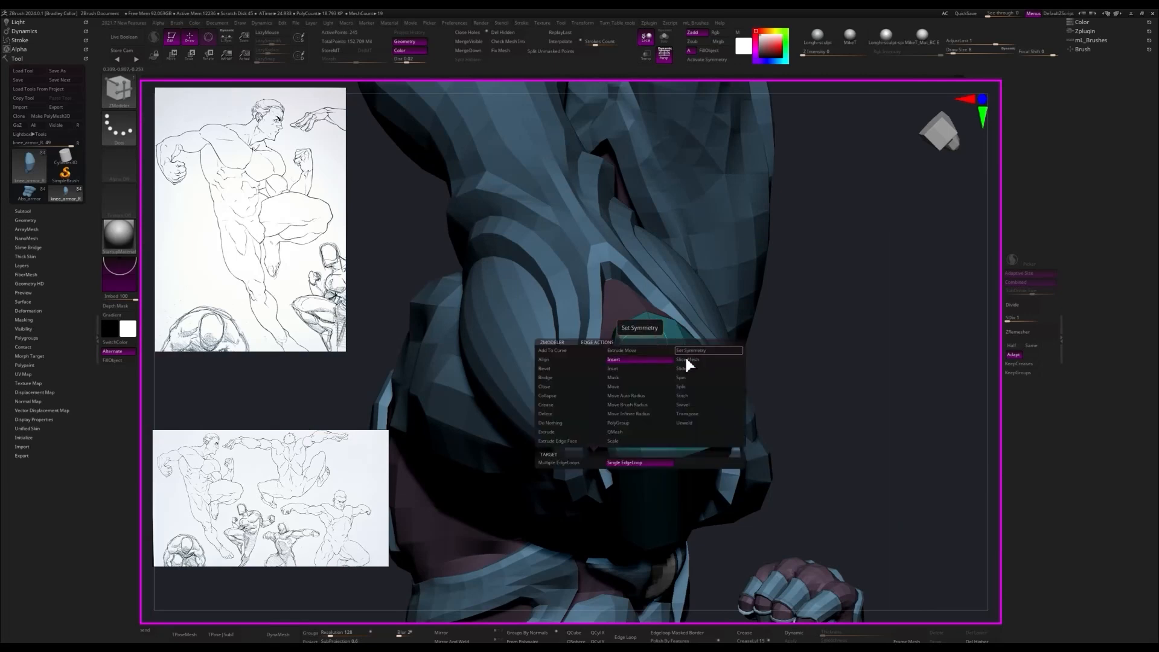
click(688, 365)
drag(910, 326, 536, 392)
mouse_move(543, 323)
mouse_down()
mouse_move(729, 292)
mouse_move(716, 246)
mouse_up()
- Expand the mL_Brushes palette and pull apart the pinched vertices at the knee armor's bend with the Move brush
key(b)
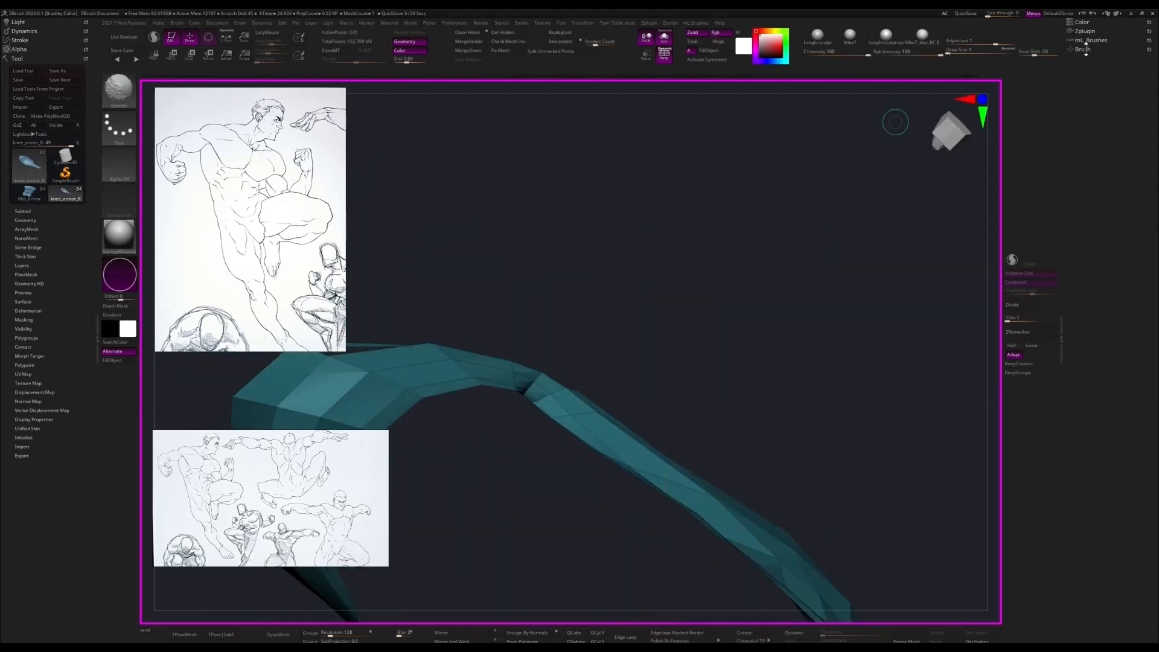
click(1085, 42)
key(b)
key(m)
key(v)
mouse_move(835, 289)
mouse_down()
mouse_move(753, 261)
mouse_move(513, 347)
mouse_move(683, 226)
mouse_move(512, 265)
mouse_up()
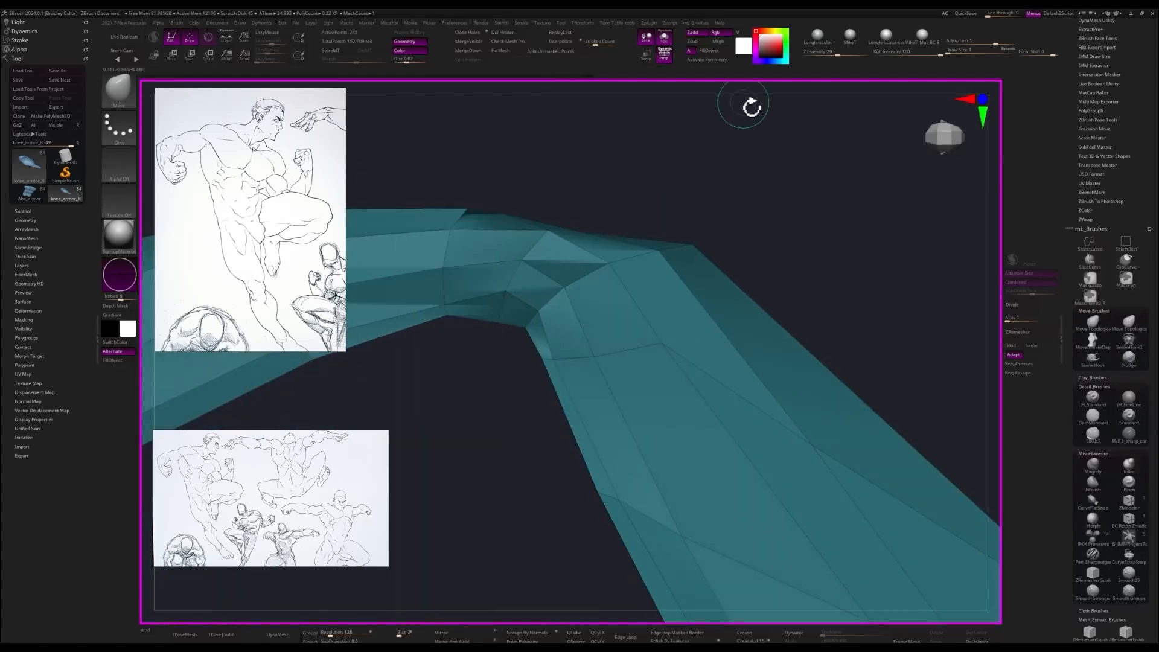
- Slide the crowded edges along the knee armor's inner bend with ZModeler to even out their spacing
mouse_move(554, 358)
mouse_down()
mouse_move(781, 129)
mouse_move(482, 210)
mouse_up()
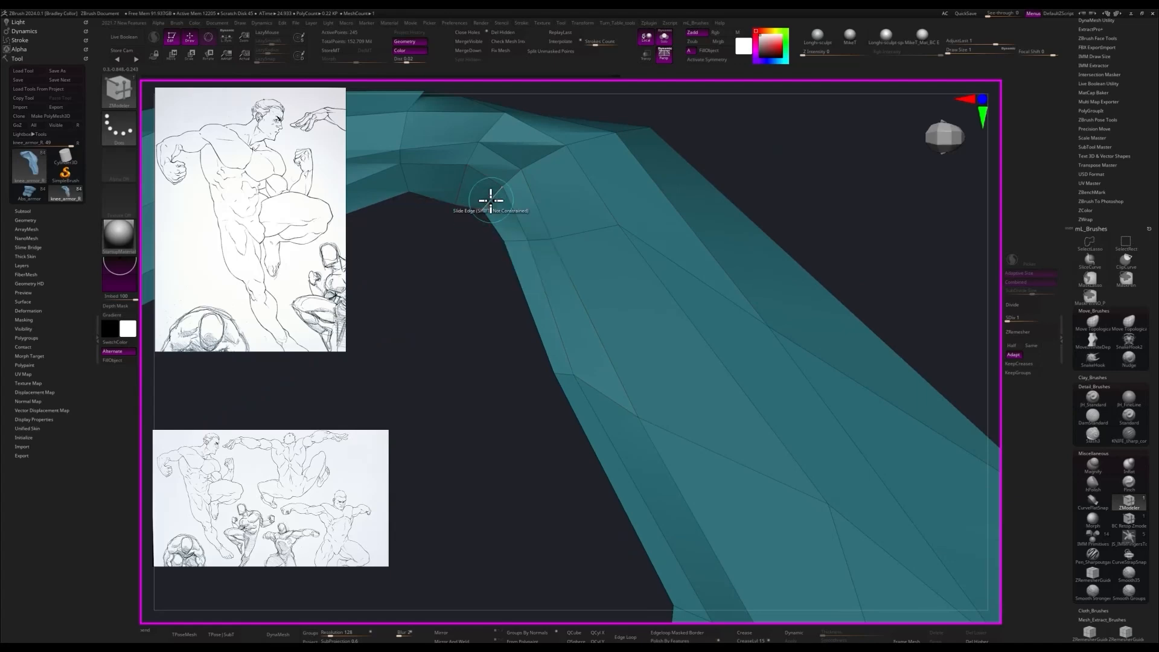
mouse_move(554, 385)
mouse_down()
mouse_move(853, 220)
mouse_move(558, 367)
mouse_up()
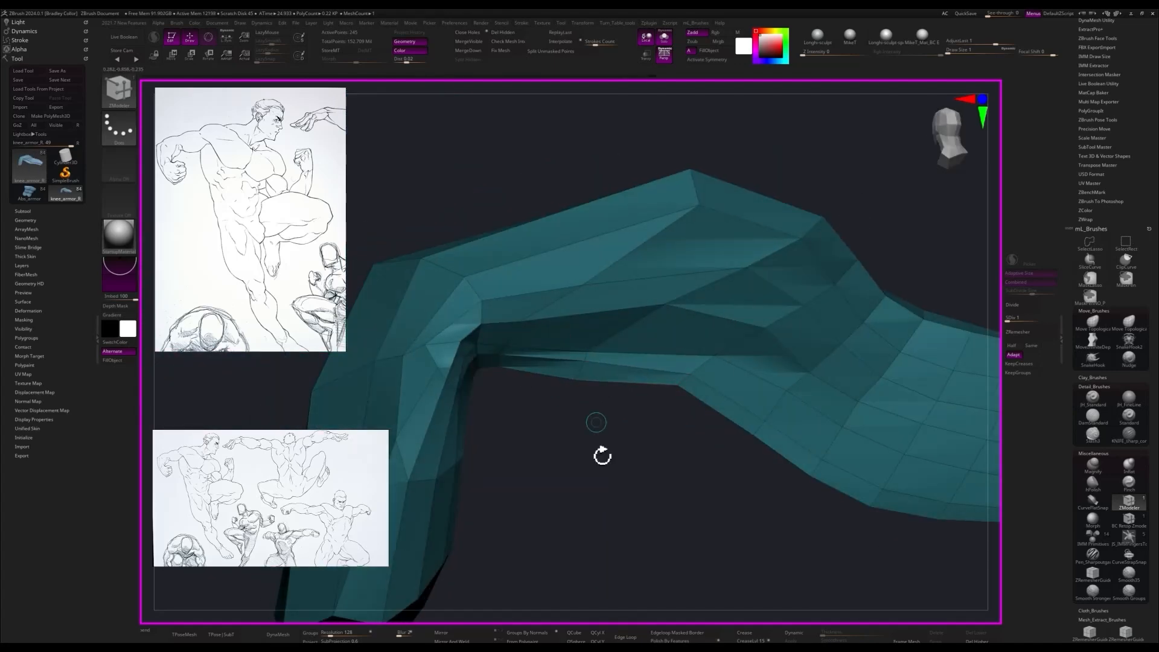
drag(602, 456, 440, 365)
mouse_move(471, 459)
mouse_down()
mouse_move(520, 507)
mouse_move(703, 281)
mouse_move(796, 264)
mouse_move(535, 344)
mouse_move(769, 321)
mouse_move(540, 289)
mouse_up()
drag(651, 374, 819, 345)
- Step the knee armor up to subdivision level 7, inspect its smoothed surface, and return to the lowest level
key(space)
key(d)
key(d)
key(d)
key(d)
key(d)
key(d)
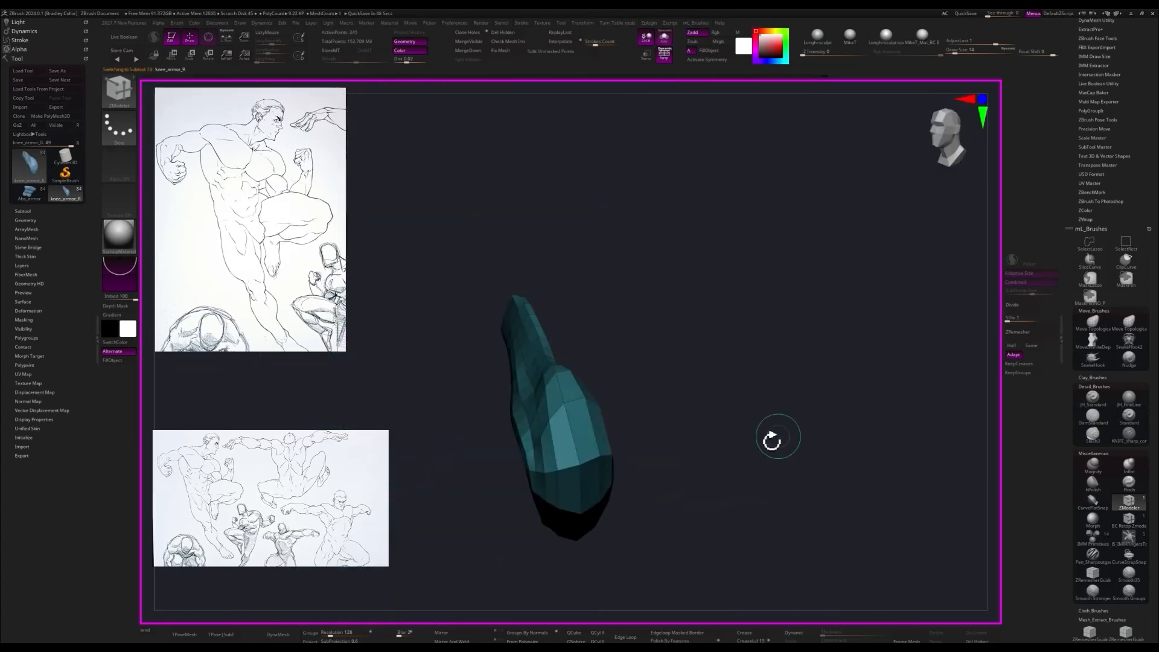
drag(772, 441, 539, 334)
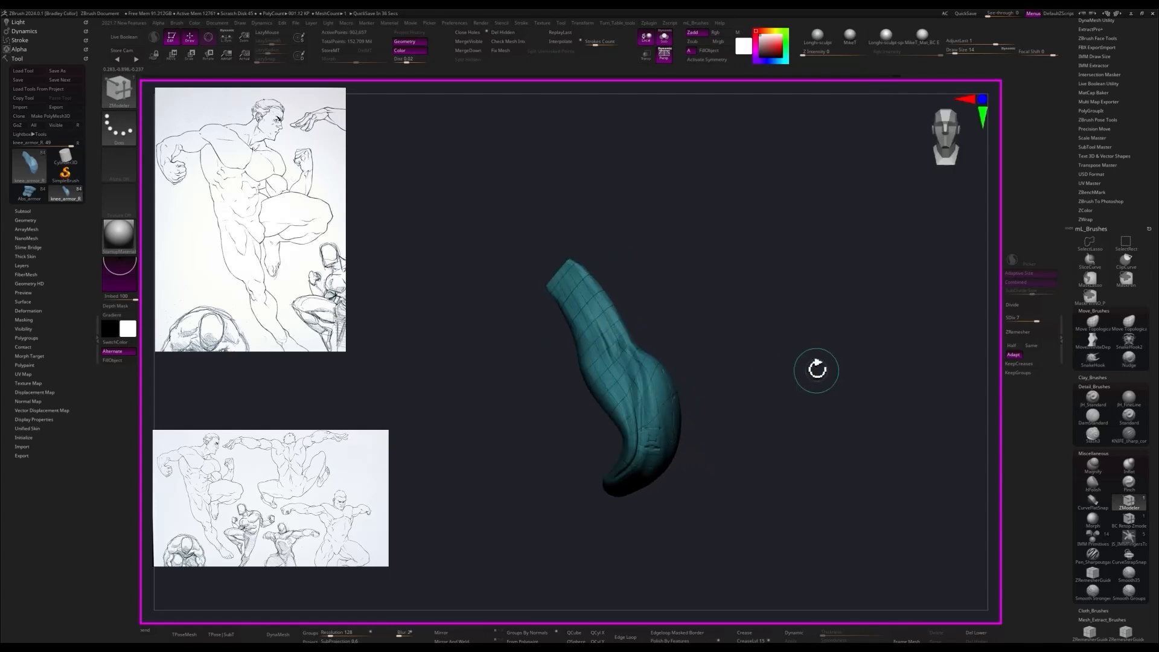
key(shift+d)
key(shift+d)
key(shift+d)
key(shift+d)
key(shift+d)
key(shift+d)
- Refine the knee armor's folded area with a move brush and bring back the full figure
alt+drag(804, 413, 752, 315)
drag(574, 355, 805, 389)
key(b)
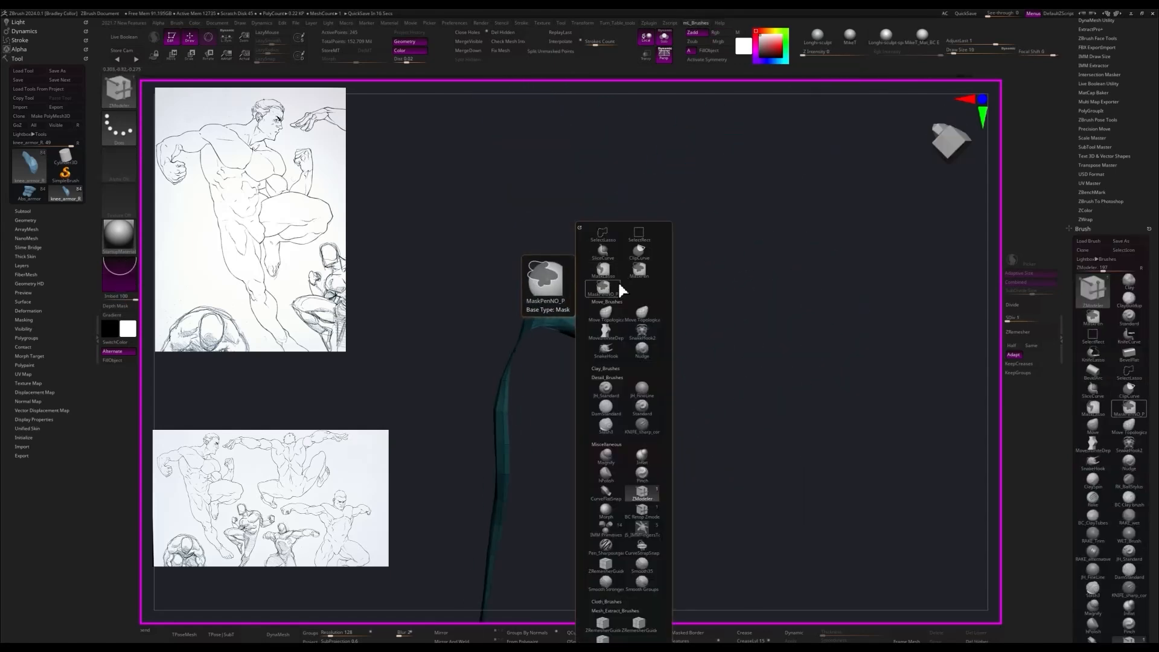
click(605, 312)
mouse_move(676, 247)
mouse_down()
mouse_move(697, 233)
mouse_move(843, 370)
mouse_move(747, 294)
mouse_up()
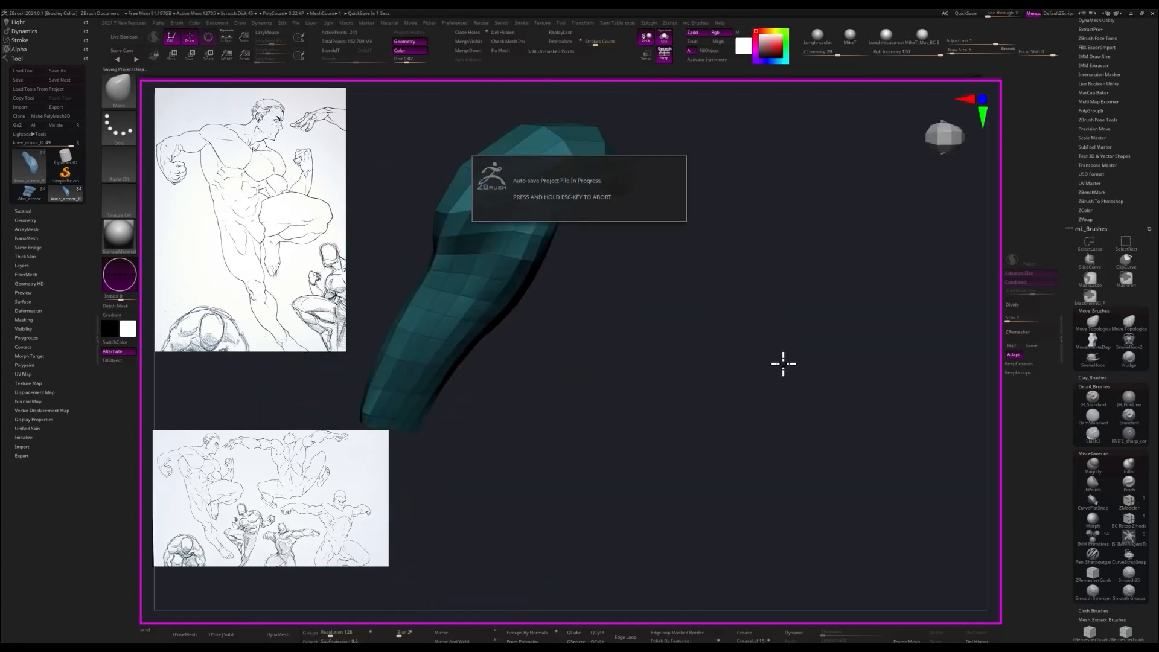
drag(785, 362, 823, 367)
mouse_move(810, 360)
ctrl+right_down()
mouse_move(879, 280)
mouse_move(861, 427)
mouse_move(641, 350)
mouse_move(789, 367)
ctrl+right_up()
alt+click(636, 334)
key(alt+shift+s)
mouse_move(636, 334)
right_down()
mouse_move(550, 472)
mouse_move(613, 383)
mouse_move(752, 418)
mouse_move(680, 277)
mouse_move(784, 382)
mouse_move(869, 388)
mouse_move(734, 383)
mouse_move(740, 202)
mouse_move(610, 289)
mouse_move(887, 362)
mouse_move(784, 423)
mouse_move(849, 441)
right_up()
key(alt+shift+s)
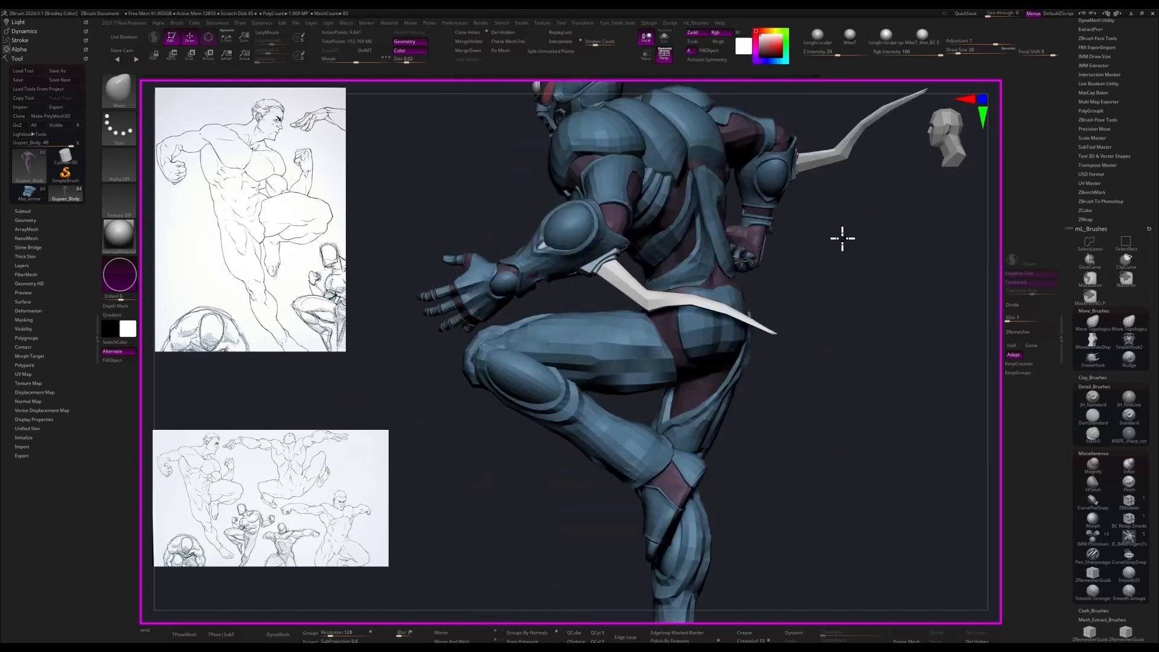
- Select the raised thigh's outer armor and nudge its surface into place with the Move brush
mouse_move(842, 239)
right_down()
mouse_move(905, 344)
mouse_move(737, 238)
mouse_move(559, 331)
mouse_move(802, 199)
mouse_move(791, 228)
mouse_move(811, 256)
mouse_move(776, 207)
mouse_move(812, 187)
mouse_move(844, 197)
mouse_move(779, 225)
right_up()
alt+click(564, 329)
drag(579, 326, 569, 329)
mouse_move(791, 224)
right_down()
mouse_move(812, 199)
mouse_move(797, 220)
mouse_move(872, 189)
mouse_move(816, 189)
mouse_move(805, 245)
mouse_move(458, 427)
mouse_move(468, 444)
mouse_move(758, 163)
mouse_move(719, 114)
mouse_move(699, 140)
mouse_move(705, 181)
mouse_move(694, 142)
right_up()
alt+click(601, 326)
alt+click(475, 321)
right_drag(705, 202, 733, 211)
- Open the subtool list, isolate the Head_Guide sphere, and flatten its underside near the neck with the hPolish brush
click(58, 209)
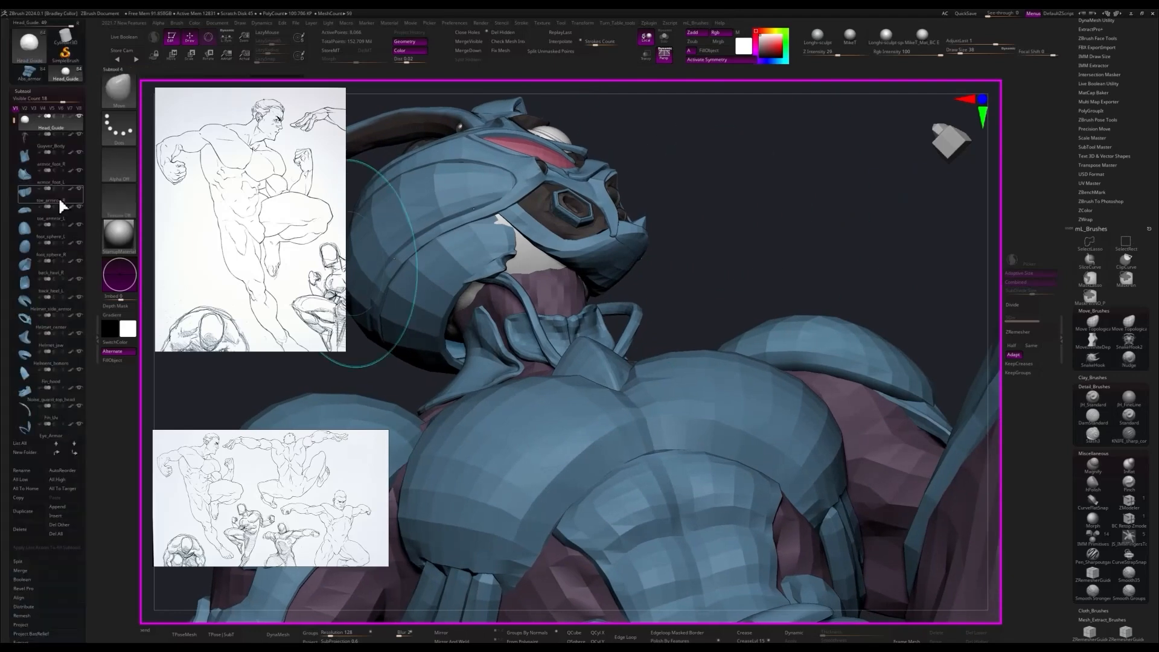
right_drag(666, 239, 497, 277)
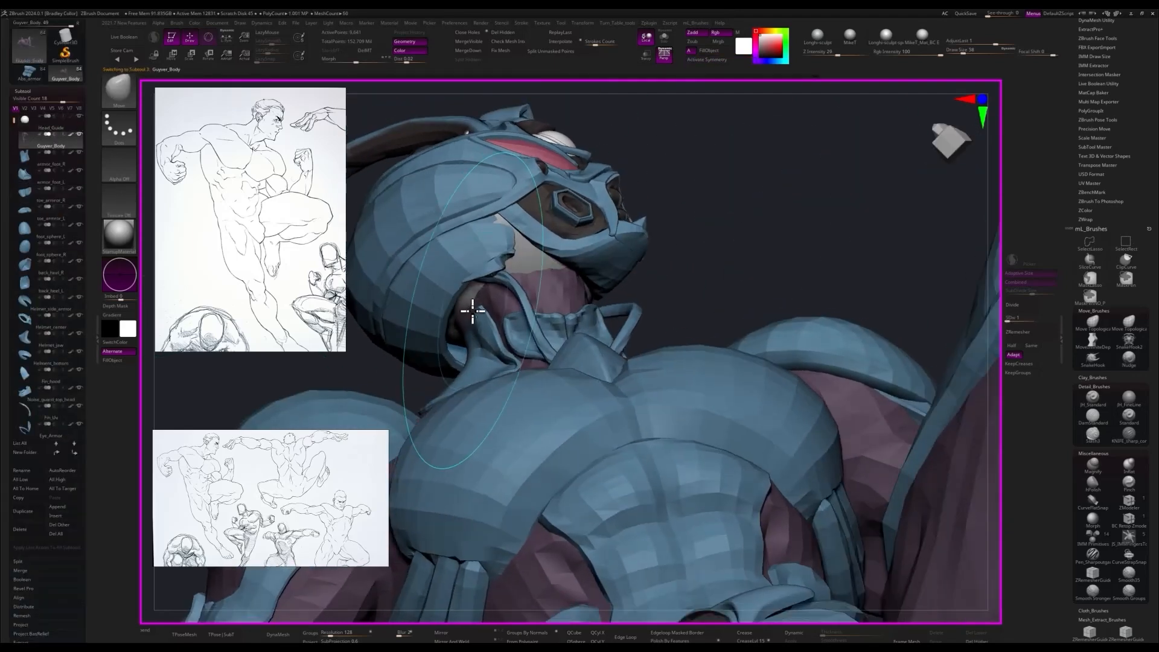
mouse_move(442, 353)
right_down()
mouse_move(493, 331)
mouse_move(618, 218)
mouse_move(618, 173)
mouse_move(554, 322)
right_up()
key(shift+s)
key(space)
click(512, 477)
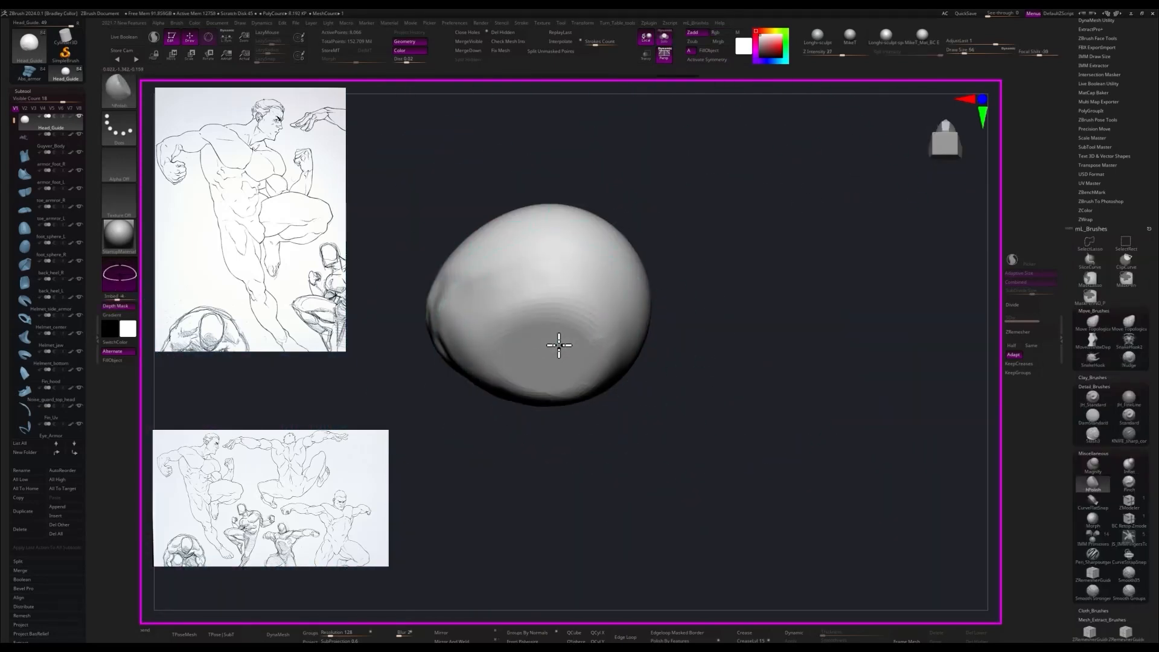
right_drag(513, 378, 603, 396)
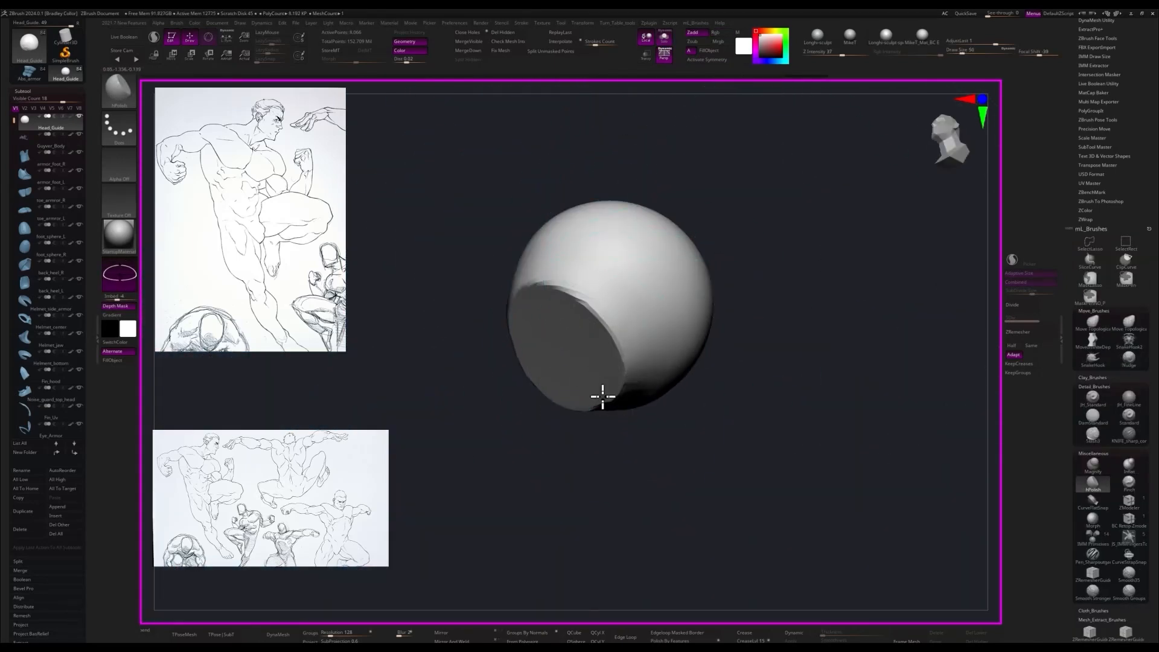
- Show the whole figure again and examine how the head guide sits inside the helmet
key(shift+s)
key(space)
click(873, 305)
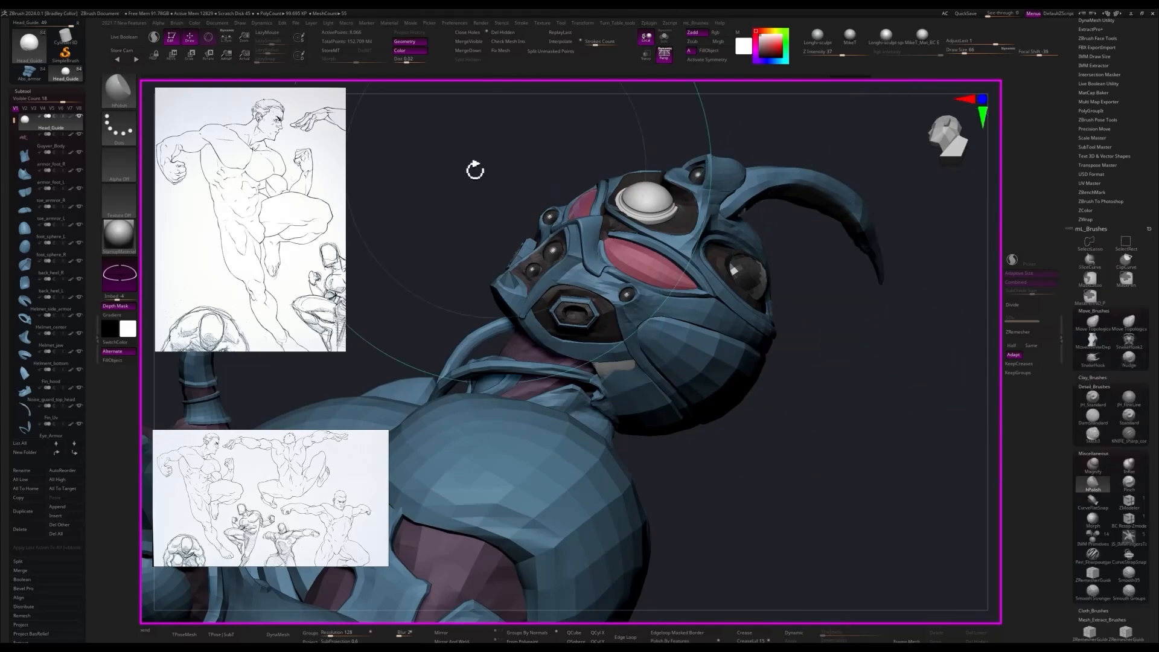
right_drag(477, 168, 585, 340)
right_drag(755, 296, 714, 256)
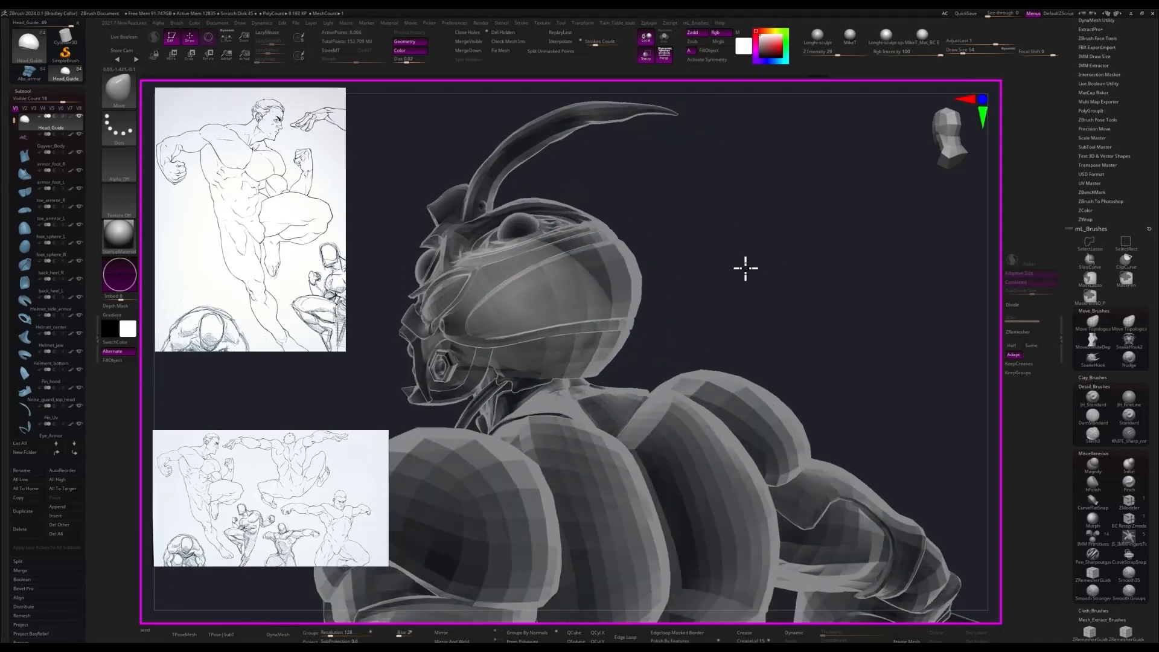
mouse_move(595, 366)
right_down()
mouse_move(458, 298)
mouse_move(525, 338)
mouse_move(684, 250)
mouse_move(742, 129)
mouse_move(761, 181)
mouse_move(808, 232)
mouse_move(787, 269)
mouse_move(678, 328)
mouse_move(660, 324)
mouse_move(813, 275)
mouse_move(856, 210)
mouse_move(502, 392)
mouse_move(491, 385)
mouse_move(603, 214)
mouse_move(791, 165)
mouse_move(626, 126)
mouse_move(419, 422)
mouse_move(446, 416)
right_up()
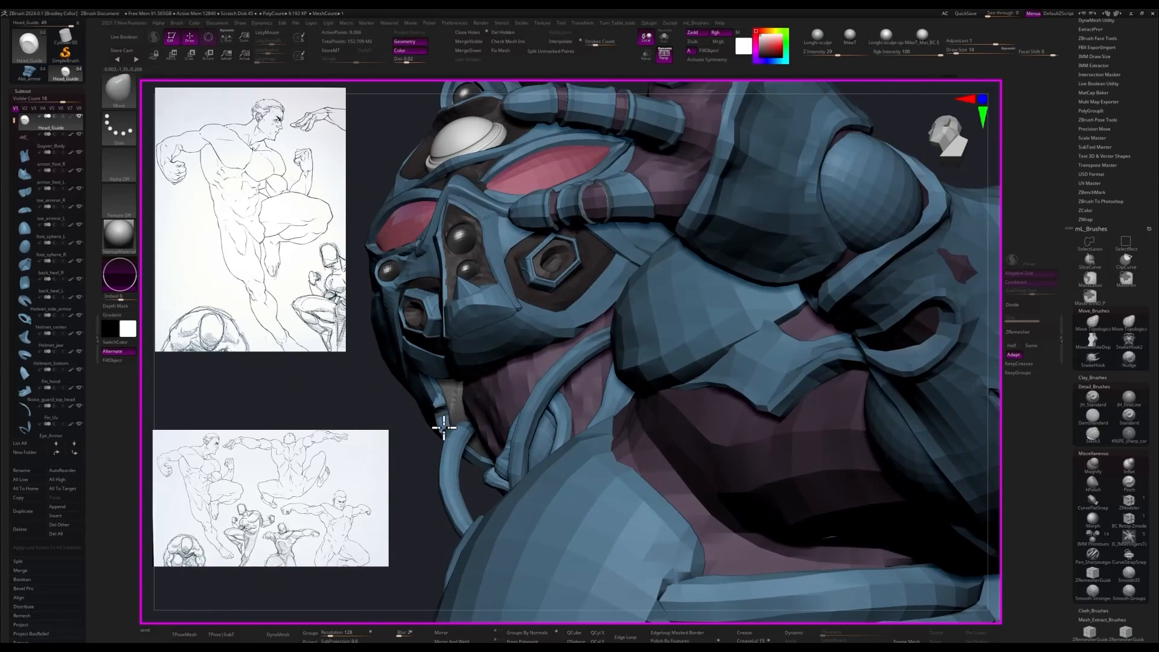
- Fill the head guide with the blue sampled from the surrounding armor
right_drag(409, 452, 532, 370)
key(c)
click(125, 363)
right_drag(652, 217, 700, 195)
- Use SubTool Master to set all visible subtools to their highest subdivision level
drag(1068, 286, 1076, 360)
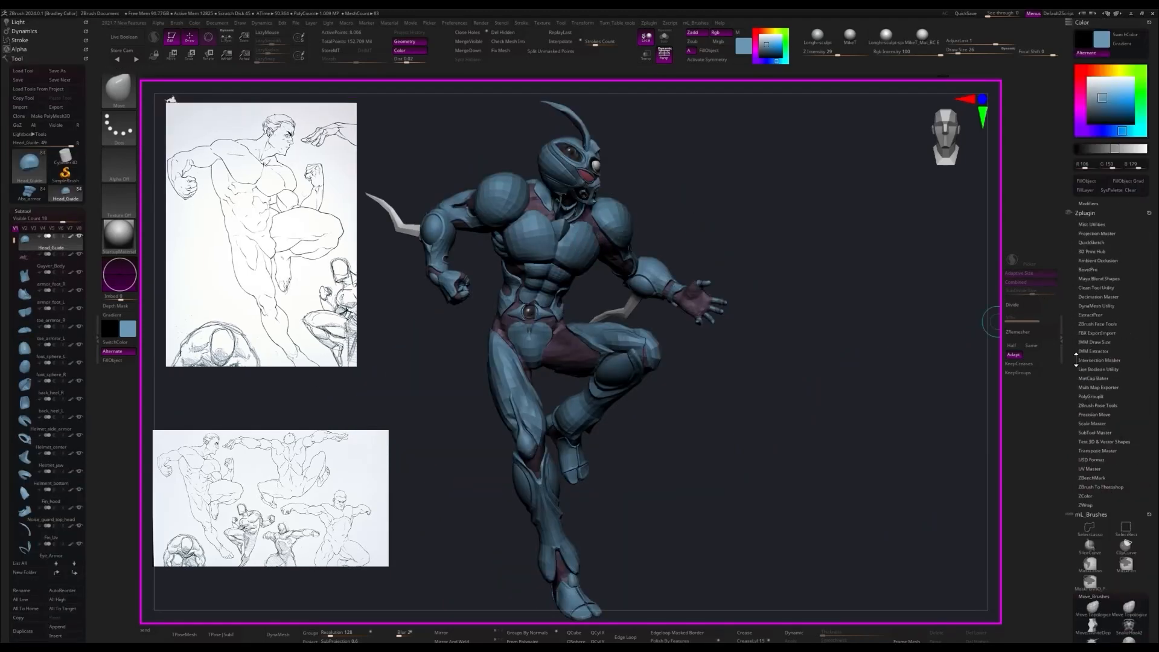
click(1109, 432)
drag(1069, 455, 1072, 332)
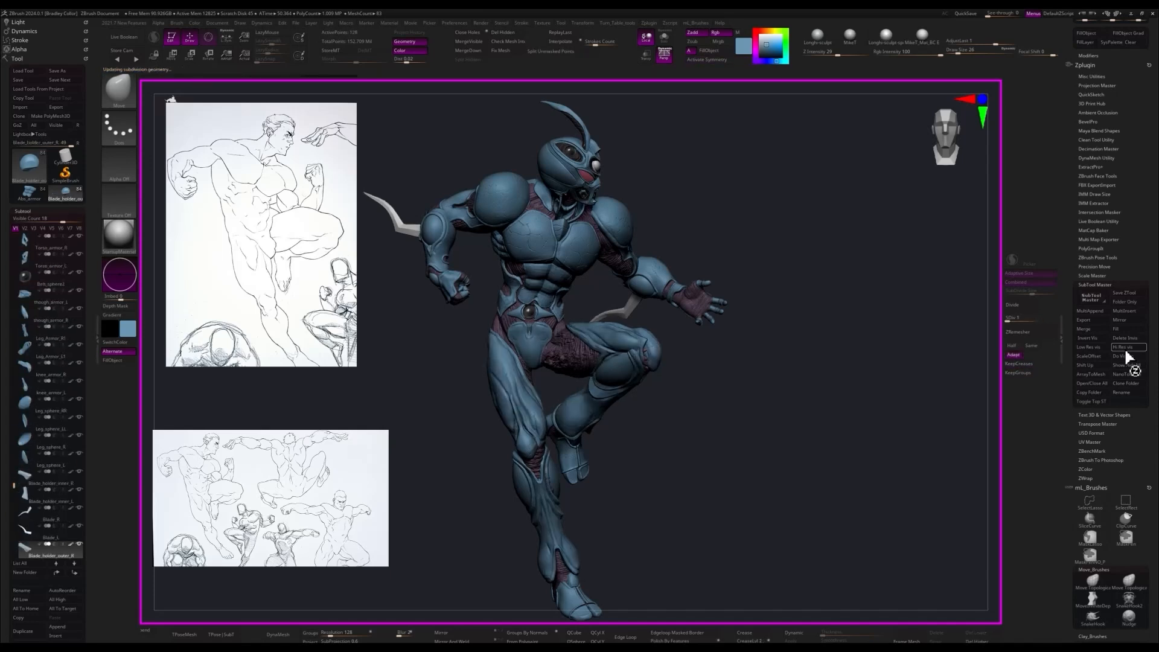
- Select the Guyver_Body subtool at the raised thigh and step it down through its lower subdivision levels
drag(778, 180, 826, 361)
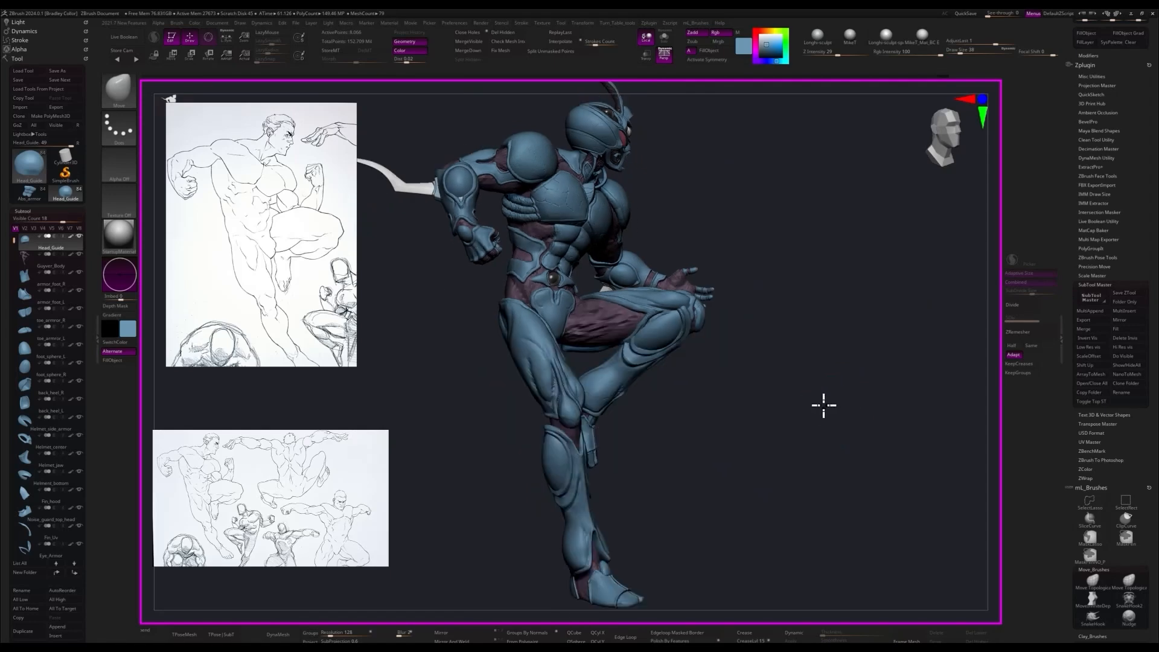
mouse_move(819, 414)
mouse_down()
mouse_move(755, 428)
mouse_move(803, 412)
mouse_up()
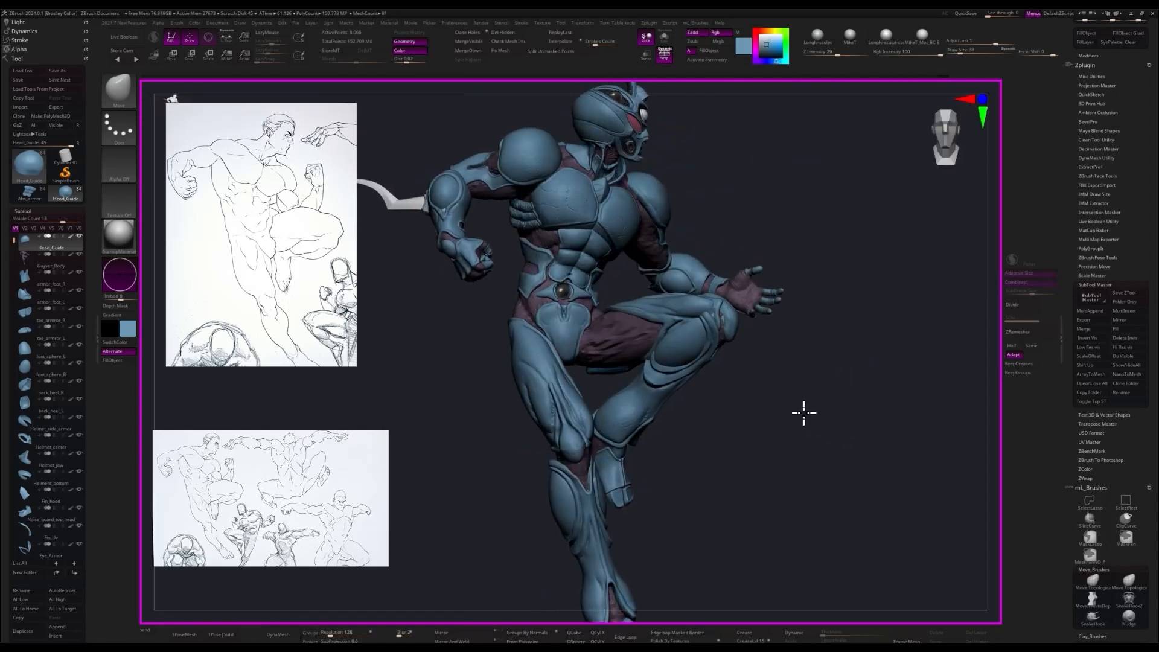
alt+drag(789, 363, 792, 401)
drag(791, 401, 830, 392)
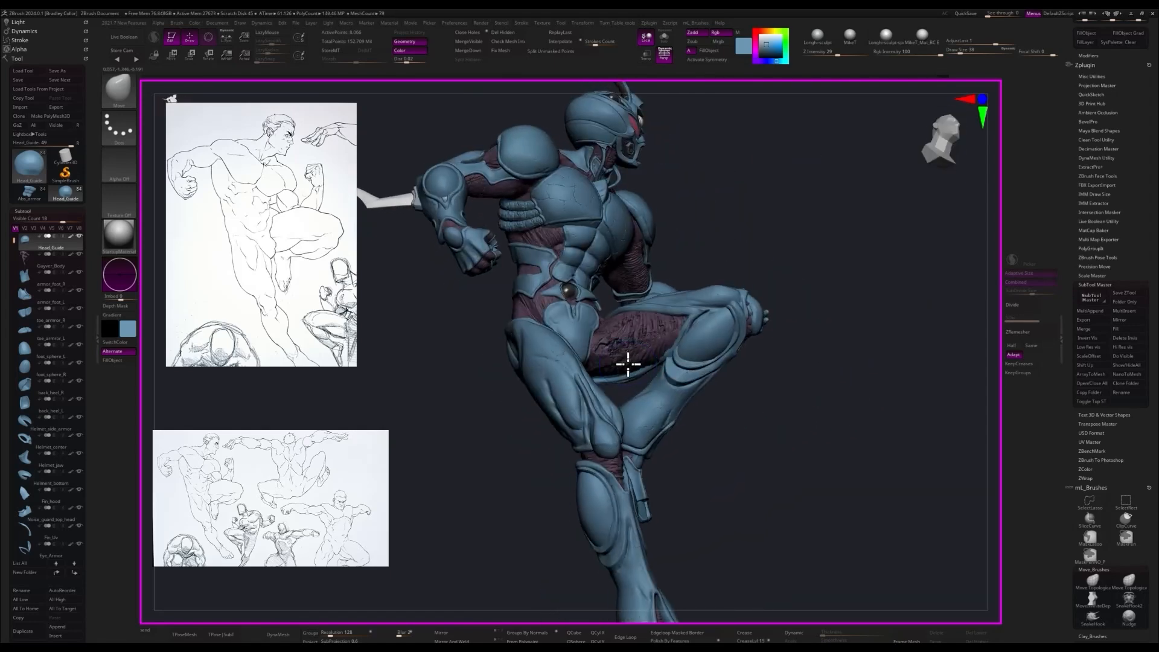
key(space)
alt+click(652, 341)
drag(895, 353, 863, 352)
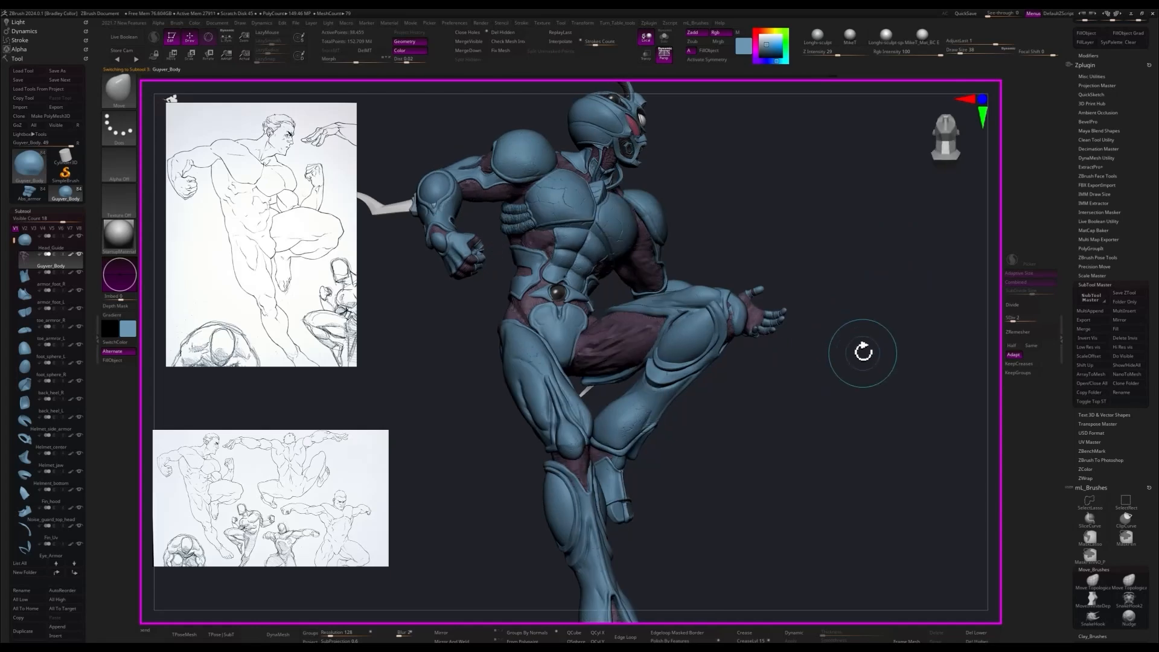
key(shift+d)
key(shift+d)
key(shift+d)
key(shift+d)
key(shift+d)
- Nudge the inner surface of the raised thigh with the Move brush and turn on the polyframe display
drag(790, 380, 761, 387)
key(space)
drag(662, 339, 667, 339)
key(shift+f)
mouse_move(779, 364)
mouse_down()
mouse_move(802, 355)
mouse_move(774, 366)
mouse_up()
drag(797, 408, 875, 332)
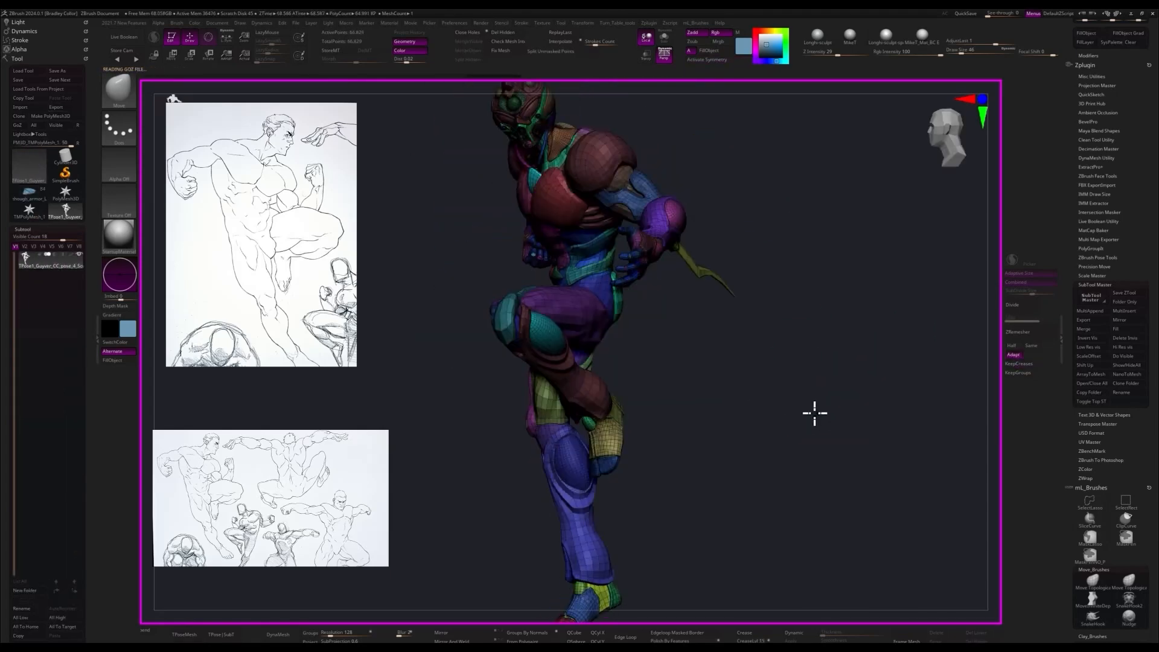
- Isolate the inner body's polygroups in the combined pose mesh, hiding the surrounding armor
mouse_move(797, 409)
mouse_down()
mouse_move(787, 401)
mouse_move(718, 453)
mouse_move(713, 440)
mouse_up()
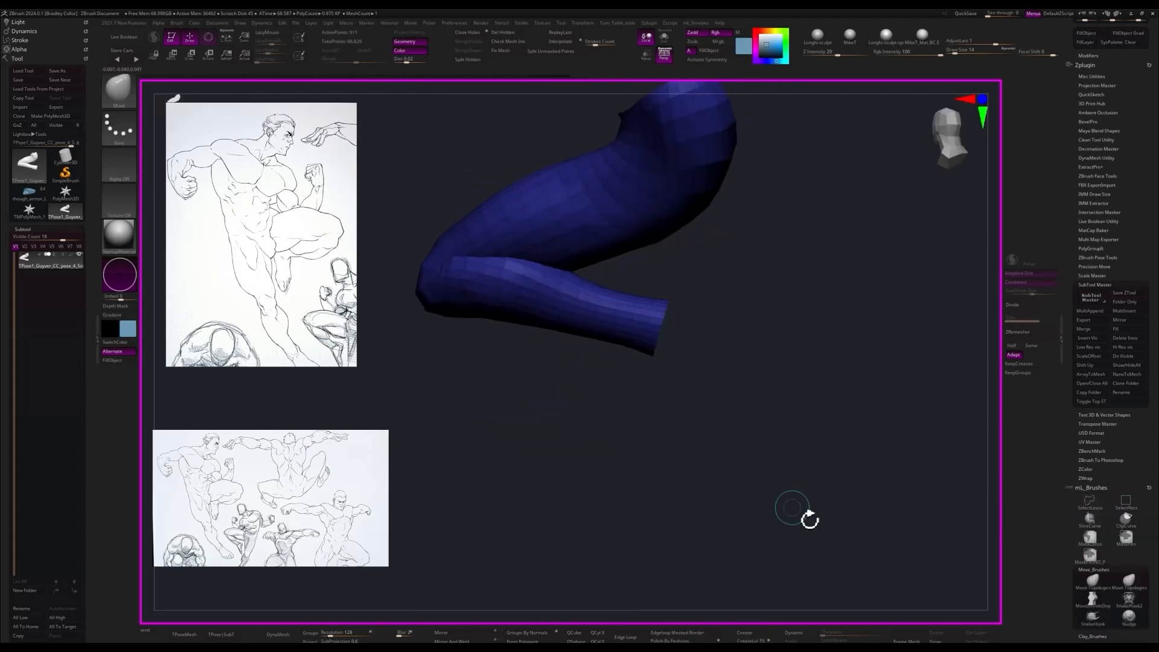
ctrl+shift+click(880, 424)
drag(879, 424, 840, 436)
ctrl+shift+click(593, 271)
ctrl+shift+click(592, 272)
drag(535, 306, 732, 290)
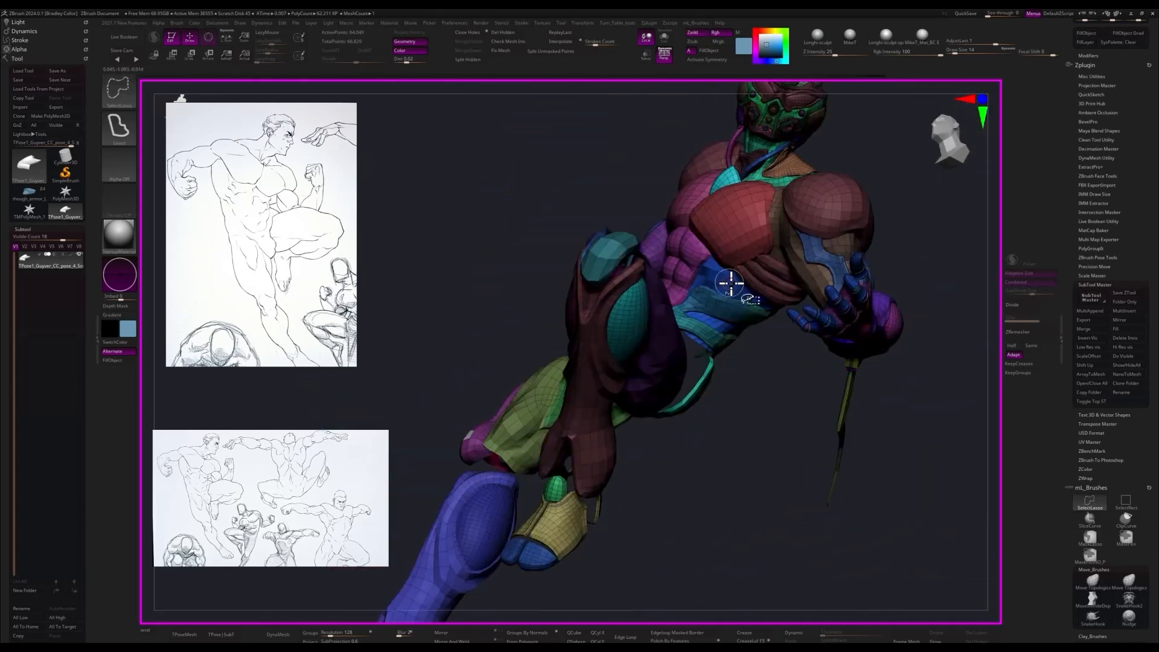
ctrl+shift+click(732, 290)
mouse_move(881, 278)
ctrl+shift+mouse_down()
mouse_move(937, 246)
mouse_move(823, 310)
mouse_move(791, 486)
mouse_move(854, 497)
mouse_move(878, 274)
mouse_move(867, 265)
ctrl+shift+mouse_up()
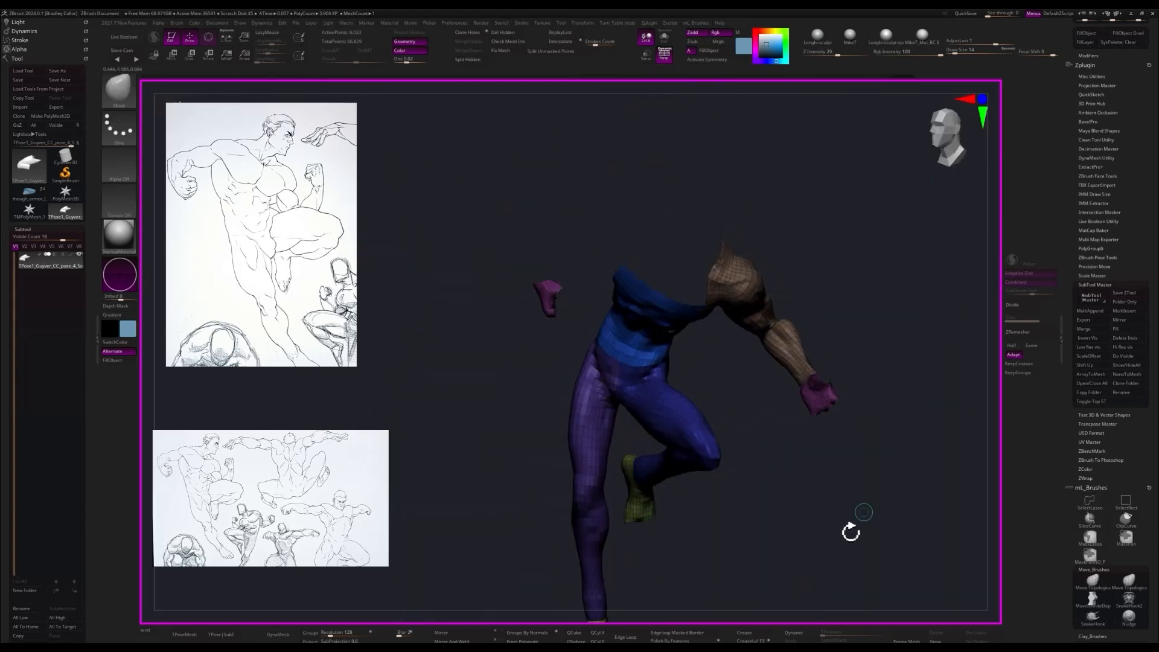
- Examine the body's leg polygroups around the raised shin with Shrink Visibility and bring the whole armored mesh back into view
drag(850, 532, 543, 488)
ctrl+shift+click(673, 368)
drag(580, 422, 567, 453)
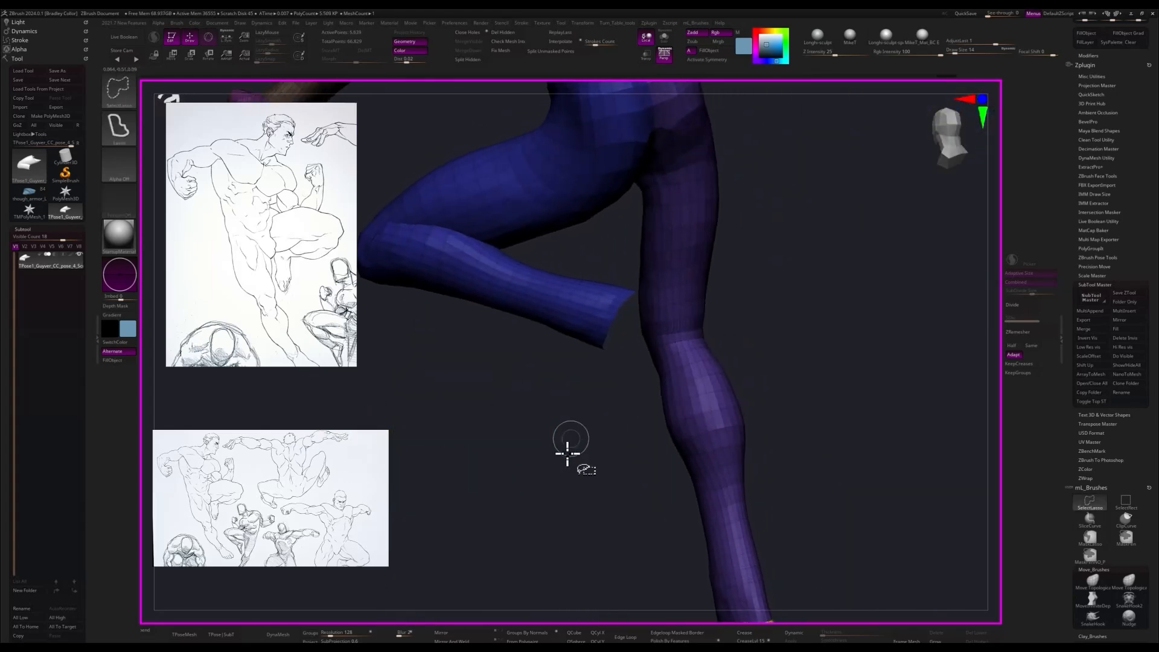
mouse_move(620, 346)
mouse_down()
mouse_move(584, 460)
mouse_move(520, 496)
mouse_up()
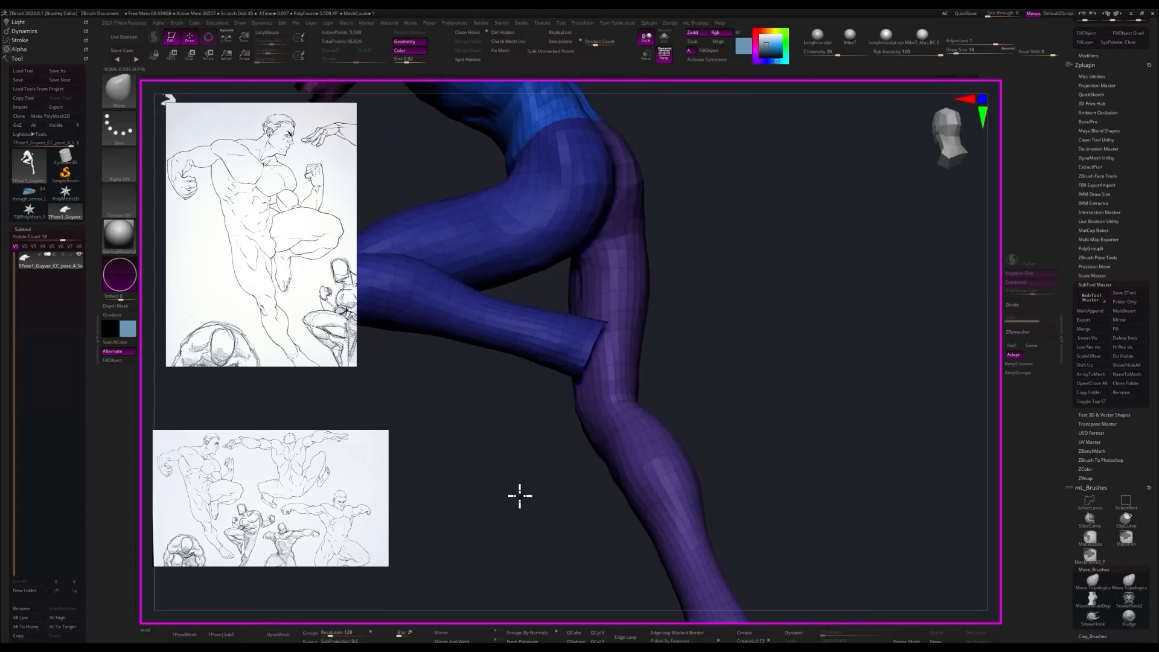
drag(723, 331, 624, 339)
mouse_move(553, 326)
mouse_down()
mouse_move(527, 429)
mouse_move(874, 370)
mouse_move(815, 336)
mouse_up()
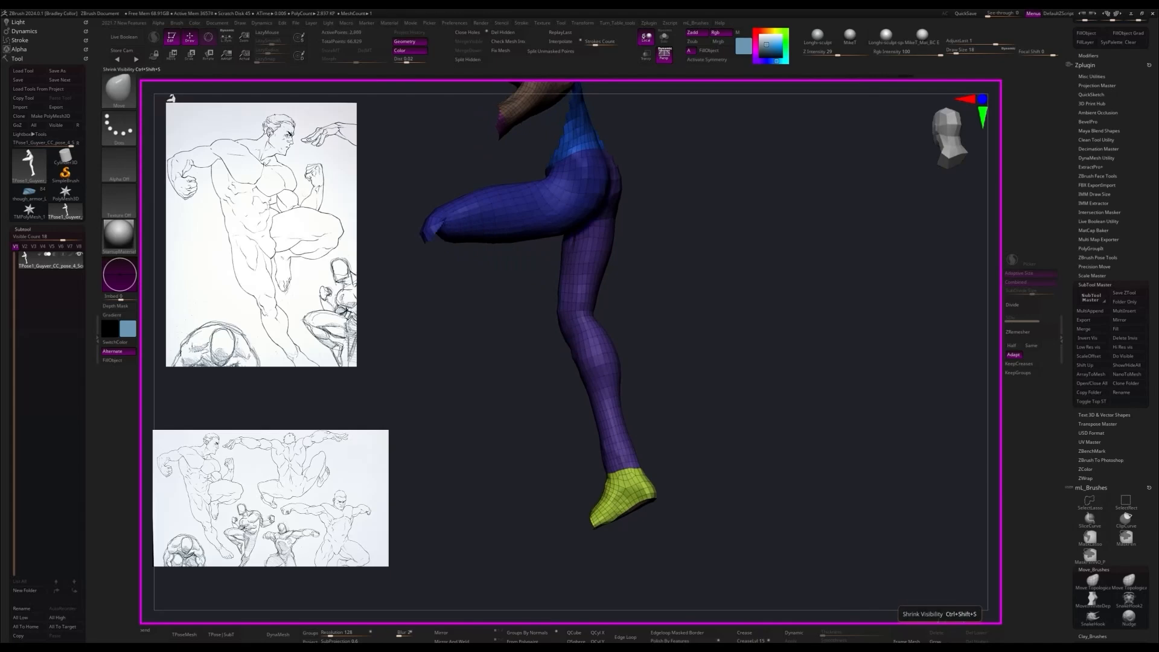
mouse_move(944, 399)
mouse_down()
mouse_move(844, 487)
mouse_move(853, 419)
mouse_move(895, 414)
mouse_move(853, 442)
mouse_move(839, 378)
mouse_move(807, 391)
mouse_up()
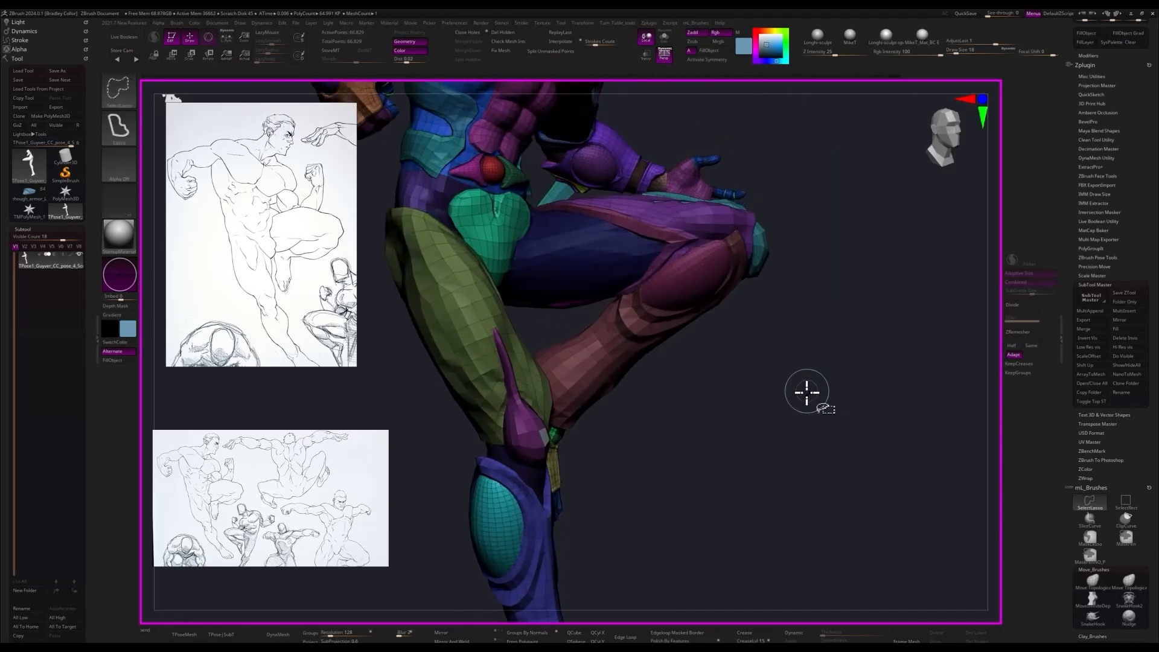
drag(885, 359, 851, 365)
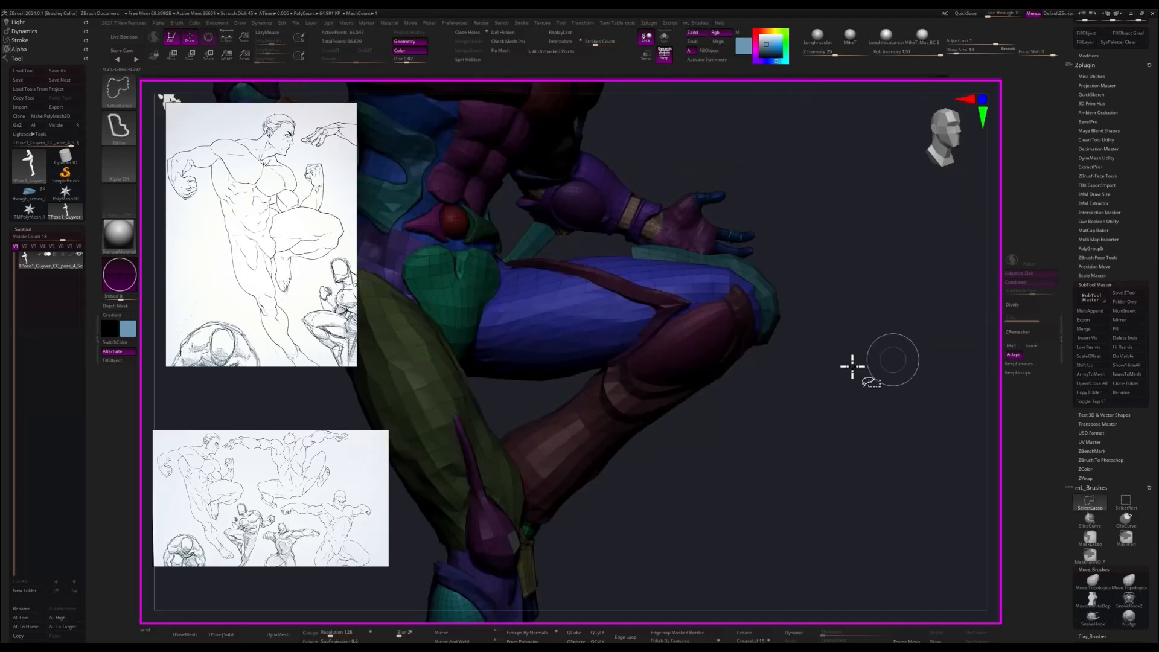
drag(891, 415, 869, 422)
- Set all visible subtools to their lowest subdivision level and create a new Transpose Master TPoseMesh
drag(95, 626, 95, 388)
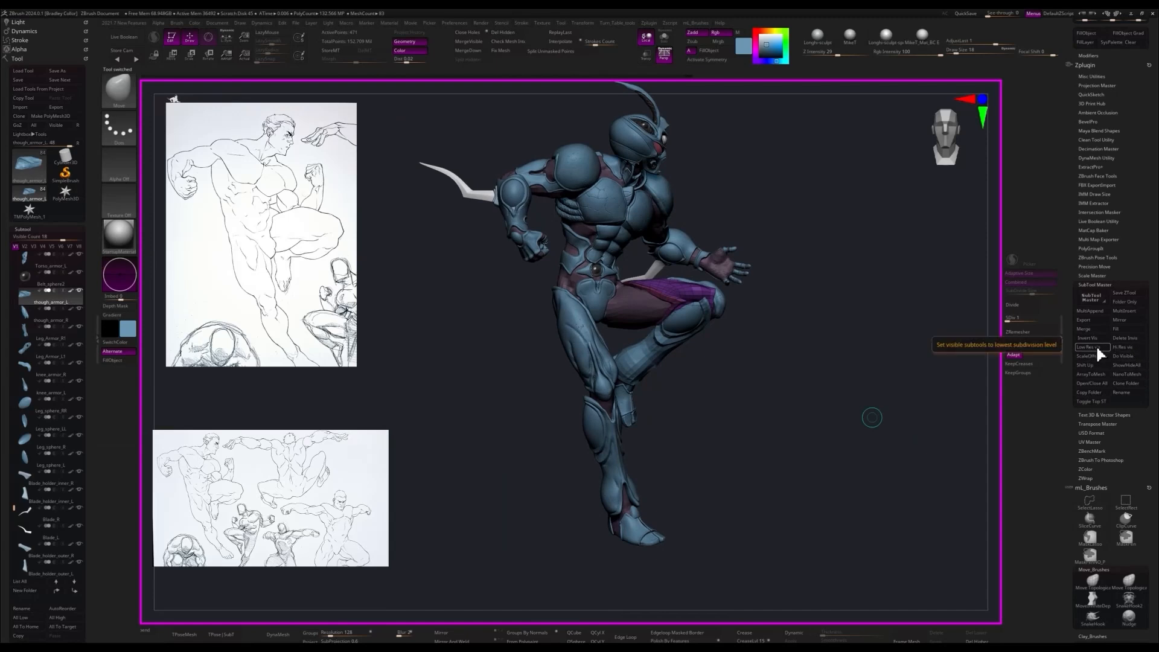
click(1096, 346)
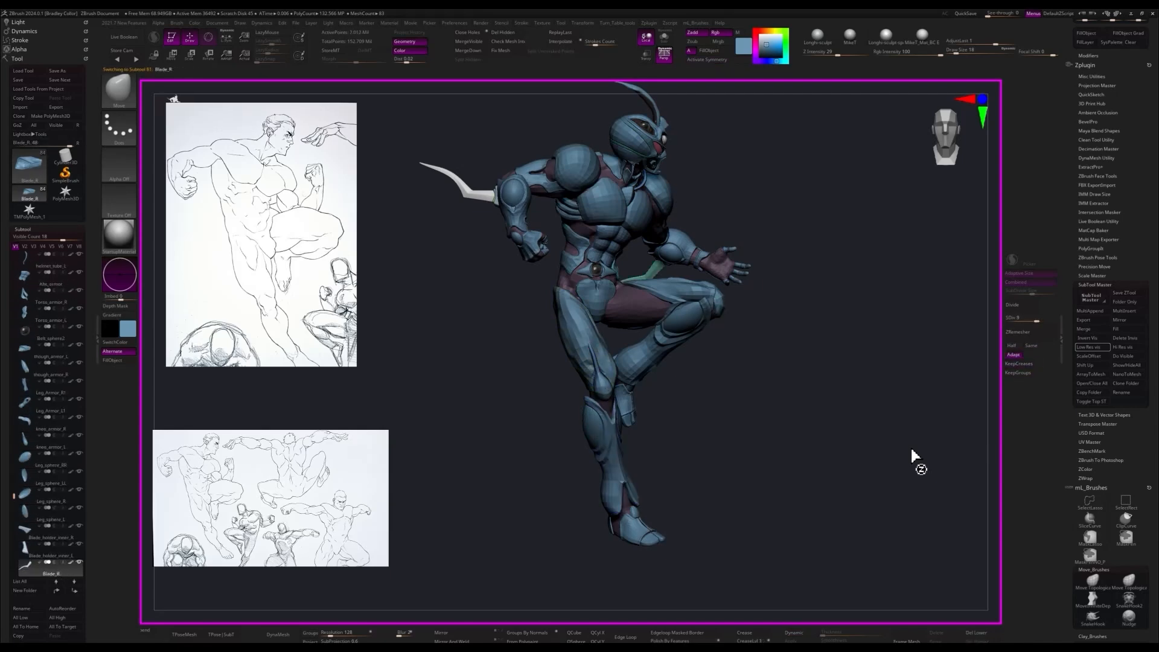
drag(861, 349, 234, 598)
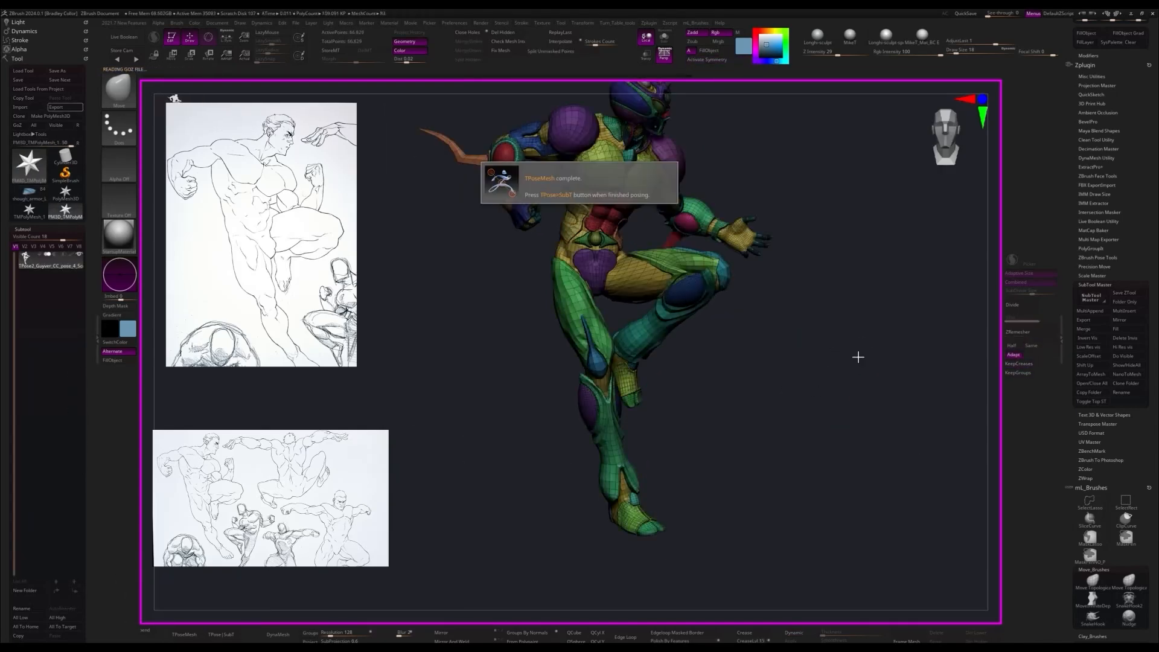
- Isolate the inner body, hide the raised leg's lower part, and assign the remaining body its own polygroup
mouse_move(858, 356)
mouse_down()
mouse_move(885, 364)
mouse_move(870, 384)
mouse_move(817, 351)
mouse_move(864, 352)
mouse_move(799, 404)
mouse_move(782, 402)
mouse_up()
ctrl+shift+click(641, 320)
ctrl+alt+shift+drag(530, 541, 624, 332)
drag(761, 362, 865, 361)
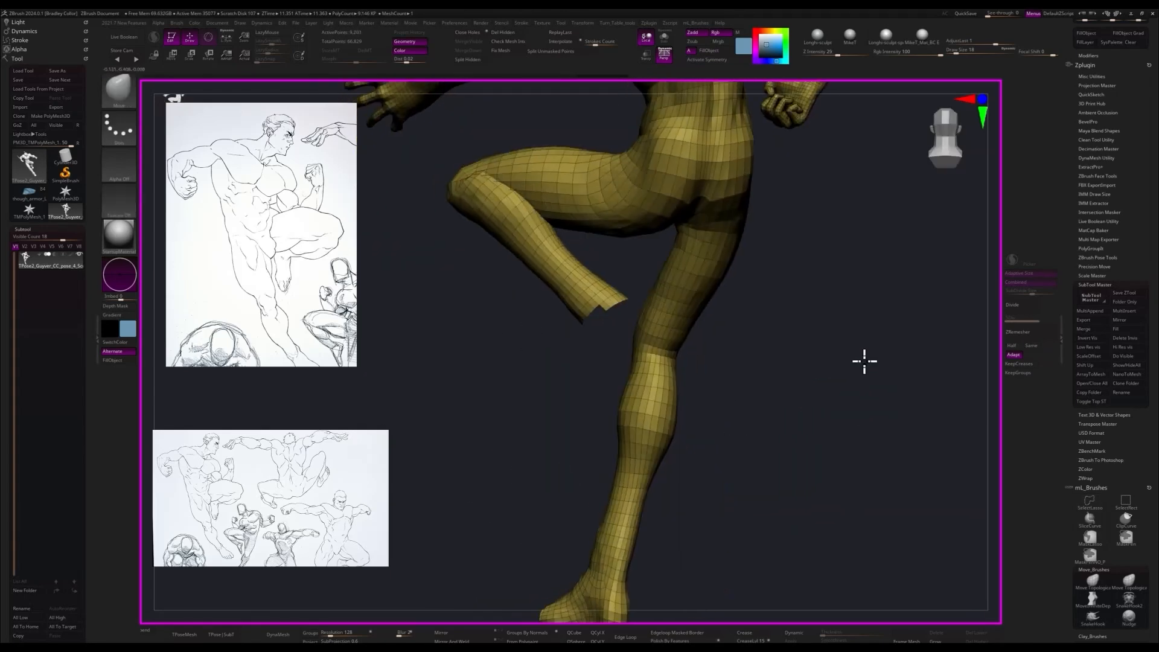
mouse_move(803, 393)
mouse_down()
mouse_move(864, 414)
mouse_move(598, 488)
mouse_move(809, 339)
mouse_move(570, 300)
mouse_up()
mouse_move(755, 308)
mouse_down()
mouse_move(900, 313)
mouse_move(828, 381)
mouse_move(828, 340)
mouse_up()
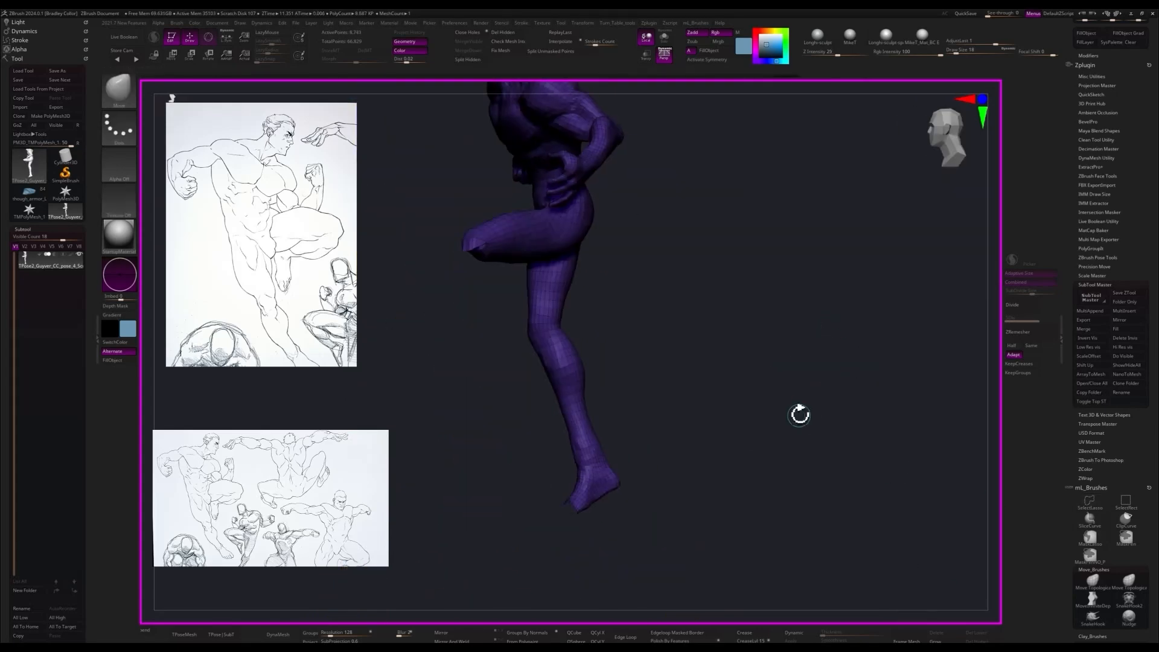
- Show the separated lower leg together with the body and restore the full armored figure
drag(836, 416, 812, 300)
ctrl+shift+click(476, 404)
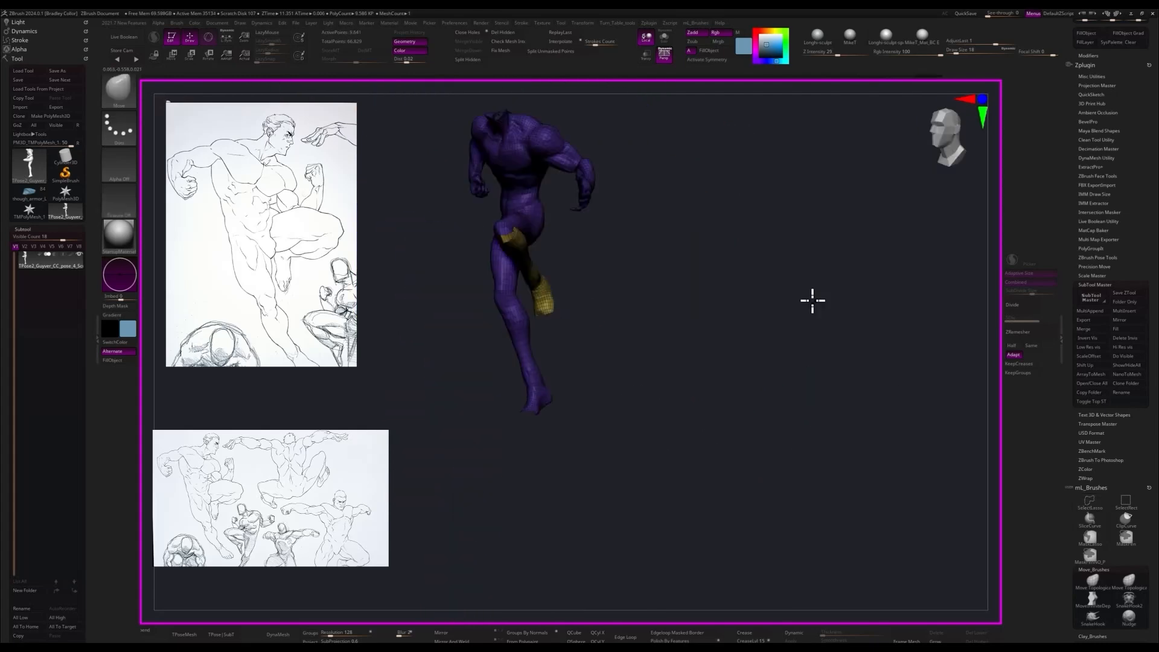
ctrl+shift+click(833, 424)
drag(833, 416, 865, 343)
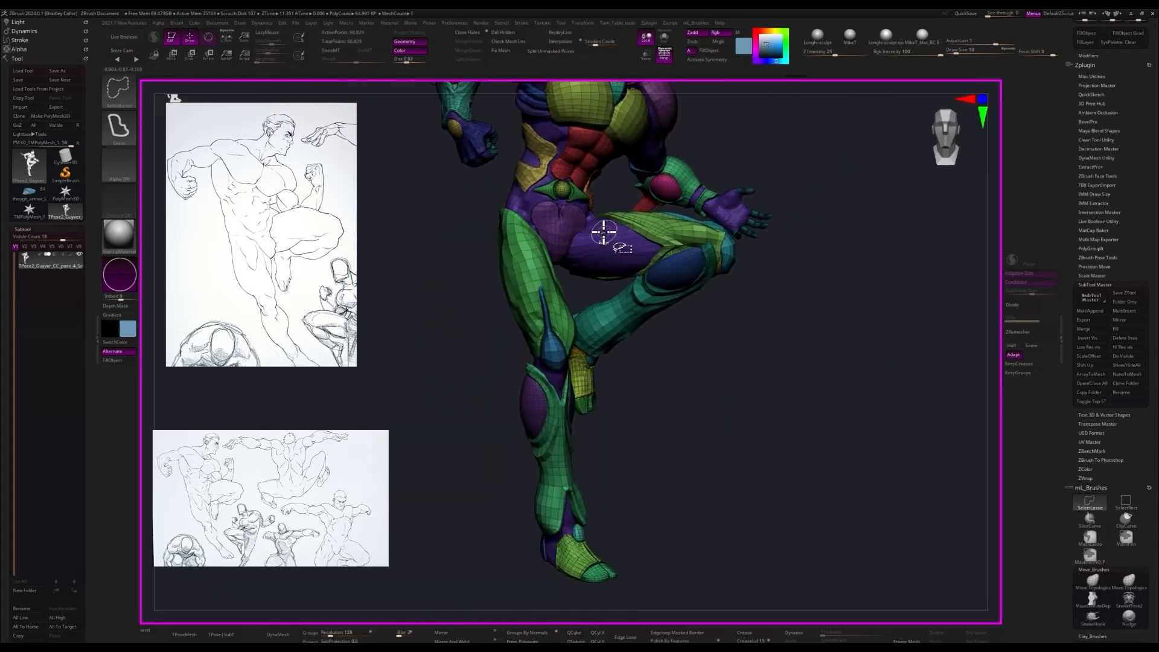
- Toggle the visibility of the purple body polygroup to check the raised thigh against its armor
ctrl+shift+click(875, 409)
drag(874, 409, 848, 464)
ctrl+shift+click(637, 246)
mouse_move(848, 447)
mouse_down()
mouse_move(896, 423)
mouse_move(872, 406)
mouse_move(900, 427)
mouse_move(876, 449)
mouse_move(859, 323)
mouse_move(681, 306)
mouse_move(769, 206)
mouse_up()
ctrl+shift+click(879, 435)
ctrl+shift+click(886, 429)
ctrl+shift+click(887, 449)
ctrl+shift+click(921, 422)
- Reshape the raised thigh area with the Move brush
key(b)
click(862, 379)
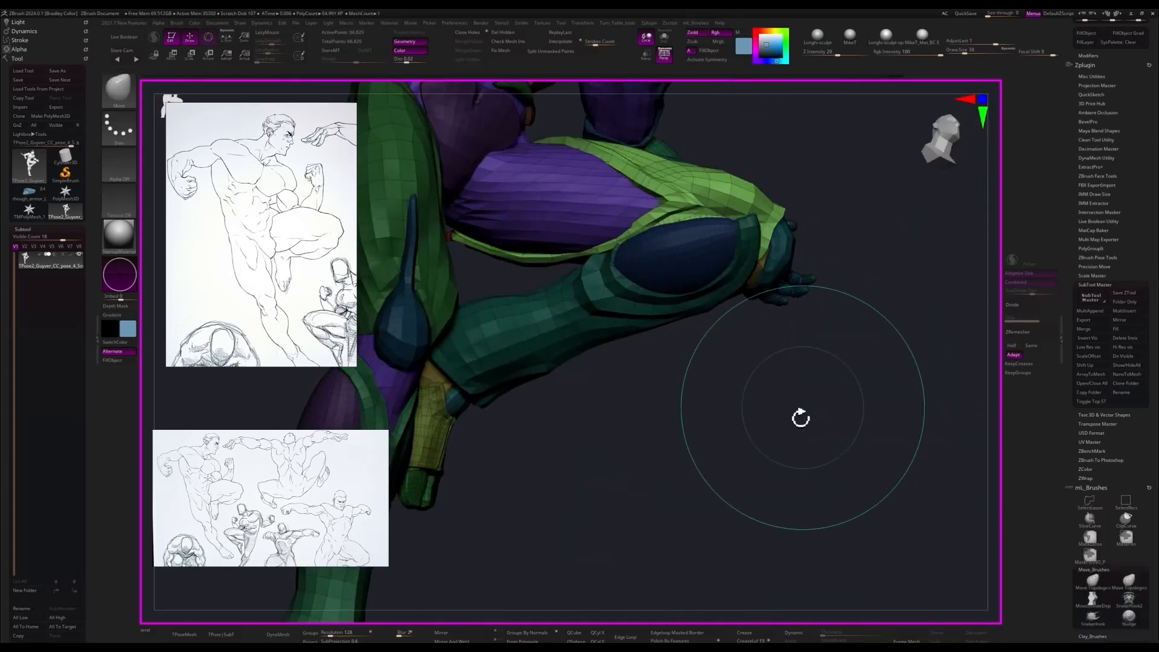
drag(552, 240, 677, 329)
drag(821, 356, 739, 417)
drag(739, 357, 776, 371)
drag(893, 341, 899, 376)
ctrl+right_drag(899, 376, 905, 394)
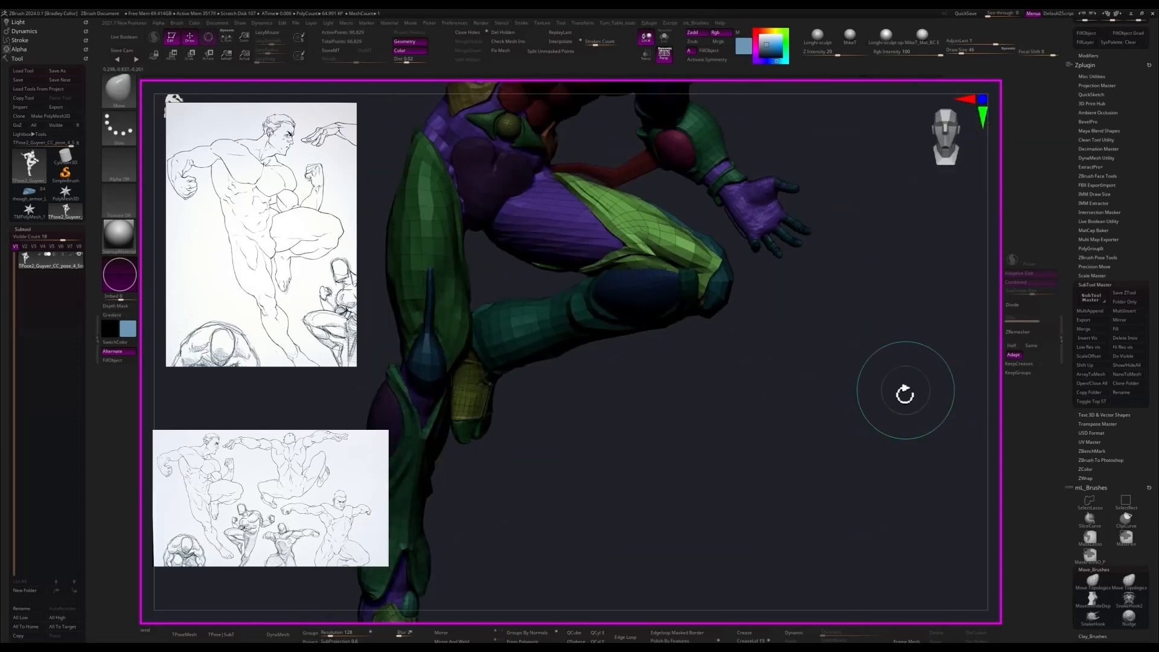
- Inspect the raised knee's armor up close by toggling part visibility and return to the full figure
ctrl+shift+click(760, 266)
ctrl+shift+click(766, 265)
right_drag(785, 447, 846, 436)
drag(898, 423, 922, 386)
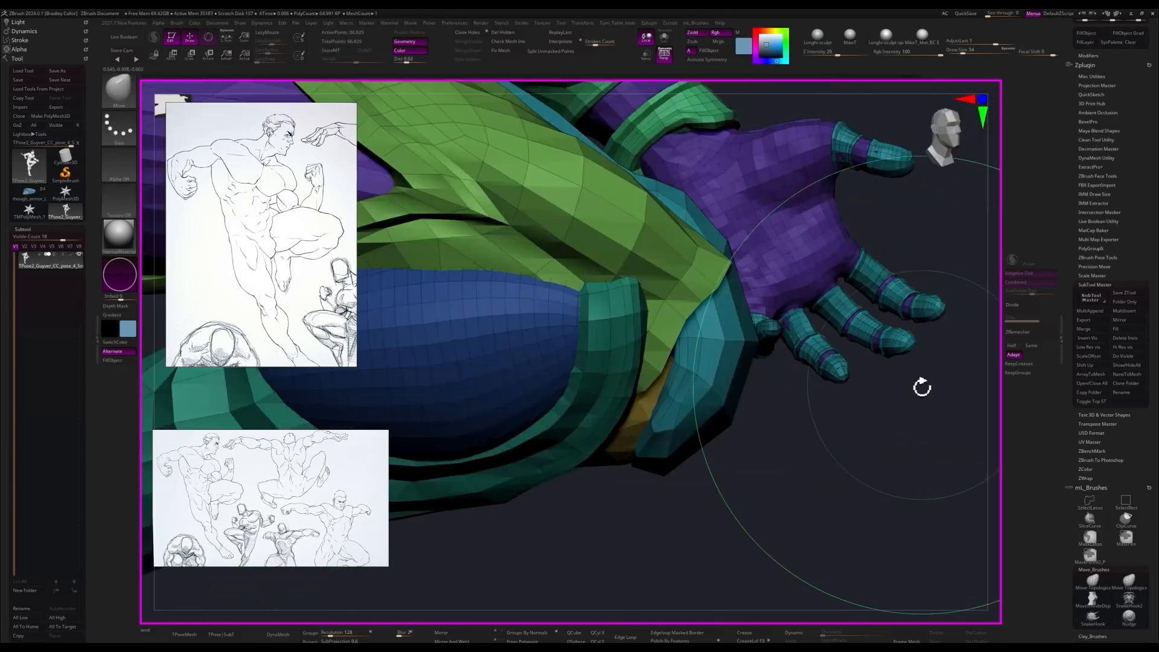
ctrl+right_drag(921, 386, 881, 433)
ctrl+shift+click(776, 320)
ctrl+shift+click(887, 442)
drag(883, 461, 897, 444)
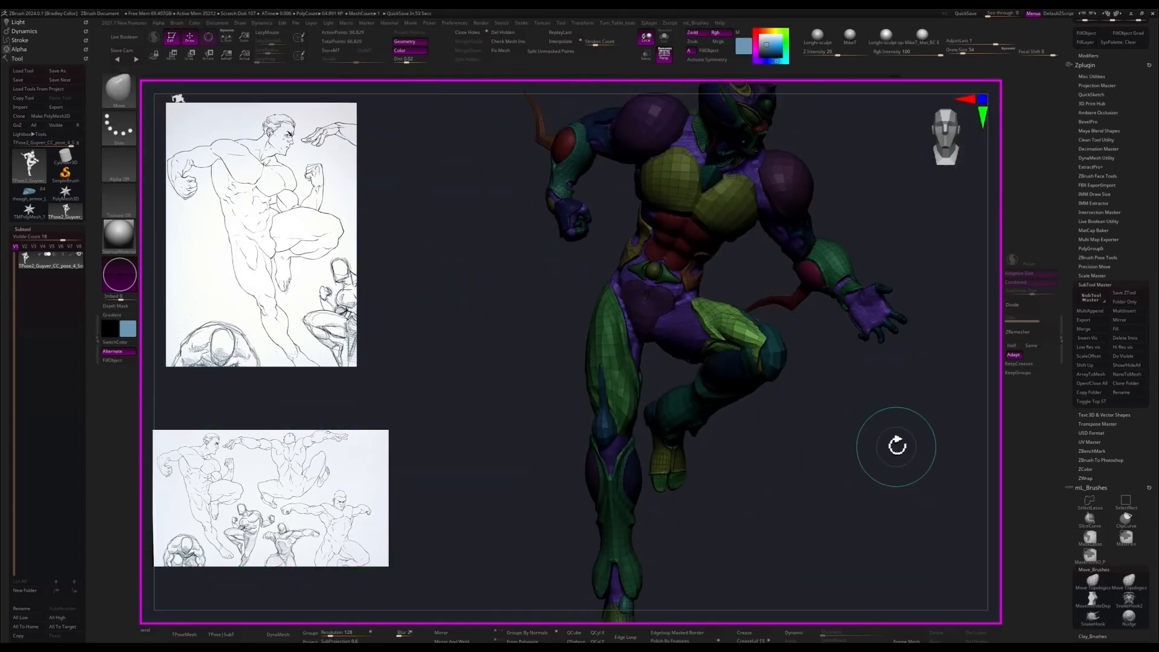
- Isolate the purple body polygroup from the armor and choose a sculpting brush for it
ctrl+shift+click(716, 330)
ctrl+right_drag(867, 448, 857, 392)
key(b)
click(834, 312)
ctrl+shift+click(884, 367)
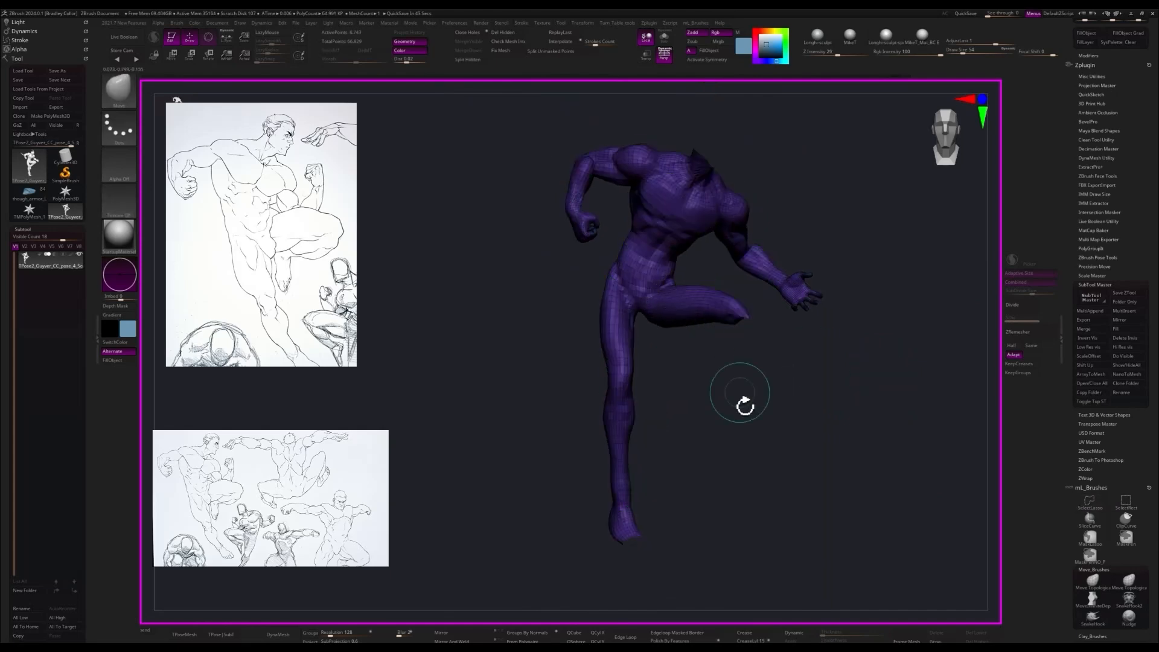
key(alt+r)
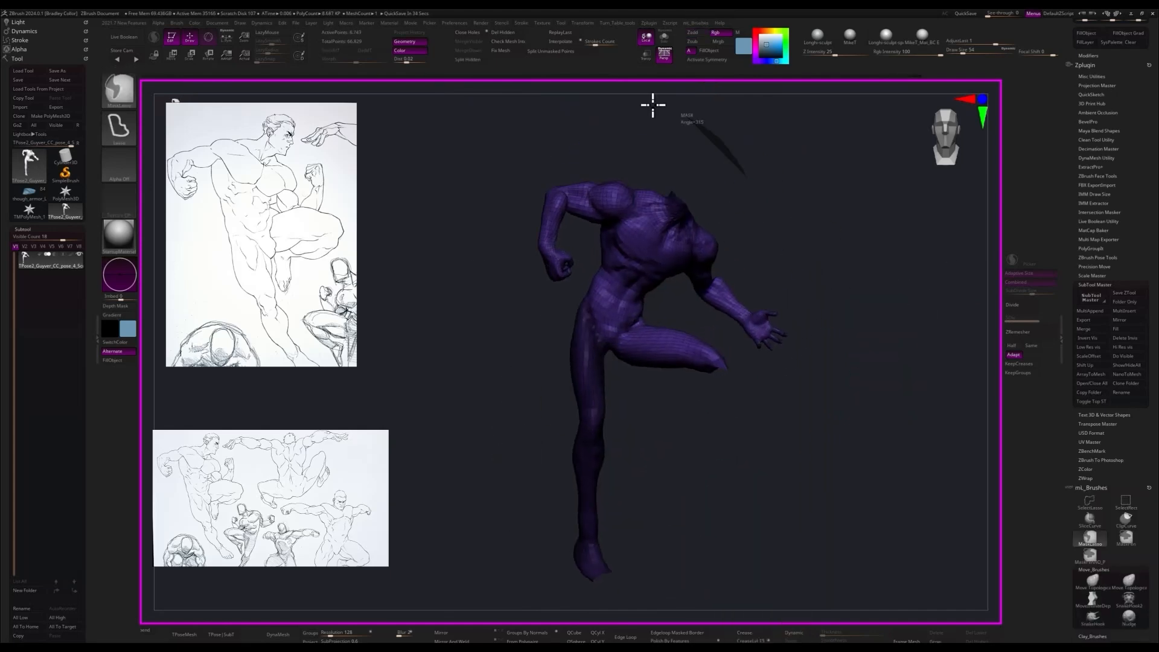
- Restore the full armored figure from the isolated body and activate the Move brush
ctrl+shift+click(662, 349)
mouse_move(806, 416)
mouse_down()
mouse_move(752, 407)
mouse_move(722, 422)
mouse_move(737, 403)
mouse_move(833, 487)
mouse_move(858, 481)
mouse_up()
ctrl+shift+click(718, 398)
ctrl+shift+click(661, 356)
ctrl+shift+click(770, 410)
key(b)
key(m)
key(v)
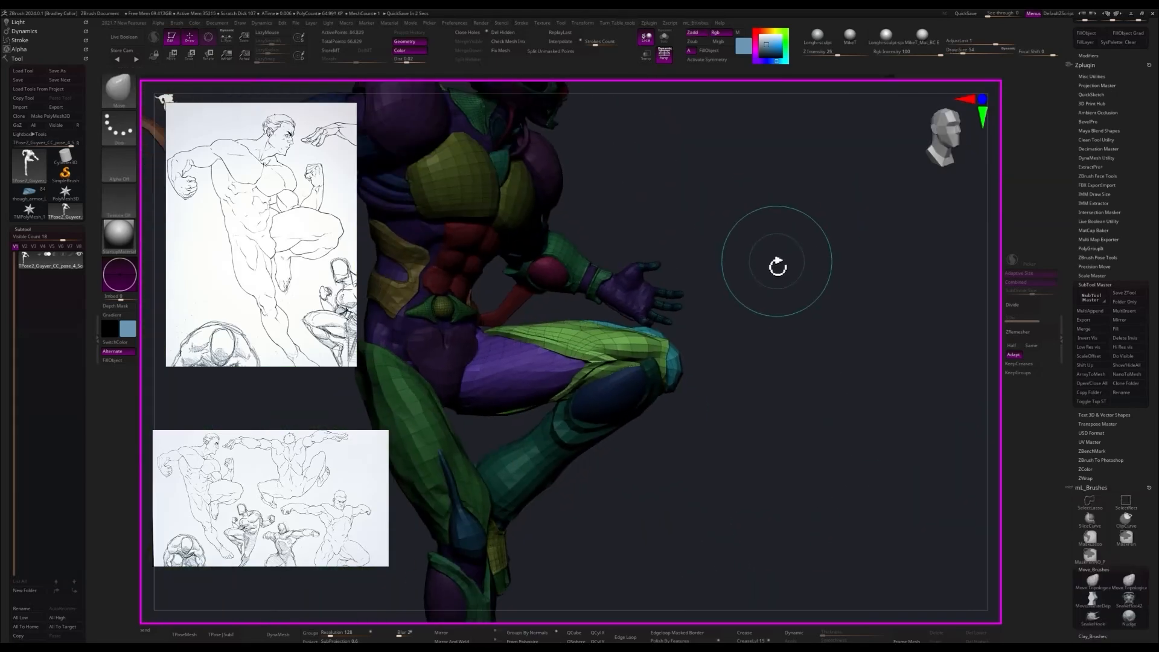
- Isolate the raised leg's yellow lower-leg polygroup to examine its form and bring back the complete figure
drag(778, 266, 842, 256)
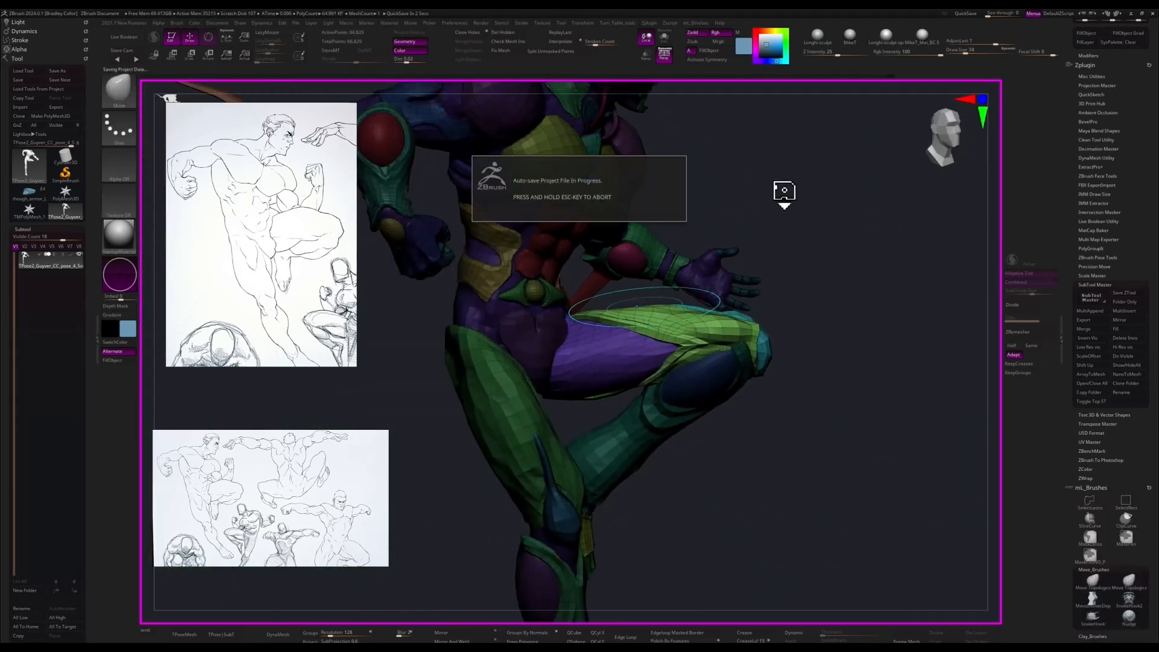
drag(837, 266, 887, 474)
mouse_move(808, 428)
mouse_down()
mouse_move(810, 463)
mouse_move(818, 455)
mouse_move(696, 372)
mouse_move(775, 490)
mouse_move(755, 468)
mouse_move(812, 443)
mouse_up()
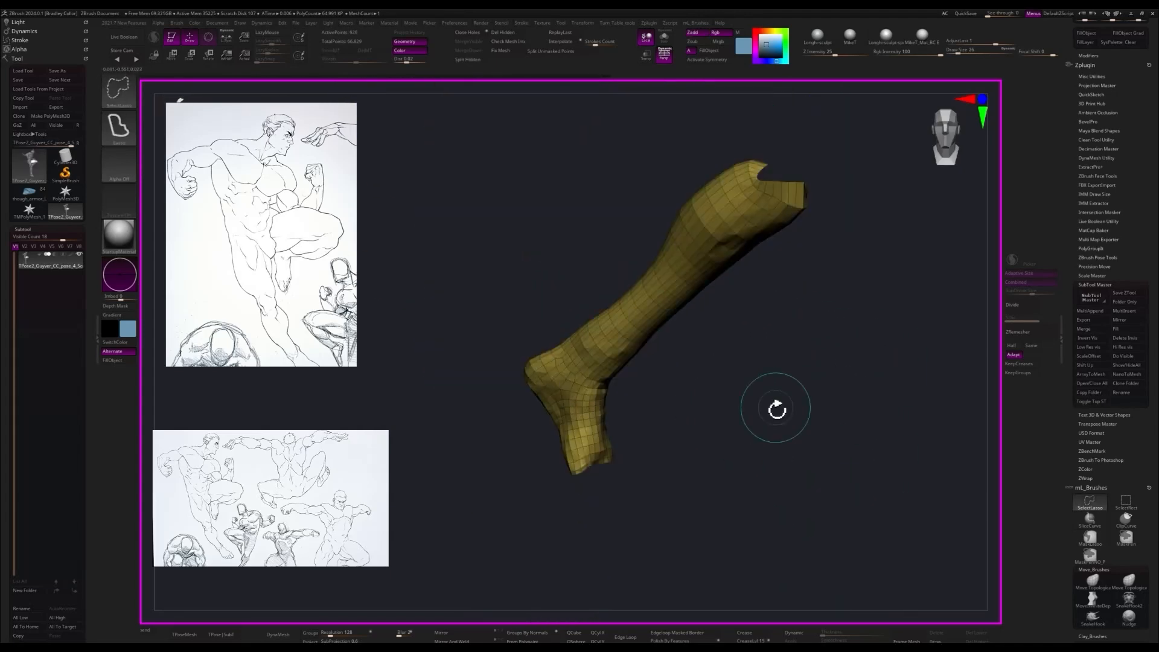
ctrl+shift+click(587, 413)
drag(796, 344, 724, 507)
mouse_move(809, 434)
mouse_down()
mouse_move(900, 411)
mouse_move(857, 451)
mouse_up()
drag(842, 314, 811, 370)
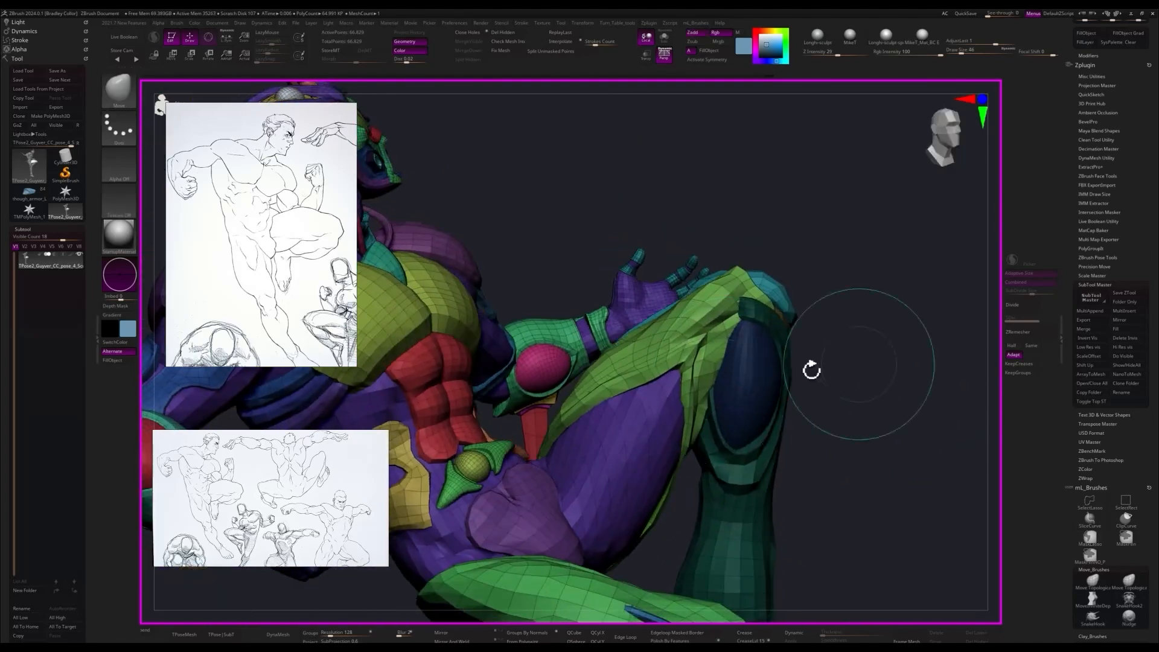
- Isolate the raised leg's teal lower-leg armor and check its shape from several angles
mouse_move(732, 364)
mouse_down()
mouse_move(797, 362)
mouse_move(867, 241)
mouse_move(908, 341)
mouse_move(831, 364)
mouse_move(735, 331)
mouse_move(879, 155)
mouse_move(887, 389)
mouse_move(884, 326)
mouse_move(936, 455)
mouse_move(875, 346)
mouse_move(718, 370)
mouse_up()
drag(773, 312, 598, 244)
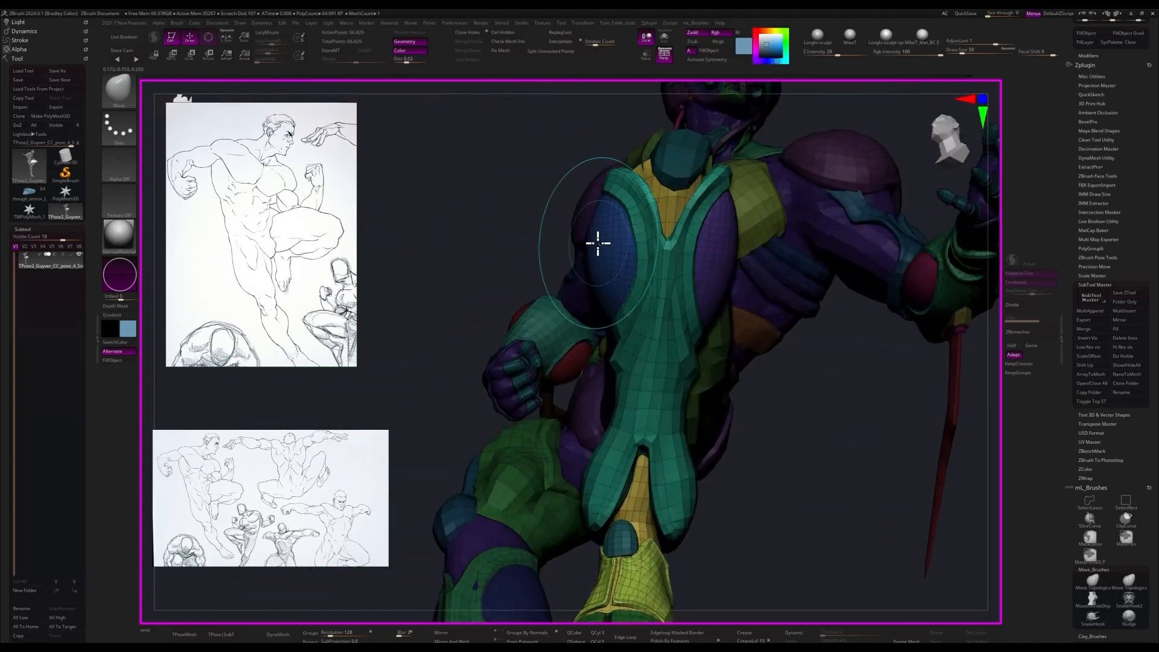
drag(763, 459, 794, 398)
drag(923, 445, 767, 338)
ctrl+shift+click(555, 485)
drag(682, 417, 723, 364)
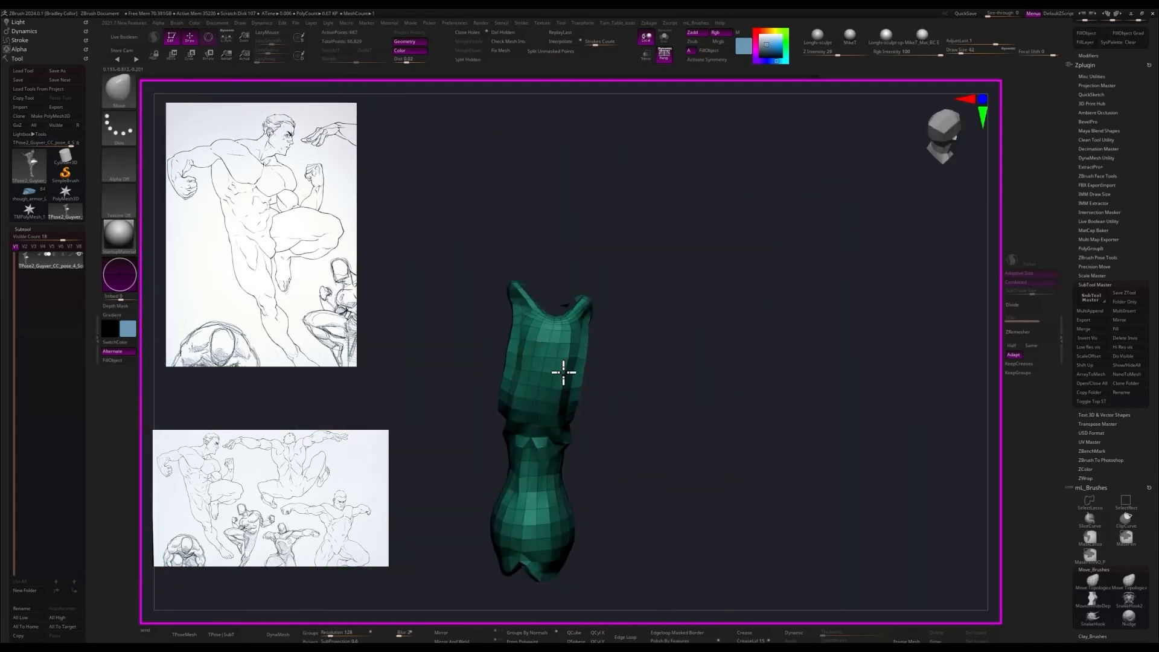
- Isolate and restore individual body and armor parts one after another to examine how they fit the pose
ctrl+shift+click(862, 317)
drag(863, 316, 791, 363)
ctrl+shift+click(619, 380)
ctrl+shift+click(829, 328)
ctrl+shift+click(612, 483)
ctrl+shift+click(776, 372)
ctrl+shift+click(609, 265)
ctrl+shift+click(890, 350)
ctrl+shift+click(654, 343)
- Show only the body with its yellow raised lower leg, mask it with a lasso and restore hidden parts
key(ctrl+shift+a)
alt+drag(778, 426, 779, 374)
ctrl+shift+drag(839, 206, 903, 380)
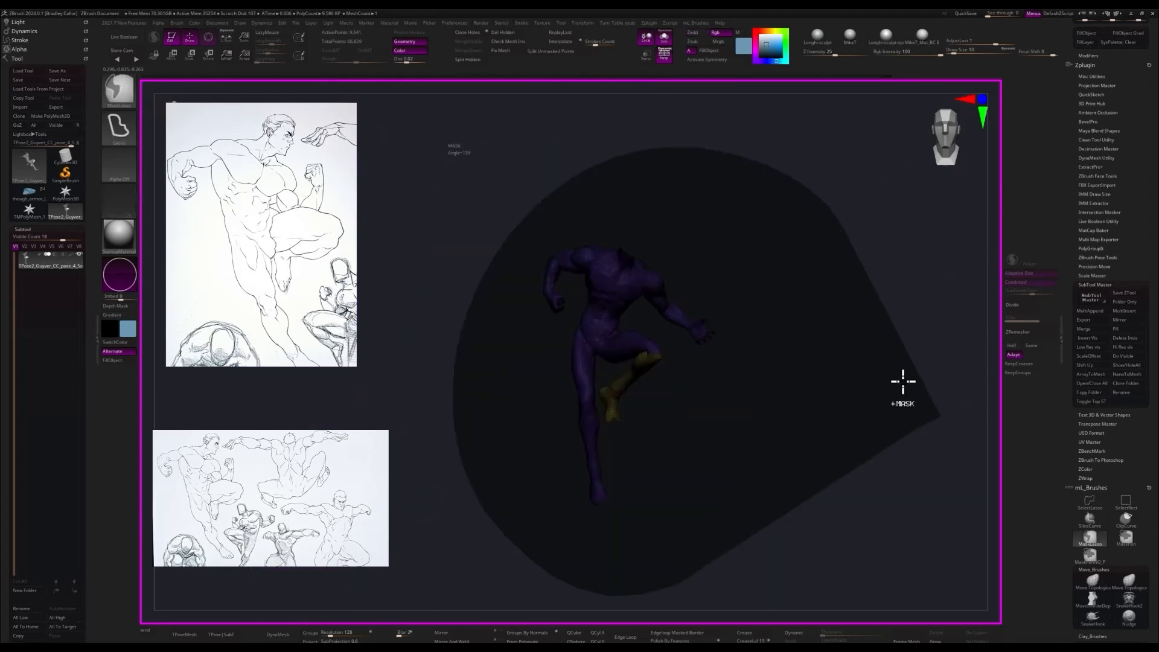
ctrl+shift+click(845, 380)
- Toggle part visibility around the raised leg and bring the full armored figure back into view
mouse_move(809, 362)
mouse_down()
mouse_move(773, 383)
mouse_move(789, 458)
mouse_move(764, 441)
mouse_move(830, 427)
mouse_move(840, 390)
mouse_move(807, 339)
mouse_move(819, 411)
mouse_move(845, 422)
mouse_move(921, 398)
mouse_move(884, 368)
mouse_move(921, 367)
mouse_move(874, 338)
mouse_move(950, 370)
mouse_move(870, 370)
mouse_move(639, 300)
mouse_move(641, 279)
mouse_move(694, 445)
mouse_move(861, 339)
mouse_move(851, 363)
mouse_up()
ctrl+shift+click(812, 426)
ctrl+shift+click(905, 414)
ctrl+shift+drag(683, 260, 650, 328)
mouse_move(884, 371)
mouse_down()
mouse_move(641, 493)
mouse_move(683, 500)
mouse_move(616, 477)
mouse_up()
ctrl+shift+click(648, 488)
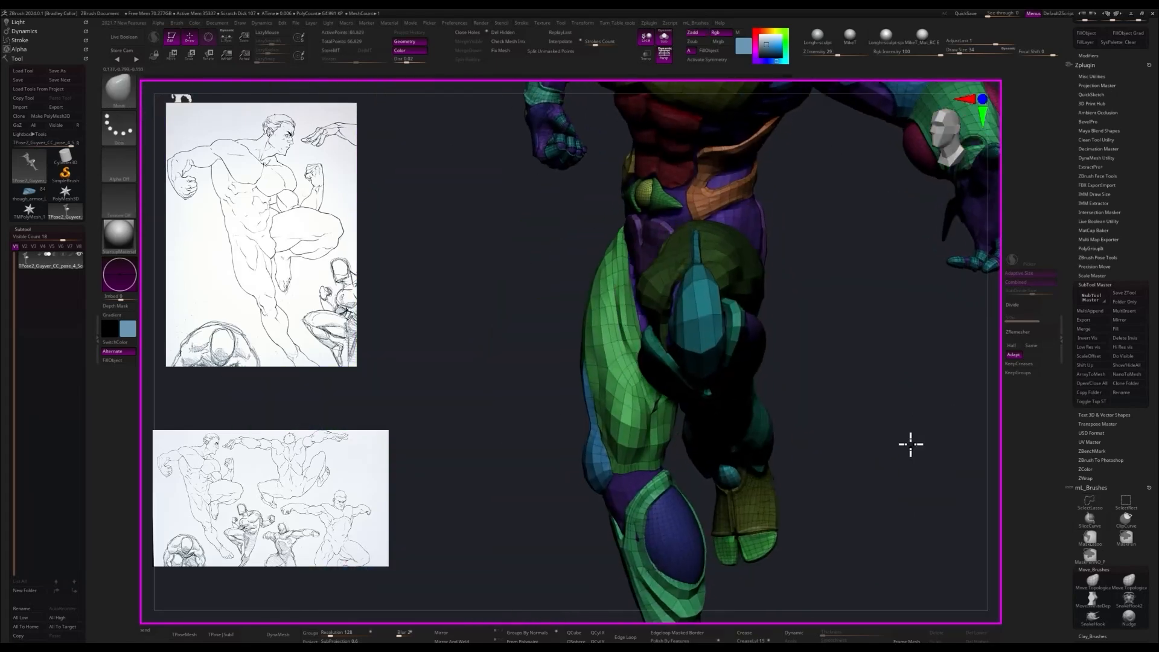
- Inspect both legs from several angles, briefly isolating the standing leg's purple calf armor
drag(764, 369, 854, 340)
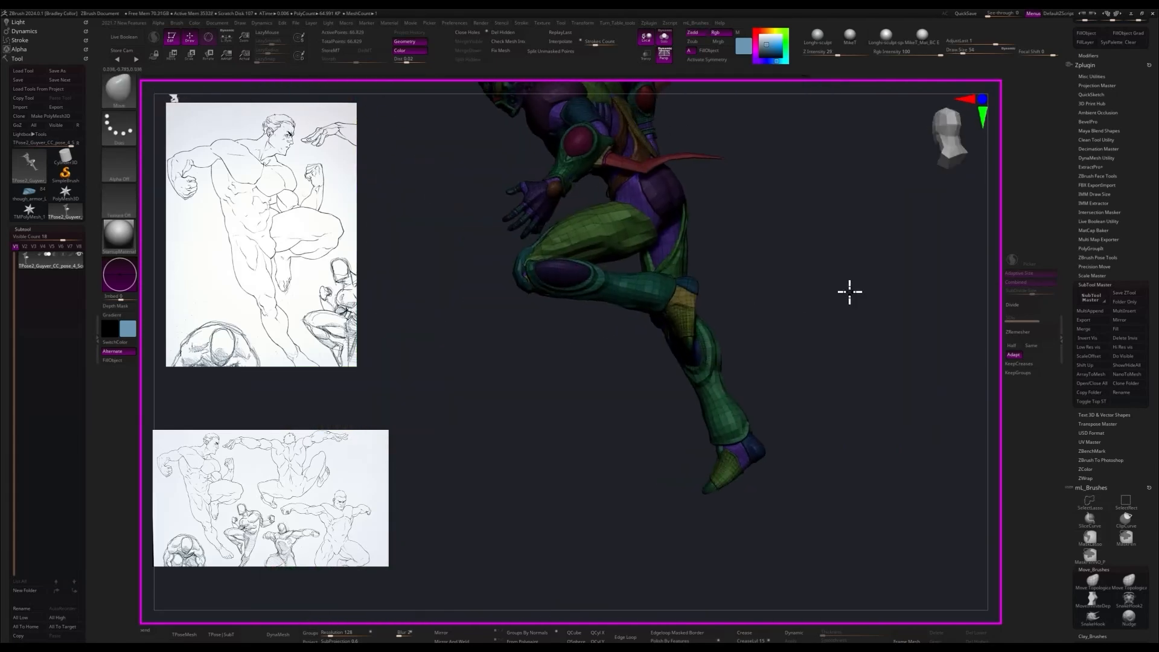
drag(850, 292, 808, 296)
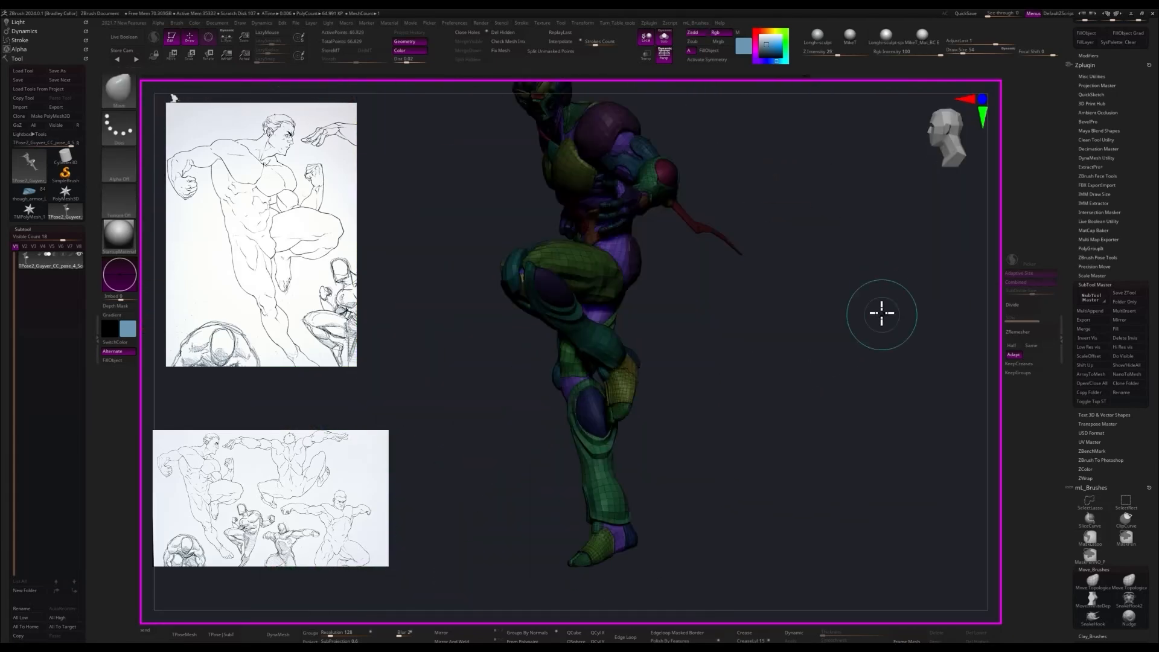
drag(809, 348, 849, 339)
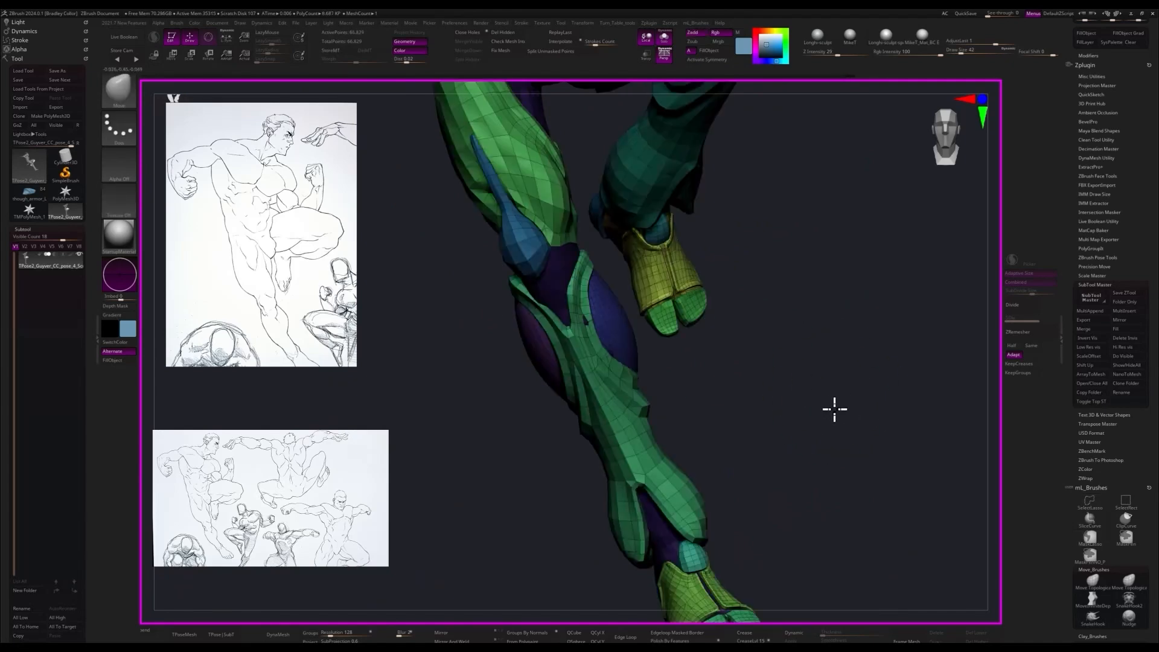
mouse_move(833, 408)
mouse_down()
mouse_move(586, 333)
mouse_move(823, 426)
mouse_move(843, 367)
mouse_move(600, 432)
mouse_move(657, 398)
mouse_move(629, 455)
mouse_move(657, 254)
mouse_move(595, 272)
mouse_move(759, 325)
mouse_move(610, 272)
mouse_move(745, 338)
mouse_move(553, 346)
mouse_move(658, 198)
mouse_move(737, 184)
mouse_move(600, 269)
mouse_move(551, 328)
mouse_move(743, 215)
mouse_up()
ctrl+shift+click(533, 350)
ctrl+shift+click(756, 205)
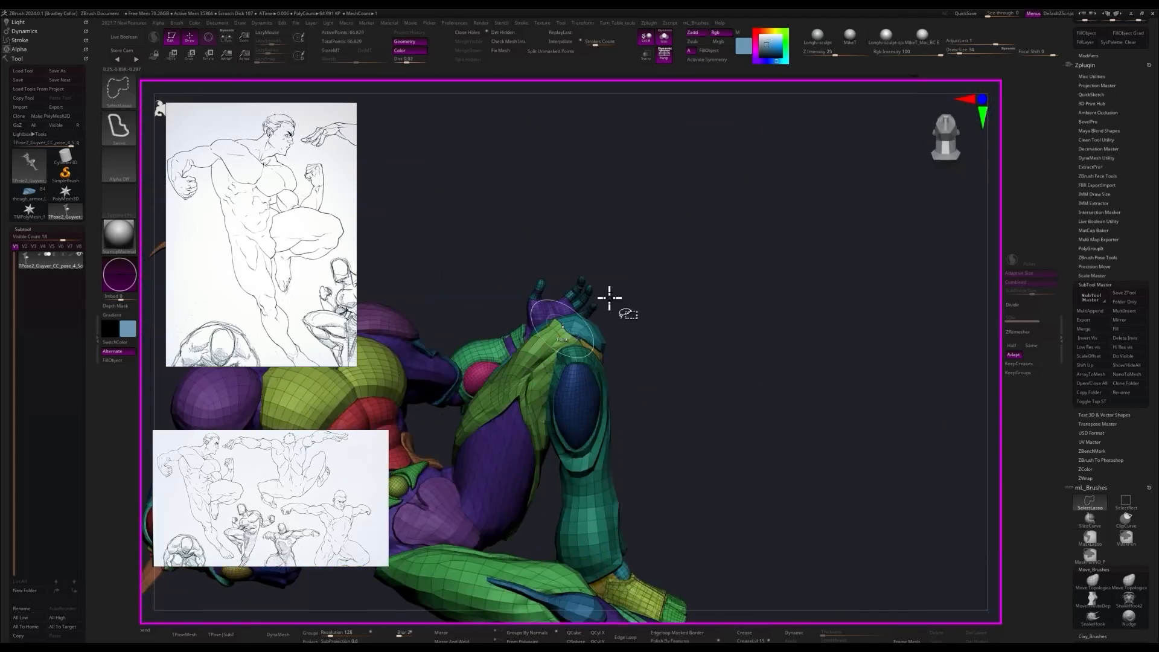
- Review the torso, arms and overall pose of the full armored figure from several angles
drag(825, 355, 542, 269)
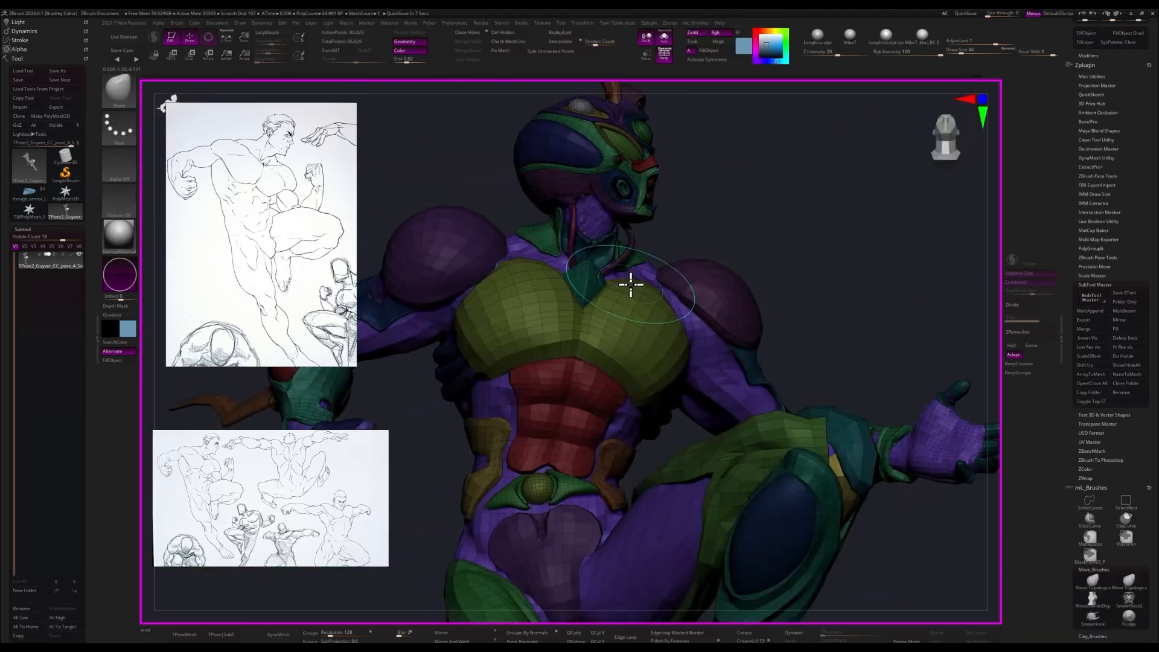
drag(631, 284, 829, 233)
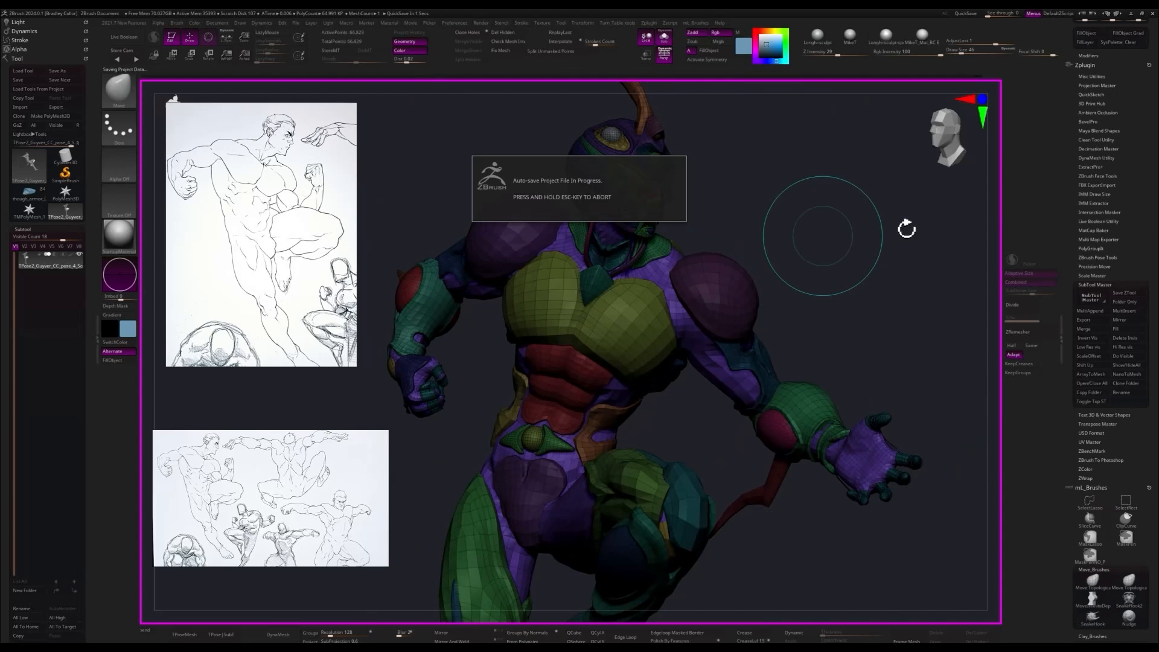
drag(907, 229, 892, 433)
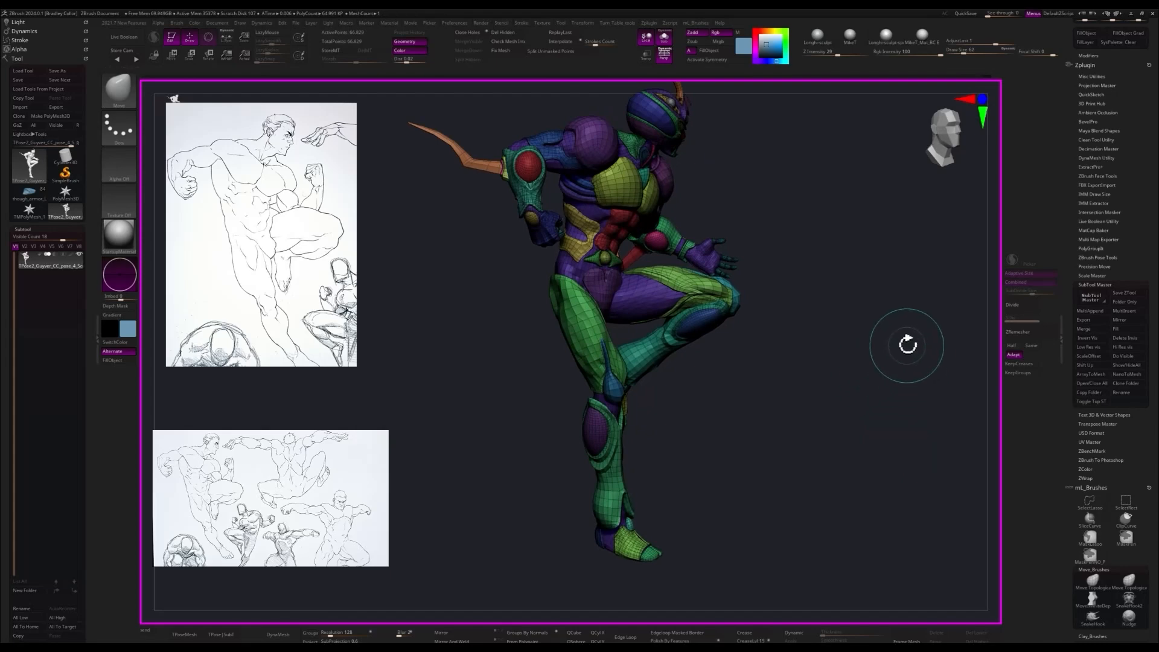
drag(907, 345, 870, 371)
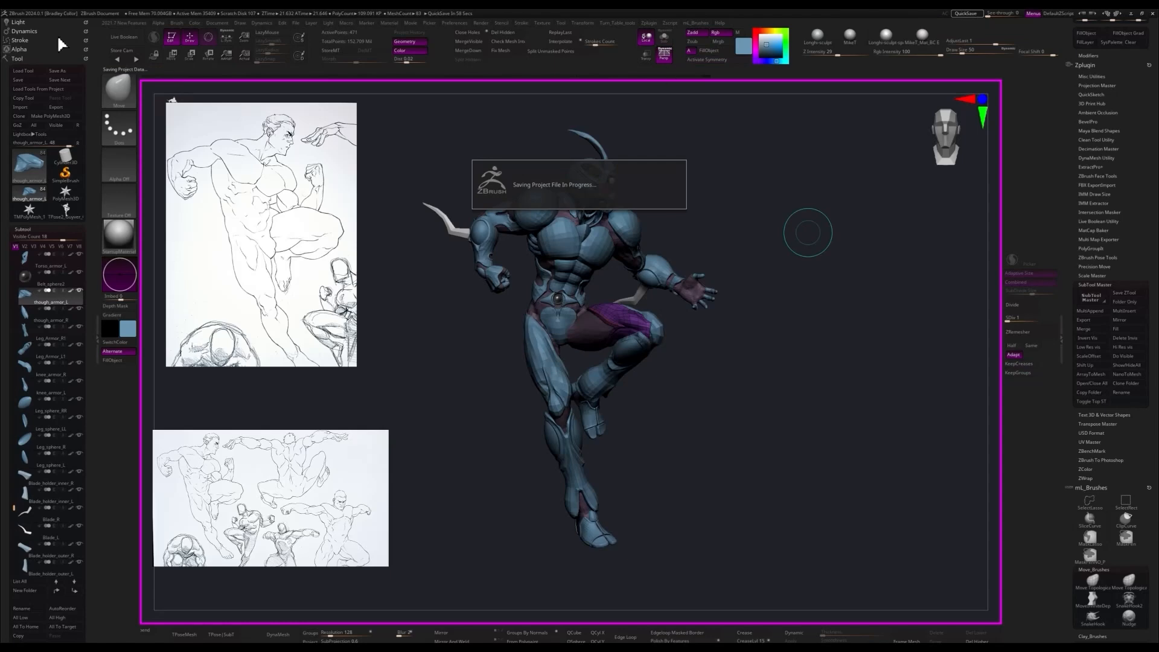
- Create a new Transpose Master mesh of the whole figure and display its polygroup colors
click(199, 635)
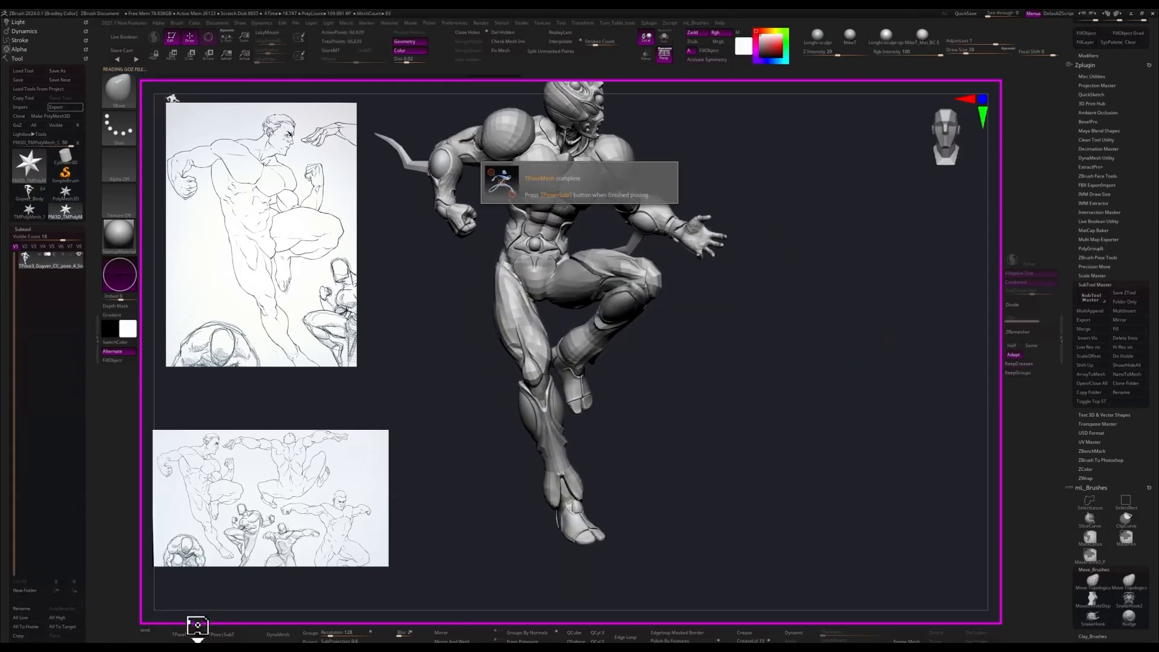
key(space)
click(572, 275)
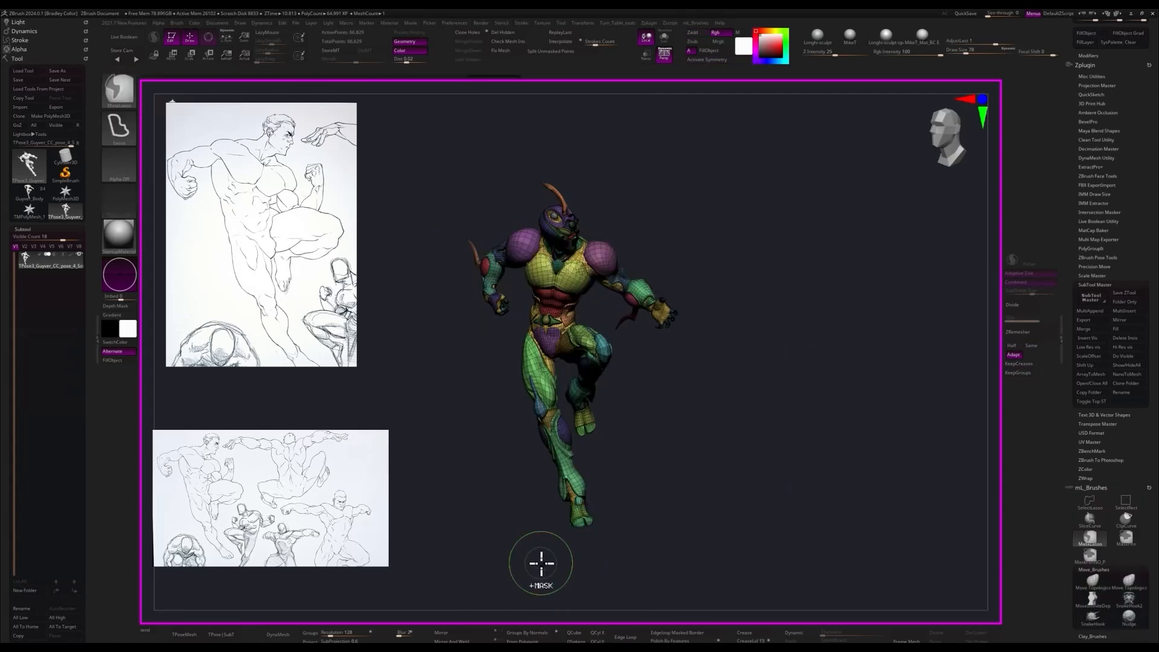
- Lasso-mask both legs and the pelvis, and check the green belt armor pieces in isolation
mouse_move(541, 563)
ctrl+mouse_down()
mouse_move(529, 301)
mouse_move(512, 363)
ctrl+mouse_up()
drag(670, 440, 806, 462)
ctrl+drag(532, 576, 592, 296)
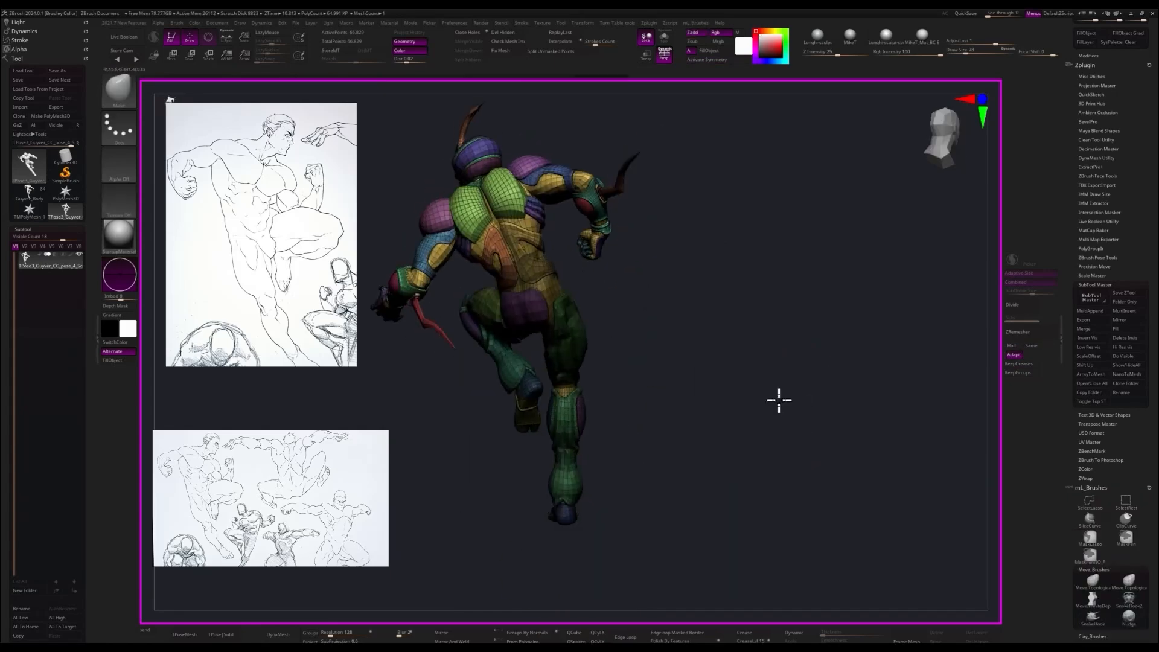
mouse_move(776, 398)
mouse_down()
mouse_move(809, 491)
mouse_move(615, 306)
mouse_move(474, 555)
mouse_up()
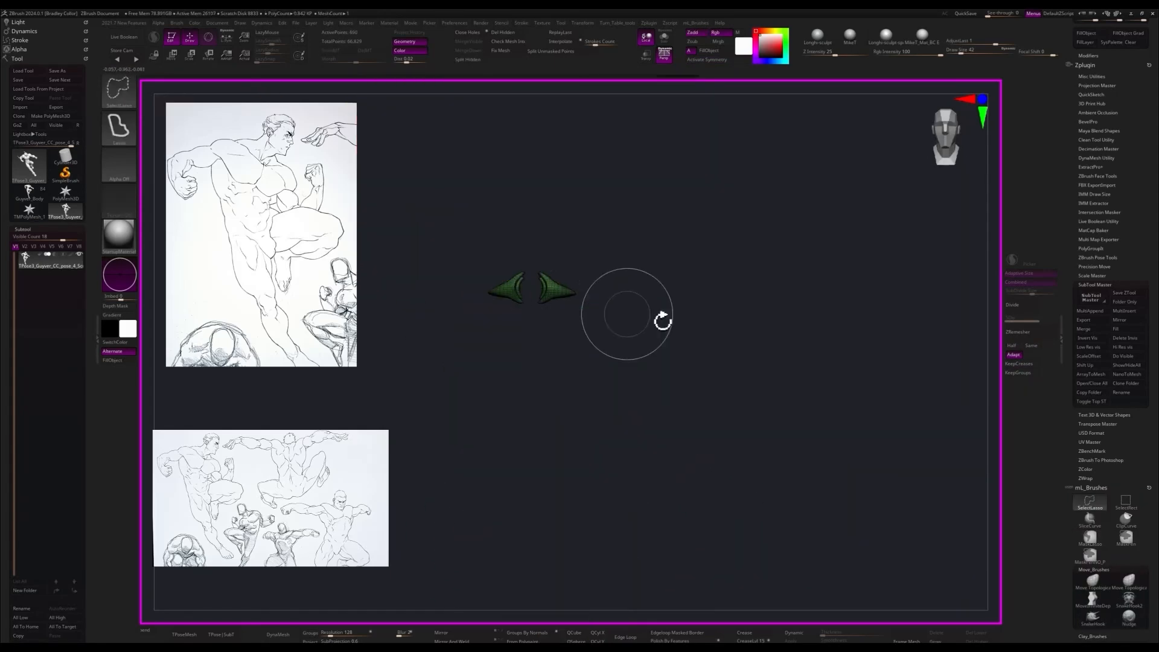
key(f)
alt+drag(811, 391, 804, 437)
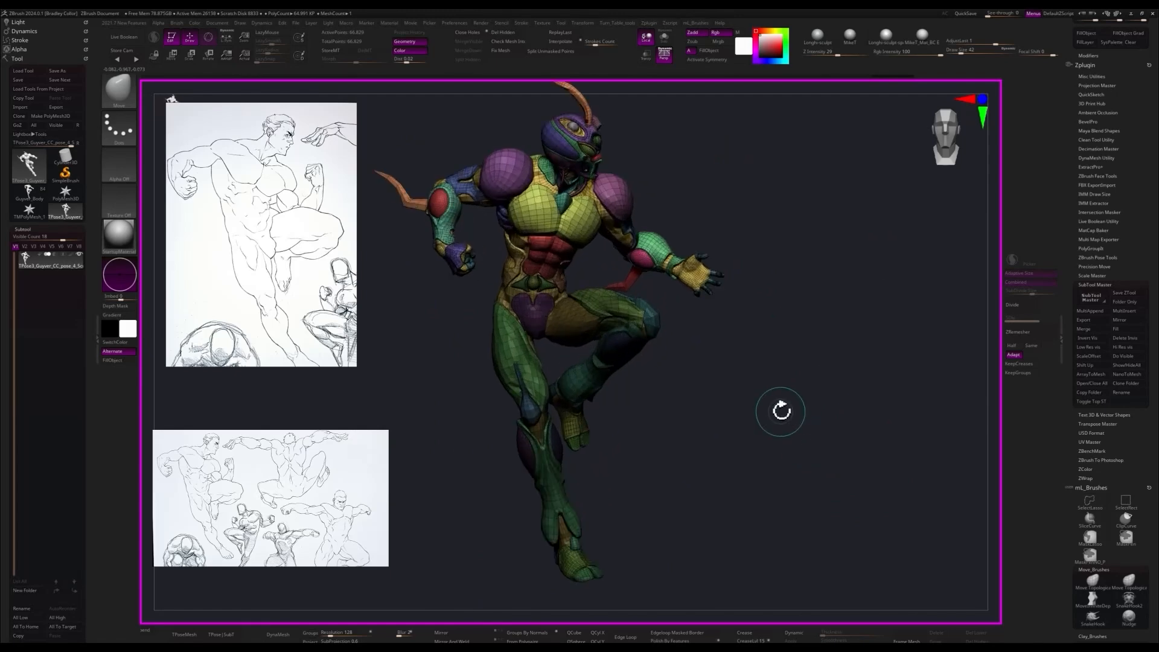
- Rotate the unmasked upper body using a Transpose line running from the pelvis up past the head
drag(718, 182, 802, 242)
key(space)
click(765, 418)
drag(490, 163, 757, 229)
drag(556, 244, 545, 244)
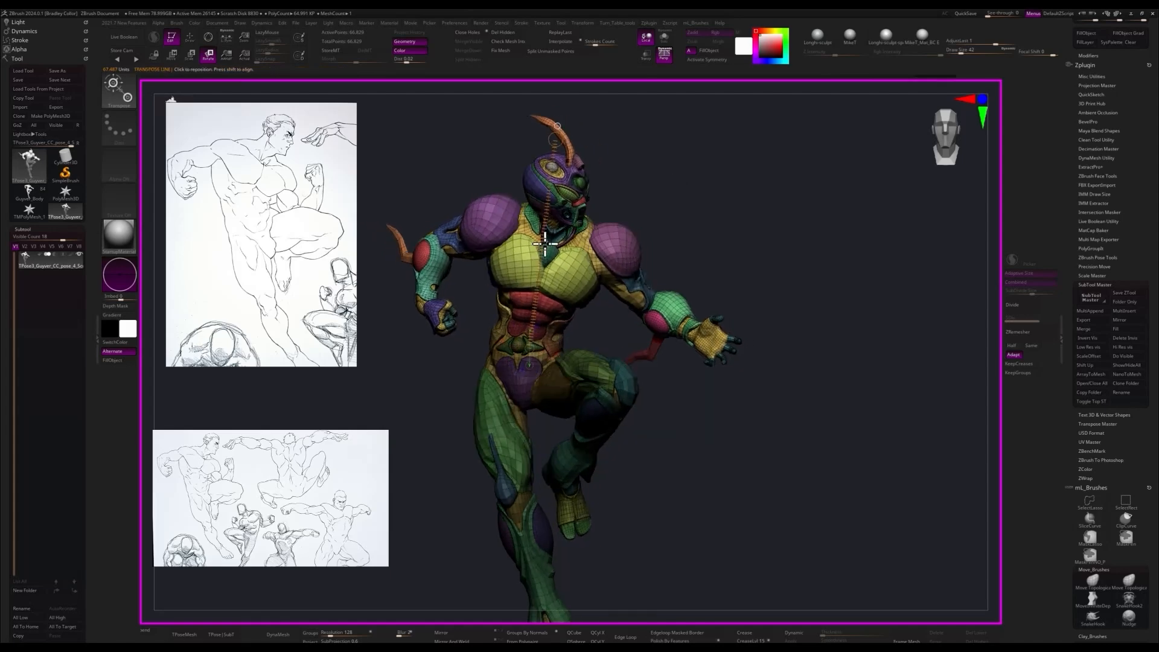
right_drag(538, 245, 843, 300)
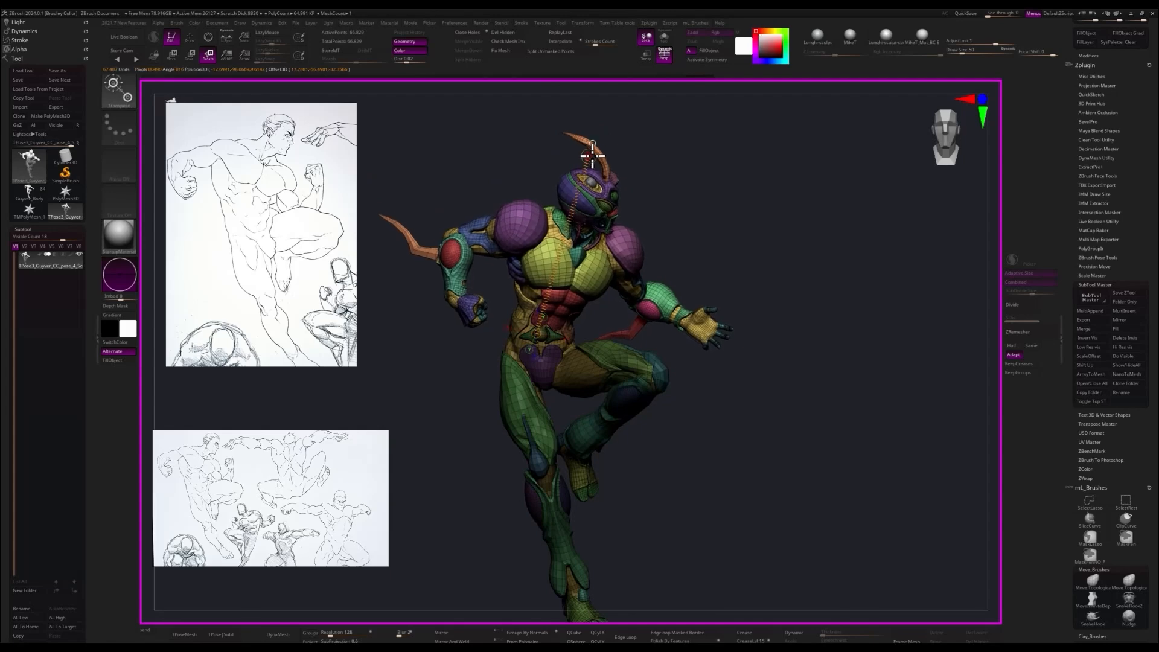
drag(873, 255, 863, 302)
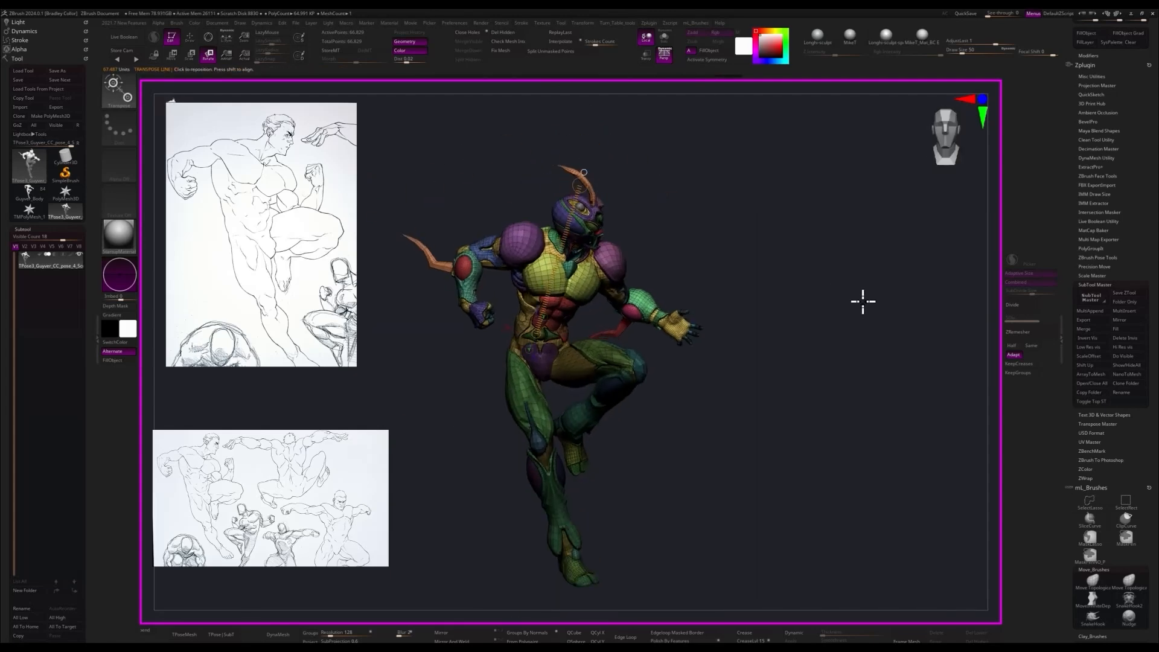
- Invert the mask to free the legs and place a Transpose rotation line from the pelvis down the standing leg
right_click(874, 360)
click(877, 397)
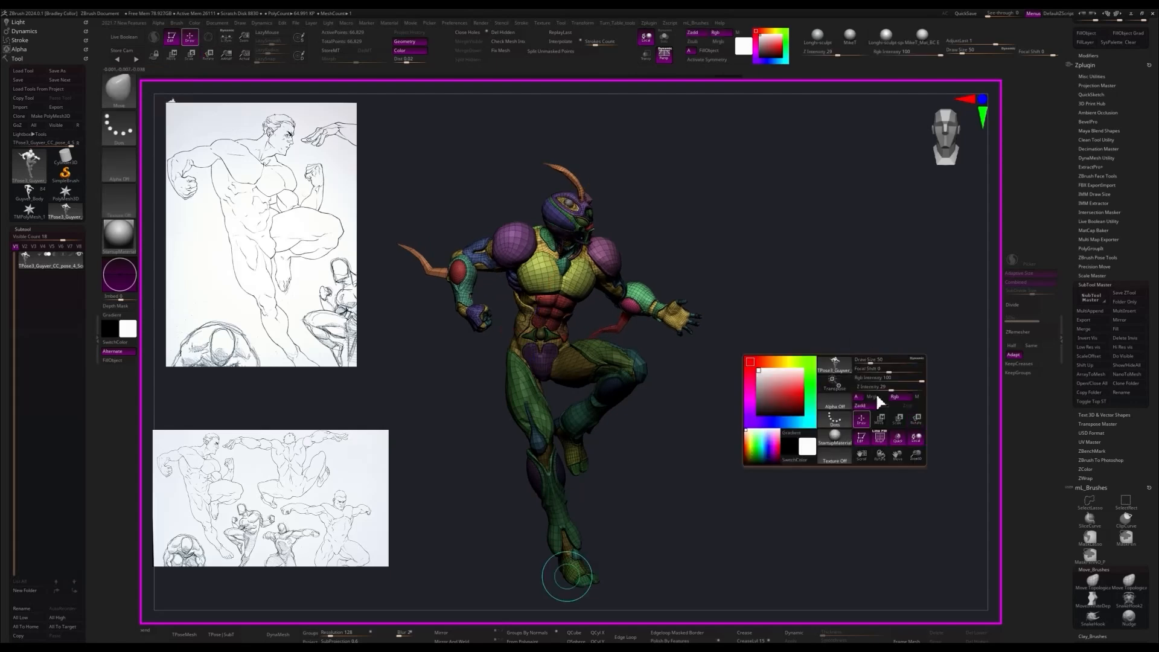
ctrl+click(880, 376)
right_click(880, 376)
click(924, 442)
drag(548, 303, 565, 514)
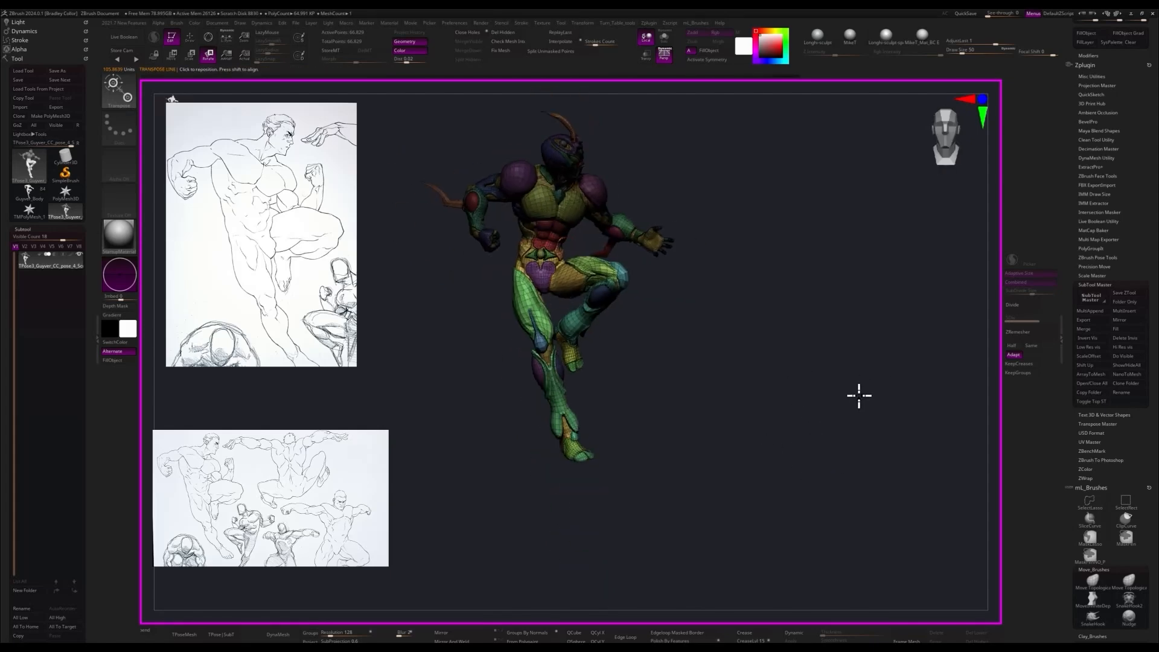
- Isolate the body polygroup from the armor and mask its raised leg
mouse_move(859, 396)
mouse_down()
mouse_move(882, 417)
mouse_move(830, 417)
mouse_move(839, 434)
mouse_move(813, 452)
mouse_up()
right_click(830, 416)
click(826, 450)
ctrl+shift+click(584, 289)
drag(755, 385, 751, 444)
drag(801, 383, 906, 386)
mouse_move(771, 344)
ctrl+mouse_down()
mouse_move(657, 233)
mouse_move(724, 423)
ctrl+mouse_up()
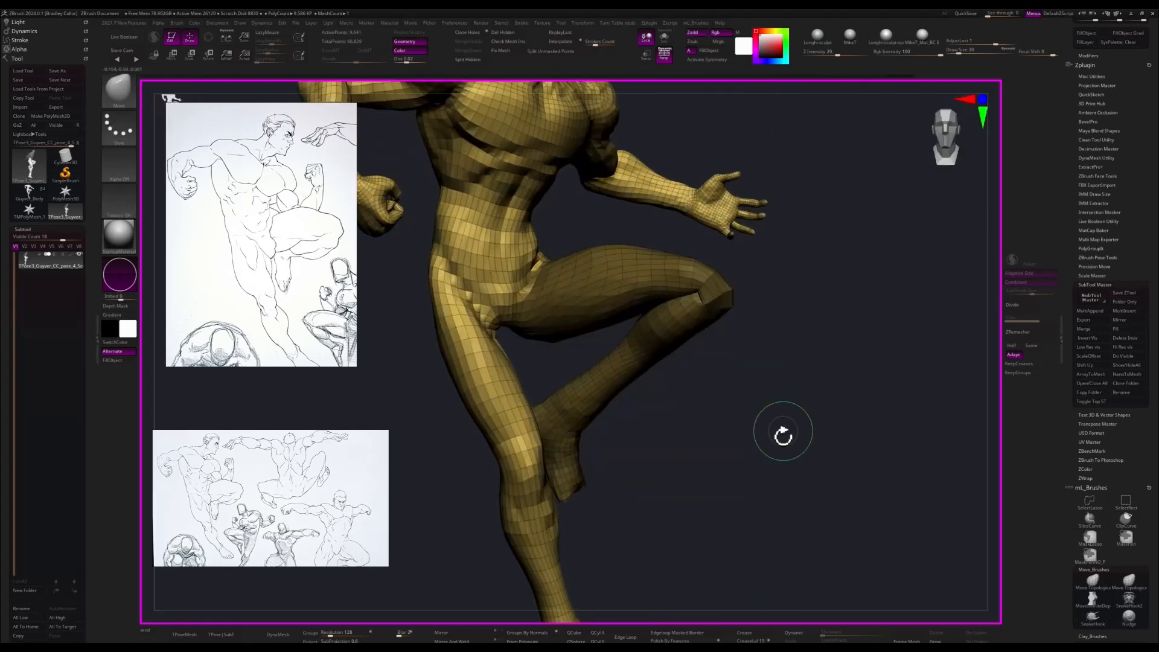
- Extend the mask to the raised leg's armor and invert it so only that leg stays editable
ctrl+shift+click(781, 434)
mouse_move(735, 383)
mouse_down()
mouse_move(694, 297)
mouse_move(848, 358)
mouse_move(745, 284)
mouse_move(730, 331)
mouse_move(766, 406)
mouse_move(715, 390)
mouse_up()
ctrl+shift+click(671, 369)
ctrl+shift+click(711, 386)
mouse_move(706, 490)
mouse_down()
mouse_move(649, 476)
mouse_move(716, 308)
mouse_move(642, 414)
mouse_move(667, 417)
mouse_up()
ctrl+shift+click(717, 328)
mouse_move(875, 397)
ctrl+shift+mouse_down()
mouse_move(843, 390)
mouse_move(742, 412)
ctrl+shift+mouse_up()
mouse_move(573, 329)
mouse_down()
mouse_move(825, 377)
mouse_move(885, 336)
mouse_move(870, 380)
mouse_move(727, 261)
mouse_up()
ctrl+click(885, 336)
- Set a Transpose line along the raised thigh and nudge the leg's position at the hip with the gizmo
key(e)
key(r)
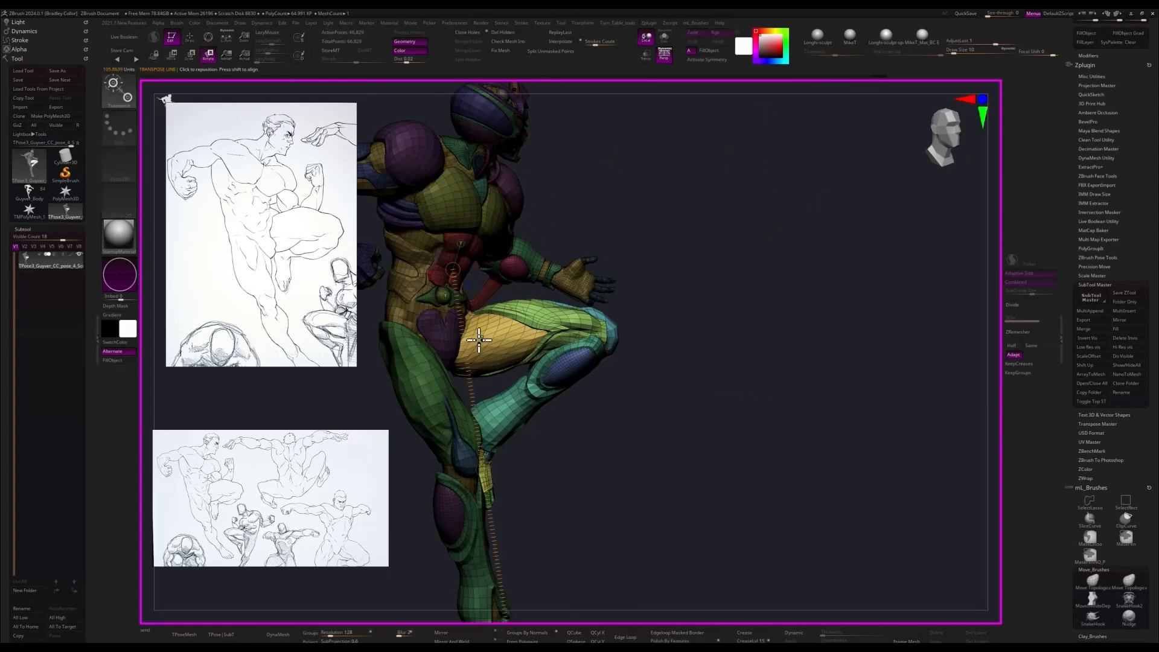
drag(664, 356, 774, 402)
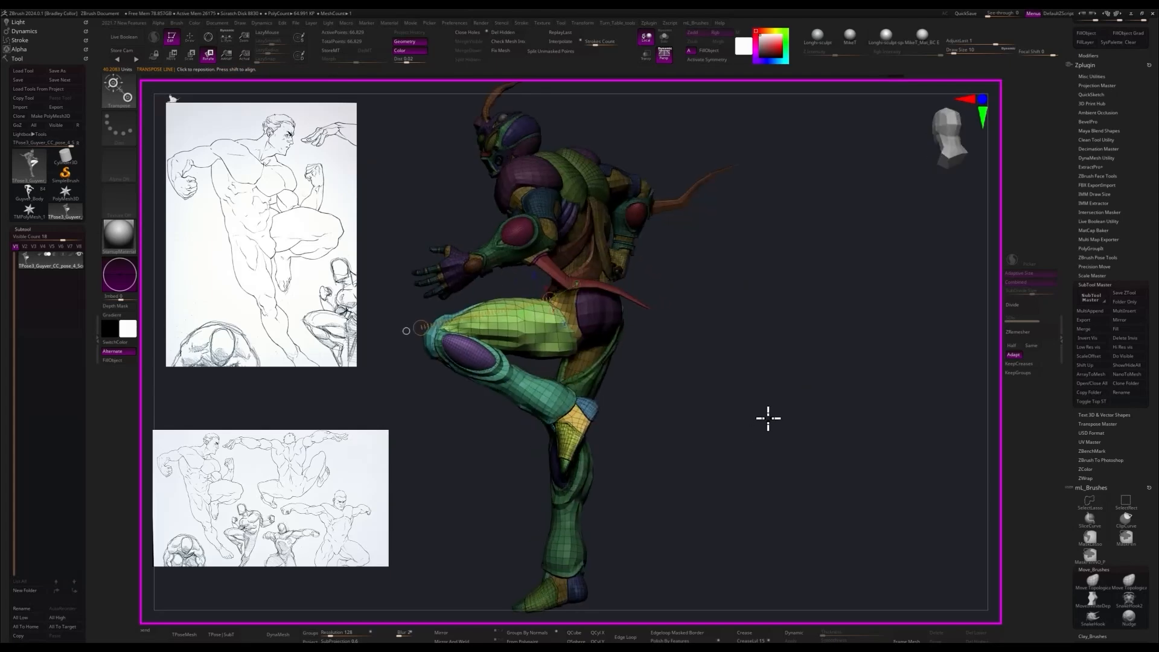
key(w)
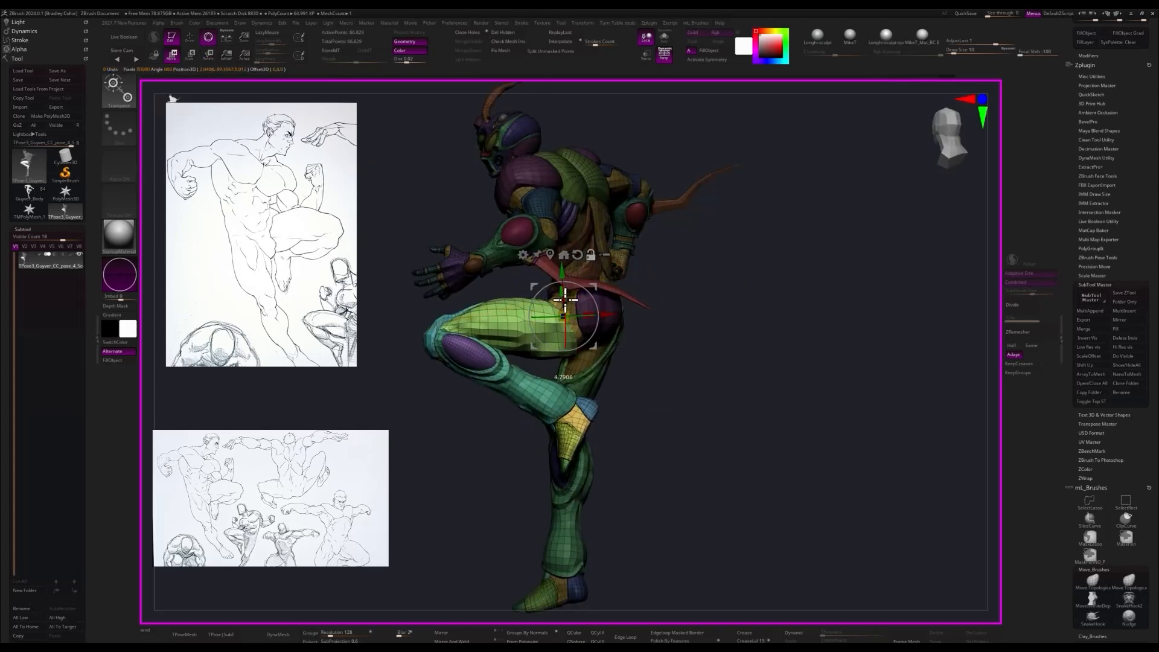
drag(565, 300, 566, 309)
mouse_move(743, 365)
mouse_down()
mouse_move(845, 378)
mouse_move(746, 380)
mouse_up()
drag(565, 287, 567, 279)
drag(737, 380, 823, 447)
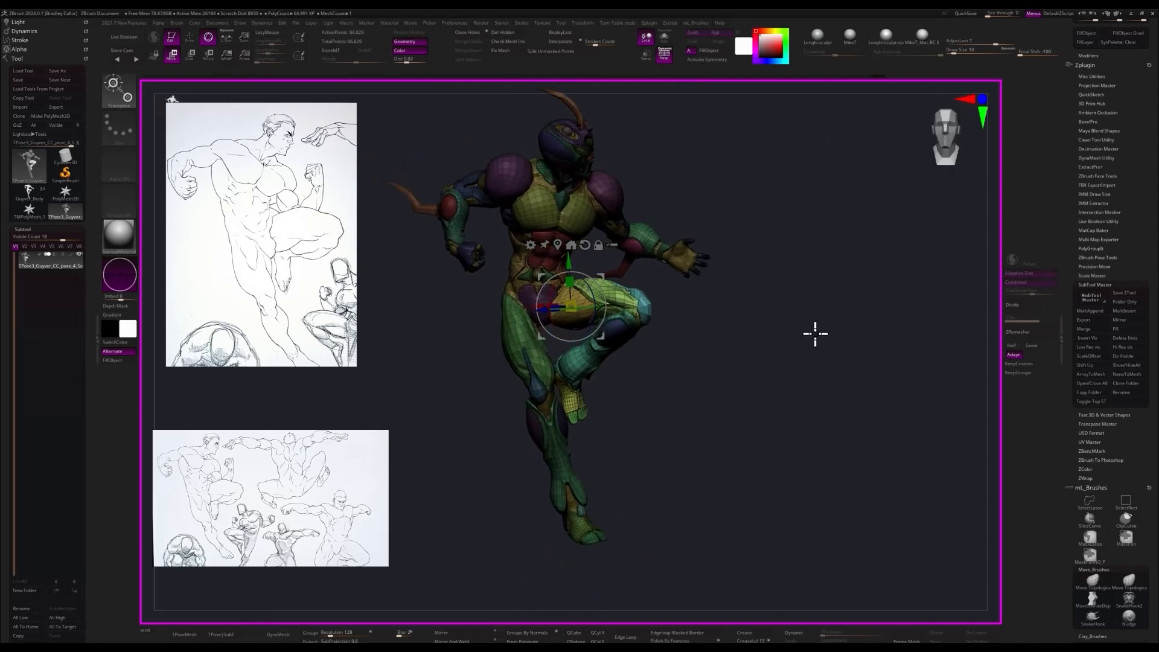
- Leave a grey snapshot of the figure on the canvas and place the polygroup-colored model beside it for comparison
drag(851, 350, 815, 480)
key(shift+f)
key(shift+s)
alt+drag(718, 437, 975, 441)
drag(895, 77, 944, 93)
mouse_move(939, 271)
alt+mouse_down()
mouse_move(952, 471)
mouse_move(924, 468)
mouse_move(914, 437)
mouse_move(834, 440)
mouse_move(916, 496)
mouse_move(882, 411)
mouse_move(879, 360)
mouse_move(857, 352)
mouse_move(869, 355)
alt+mouse_up()
key(shift+f)
- Isolate the raised leg's green thigh armor and mask everything else on the figure
key(ctrl+shift)
ctrl+click(897, 446)
key(1)
ctrl+click(869, 355)
ctrl+shift+click(725, 305)
mouse_move(943, 454)
ctrl+shift+mouse_down()
mouse_move(957, 467)
mouse_move(919, 513)
mouse_move(923, 453)
ctrl+shift+mouse_up()
ctrl+drag(866, 471, 863, 232)
ctrl+shift+click(923, 453)
ctrl+click(923, 453)
alt+drag(923, 453, 933, 466)
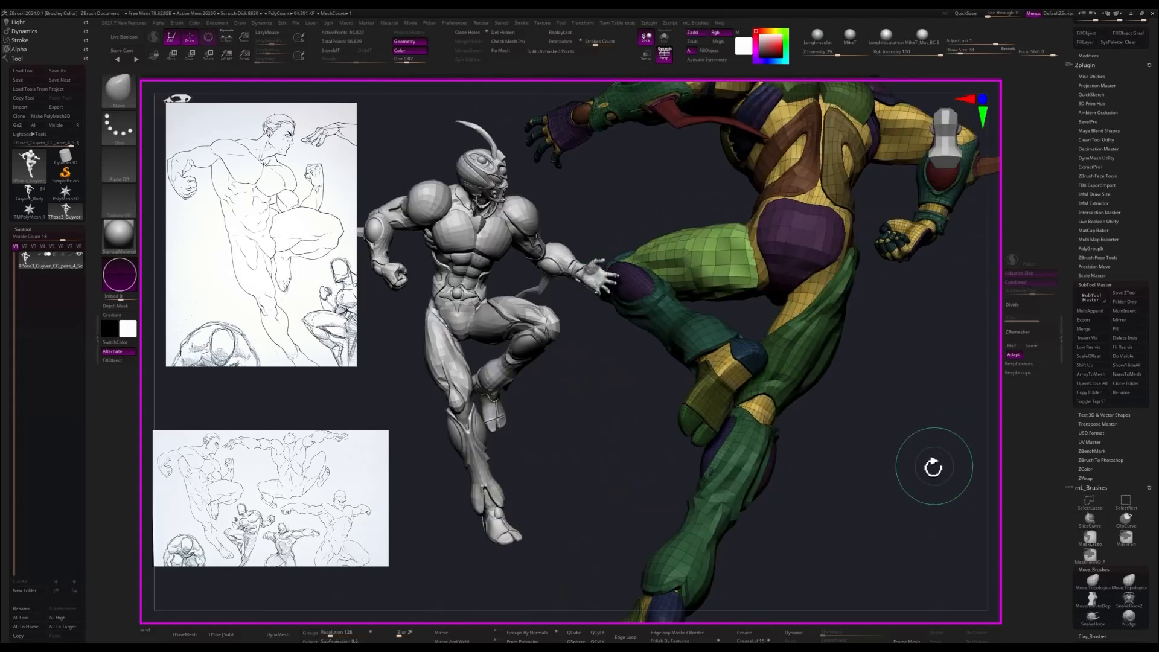
- Mask everything except the standing ankle's small teal guard and reposition the guard with the gizmo
ctrl+shift+click(747, 293)
mouse_move(878, 380)
ctrl+shift+mouse_down()
mouse_move(892, 396)
mouse_move(845, 458)
mouse_move(900, 422)
mouse_move(823, 373)
mouse_move(805, 342)
mouse_move(724, 361)
mouse_move(890, 315)
mouse_move(815, 338)
mouse_move(732, 324)
mouse_move(874, 241)
mouse_move(915, 339)
mouse_move(913, 382)
mouse_move(807, 422)
mouse_move(839, 419)
mouse_move(817, 434)
ctrl+shift+mouse_up()
ctrl+click(867, 419)
ctrl+shift+click(867, 419)
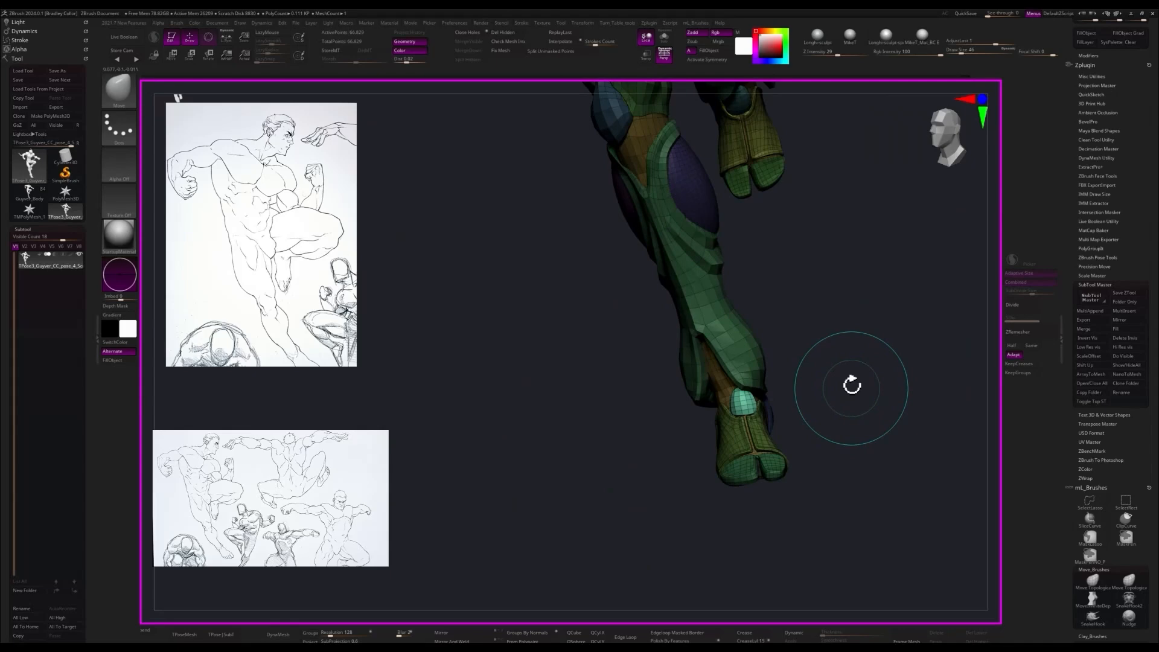
key(w)
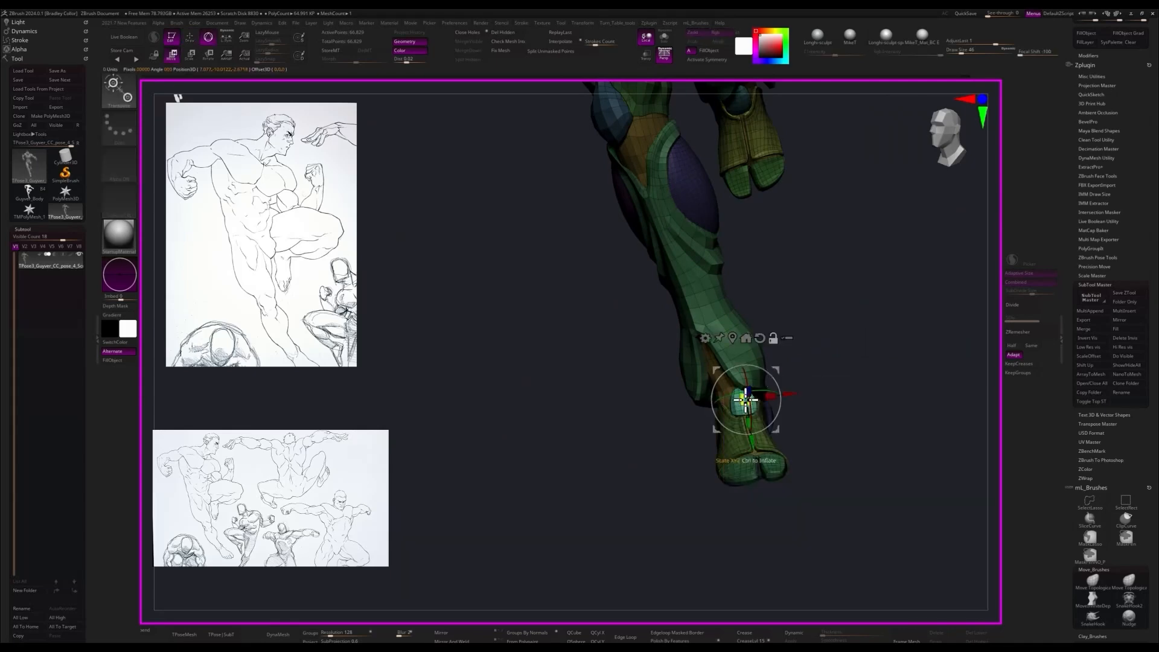
alt+drag(878, 369, 785, 335)
drag(727, 399, 723, 402)
mouse_move(899, 374)
mouse_down()
mouse_move(833, 378)
mouse_move(888, 380)
mouse_up()
drag(733, 379, 732, 387)
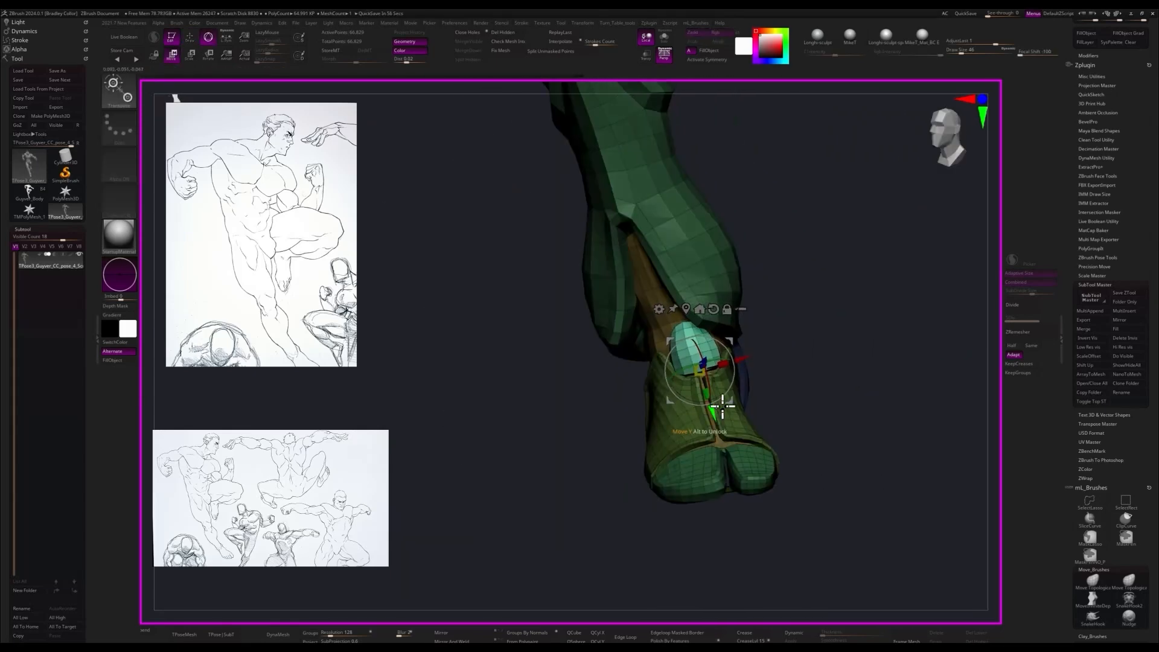
- Return to the Move brush and adjust its draw size
mouse_move(824, 380)
mouse_down()
mouse_move(864, 382)
mouse_move(885, 362)
mouse_move(831, 360)
mouse_move(858, 282)
mouse_move(854, 326)
mouse_up()
key(q)
key(space)
drag(883, 365, 887, 365)
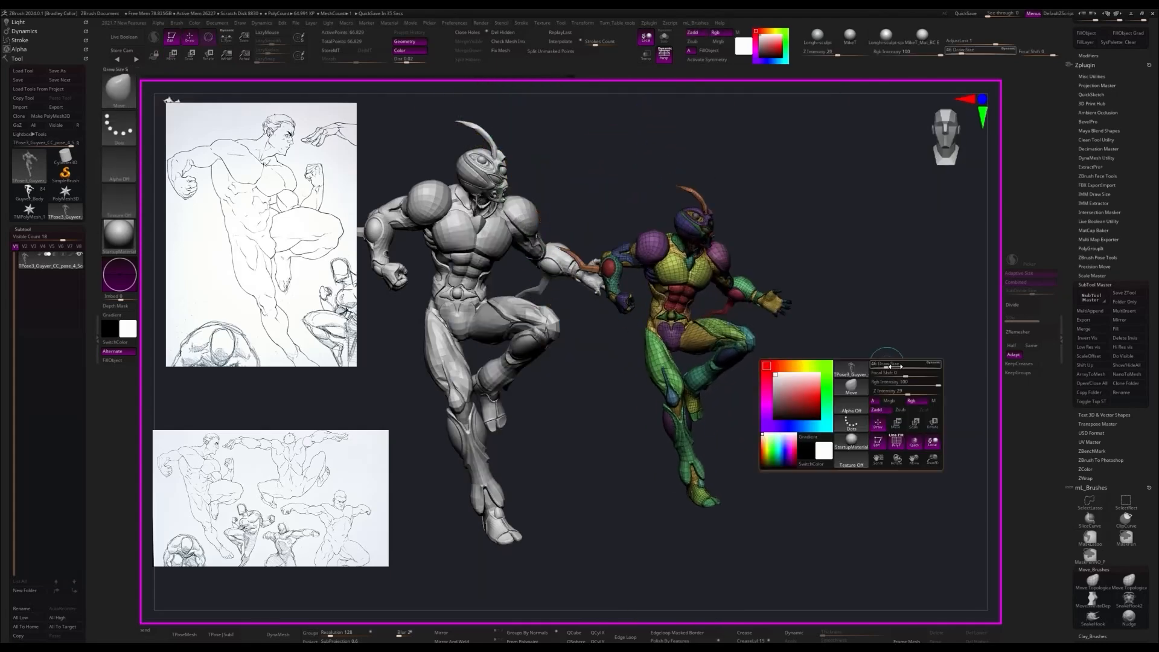
- Hide the polygroup colors and clear the grey snapshot copy from the canvas
key(shift+f)
mouse_move(860, 401)
alt+mouse_down()
mouse_move(893, 432)
mouse_move(816, 387)
mouse_move(847, 457)
alt+mouse_up()
key(ctrl+n)
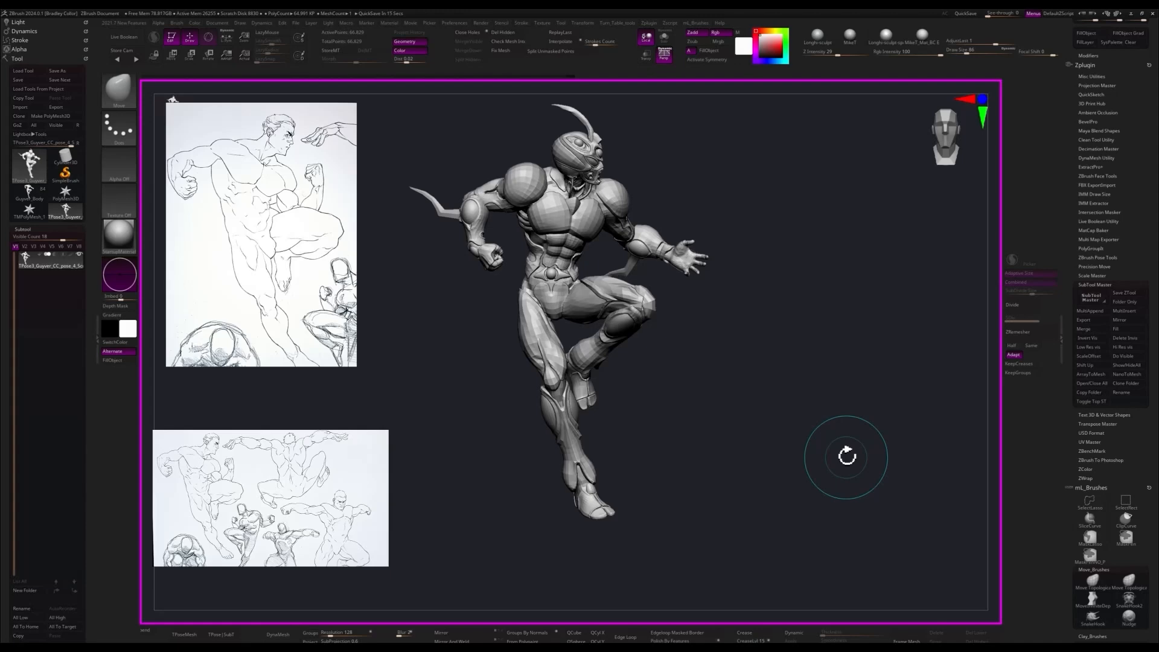
- Review the grey figure from several angles, restore polygroup colors and isolate the two green belt armor pieces
drag(847, 457, 773, 304)
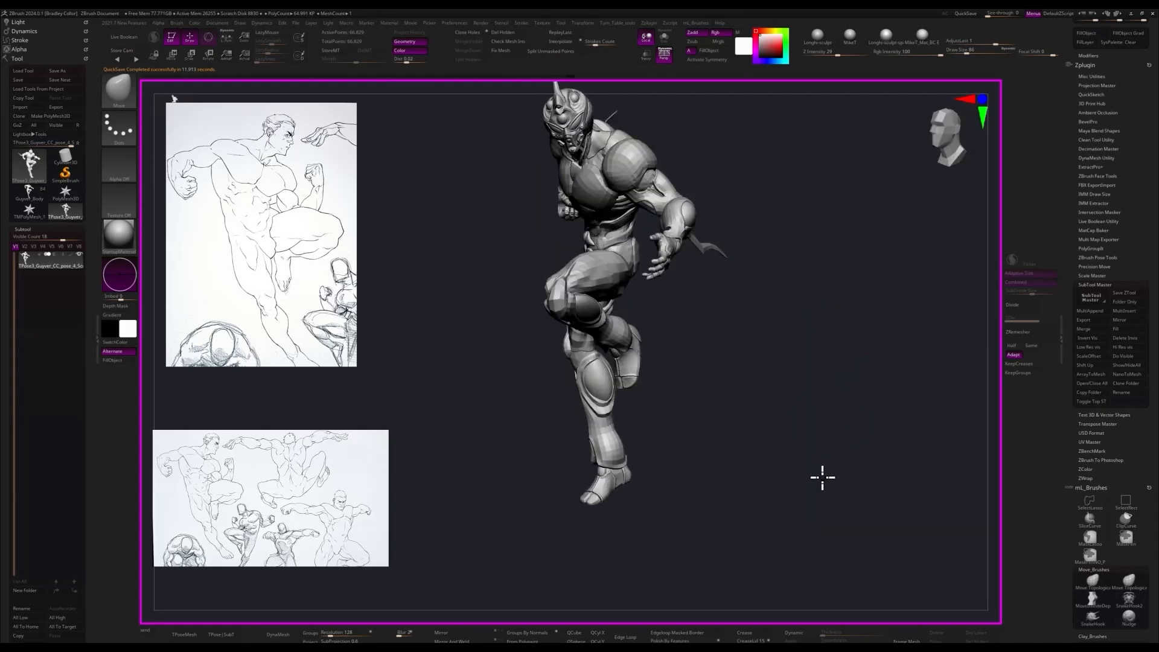
alt+drag(813, 519, 813, 574)
mouse_move(784, 471)
mouse_down()
mouse_move(714, 350)
mouse_move(813, 399)
mouse_move(722, 362)
mouse_move(813, 342)
mouse_move(719, 368)
mouse_up()
key(space)
click(736, 450)
ctrl+shift+click(568, 400)
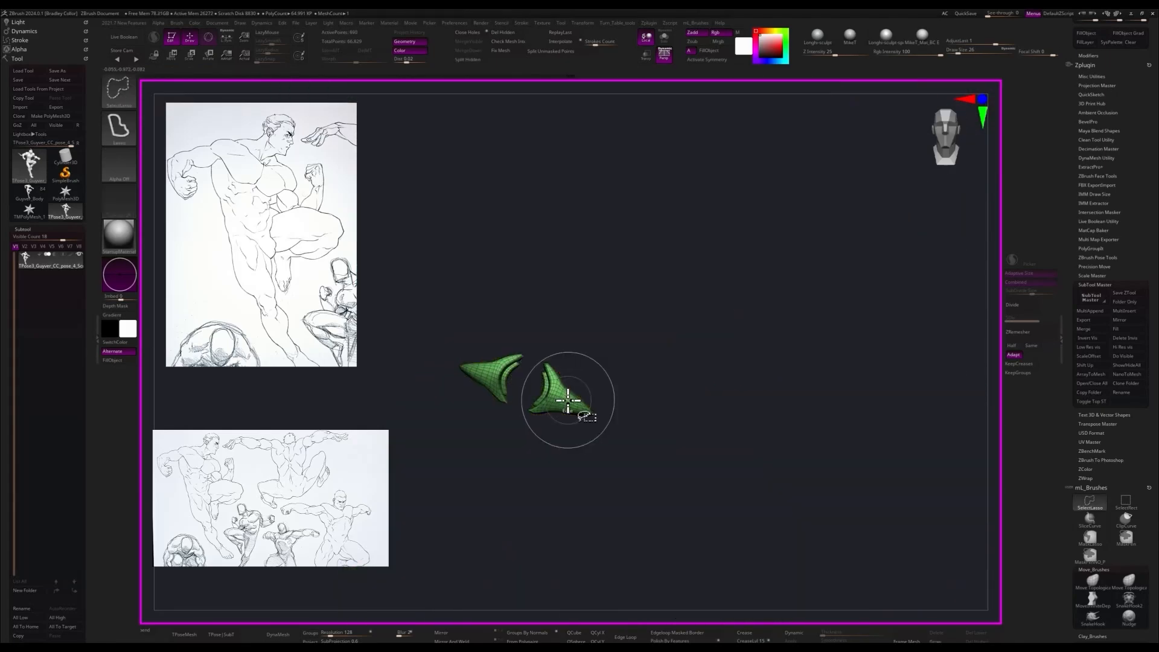
- Mask everything except the green belt armor piece on the figure's left side and reposition that piece with the gizmo
ctrl+drag(499, 481, 500, 477)
ctrl+shift+click(682, 446)
ctrl+click(724, 433)
mouse_move(724, 432)
mouse_down()
mouse_move(970, 230)
mouse_move(966, 212)
mouse_move(656, 388)
mouse_up()
key(w)
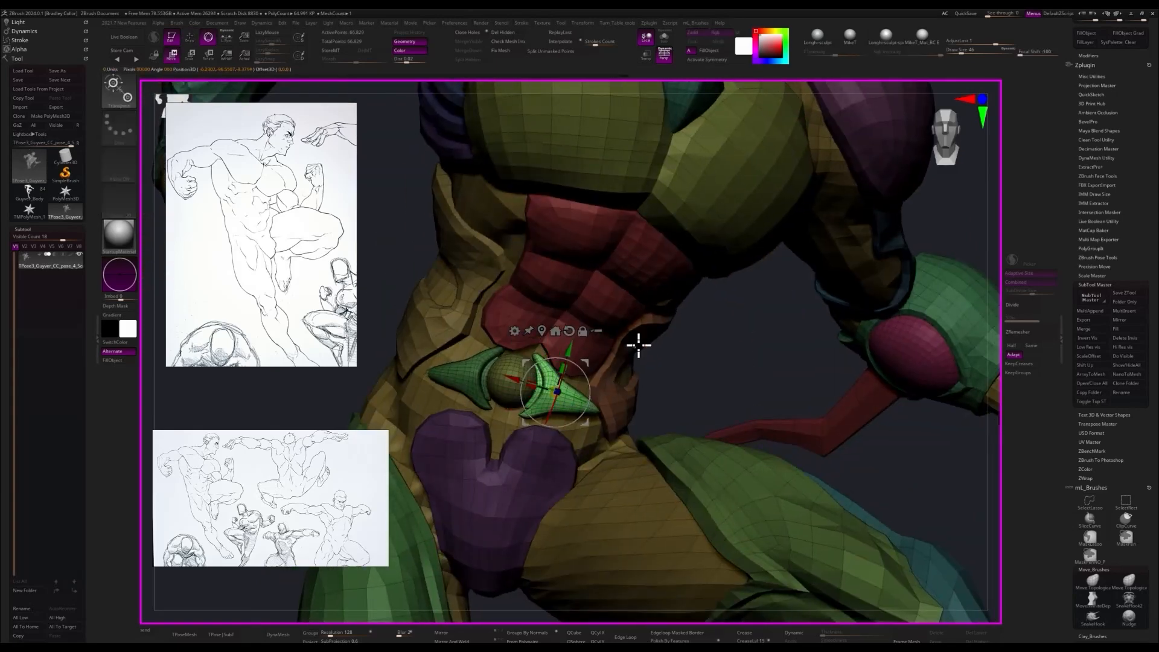
drag(639, 345, 705, 287)
mouse_move(565, 358)
mouse_down()
mouse_move(911, 259)
mouse_move(769, 292)
mouse_move(491, 450)
mouse_move(760, 341)
mouse_move(751, 398)
mouse_move(812, 370)
mouse_move(850, 333)
mouse_up()
right_click(812, 370)
key(q)
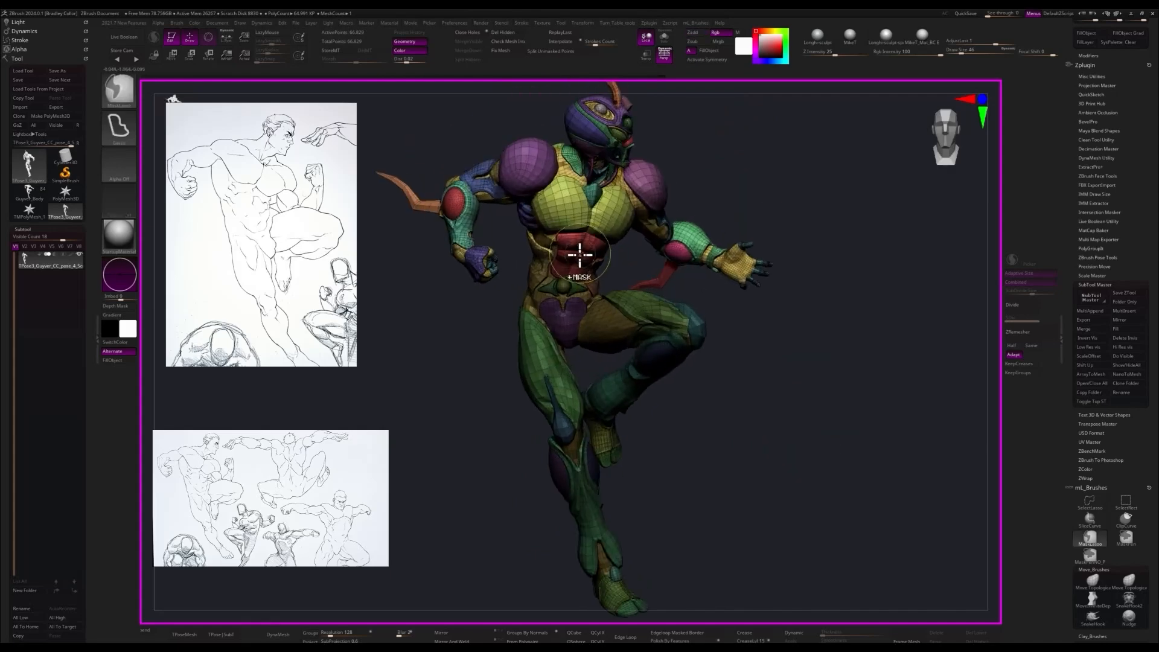
ctrl+right_drag(579, 255, 579, 323)
ctrl+shift+click(579, 324)
ctrl+shift+click(947, 432)
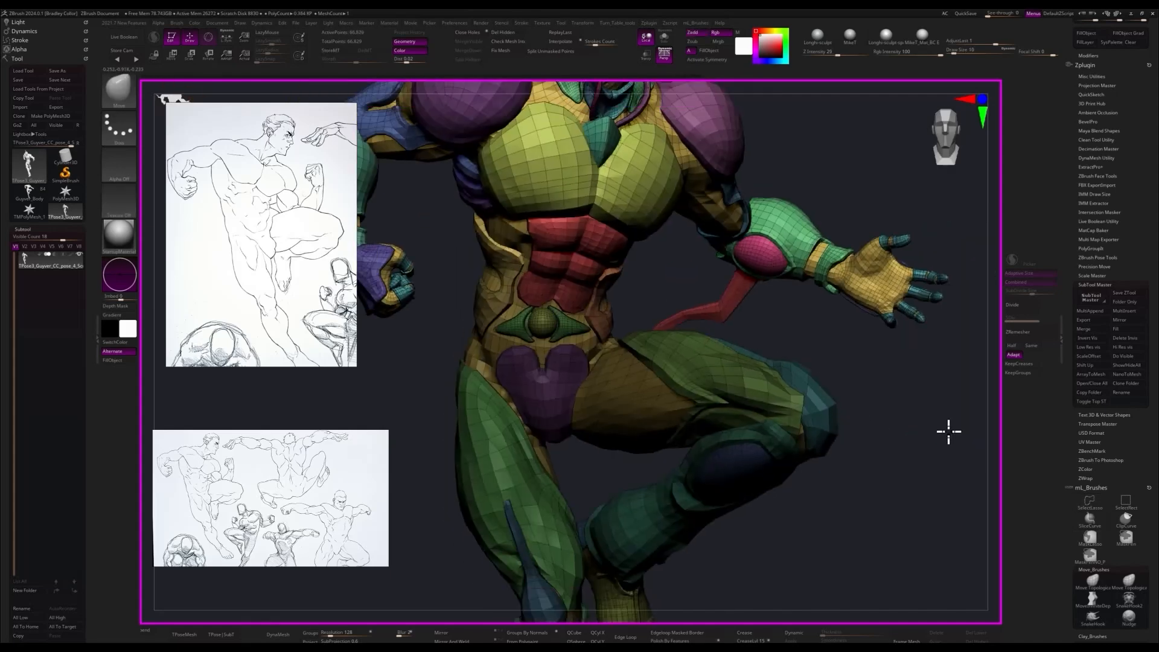
- Lay a transpose line from the pelvis up to the head and check the figure's lean from front and side
key(f)
key(space)
click(931, 414)
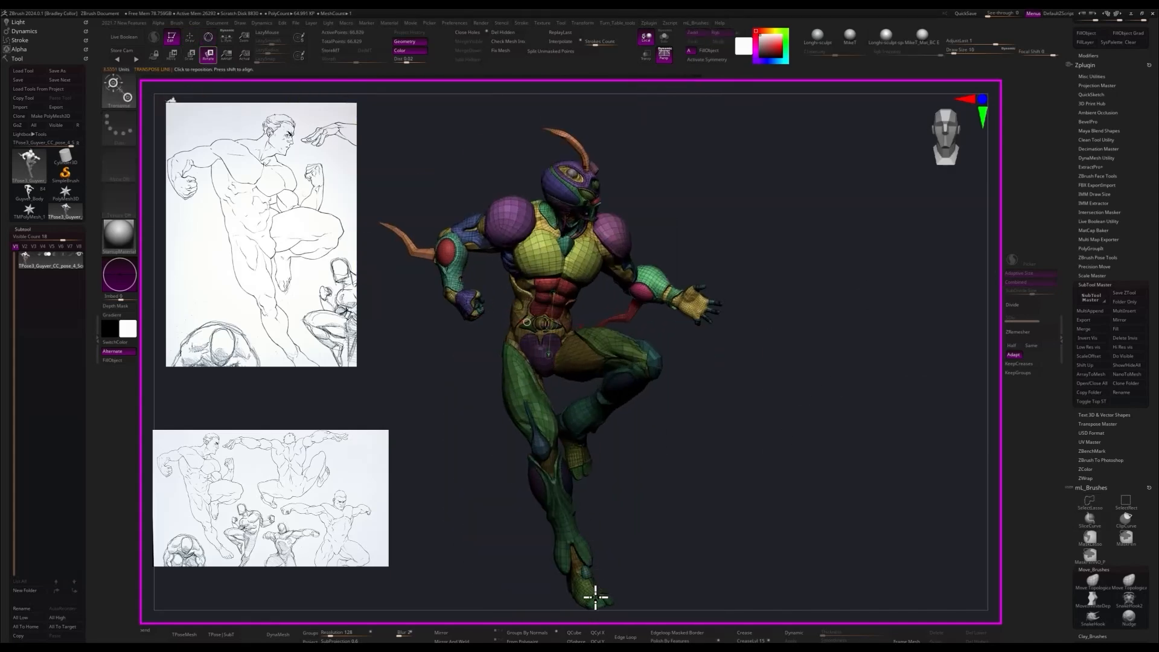
drag(674, 155, 778, 158)
drag(552, 370, 558, 287)
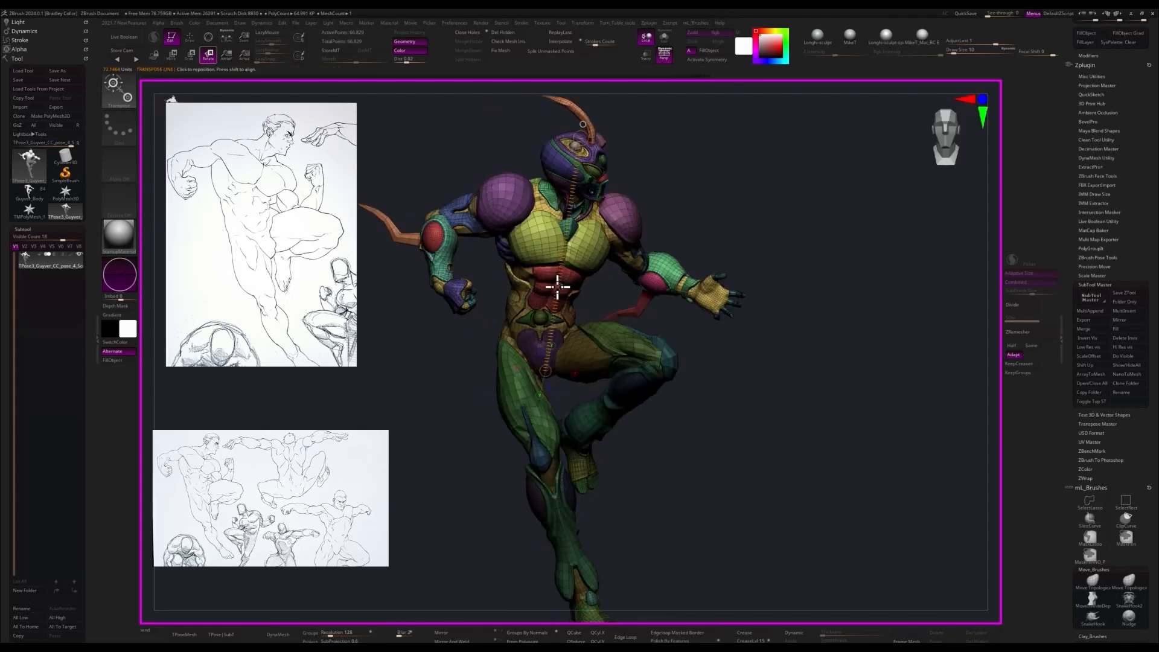
drag(821, 161, 717, 159)
drag(588, 107, 623, 129)
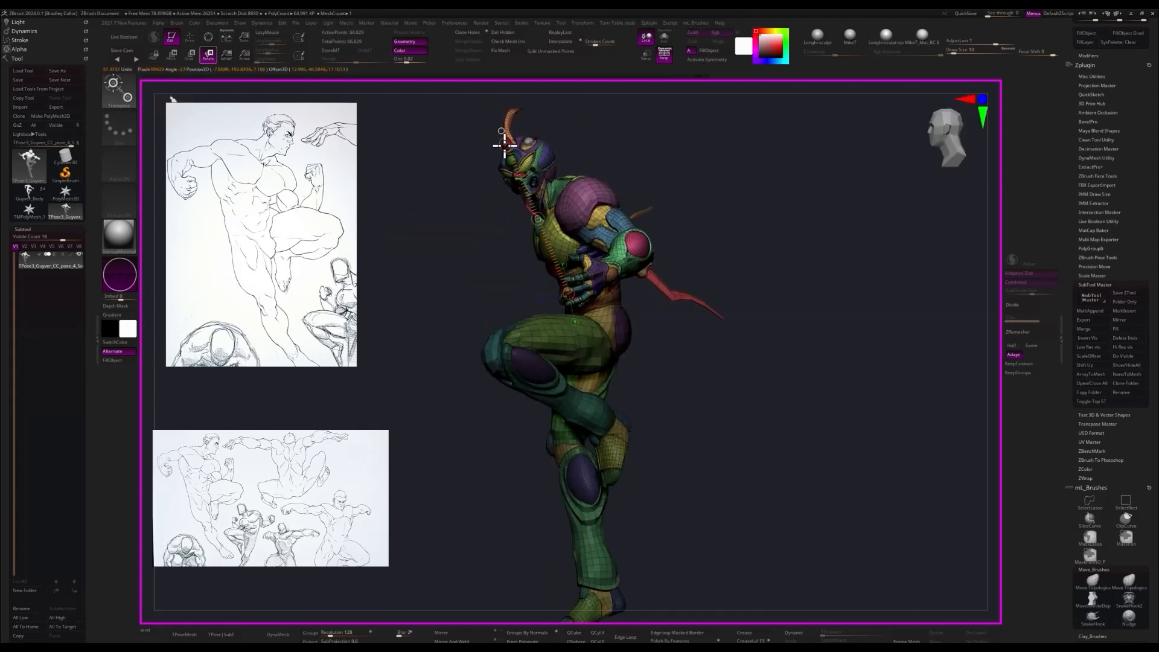
mouse_move(499, 145)
mouse_down()
mouse_move(845, 227)
mouse_move(820, 259)
mouse_move(784, 272)
mouse_move(873, 289)
mouse_move(916, 326)
mouse_move(851, 431)
mouse_move(885, 479)
mouse_move(882, 427)
mouse_move(907, 383)
mouse_move(886, 340)
mouse_move(921, 326)
mouse_move(970, 333)
mouse_move(833, 354)
mouse_move(868, 364)
mouse_up()
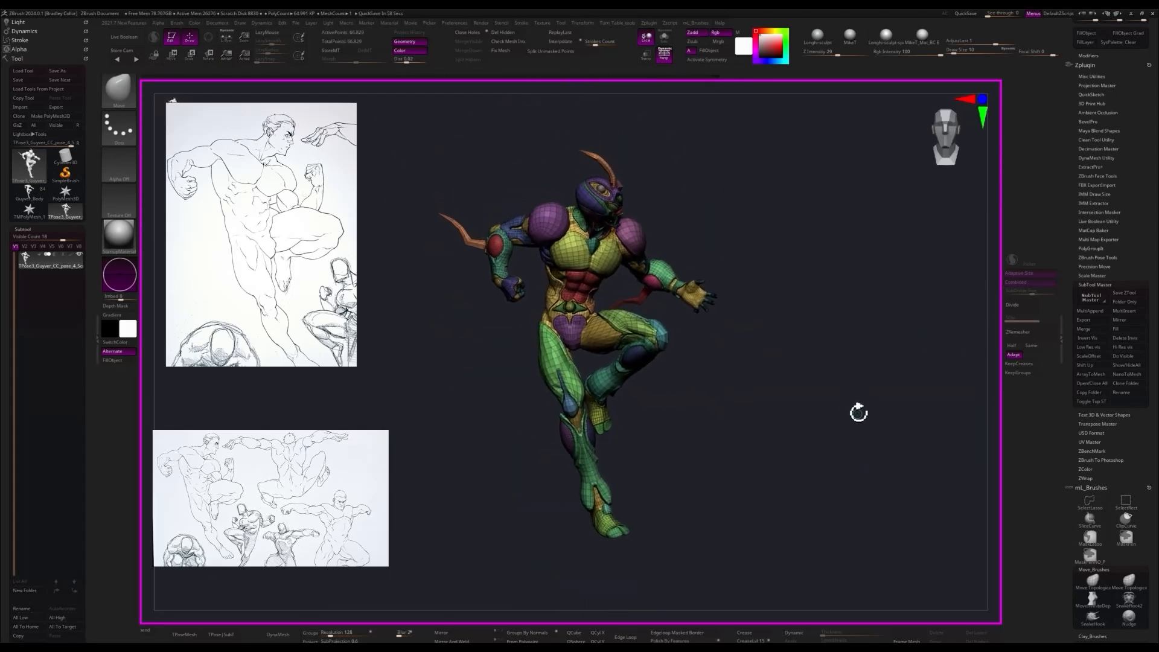
- Transfer the adjusted Transpose Master pose back onto the character's original subtools
drag(793, 363, 830, 461)
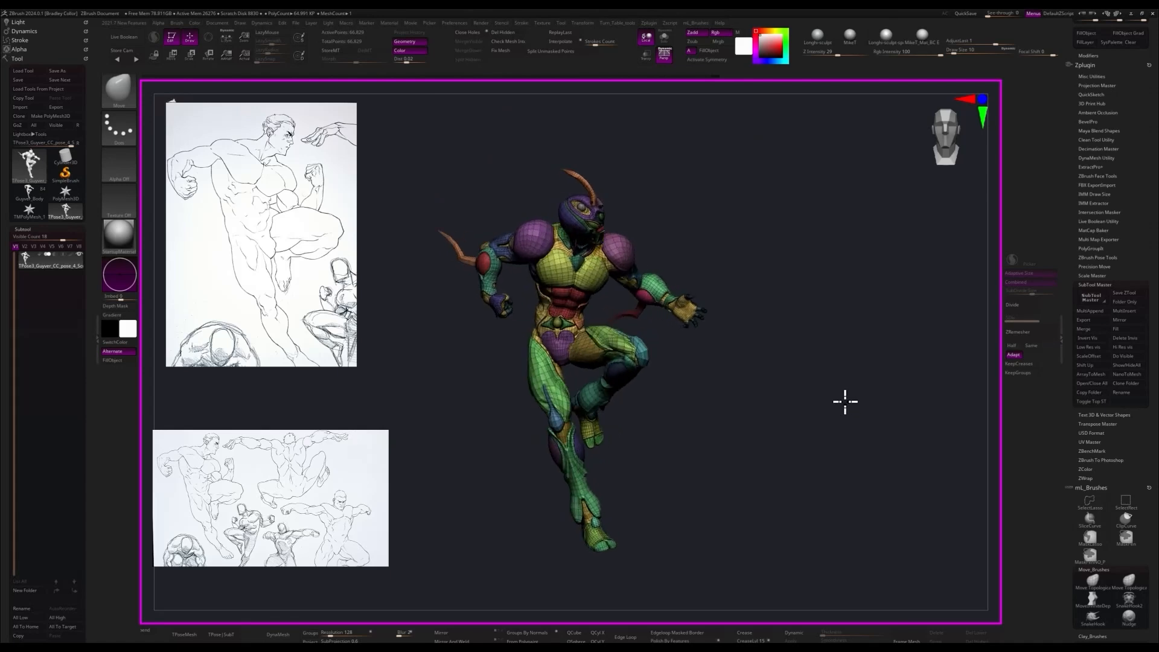
drag(864, 369, 872, 366)
click(230, 637)
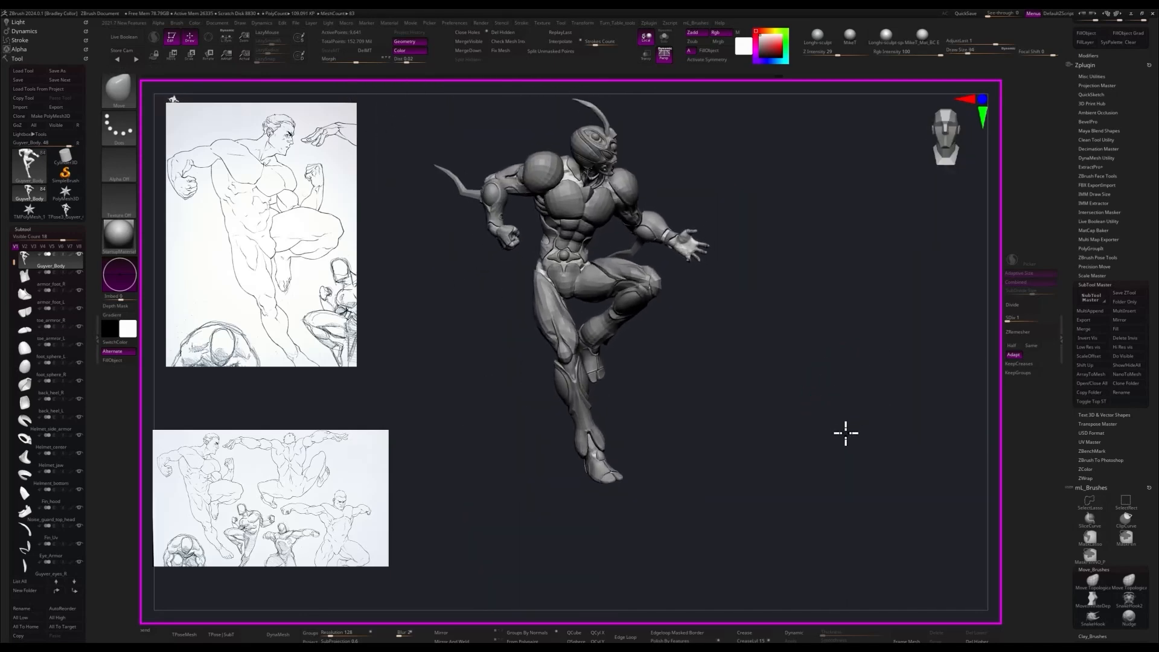
- Append a cube to the character's subtools and select it
scroll(96, 170, down, 10)
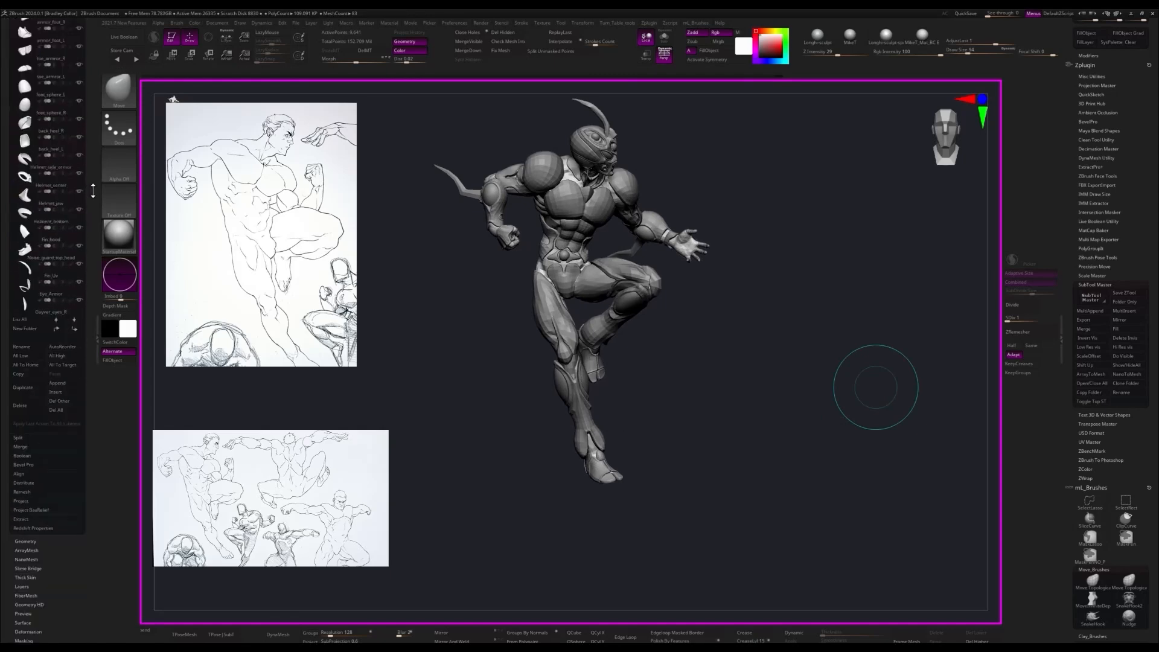
drag(96, 170, 96, 225)
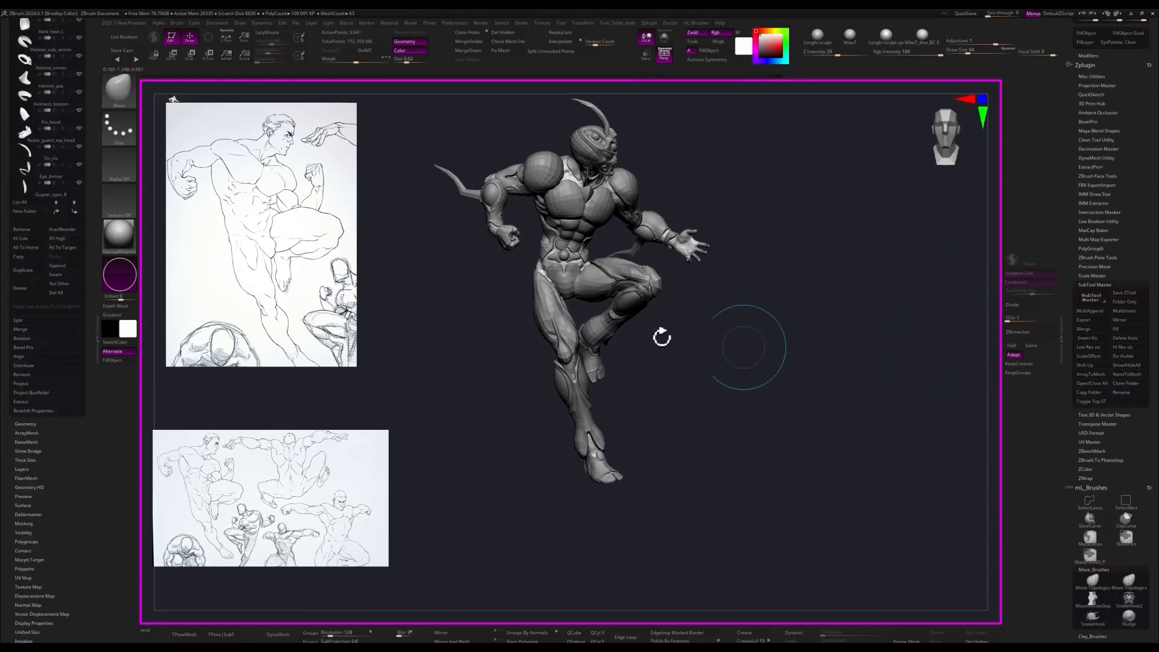
click(59, 267)
click(108, 316)
alt+drag(958, 339, 929, 362)
alt+click(640, 380)
shift+drag(785, 363, 843, 356)
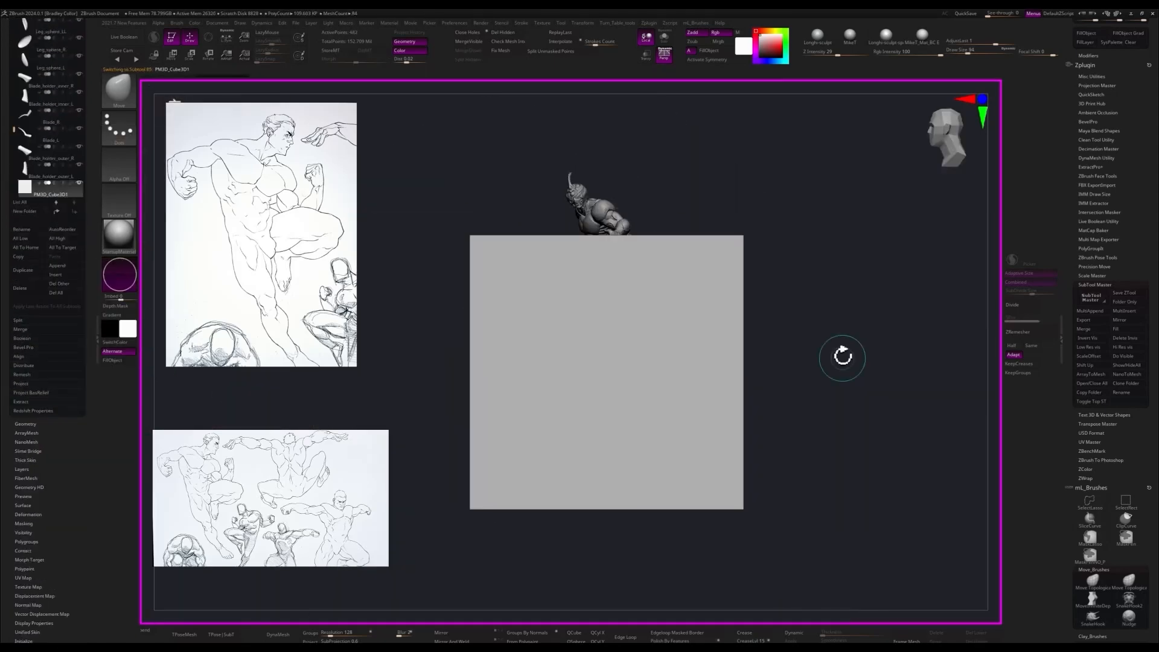
- Show the cube's wireframe and reinitialize it as a QCube with X, Y and Z resolution 4
key(shift+f)
shift+drag(878, 413, 767, 422)
drag(62, 557, 61, 199)
click(24, 284)
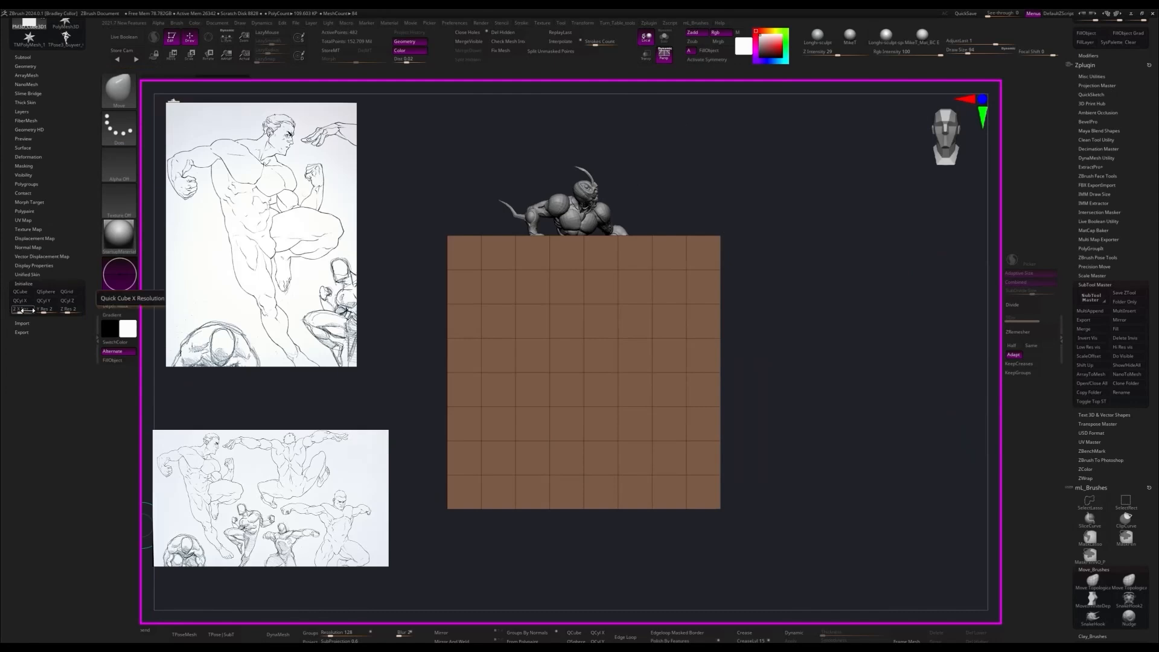
click(20, 291)
- Scale the cube with the gizmo into a thin, square base plate beneath the standing foot
drag(893, 346, 759, 427)
key(w)
key(y)
mouse_move(767, 341)
shift+mouse_down()
mouse_move(701, 338)
mouse_move(767, 341)
shift+mouse_up()
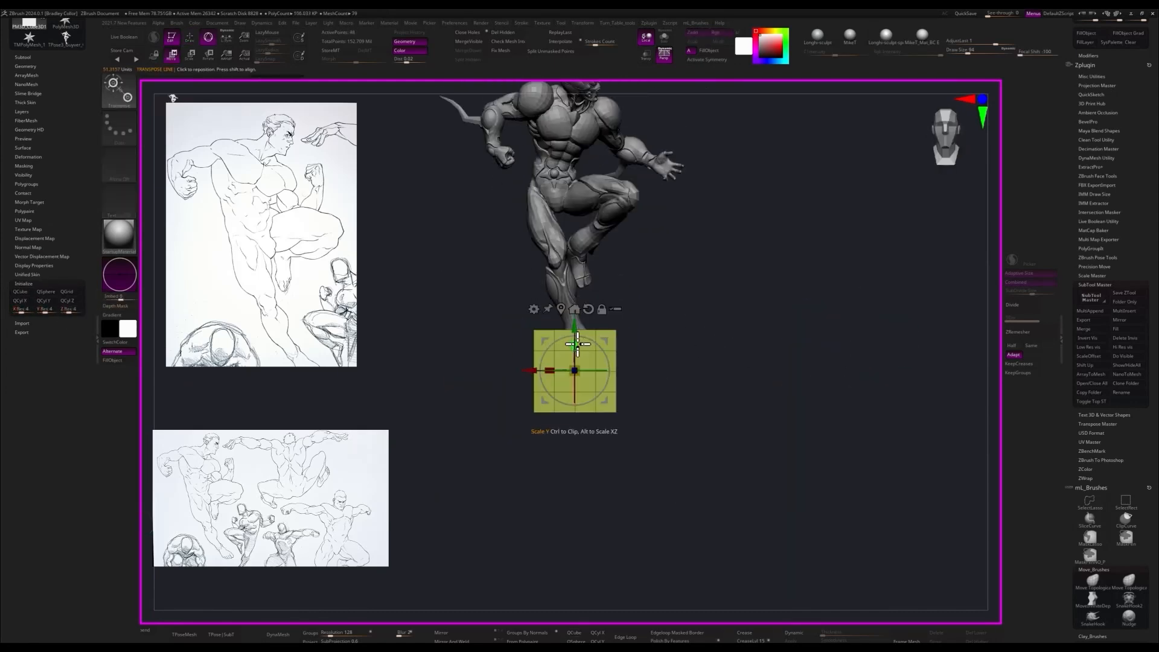
drag(575, 346, 574, 369)
shift+drag(809, 343, 750, 342)
drag(549, 371, 483, 386)
shift+drag(724, 342, 785, 342)
drag(549, 371, 479, 393)
alt+drag(775, 299, 664, 338)
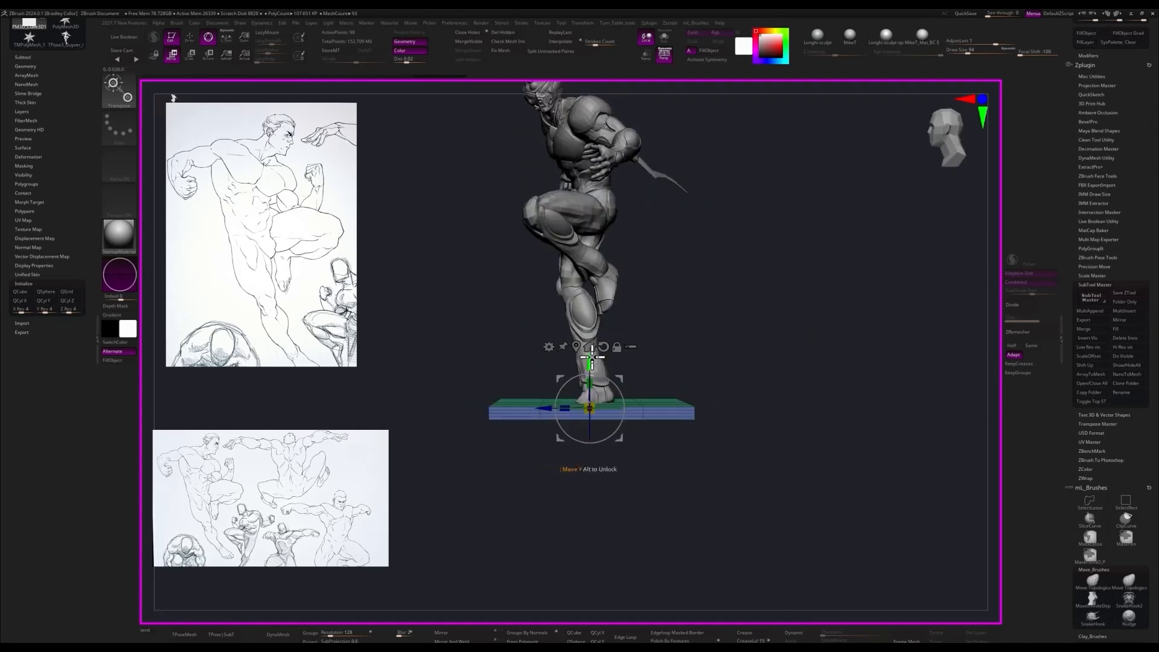
- Hide the wireframe and fine-tune the plate's height against the sole of the standing foot
drag(592, 366, 592, 364)
drag(764, 316, 869, 384)
mouse_move(869, 384)
alt+mouse_down()
mouse_move(860, 354)
mouse_move(871, 387)
alt+mouse_up()
drag(871, 387, 869, 445)
key(shift+f)
right_click(871, 447)
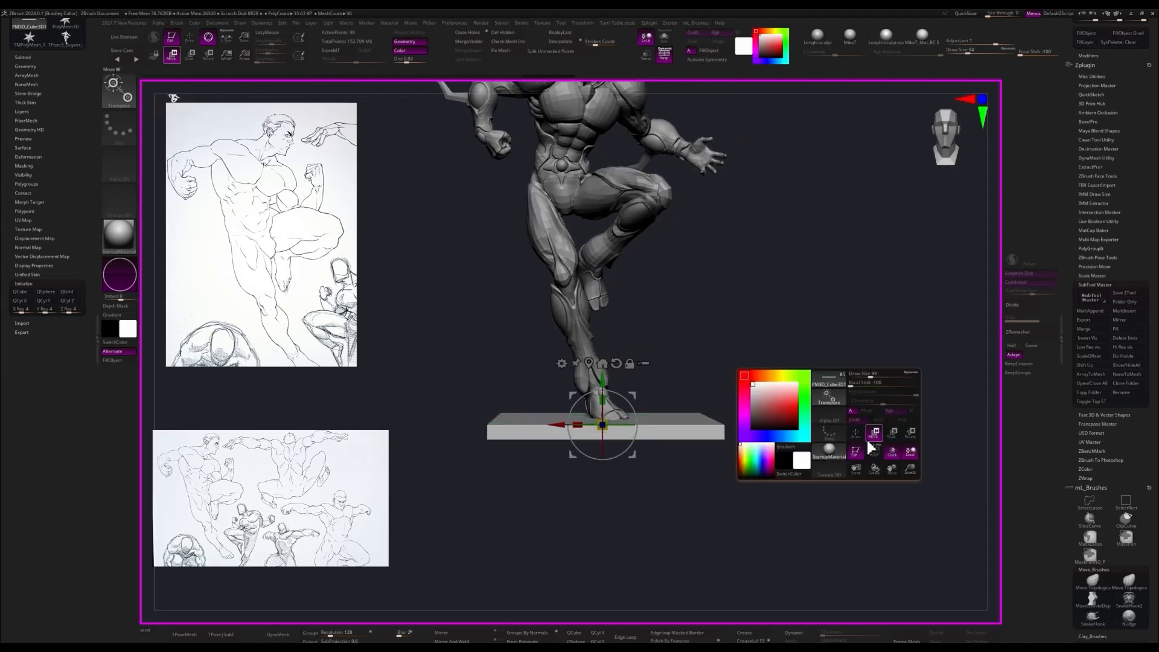
alt+drag(880, 388, 880, 435)
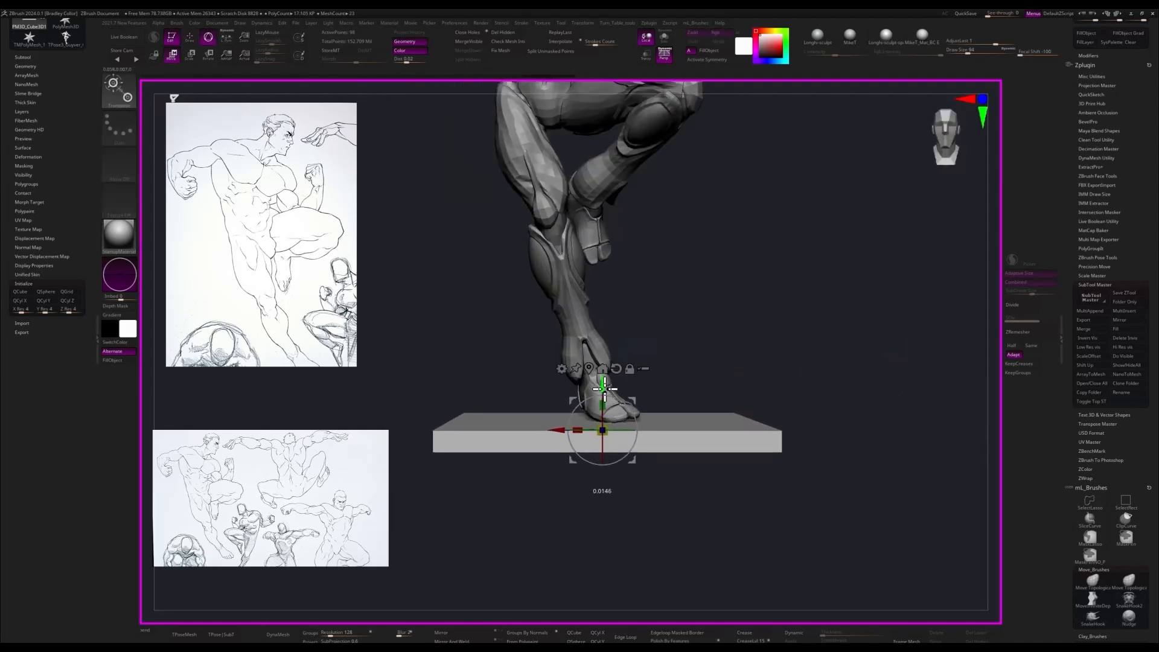
drag(605, 386, 605, 384)
- Shift the base plate horizontally beneath the figure using a view from above
drag(806, 329, 870, 301)
drag(869, 302, 899, 368)
mouse_move(900, 368)
alt+mouse_down()
mouse_move(890, 339)
mouse_move(864, 331)
mouse_move(934, 321)
mouse_move(926, 308)
alt+mouse_up()
key(q)
drag(927, 308, 853, 353)
mouse_move(852, 353)
alt+mouse_down()
mouse_move(854, 366)
mouse_move(854, 349)
mouse_move(860, 362)
mouse_move(867, 354)
mouse_move(846, 351)
alt+mouse_up()
mouse_move(846, 351)
alt+mouse_down()
mouse_move(846, 307)
mouse_move(870, 397)
mouse_move(848, 326)
alt+mouse_up()
right_click(869, 398)
key(w)
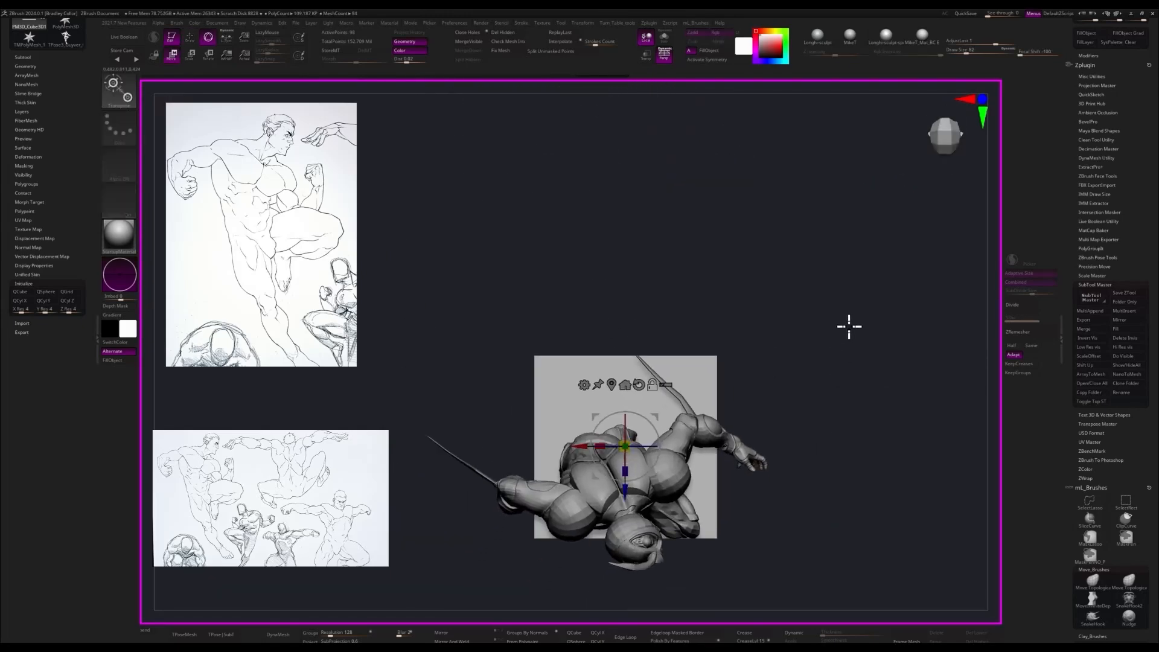
drag(585, 447, 581, 460)
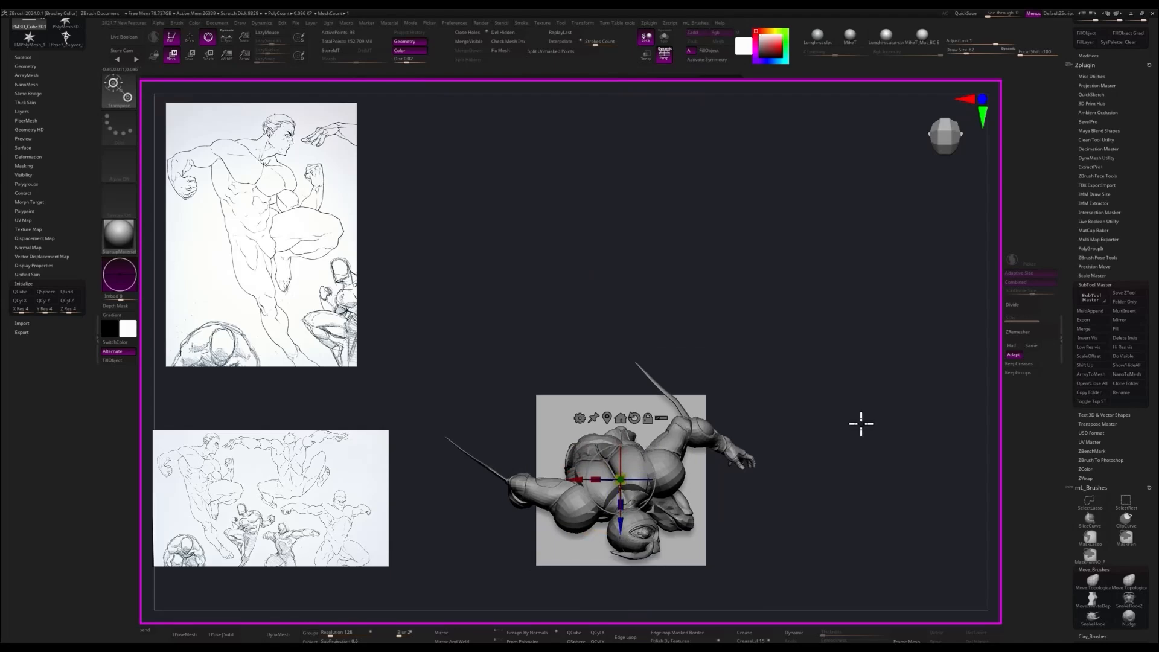
drag(861, 424, 887, 442)
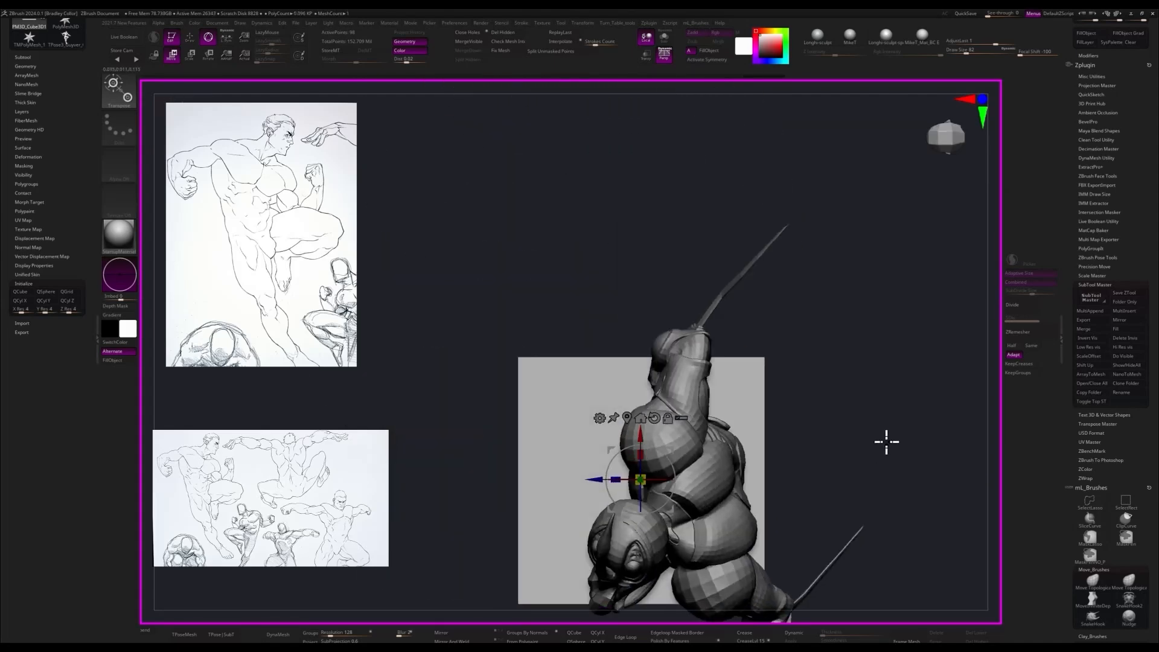
alt+drag(860, 388, 875, 362)
mouse_move(876, 416)
mouse_down()
mouse_move(900, 372)
mouse_move(857, 362)
mouse_move(885, 334)
mouse_move(869, 380)
mouse_move(926, 352)
mouse_move(896, 371)
mouse_move(890, 343)
mouse_up()
- Duplicate the base plate downward and enlarge the copy to form a wider lower tier
click(667, 58)
click(668, 59)
key(space)
click(871, 400)
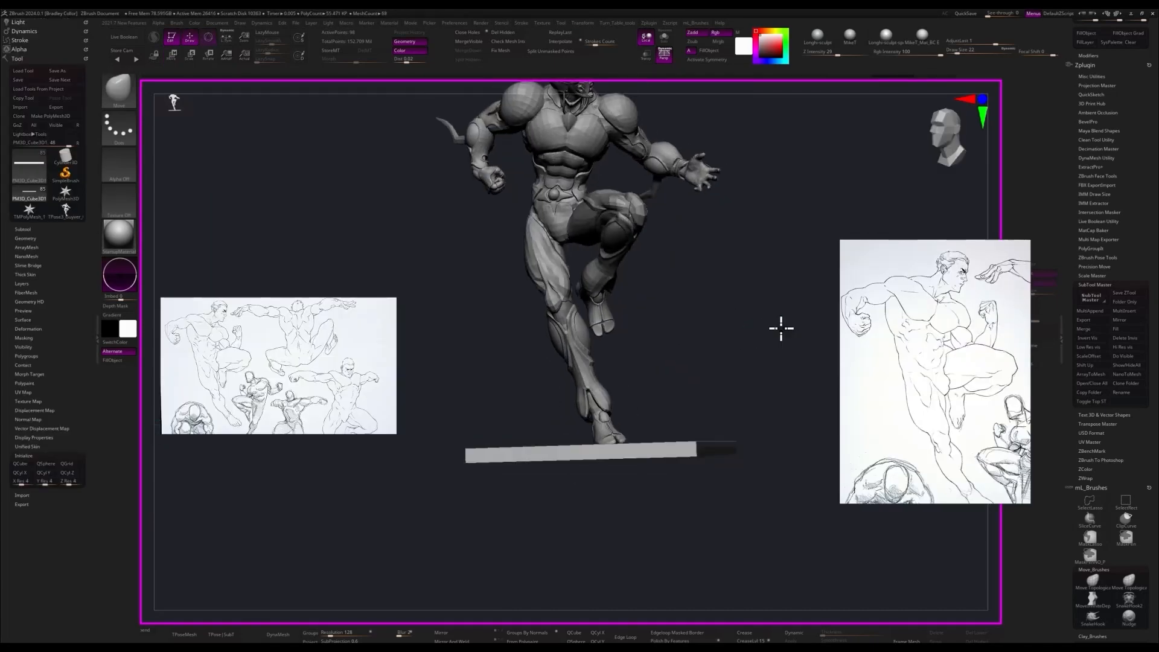
key(space)
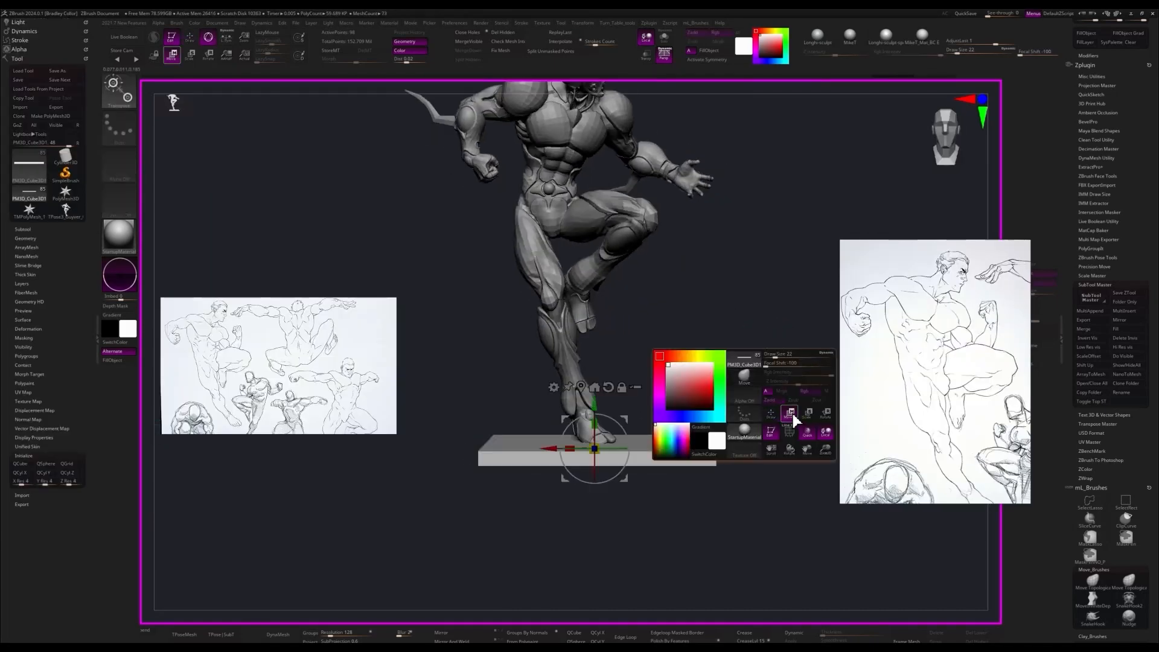
click(792, 501)
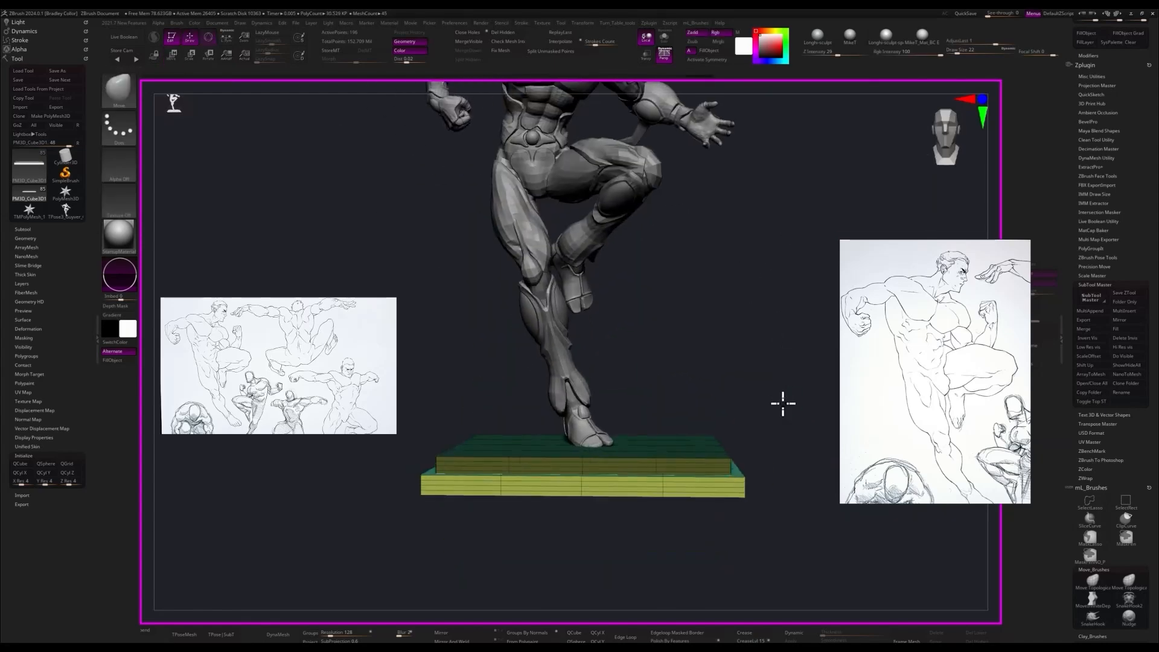
key(space)
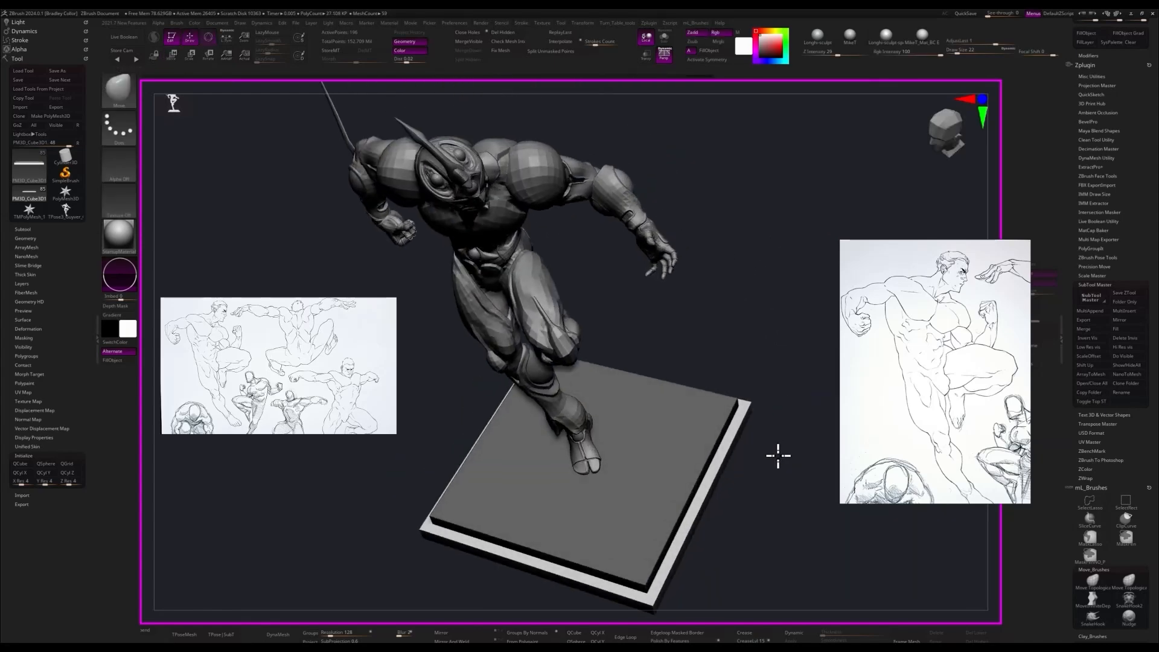
drag(775, 455, 789, 380)
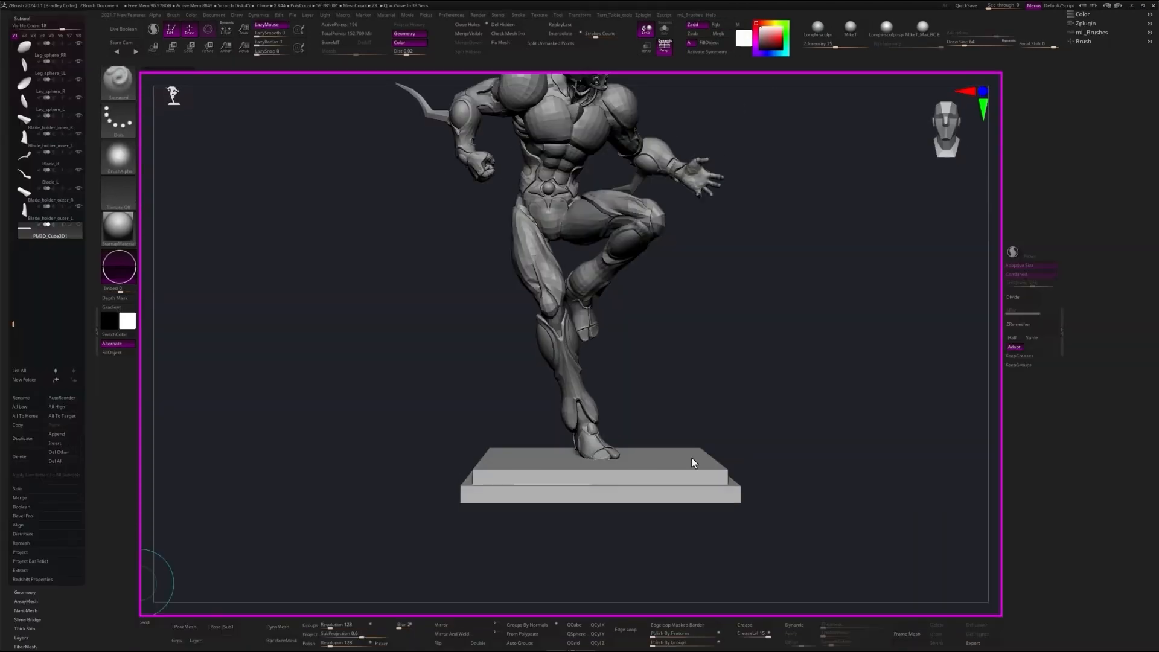
- Give the two base tiers separate polygroups, split them into individual subtools and hide the lower tier
key(space)
key(space)
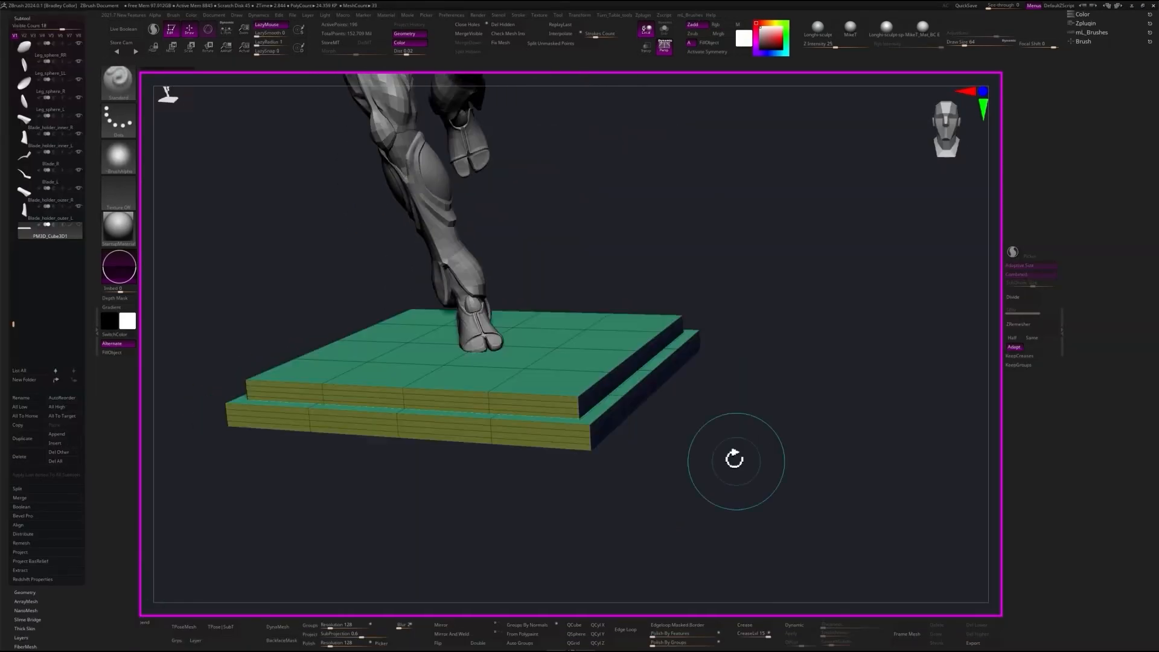
drag(734, 458, 737, 489)
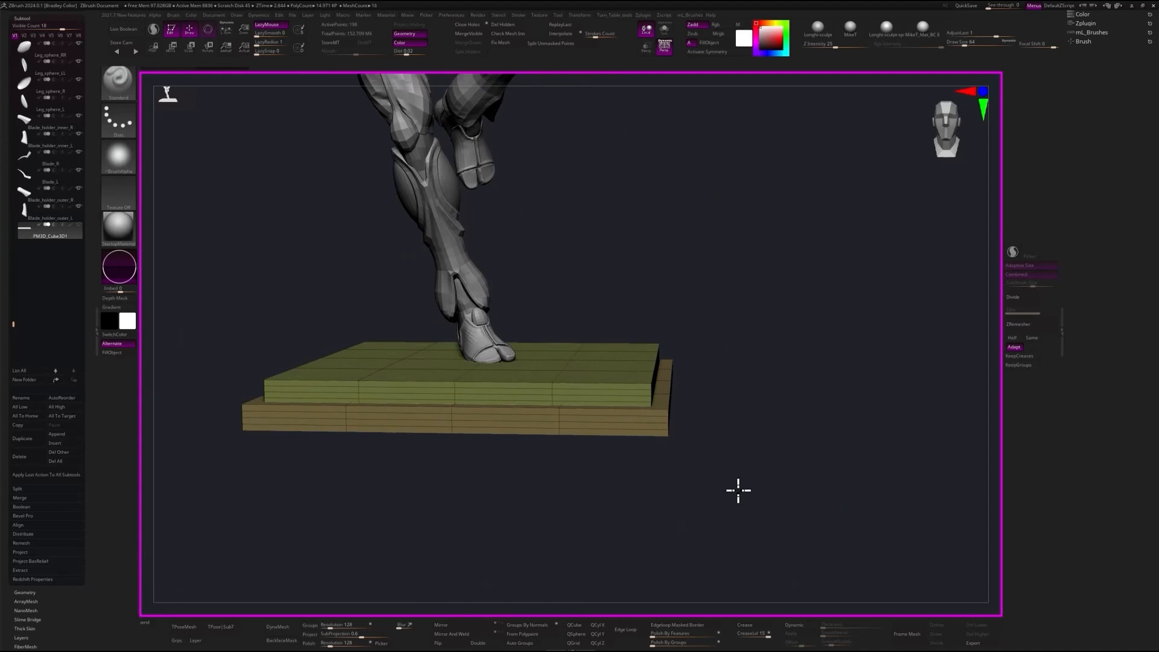
click(466, 53)
drag(773, 353, 513, 211)
click(78, 224)
mouse_move(740, 298)
mouse_down()
mouse_move(752, 347)
mouse_move(797, 359)
mouse_move(815, 384)
mouse_move(802, 396)
mouse_move(779, 386)
mouse_up()
- Adjust the draw size and delete the horizontal edge loops around the upper plate's sides with the ZModeler brush
key(s)
click(805, 386)
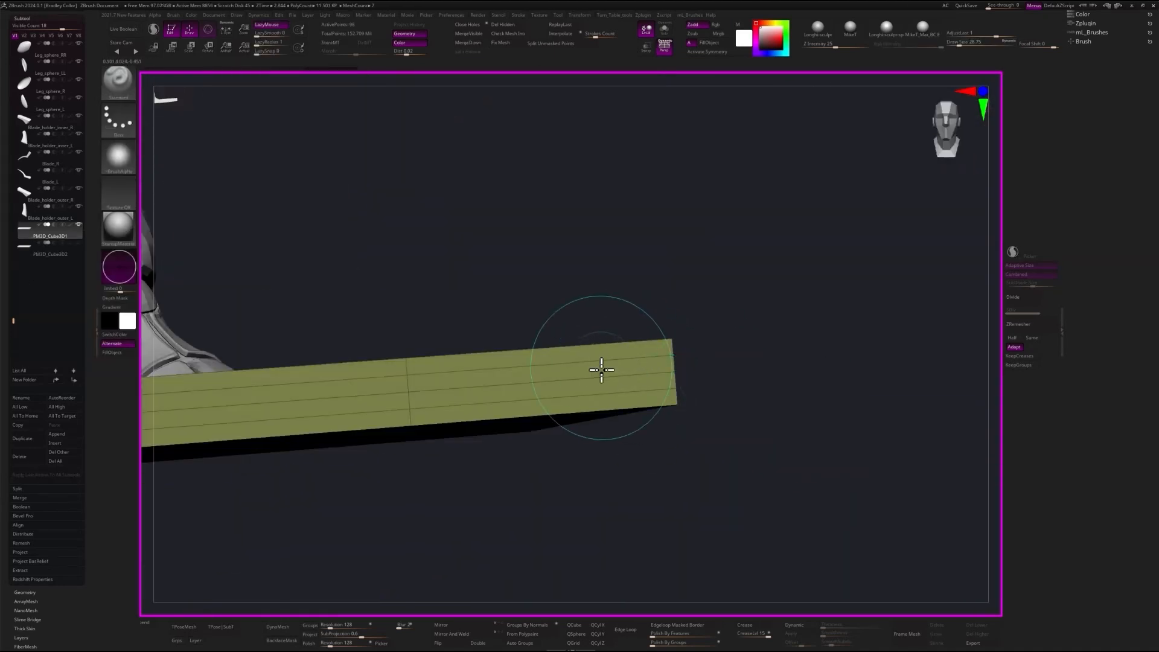
key(b)
key(z)
key(m)
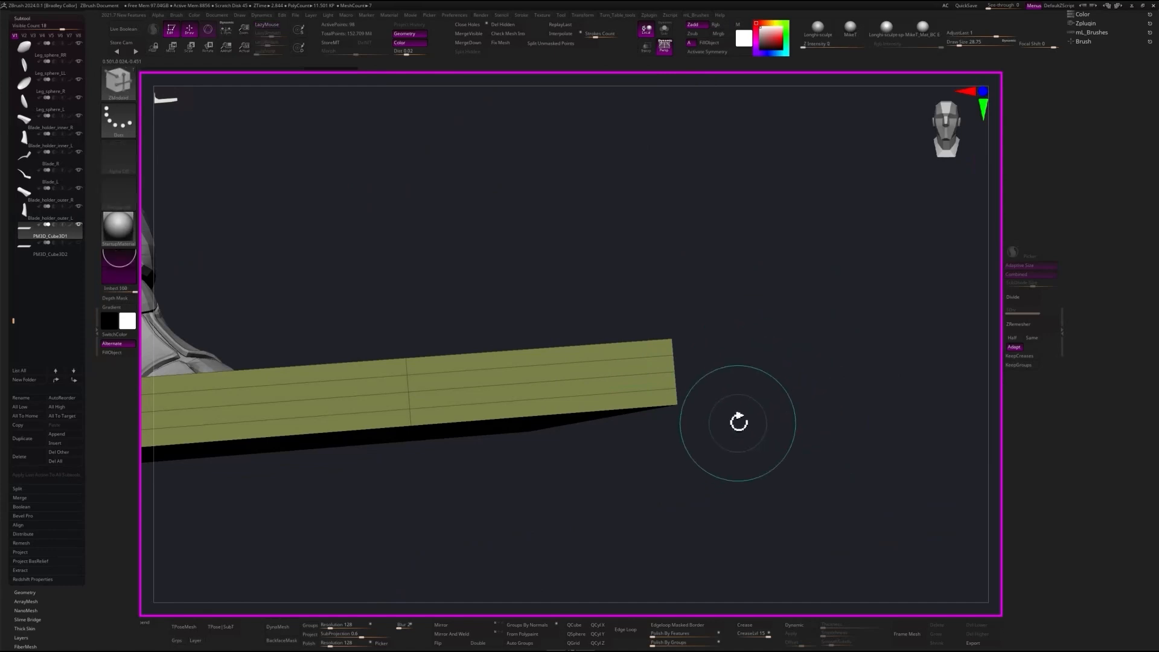
drag(738, 419, 641, 357)
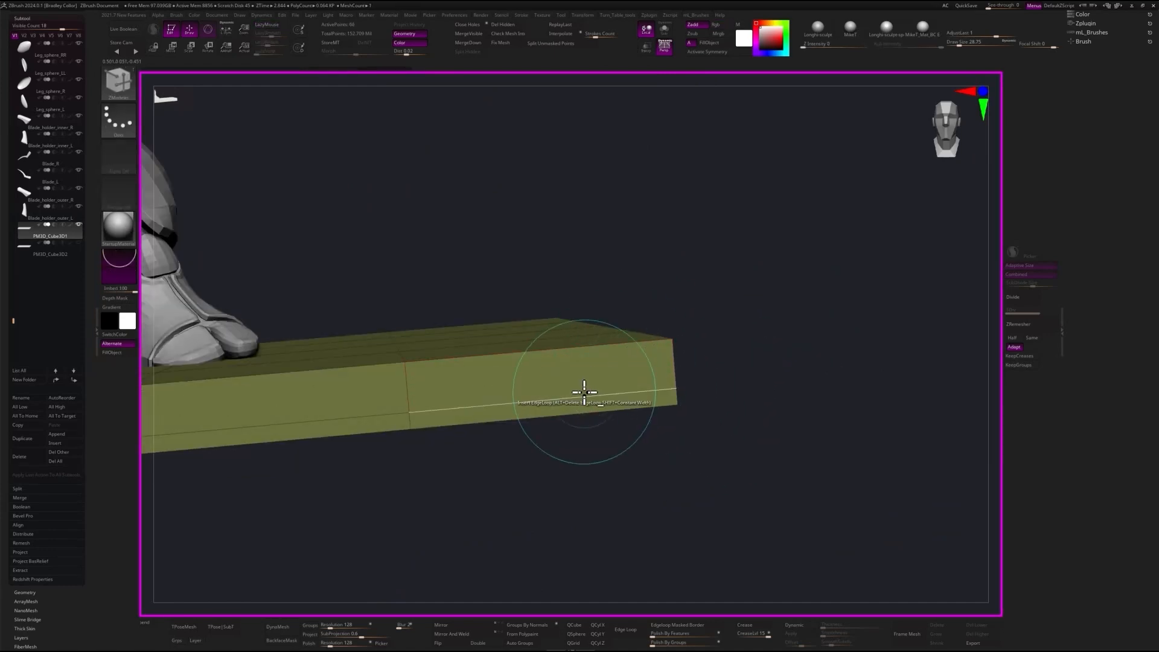
key(ctrl+z)
drag(770, 407, 822, 447)
- Send the upper base plate to Blender with GoZ and view it up close
drag(91, 228, 90, 412)
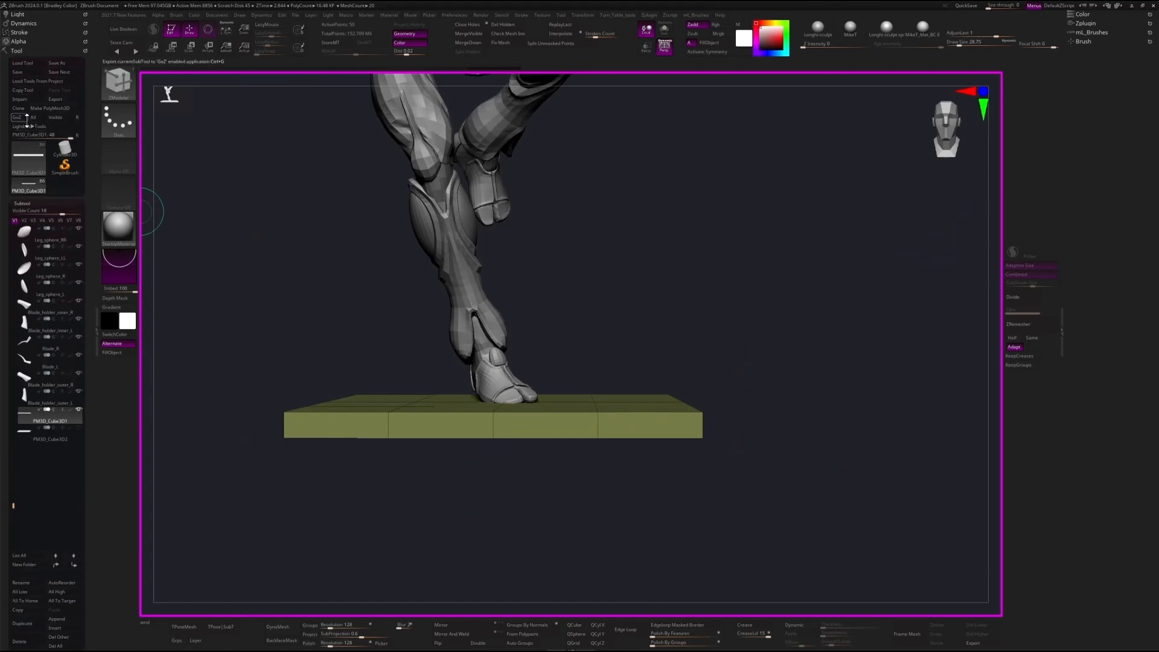
click(17, 117)
click(518, 296)
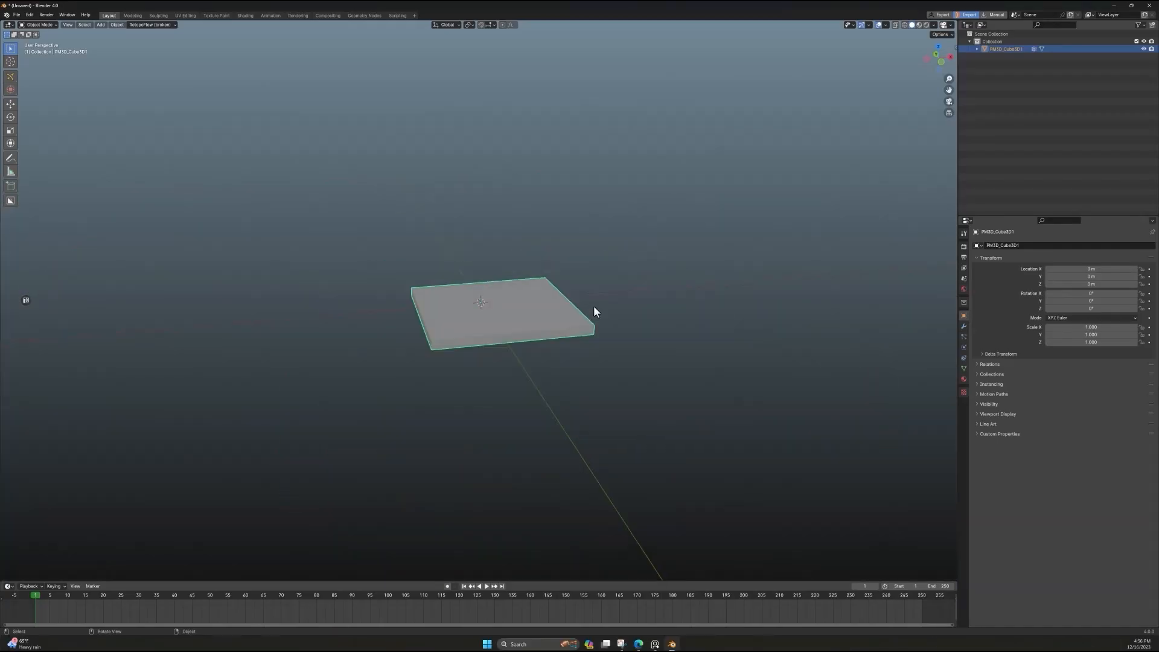
scroll(596, 313, up, 6)
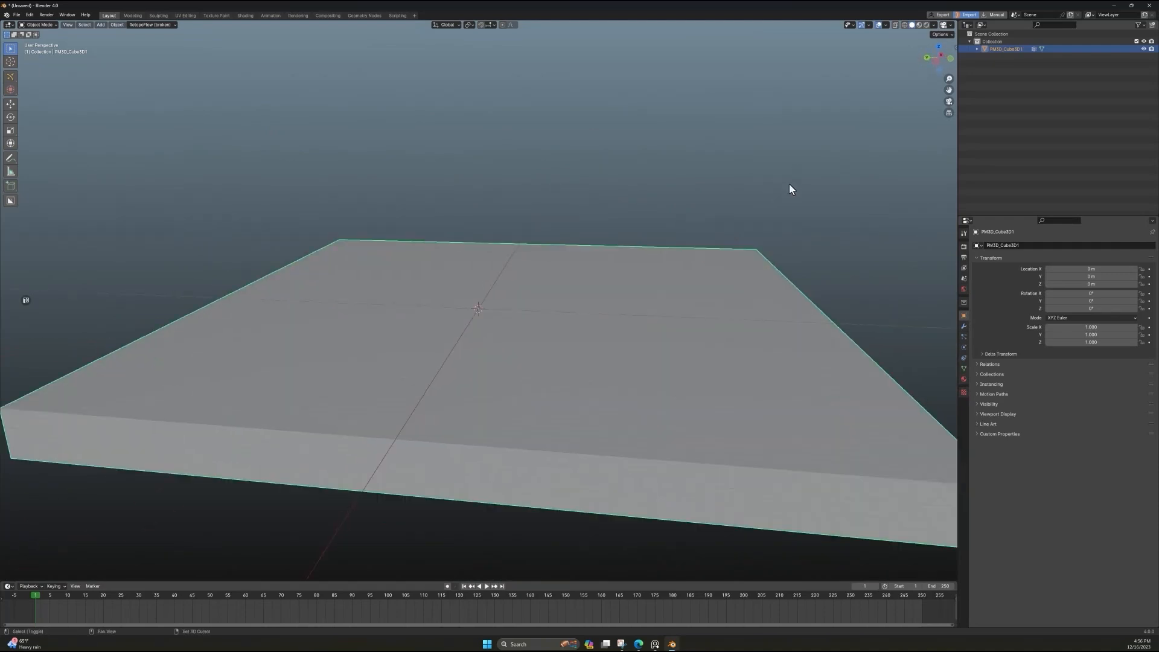
scroll(788, 183, down, 2)
- Turn off the floor grid and the X and Y axis lines in the viewport overlays
click(868, 25)
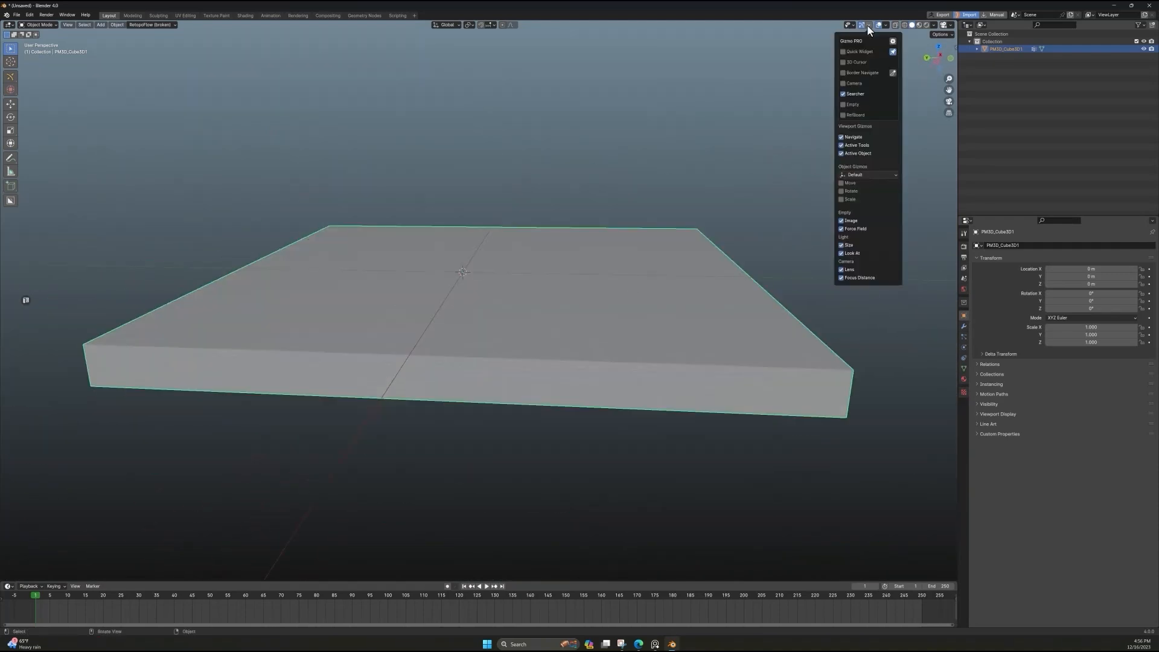
click(882, 24)
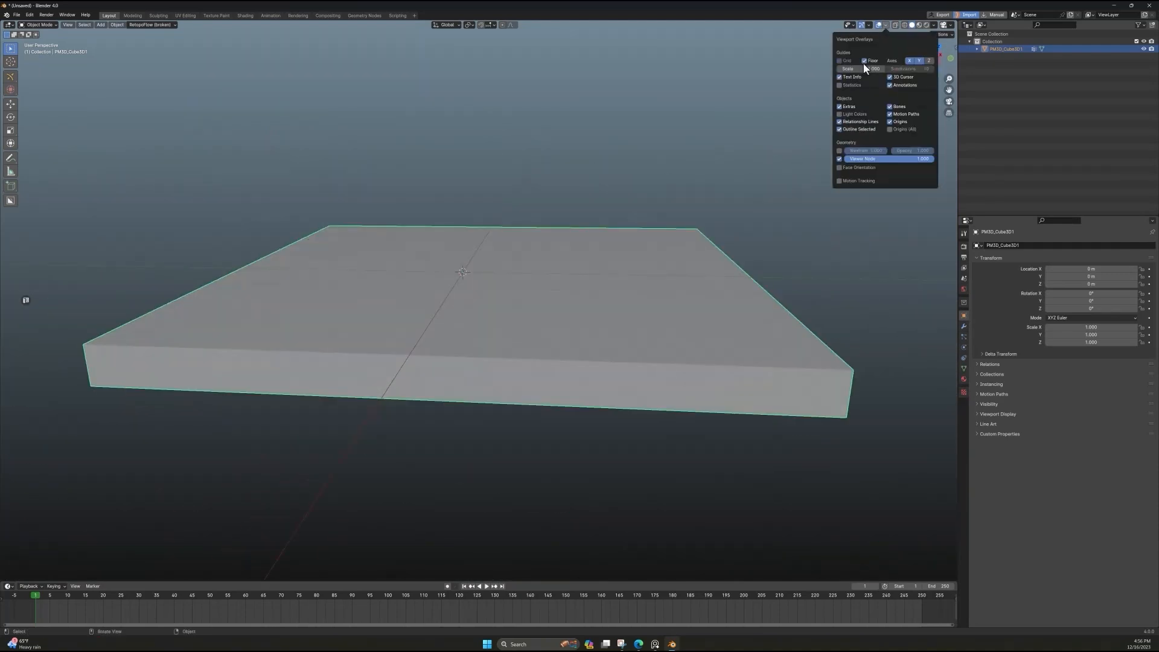
middle_drag(835, 60, 882, 27)
click(882, 24)
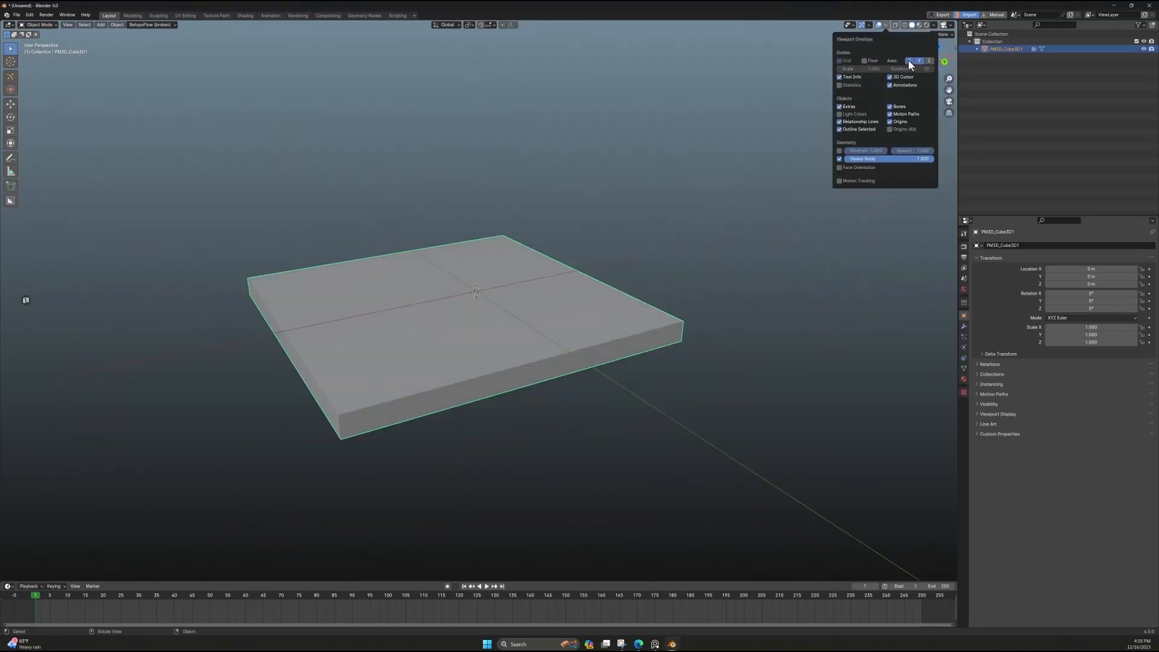
drag(909, 61, 919, 61)
- Close the timeline area to enlarge the 3D viewport and frame the plate
scroll(659, 366, down, 1)
middle_drag(658, 367, 558, 592)
click(550, 599)
click(551, 601)
middle_drag(591, 483, 715, 437)
scroll(715, 437, down, 4)
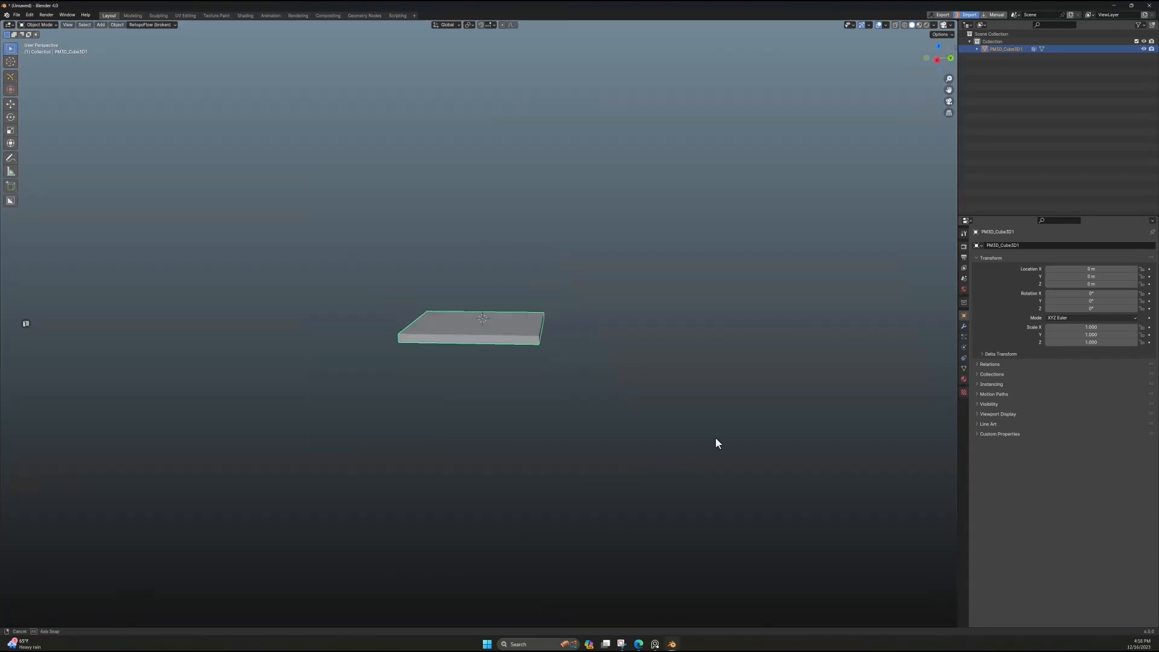
scroll(603, 411, up, 6)
shift+middle_drag(522, 386, 642, 461)
scroll(557, 406, down, 3)
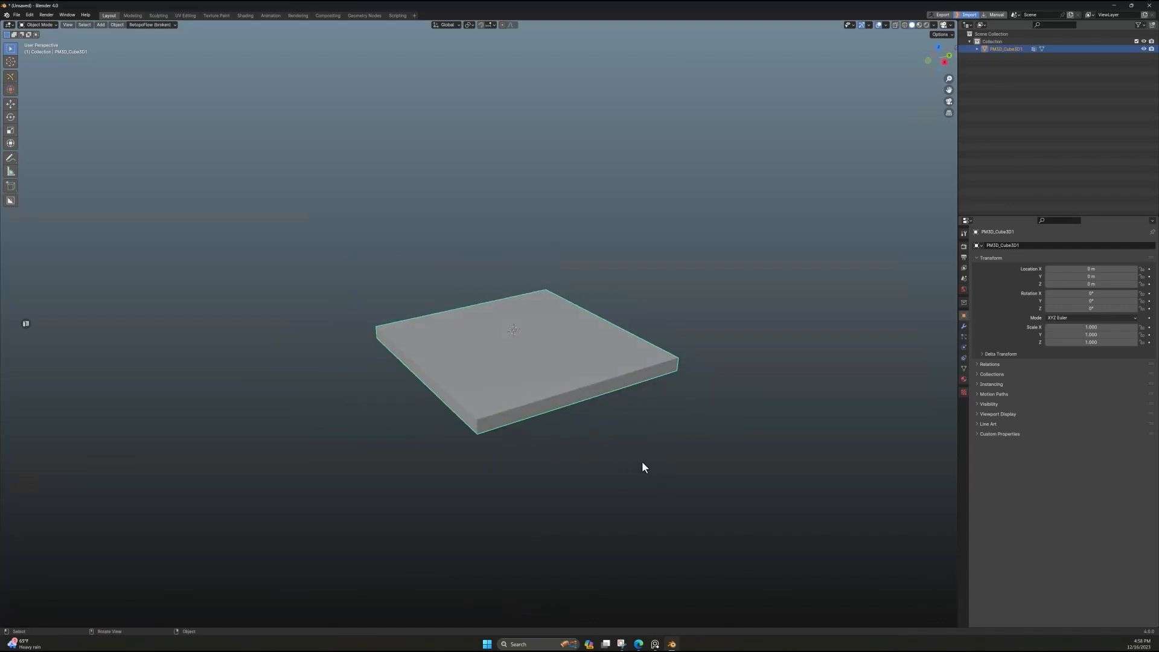
scroll(580, 428, up, 1)
- Enter Edit Mode on the plate, switch to edge selection and select the perimeter edges of its top face
key(Tab)
click(513, 495)
middle_drag(513, 495, 556, 479)
scroll(523, 325, up, 2)
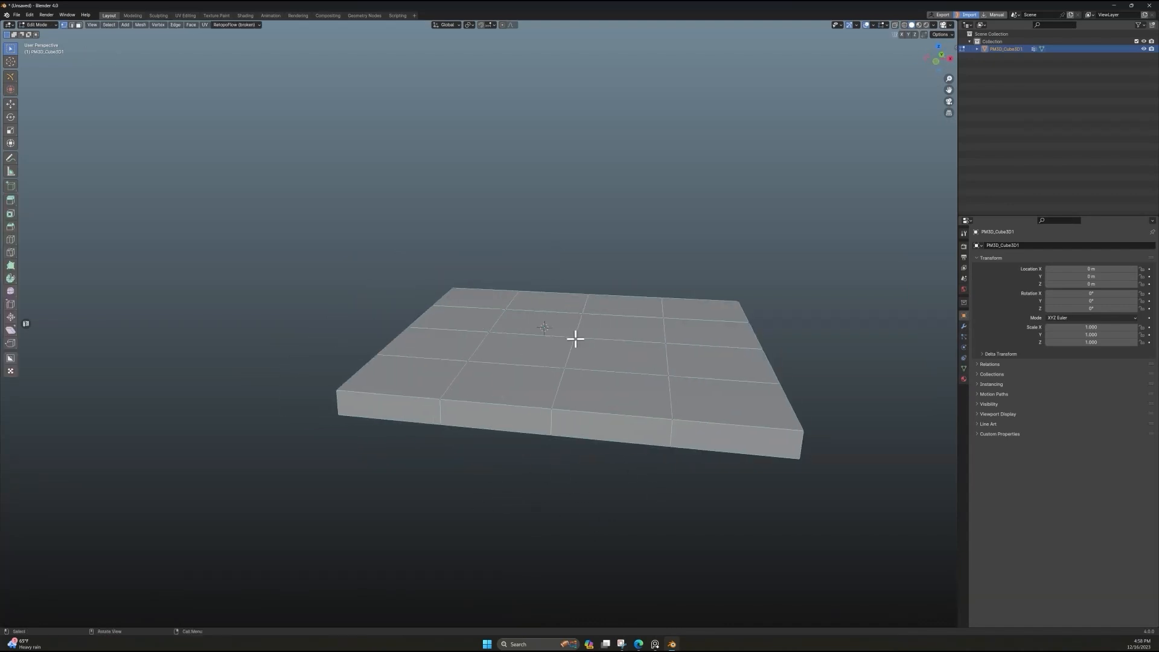
scroll(723, 331, down, 2)
middle_drag(806, 389, 564, 320)
scroll(664, 417, up, 1)
key(2)
scroll(761, 336, down, 2)
scroll(512, 403, up, 3)
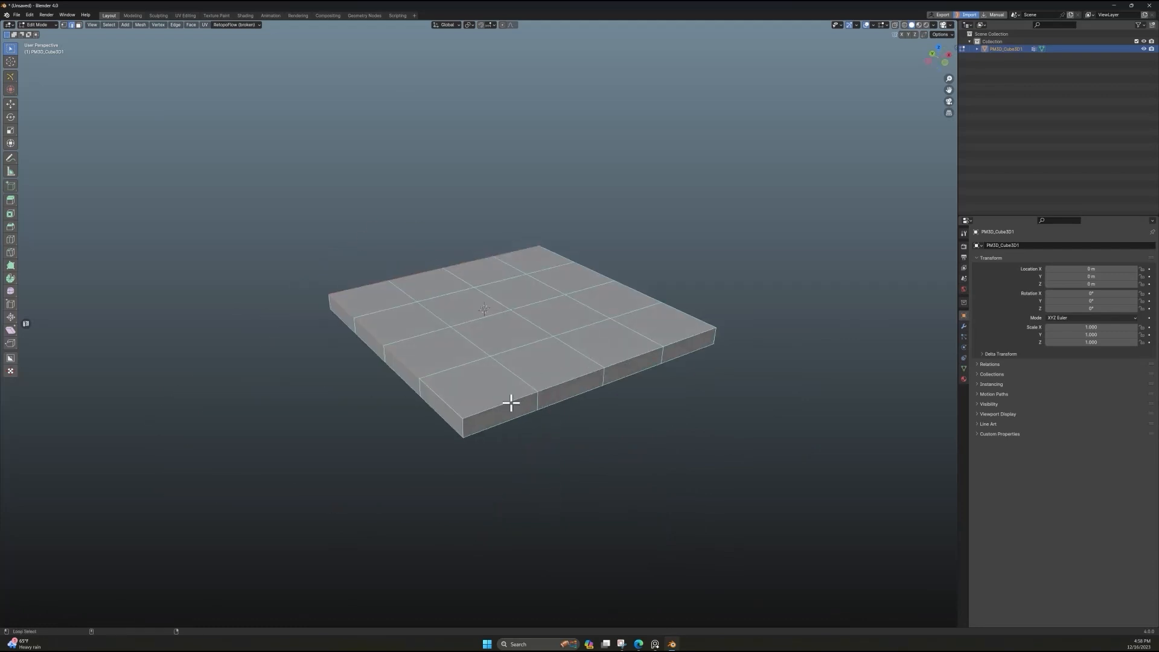
scroll(664, 398, down, 2)
middle_drag(763, 391, 292, 380)
scroll(292, 381, up, 1)
- Bevel the selected top perimeter edges of the plate with 3 segments
click(10, 226)
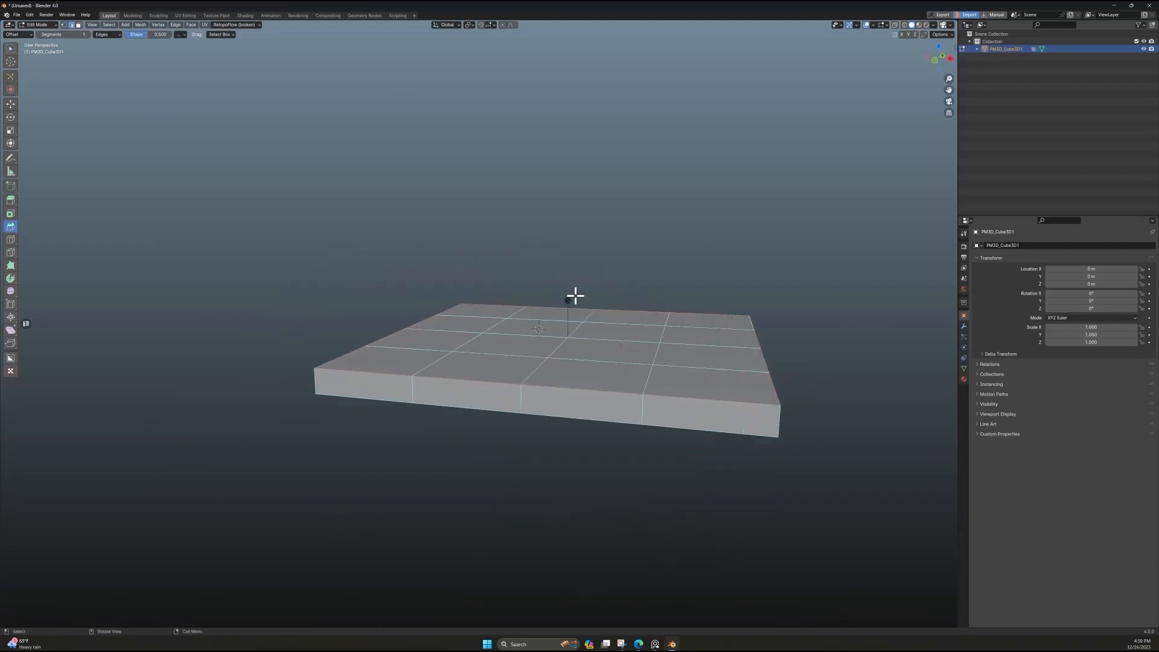
scroll(554, 296, up, 2)
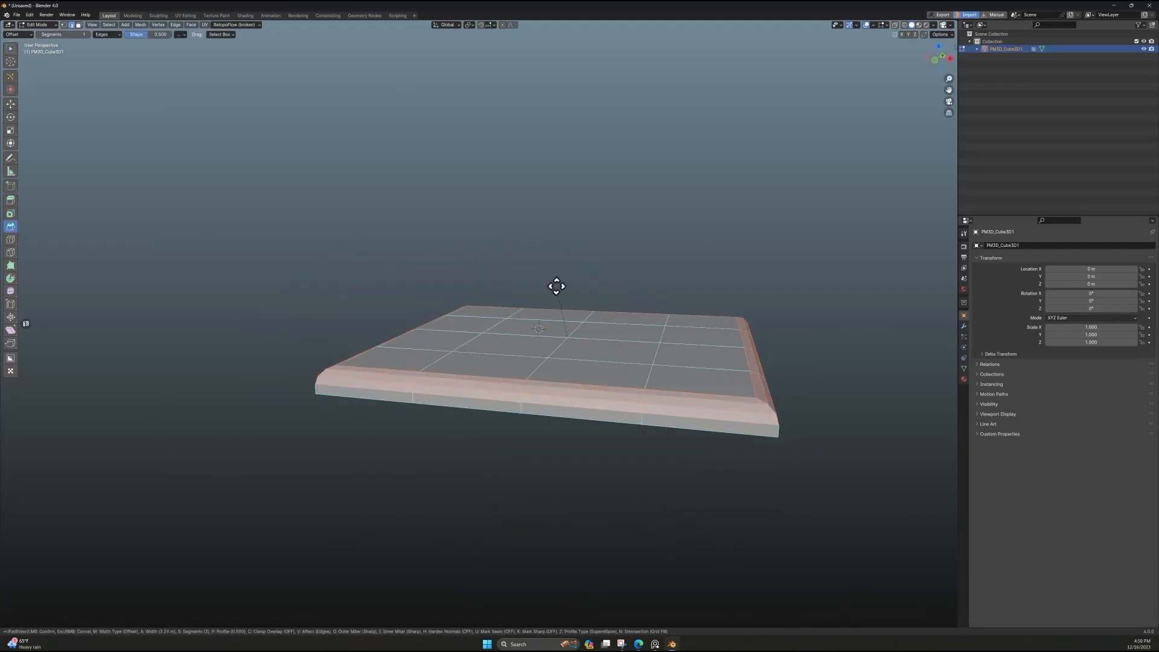
click(736, 241)
mouse_move(732, 496)
middle_down()
mouse_move(660, 482)
mouse_move(562, 528)
mouse_move(723, 481)
middle_up()
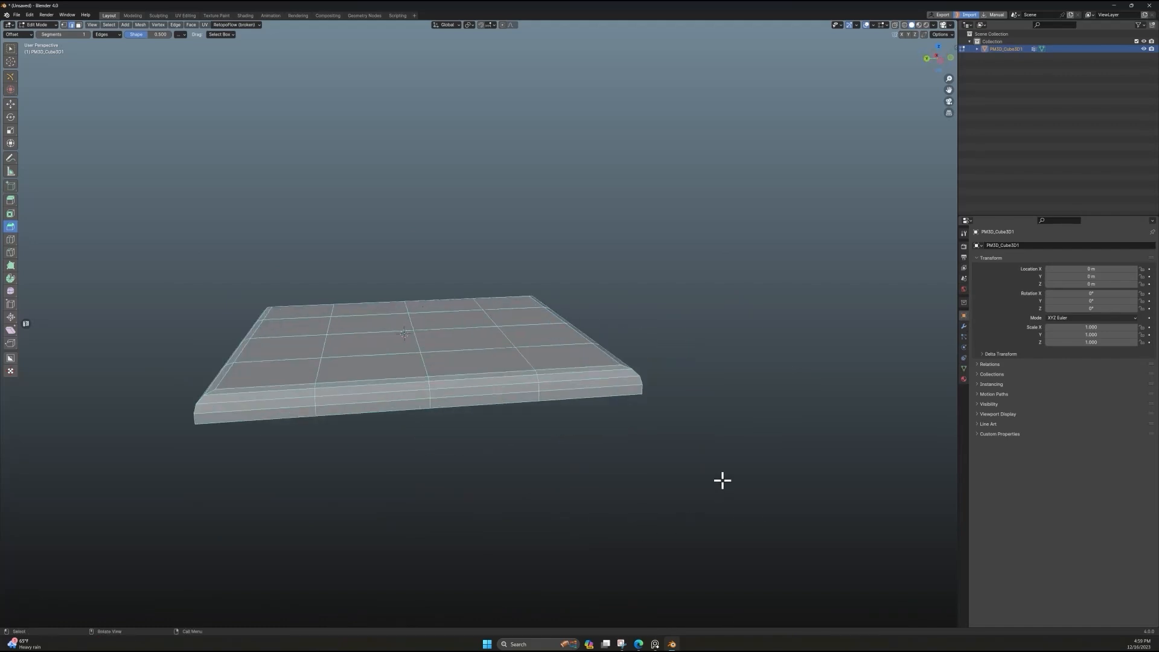
- Bevel the edges running down the plate's corners with 1 segment
middle_drag(760, 379, 488, 521)
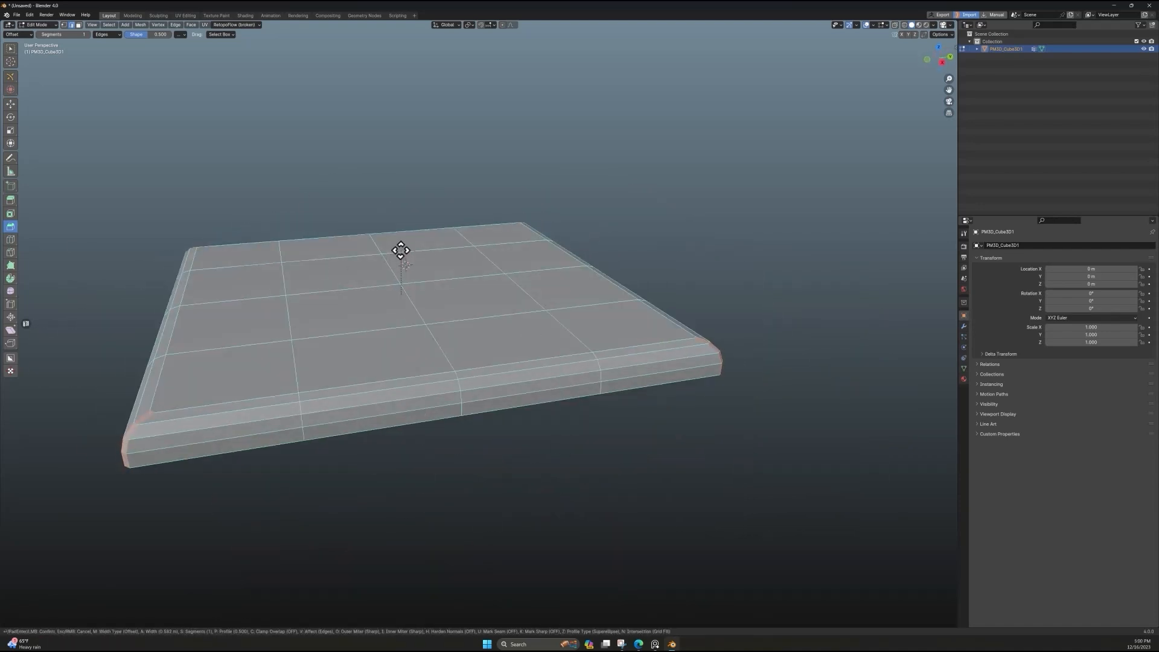
click(401, 250)
middle_drag(400, 250, 809, 434)
click(109, 25)
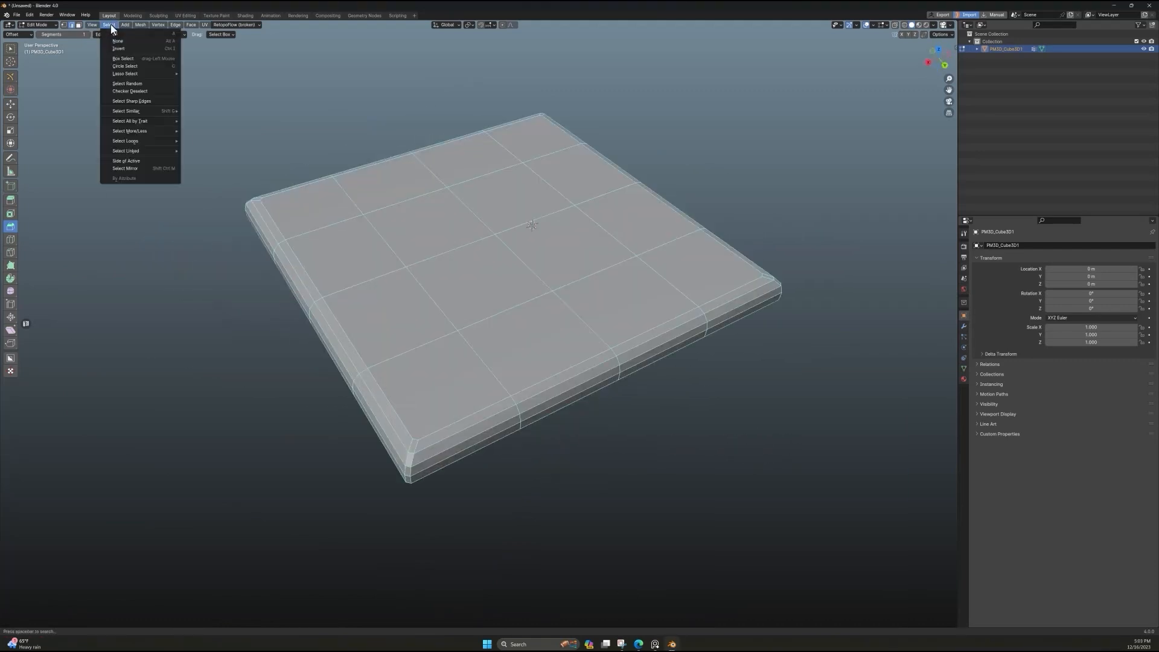
click(207, 140)
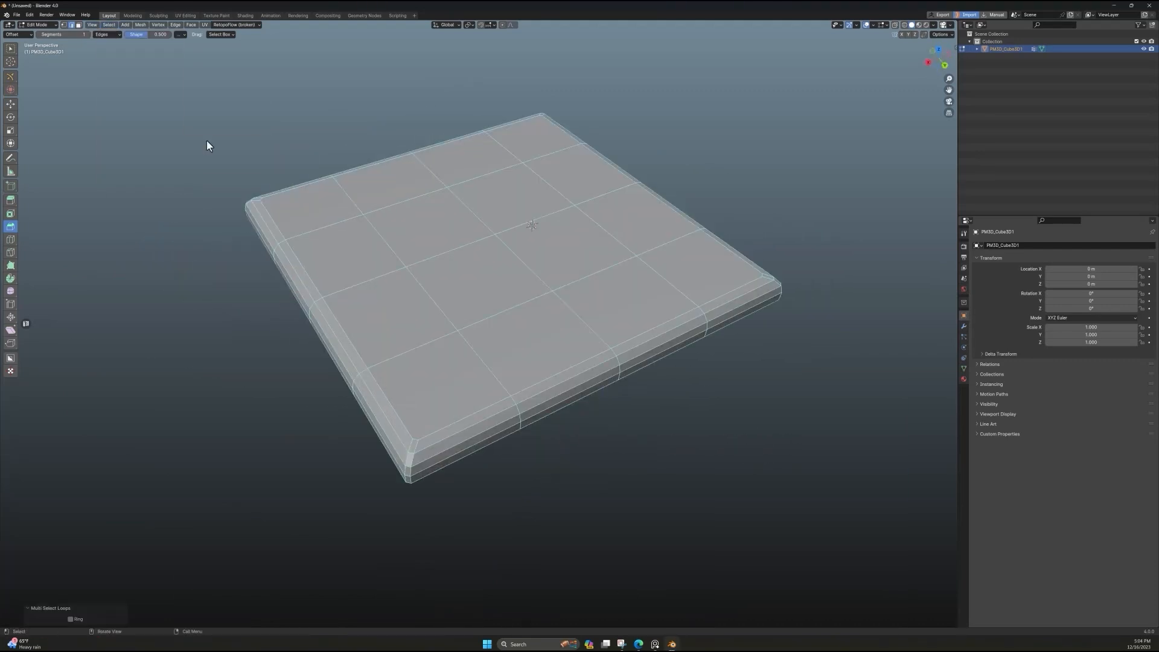
click(110, 25)
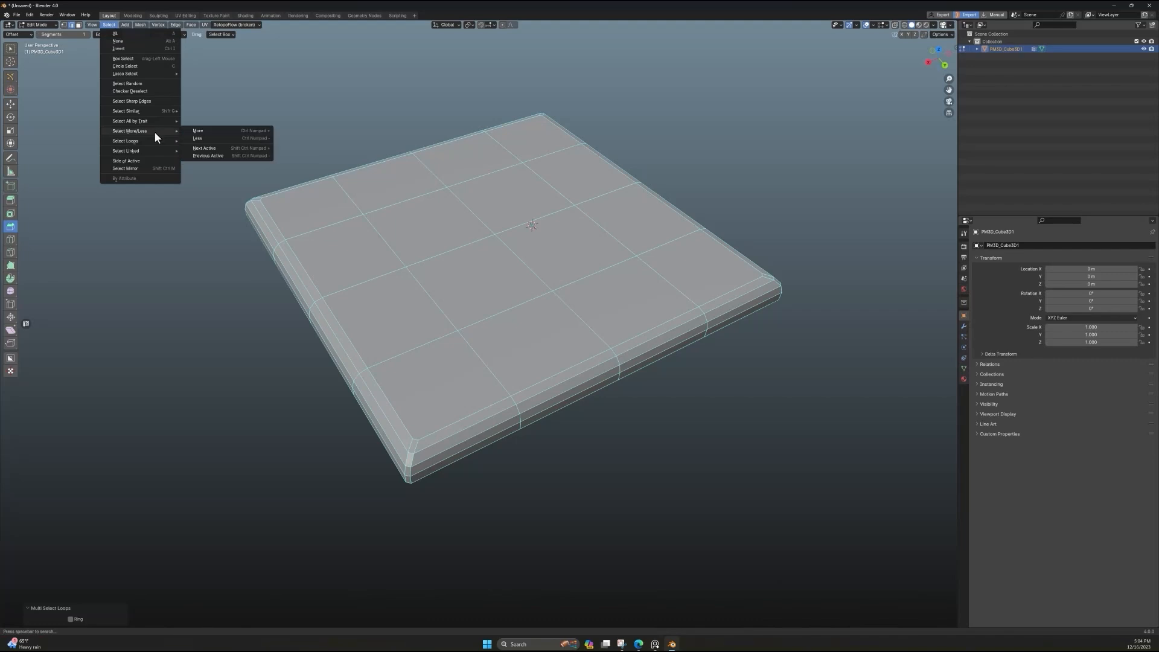
mouse_move(134, 128)
click(197, 131)
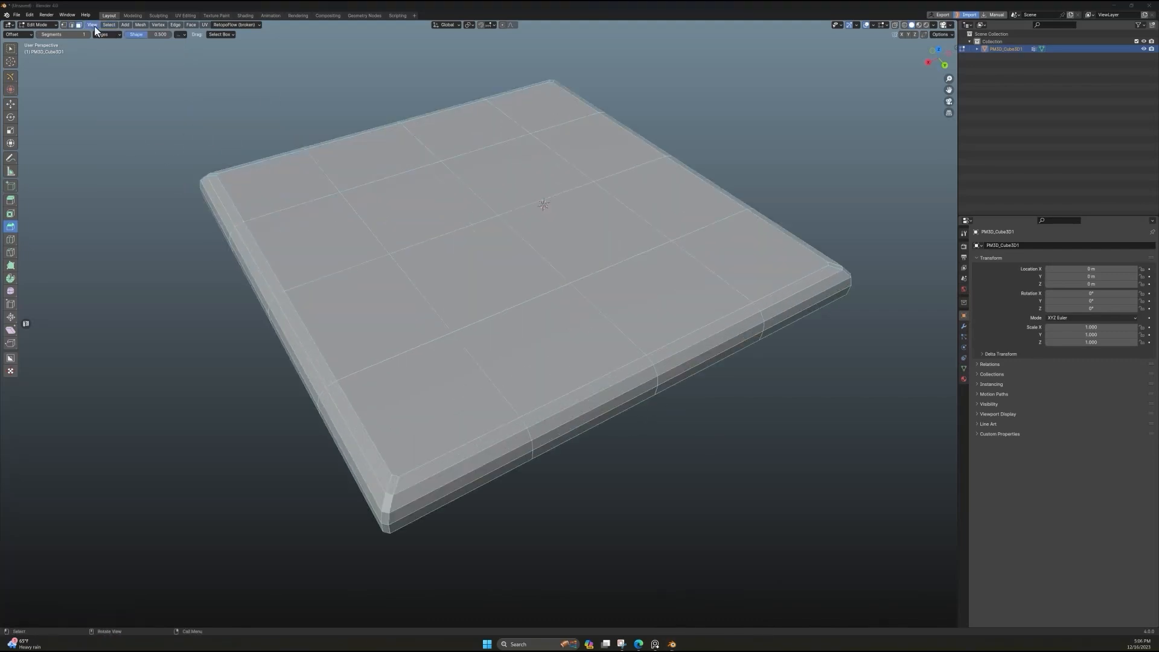
- Select all faces by sides with more than 4 vertices to locate the plate's n-gons
click(108, 24)
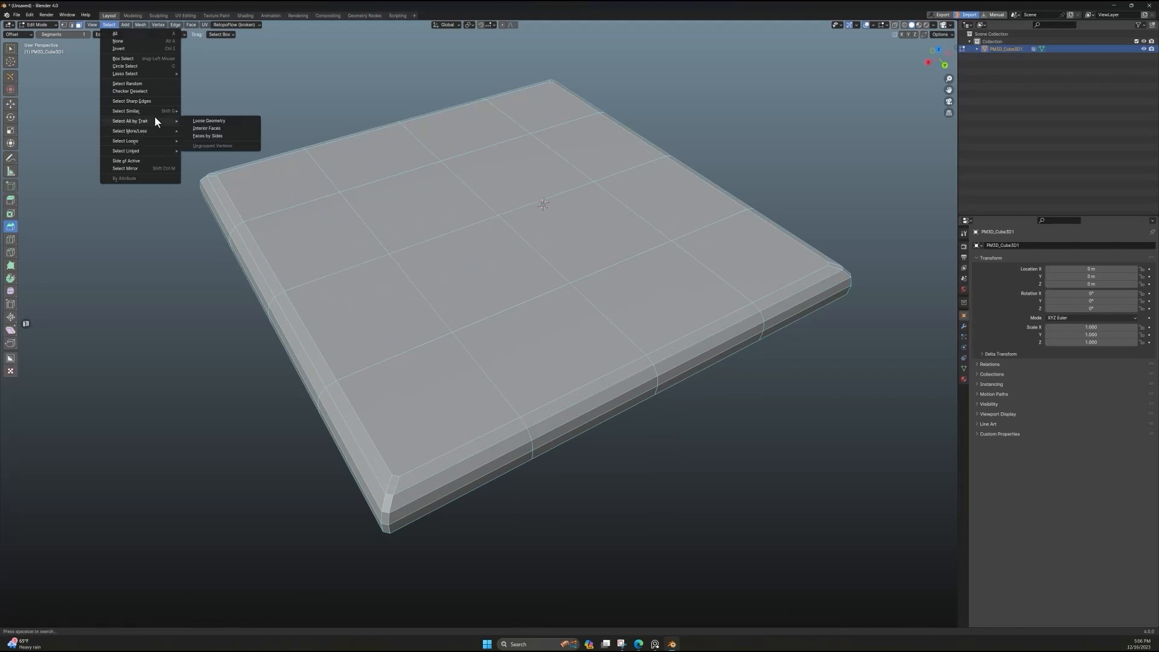
click(207, 136)
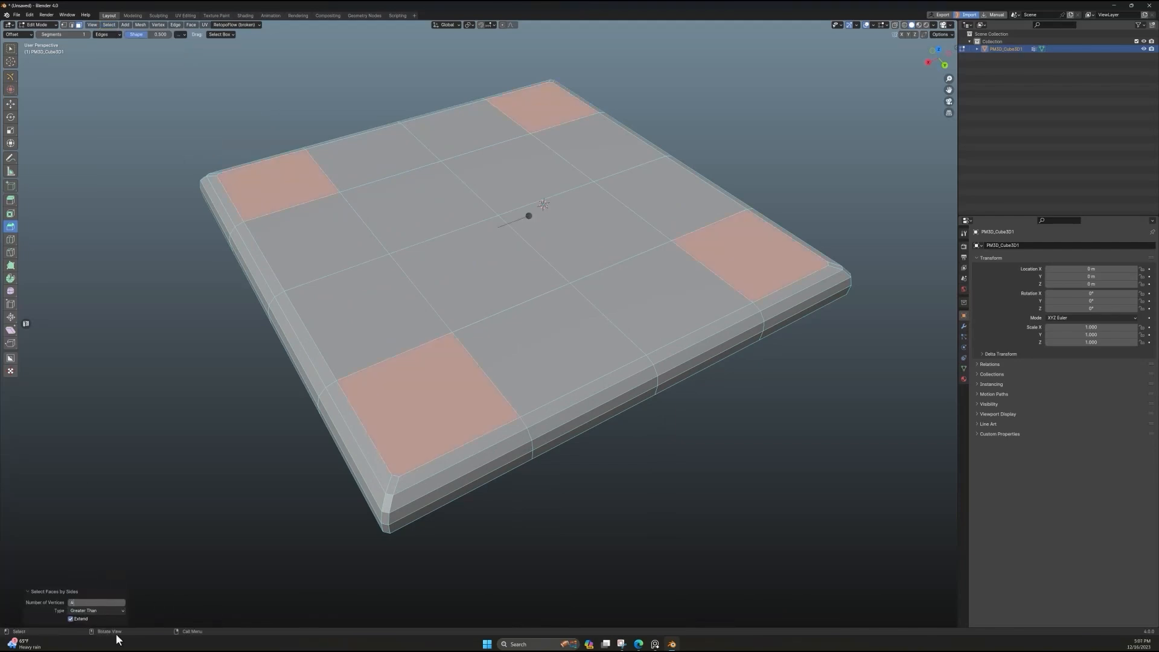
click(104, 577)
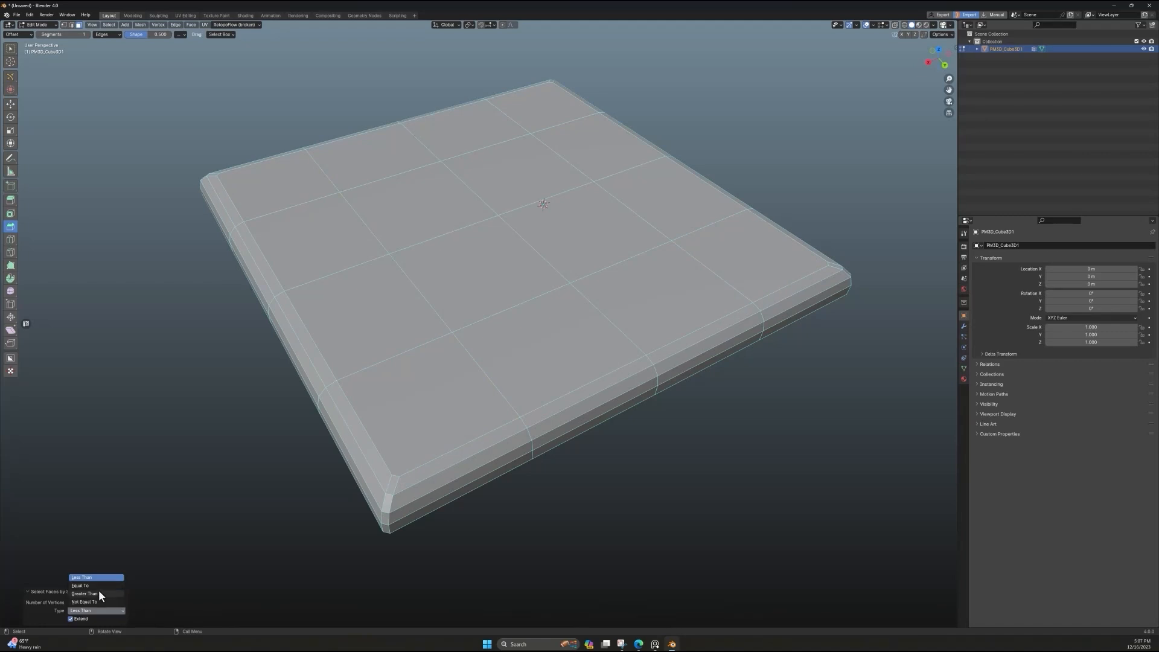
click(90, 593)
- Knife-cut the first two corner faces on the plate's top from the beveled corner to the nearest inner grid vertex
middle_drag(478, 374, 74, 288)
scroll(375, 389, up, 1)
click(694, 511)
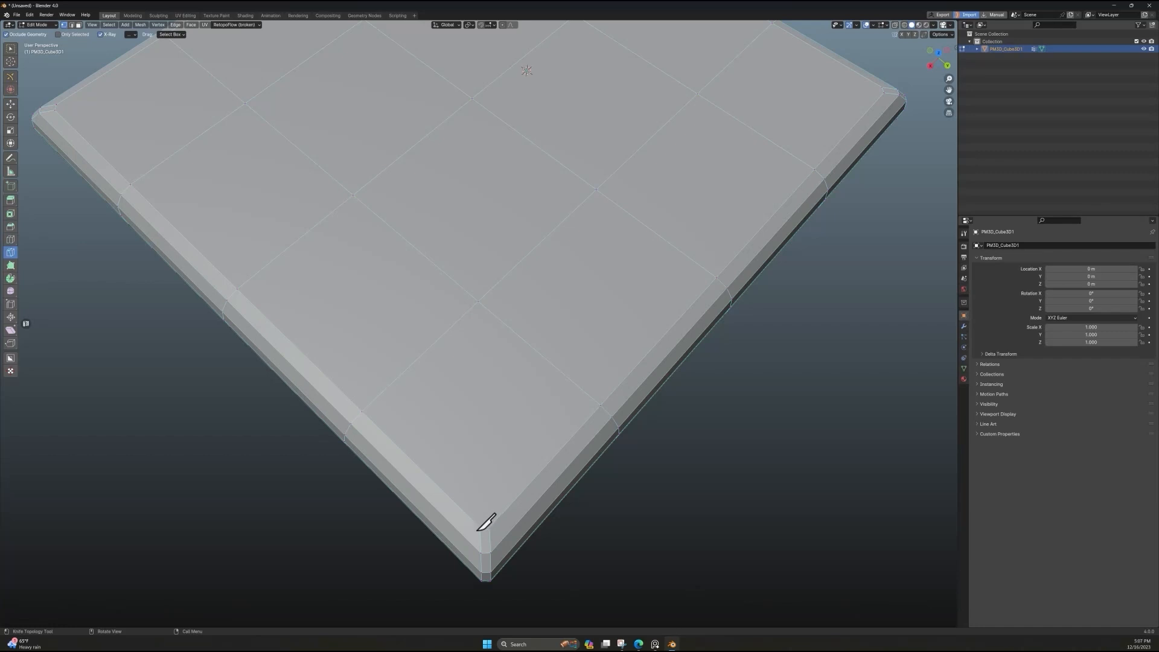
key(space)
scroll(748, 502, down, 3)
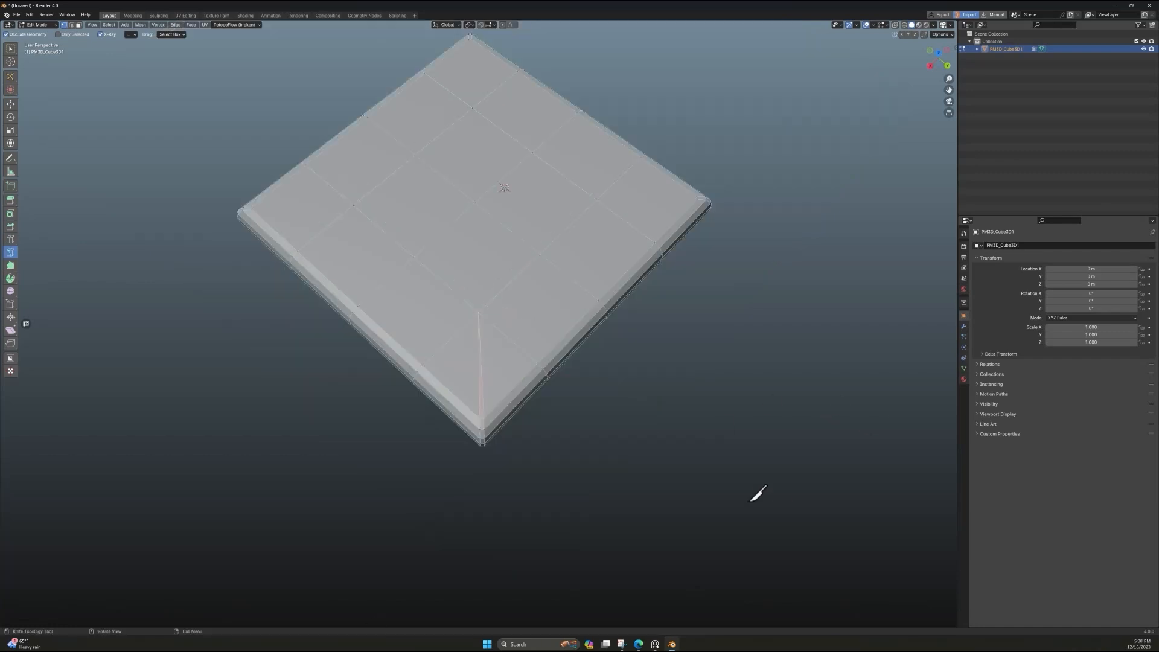
click(751, 477)
scroll(757, 404, down, 2)
middle_drag(763, 354, 716, 358)
scroll(716, 359, up, 3)
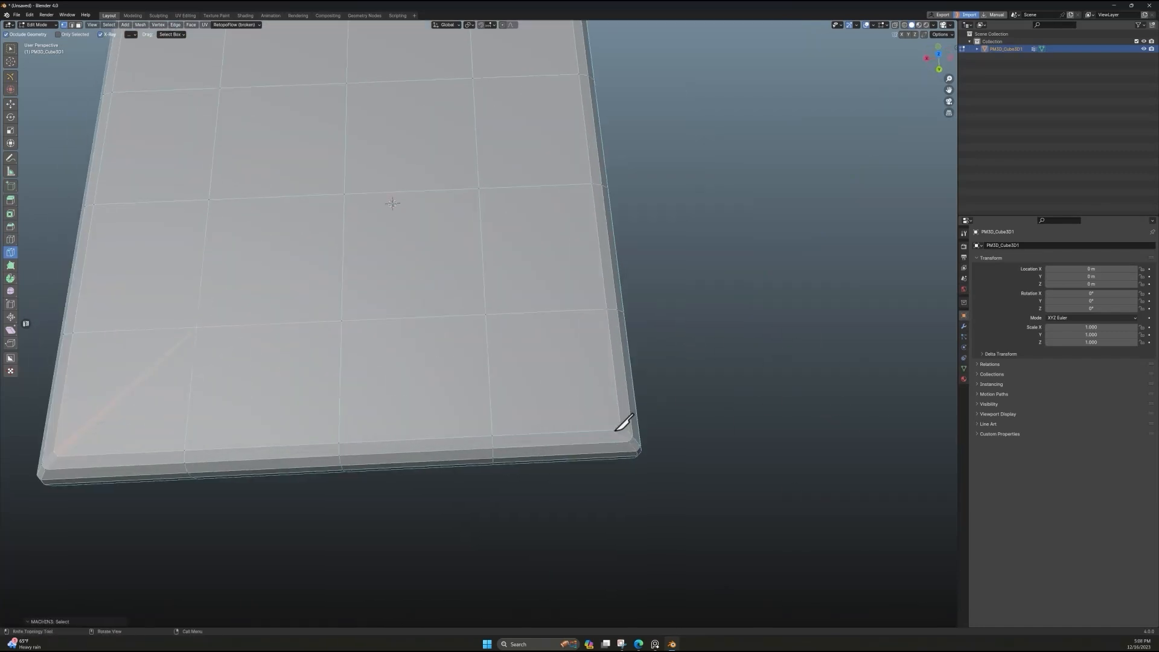
key(space)
scroll(639, 342, down, 5)
- Cut the other two top corner faces the same way, connecting each beveled corner to its inner grid vertex
middle_drag(638, 342, 716, 350)
shift+middle_drag(717, 350, 692, 310)
scroll(692, 310, up, 5)
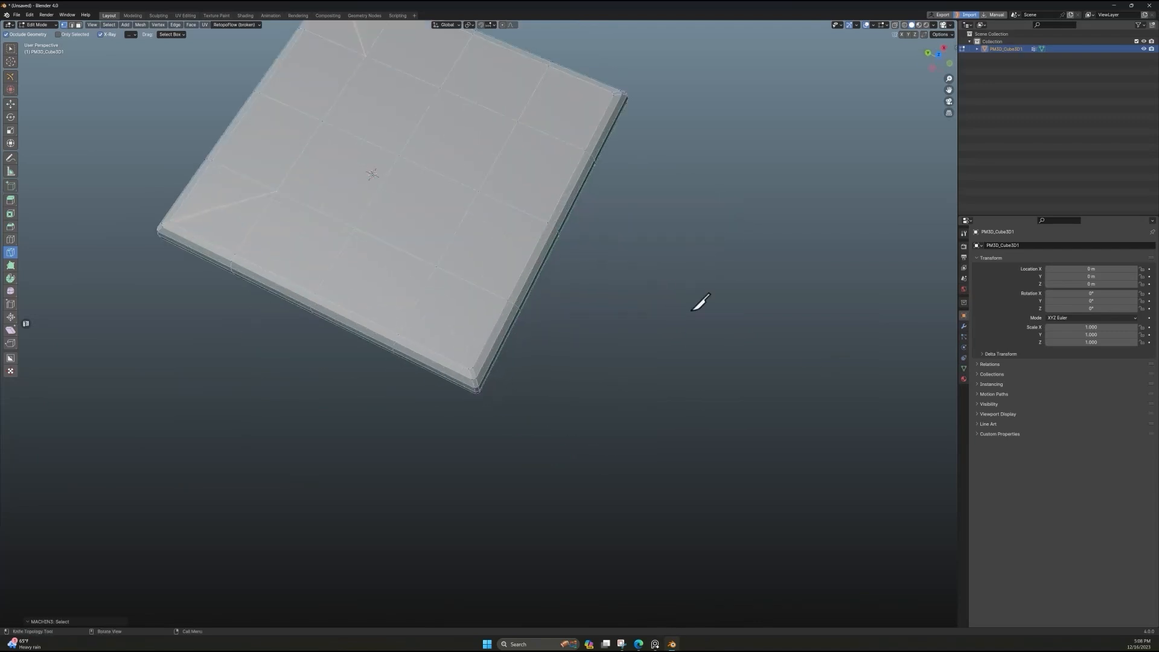
click(505, 434)
key(space)
scroll(728, 376, down, 3)
middle_drag(728, 376, 640, 417)
shift+middle_drag(640, 416, 566, 473)
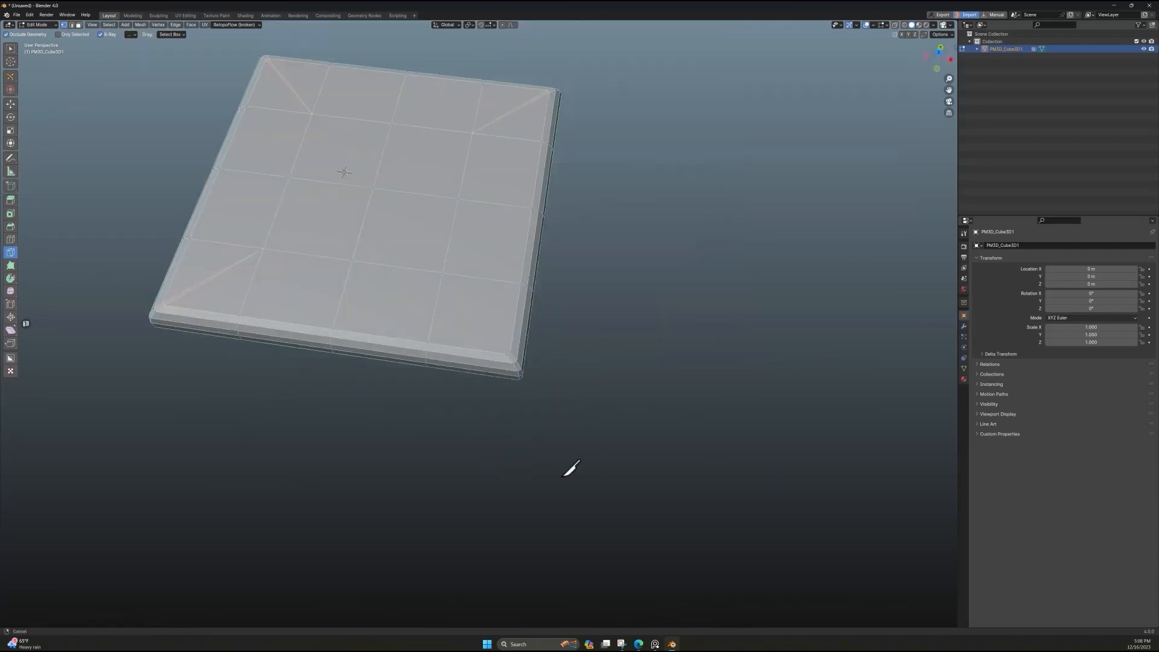
scroll(574, 445, up, 3)
click(539, 429)
key(space)
scroll(590, 391, down, 4)
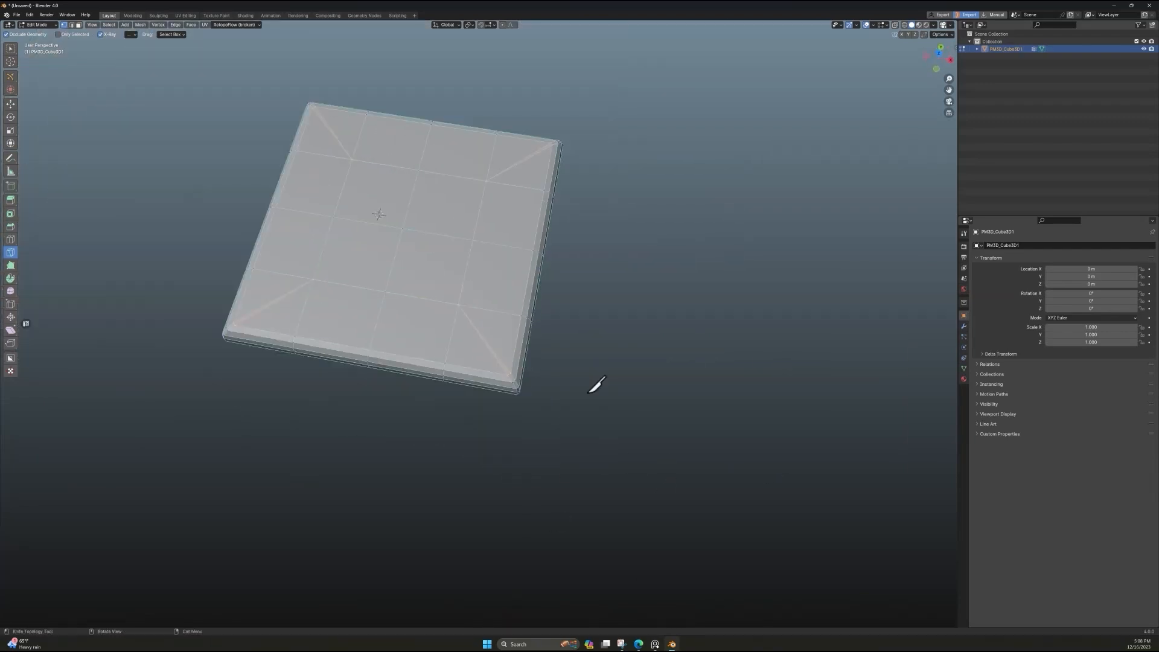
- Knife-cut the first corner faces on the plate's underside from the beveled corner to the nearest inner grid vertex
middle_drag(590, 391, 568, 320)
scroll(615, 302, up, 2)
click(487, 243)
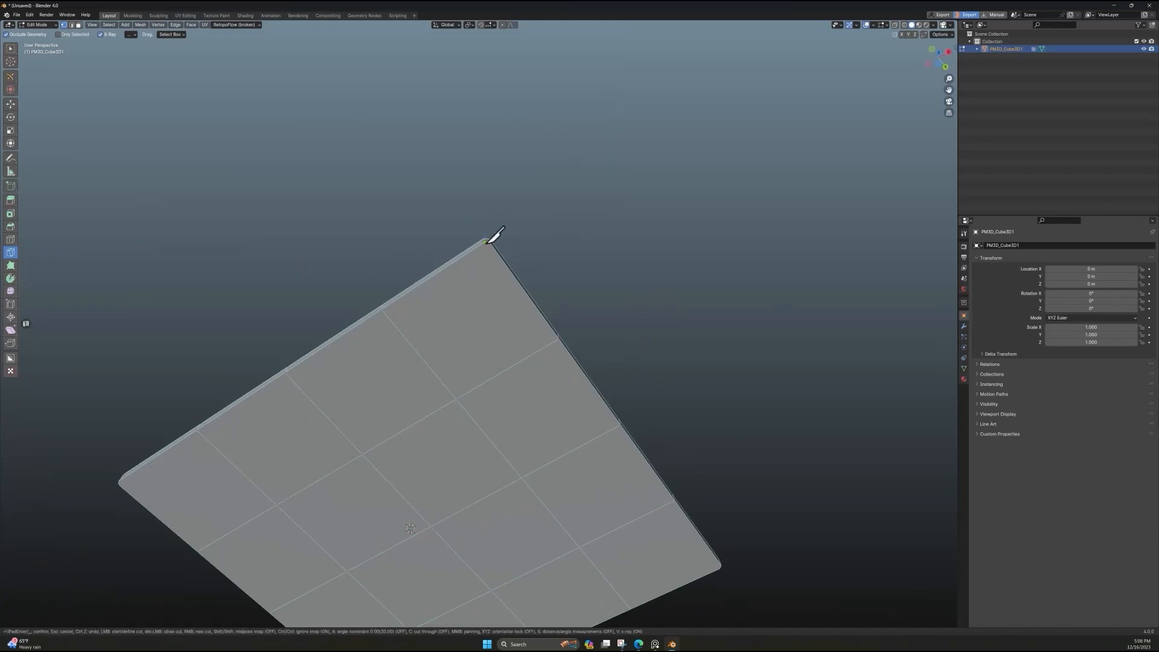
scroll(367, 421, down, 3)
middle_drag(367, 421, 457, 448)
scroll(457, 447, up, 3)
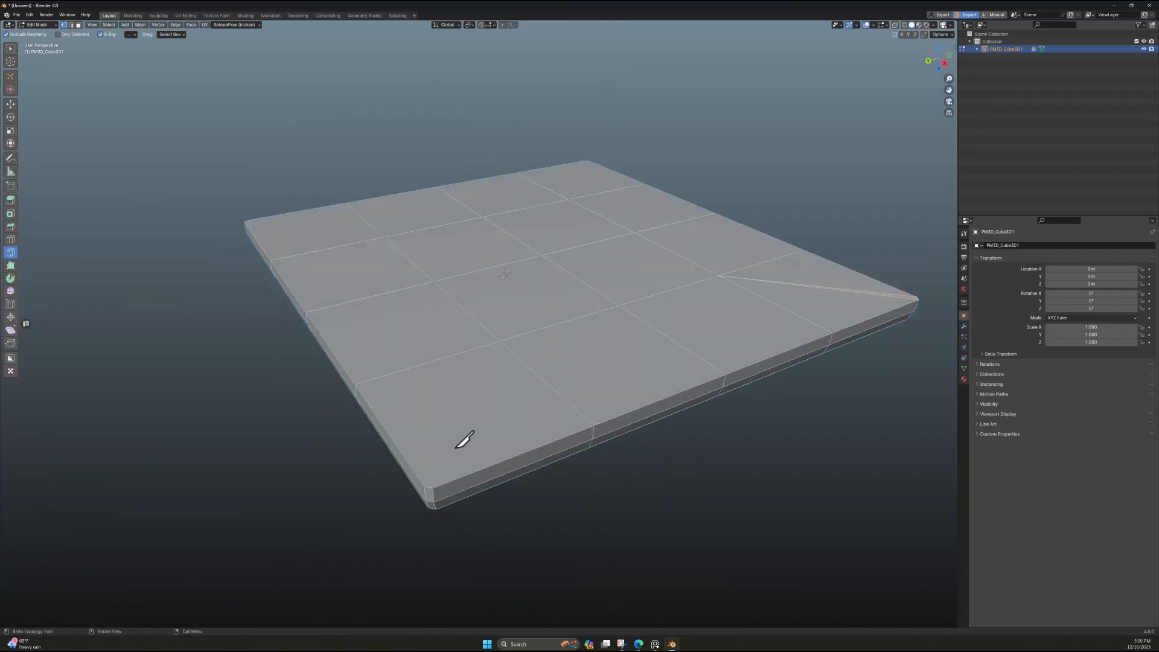
scroll(487, 570, down, 2)
- Cut the remaining underside corner faces of the plate from their beveled corners to the inner grid vertices
middle_drag(487, 570, 512, 432)
scroll(512, 433, up, 2)
scroll(567, 500, down, 2)
middle_drag(566, 501, 518, 450)
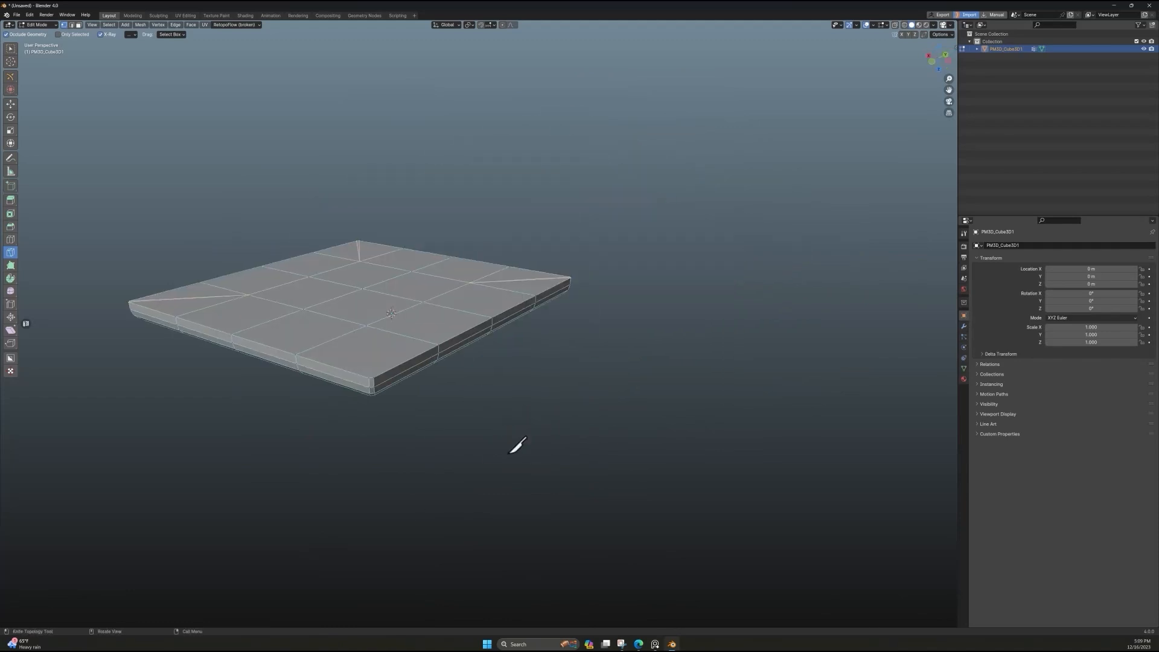
scroll(466, 453, up, 2)
scroll(450, 465, down, 2)
middle_drag(450, 465, 614, 447)
scroll(613, 448, up, 2)
- Check the plate for remaining n-gons by selecting faces with more than 4 vertices
middle_drag(642, 394, 417, 442)
click(108, 24)
mouse_move(150, 118)
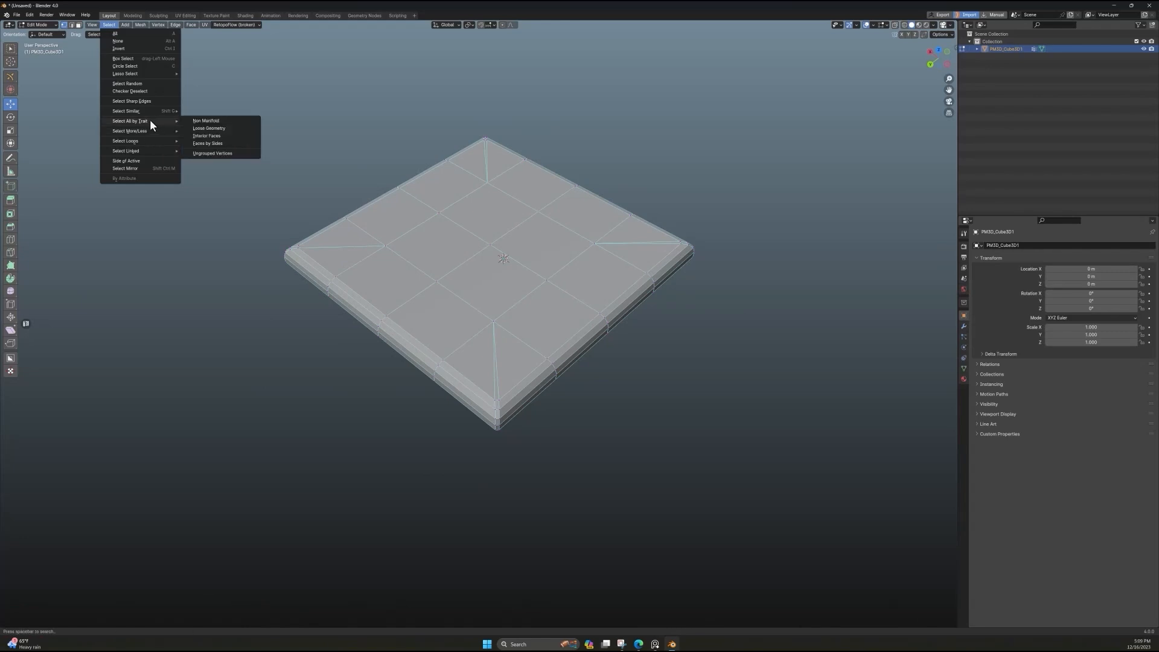
click(211, 144)
middle_drag(707, 479, 734, 417)
scroll(551, 207, down, 4)
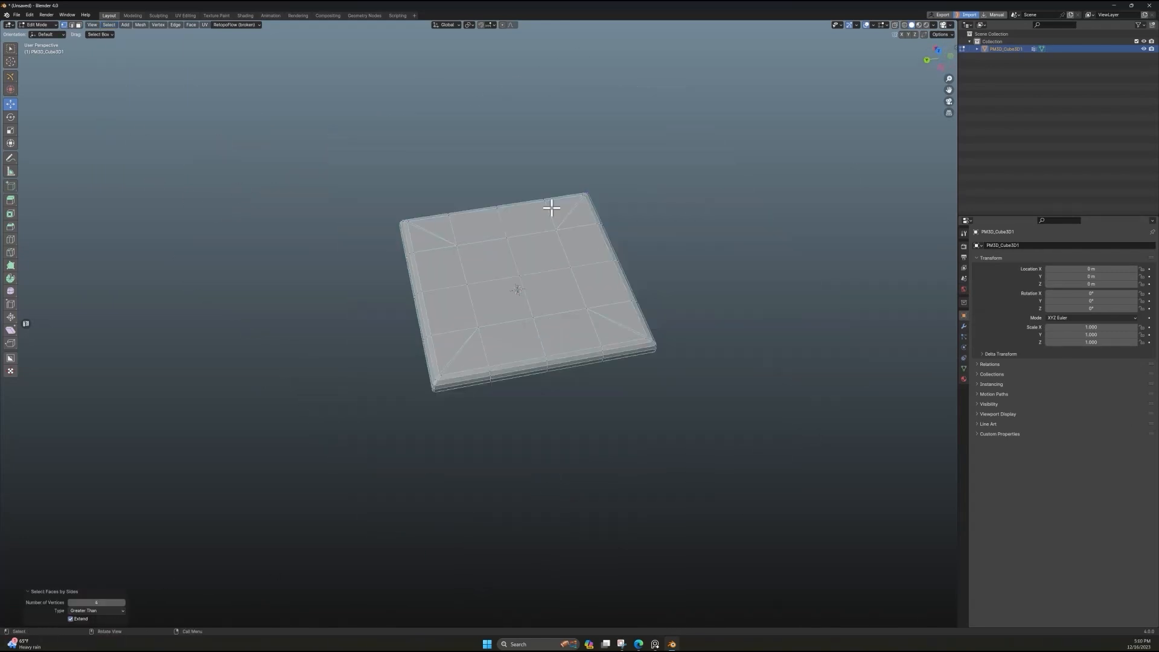
scroll(551, 207, up, 2)
click(151, 107)
scroll(585, 271, down, 2)
middle_drag(586, 271, 315, 31)
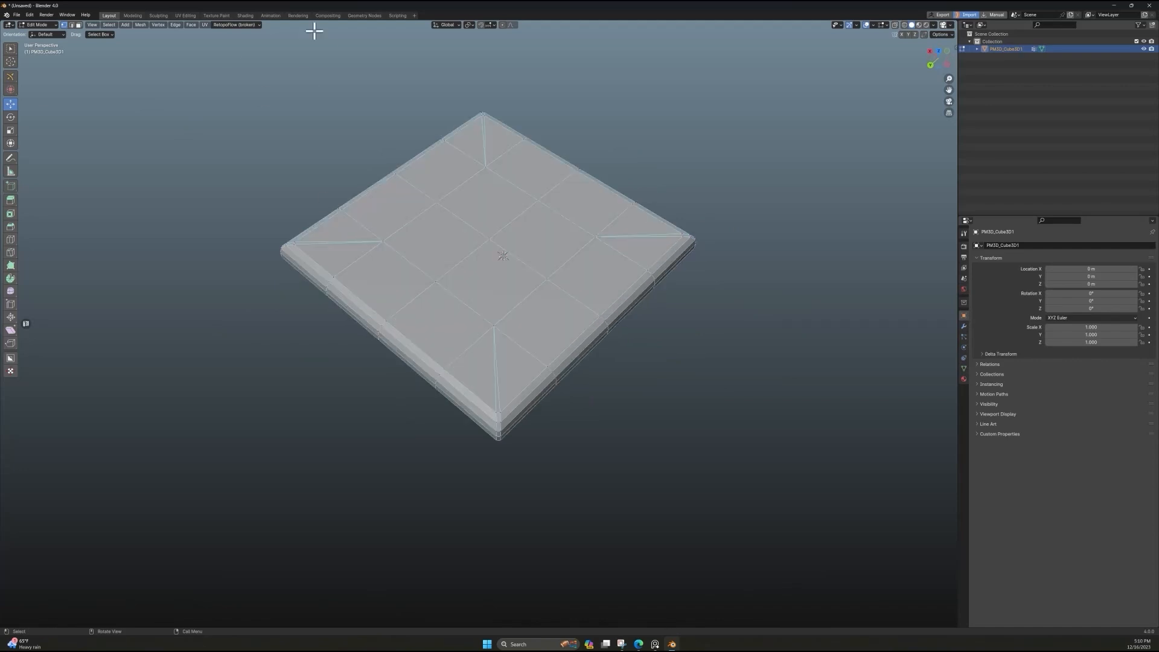
- Switch to the UV Editing workspace and mark the plate's seams by angle with Zen UV
click(184, 16)
middle_drag(727, 197, 903, 478)
scroll(921, 417, up, 3)
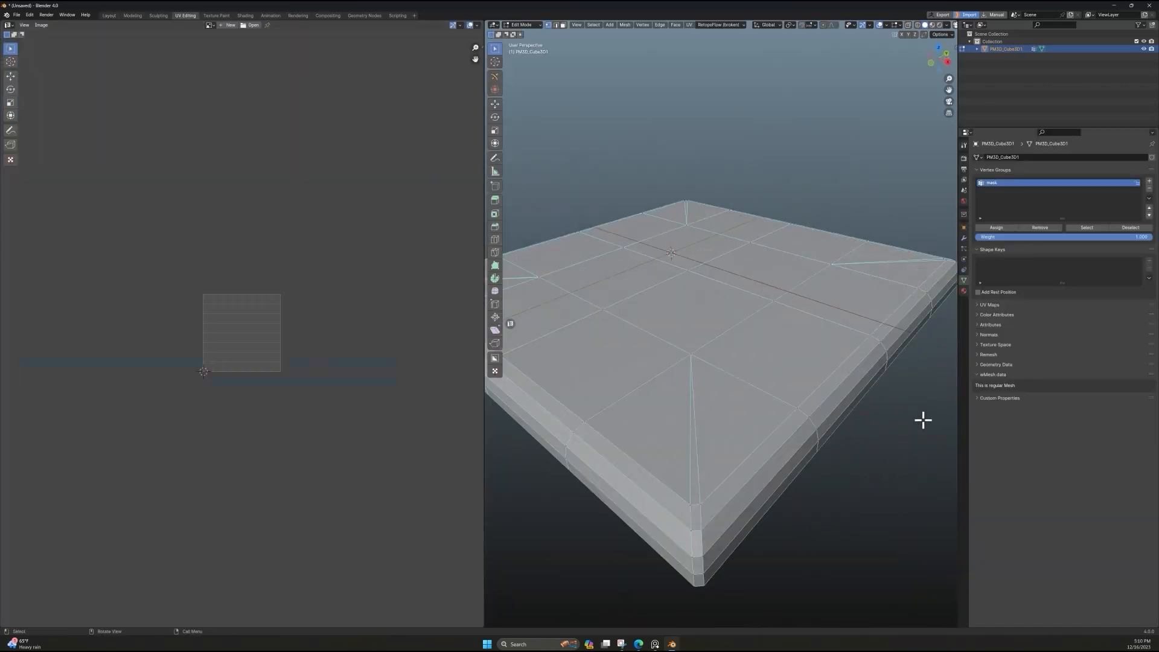
middle_drag(921, 416, 953, 48)
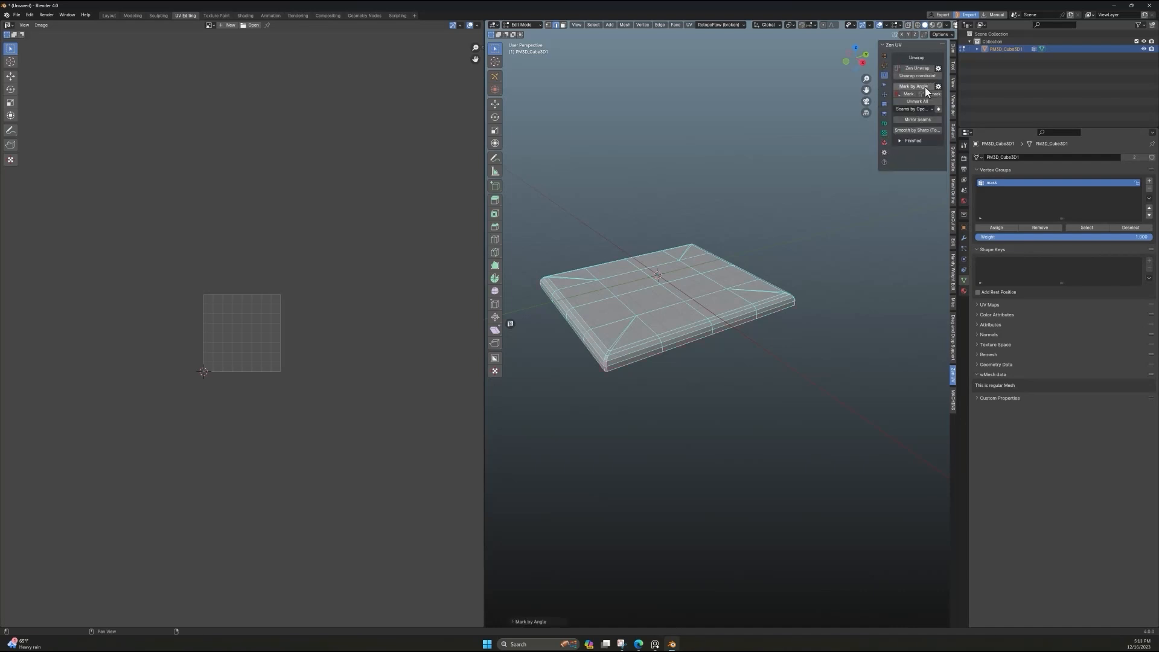
- Select an edge loop running around the plate's sides and mark it as a seam
middle_drag(845, 181, 698, 442)
scroll(658, 371, up, 3)
alt+click(649, 387)
scroll(649, 389, down, 3)
scroll(698, 442, up, 2)
click(908, 94)
middle_drag(730, 541, 710, 237)
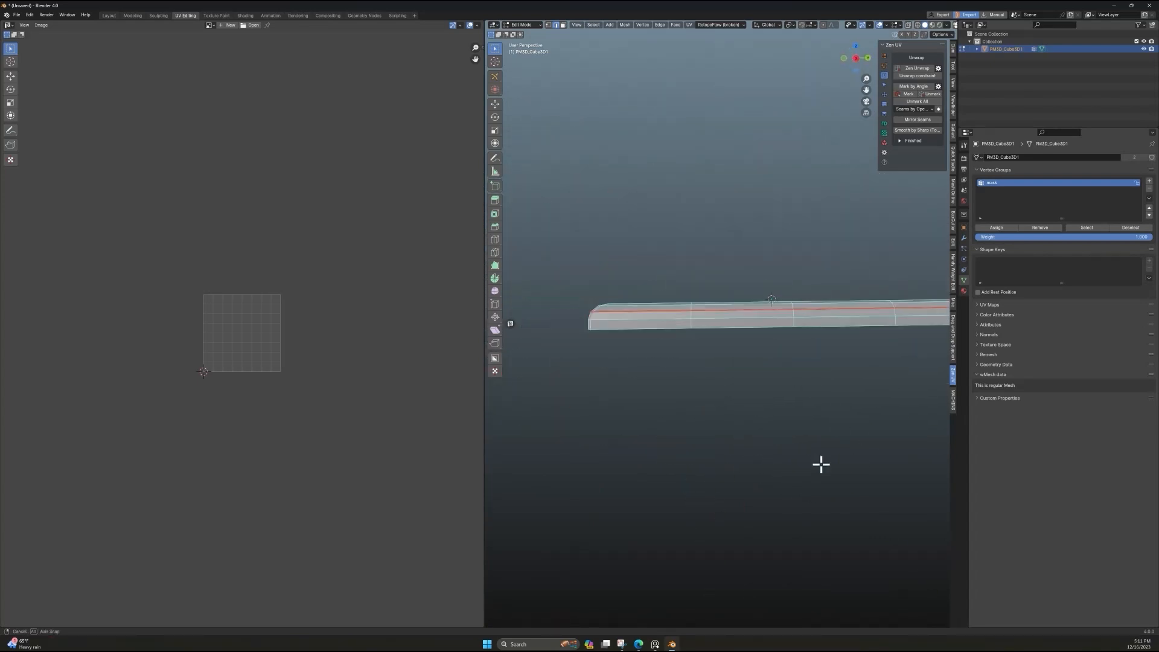
middle_drag(821, 464, 655, 427)
middle_drag(835, 459, 760, 391)
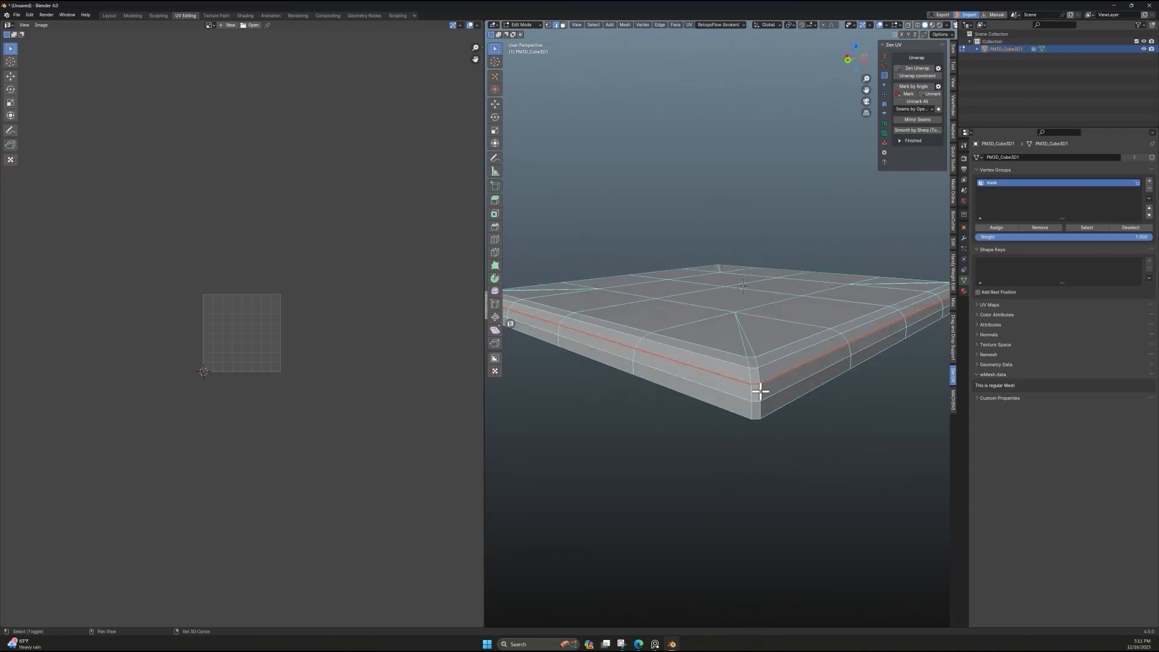
middle_drag(854, 456, 915, 362)
- Unwrap the plate's UVs with Zen Unwrap and view the resulting islands in the UV editor
click(931, 69)
scroll(355, 360, up, 8)
scroll(357, 363, down, 5)
key(a)
click(483, 49)
key(alt+a)
click(917, 68)
scroll(361, 371, up, 5)
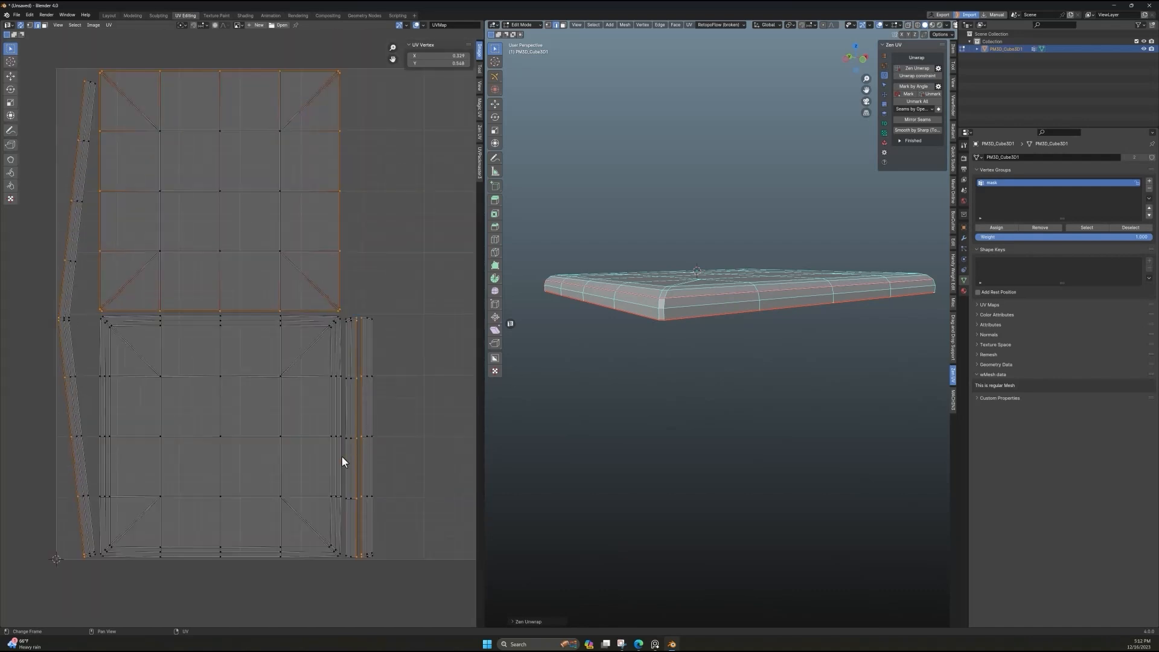
- Select all of the plate's UVs and apply the Zen UV colour checker texture to the mesh
middle_drag(748, 483, 725, 392)
scroll(101, 263, down, 3)
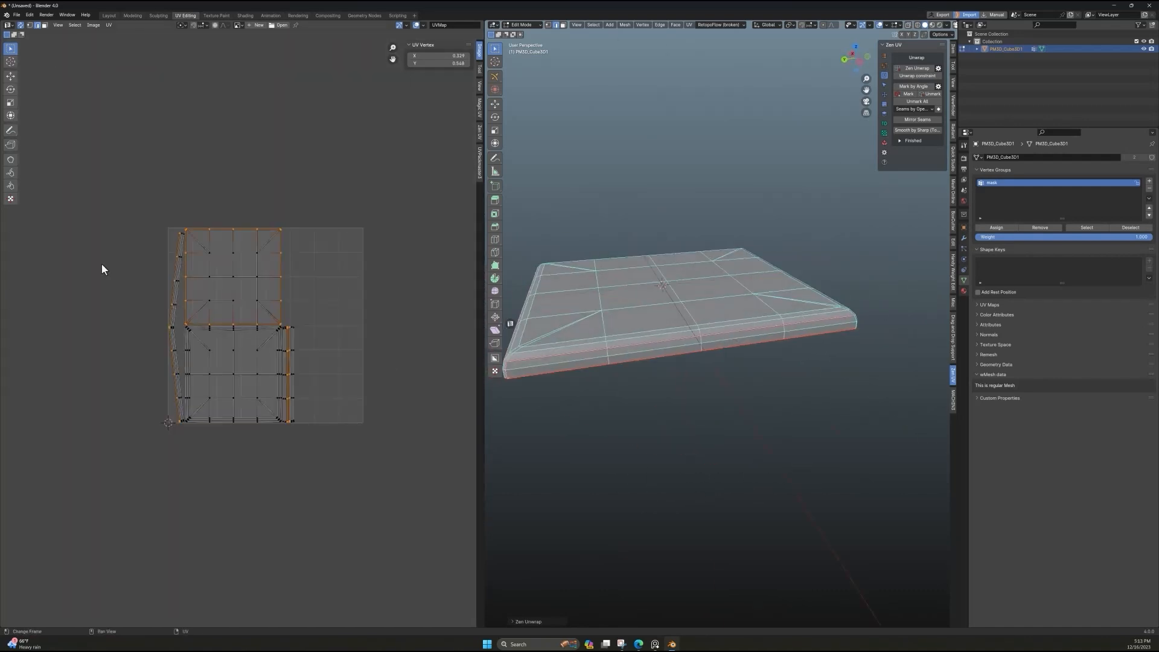
key(a)
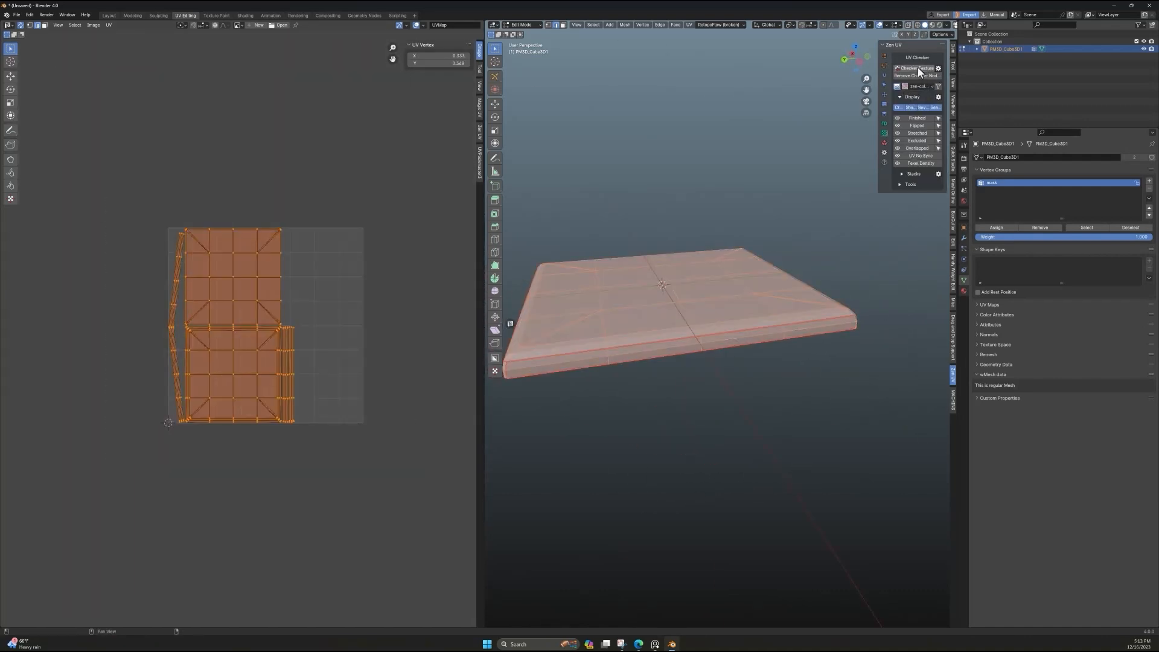
click(918, 68)
click(930, 85)
click(966, 114)
scroll(281, 392, down, 5)
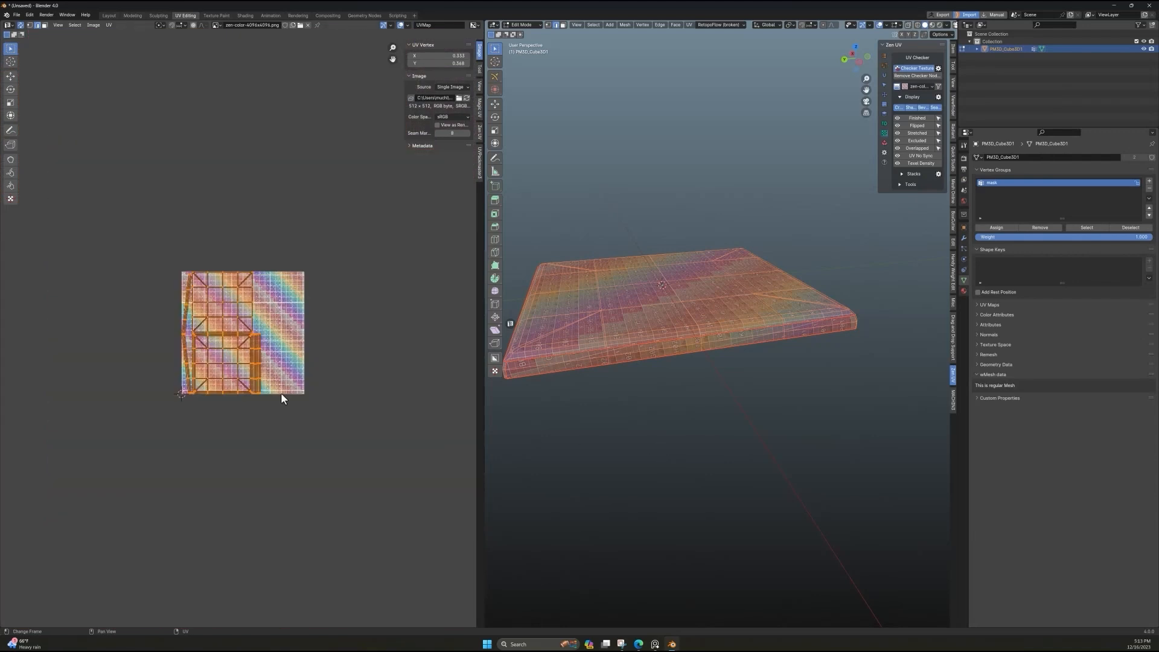
scroll(280, 392, up, 6)
scroll(338, 382, down, 1)
- Straighten the curved side-strip UV island with Zen UV's Quadrify Island
click(411, 123)
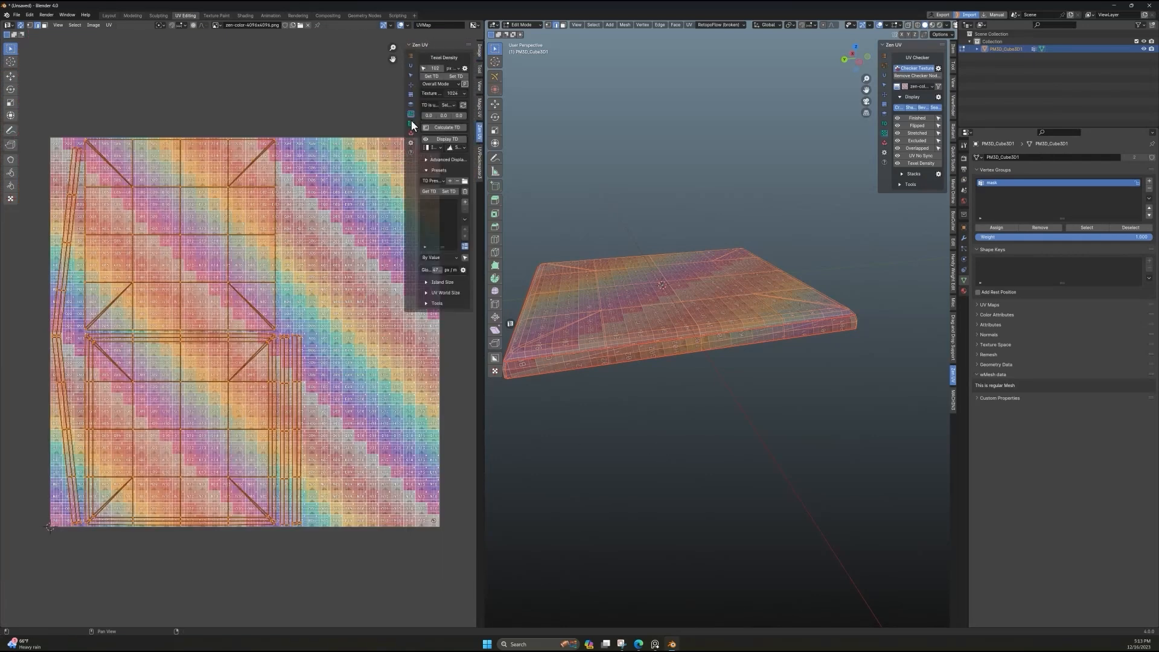
click(410, 85)
key(alt+a)
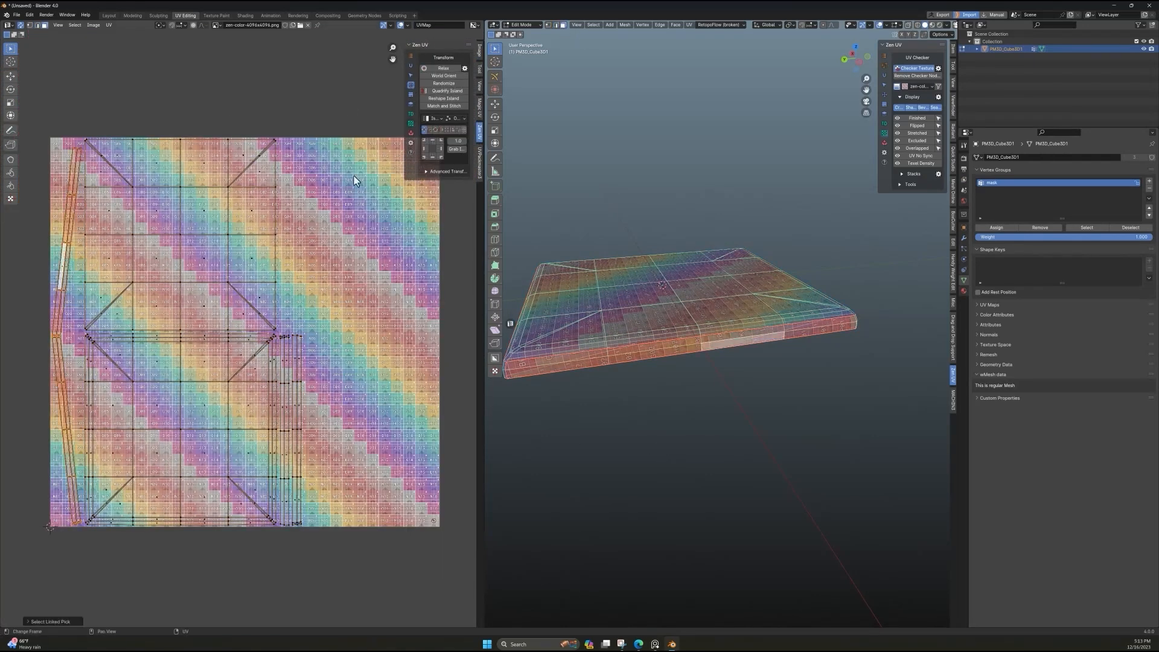
click(444, 91)
- Try Quadrify Island on the large square island with the beveled border, and undo it
key(l)
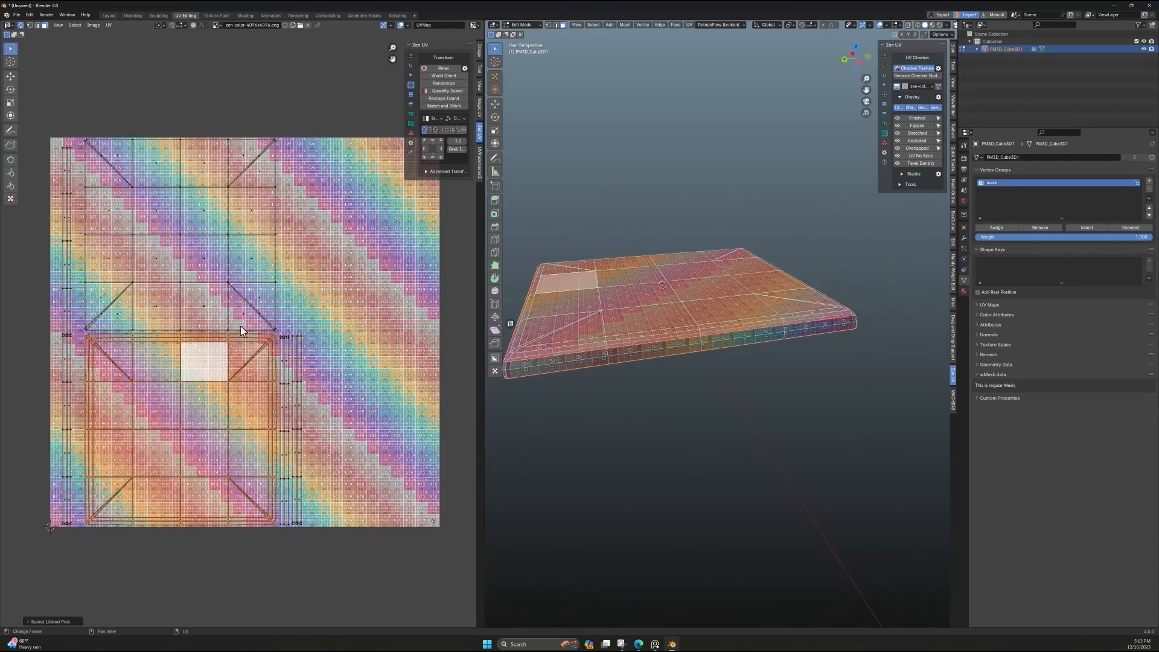
click(445, 91)
key(ctrl+z)
- Orient all UV islands with World Orient and pack them with Rotate Islands disabled
scroll(350, 254, down, 4)
scroll(676, 442, up, 2)
scroll(675, 442, down, 2)
key(a)
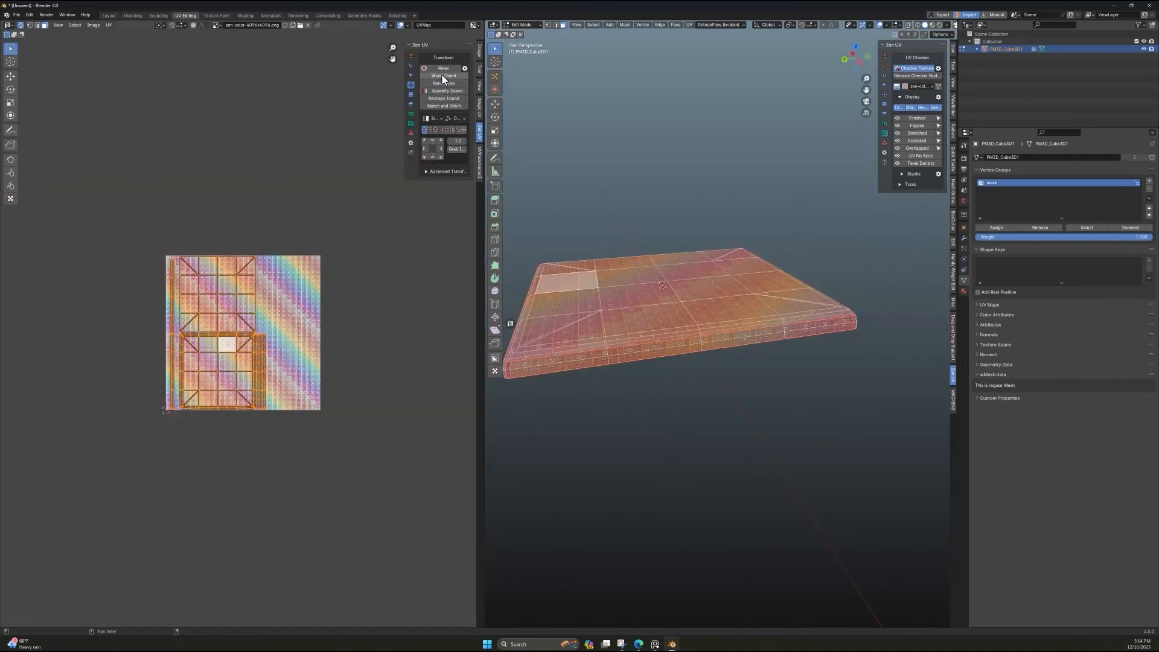
scroll(389, 66, down, 1)
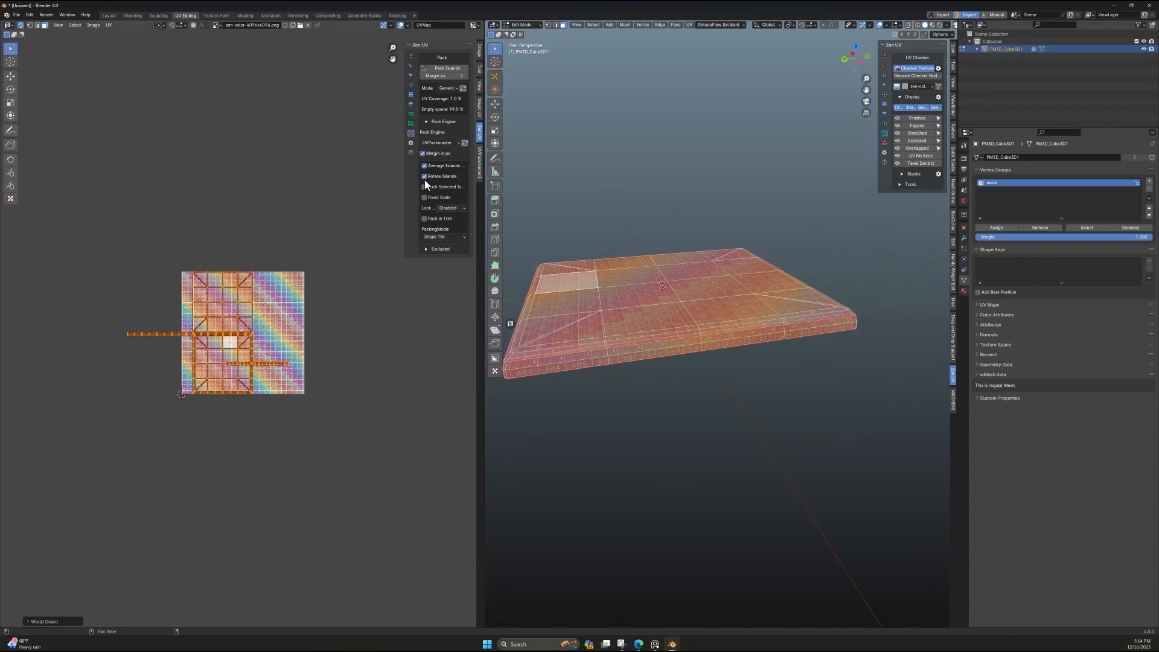
click(450, 71)
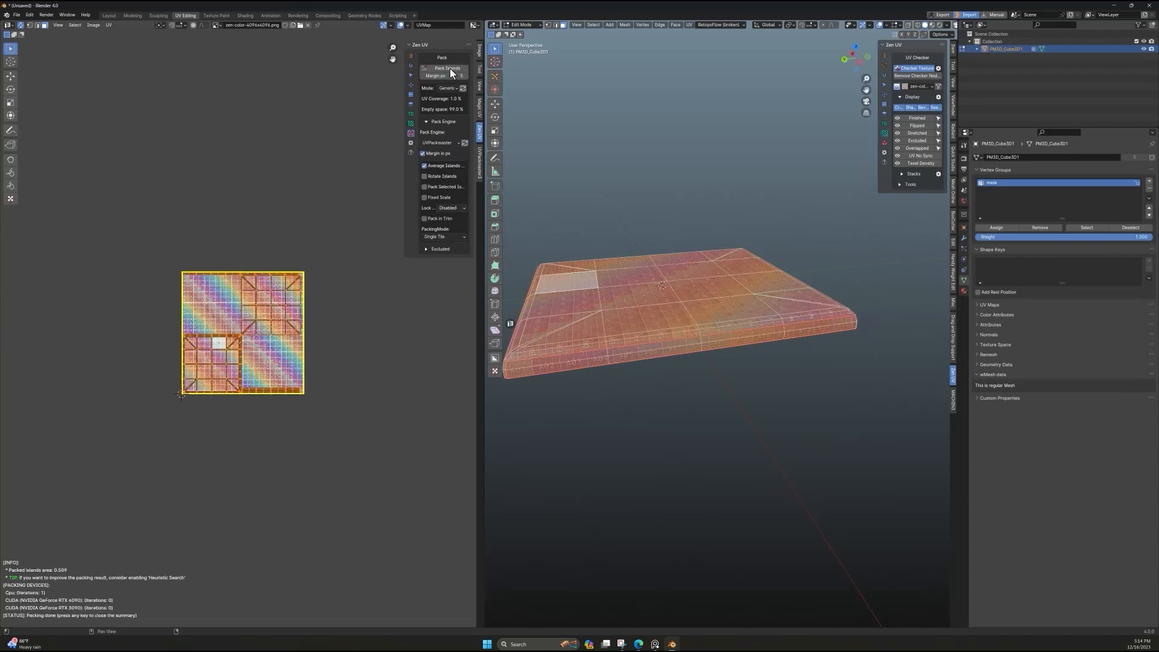
- Inspect the checker on the plate and match the side-strip island's texel density to the plate's large face
middle_drag(625, 480, 680, 469)
scroll(396, 414, up, 5)
scroll(415, 396, down, 2)
middle_drag(779, 386, 880, 451)
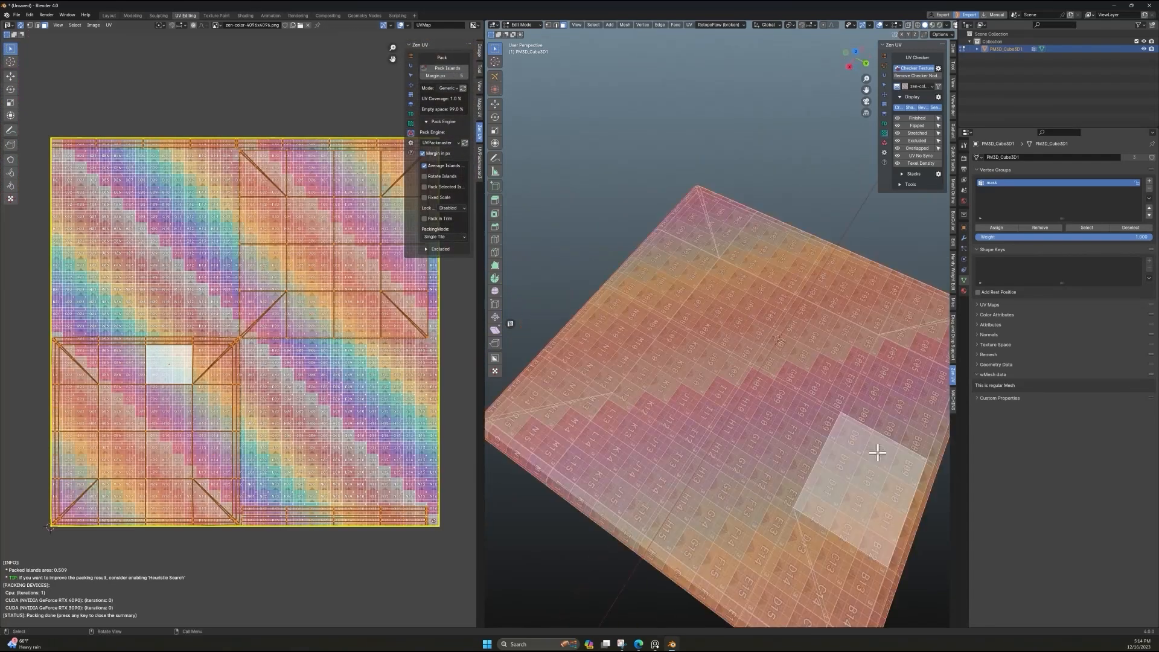
scroll(880, 451, down, 3)
click(661, 407)
click(411, 115)
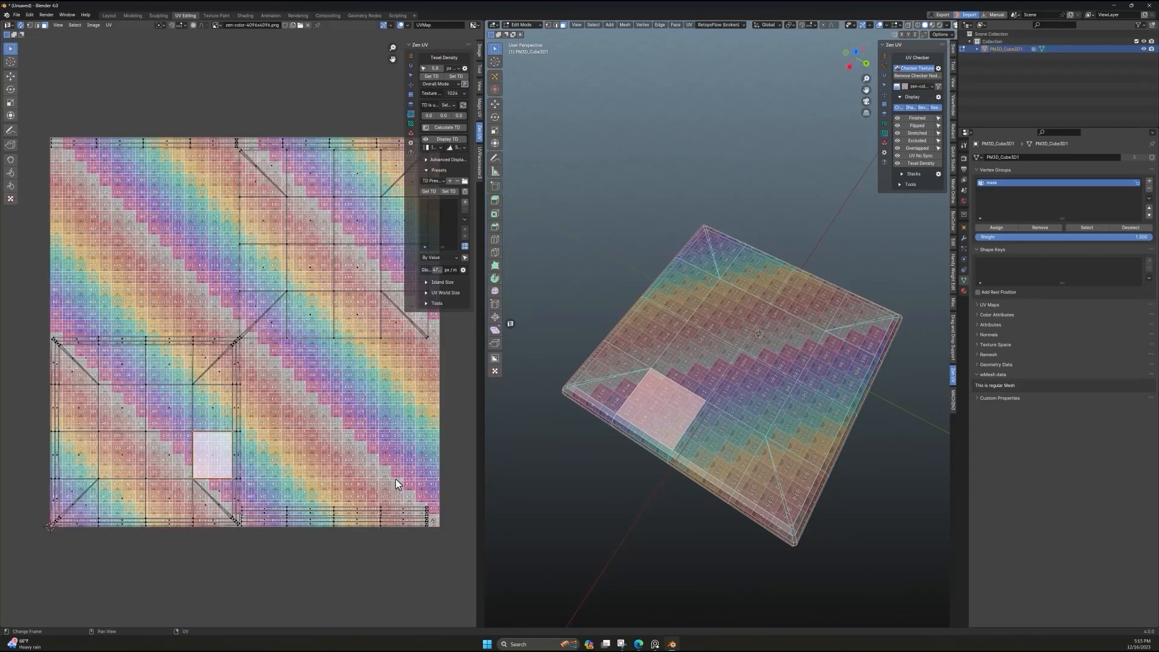
scroll(380, 524, up, 6)
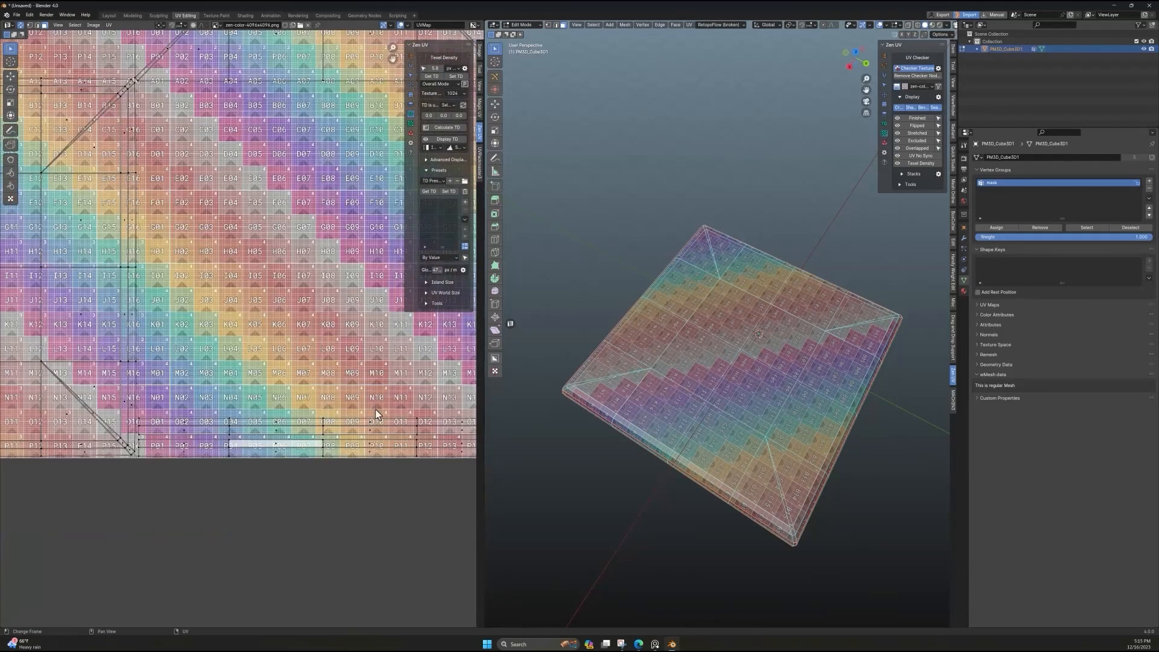
click(458, 75)
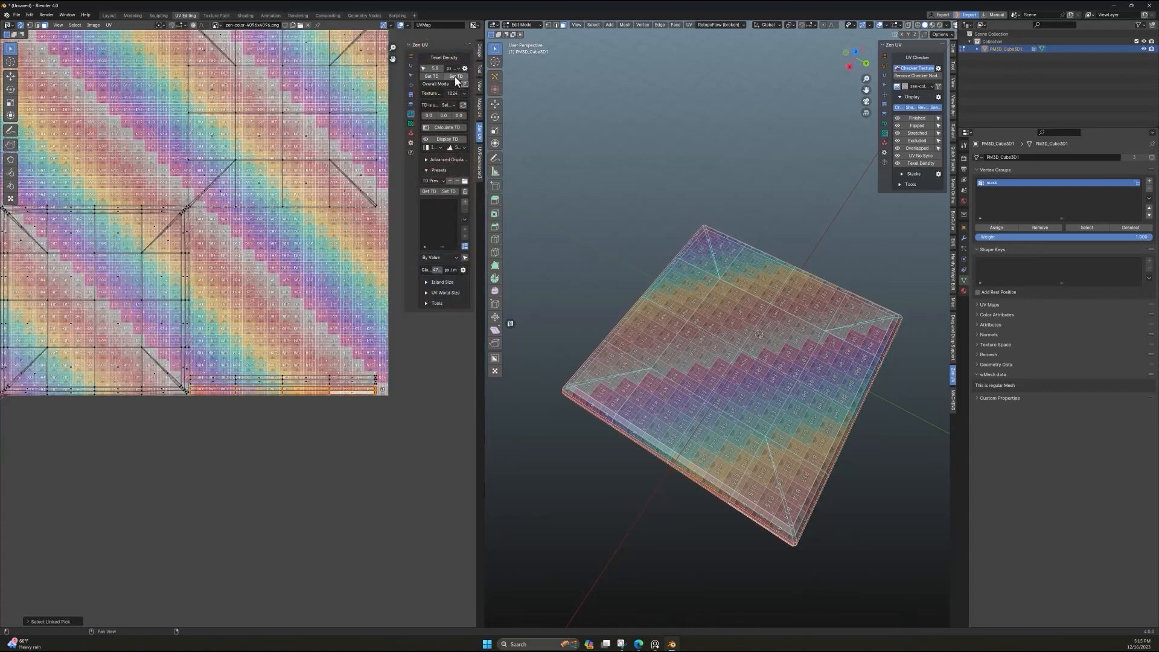
- Select the plate's other large flat face island and scale it down to about half size in the UV editor
middle_drag(676, 362, 816, 485)
scroll(349, 479, down, 6)
middle_drag(742, 483, 800, 369)
middle_drag(671, 236, 734, 513)
click(736, 263)
key(l)
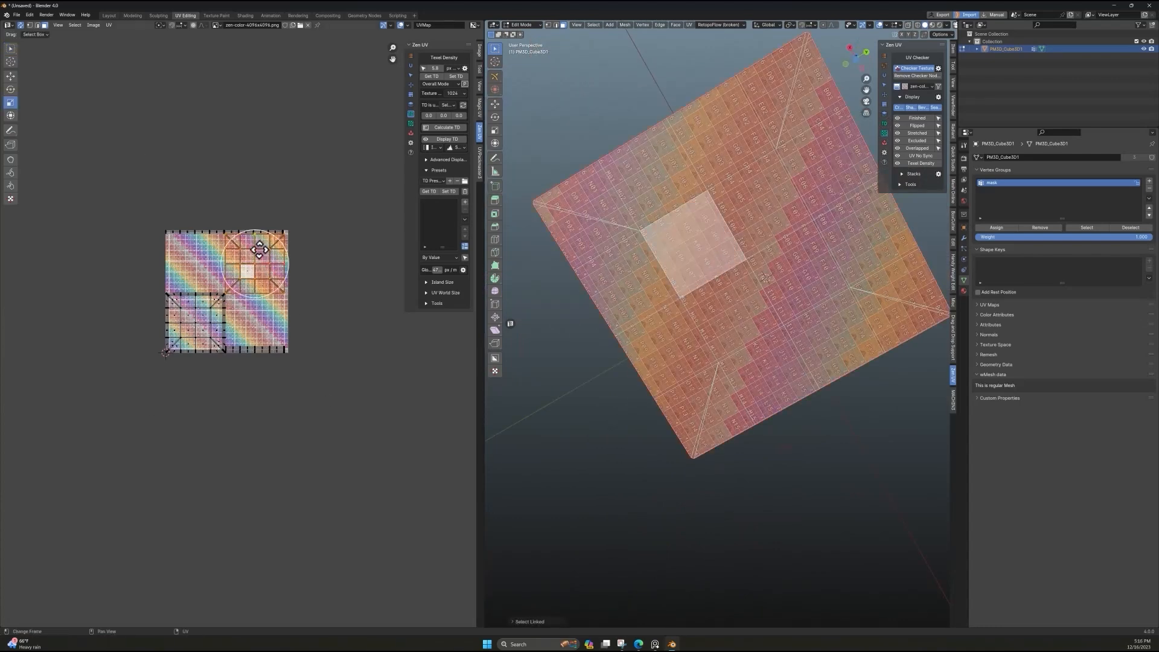
drag(267, 250, 261, 256)
- Pack all islands with Fixed Scale enabled, and undo both the packing and the island scaling
click(146, 248)
key(a)
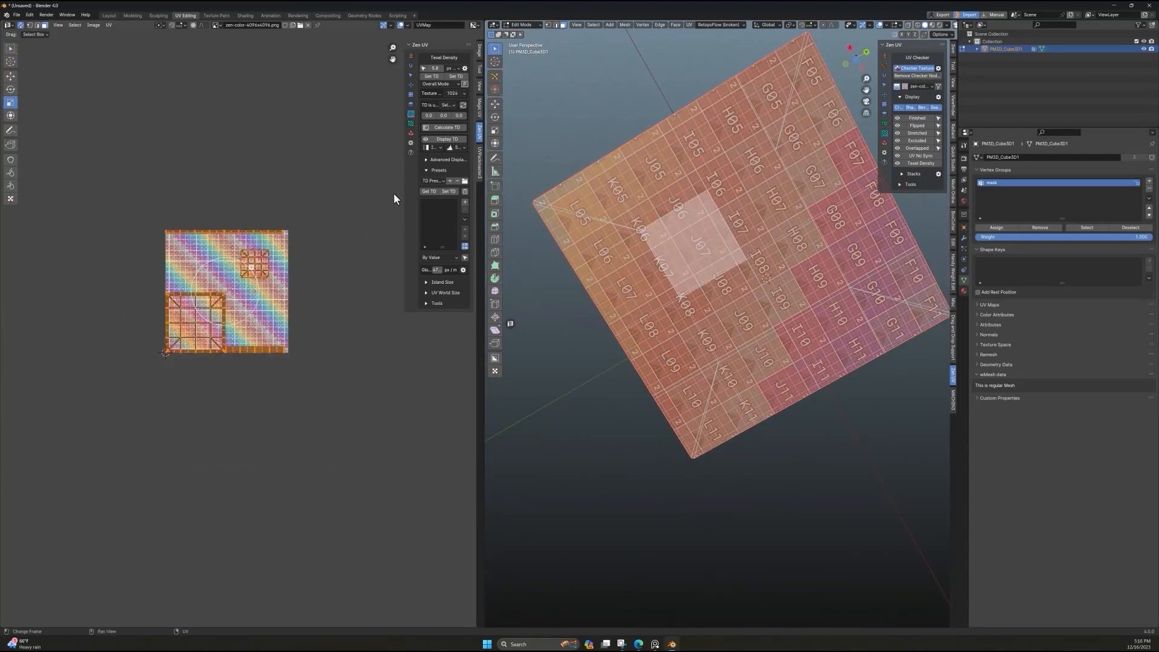
click(411, 132)
click(446, 67)
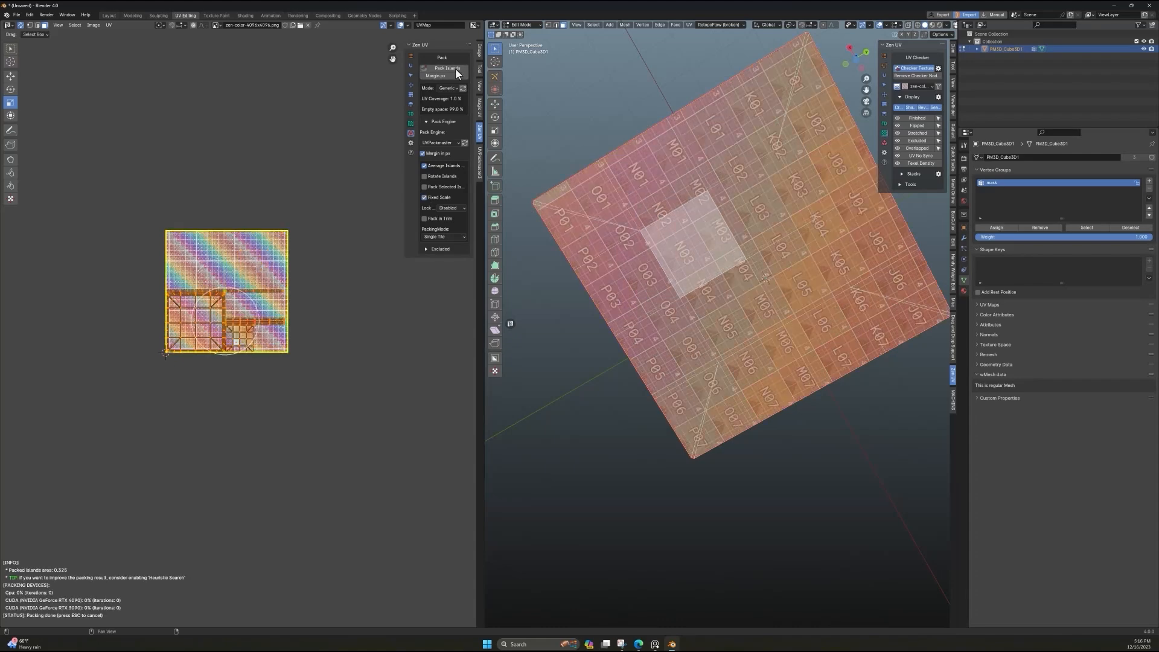
middle_drag(664, 422, 540, 34)
key(ctrl+z)
key(ctrl+z)
- Remove the Zen UV checker nodes from the plate
click(534, 35)
click(915, 76)
mouse_move(852, 408)
middle_down()
mouse_move(826, 377)
mouse_move(845, 399)
middle_up()
right_click(733, 282)
click(733, 283)
mouse_move(778, 422)
middle_down()
mouse_move(805, 474)
mouse_move(794, 427)
mouse_move(843, 499)
mouse_move(789, 481)
mouse_move(771, 447)
mouse_move(855, 364)
middle_up()
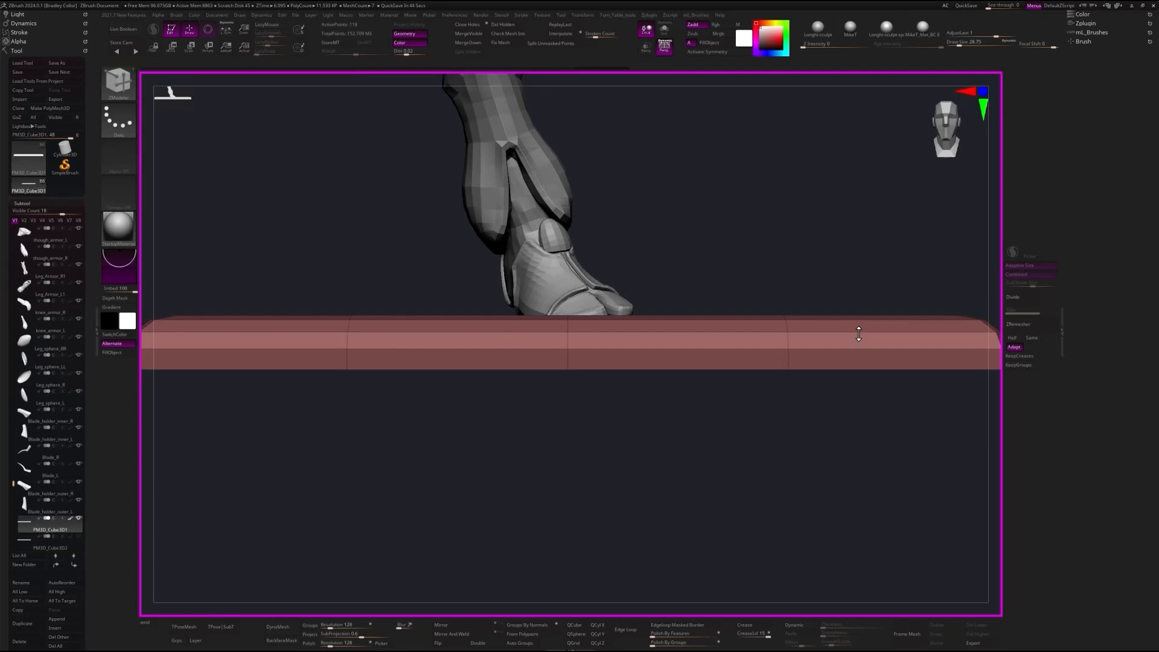
- Switch to ZBrush, try a ZModeler loop crease on the plate's lower edge, and undo it
drag(833, 235, 496, 284)
key(space)
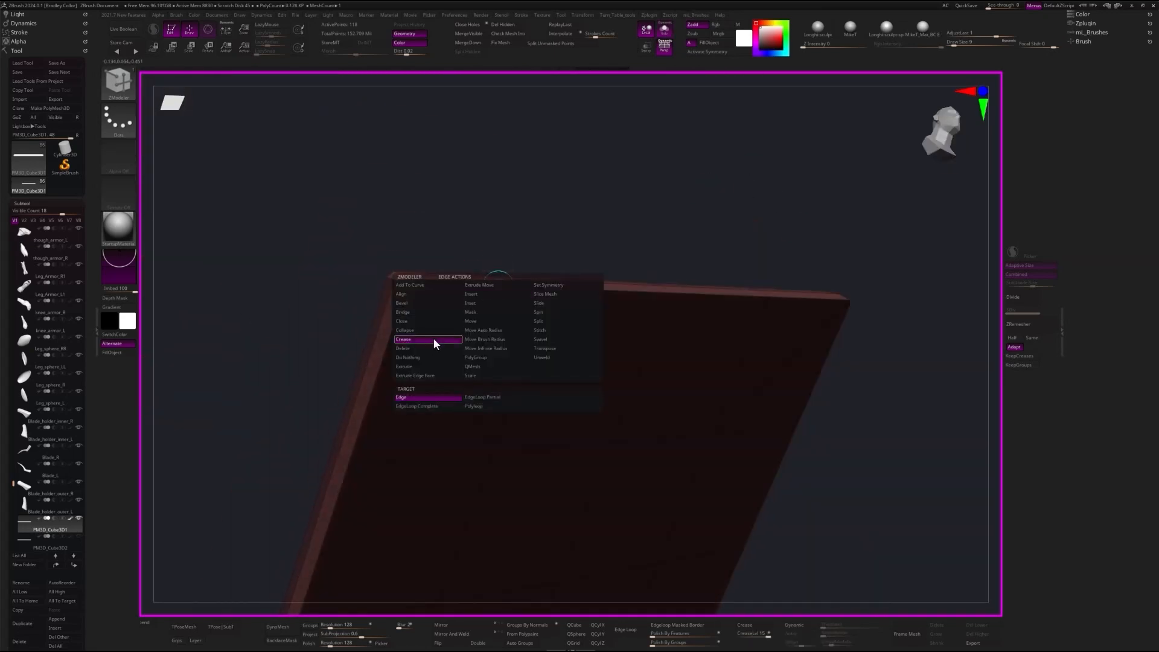
click(439, 406)
drag(712, 199, 561, 227)
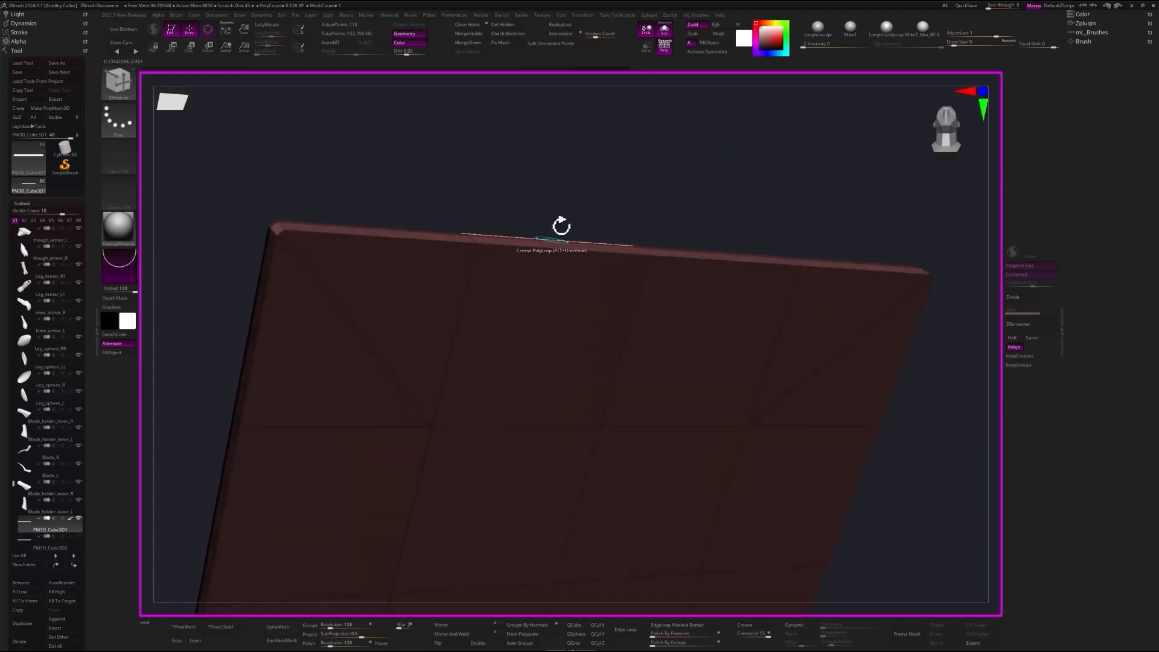
key(ctrl+z)
- Crease the plate's lower edge with ZModeler and preview the plate with dynamic subdivision
drag(628, 185, 887, 418)
key(space)
click(510, 400)
click(595, 277)
key(d)
drag(846, 314, 841, 458)
drag(914, 468, 845, 466)
alt+drag(818, 507, 820, 603)
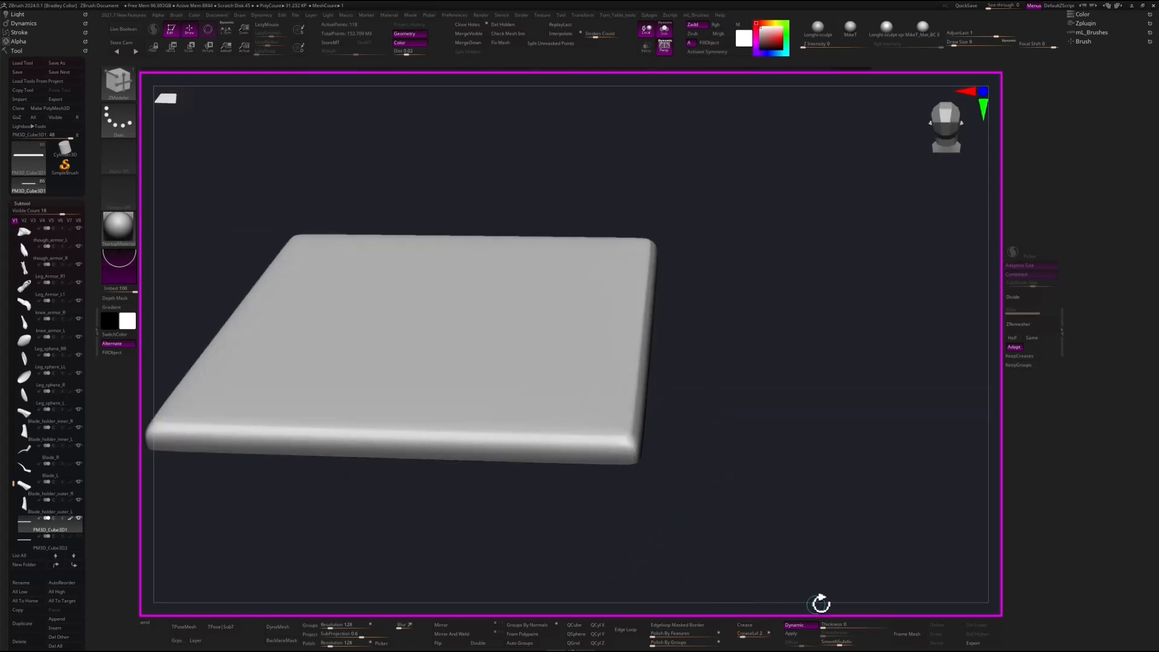
- Turn off dynamic subdivision, show the polyframe and crease an edge at the plate's corner with ZModeler
click(801, 628)
key(shift+f)
alt+drag(812, 380, 857, 331)
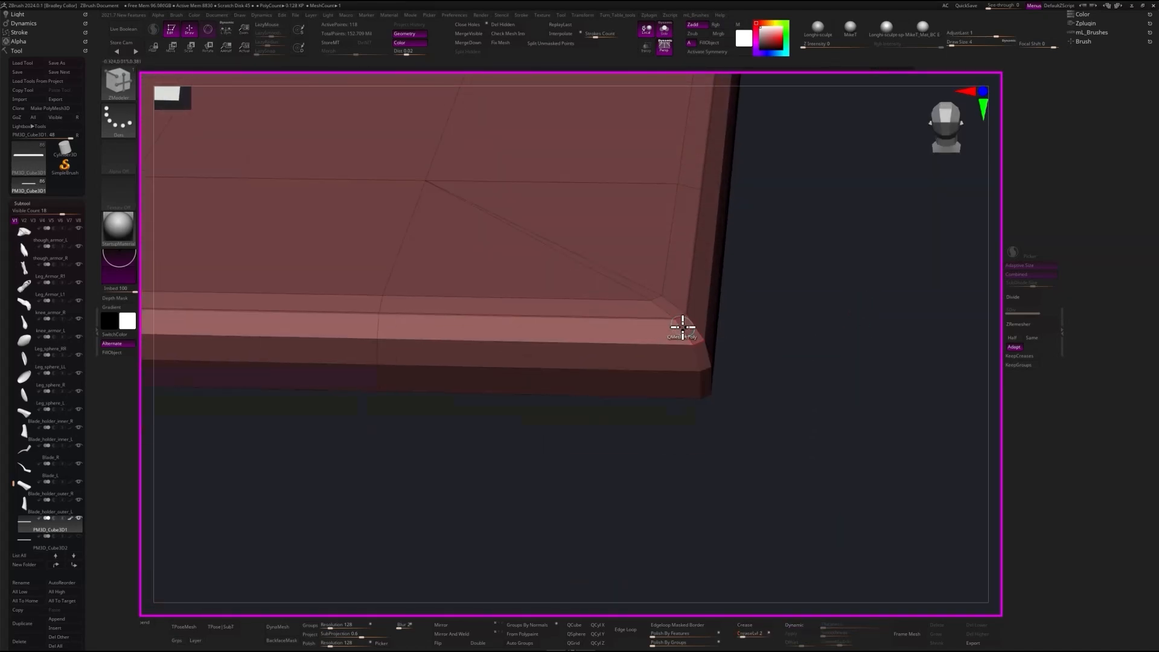
key(space)
click(672, 440)
drag(673, 374, 577, 305)
click(505, 302)
- Crease the short lower edges at the plate's remaining corners with ZModeler
drag(634, 410, 604, 338)
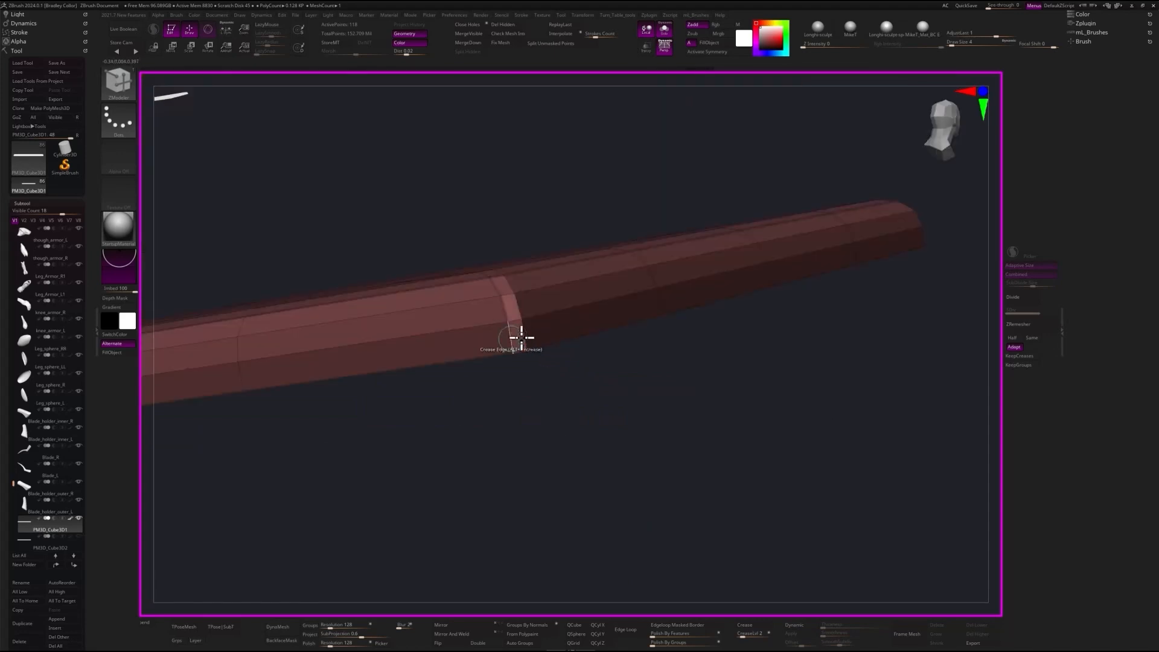
click(519, 338)
drag(676, 392, 649, 371)
click(512, 378)
click(544, 380)
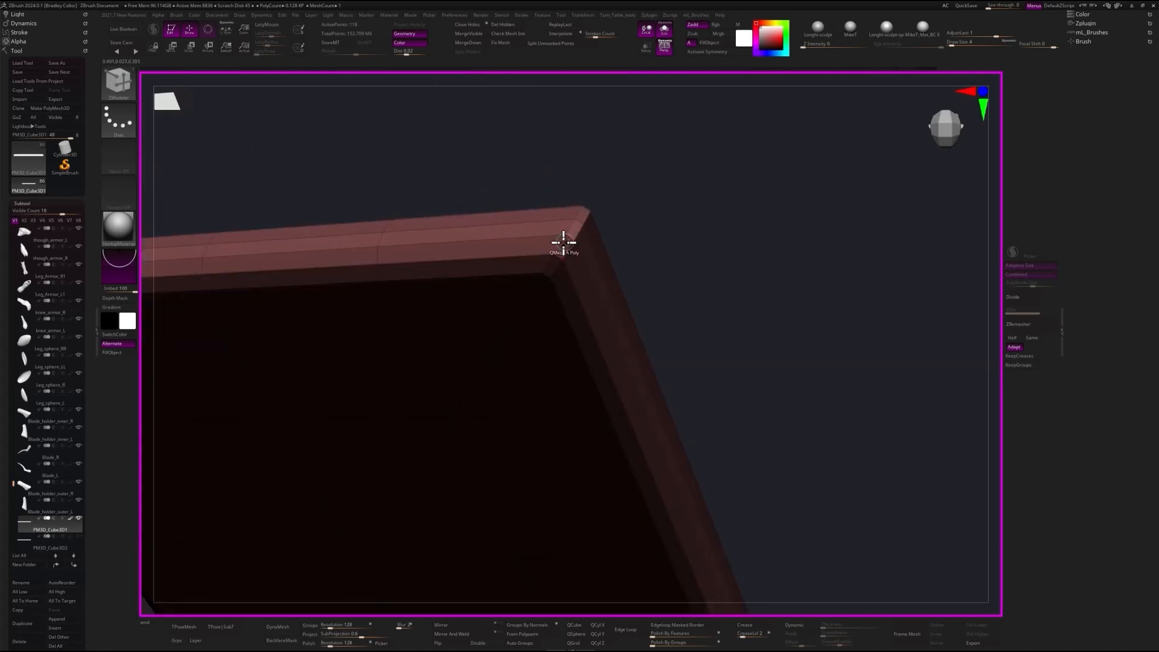
click(564, 244)
drag(672, 194, 695, 241)
click(594, 216)
- Show the figure and lower slab again and check the plate from the front with and without dynamic subdivision
drag(767, 223, 870, 410)
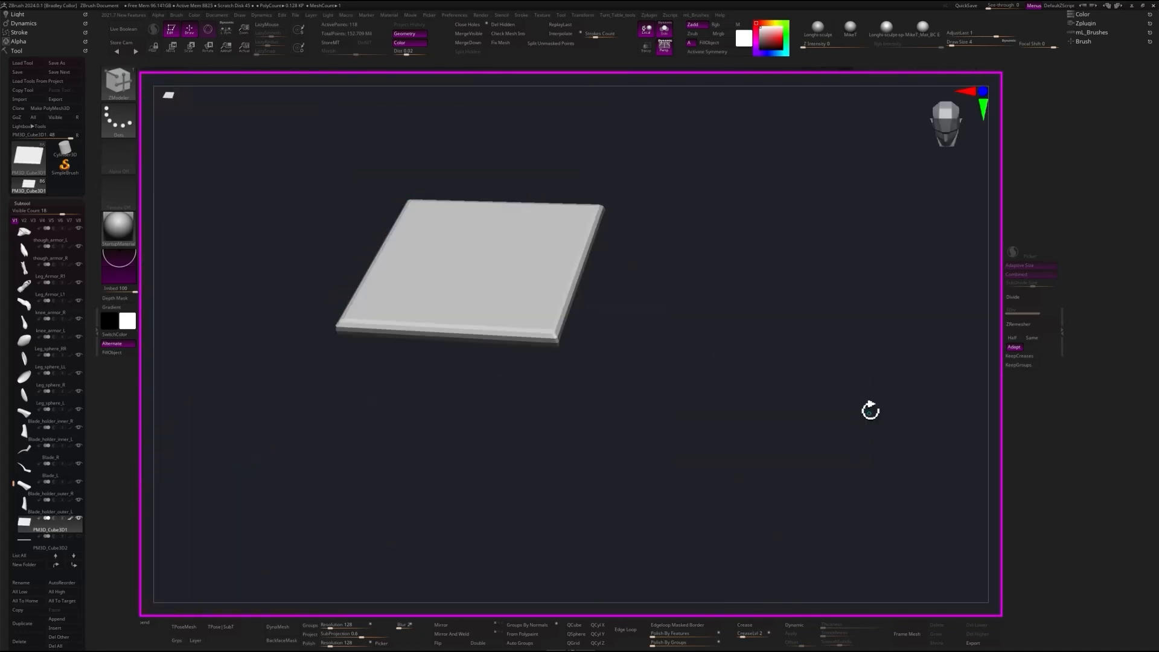
drag(835, 460, 870, 345)
click(906, 388)
drag(870, 344, 873, 369)
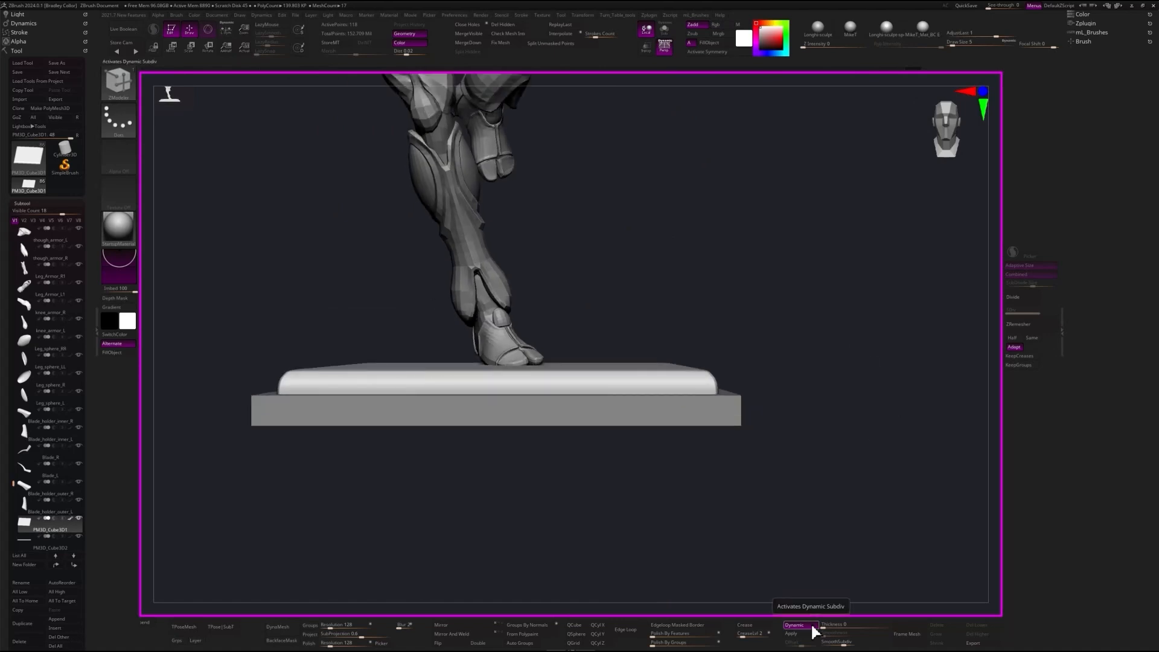
shift+drag(875, 438, 841, 396)
click(802, 626)
- Duplicate the beveled plate as a wider lower tier and separate the copy with Split Unmasked Points
key(w)
alt+drag(894, 492, 795, 273)
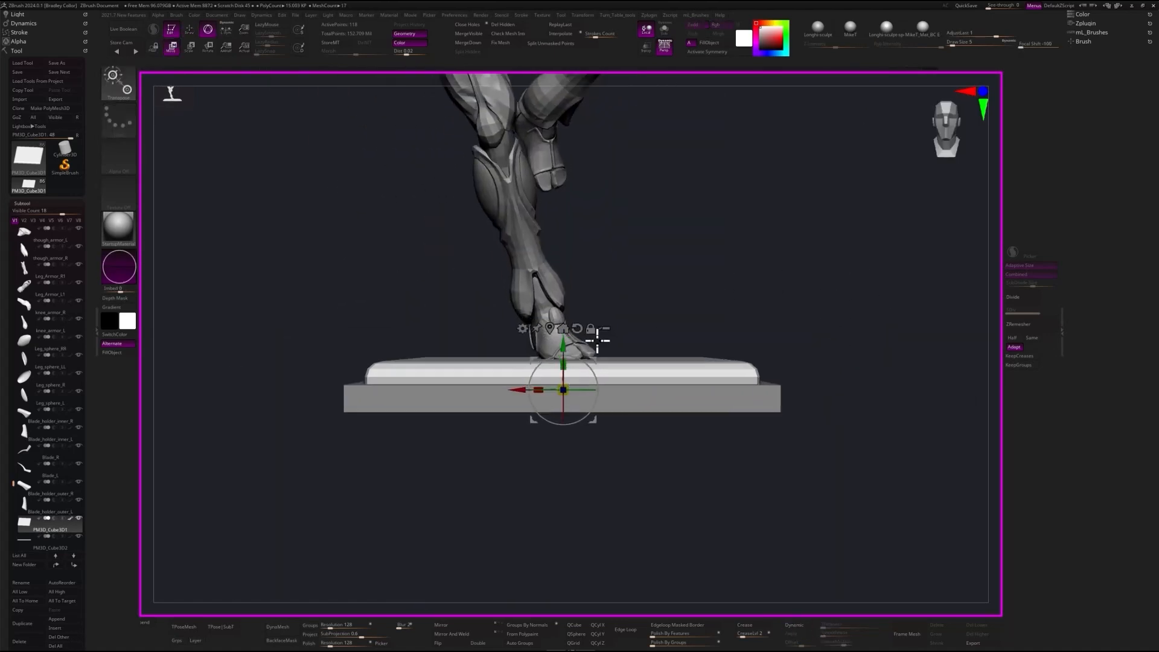
drag(884, 225, 864, 300)
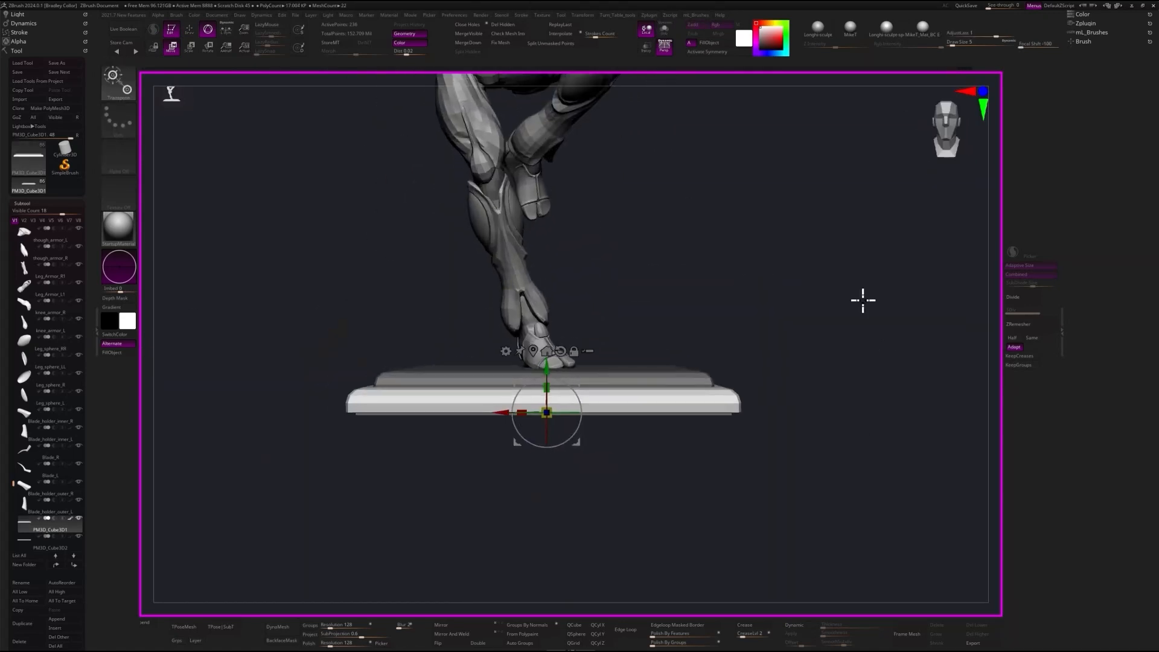
click(555, 46)
- Hide the old lower slab's subtool and check the two beveled tiers of the base
scroll(80, 540, down, 5)
click(78, 463)
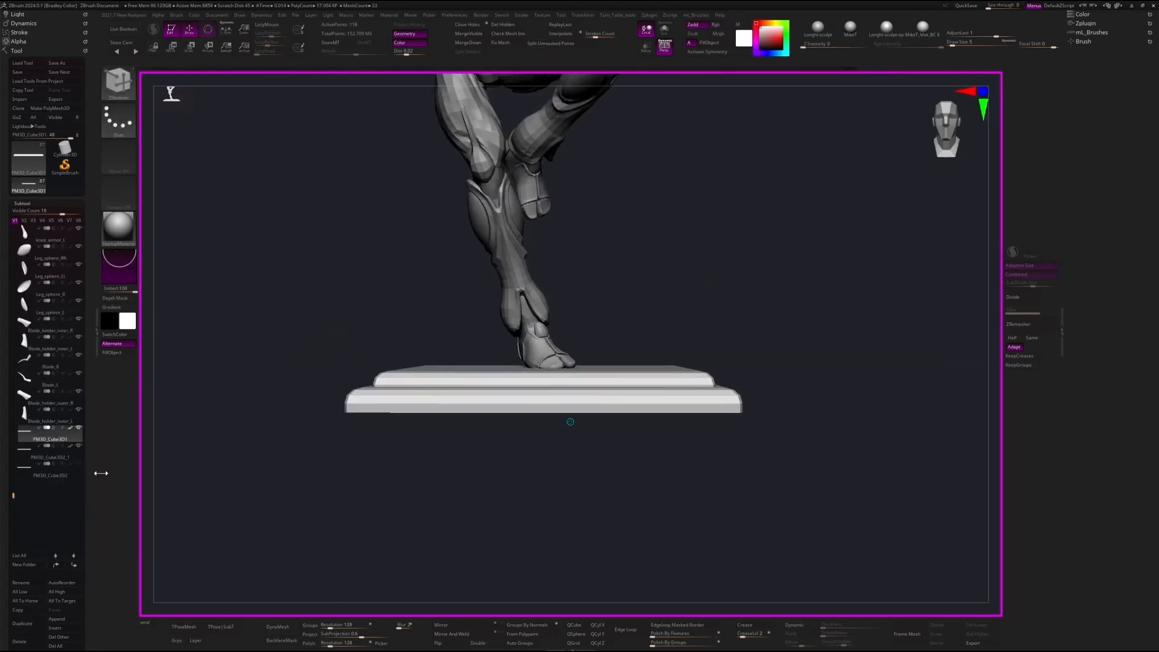
drag(865, 414, 940, 395)
drag(87, 529, 34, 513)
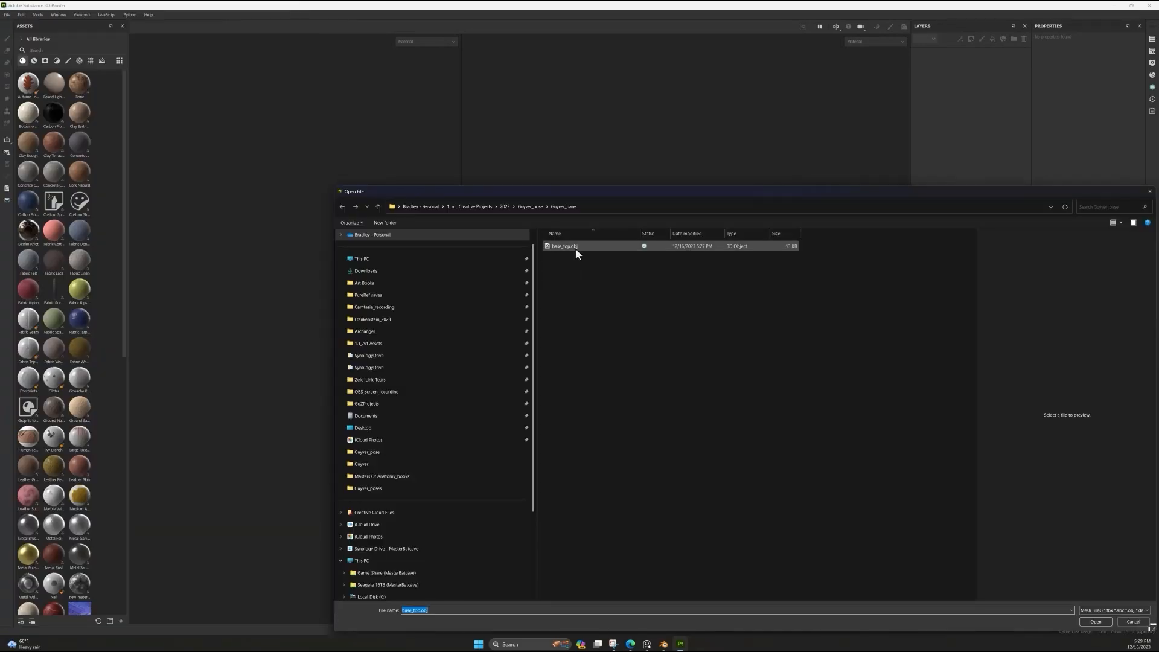
- In Substance 3D Painter, create a project from base_top.obj with the PBR Metallic Roughness Alpha-test template at 4096 resolution
click(575, 248)
click(1095, 619)
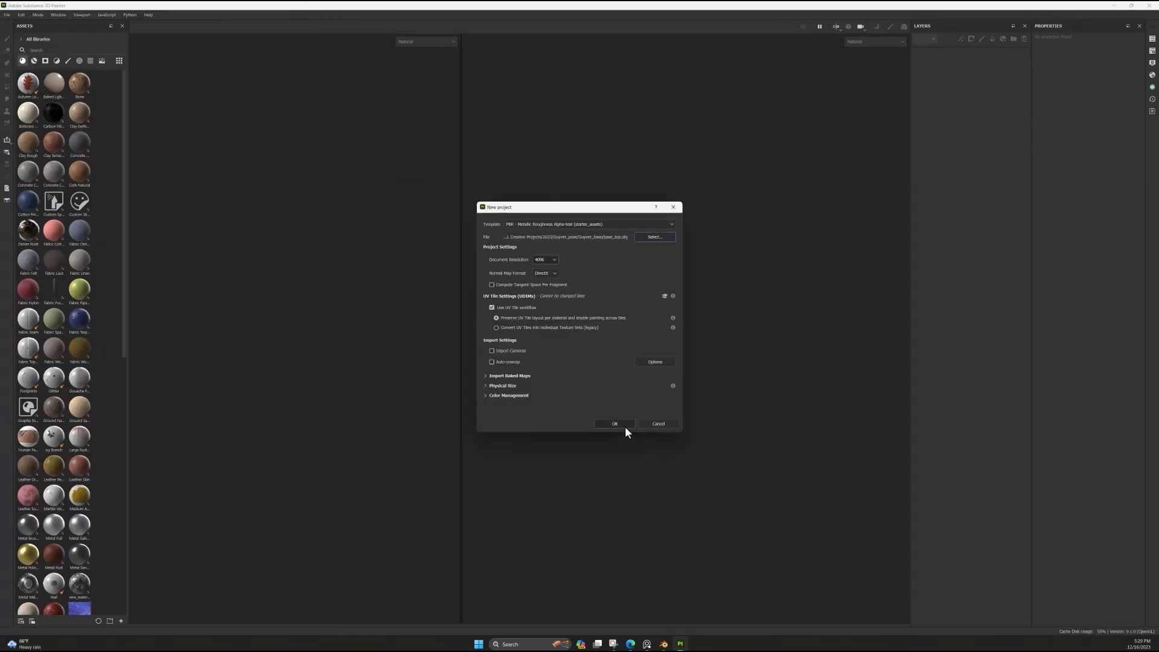
click(615, 423)
mouse_move(357, 227)
alt+mouse_down()
mouse_move(391, 280)
mouse_move(358, 294)
mouse_move(381, 279)
alt+mouse_up()
scroll(381, 279, up, 3)
scroll(381, 279, down, 3)
alt+middle_drag(381, 279, 361, 303)
- Enter baking mode, enable all mesh map bakers including Height, Bent normals and Opacity, and bring the common settings into view
click(878, 27)
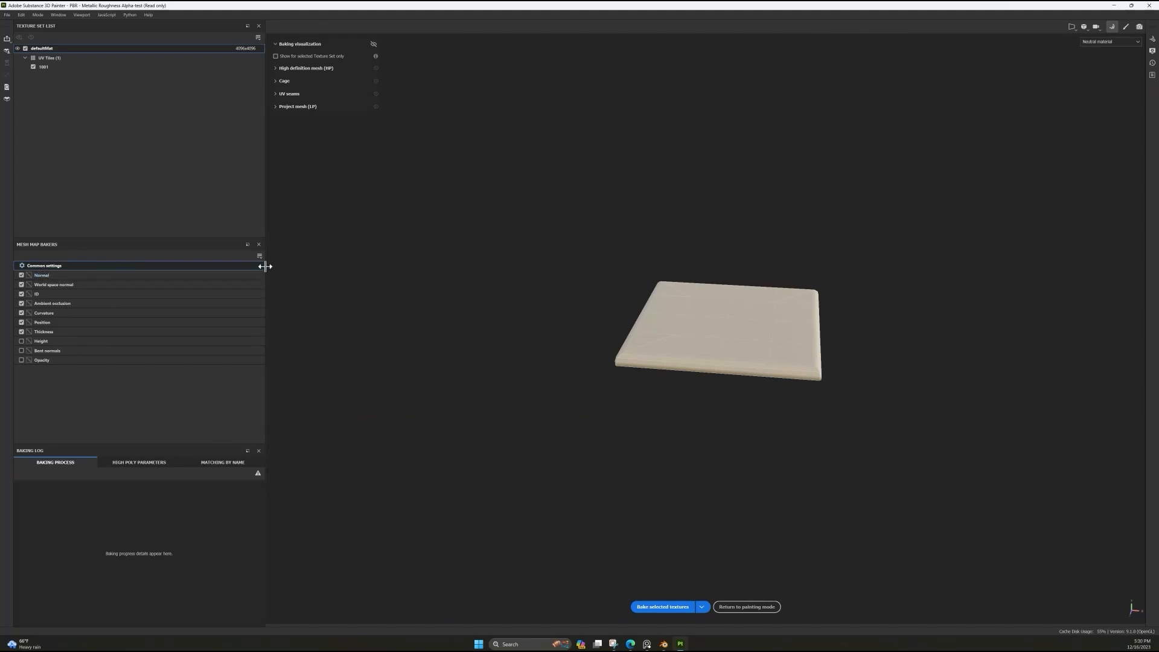
drag(266, 266, 468, 266)
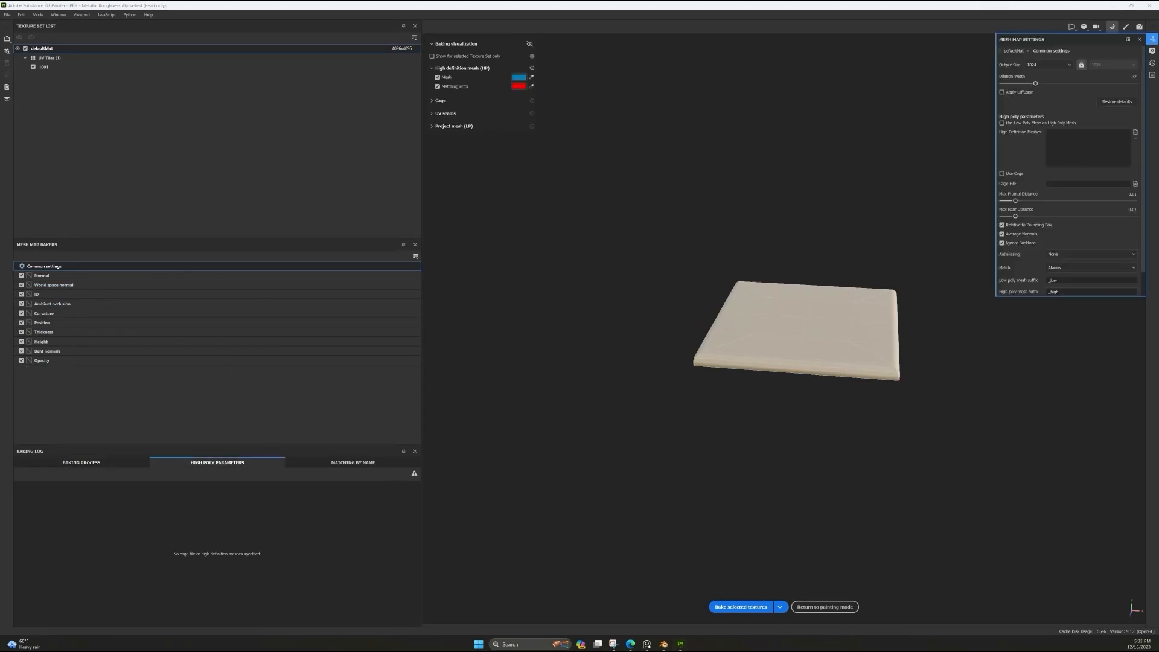
drag(1065, 37, 509, 173)
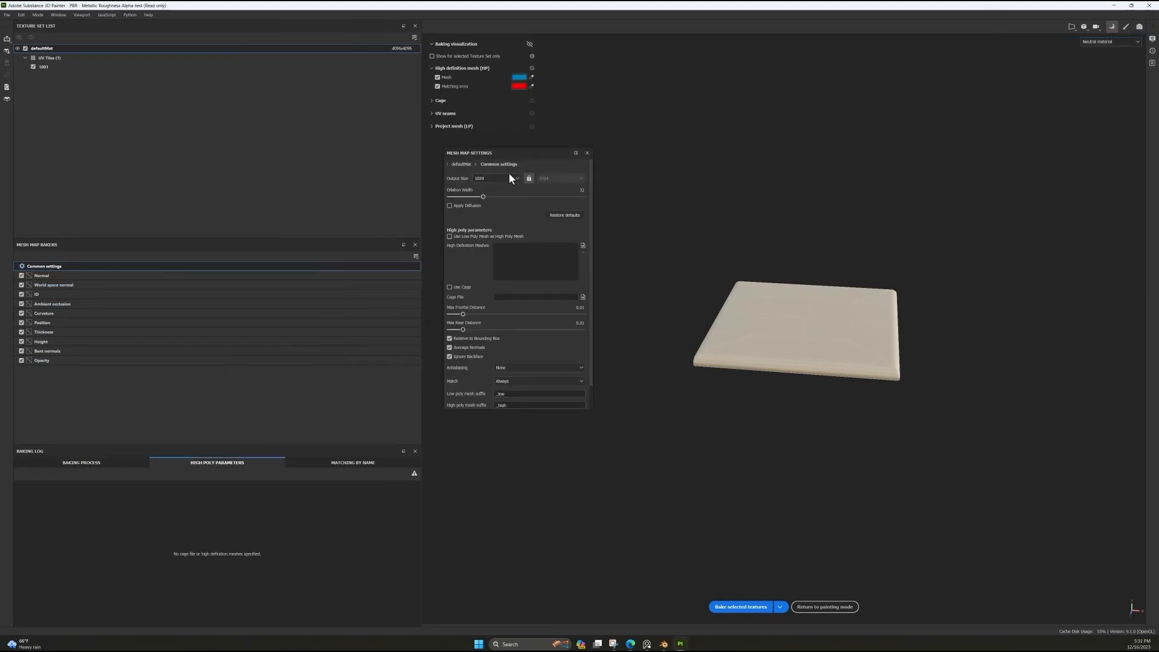
- Set the mesh map output size to 4096, bake the selected textures and return to painting mode
click(515, 179)
click(497, 233)
click(741, 606)
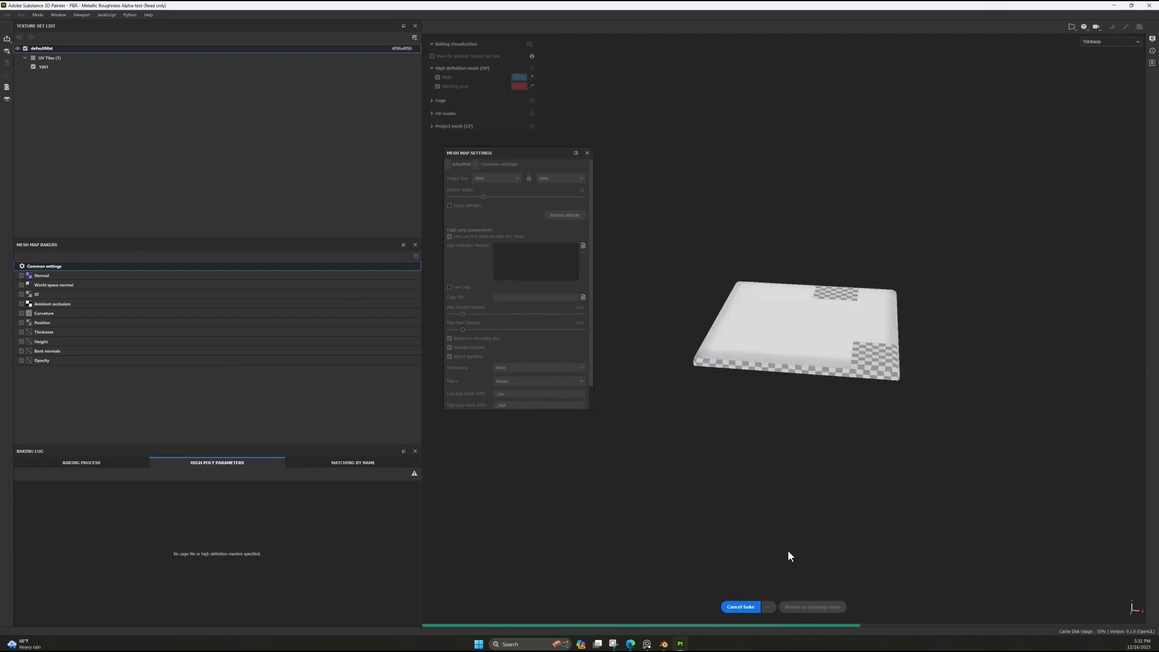
click(823, 609)
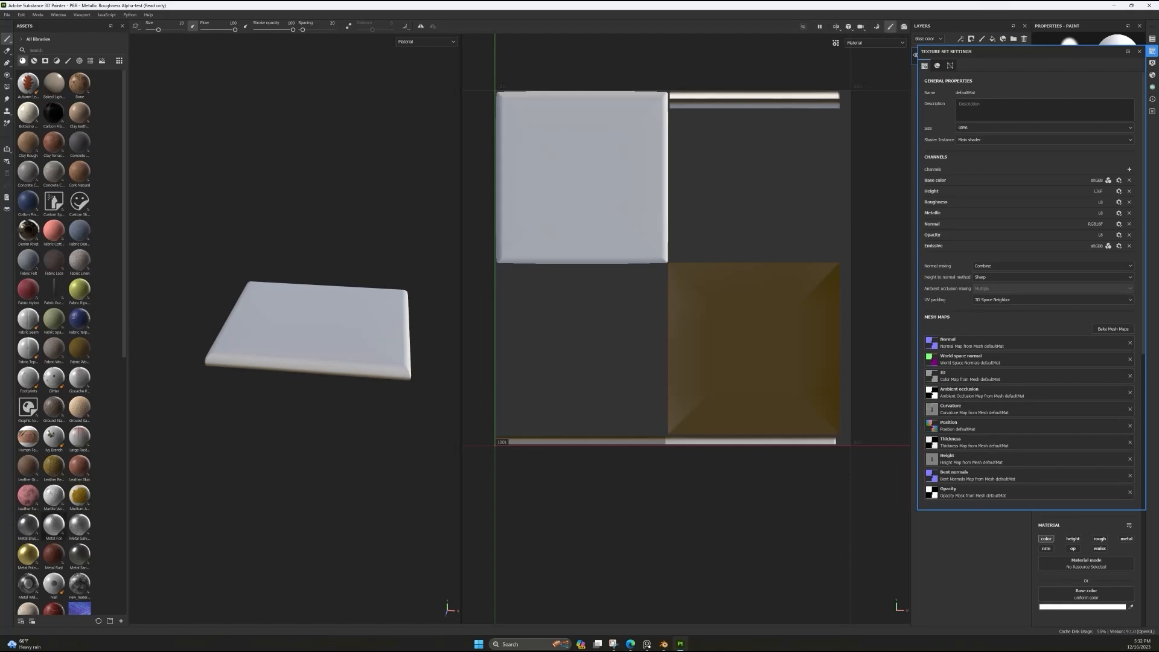
- Import the Structure Organic Metal material into the current session, apply it to the base, and close the texture set settings
drag(211, 634, 79, 483)
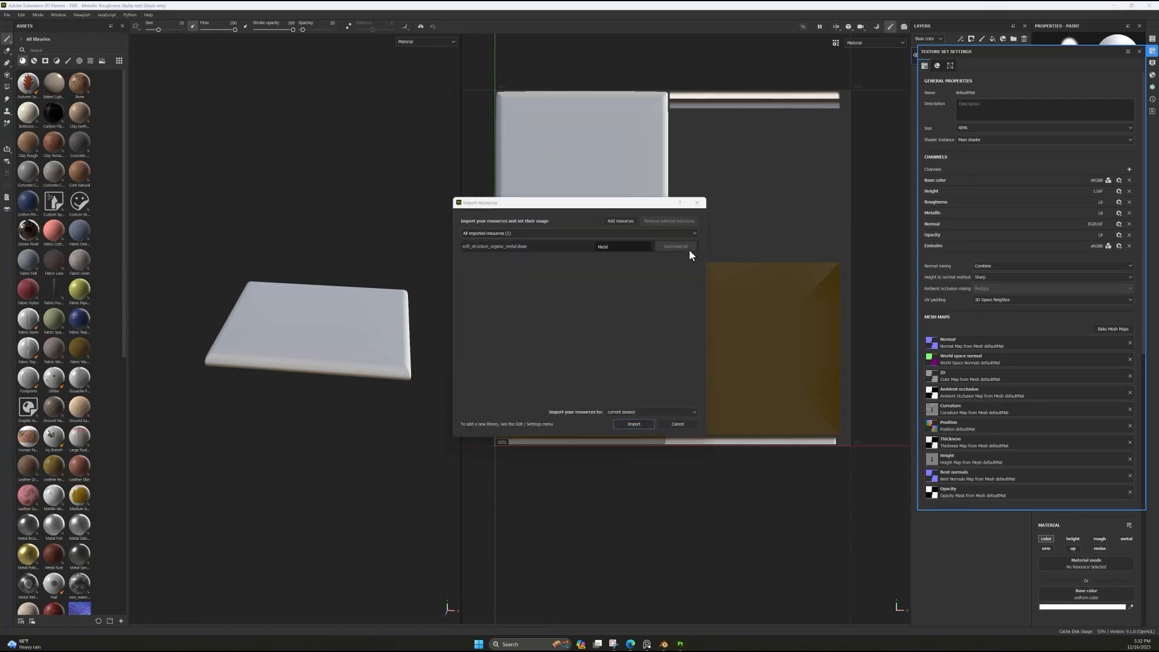
click(635, 424)
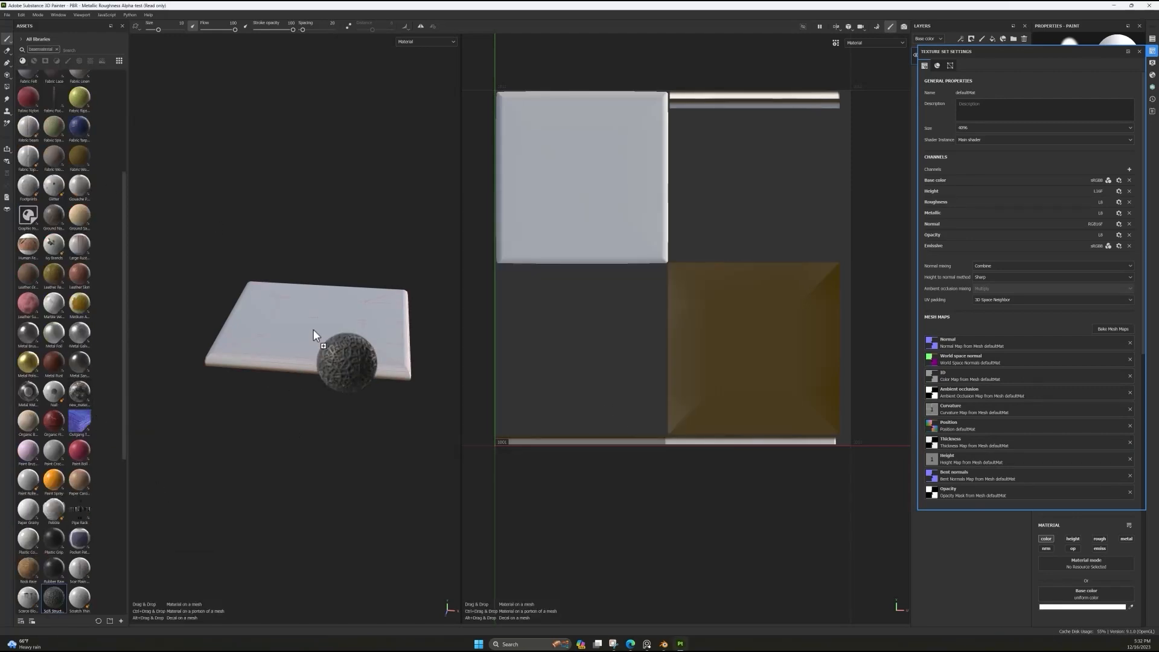
drag(313, 330, 314, 332)
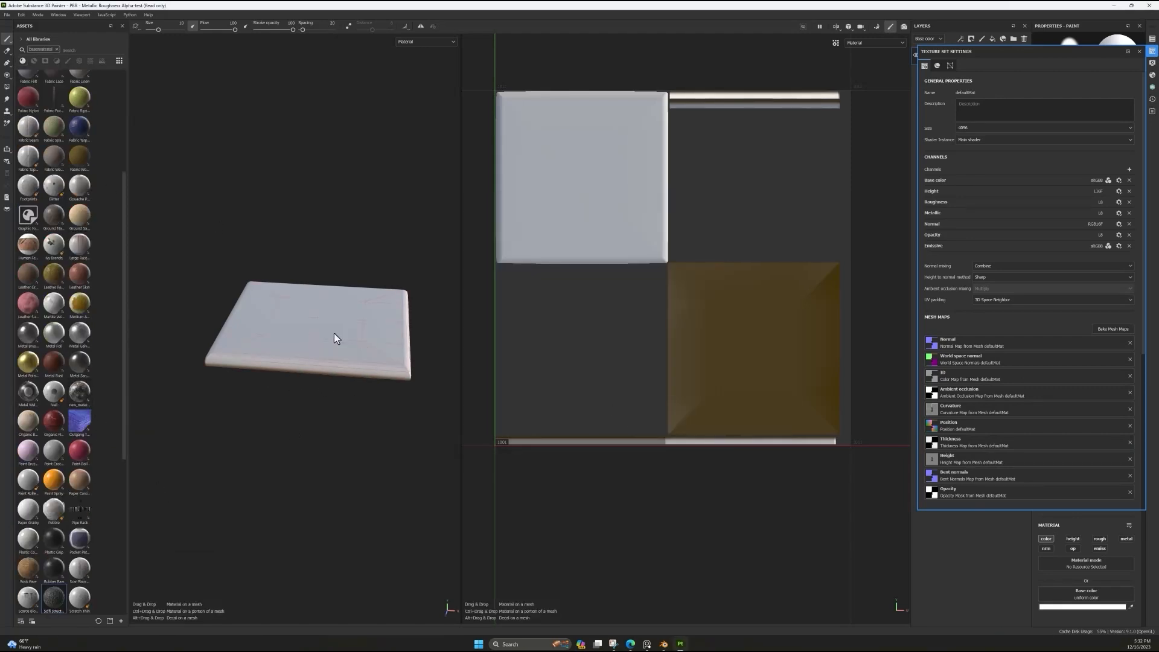
click(1139, 51)
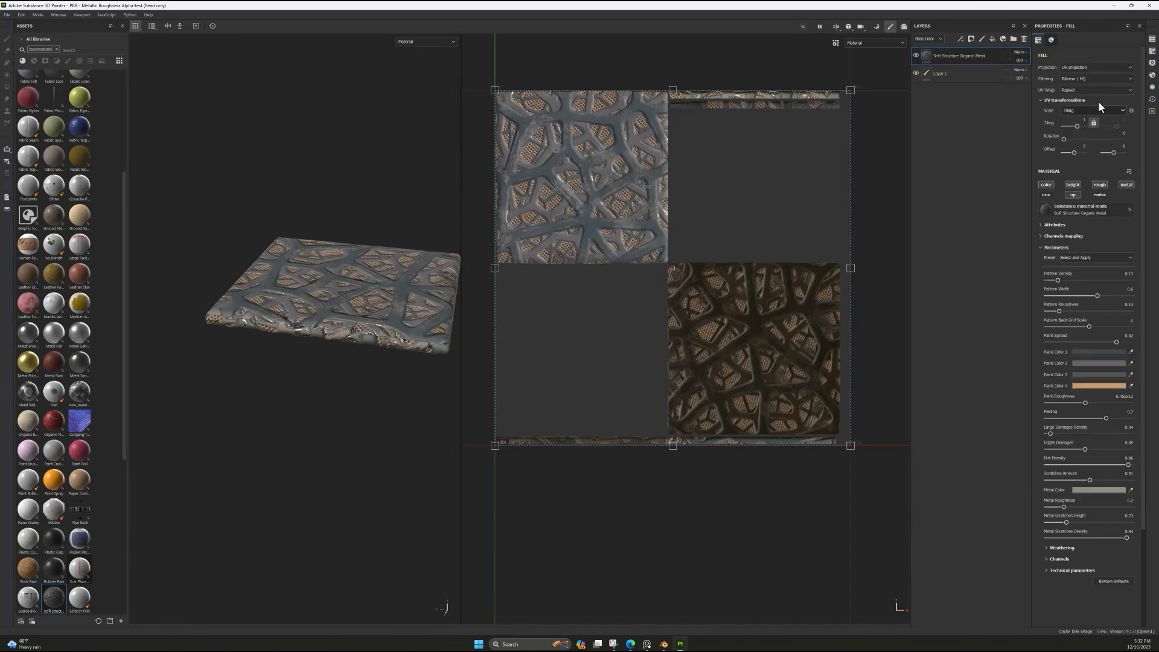
- Switch the organic metal fill layer to tri-planar projection and raise its tiling to about 1.6
click(1096, 67)
click(1075, 86)
scroll(426, 456, up, 2)
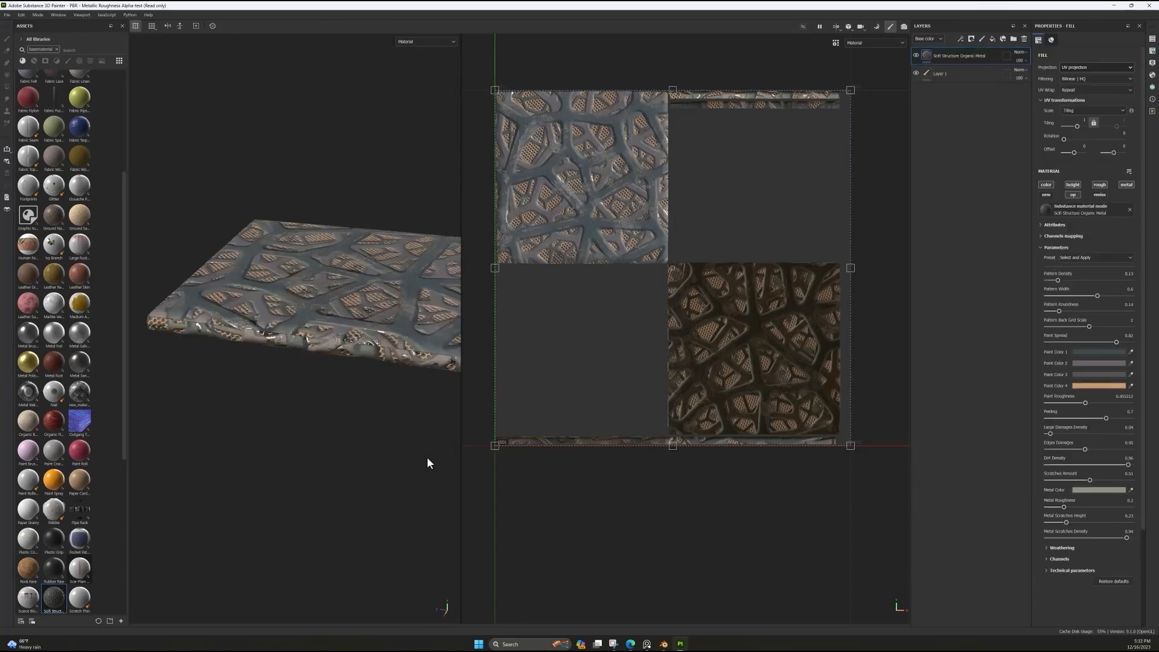
alt+drag(426, 456, 367, 450)
drag(1076, 126, 1078, 120)
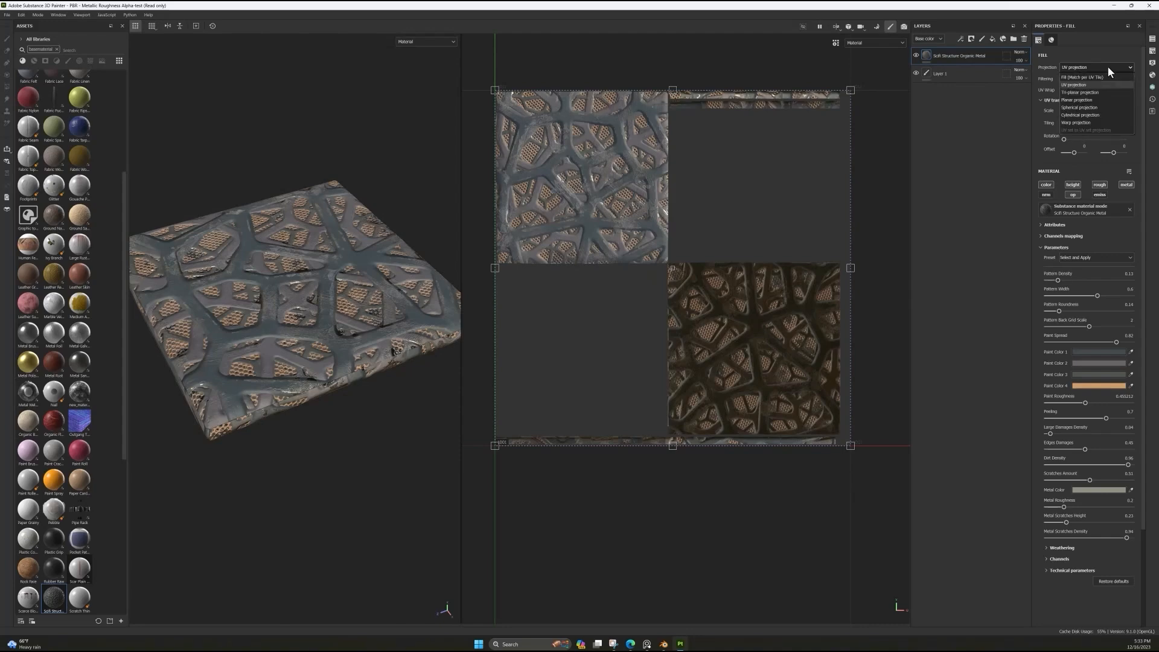
click(1082, 93)
alt+drag(309, 461, 418, 482)
alt+drag(294, 285, 336, 364)
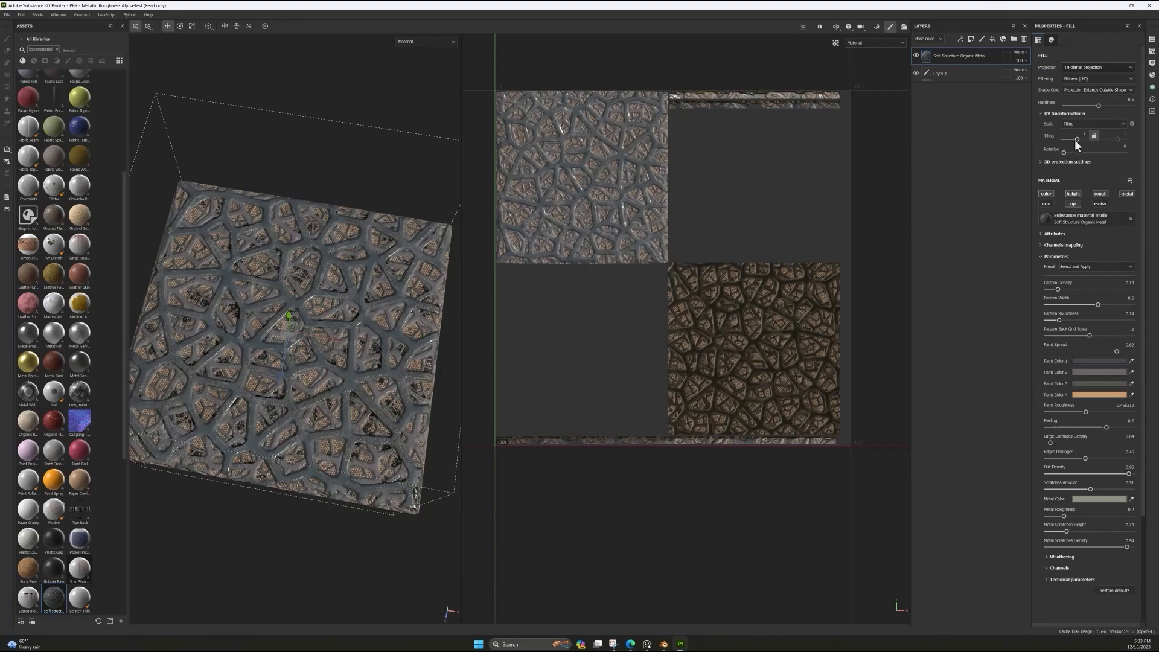
drag(1076, 140, 1077, 139)
alt+drag(338, 483, 368, 426)
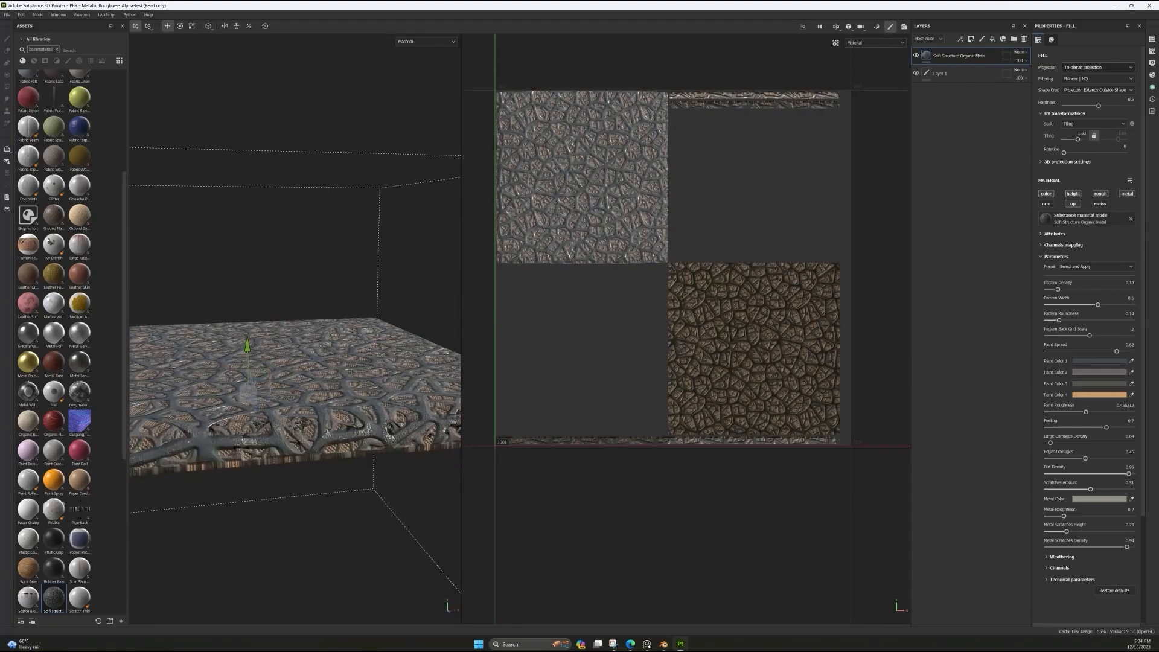
- In the material's technical parameters, raise the normal intensity to about 0.75 and the height position to about 0.63
scroll(1106, 501, down, 2)
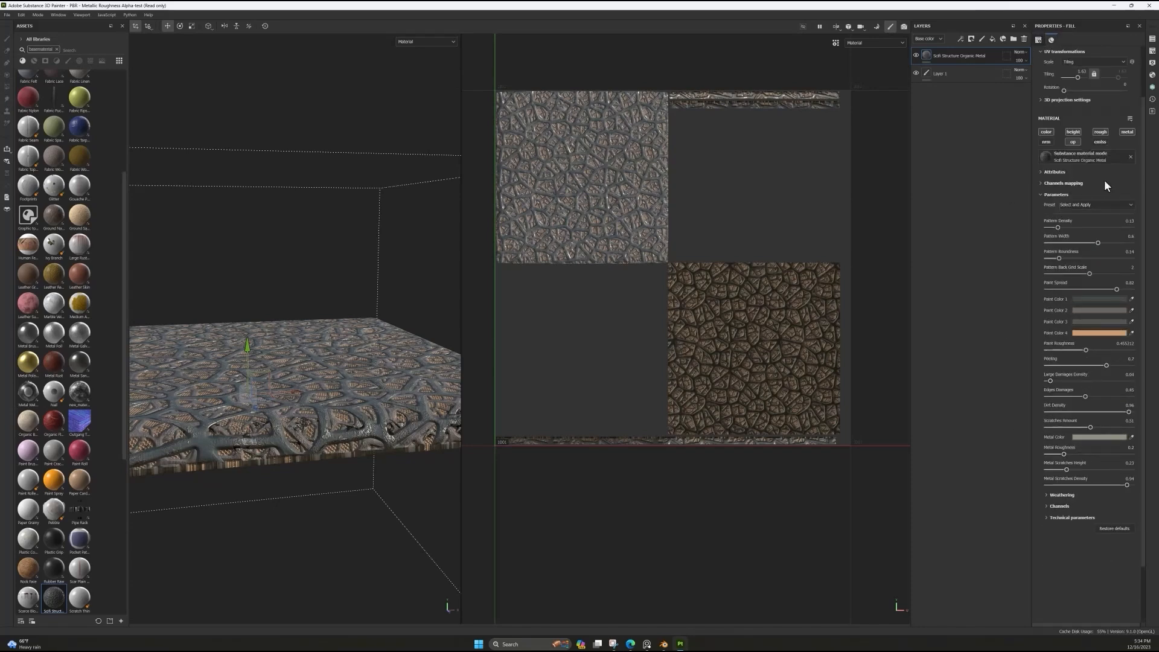
click(1059, 506)
scroll(1050, 519, down, 5)
click(1070, 472)
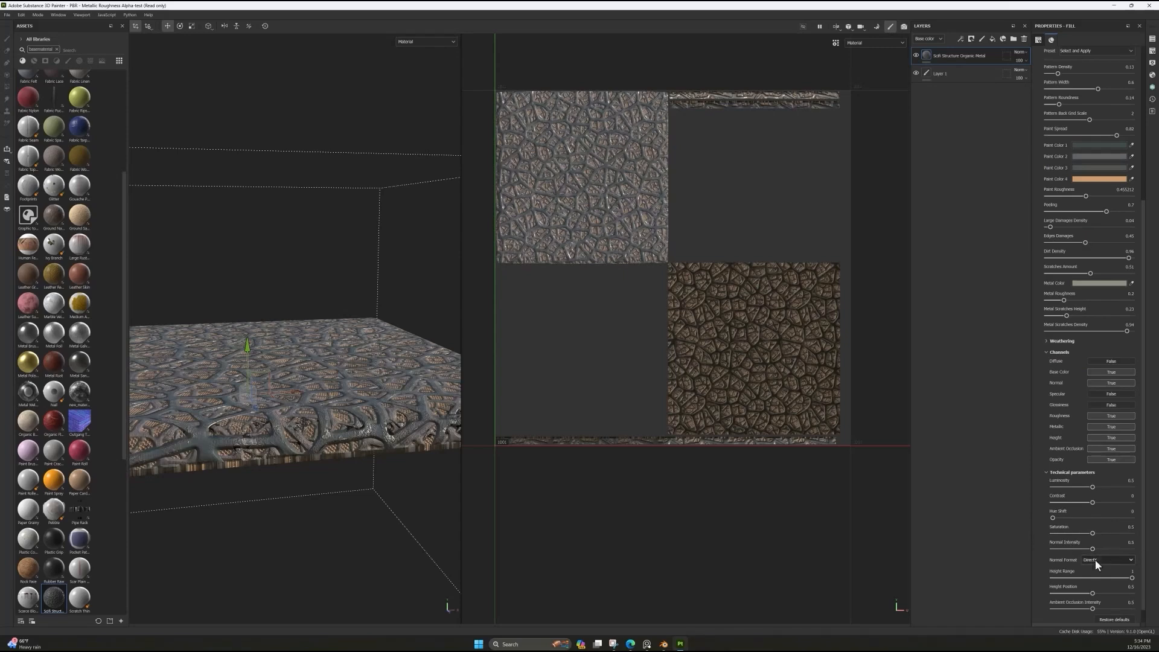
alt+drag(356, 434, 531, 260)
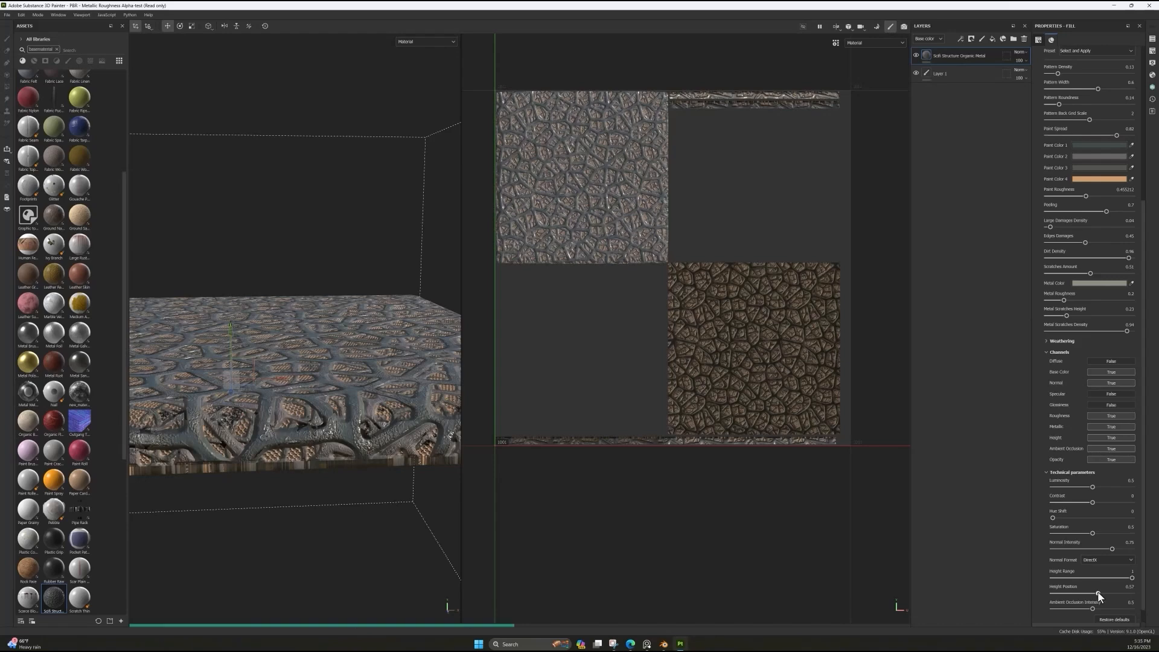
alt+drag(314, 374, 442, 46)
- Preview the base's Normal and Height channels on their own, and return to the full material view
click(441, 43)
click(421, 62)
click(441, 42)
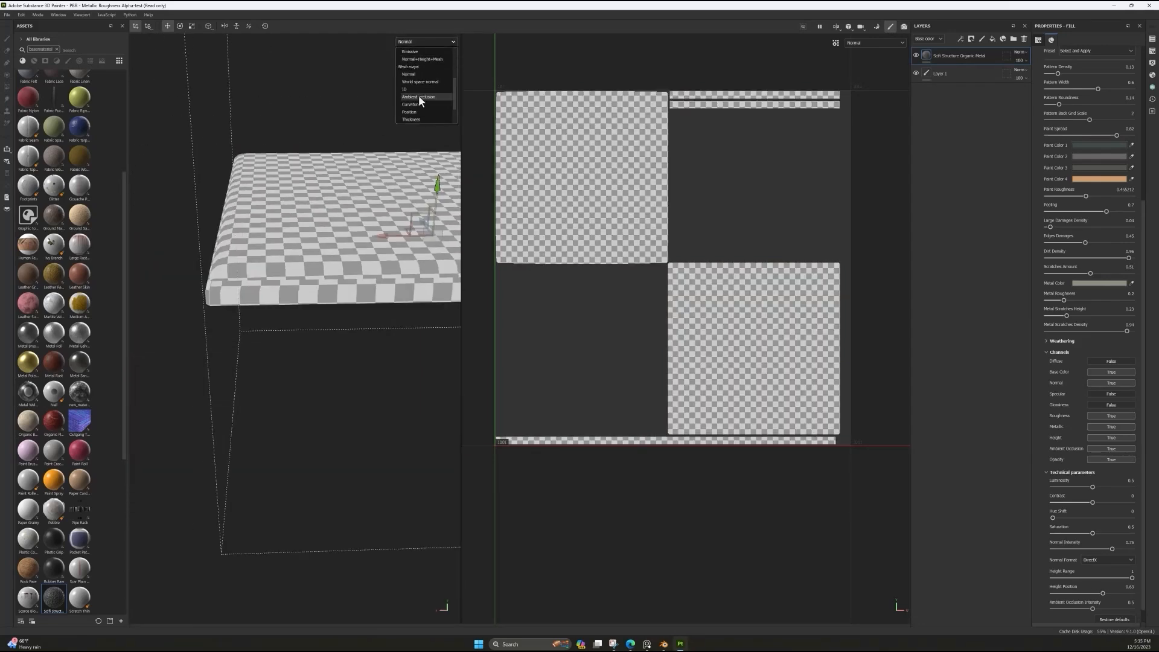
click(426, 73)
click(440, 44)
click(410, 82)
alt+drag(370, 298, 1138, 345)
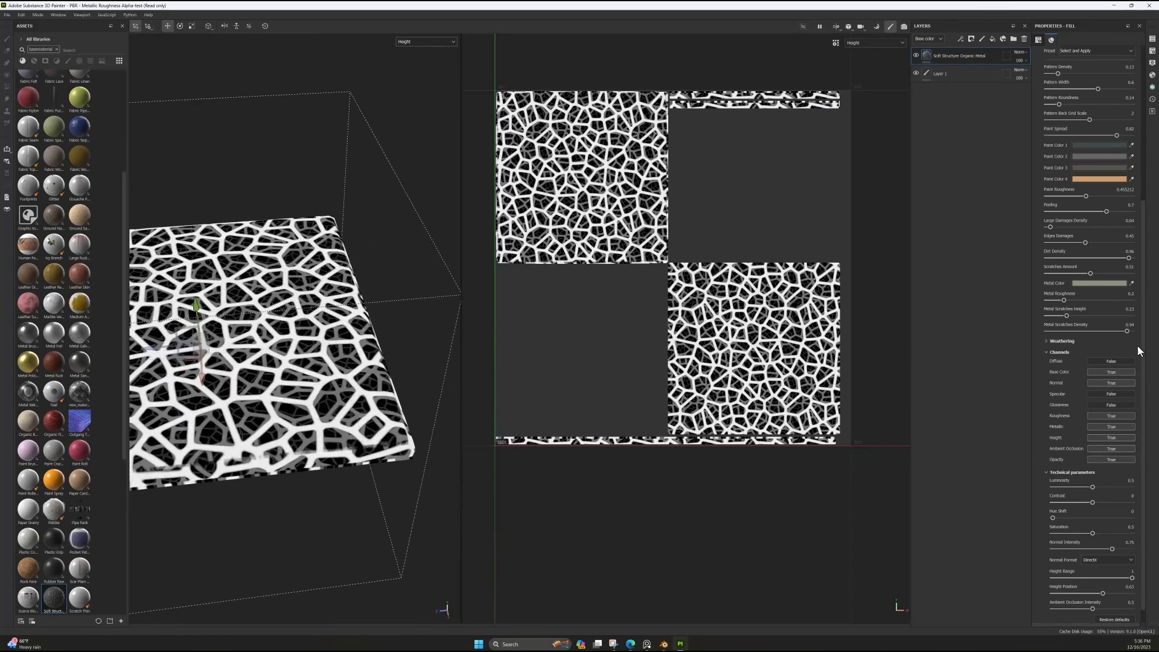
click(427, 43)
click(425, 58)
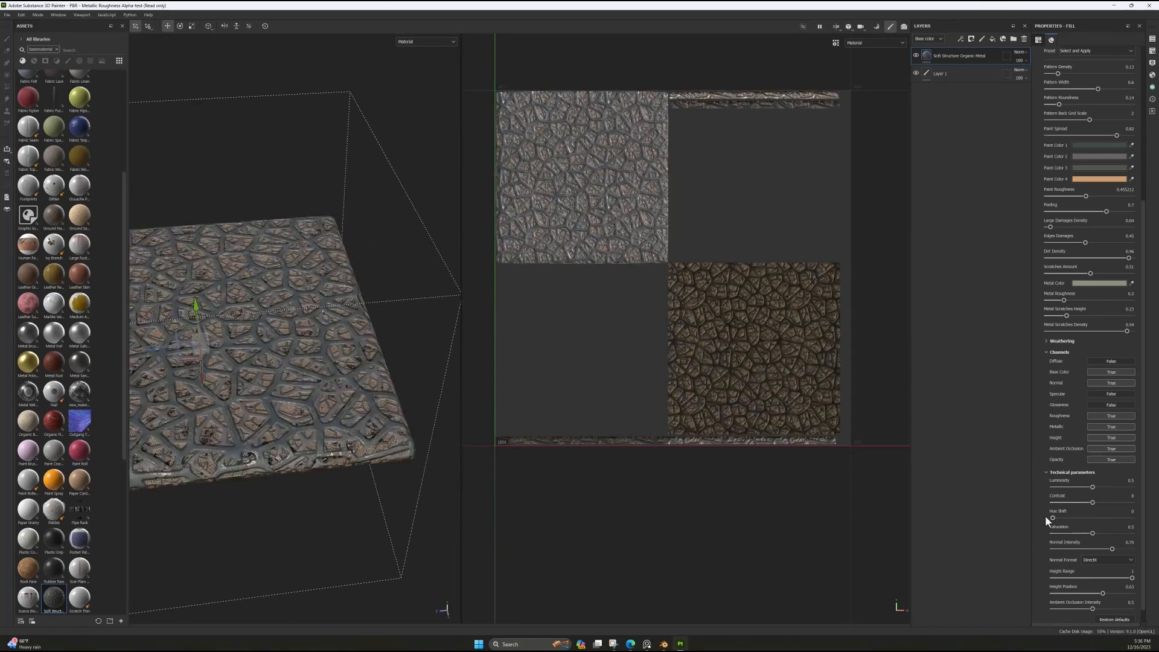
scroll(1042, 463, down, 1)
scroll(1100, 582, up, 5)
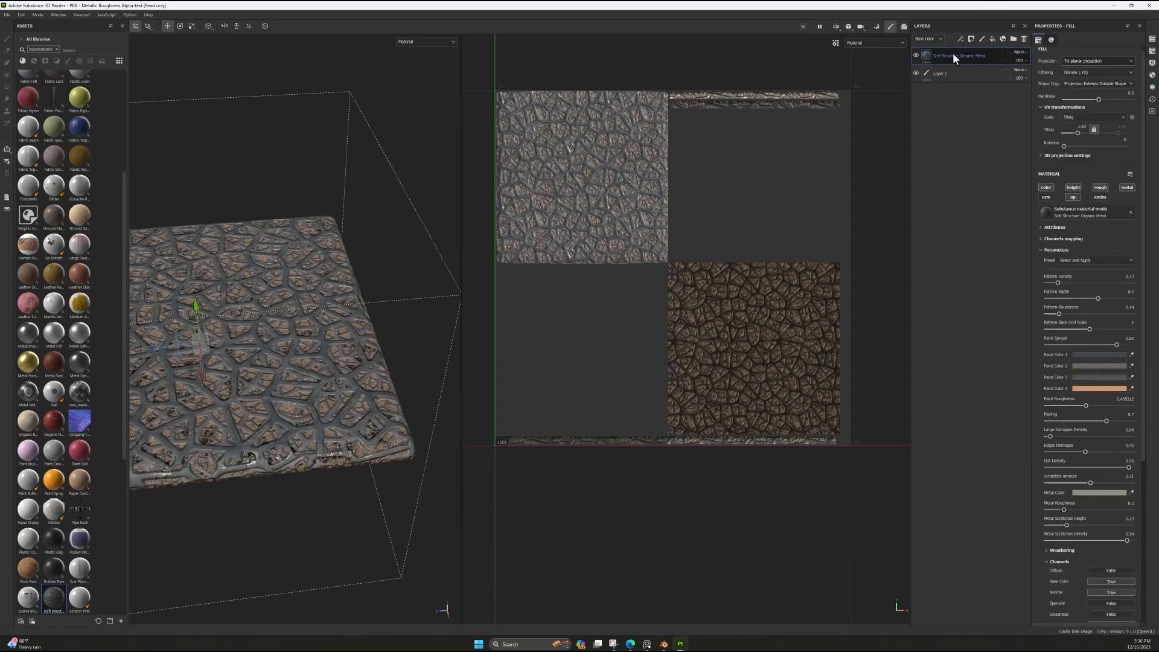
- Show the Height channel and add a Contrast Luminosity filter to the Structure Organic Metal layer
click(427, 43)
click(422, 66)
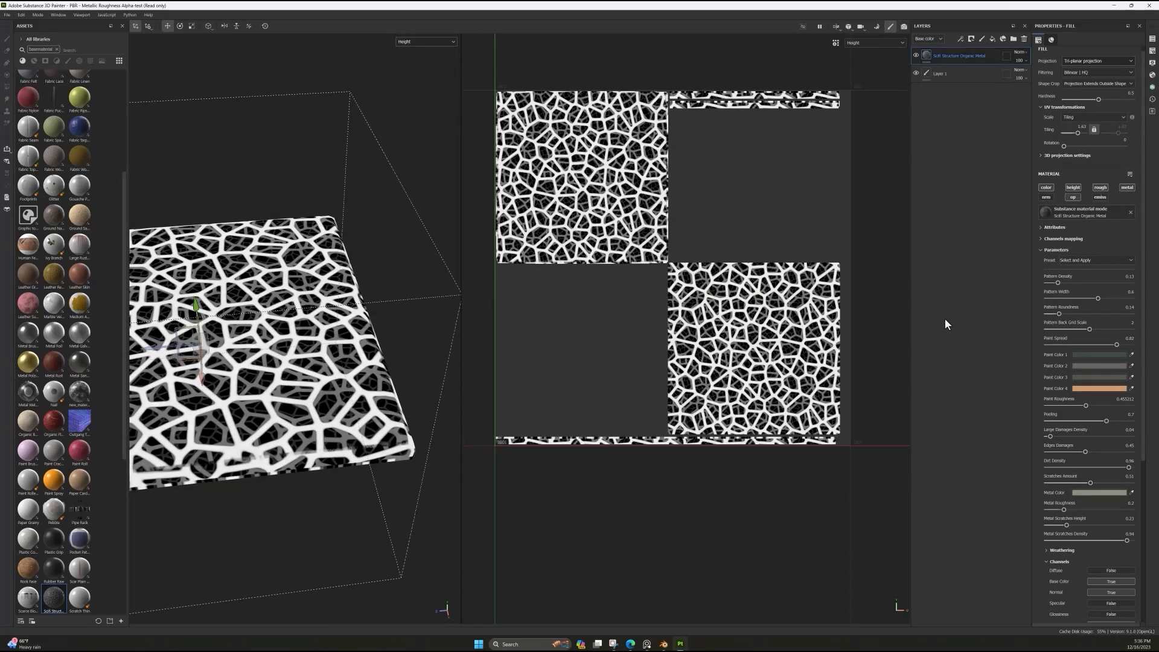
right_click(973, 57)
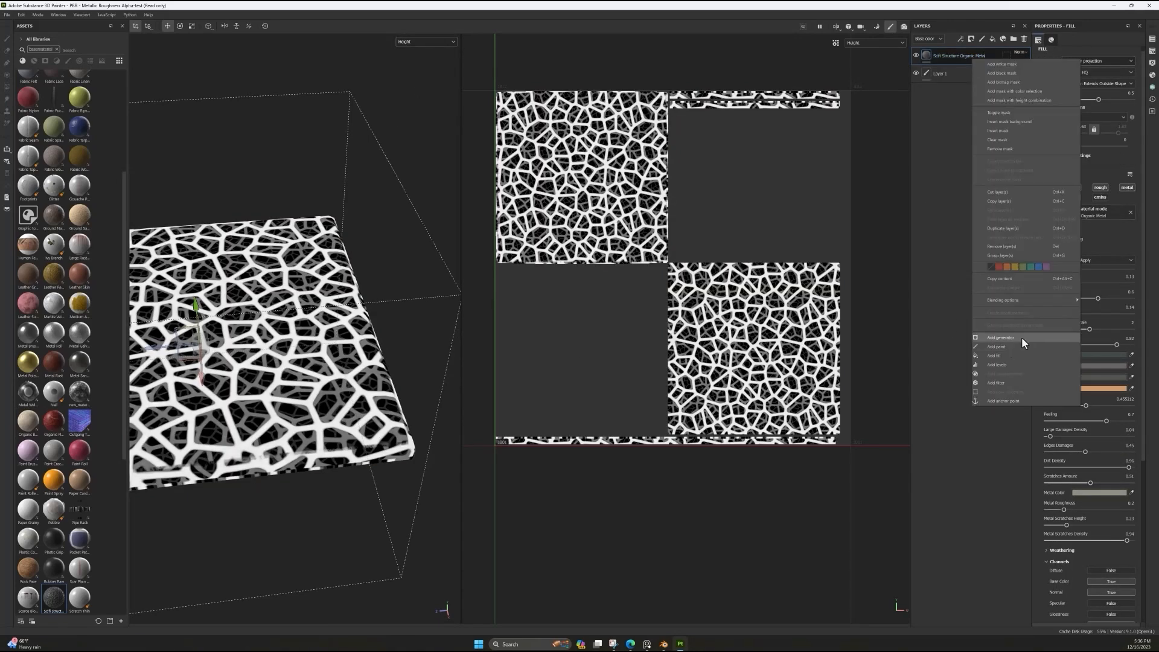
click(996, 382)
click(1089, 75)
text(con)
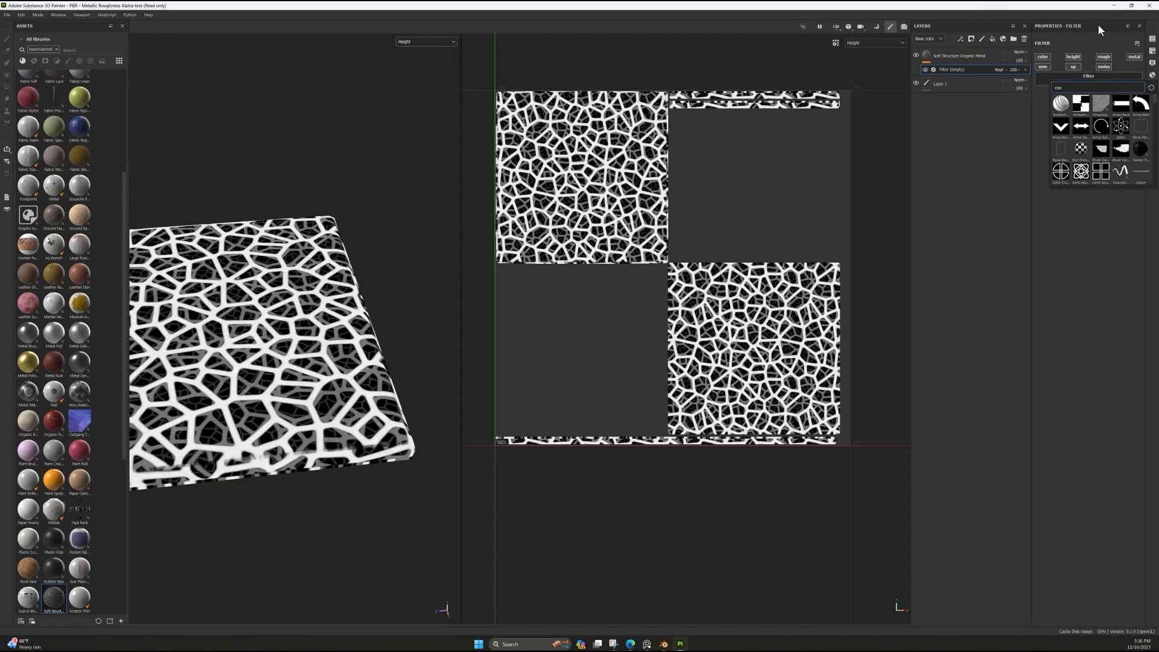
key(BackSpace)
key(BackSpace)
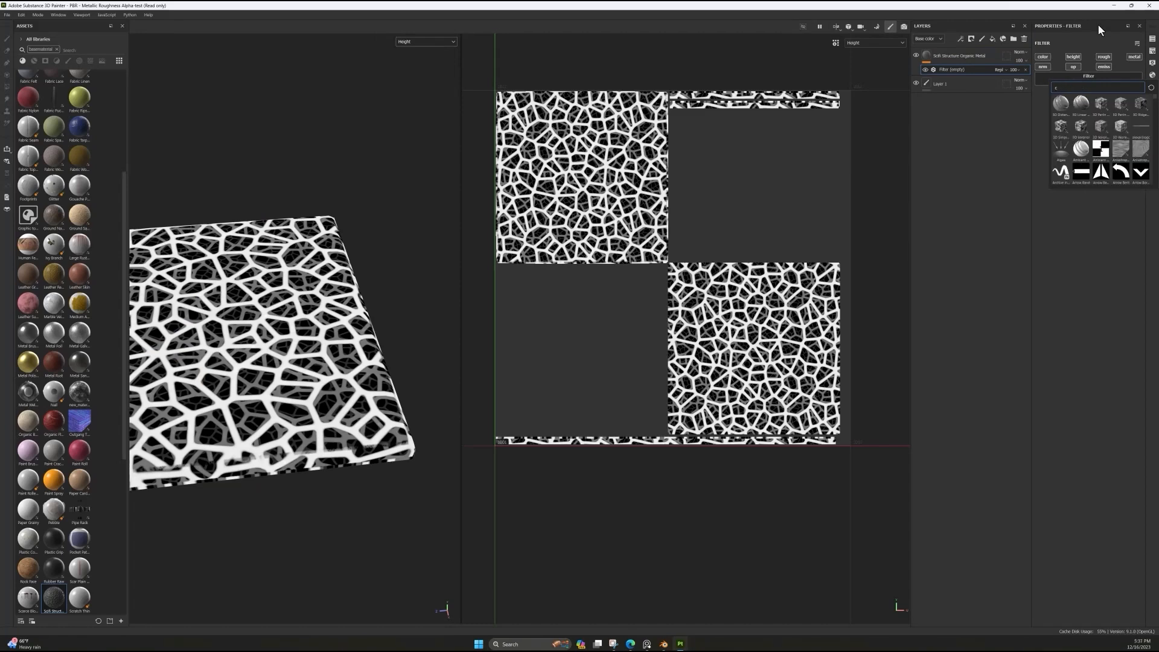
text(ontr)
click(1060, 125)
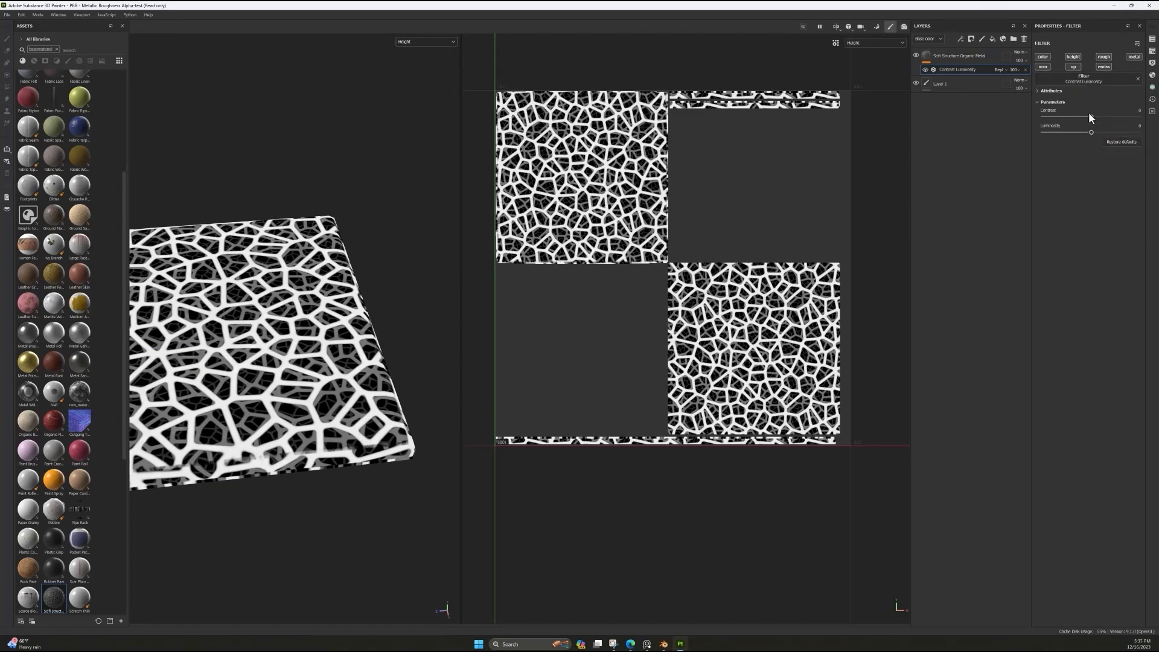
- Lower the filter's contrast slightly, raise its luminosity to about 0.08, and return to the full material view
drag(1089, 116, 1095, 132)
key(m)
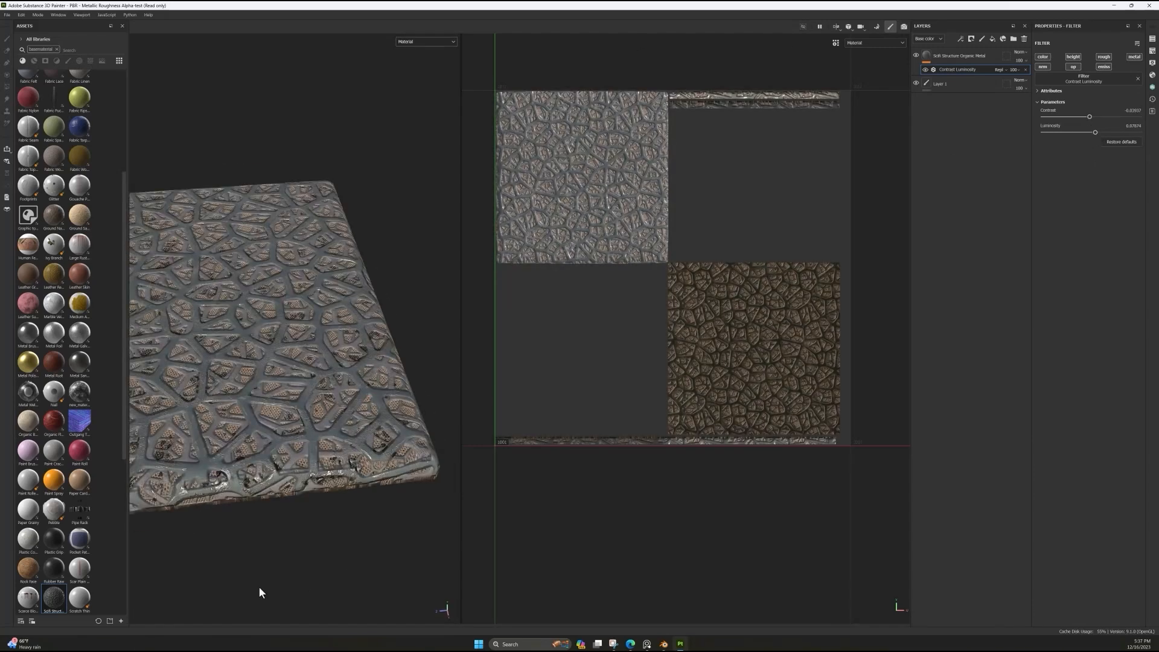
alt+drag(259, 590, 362, 338)
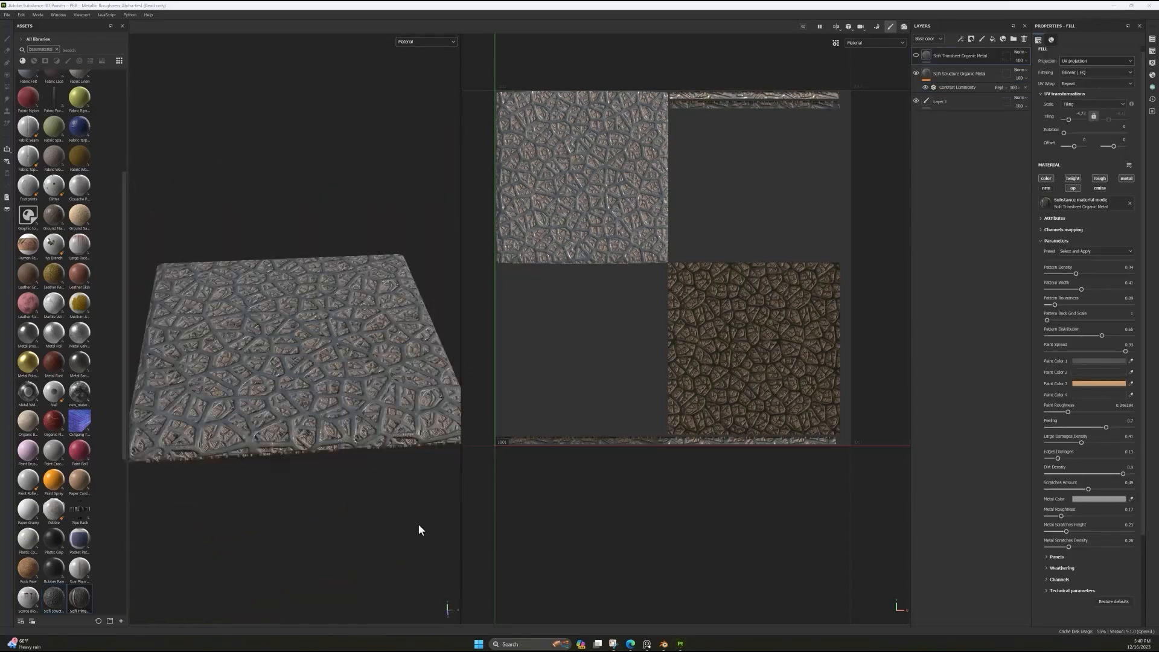
- Examine the organic metal pattern's relief and corners on the base from several angles and distances
alt+drag(418, 527, 784, 358)
scroll(399, 440, up, 5)
scroll(398, 440, down, 4)
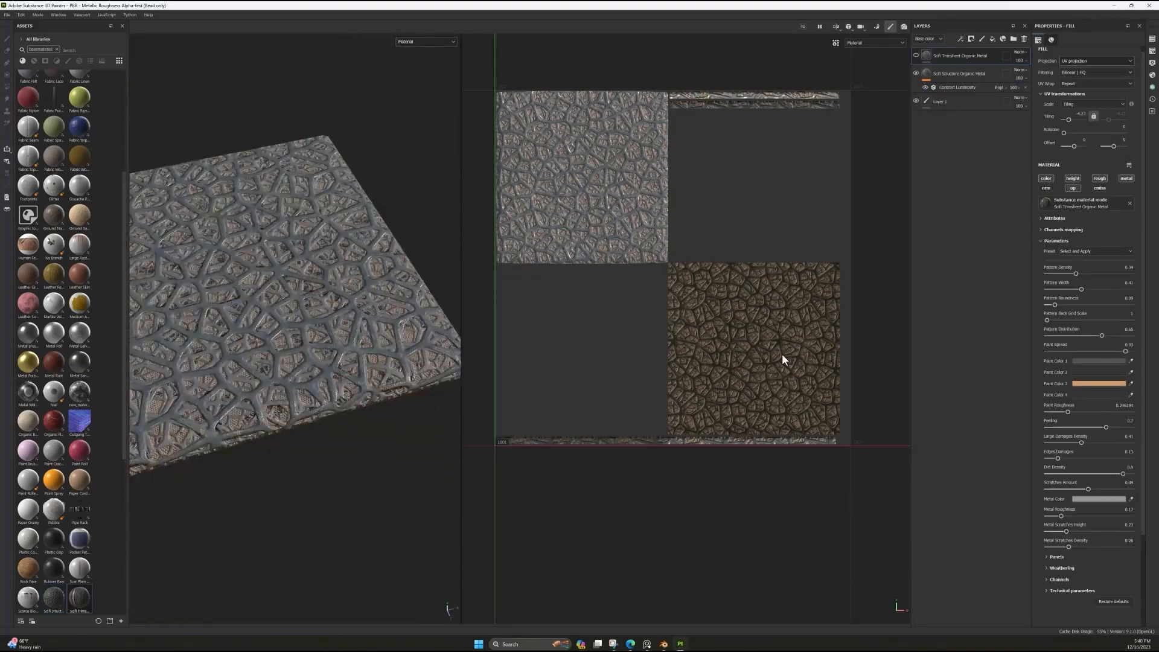
scroll(324, 450, down, 2)
scroll(409, 423, up, 5)
alt+drag(324, 450, 350, 308)
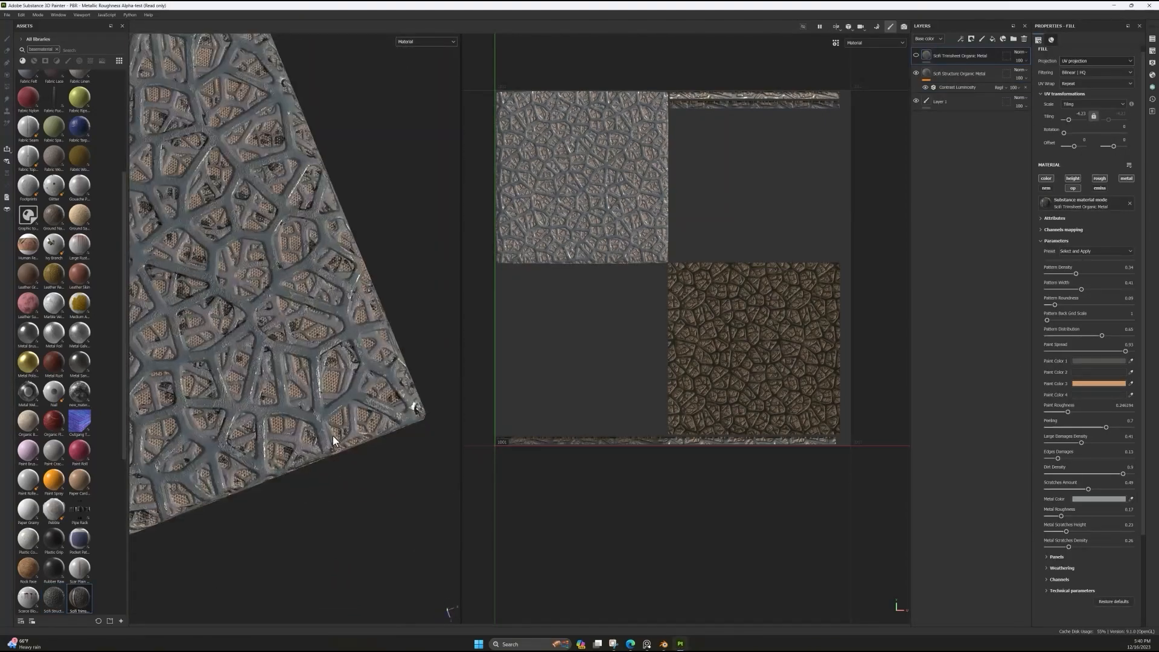
scroll(395, 385, up, 3)
scroll(394, 385, down, 8)
- Select the Structure Organic Metal layer and search the asset library for "damage"
click(956, 79)
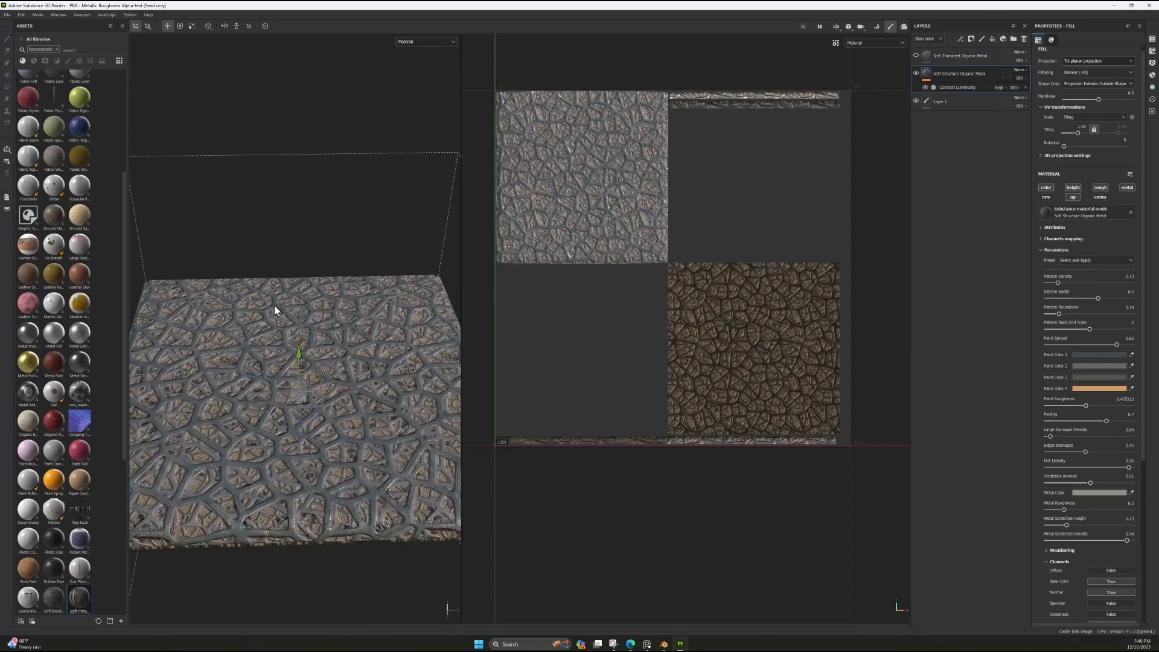
click(57, 50)
text(di)
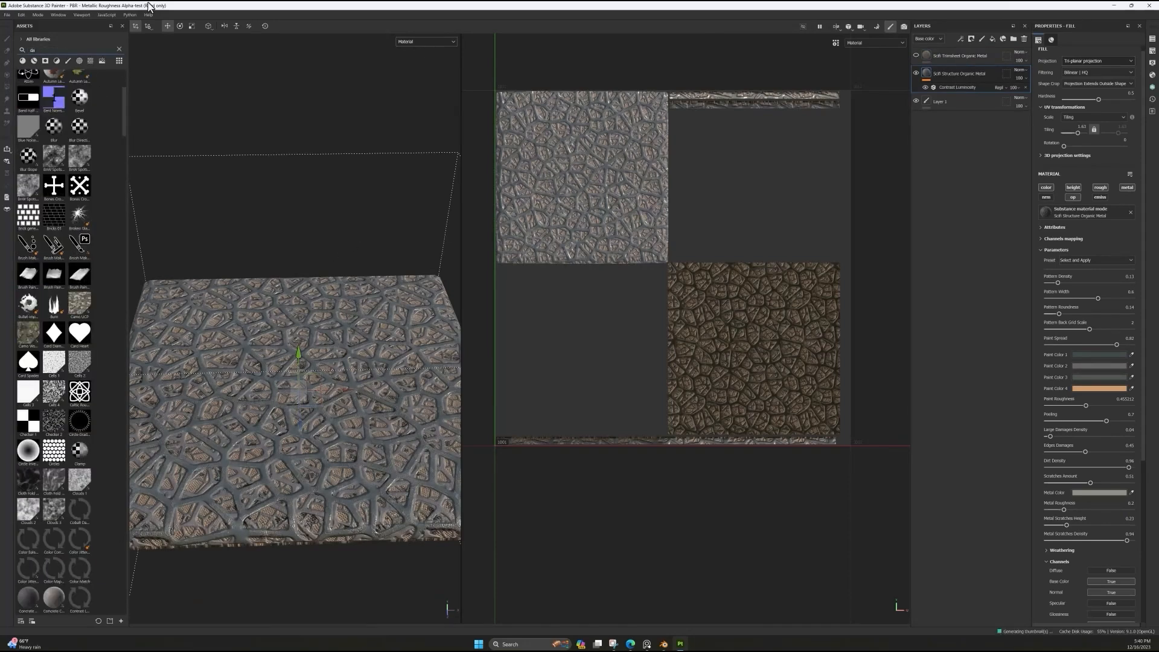
text(mage)
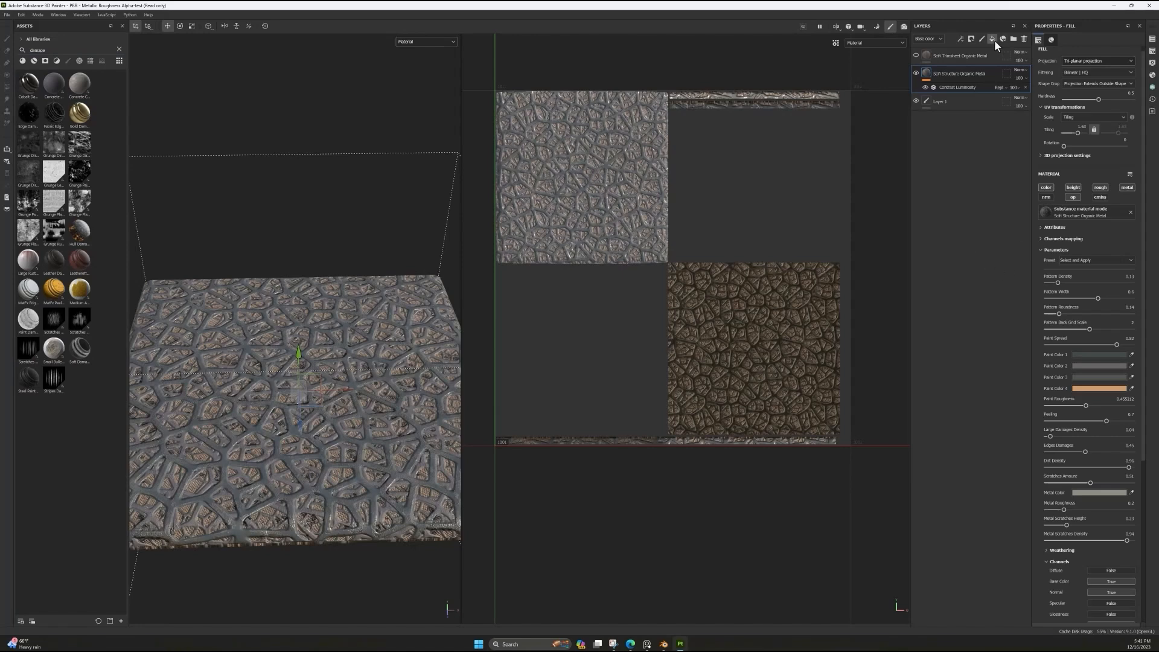
- Add a fill layer above the organic metal layer, make its base color bright red, and give it a black mask
click(1080, 247)
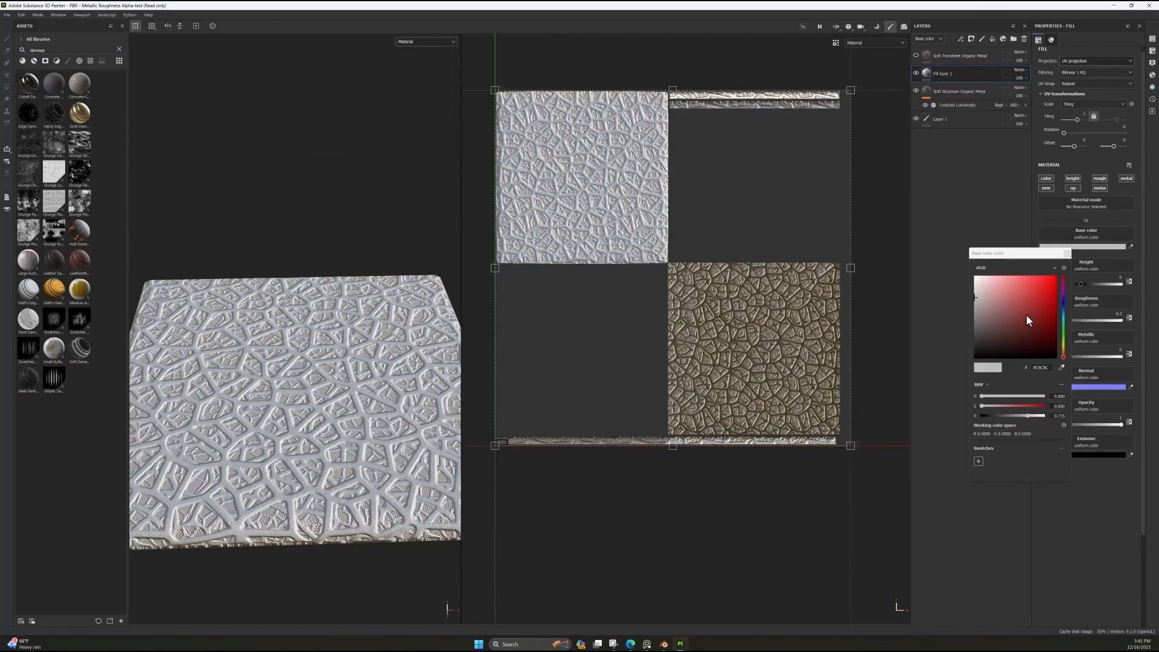
click(1051, 285)
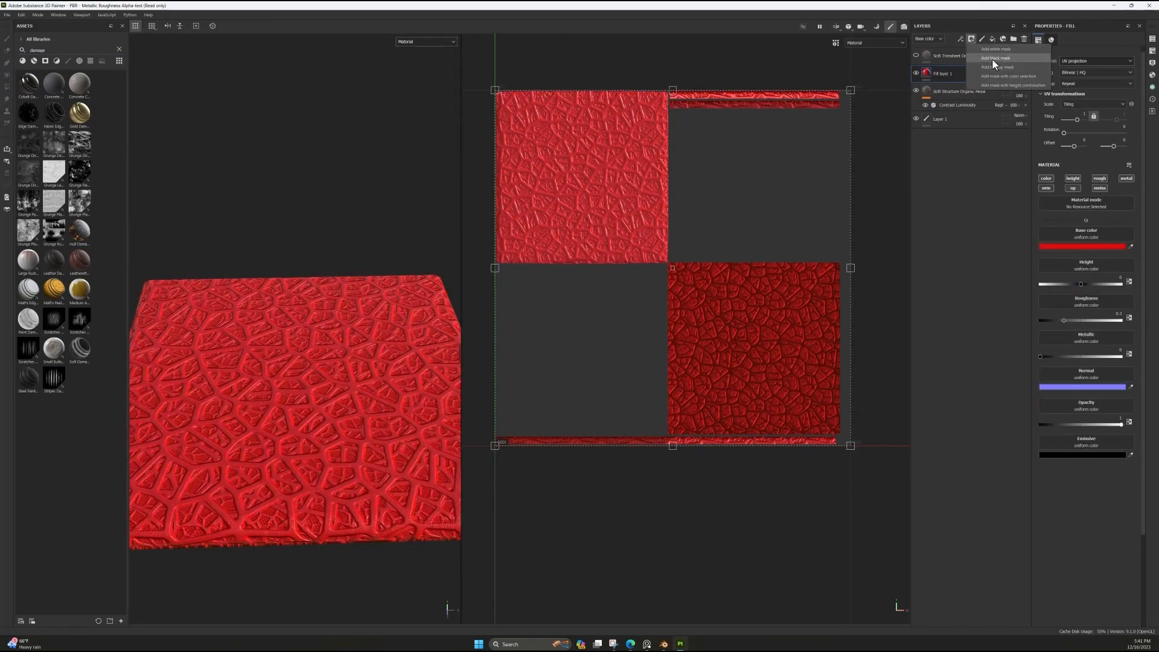
click(997, 59)
- Apply the streaky Grunge Dirt texture to the red fill layer's mask
mouse_move(79, 146)
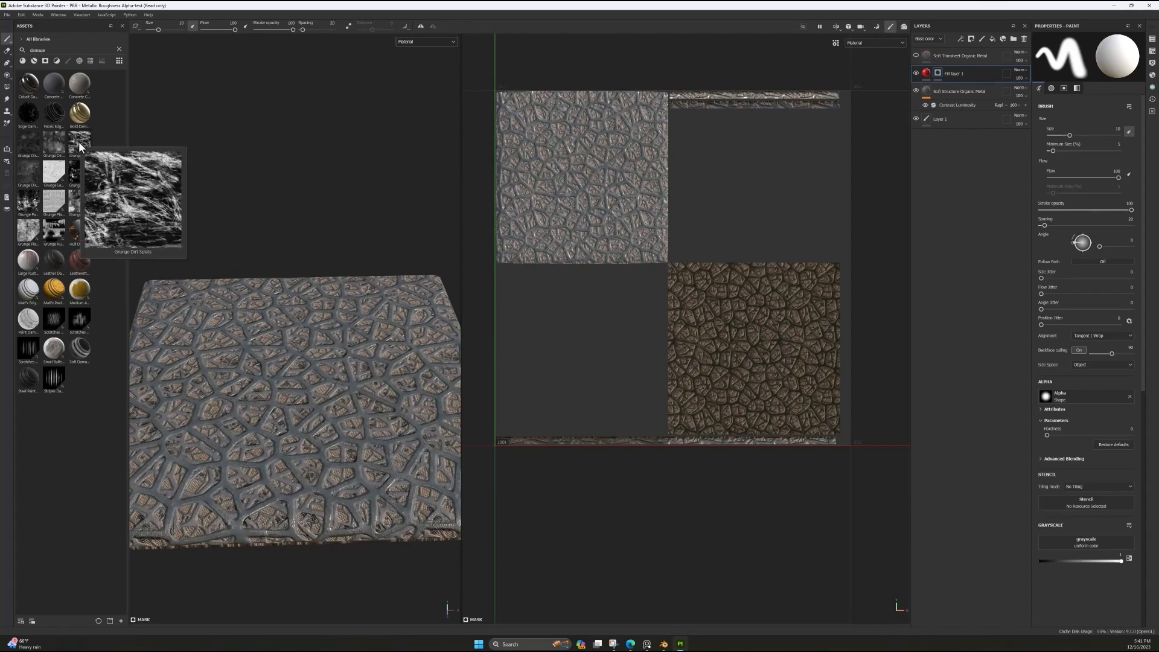
drag(79, 147, 937, 73)
alt+drag(423, 211, 329, 386)
- Limit the masked fill layer to the height channel, set its height to about 0.87, and inspect the relief
click(924, 72)
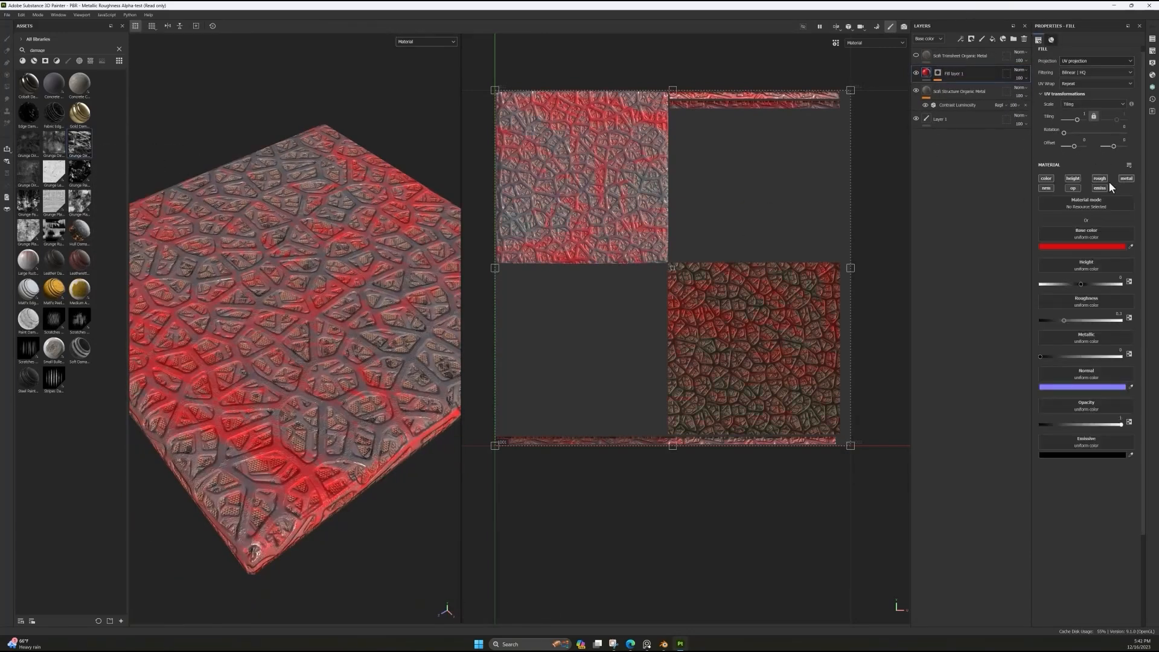
alt+click(1078, 178)
drag(1083, 252, 1093, 252)
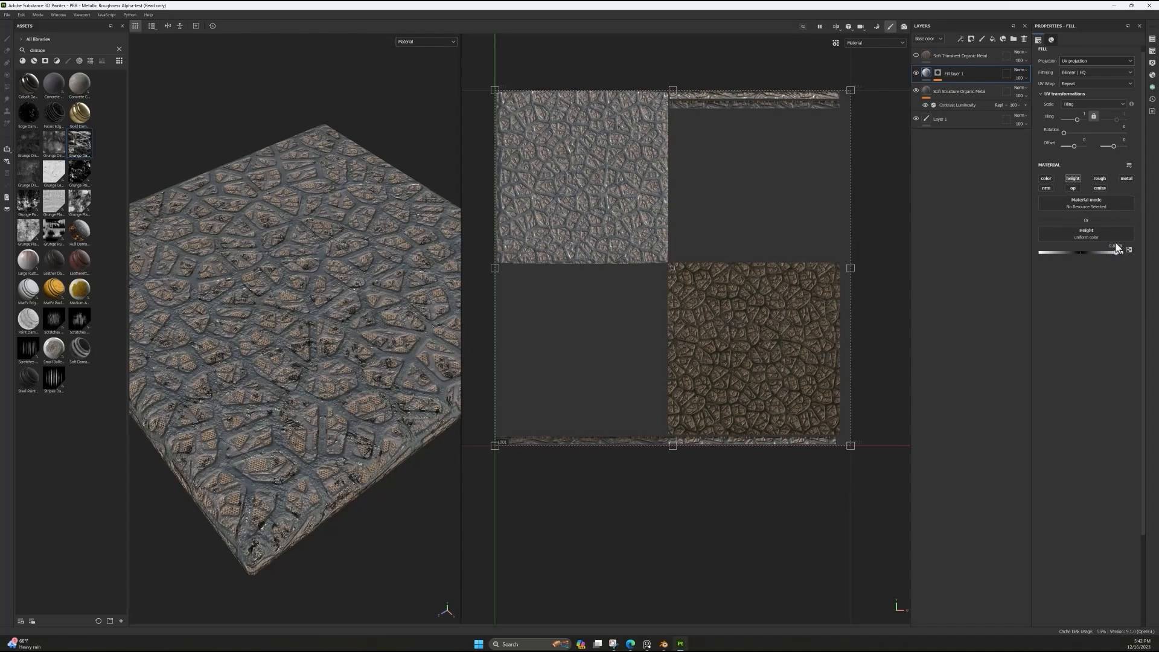
alt+drag(314, 458, 372, 335)
scroll(392, 360, up, 5)
scroll(392, 361, down, 4)
scroll(372, 334, up, 1)
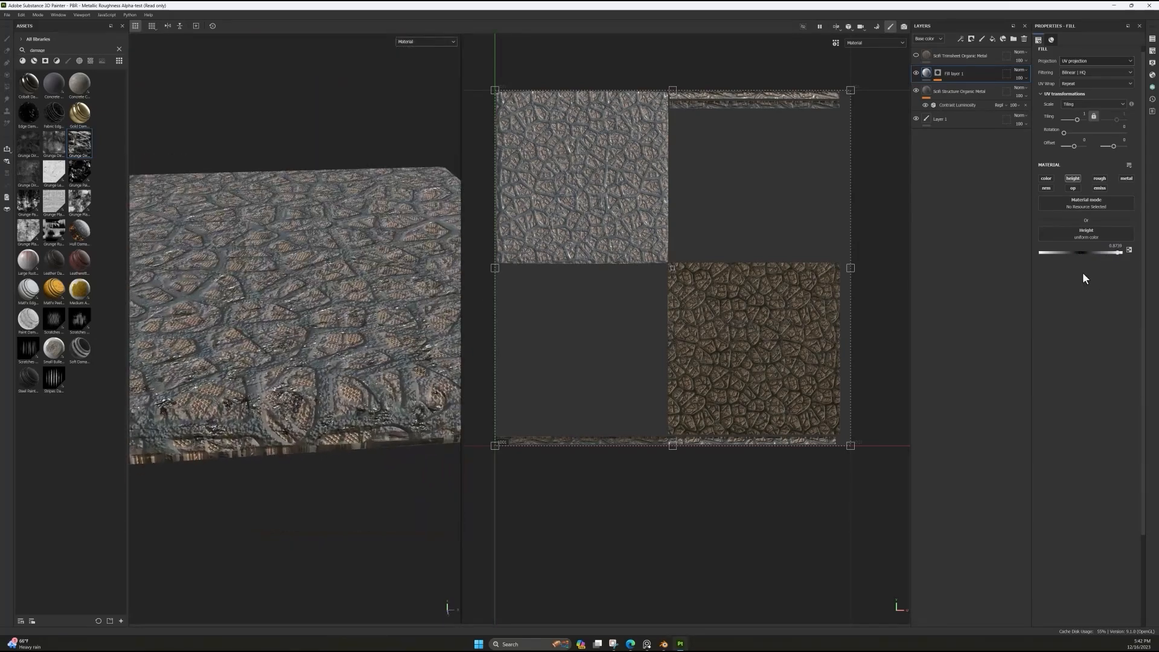
- Reduce the masked fill layer's height to about 0.6 and check the grunge relief on the base
click(1083, 252)
drag(1107, 250, 1104, 252)
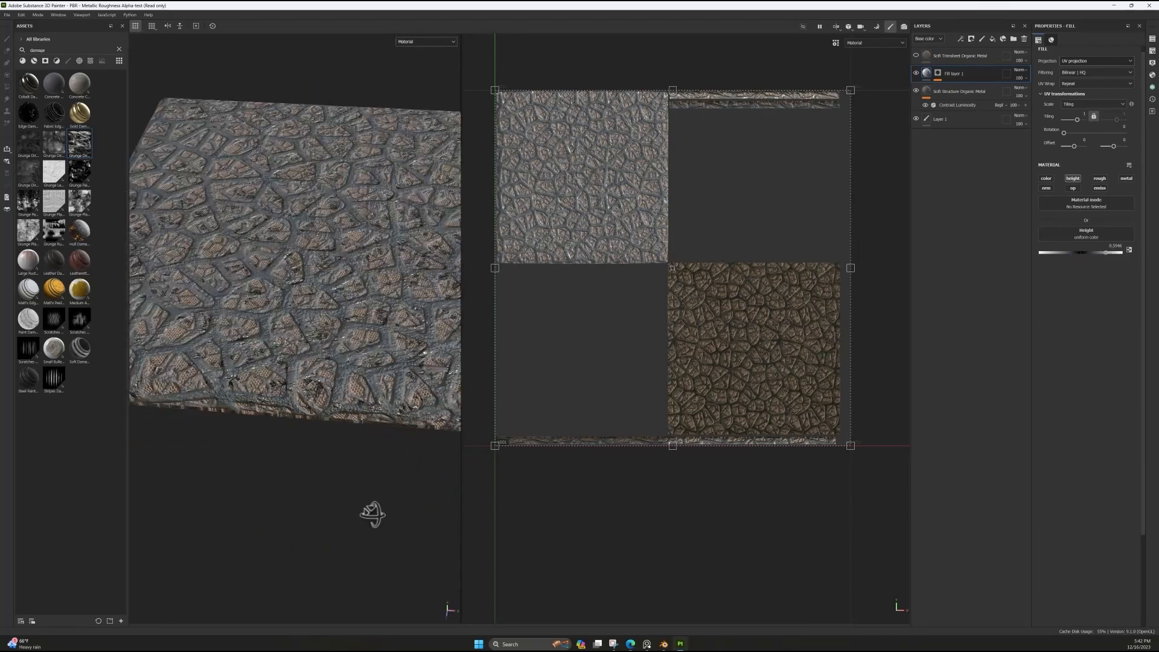
alt+drag(375, 512, 300, 408)
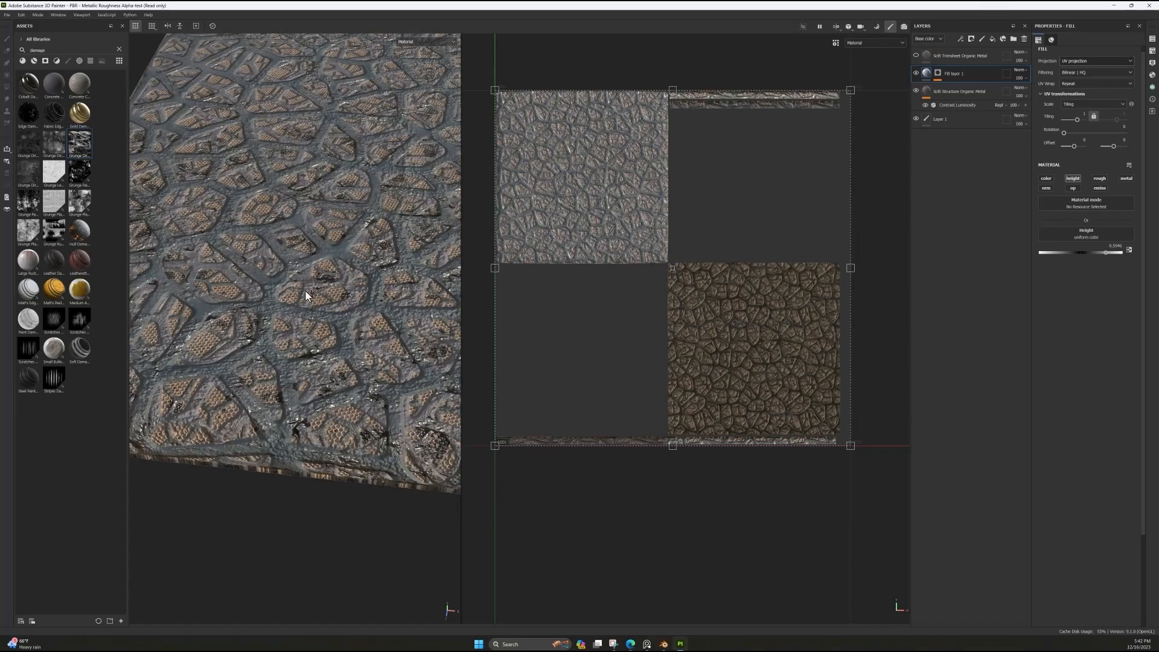
- Raise the masked grunge fill layer's height to about 0.73 and check the relief across the whole base plate
alt+drag(306, 290, 353, 296)
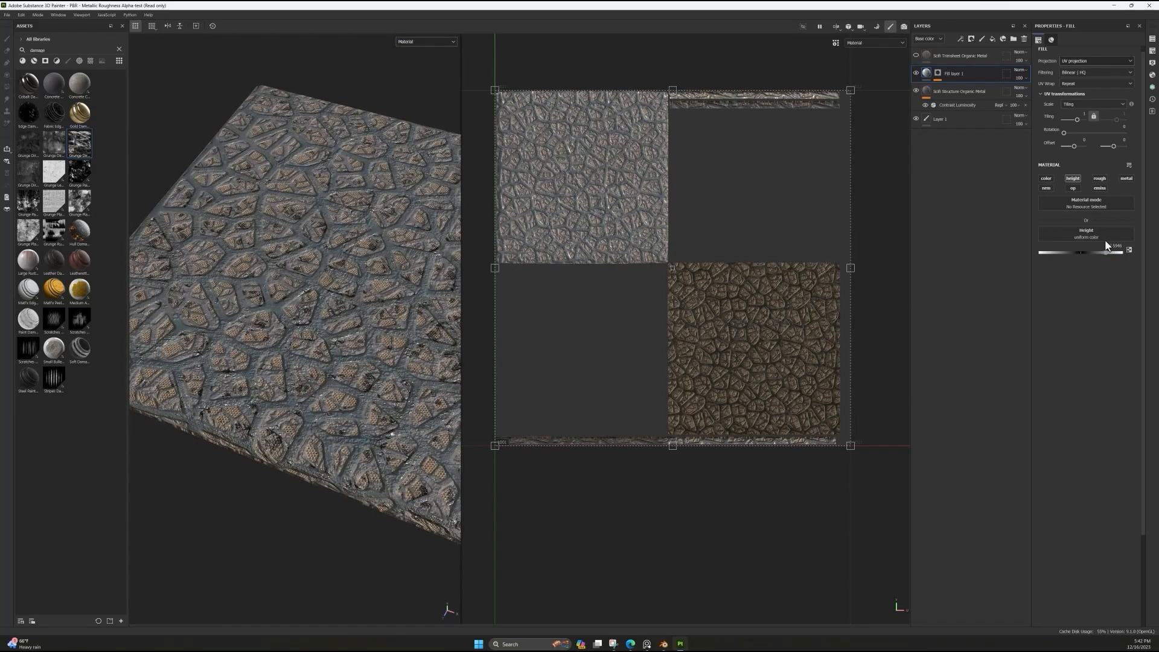
drag(1106, 239, 1109, 241)
alt+drag(378, 524, 253, 139)
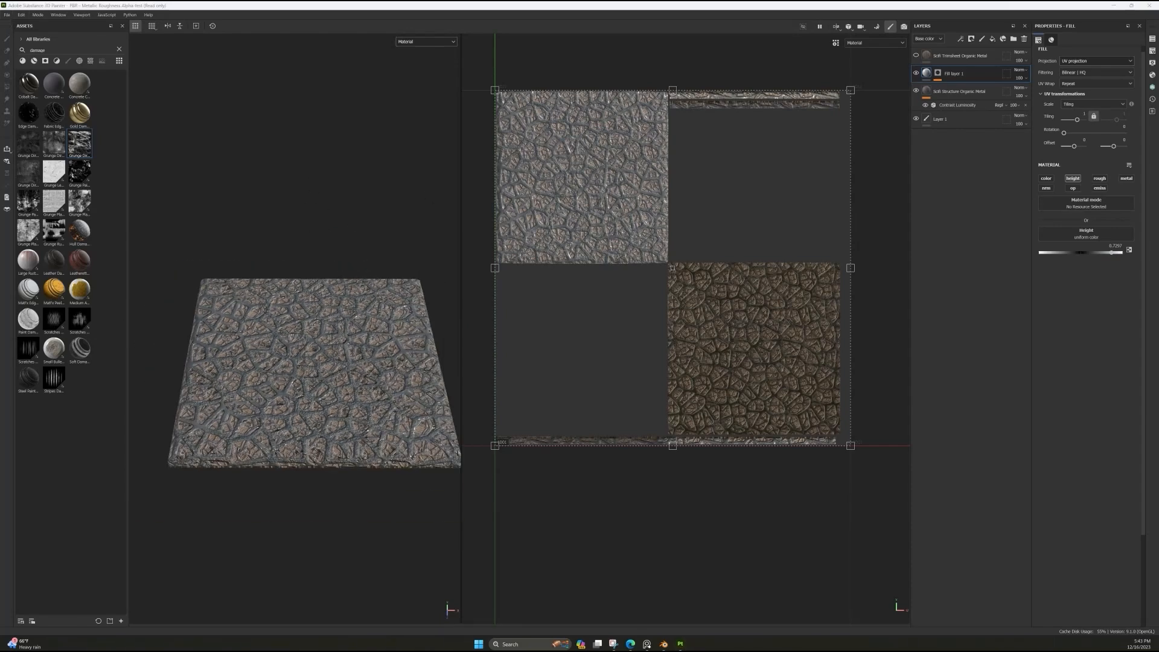
- Open the texture export settings and set the output directory to the Guyver_base\mats project folder
click(7, 14)
click(39, 133)
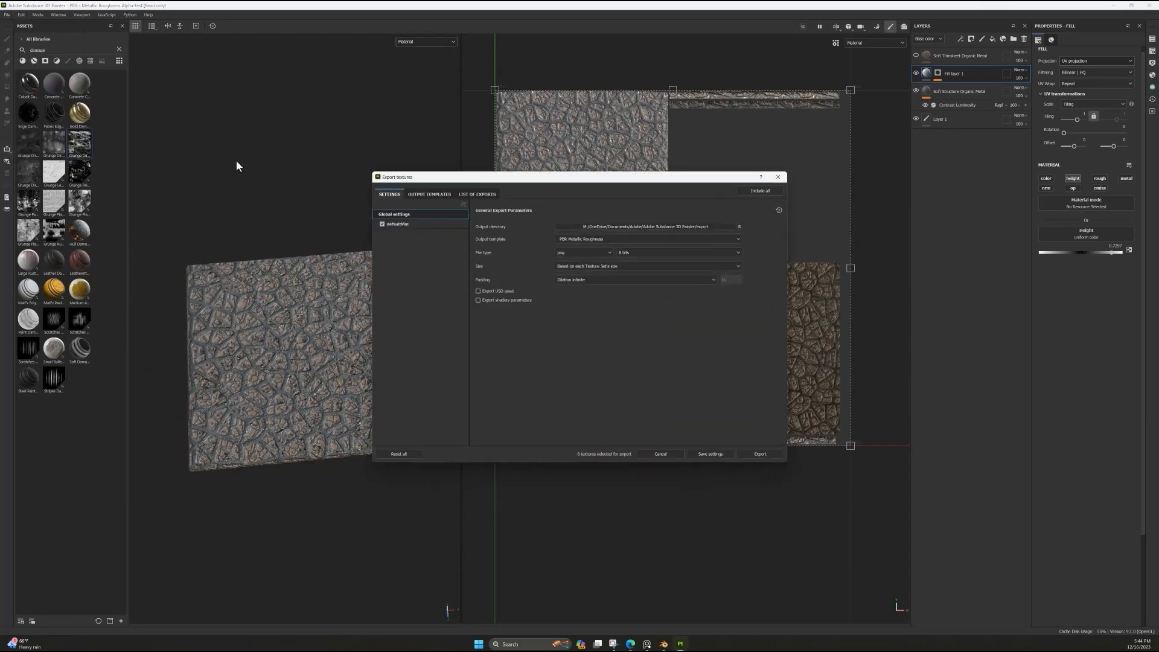
click(623, 236)
click(589, 204)
text(M:\OneDrive\1. mL Creative Projects\2023\Guyver_pose\Guyver_base\mats)
click(1083, 620)
- Review the output templates and the list of exports, and export the base_top texture maps as PNG files
click(429, 194)
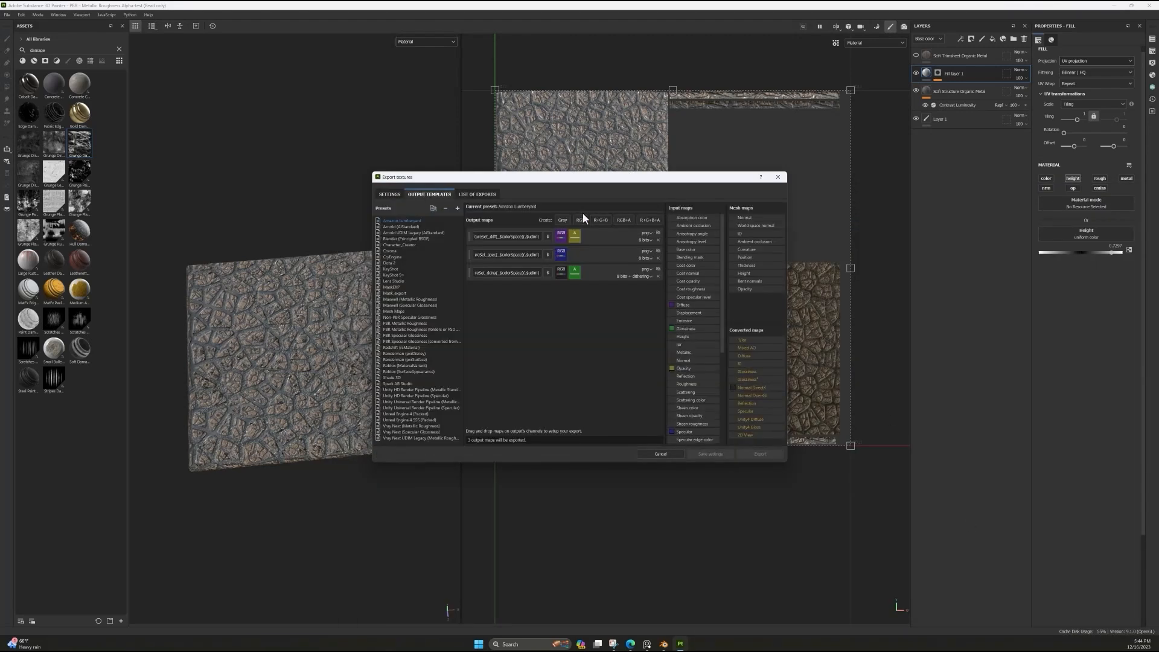
click(561, 220)
drag(563, 292, 567, 296)
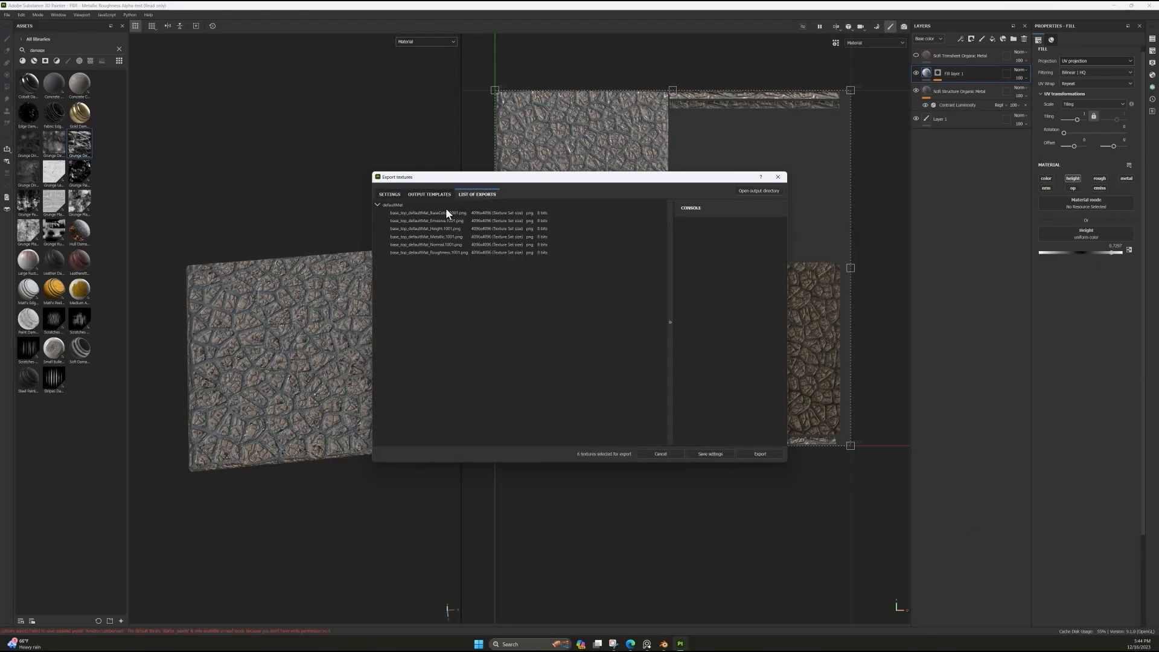
click(759, 453)
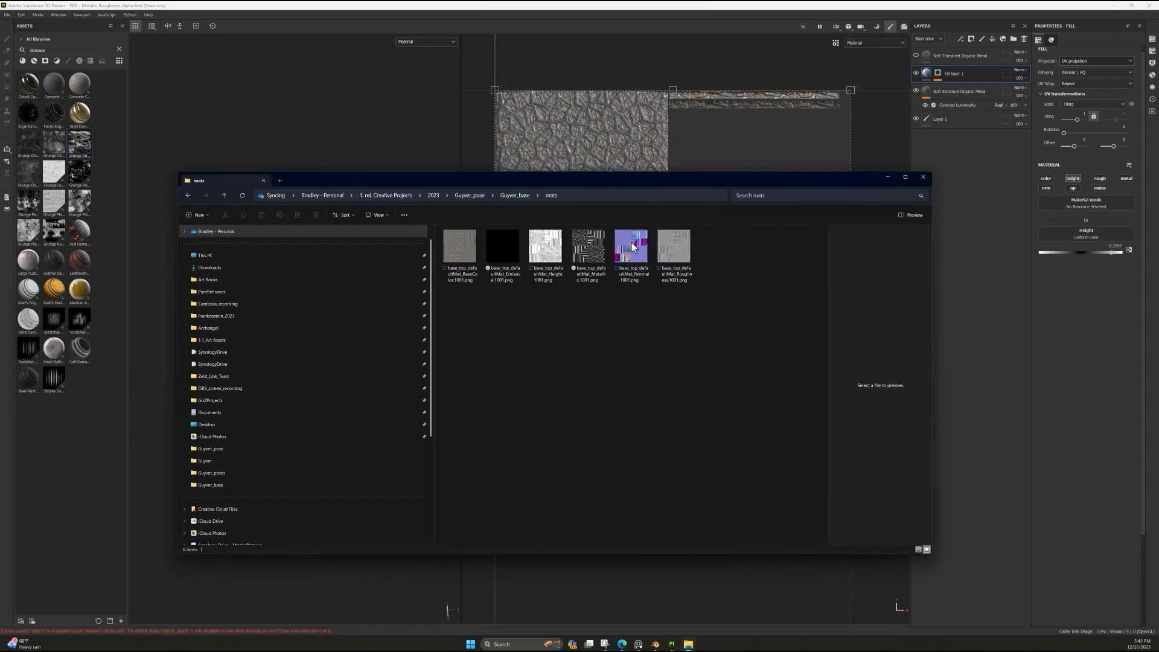
- Inspect the exported base_top normal and height maps in the Photos image viewer
right_click(635, 247)
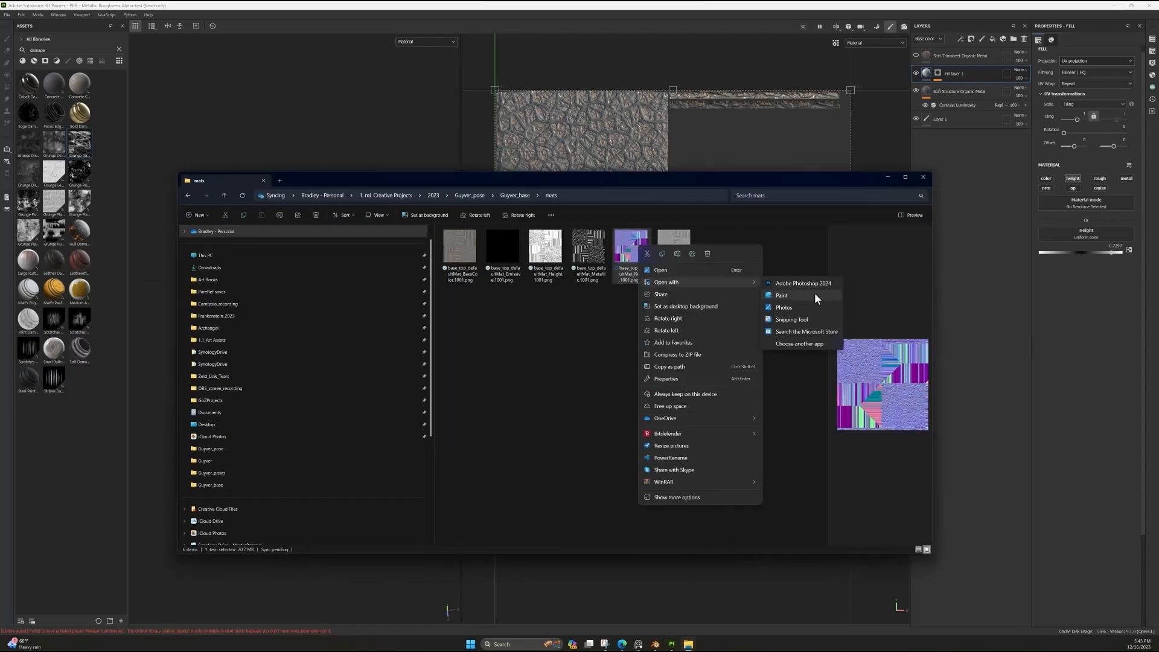
click(789, 307)
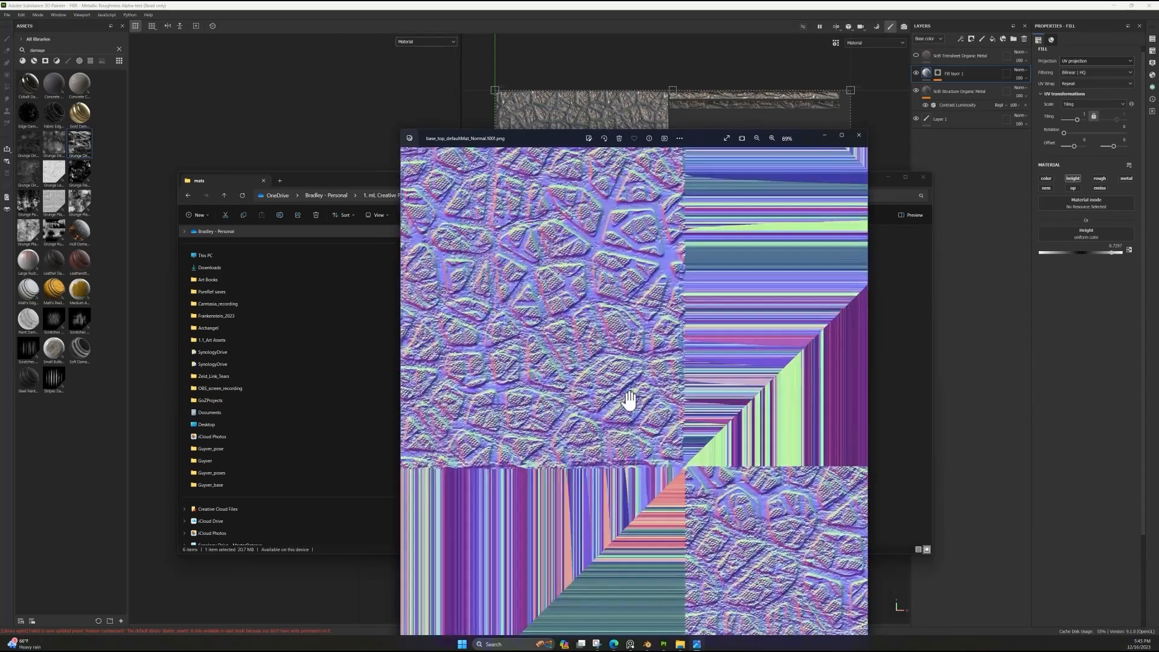
key(Escape)
double_click(546, 254)
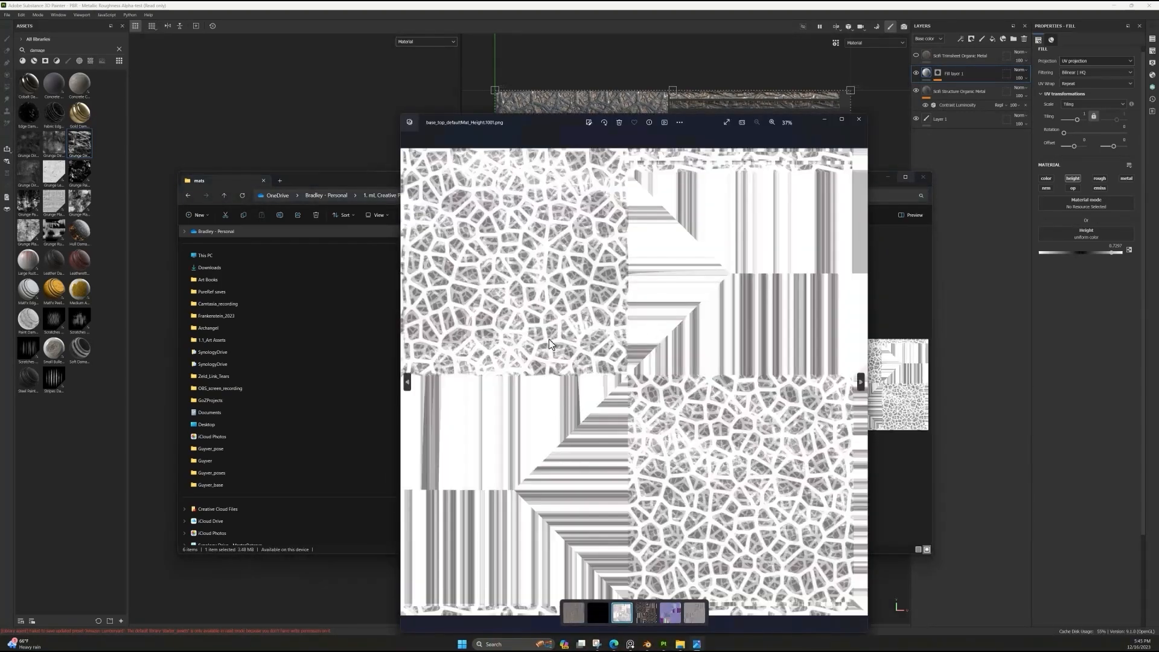
key(Escape)
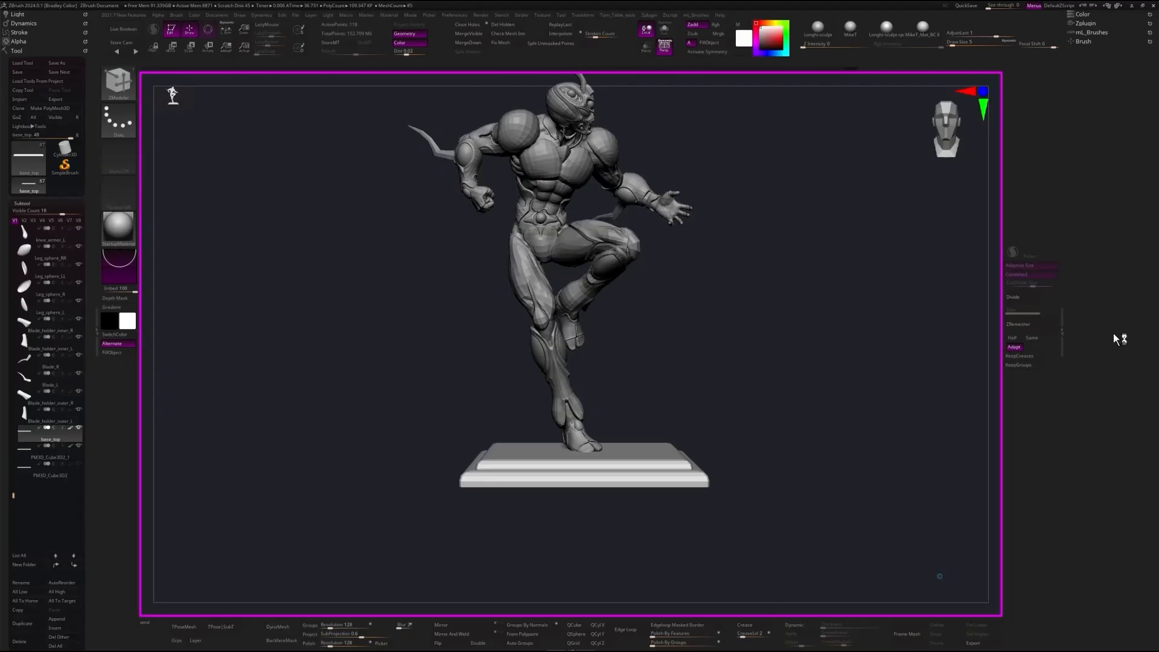
- In ZBrush, isolate the base_top plate and import base_top_defaultMat_Height.1001.png as its displacement map
drag(1116, 336, 797, 347)
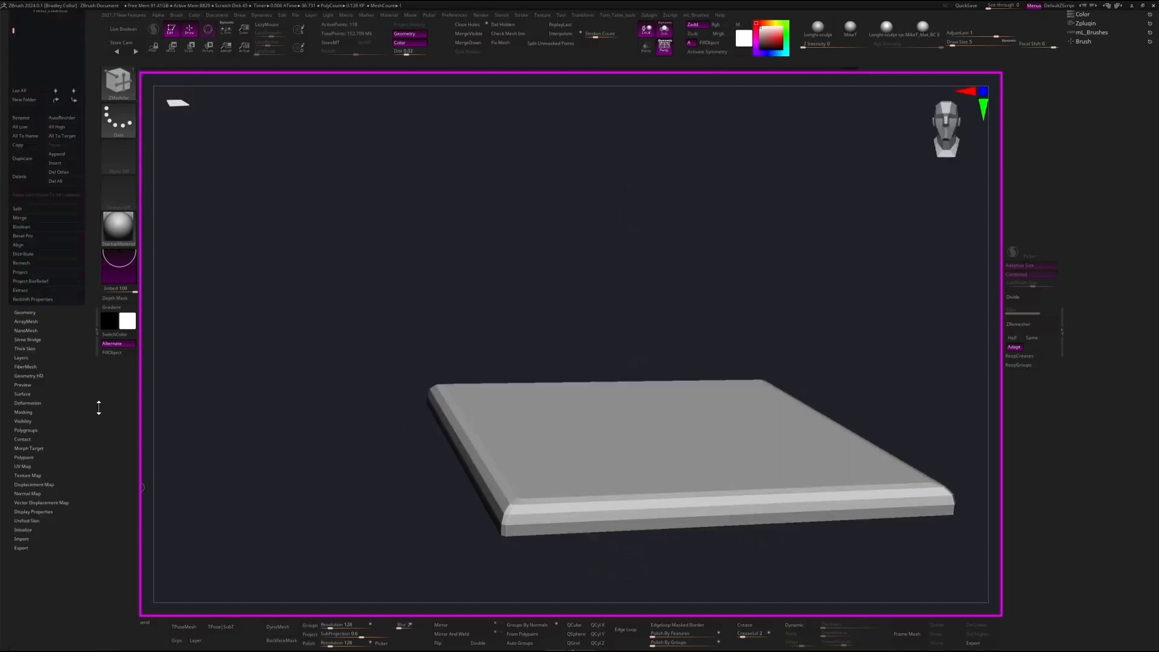
drag(99, 408, 52, 460)
click(40, 508)
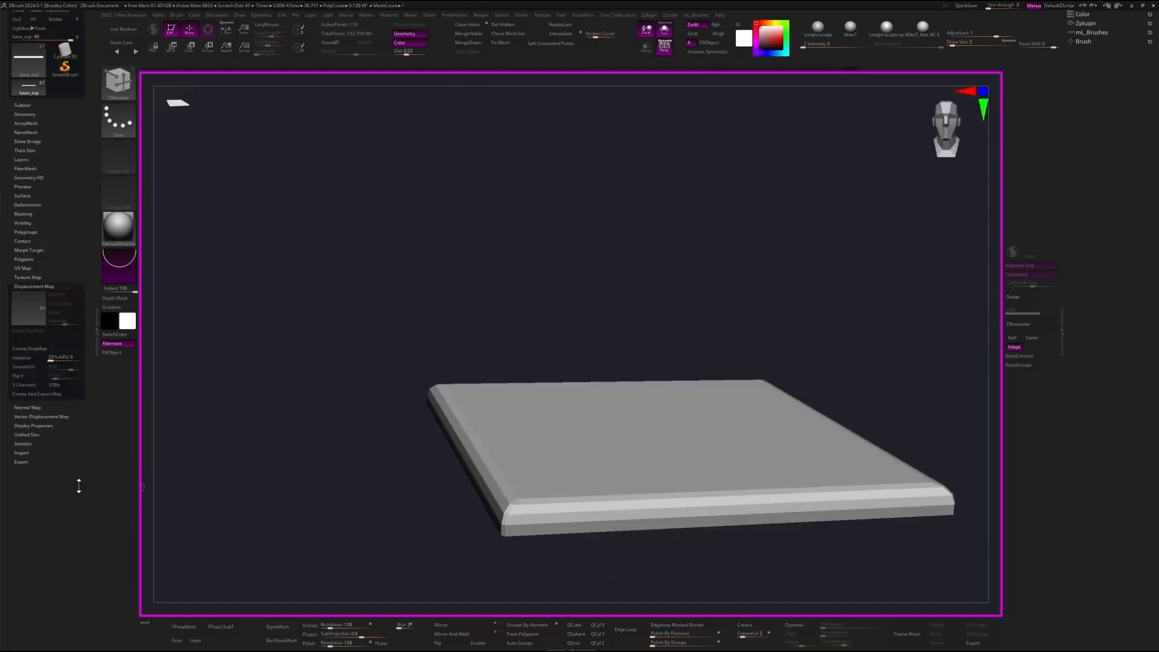
click(38, 311)
click(35, 452)
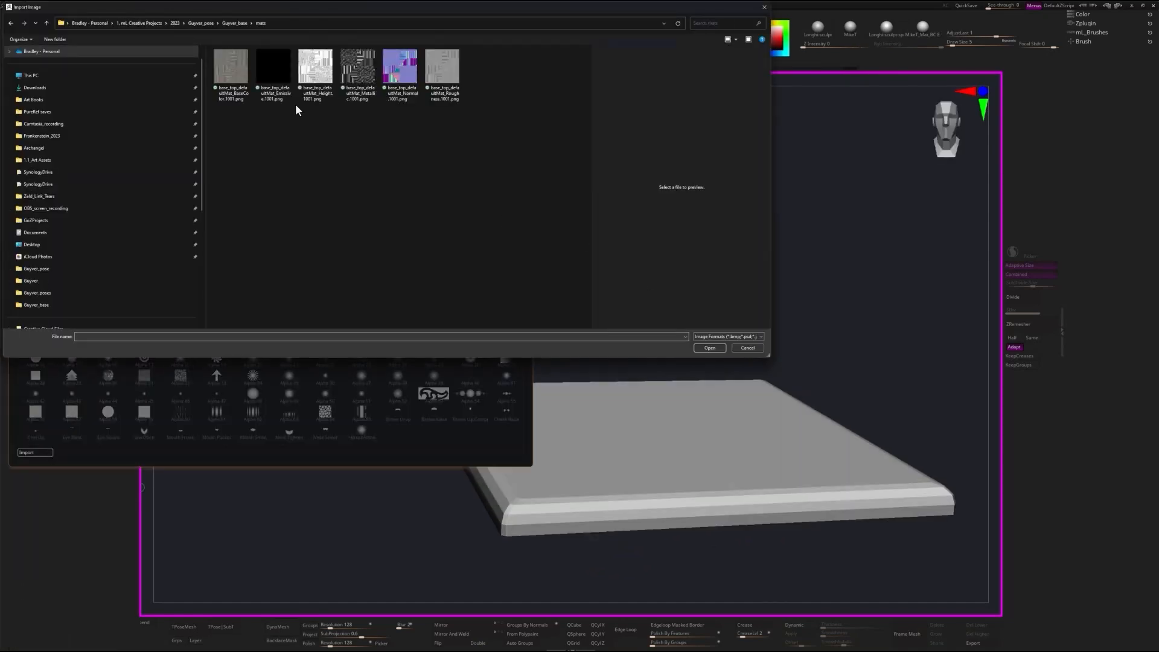
click(315, 70)
click(709, 347)
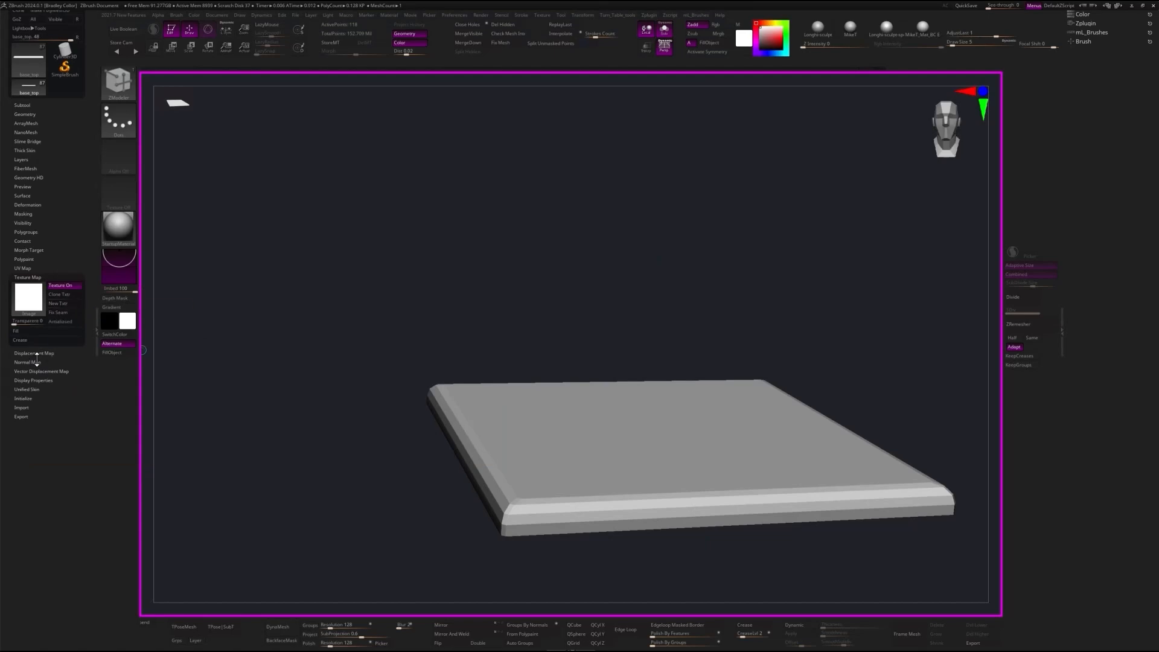
- Set the base_top displacement intensity to about 0.037 and examine how the height map lands on the plate
click(33, 353)
drag(77, 324, 77, 324)
drag(833, 157, 767, 176)
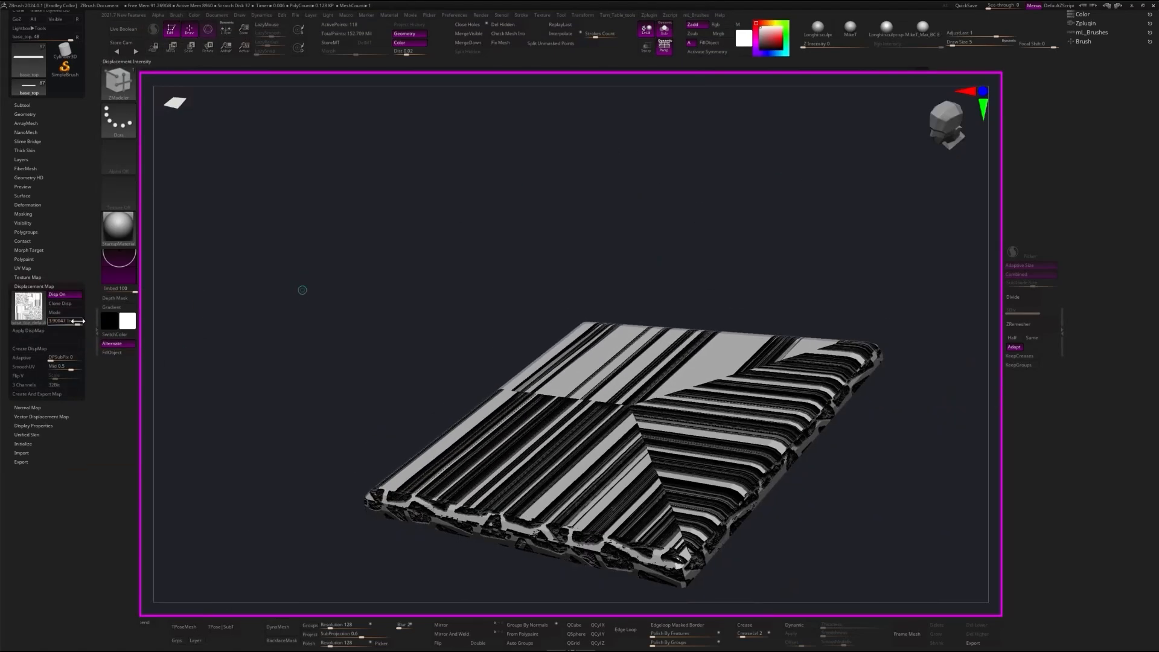
drag(77, 324, 69, 324)
drag(839, 459, 863, 188)
drag(767, 544, 679, 406)
drag(622, 553, 599, 561)
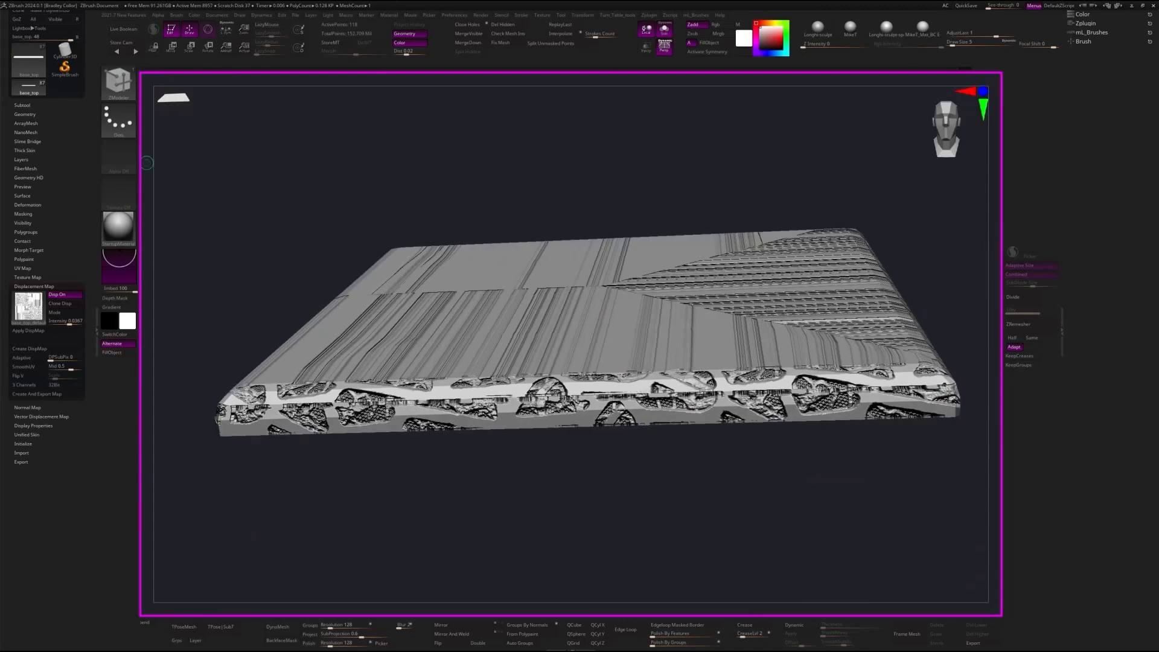
- Open the exported height map in Photoshop and duplicate its background as a layer named flip
key(alt+Tab)
right_click(543, 248)
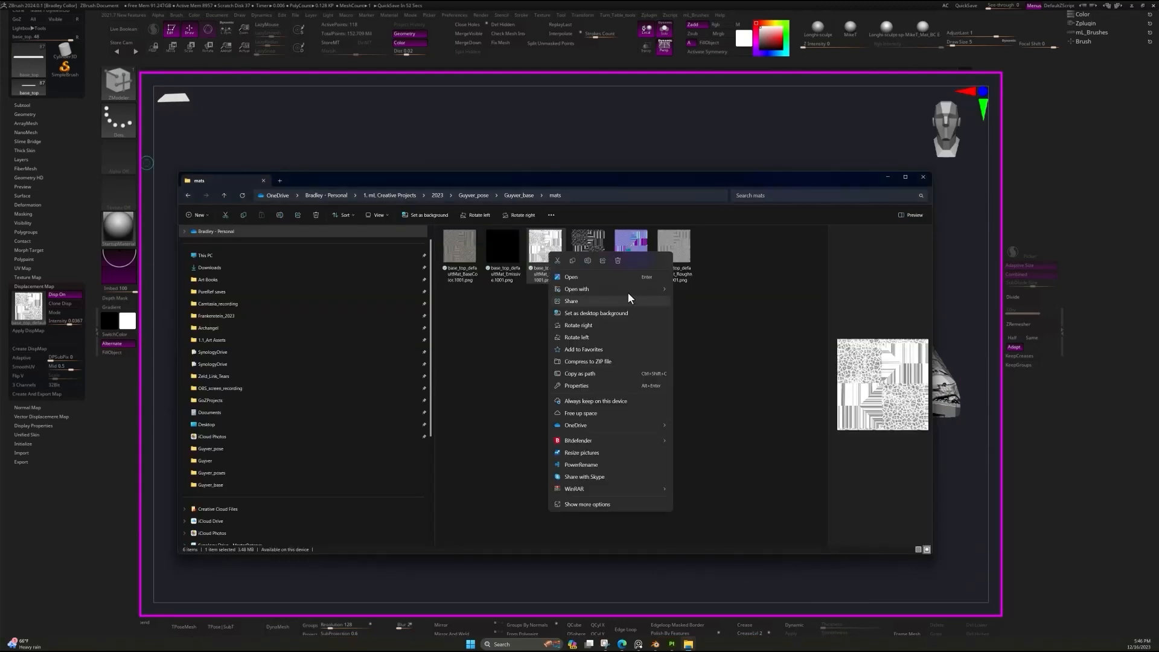
click(727, 292)
right_click(1101, 492)
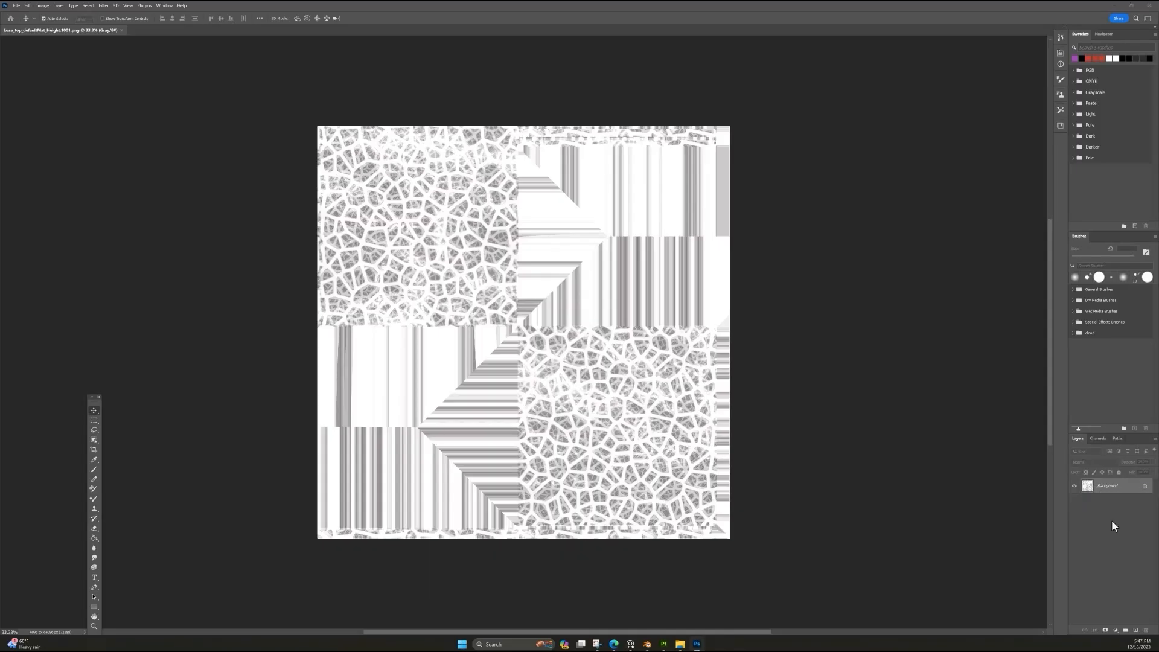
text(flip)
key(Return)
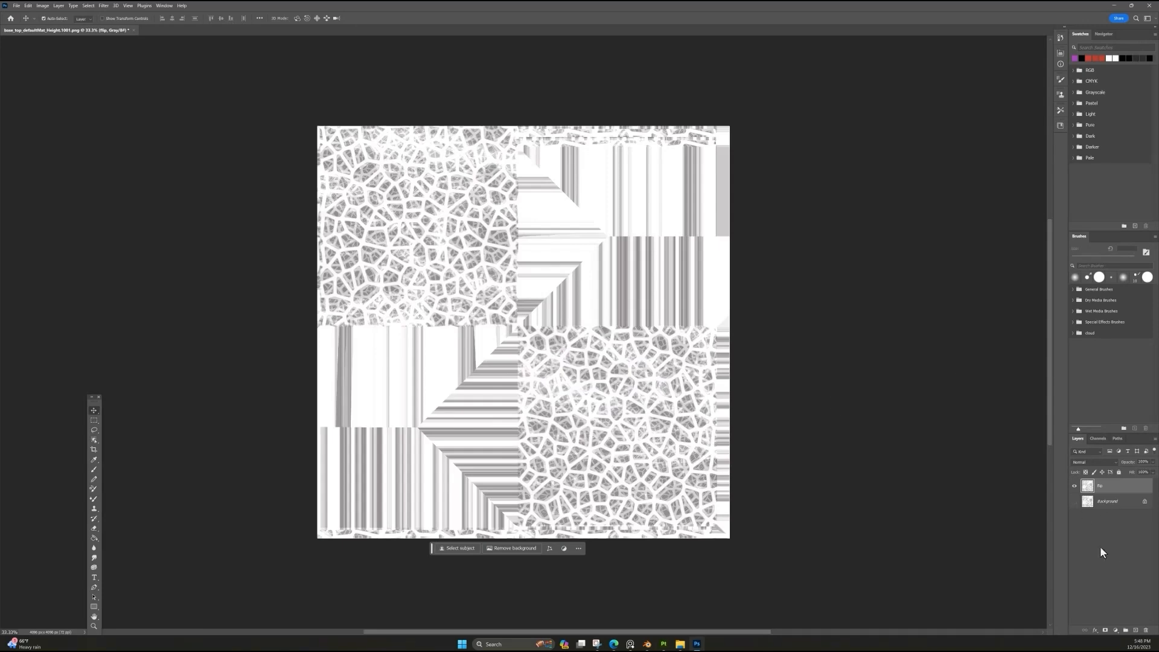
- Flip the duplicated height map layer with Free Transform
key(ctrl+t)
click(505, 558)
key(Return)
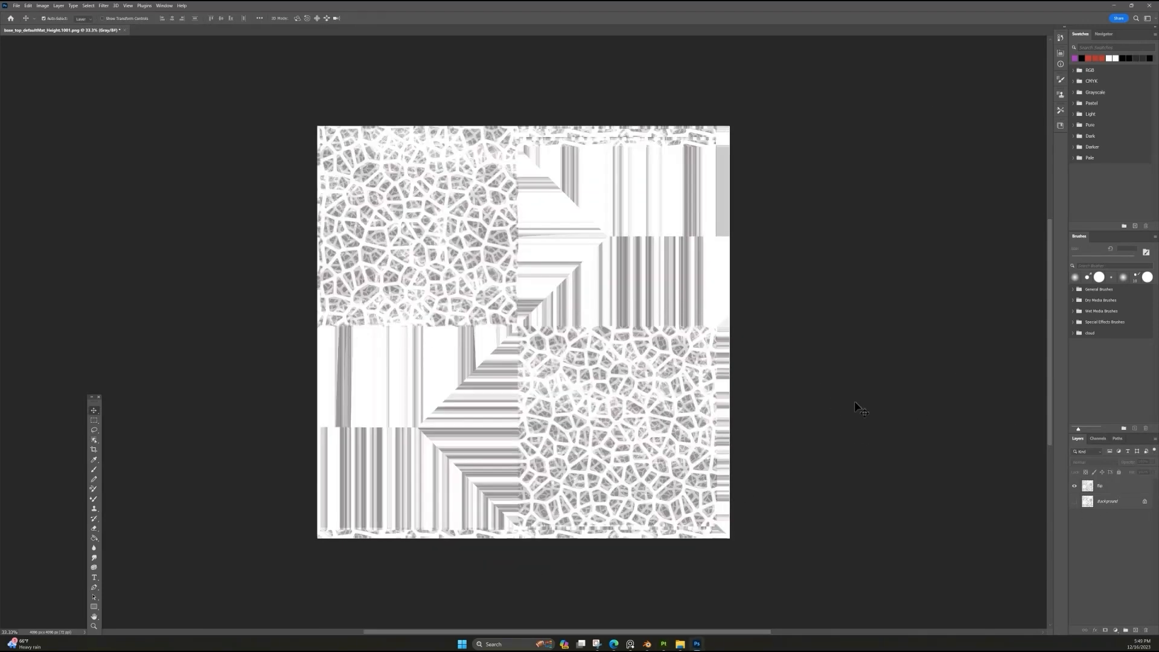
click(1111, 486)
key(ctrl+t)
click(504, 556)
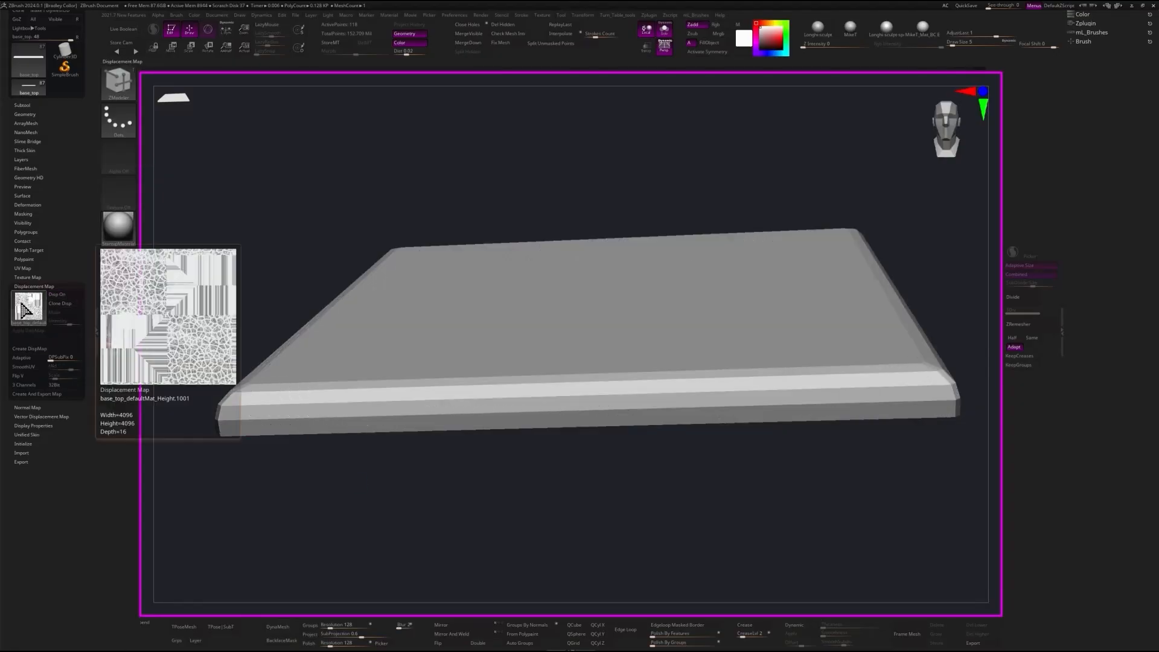
- In ZBrush, replace the base_top displacement map by importing the flipped height map
click(26, 305)
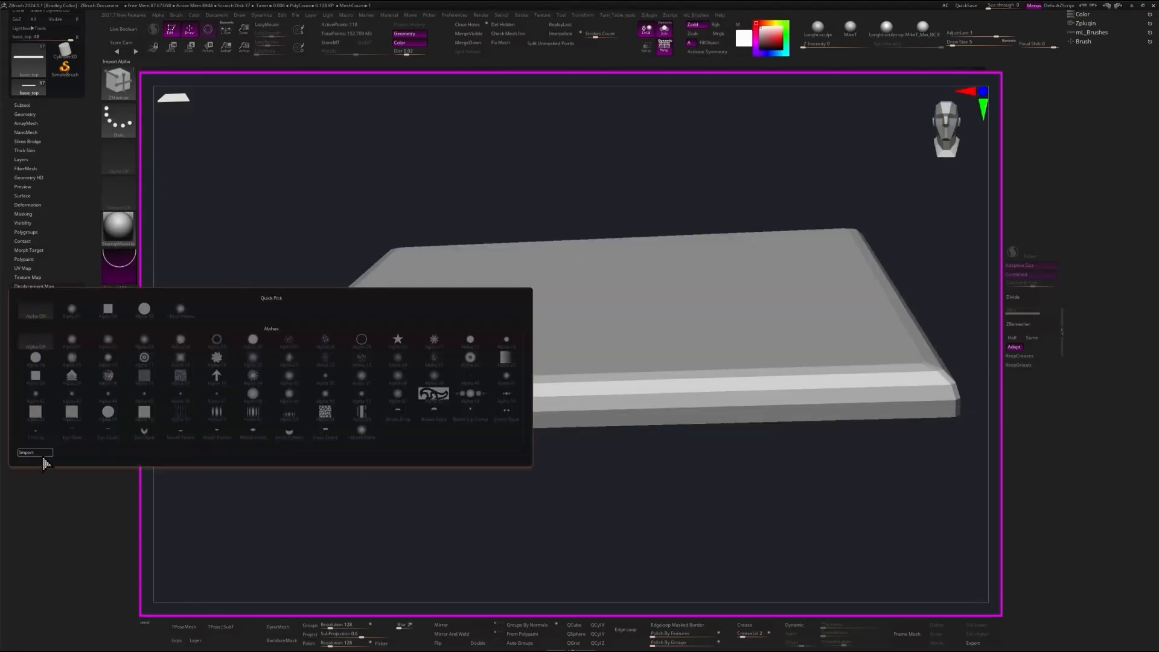
click(43, 456)
click(485, 73)
click(711, 346)
drag(697, 545, 311, 454)
- Preview the plate's relief at a different displacement intensity and turn the displacement display off
drag(73, 320, 78, 322)
drag(887, 513, 905, 471)
drag(905, 471, 899, 443)
click(62, 294)
- Try dynamic subdivision on the base_top plate and subdivide its geometry to level 10
click(794, 625)
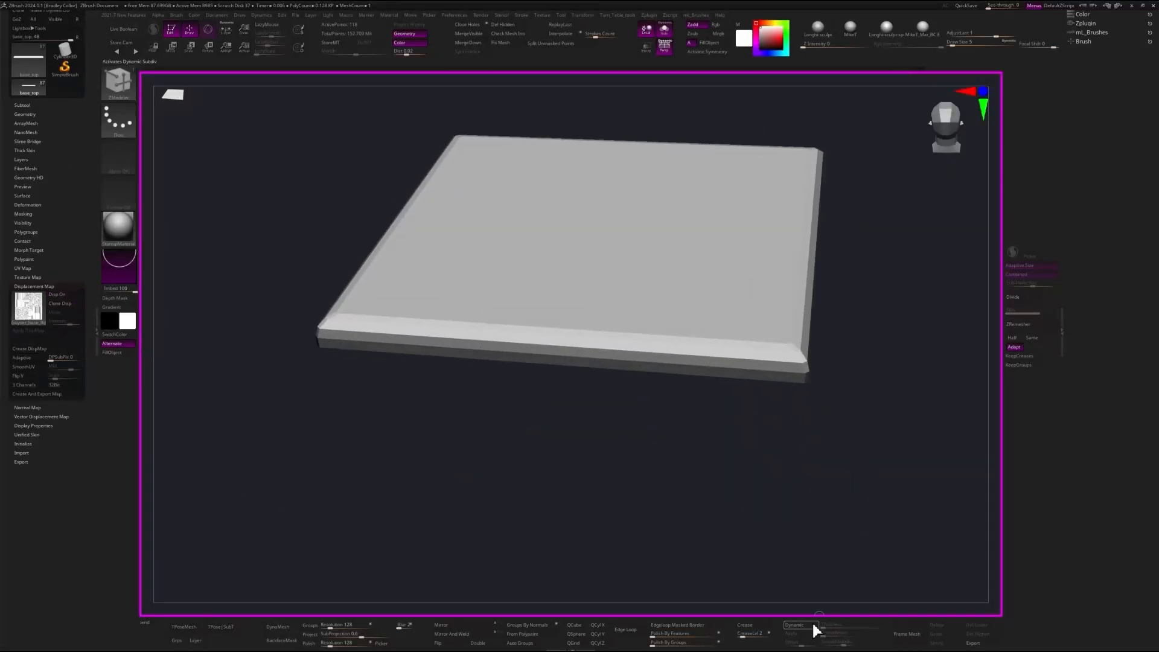
alt+drag(885, 537, 923, 469)
click(791, 634)
drag(912, 422, 883, 493)
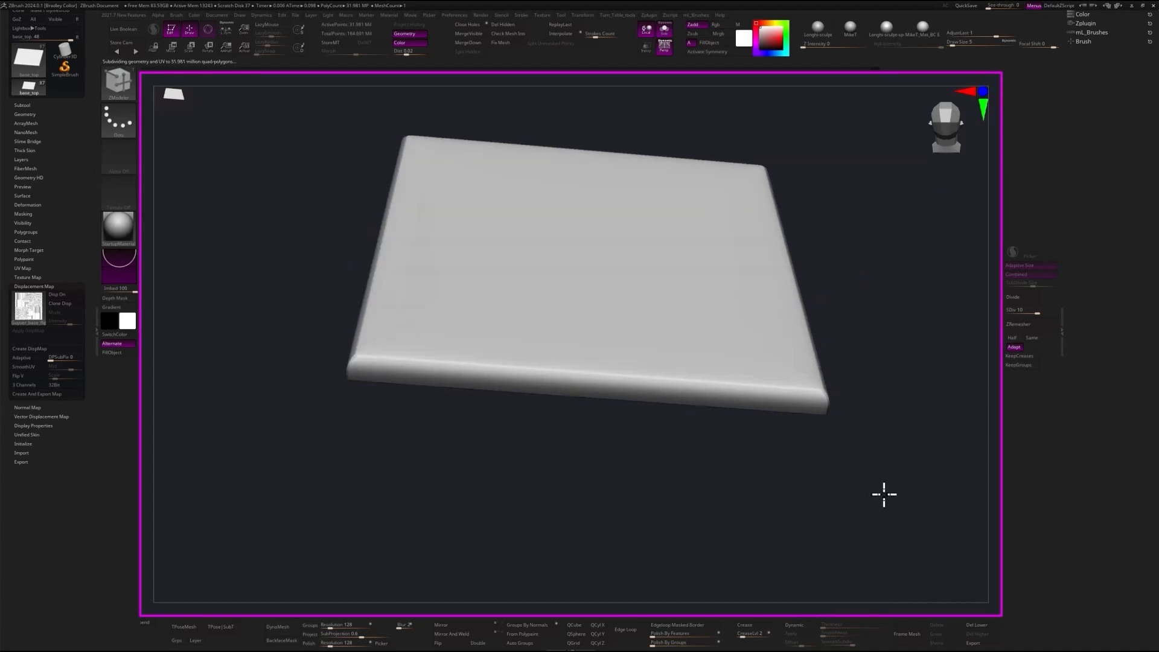
- Turn the displacement display back on for the plate and set its intensity to about 0.037
click(63, 294)
drag(323, 507, 874, 512)
mouse_move(35, 313)
drag(879, 455, 883, 465)
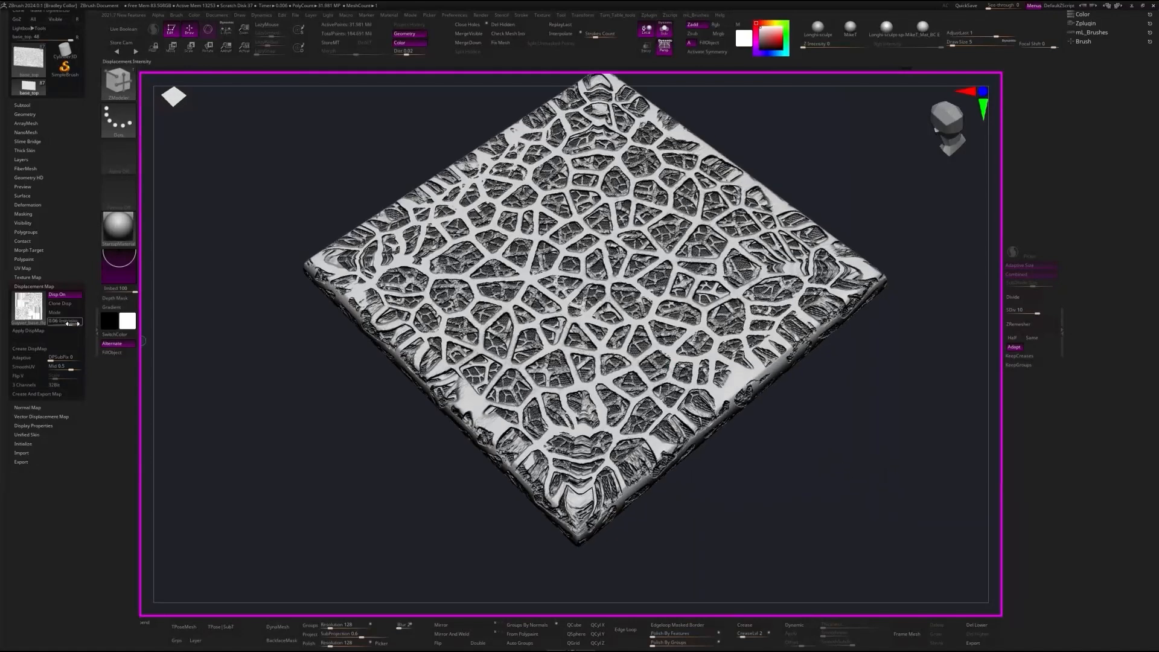
drag(72, 323, 71, 315)
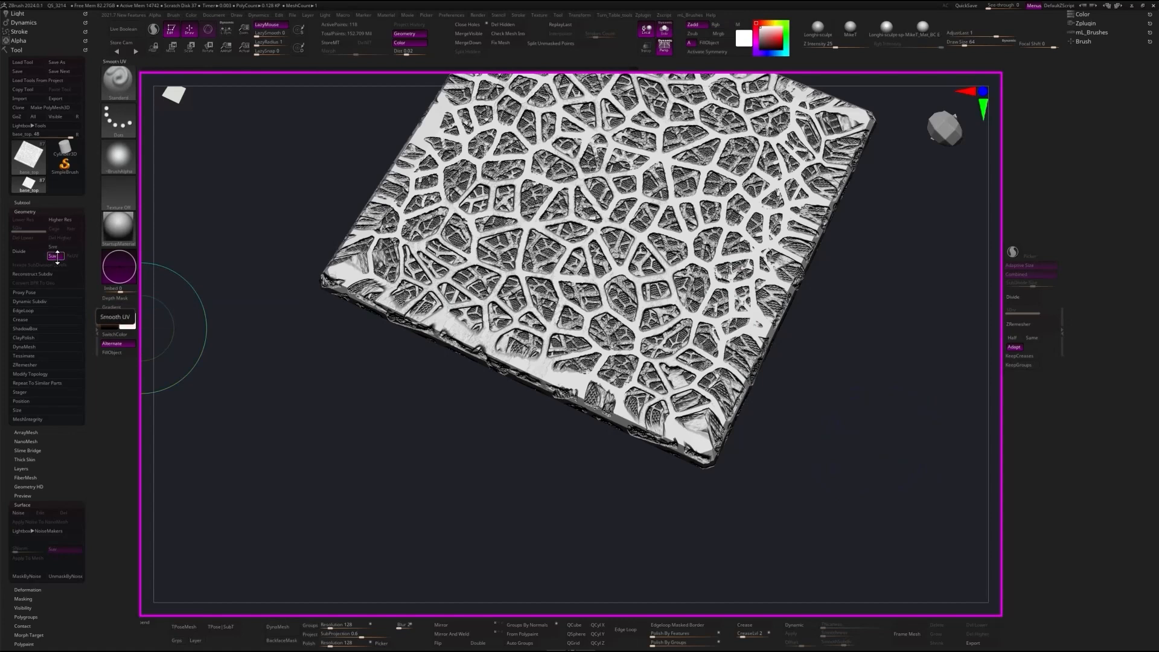
- Turn off geometry smoothing (Smt), keep UV smoothing (Suv) on, test ReUV, and subdivide the base_top plate to level 4
key(ctrl+d)
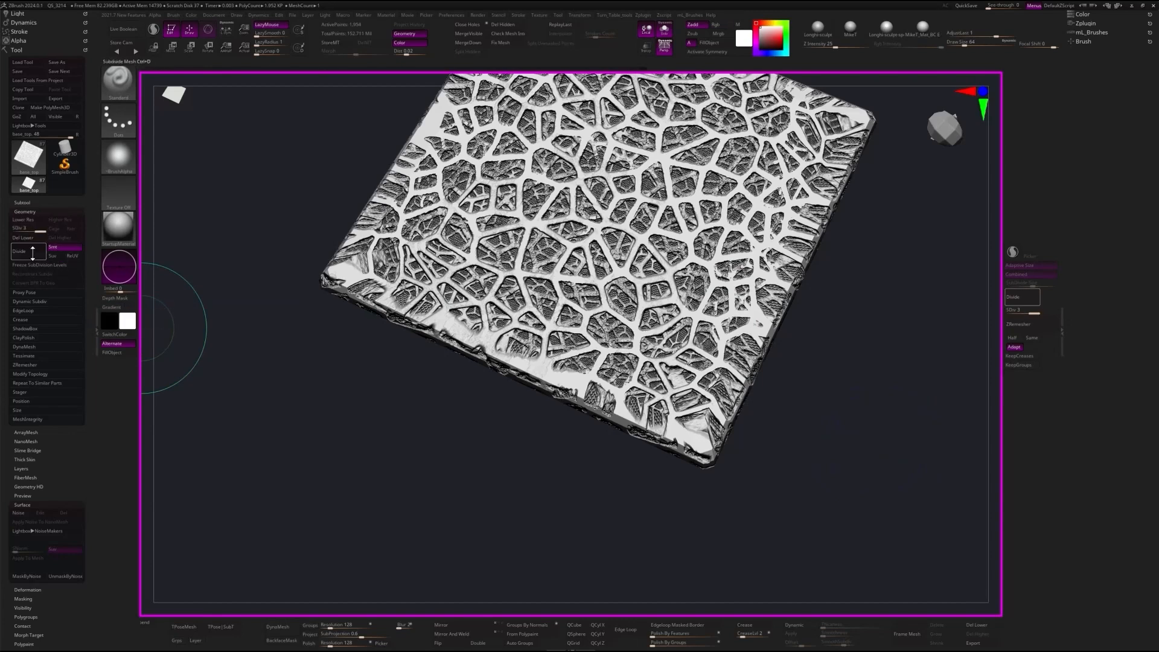
ctrl+right_drag(220, 323, 233, 336)
click(60, 247)
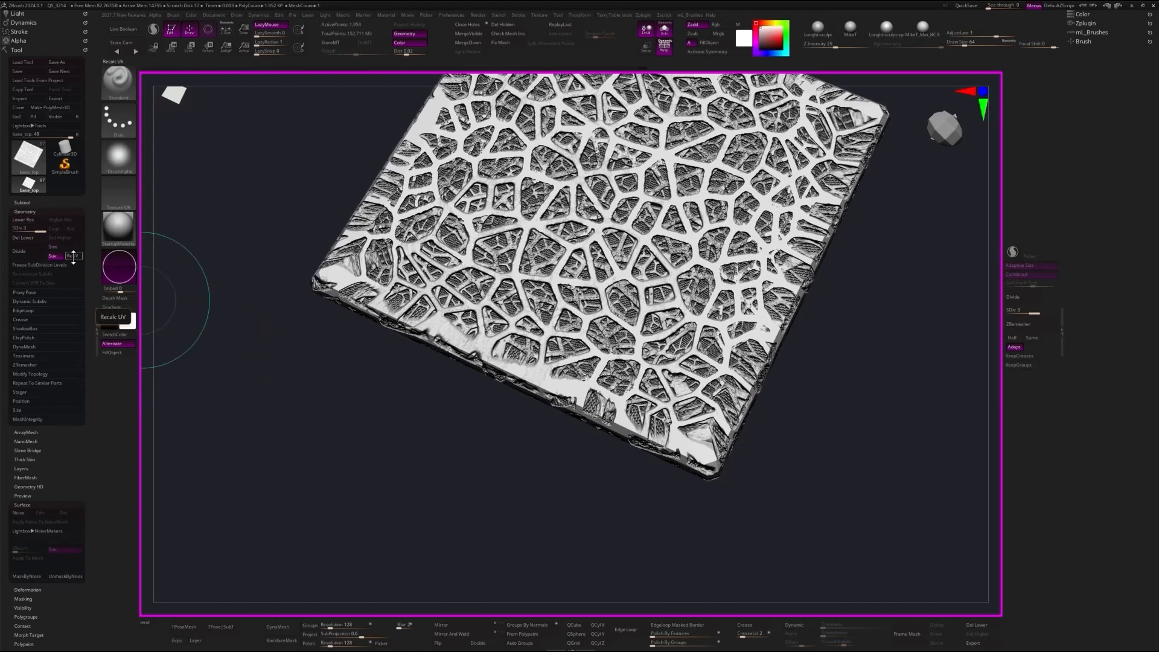
click(73, 258)
right_drag(235, 401, 237, 413)
click(74, 257)
ctrl+right_drag(188, 354, 283, 417)
click(25, 251)
right_drag(797, 463, 151, 298)
- Try applying the displacement map to the base_top plate's geometry twice, and undo each attempt
scroll(80, 460, down, 5)
click(65, 442)
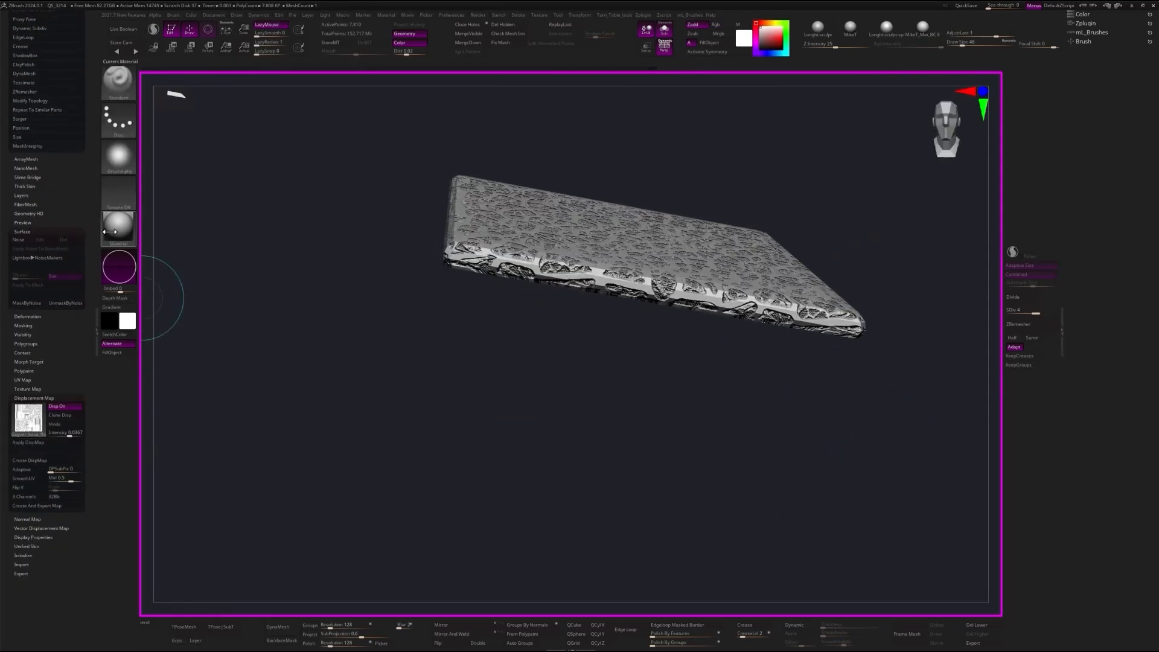
scroll(48, 237, up, 5)
scroll(89, 474, down, 4)
click(71, 523)
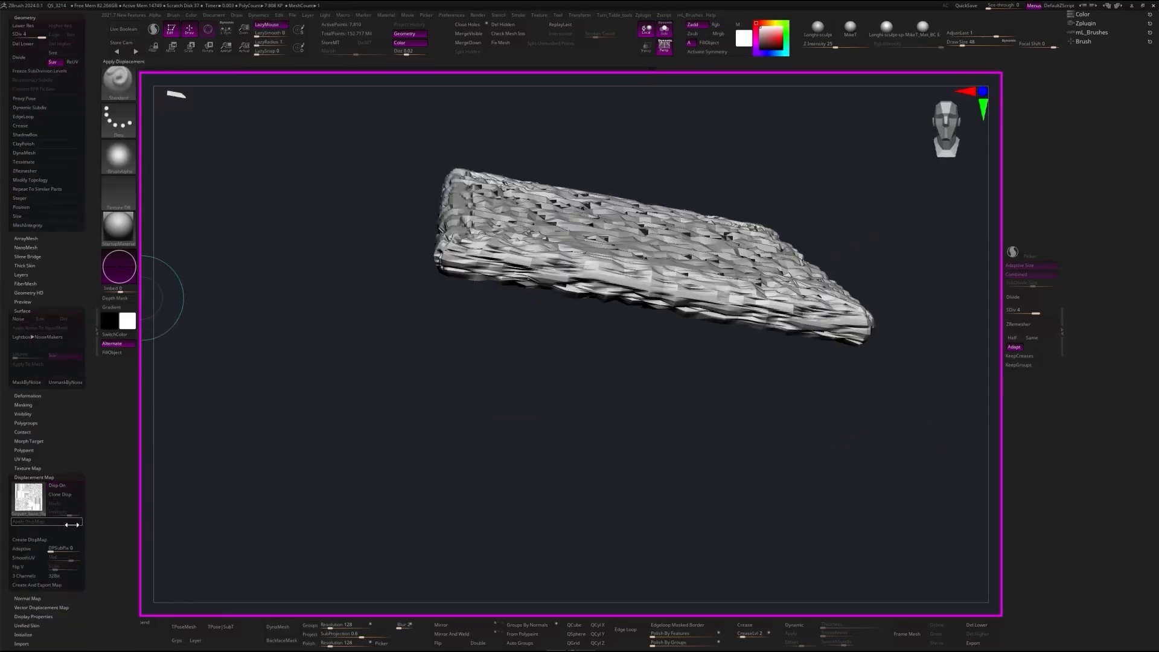
key(ctrl+z)
drag(368, 452, 357, 498)
scroll(83, 286, up, 2)
scroll(73, 423, down, 3)
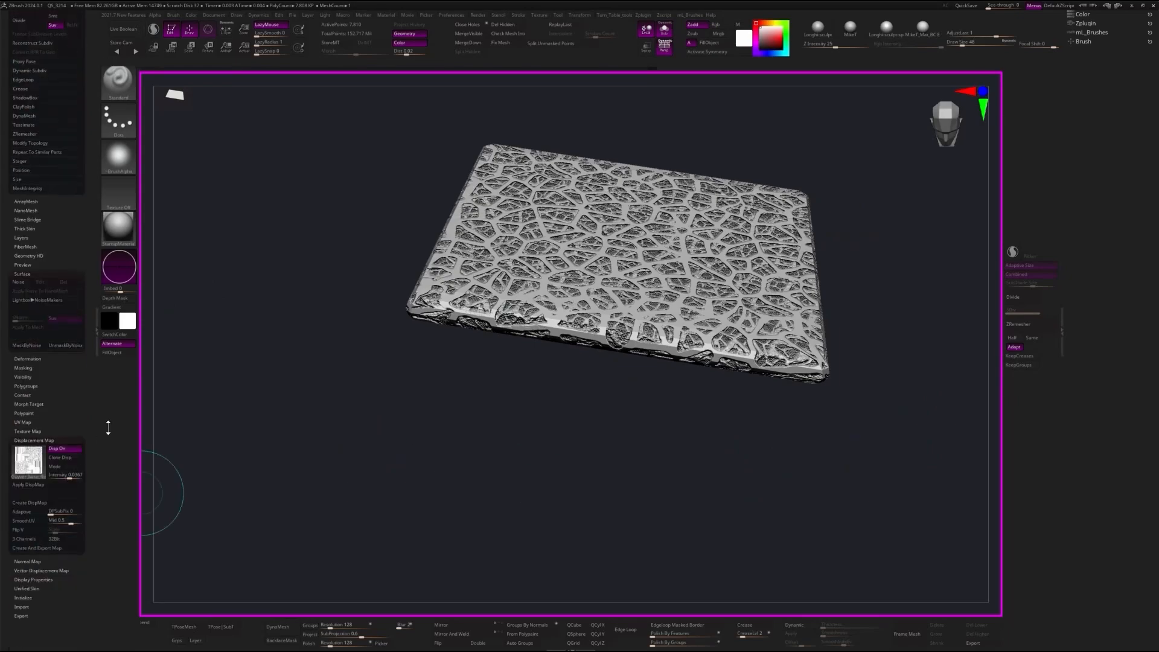
click(28, 484)
key(ctrl+z)
- Subdivide the base_top plate to level 7 with the displacement display on and check the relief
mouse_move(870, 466)
mouse_down()
mouse_move(881, 469)
mouse_move(845, 483)
mouse_up()
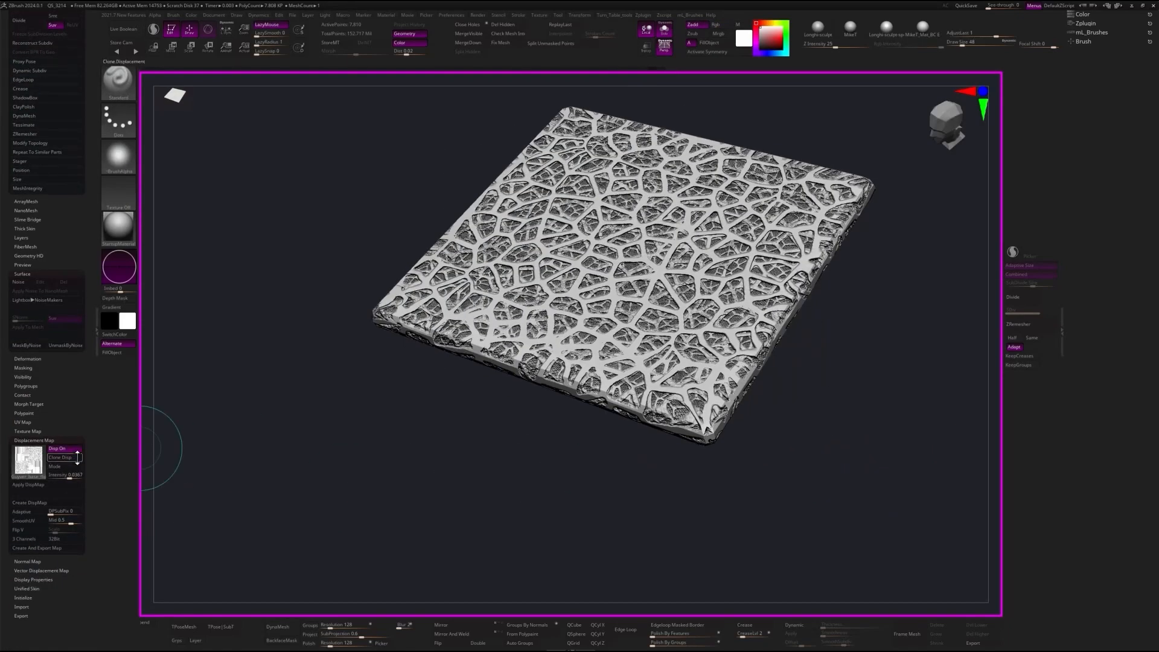
drag(281, 396, 305, 488)
scroll(89, 272, up, 3)
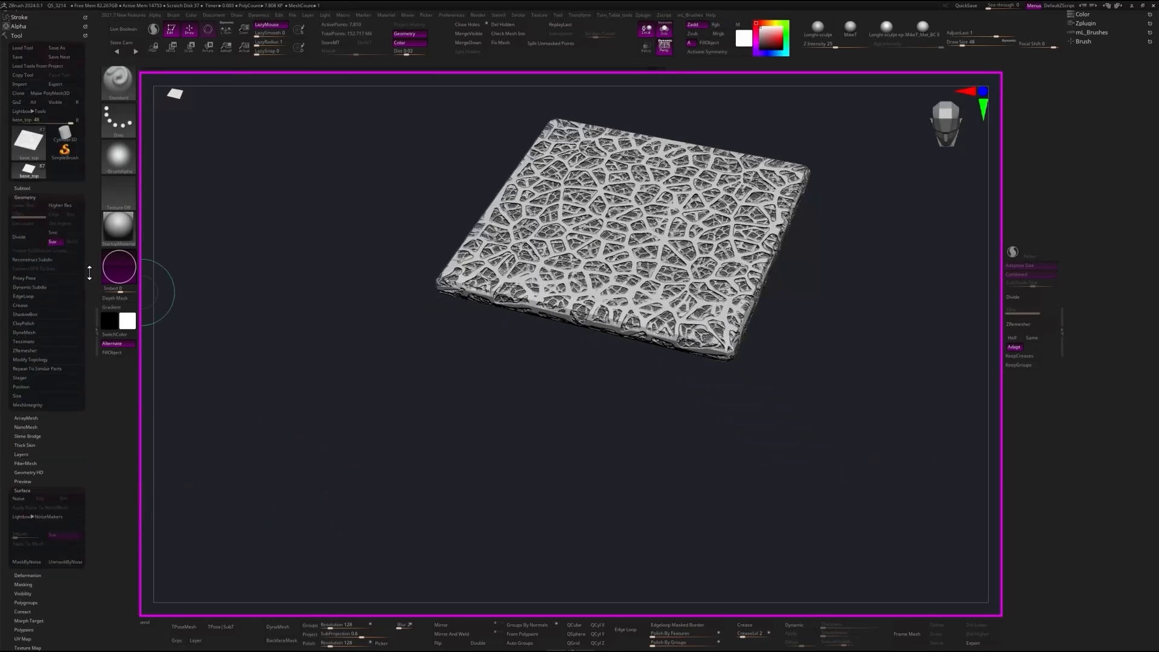
drag(90, 271, 89, 258)
drag(422, 395, 437, 424)
alt+drag(437, 425, 235, 396)
key(ctrl+d)
key(ctrl+d)
key(ctrl+d)
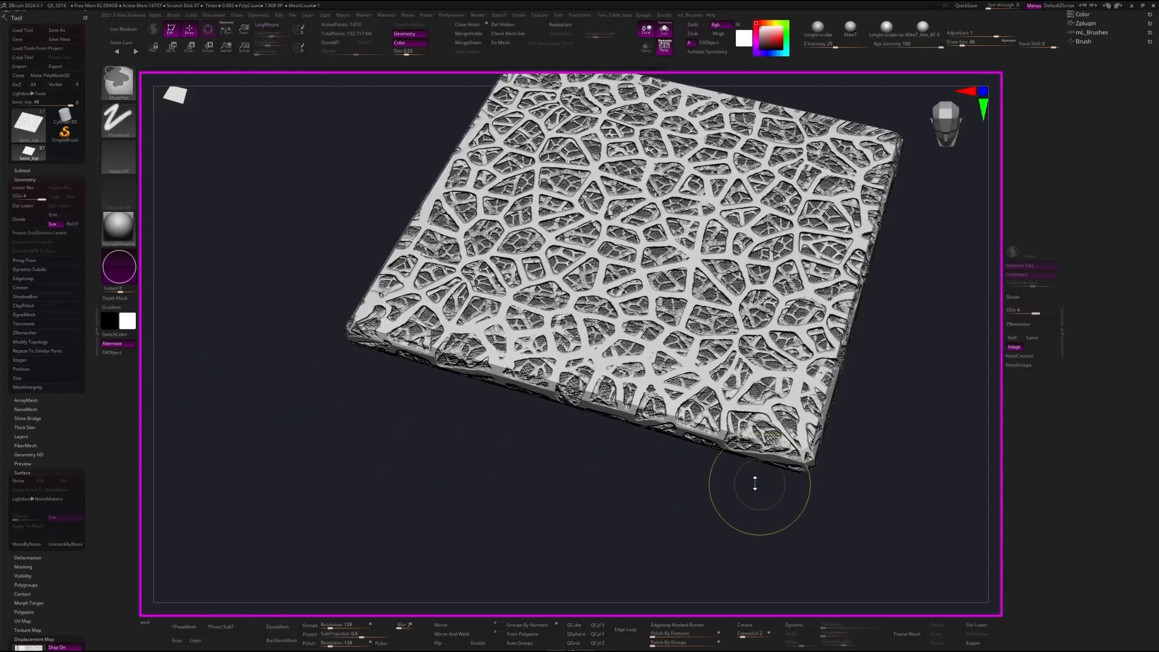
drag(483, 492, 368, 477)
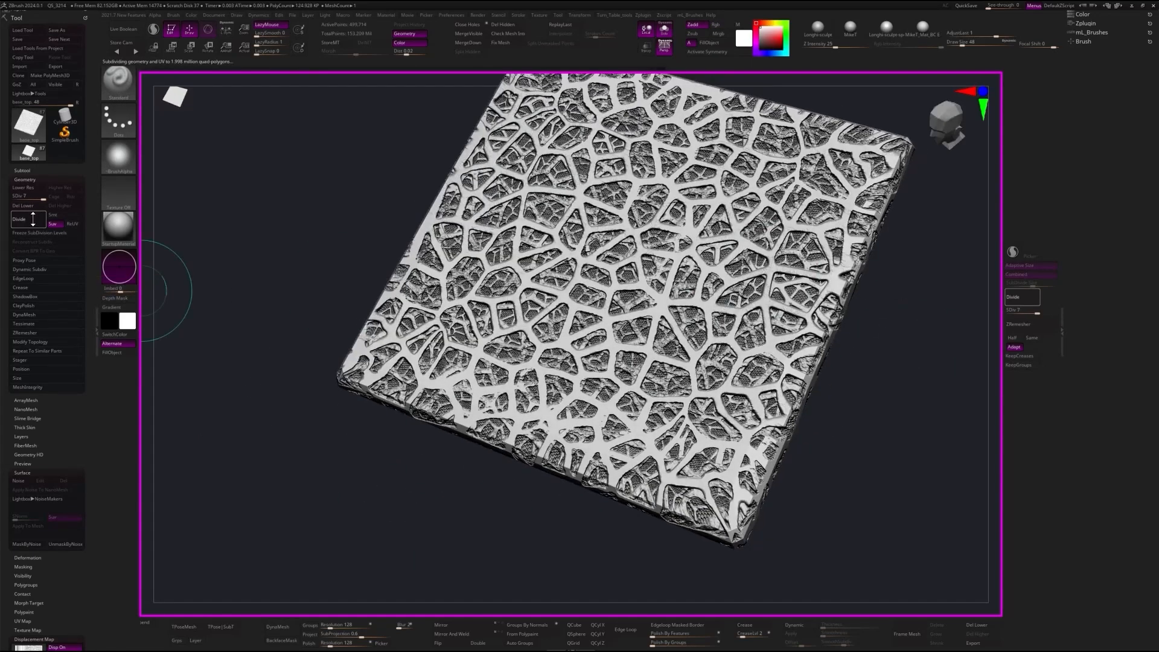
- Subdivide the base_top plate to level 9, keeping UV smoothing (Suv) on
drag(280, 429, 309, 438)
click(53, 223)
click(52, 222)
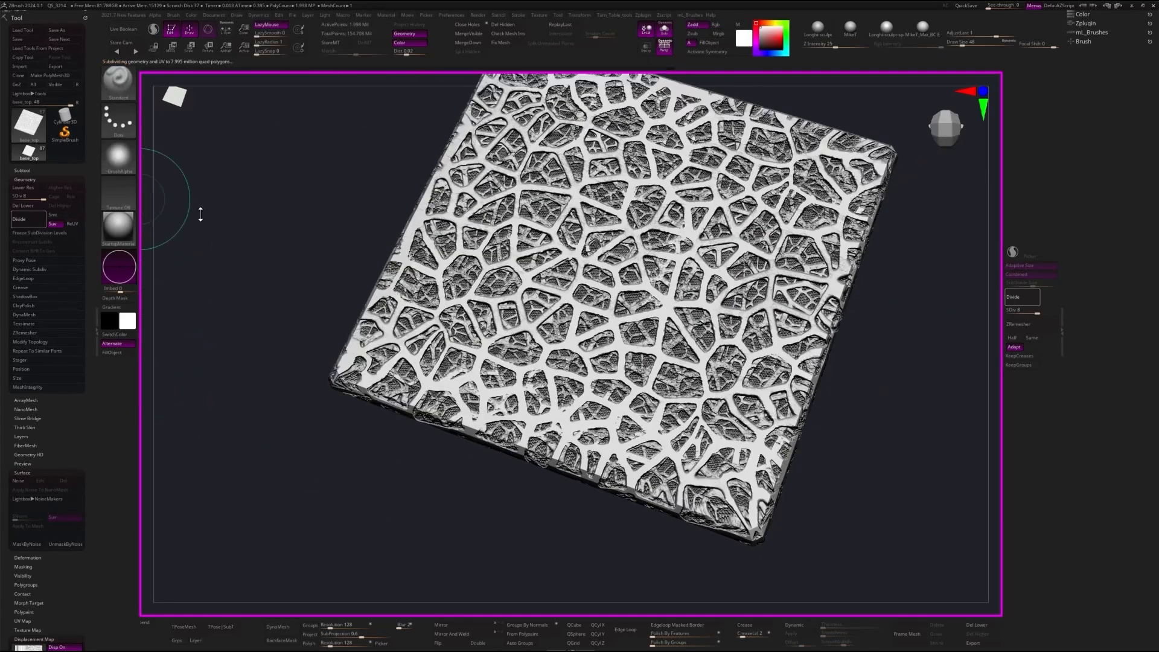
- Try applying the displacement map to the plate's geometry at the higher subdivision, and undo it
alt+drag(356, 386, 404, 440)
drag(86, 481, 86, 280)
click(59, 483)
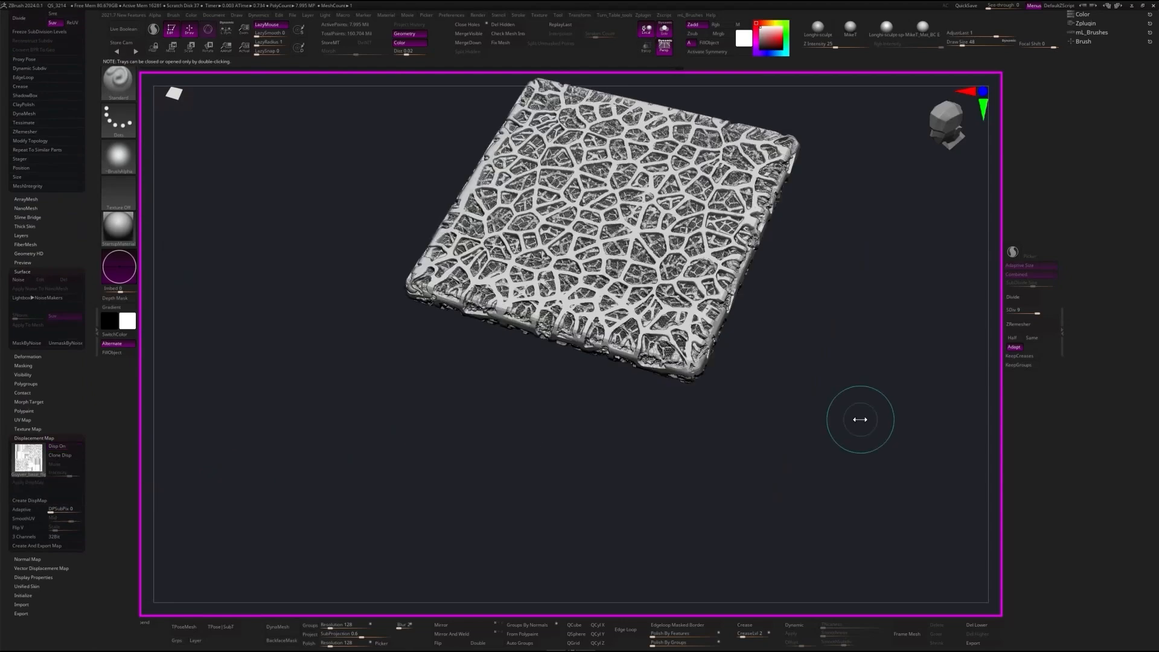
mouse_move(861, 419)
mouse_down()
mouse_move(887, 466)
mouse_move(875, 393)
mouse_move(893, 370)
mouse_move(915, 431)
mouse_up()
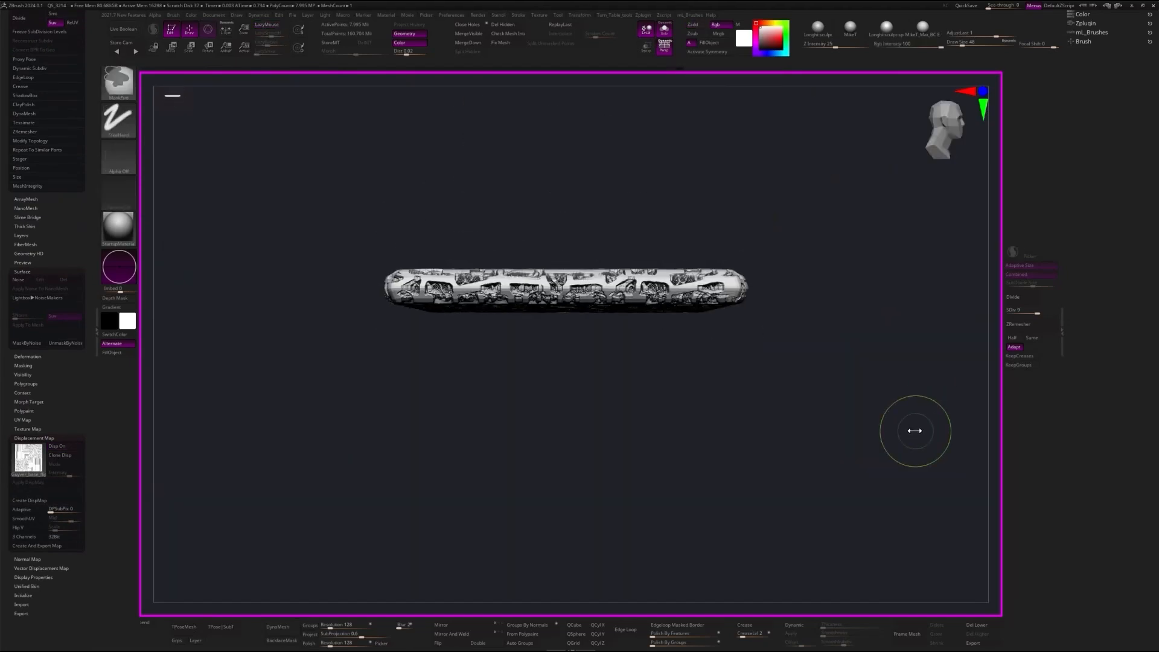
key(ctrl+z)
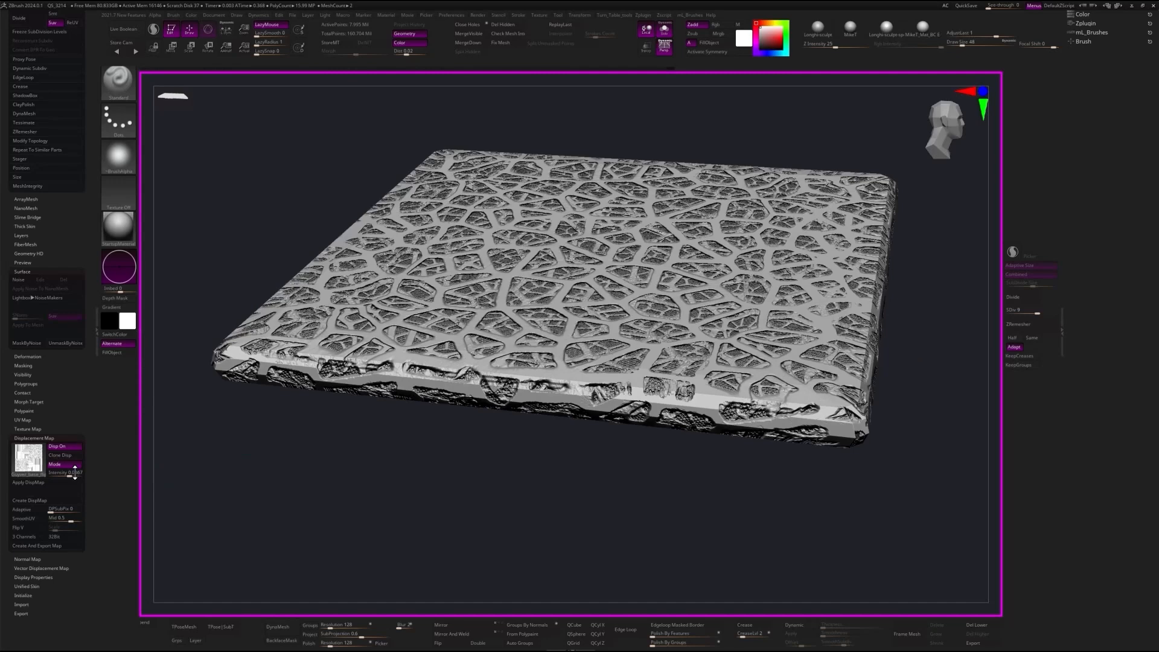
- Set the plate's displacement intensity to about 0.018 and apply the displacement map to its geometry
drag(75, 473, 82, 472)
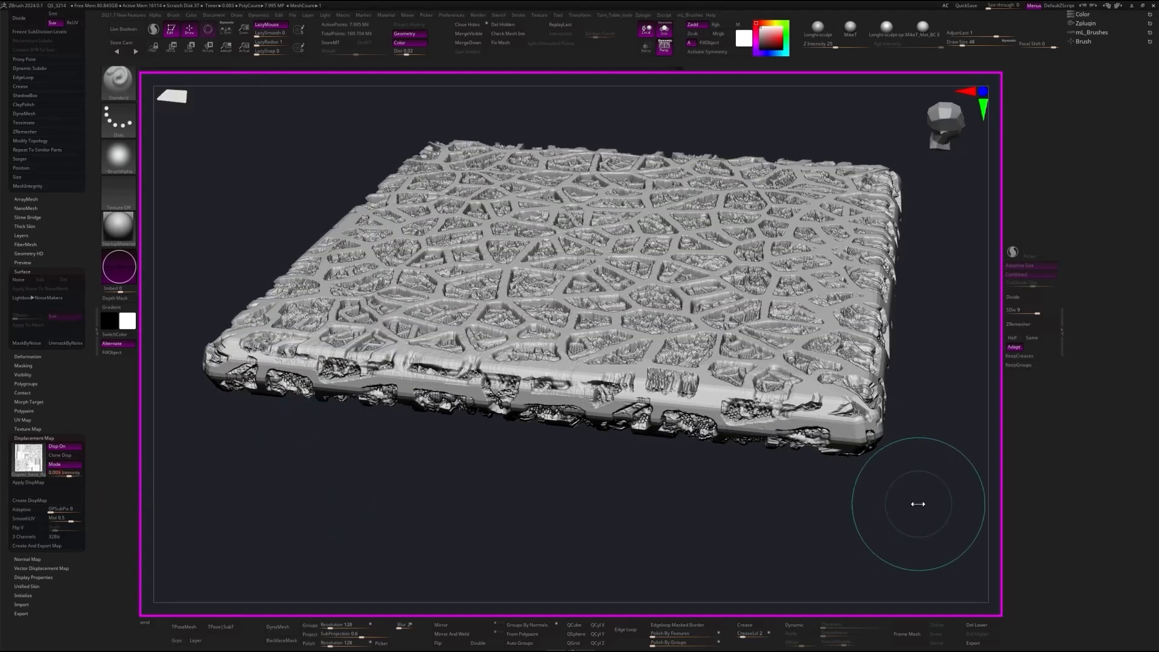
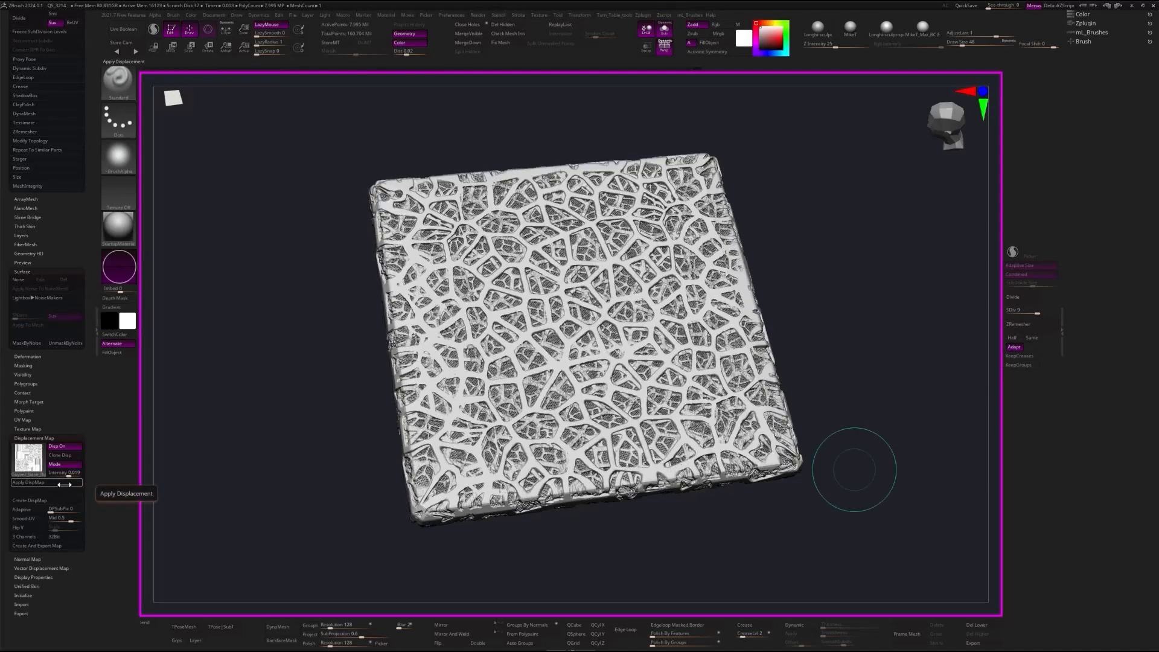
click(65, 483)
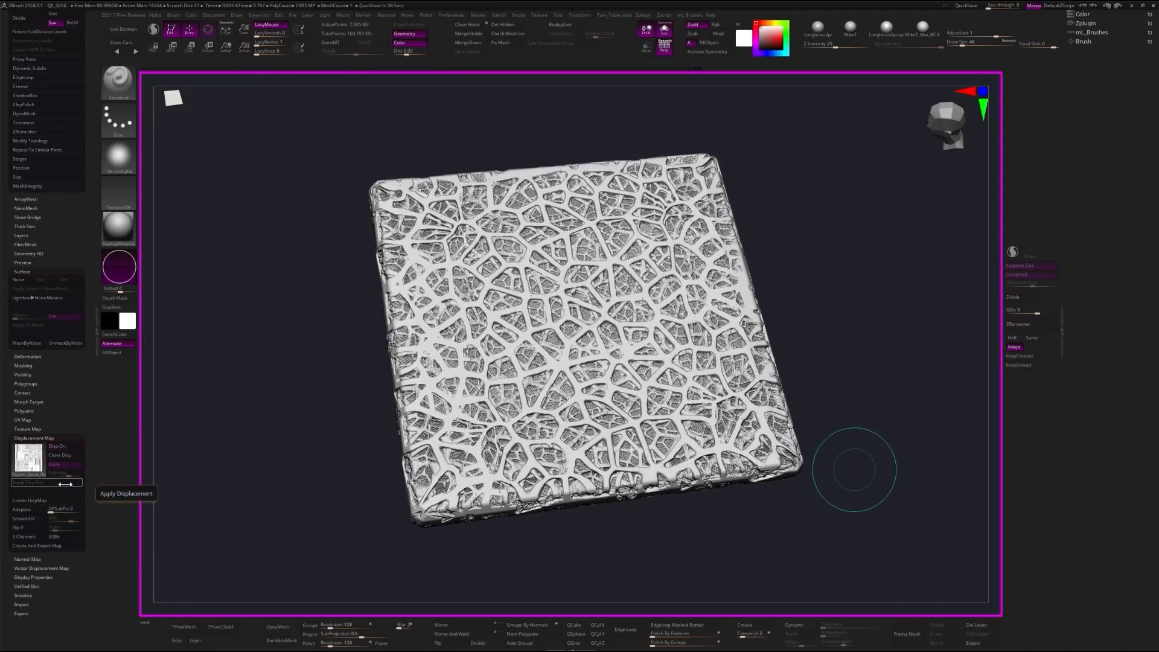
drag(891, 330, 872, 393)
- Turn off the plate's displacement display, clear its displacement map and show it together with the whole statue
click(72, 447)
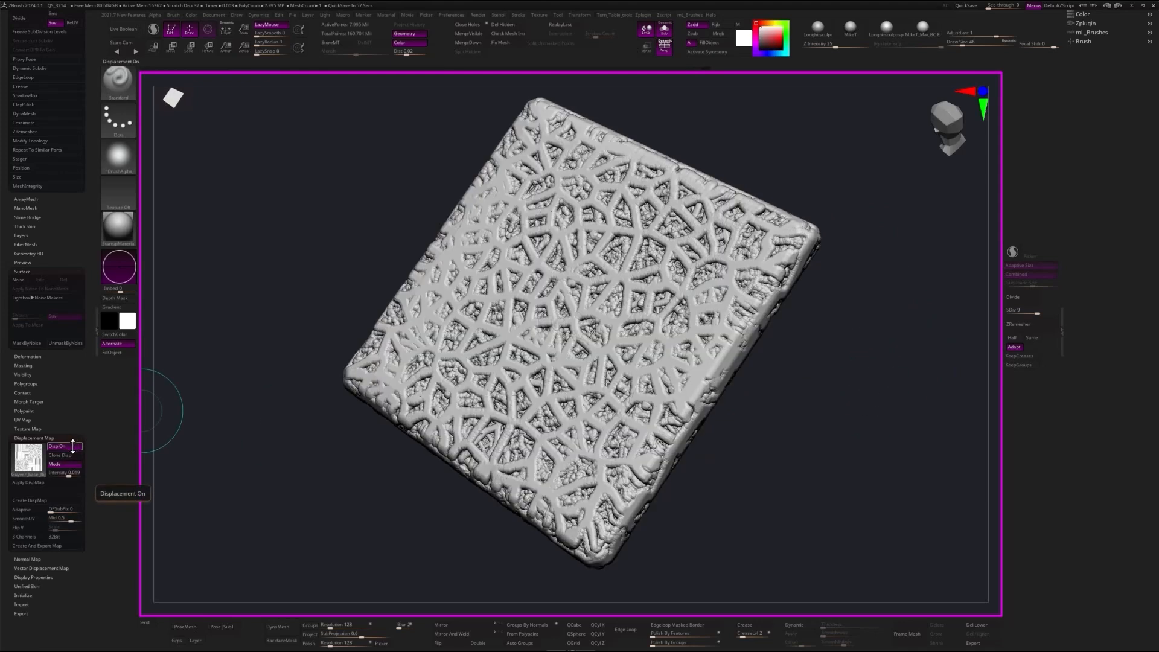
click(65, 447)
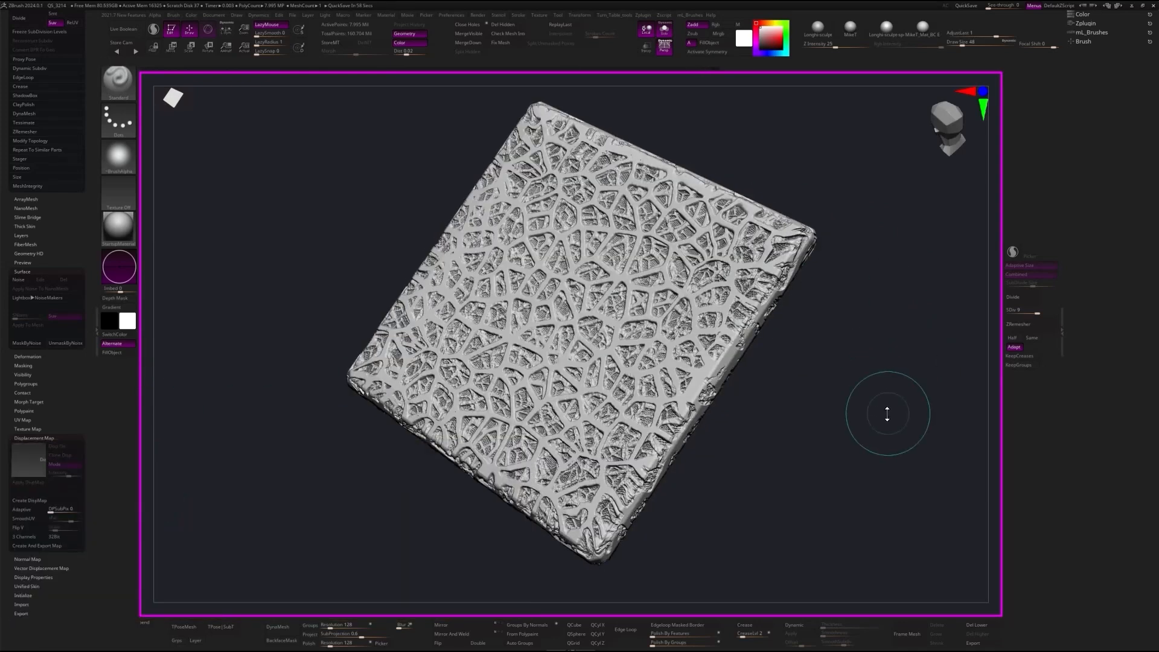
drag(888, 414, 857, 409)
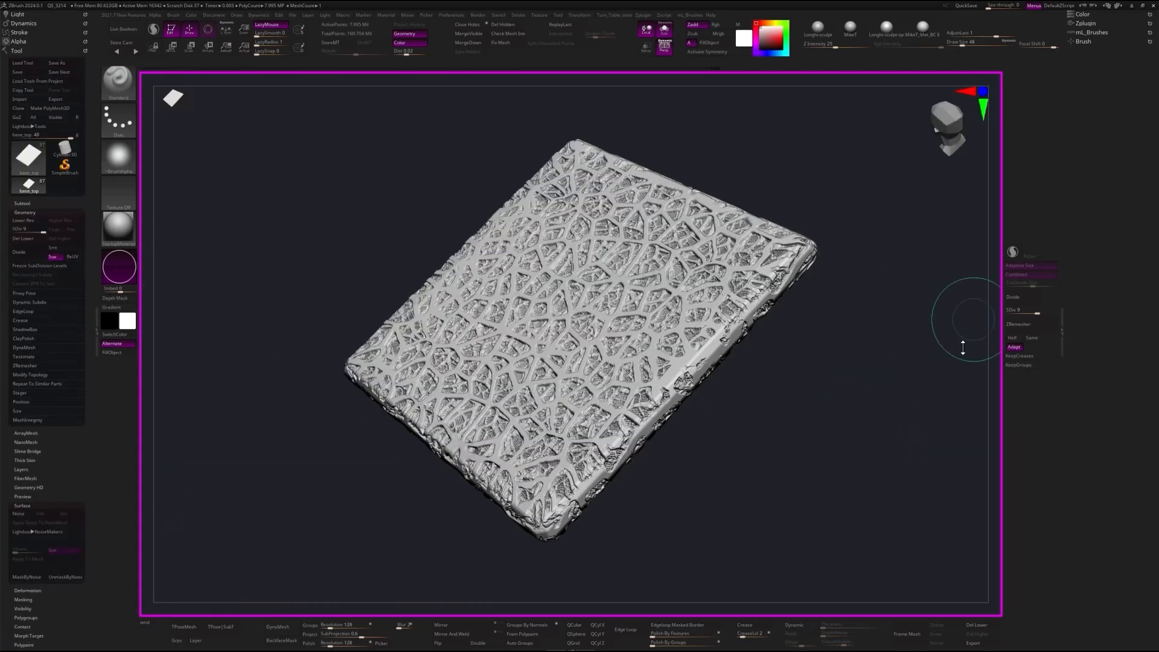
drag(895, 457, 850, 402)
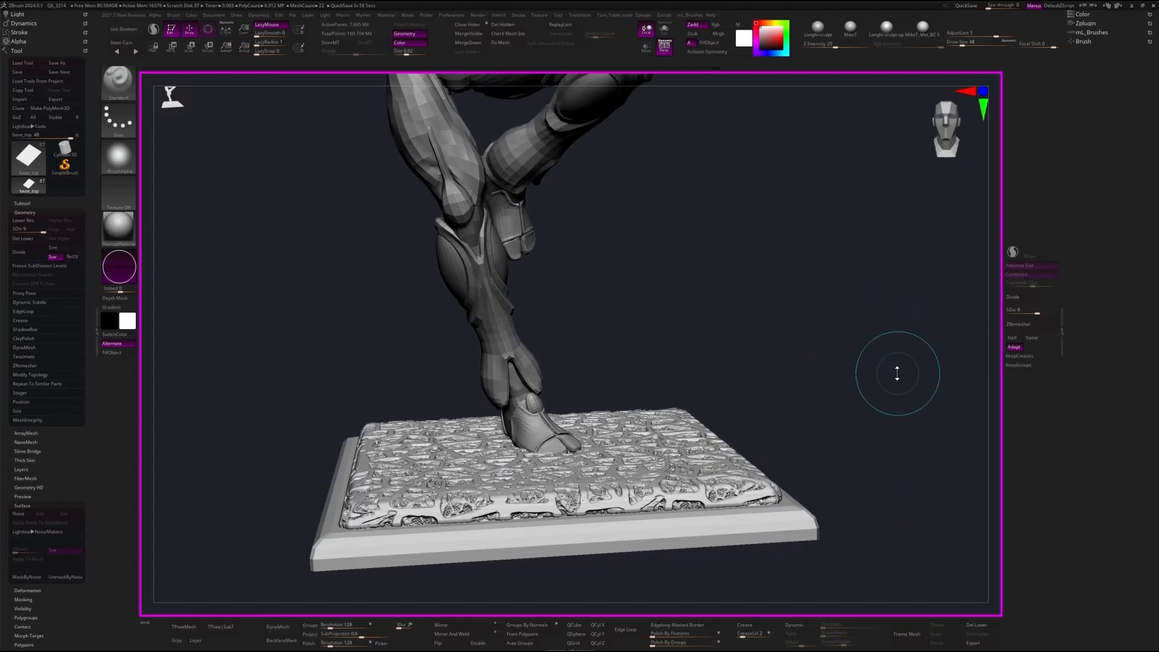
- Copy the displaced base_top plate into the separate Cylinder3D tool and isolate it there
click(22, 203)
drag(90, 363, 89, 487)
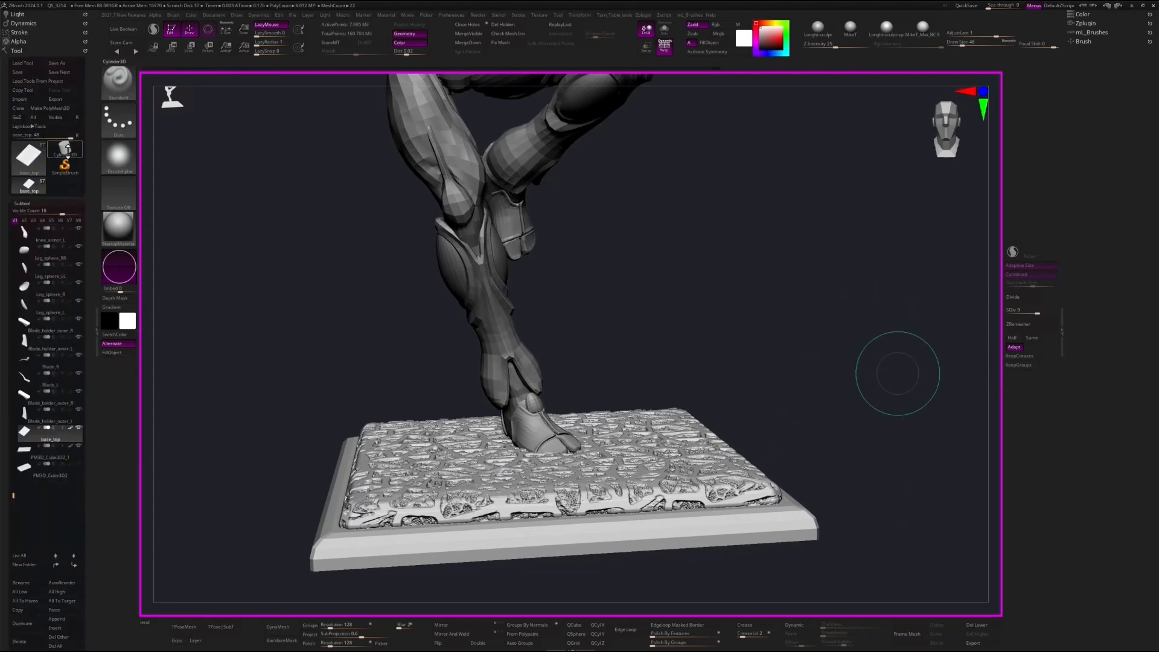
click(66, 150)
drag(88, 618, 71, 466)
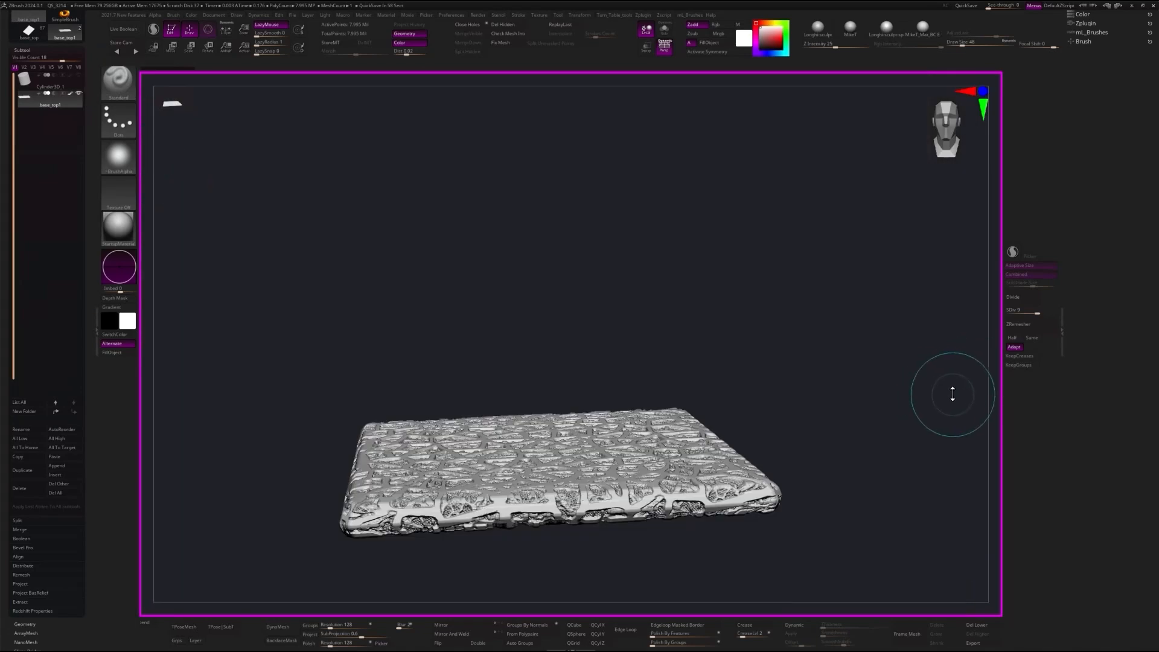
drag(831, 273, 828, 321)
alt+drag(898, 462, 871, 377)
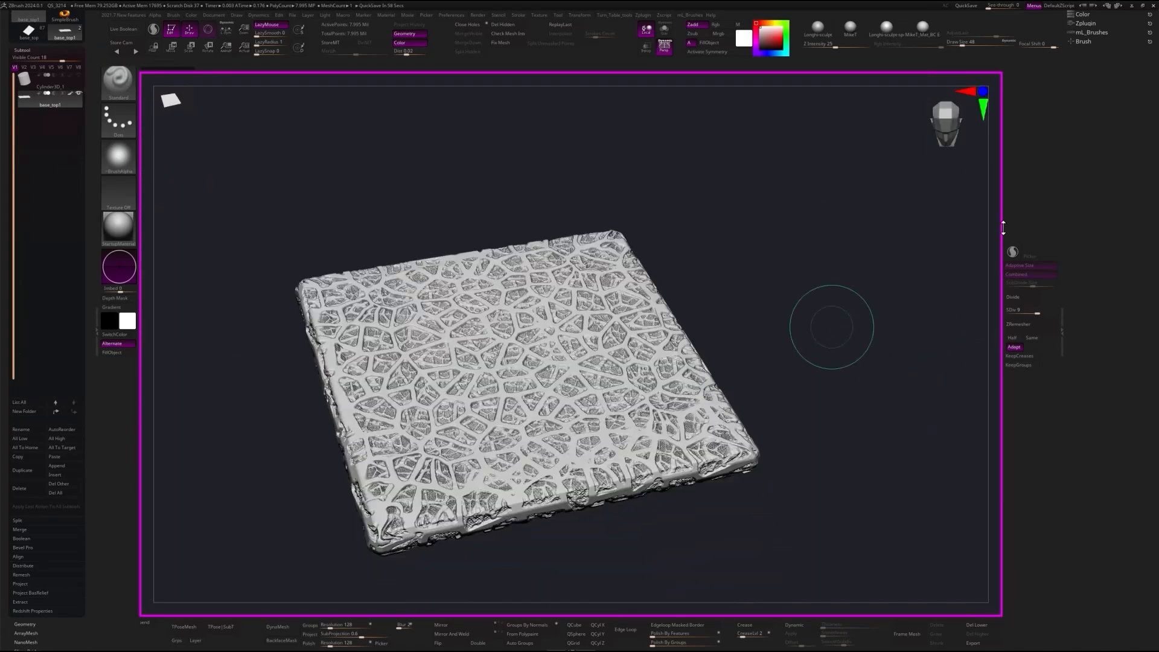
- Pre-process the copied plate in Decimation Master with Keep UVs on, and decimate it to 20 percent
click(1091, 33)
click(1085, 23)
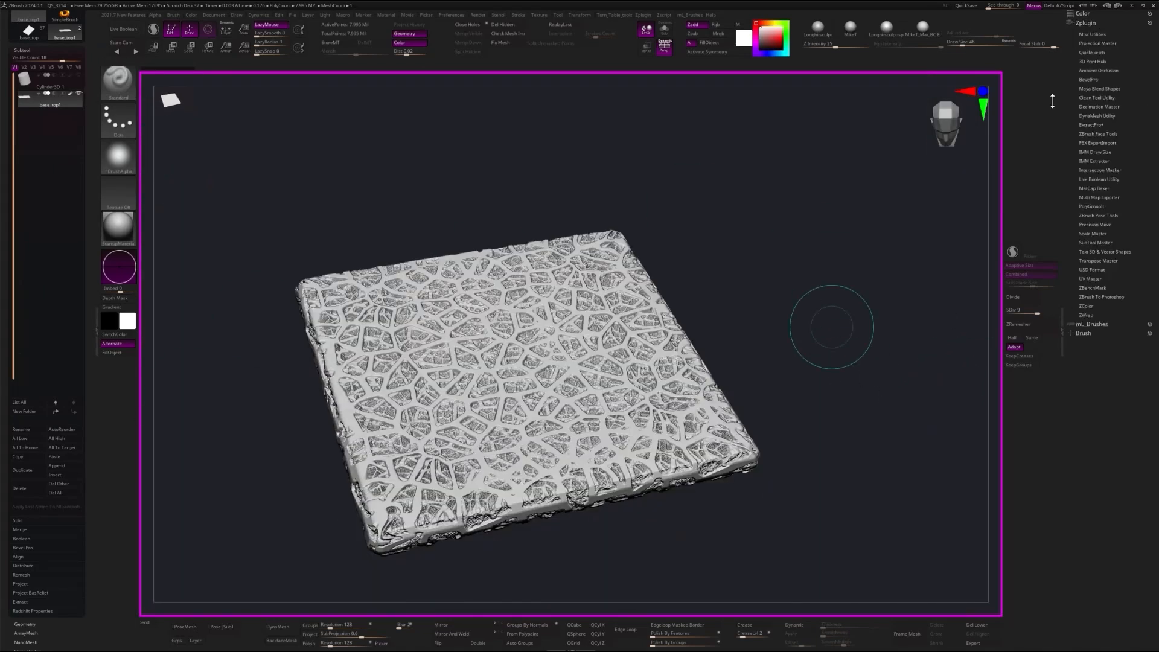
click(1090, 107)
click(1091, 132)
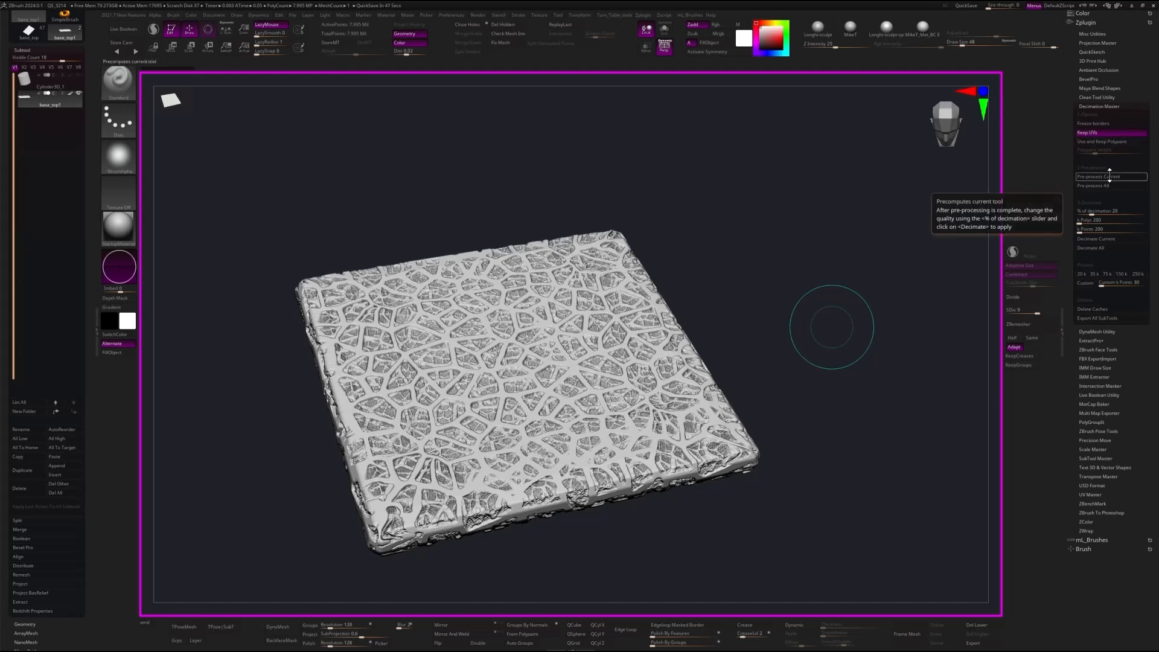
click(1101, 176)
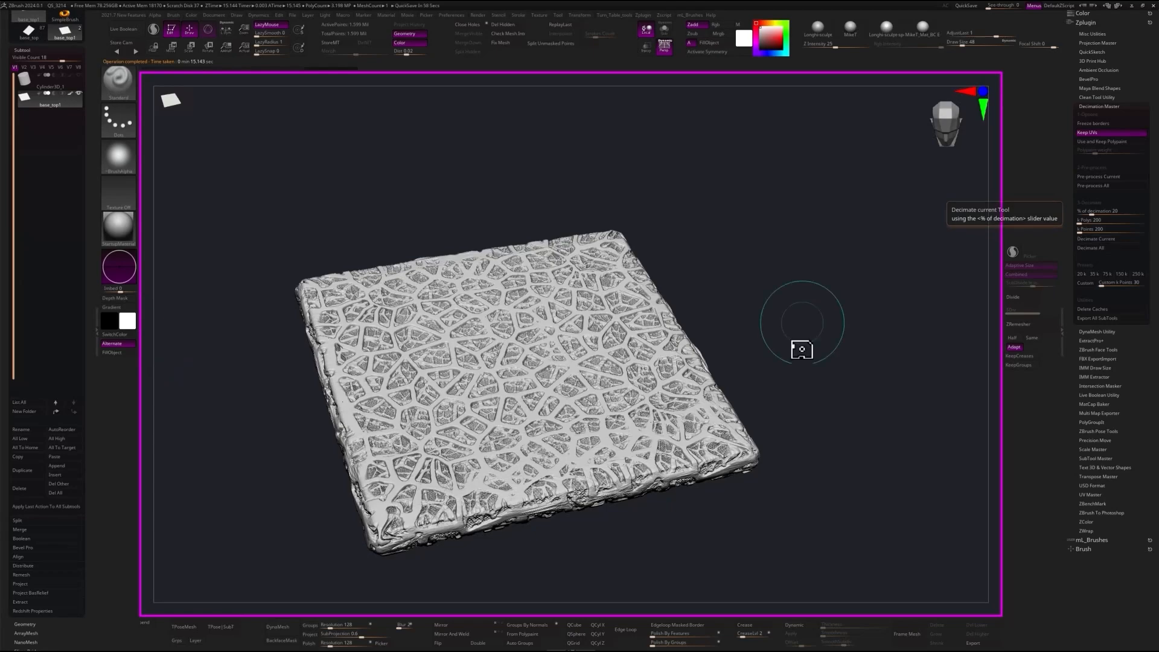
- Inspect the decimated plate's surface detail and undo the 20 percent decimation
mouse_move(802, 349)
mouse_down()
mouse_move(781, 380)
mouse_move(812, 372)
mouse_move(825, 235)
mouse_move(846, 303)
mouse_up()
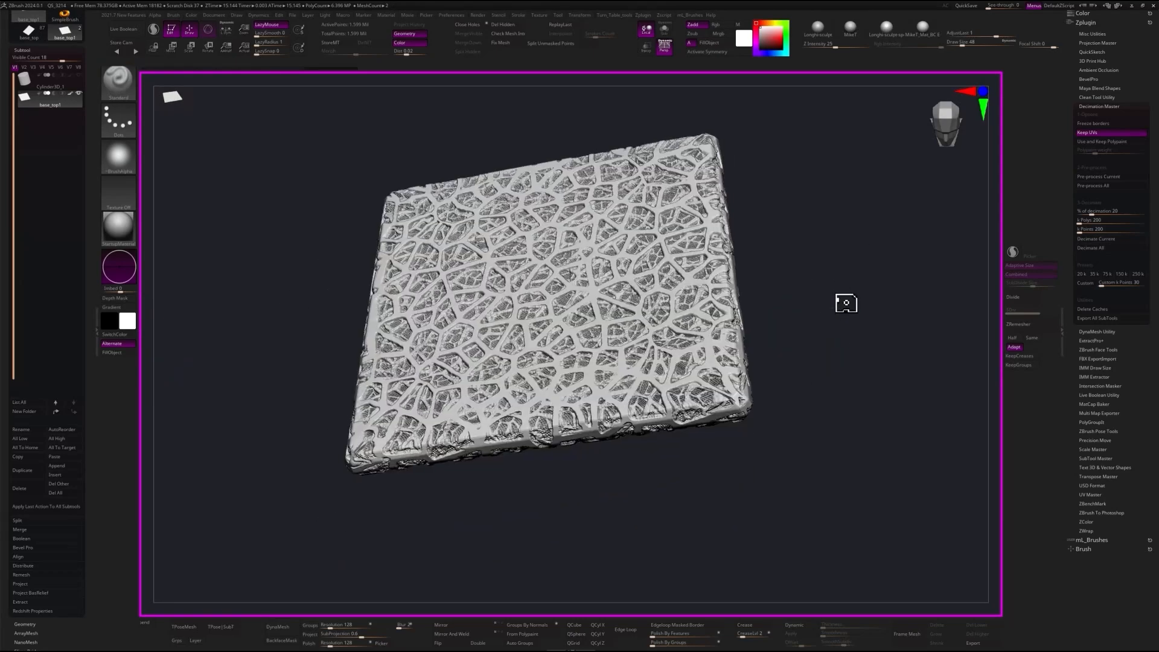
right_drag(846, 303, 842, 294)
right_click(890, 327)
right_drag(939, 306, 901, 332)
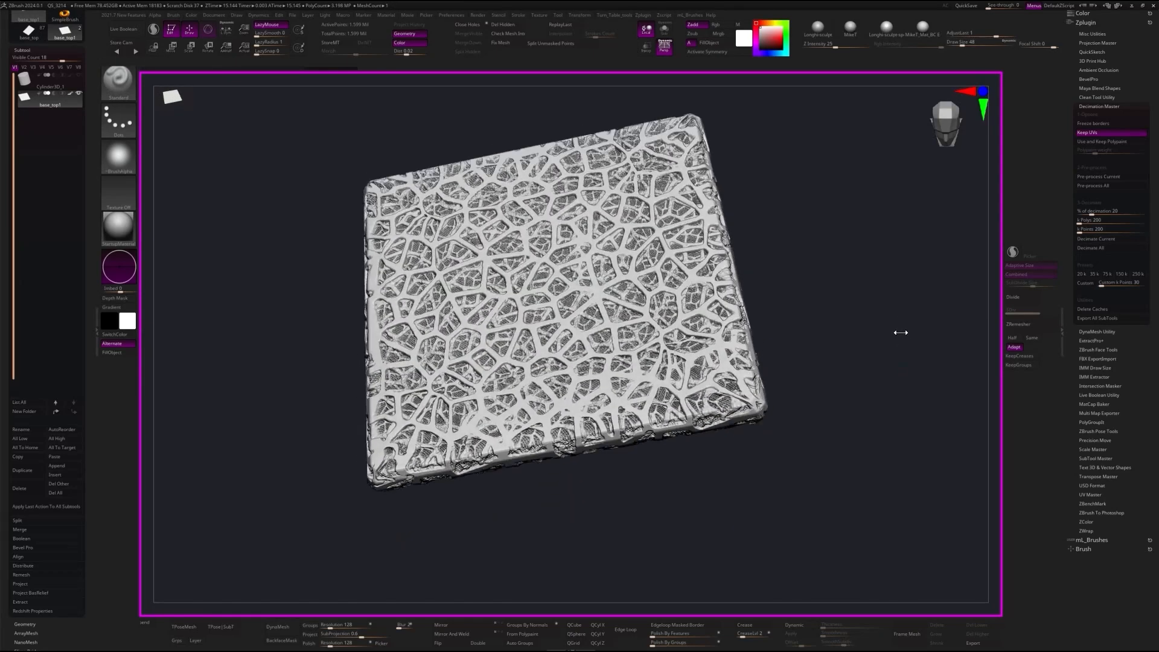
key(ctrl+z)
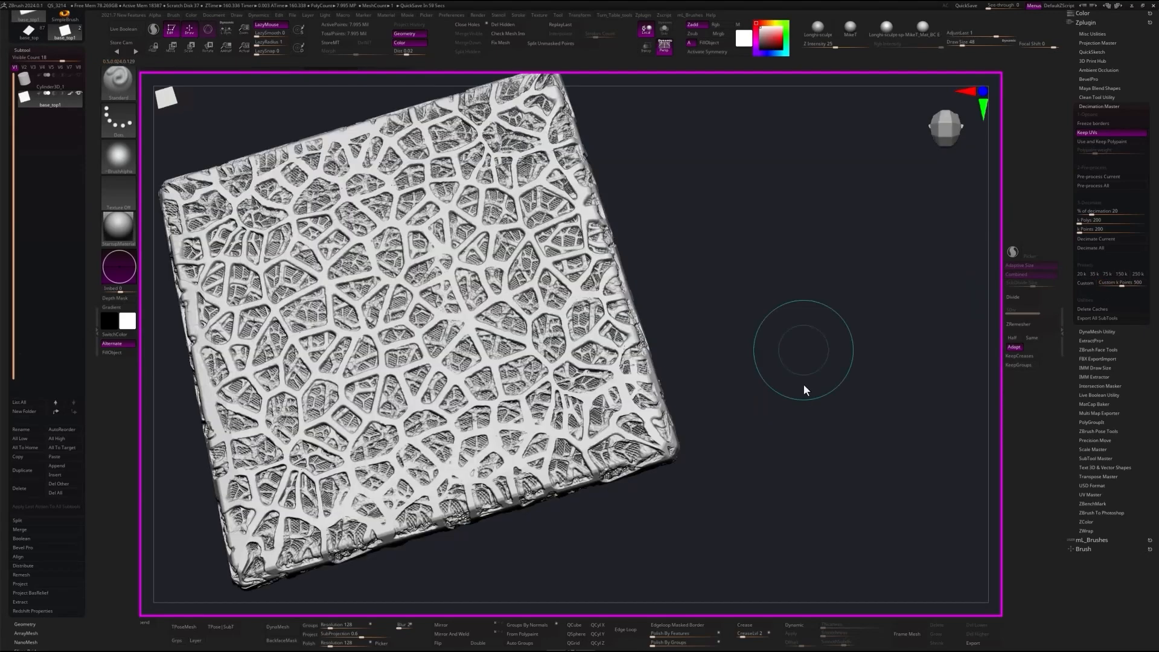
- Try decimating the plate to 500 k points beside a canvas snapshot of the full-resolution version, and undo it
right_drag(803, 384, 761, 304)
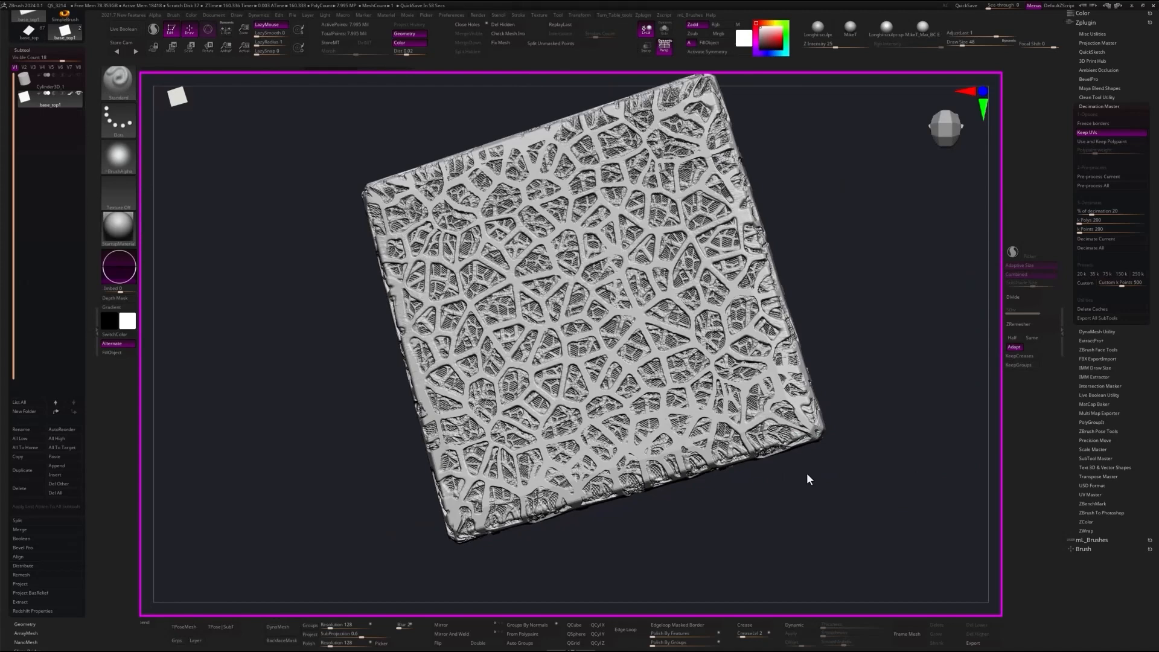
alt+drag(806, 472, 696, 382)
key(shift+s)
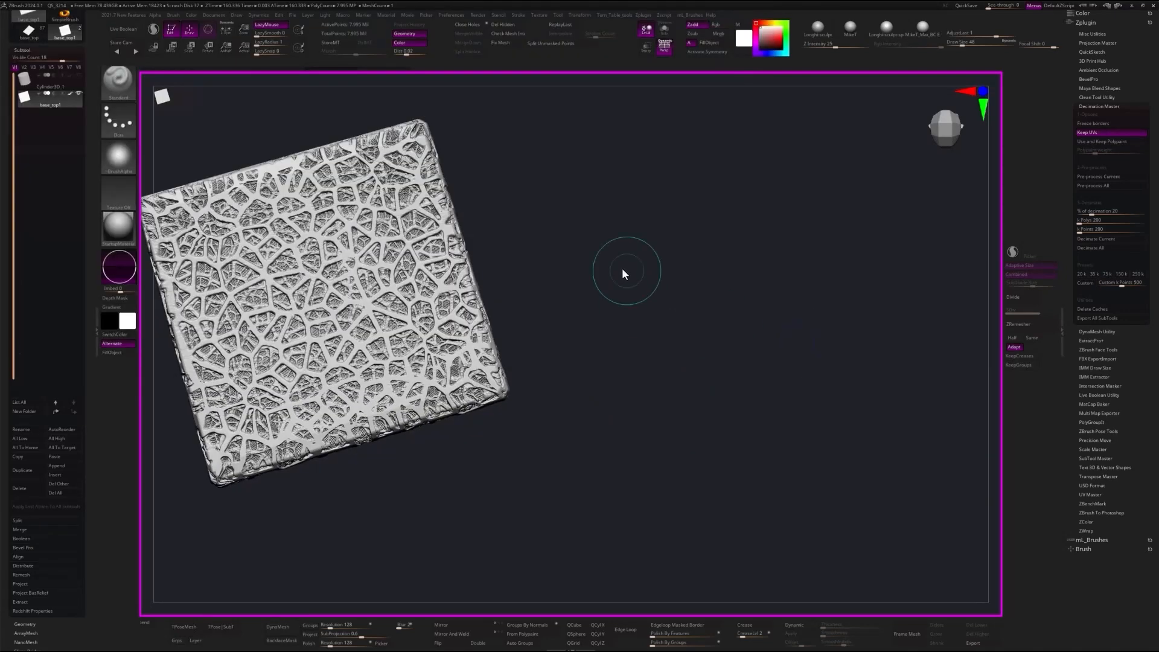
alt+drag(622, 267, 968, 326)
click(390, 69)
drag(915, 427, 911, 444)
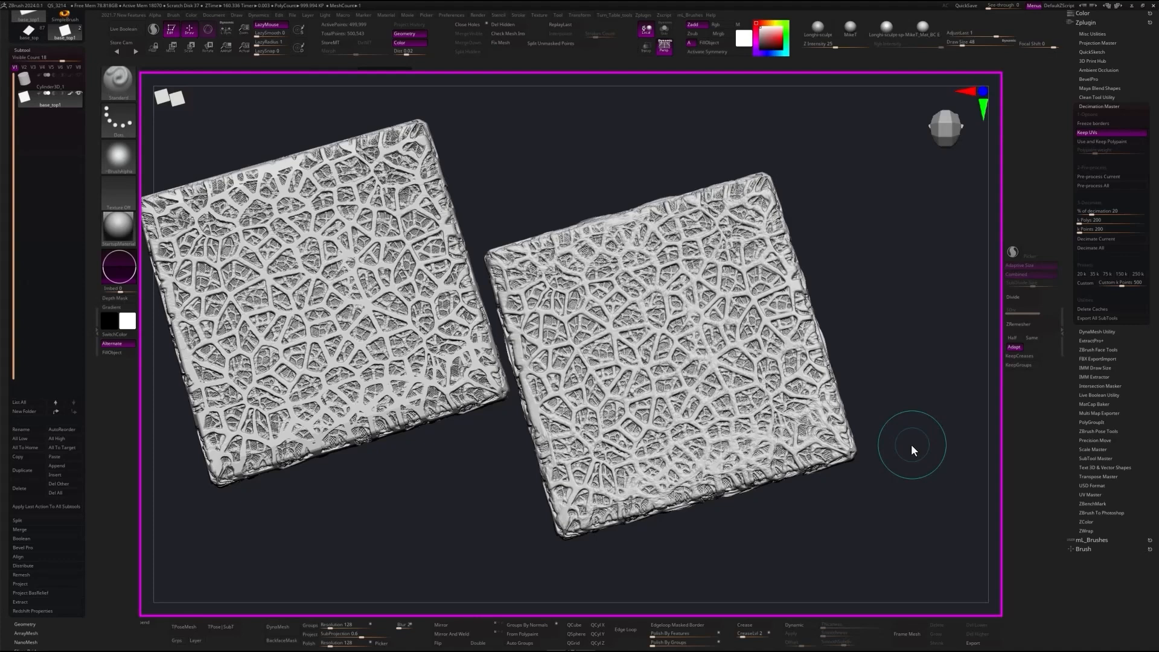
drag(926, 427, 916, 444)
key(ctrl+z)
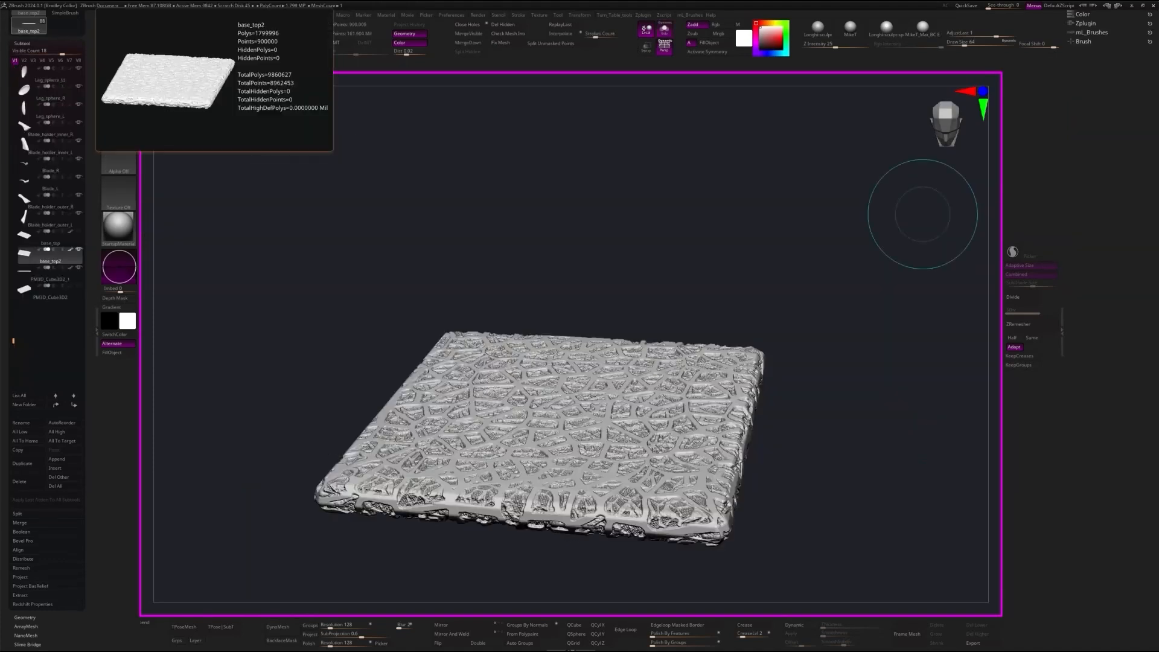
- Try a slight positive Contrast deformation on the base_top2 plate, and undo it
drag(918, 211, 923, 417)
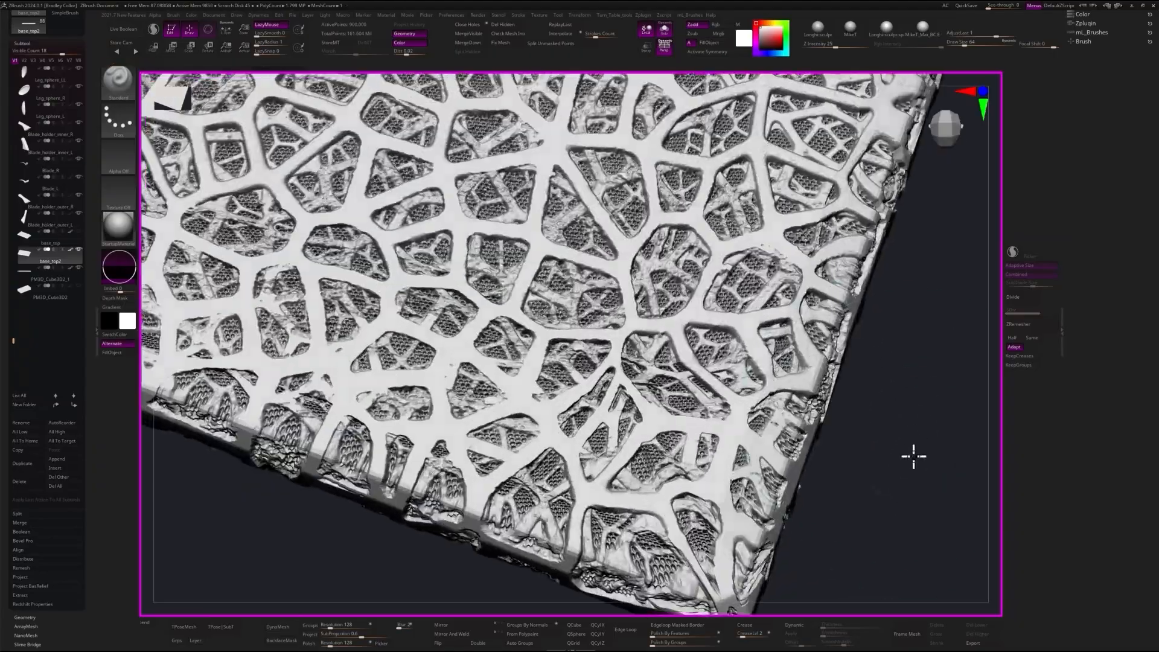
drag(913, 456, 870, 338)
drag(37, 611, 38, 456)
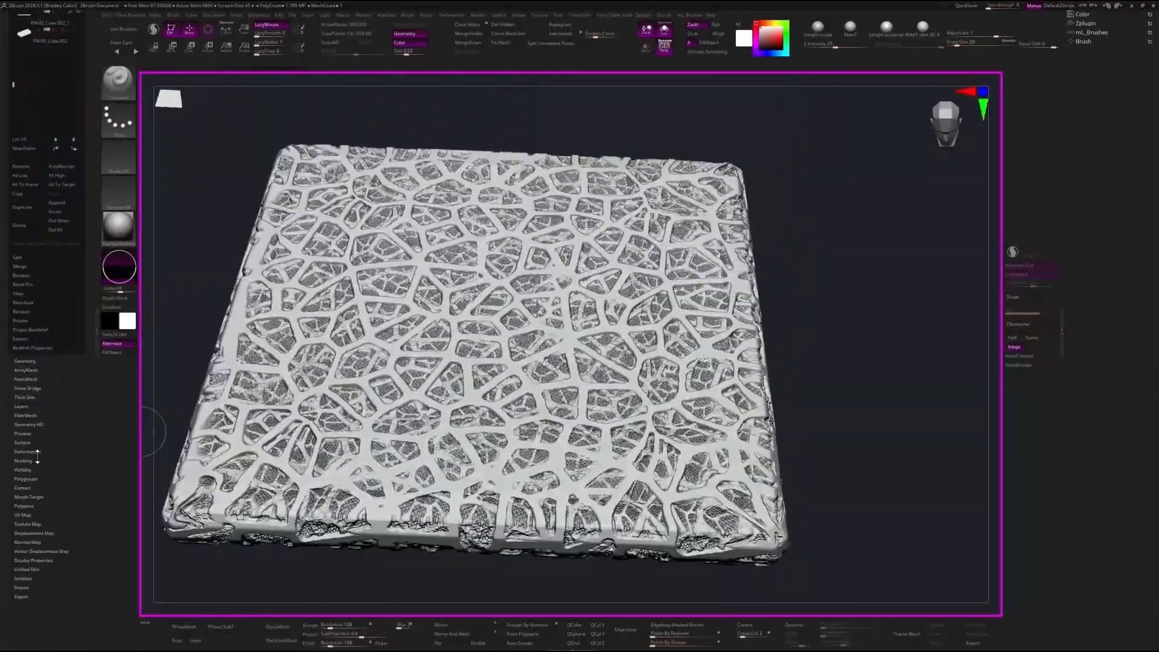
click(37, 452)
drag(48, 565, 56, 565)
key(ctrl+z)
alt+drag(854, 320, 877, 303)
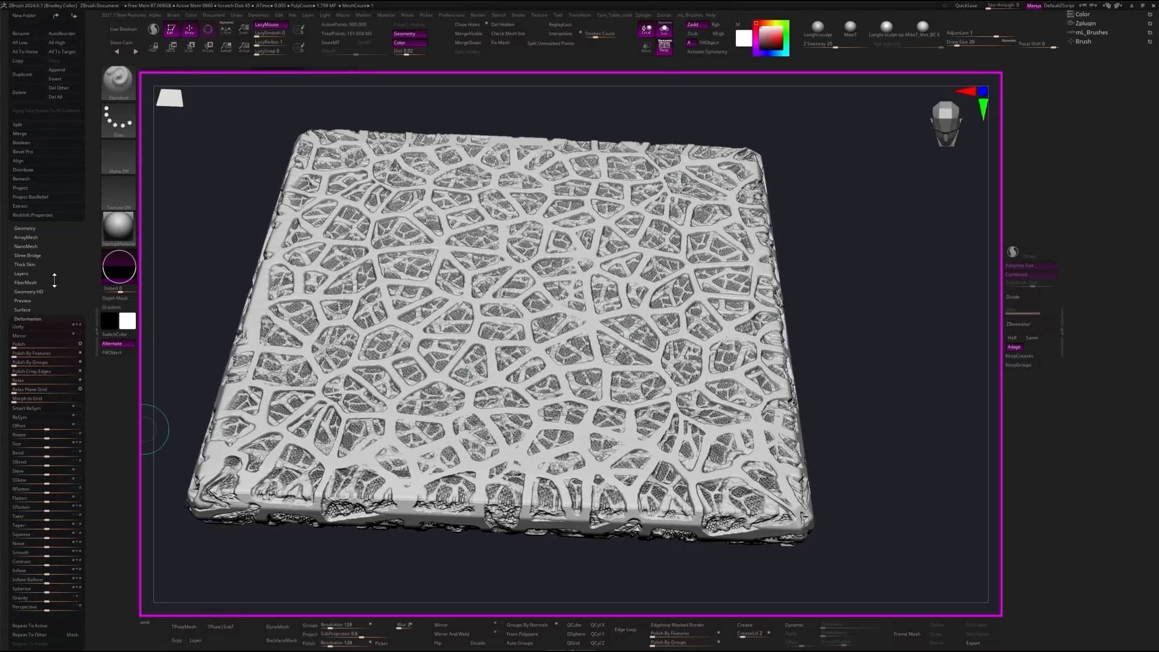
- Mask the base_top2 plate by cavity, invert the mask and hide the mask display
drag(54, 280, 53, 40)
click(29, 415)
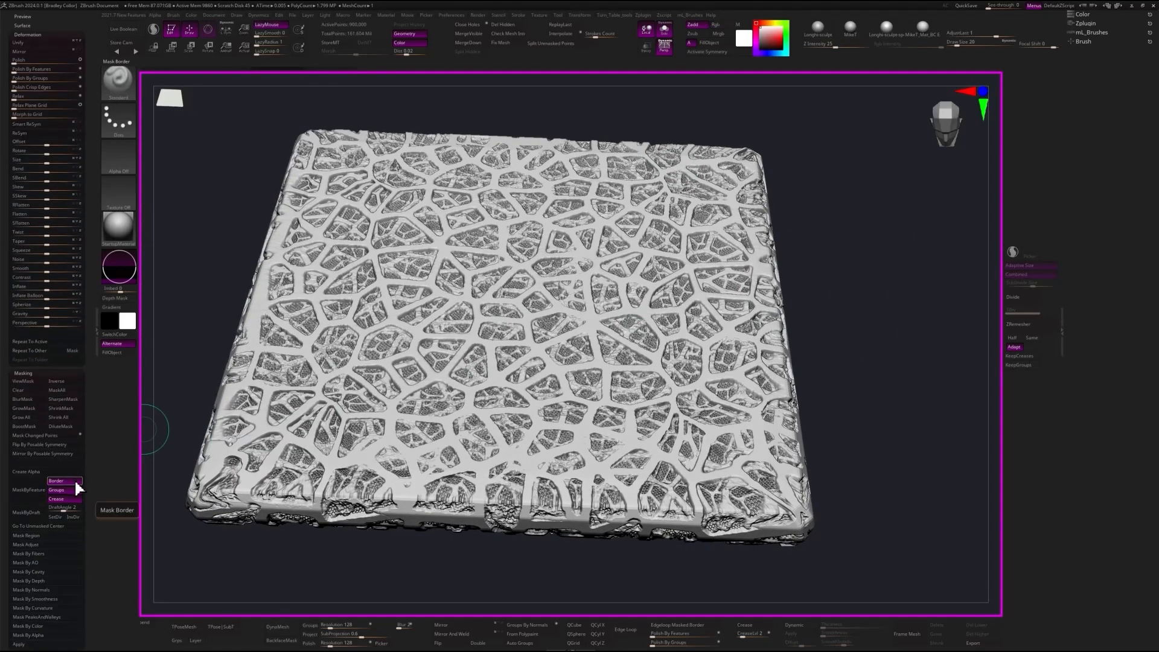
click(55, 573)
click(49, 580)
ctrl+click(884, 406)
mouse_move(88, 503)
mouse_down()
mouse_move(86, 485)
mouse_move(86, 517)
mouse_up()
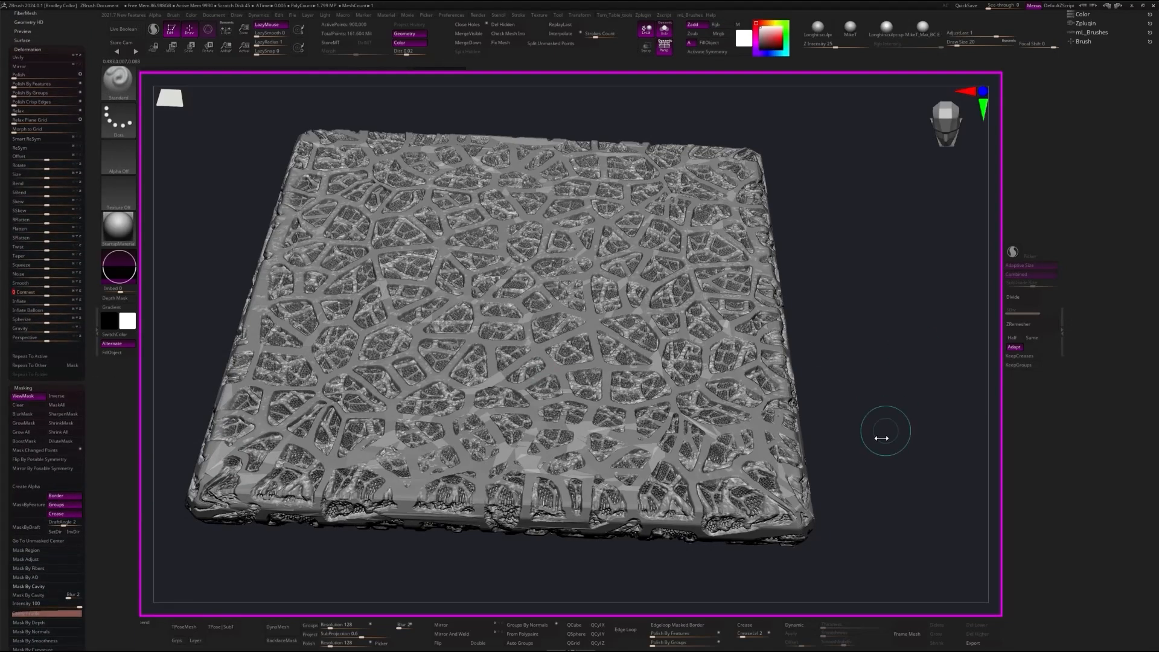
key(ctrl+h)
ctrl+right_drag(882, 438, 881, 378)
- Show the whole statue, hide the base pieces and select the Blade_R subtool
key(alt+s)
drag(88, 184, 86, 327)
alt+right_drag(157, 268, 160, 313)
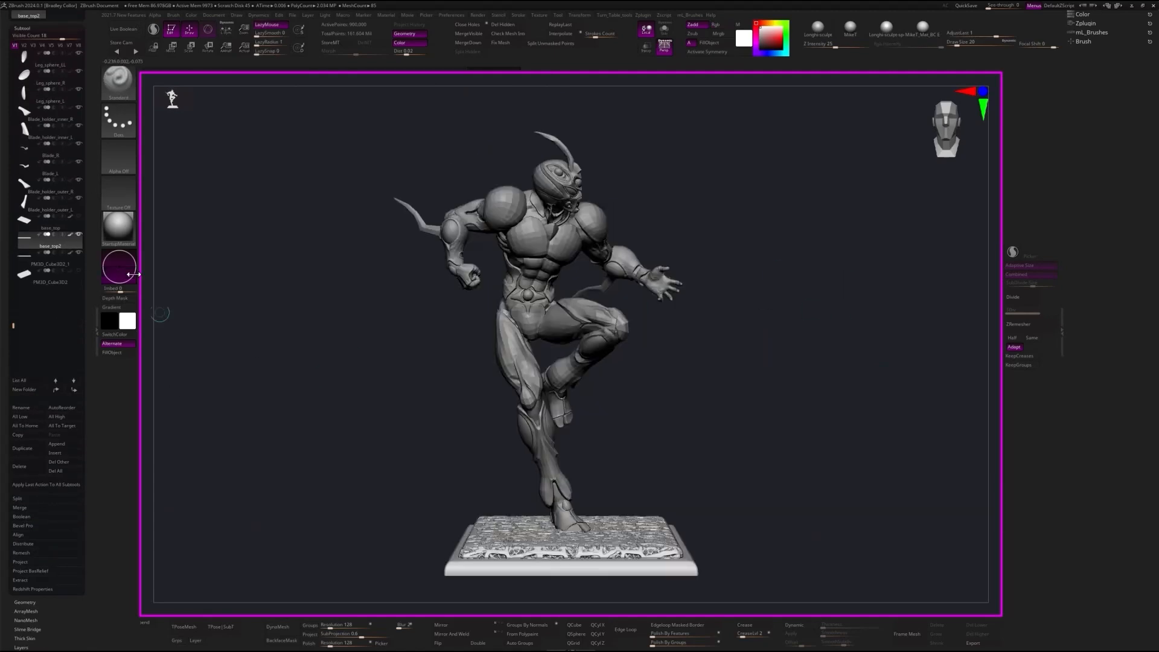
alt+right_drag(824, 411, 835, 367)
drag(88, 323, 87, 417)
mouse_move(13, 417)
mouse_down()
mouse_move(14, 142)
mouse_move(13, 421)
mouse_up()
click(79, 346)
drag(91, 253, 91, 330)
click(50, 321)
- Set all visible figure subtools to their highest subdivision level with SubTool Master
alt+right_drag(873, 387, 868, 411)
ctrl+right_drag(868, 411, 883, 399)
click(1084, 41)
mouse_move(1066, 448)
mouse_down()
mouse_move(1069, 148)
mouse_move(1069, 175)
mouse_up()
click(1094, 174)
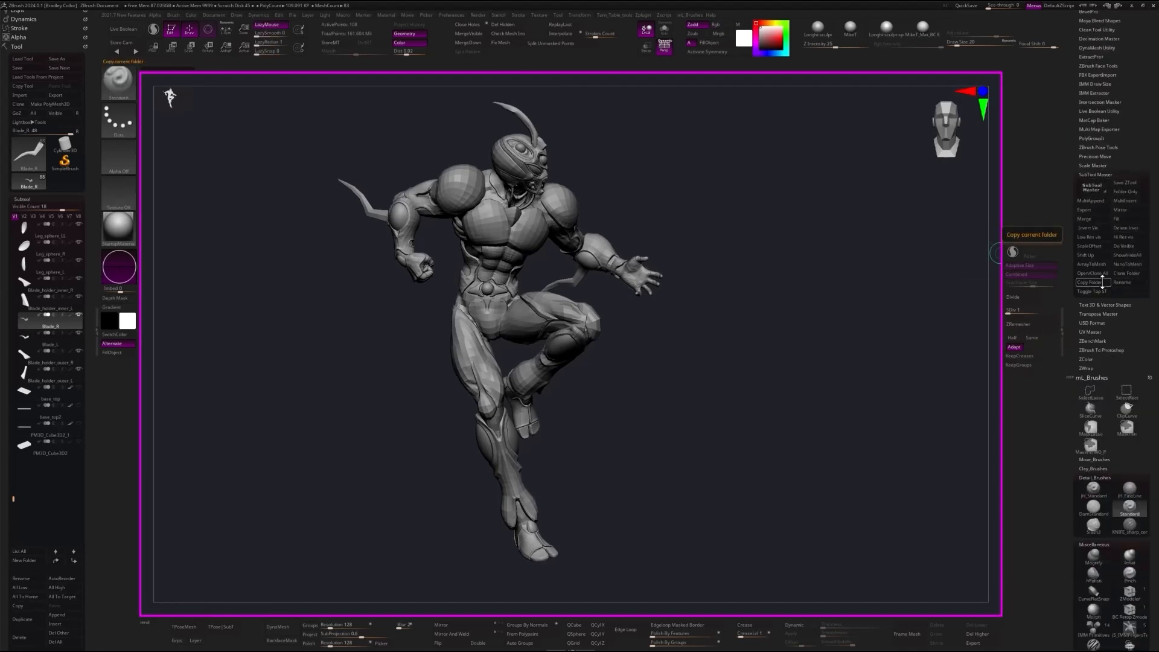
click(1129, 237)
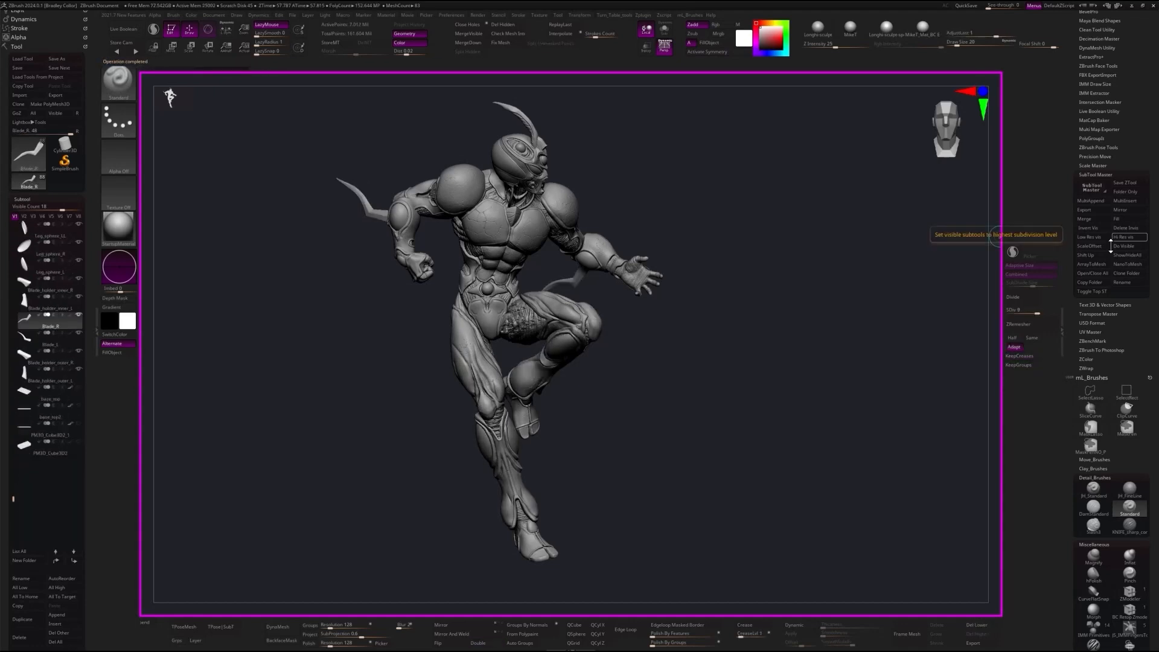
- Show the base pieces again and frame the full statue in perspective at one side of the canvas
click(79, 406)
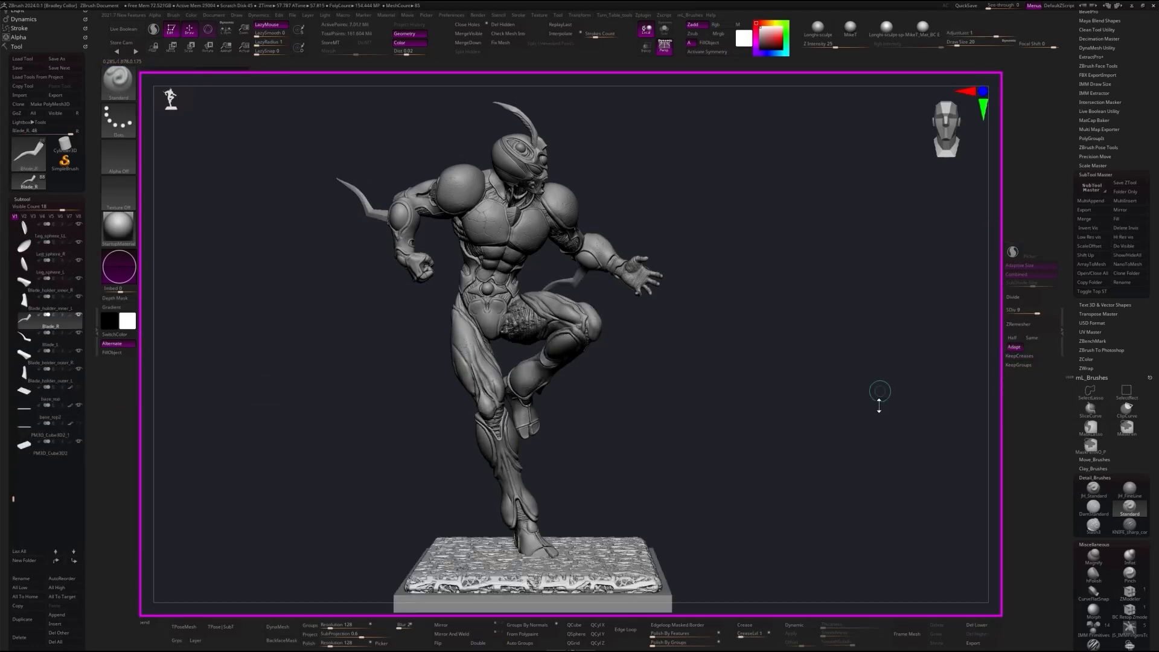
key(f)
alt+drag(824, 415, 767, 395)
click(664, 47)
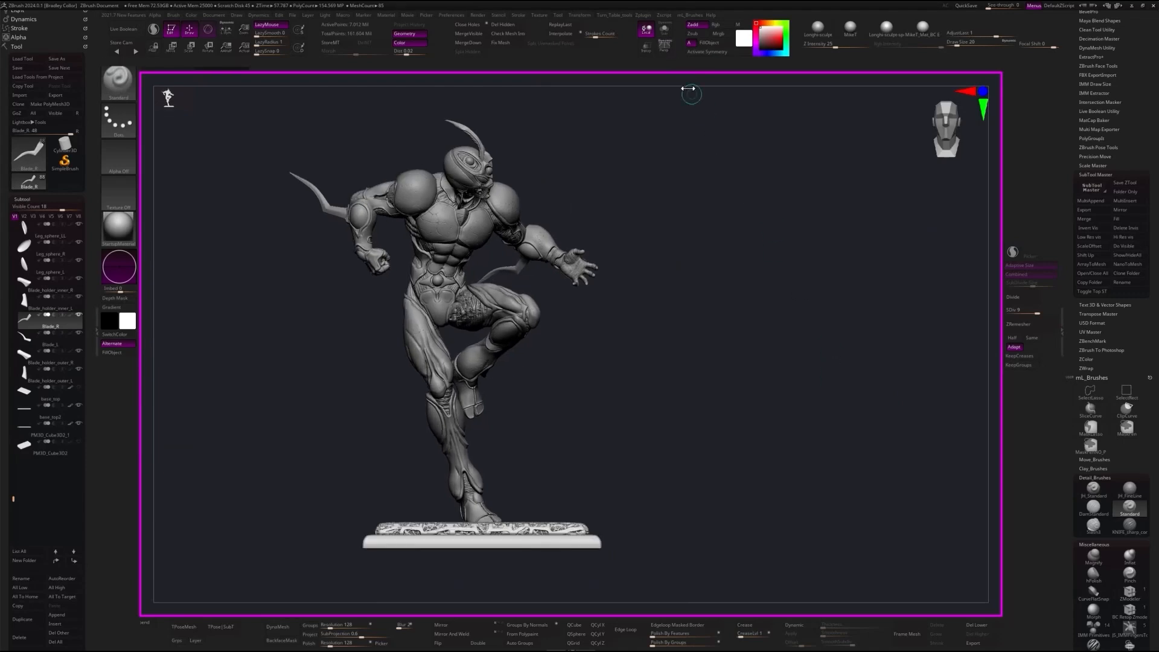
click(664, 46)
alt+drag(858, 343, 851, 370)
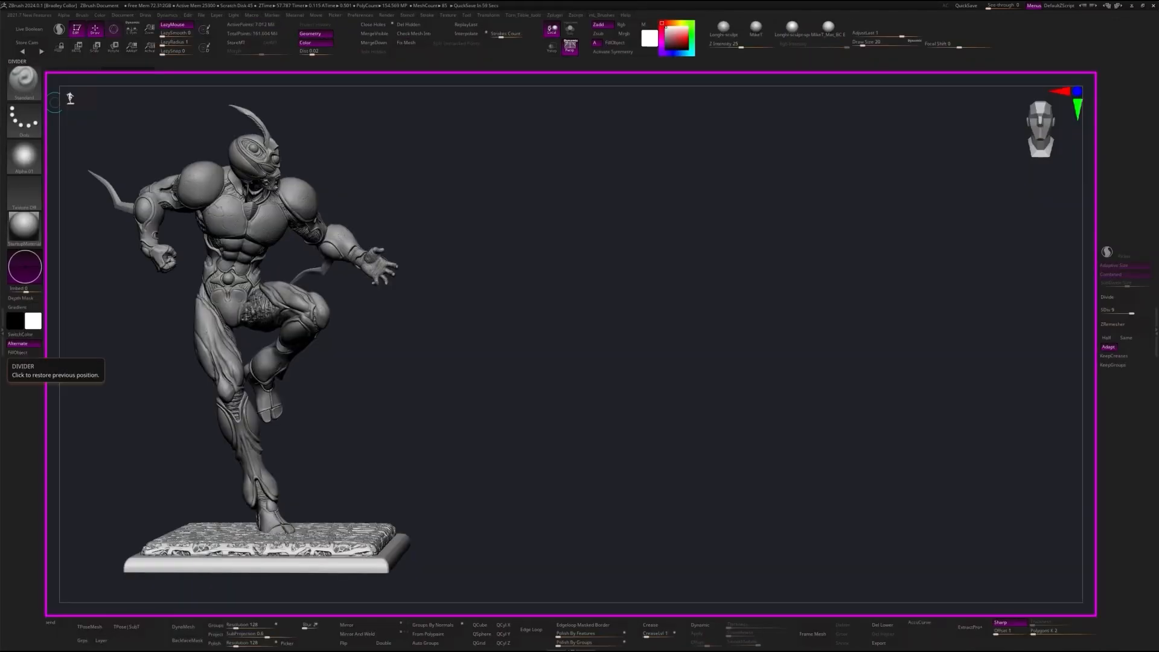
- Lay out front, side and back views of the statue with canvas snapshots, and hide the interface palettes
drag(568, 302, 579, 313)
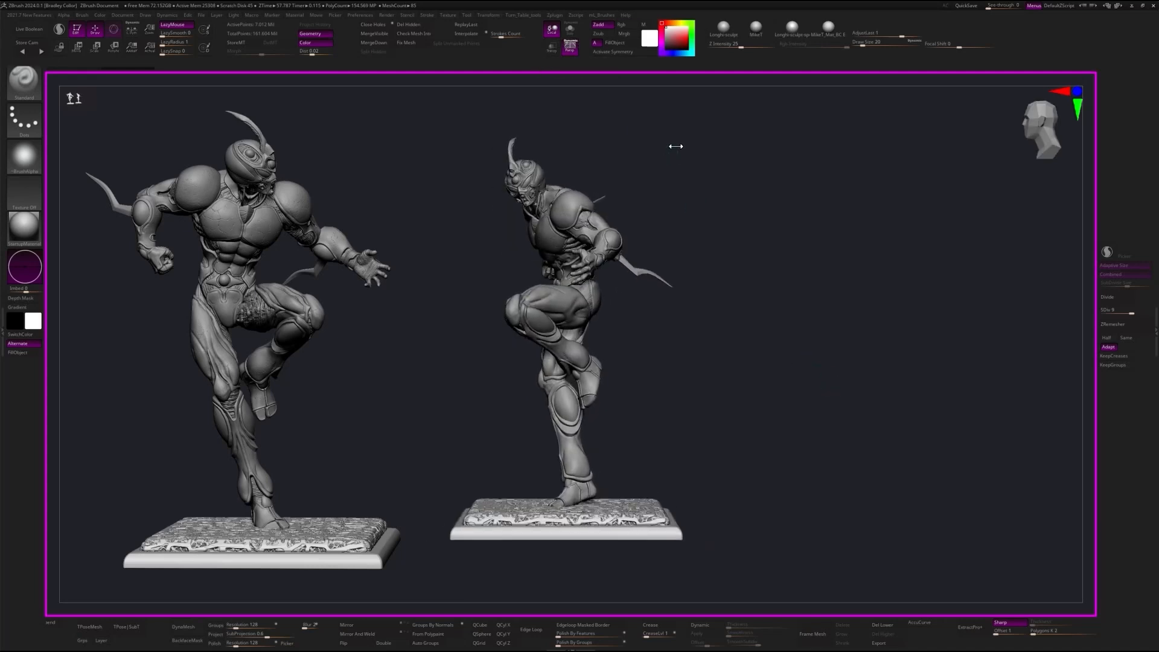
key(shift)
key(shift+s)
mouse_move(746, 394)
alt+mouse_down()
mouse_move(1014, 401)
mouse_move(1038, 393)
mouse_move(1015, 393)
mouse_move(1044, 365)
mouse_move(1045, 376)
alt+mouse_up()
key(Tab)
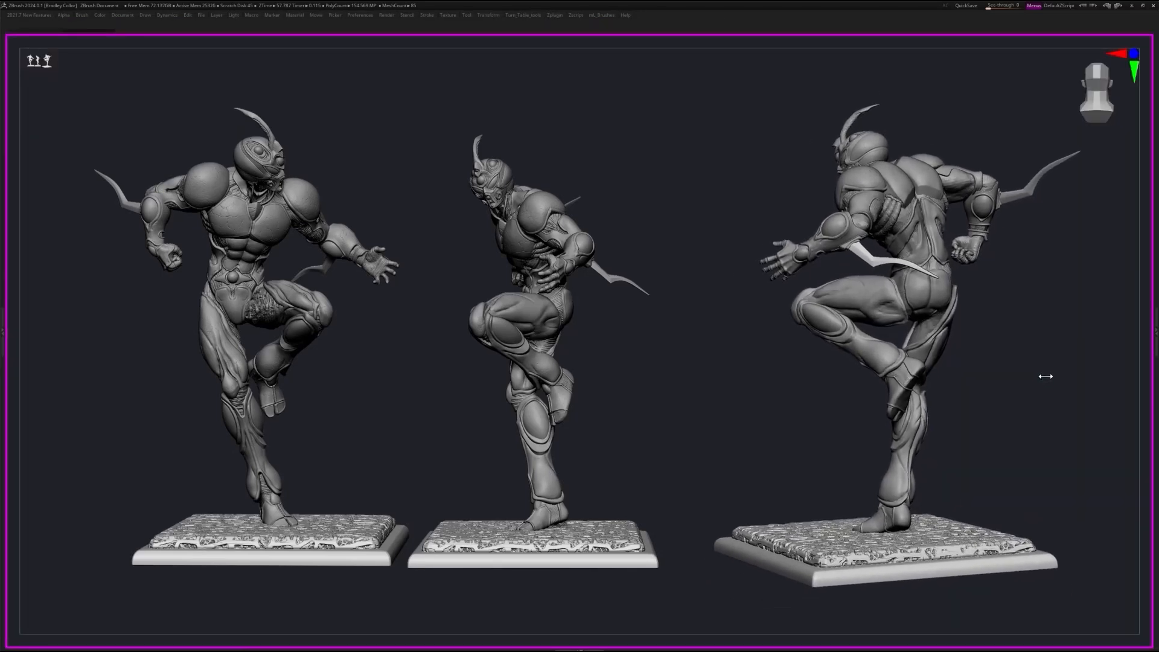